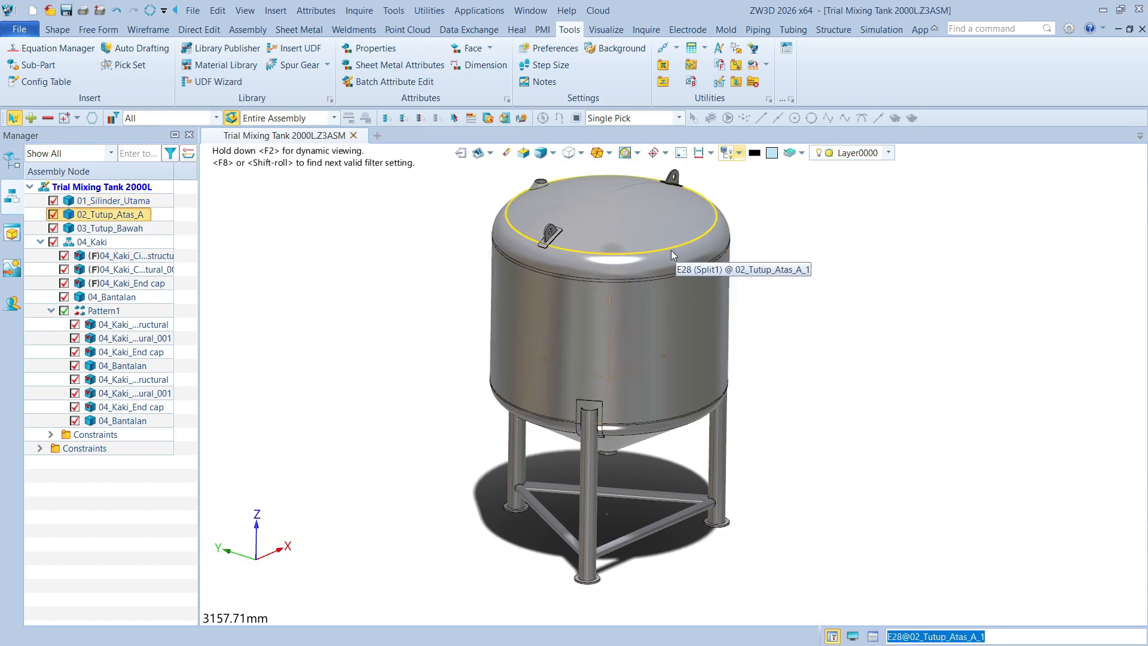
Examine the finished mixing tank assembly from several sides, including the top cover, cylinder, conical bottom and legs
scroll(644, 425, up, 4)
scroll(536, 410, up, 1)
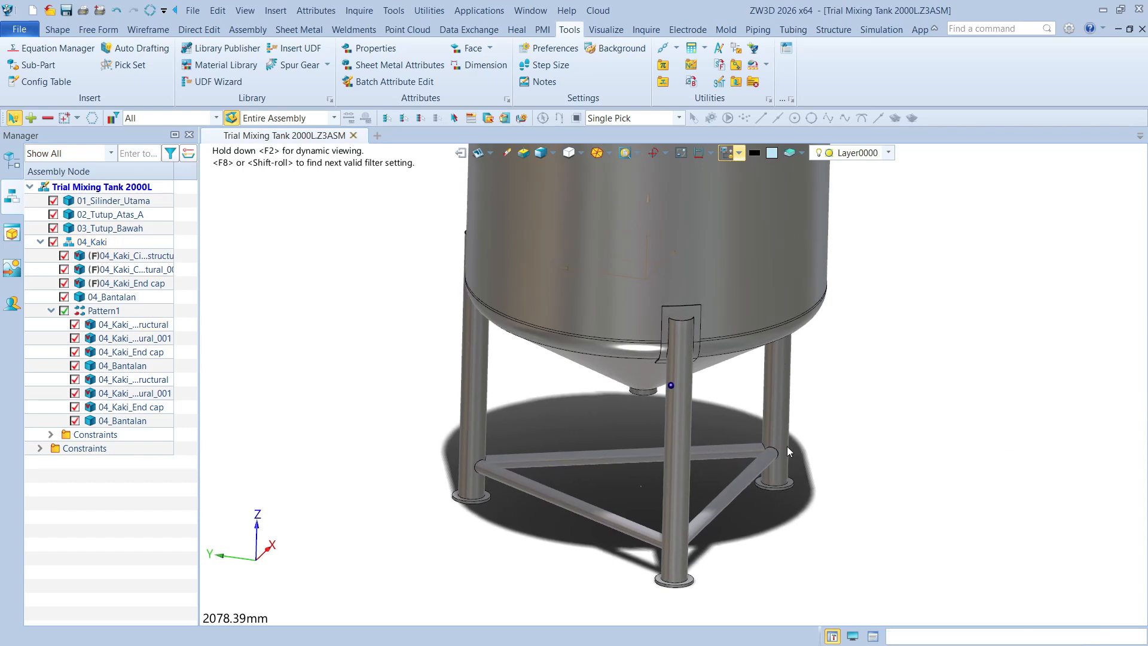
scroll(862, 444, down, 2)
scroll(862, 443, down, 2)
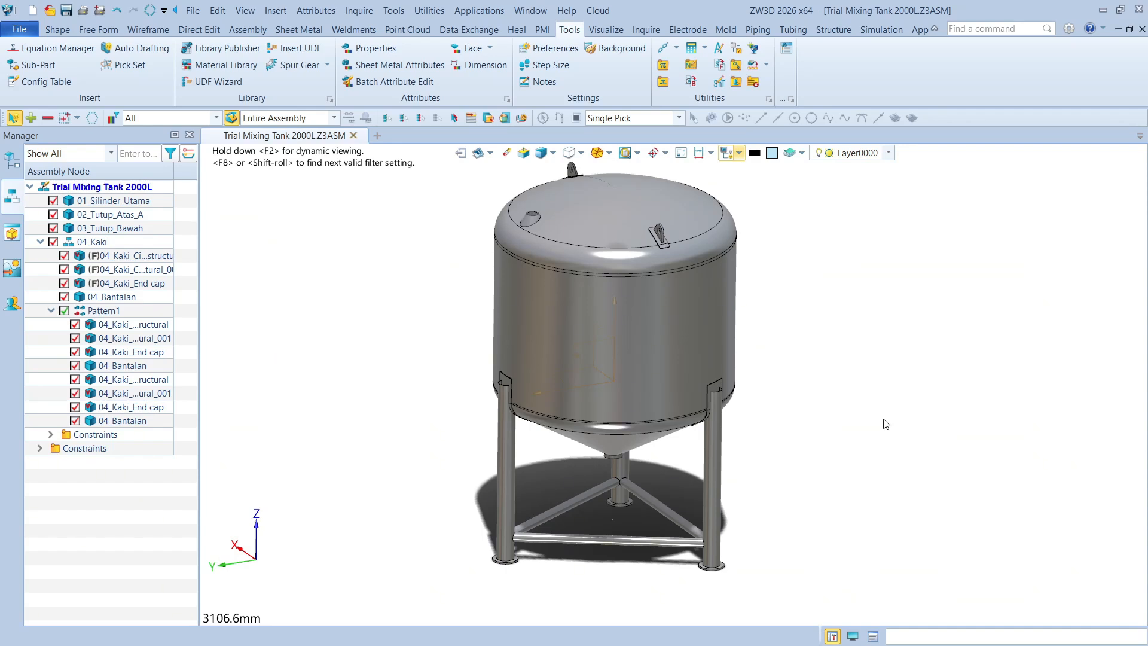
scroll(440, 383, down, 1)
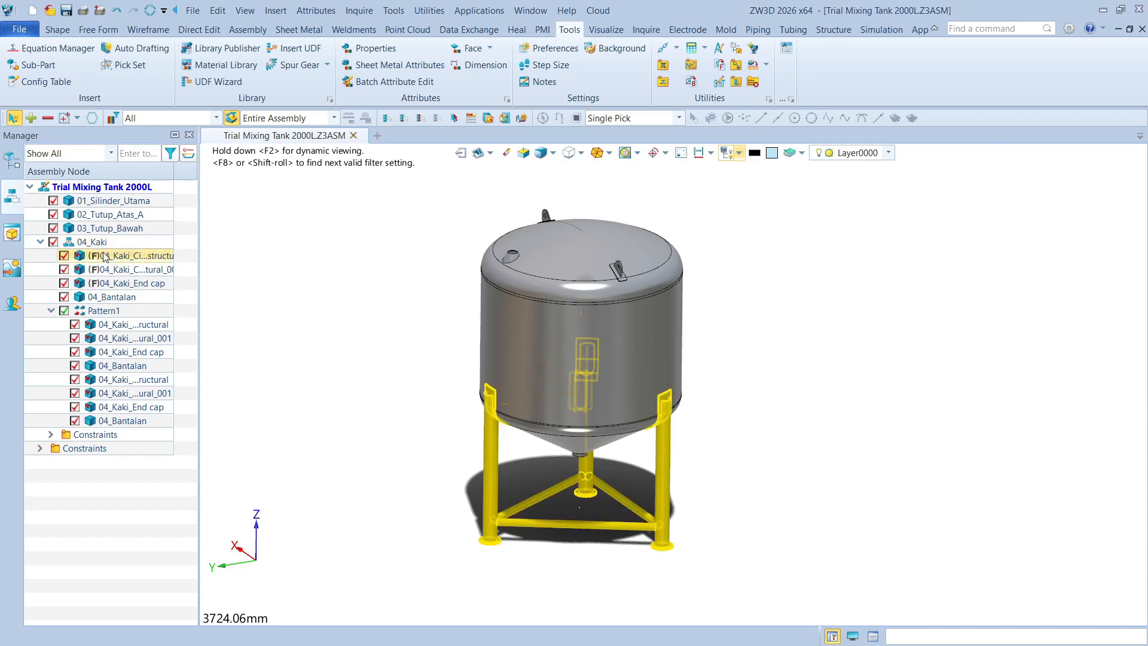
middle_drag(326, 279, 327, 293)
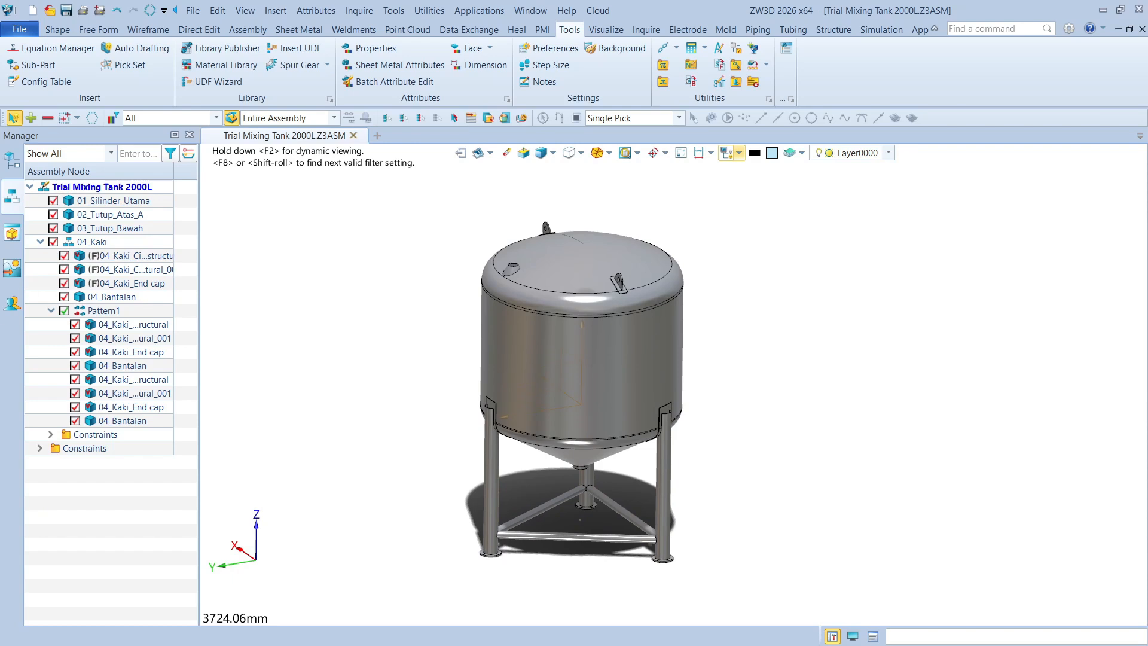
right_drag(384, 220, 456, 286)
drag(665, 10, 0, 143)
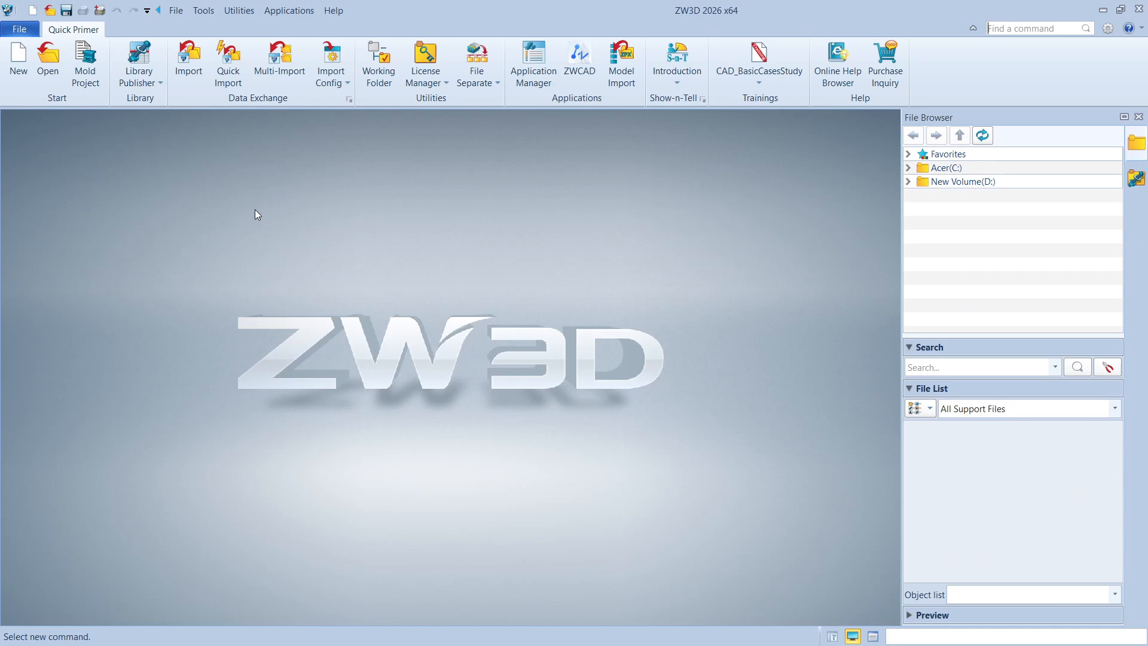
Create a new standard assembly file named Mixing_Tank_2000L from the blank template
click(19, 57)
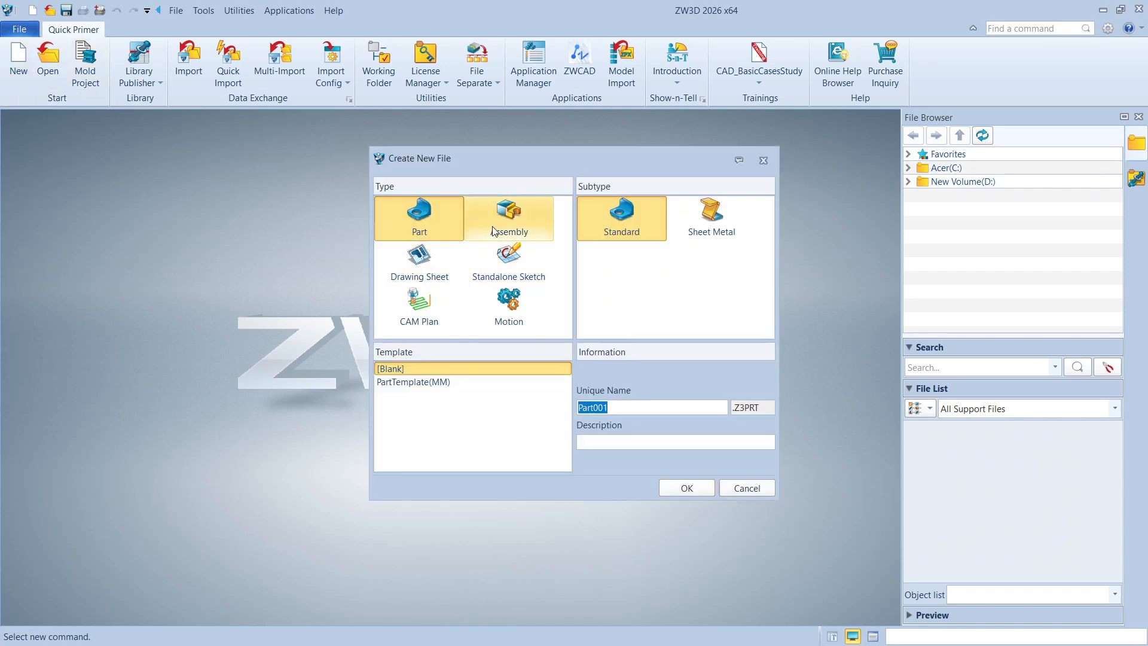
click(508, 219)
drag(607, 170, 605, 178)
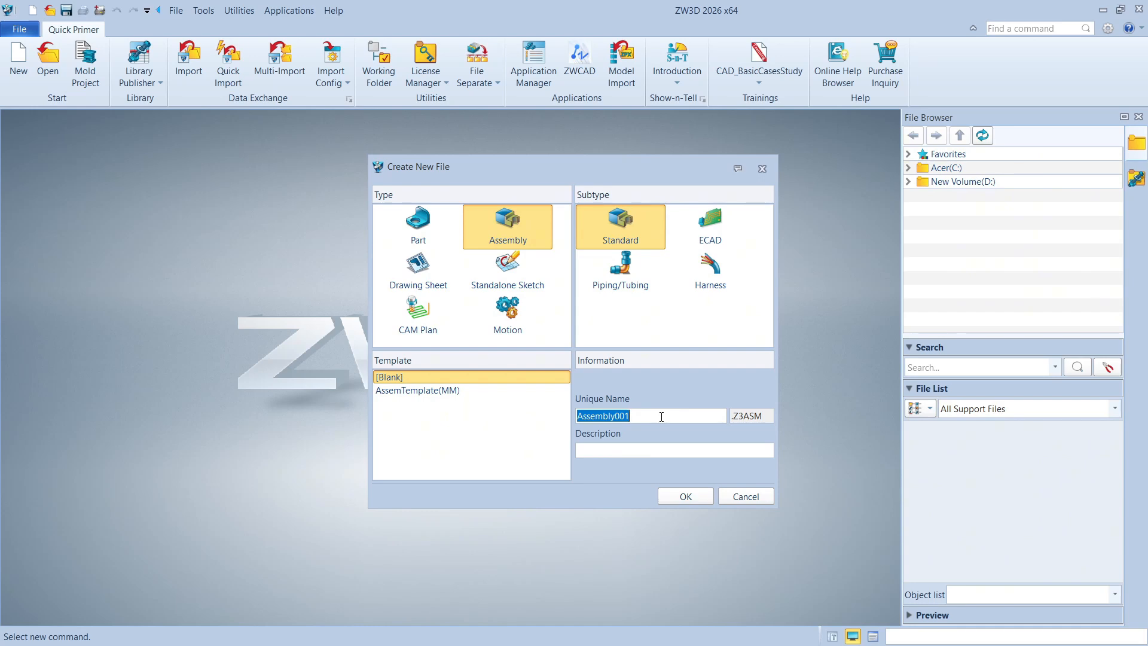
text(Mi)
text(xxxixng)
text(_Tan)
key(BackSpace)
key(BackSpace)
key(BackSpace)
key(BackSpace)
key(BackSpace)
key(BackSpace)
key(BackSpace)
key(BackSpace)
key(BackSpace)
key(BackSpace)
text(ing_Tank_2000L)
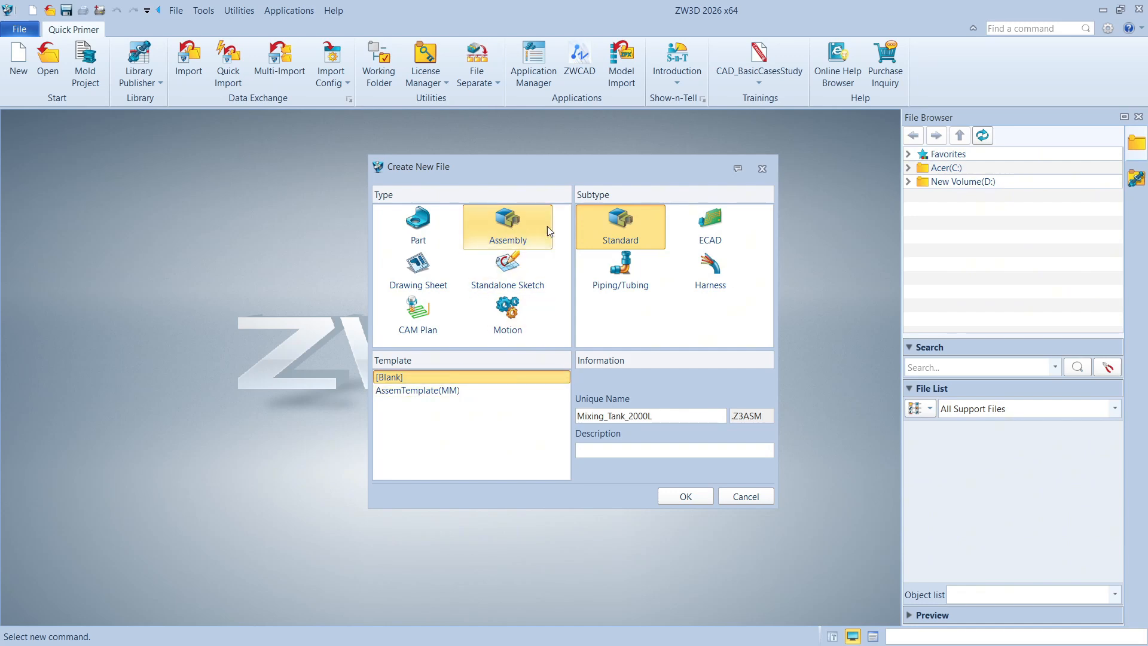
click(686, 496)
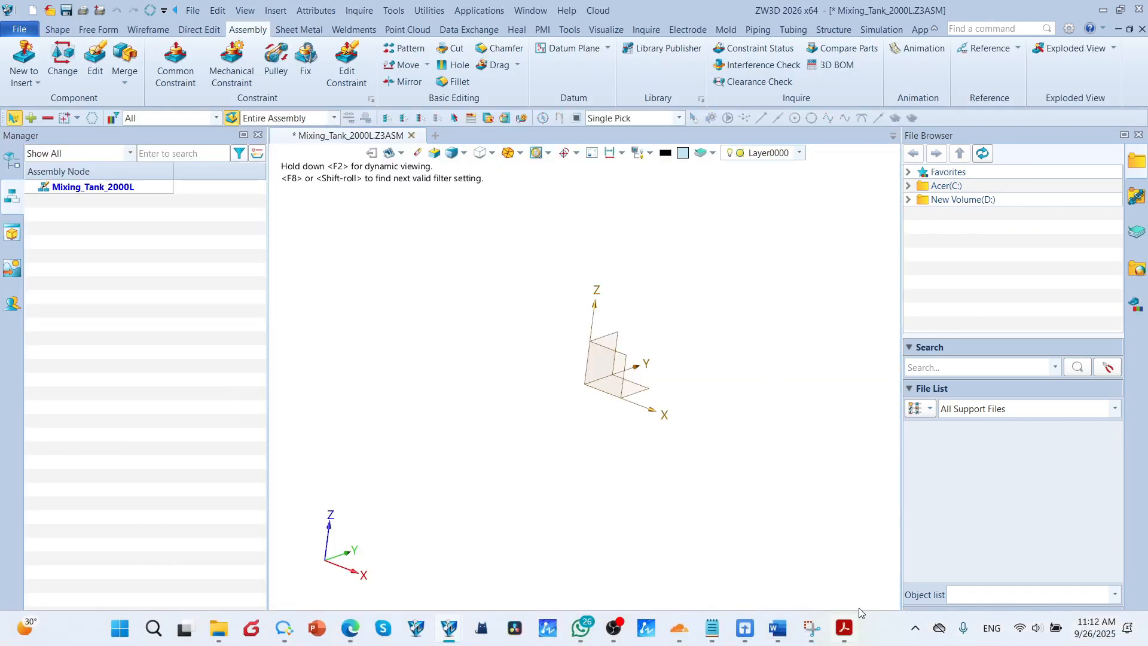
Create a folder named Mixing_Tank inside 13. General CAD Files as the save location for the assembly
click(852, 635)
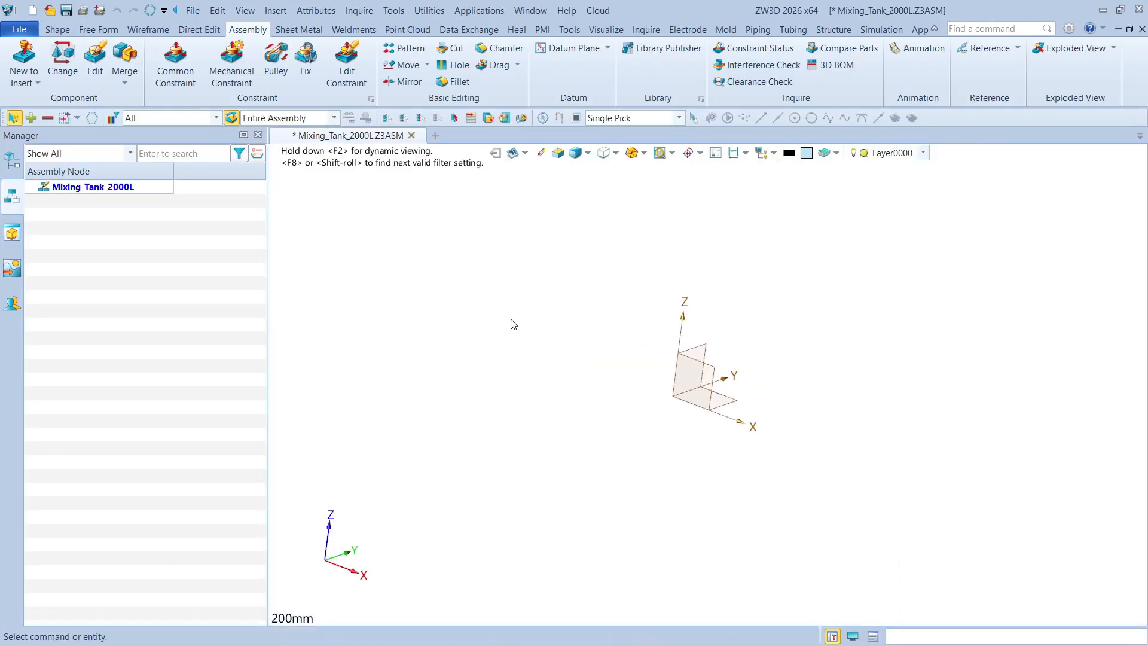
key(ctrl+s)
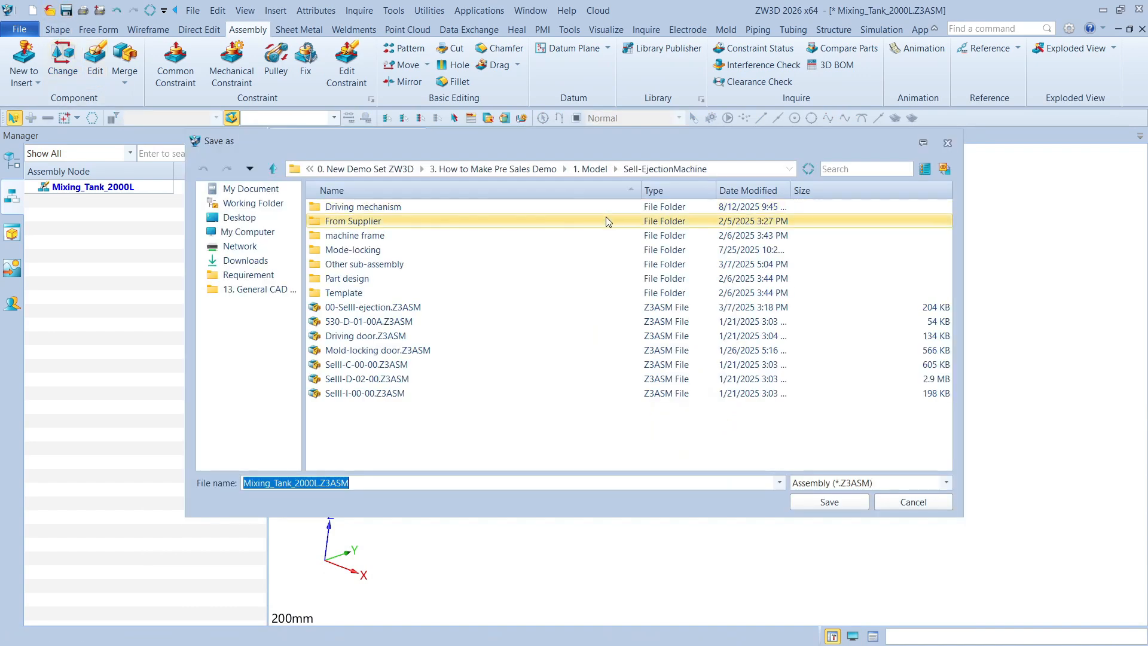
click(276, 290)
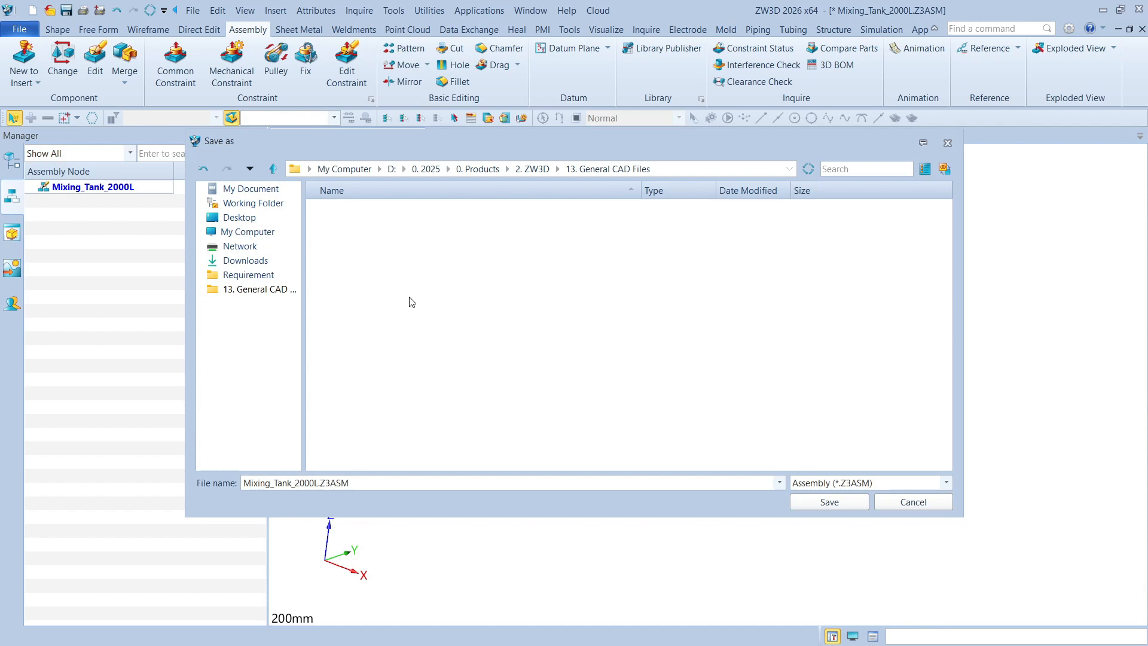
right_click(409, 310)
click(464, 373)
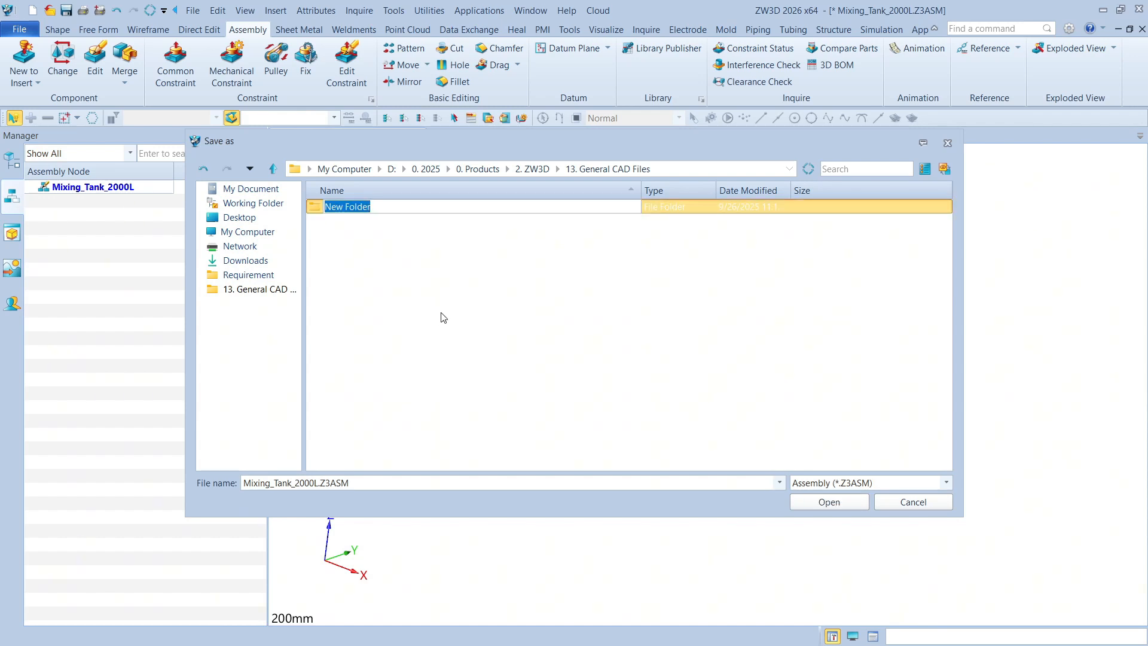
text(Mixing+_Tank)
key(Return)
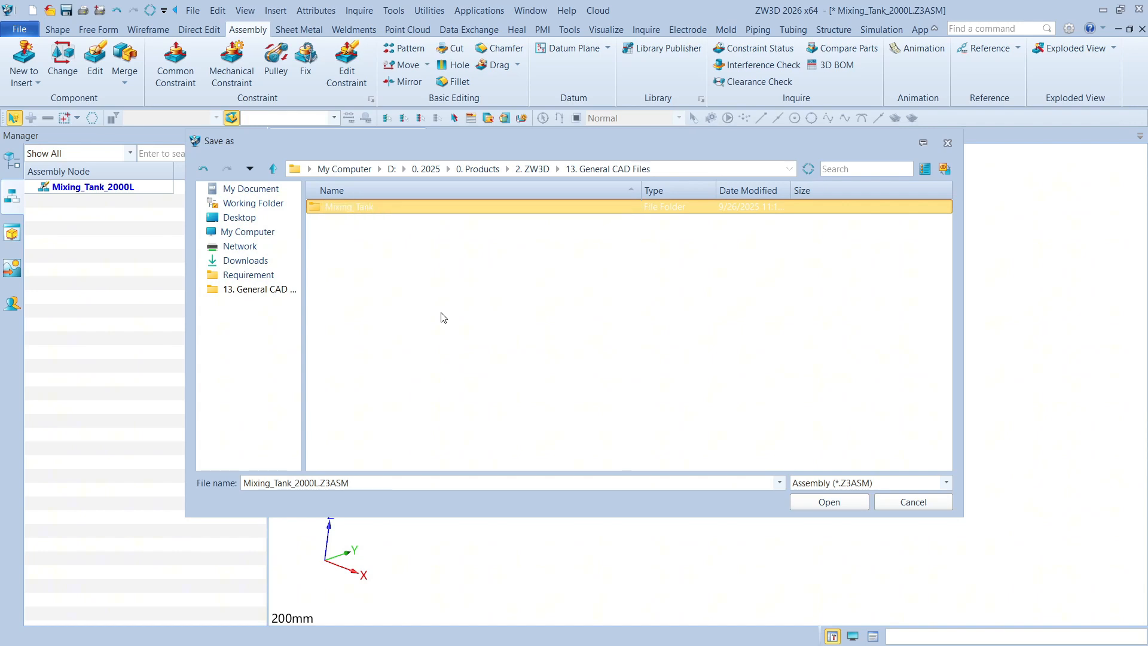
Save the assembly as Mixing_Tank_2000L.Z3ASM in the Mixing_Tank folder and narrow the assembly manager pane
key(Return)
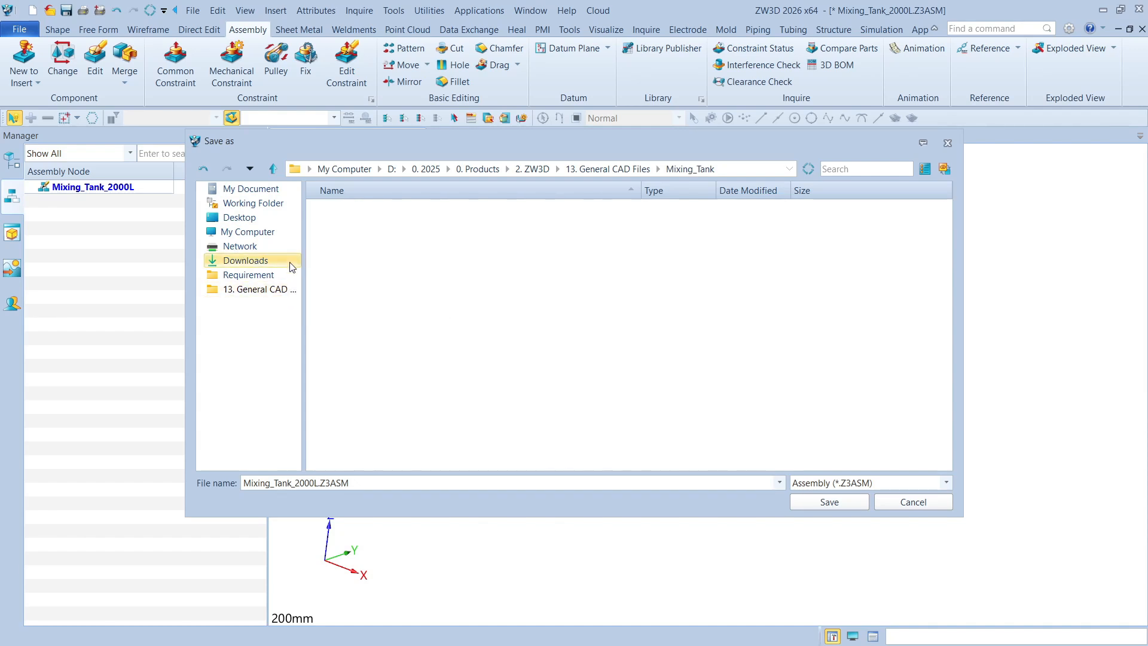
drag(304, 232, 324, 234)
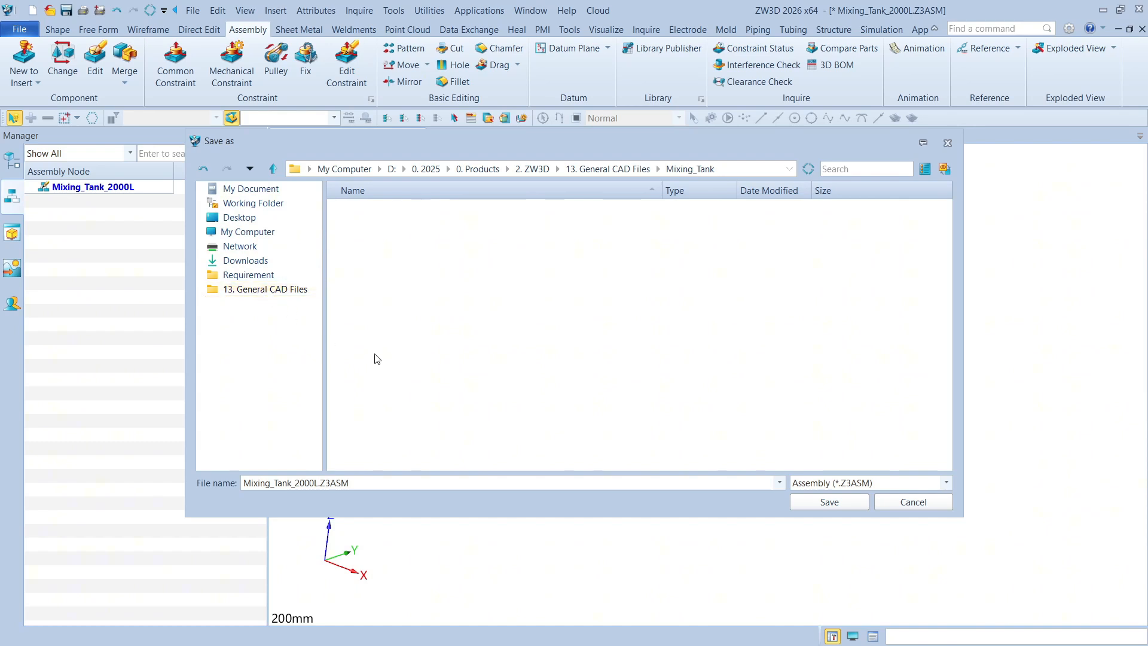
click(828, 502)
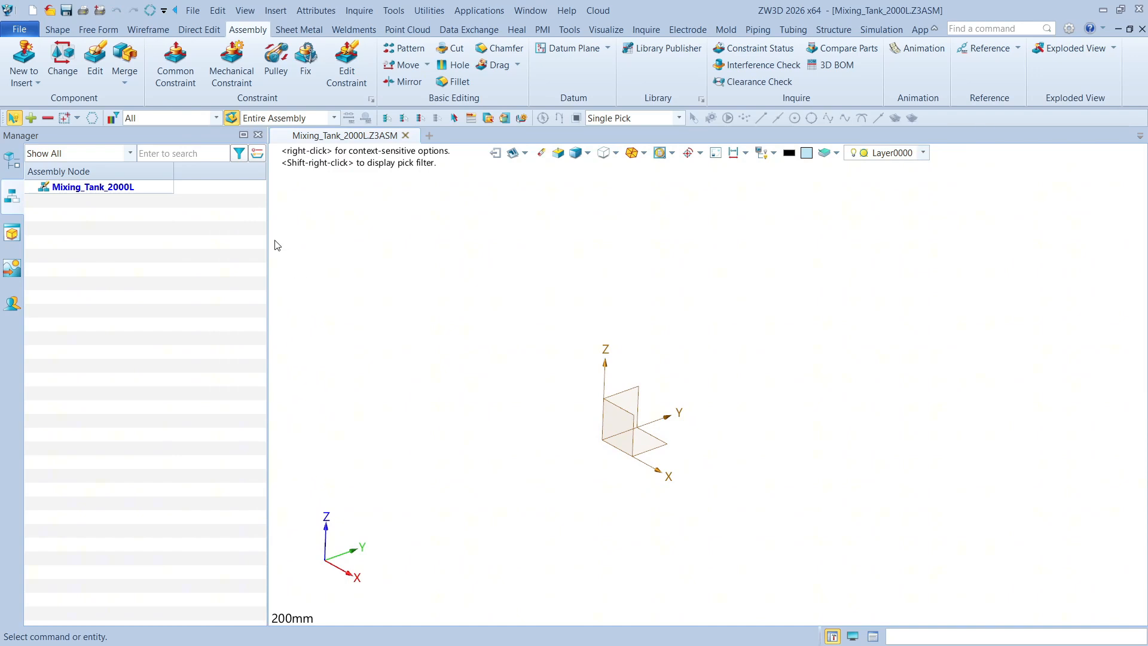
drag(268, 238, 210, 239)
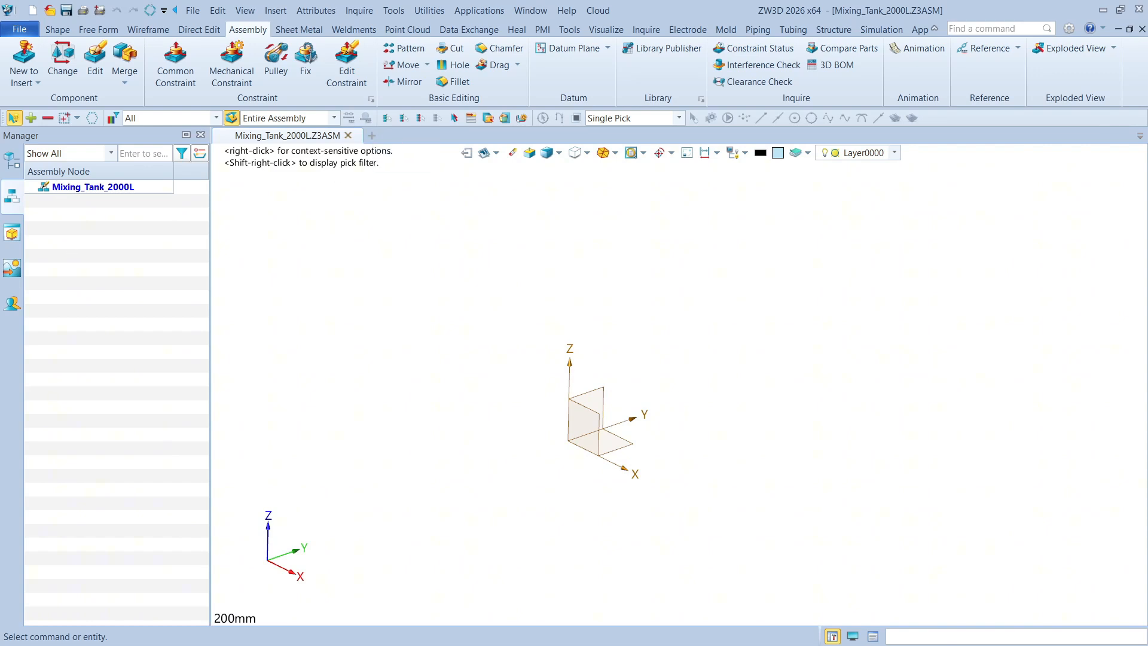
Create a new sheet metal part file named 01_Silinder_Tengah from the blank template
click(372, 136)
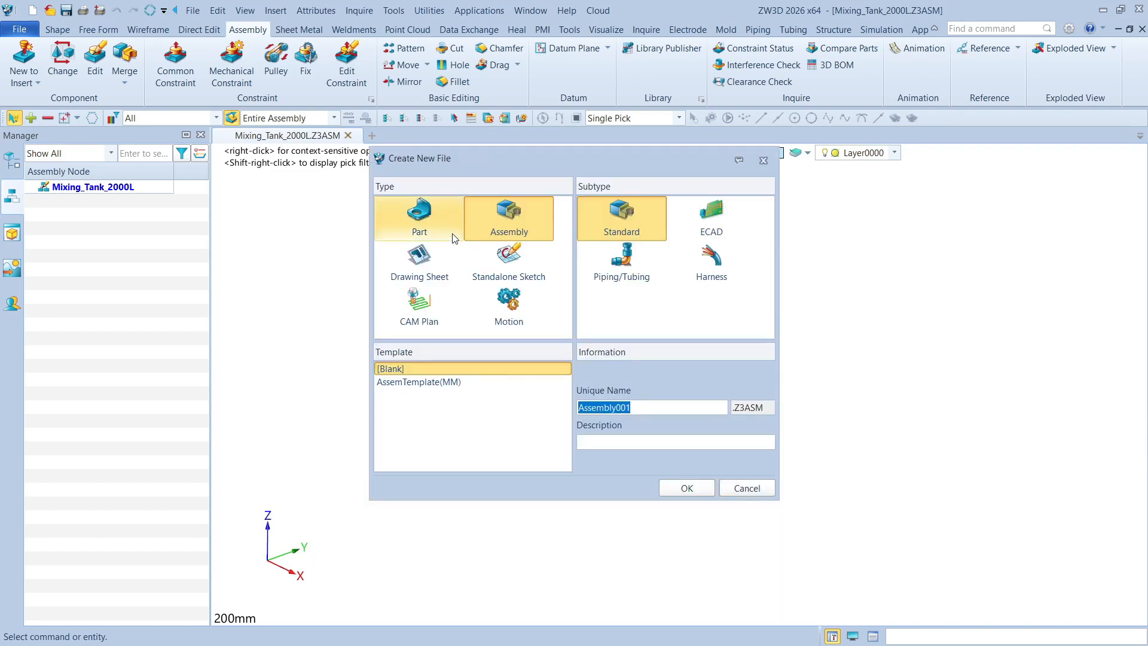
drag(493, 155, 502, 170)
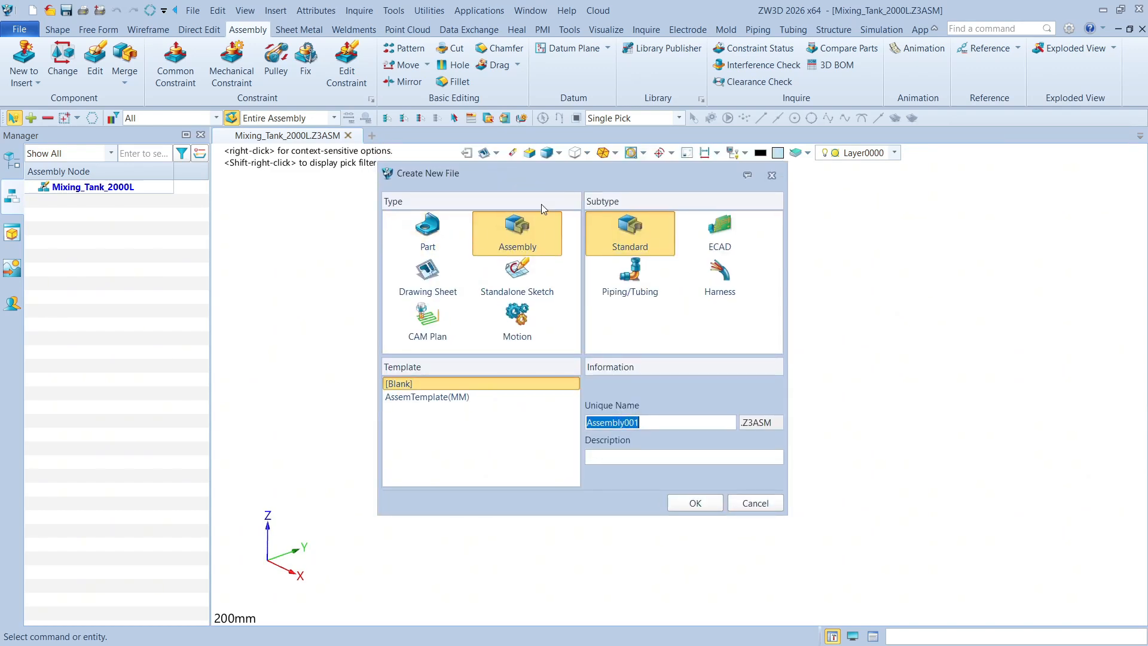
click(427, 232)
click(737, 231)
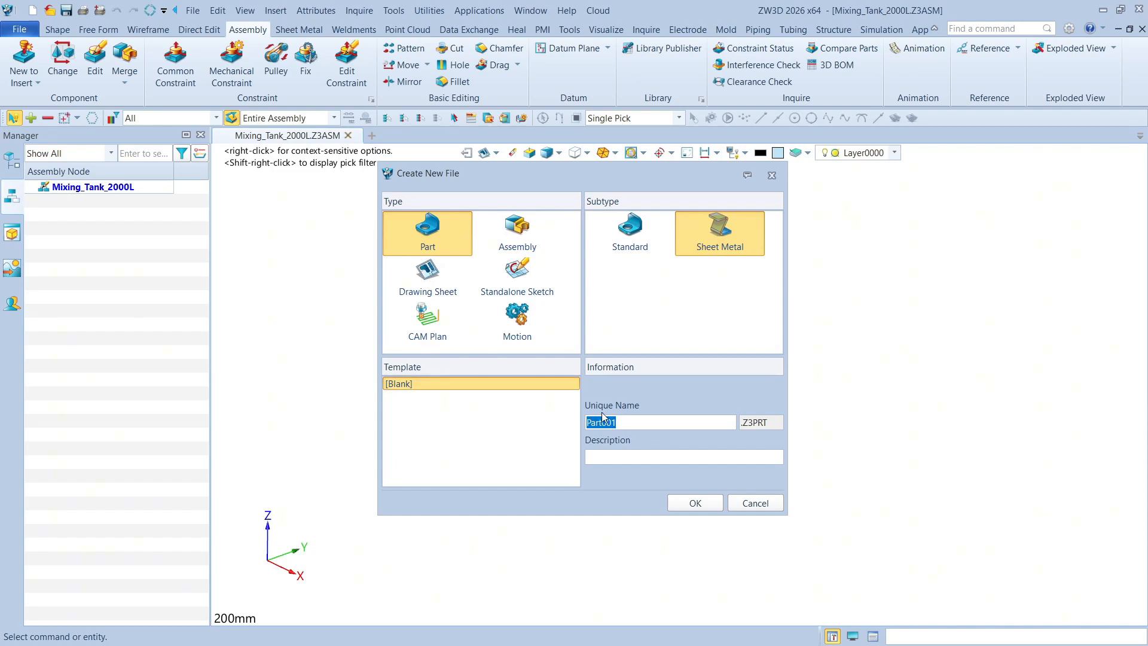
text(01)
text(_Sh)
text(linder_Ten)
text(ga)
text(h)
drag(618, 167, 603, 199)
click(751, 264)
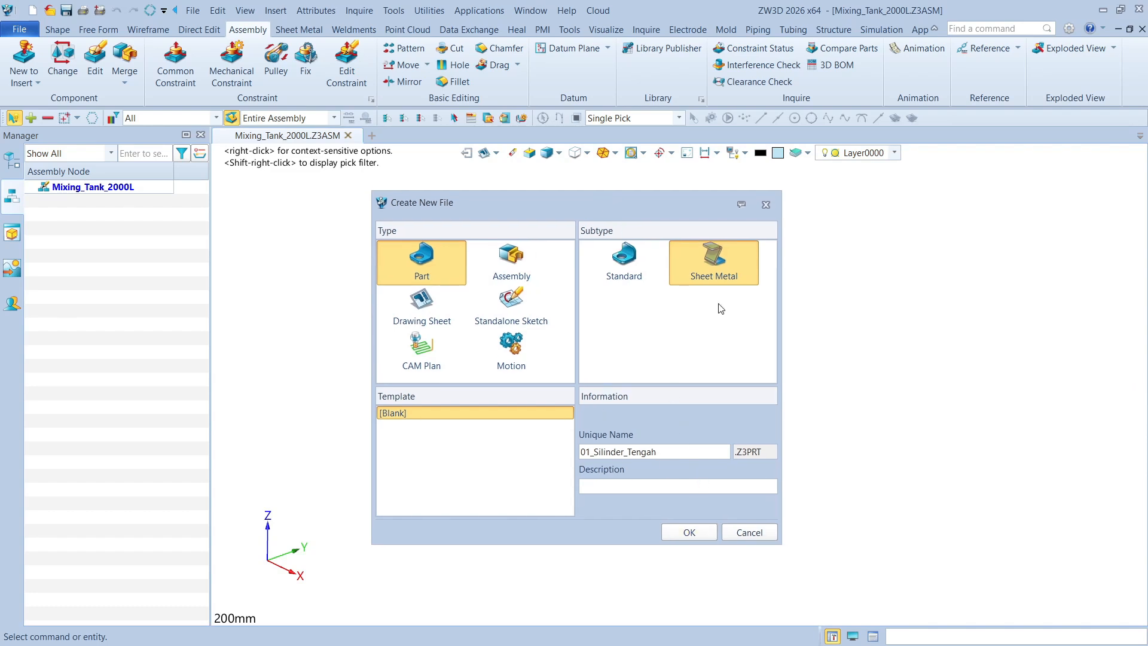
click(694, 537)
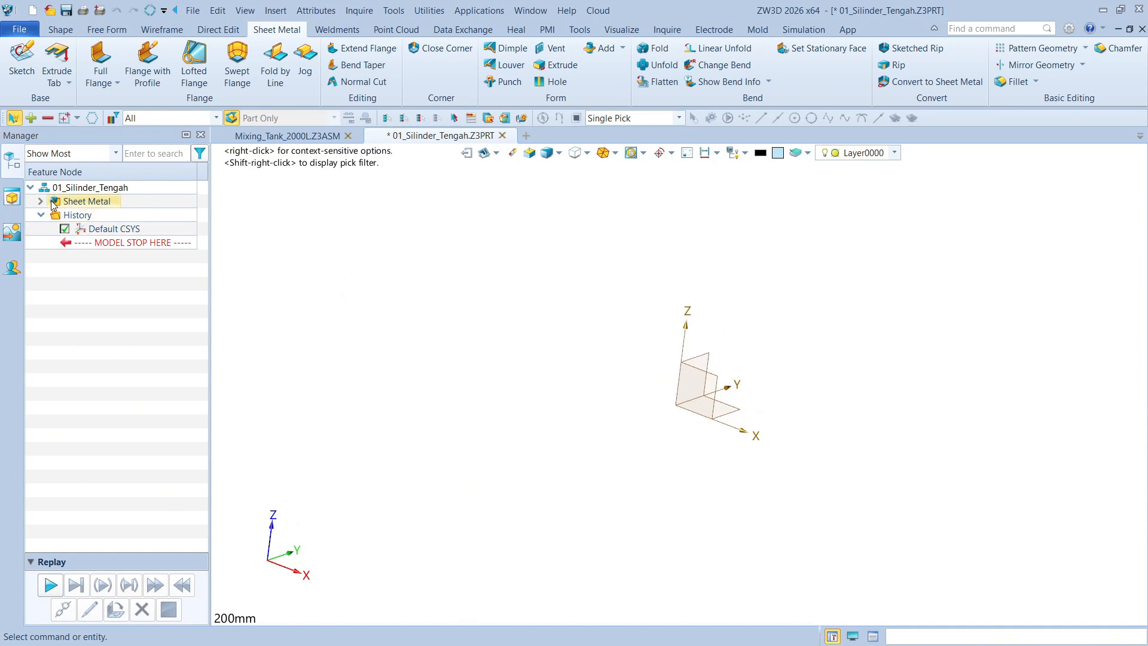
Expand the part's Sheet Metal node and dismiss all the warning notifications
click(42, 202)
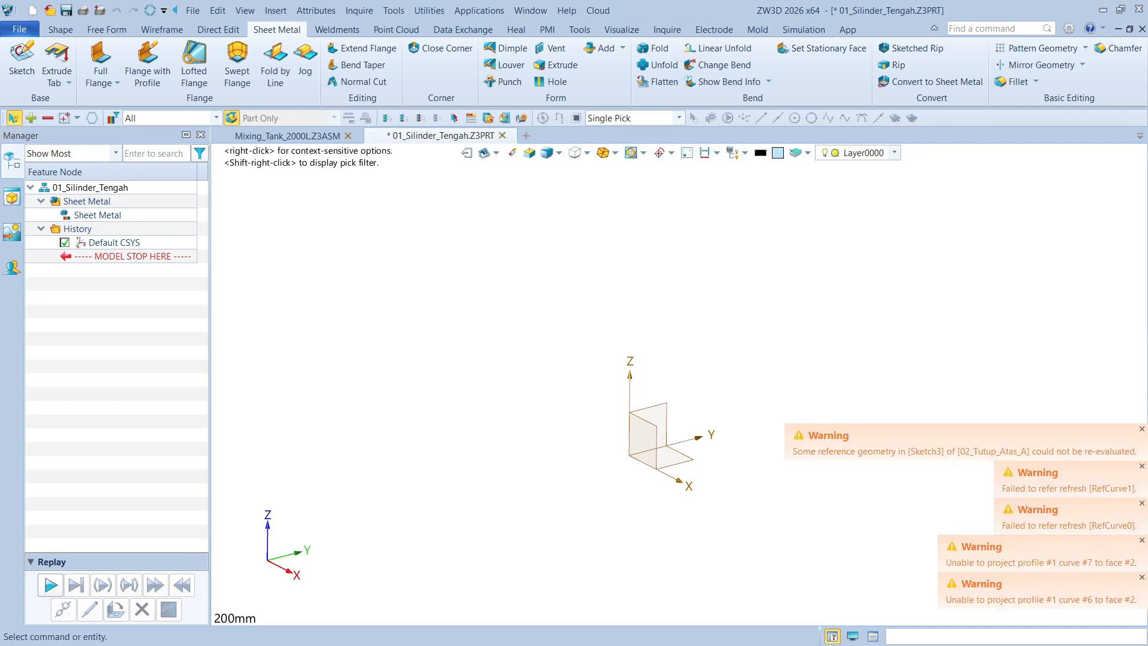
click(1141, 430)
click(1142, 466)
click(1141, 502)
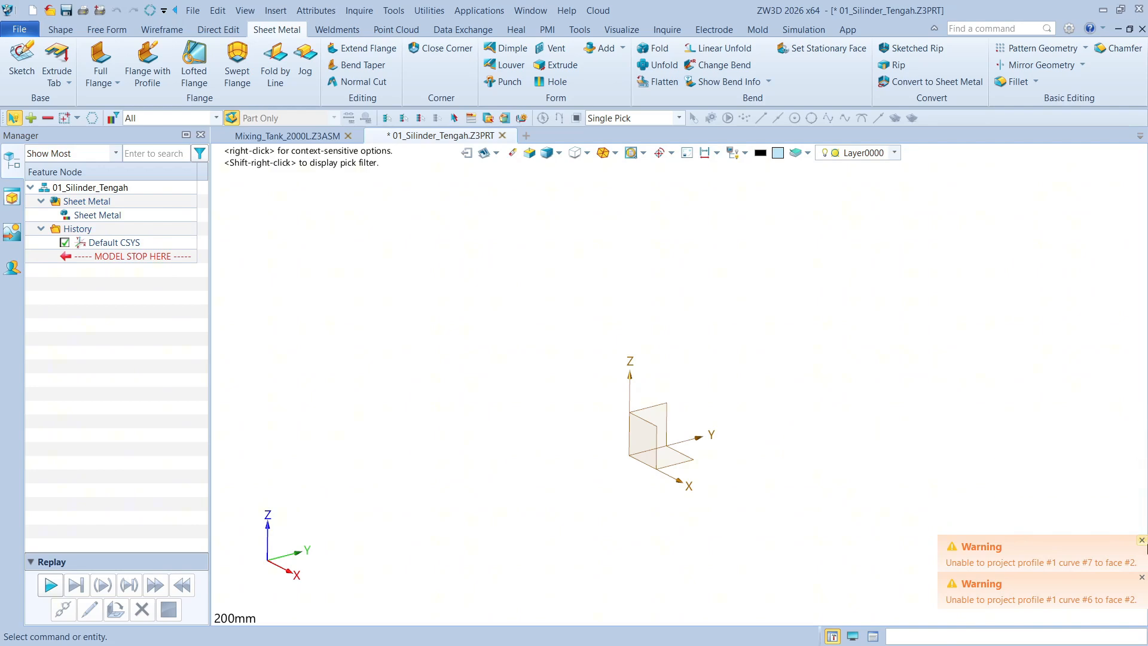
click(1142, 540)
click(1141, 577)
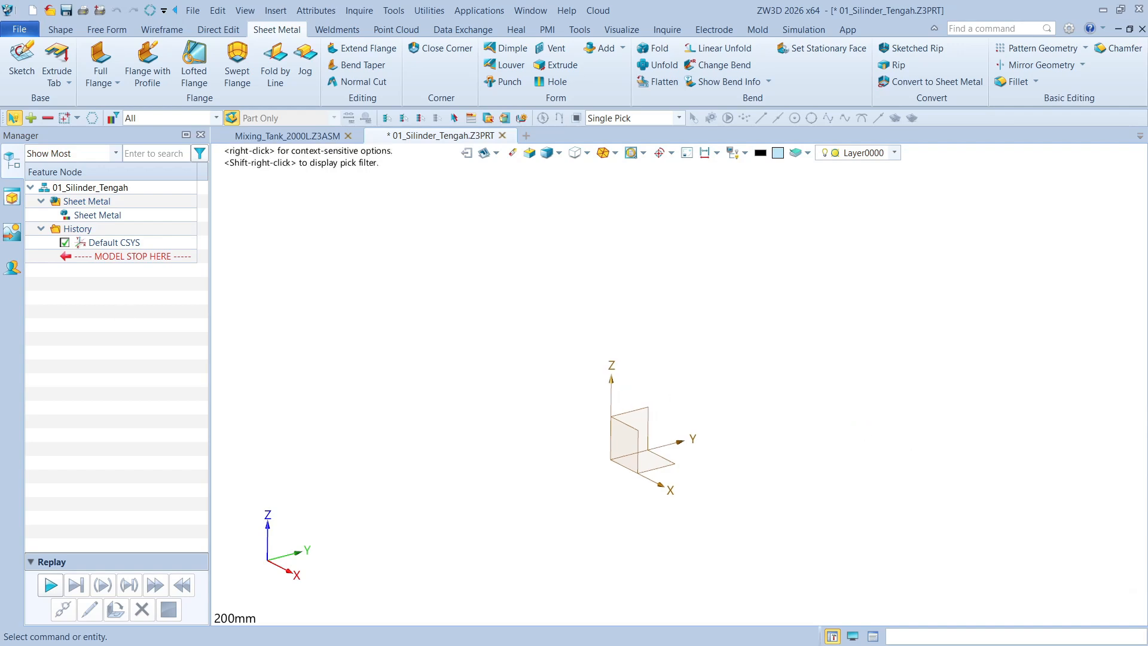
Apply the part's sheet metal attributes with a thickness of 6 mm and a bend radius of 5 mm
right_click(108, 219)
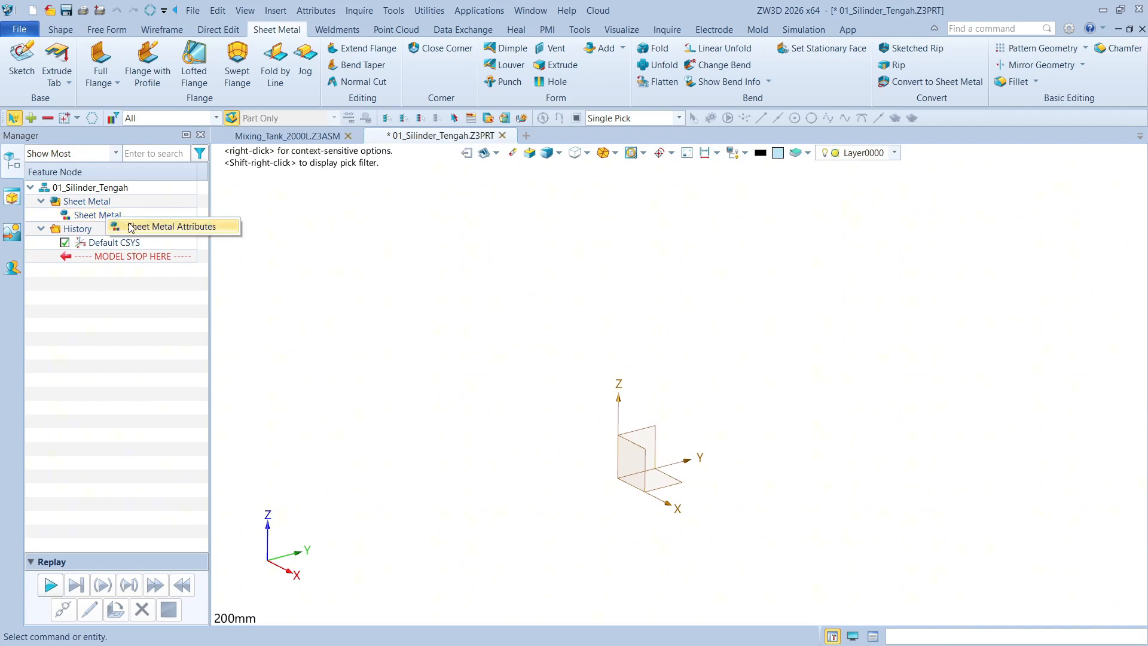
click(139, 227)
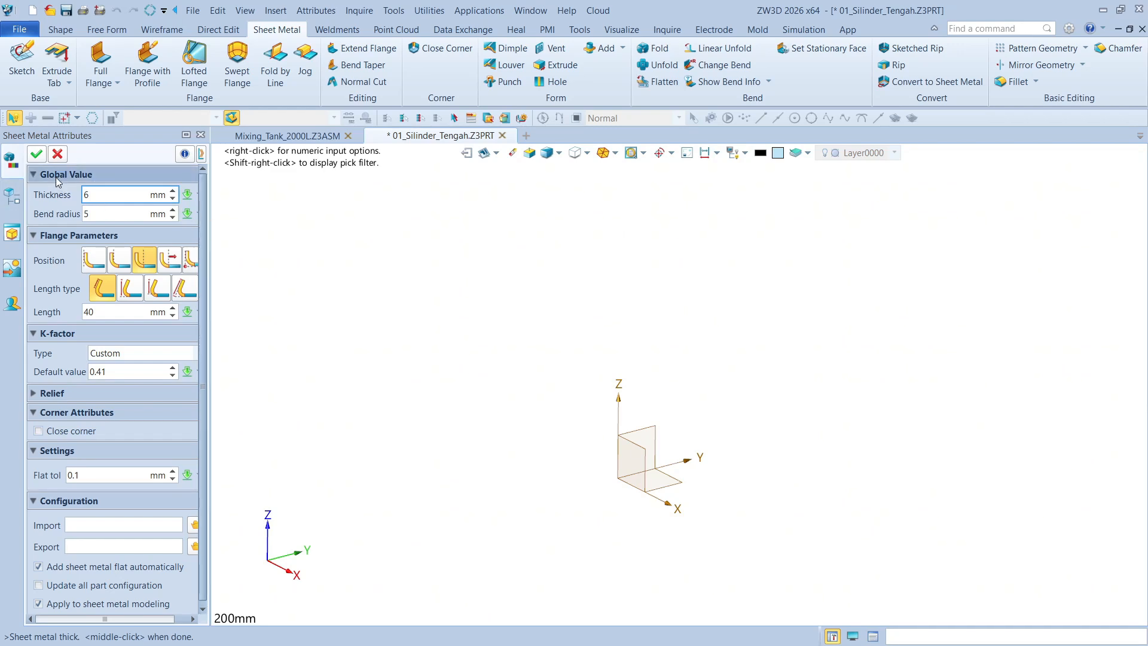
click(36, 154)
middle_drag(316, 239, 353, 224)
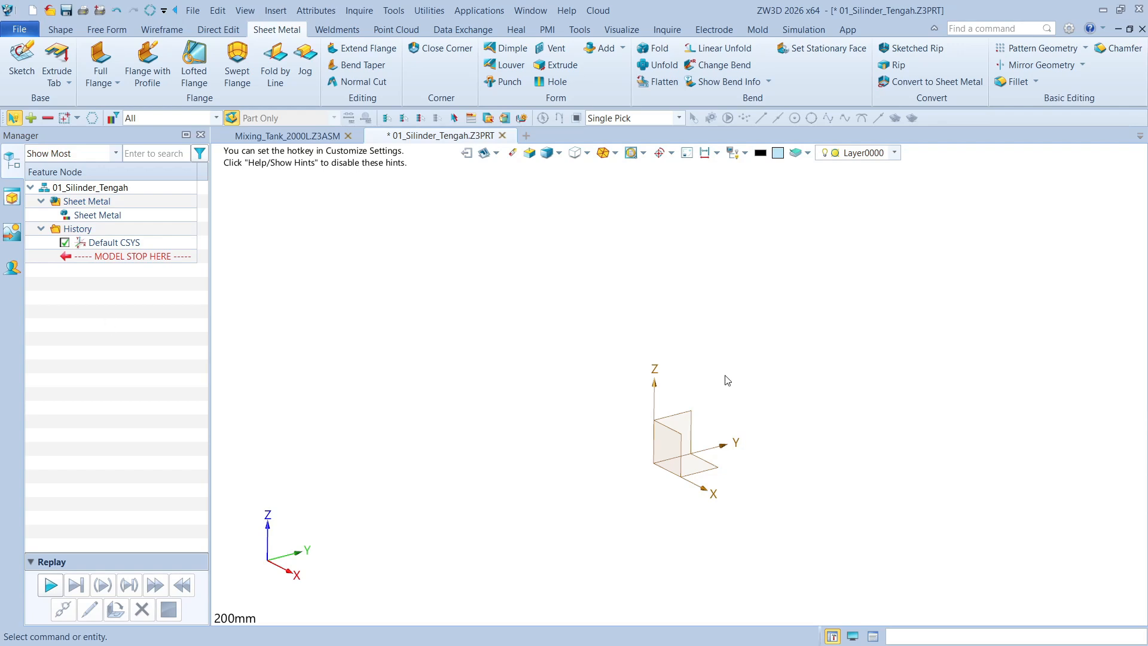
click(21, 57)
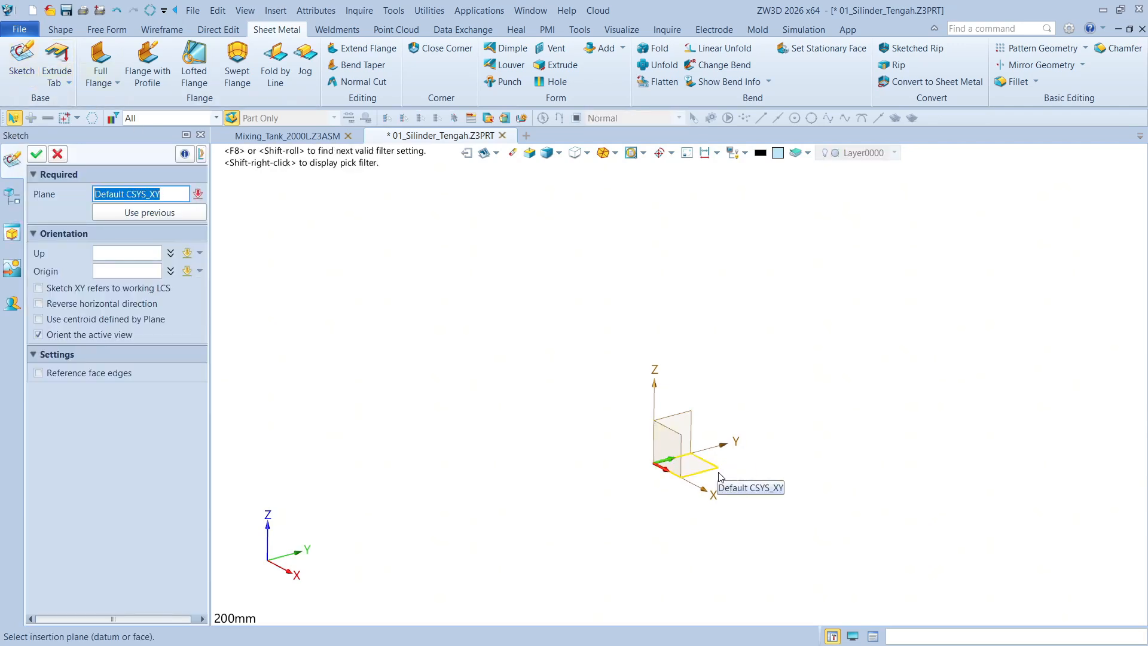
click(713, 470)
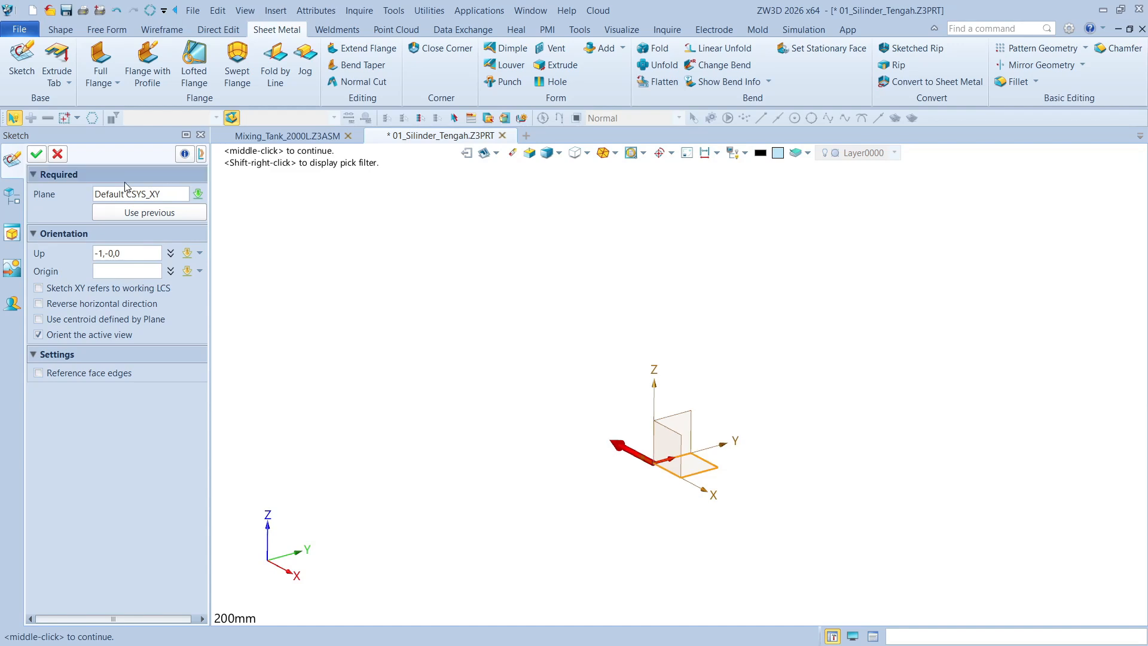
click(57, 154)
On a new sketch on the default XY plane, draw a 1550 mm diameter circle centred at the origin
click(24, 73)
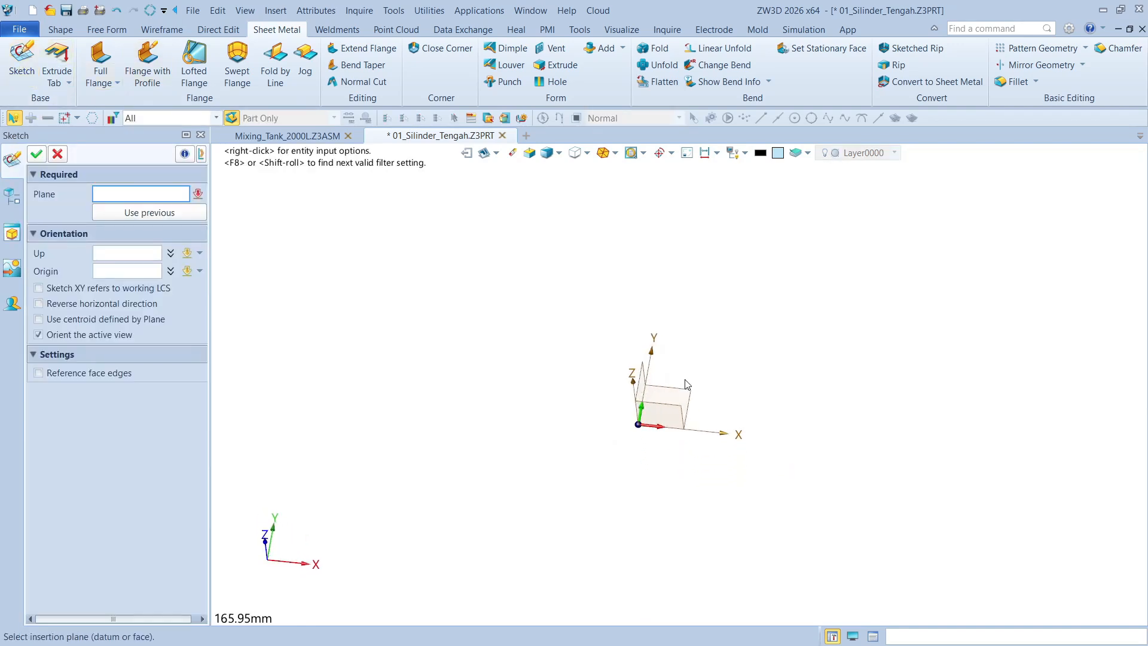
click(37, 155)
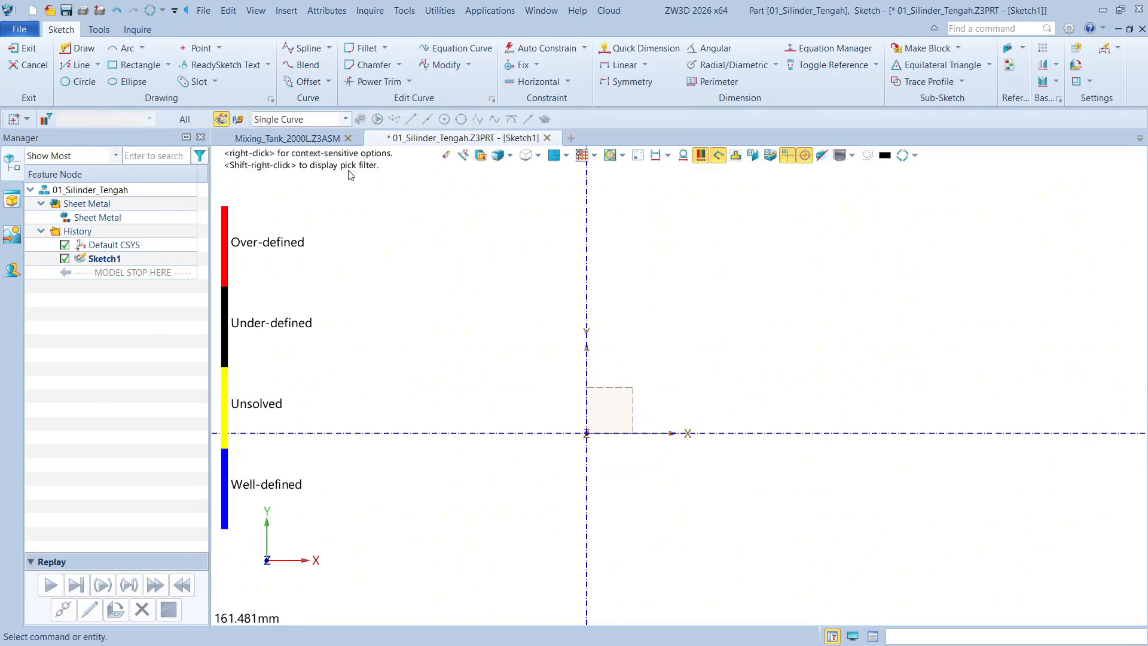
click(79, 82)
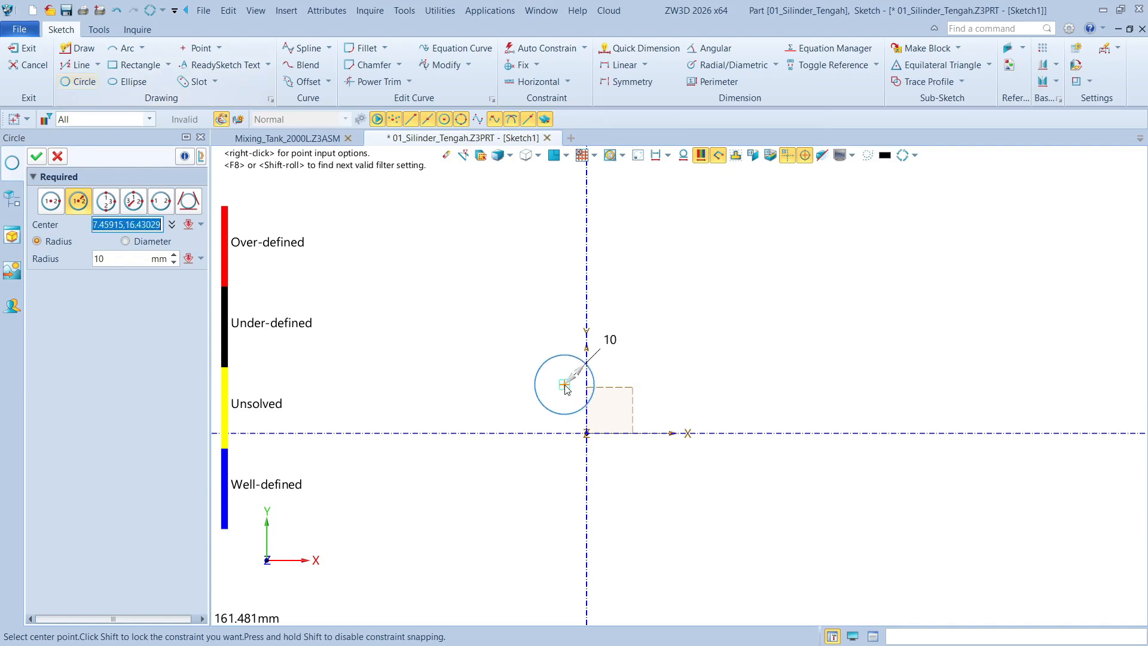
click(586, 433)
text(63.5)
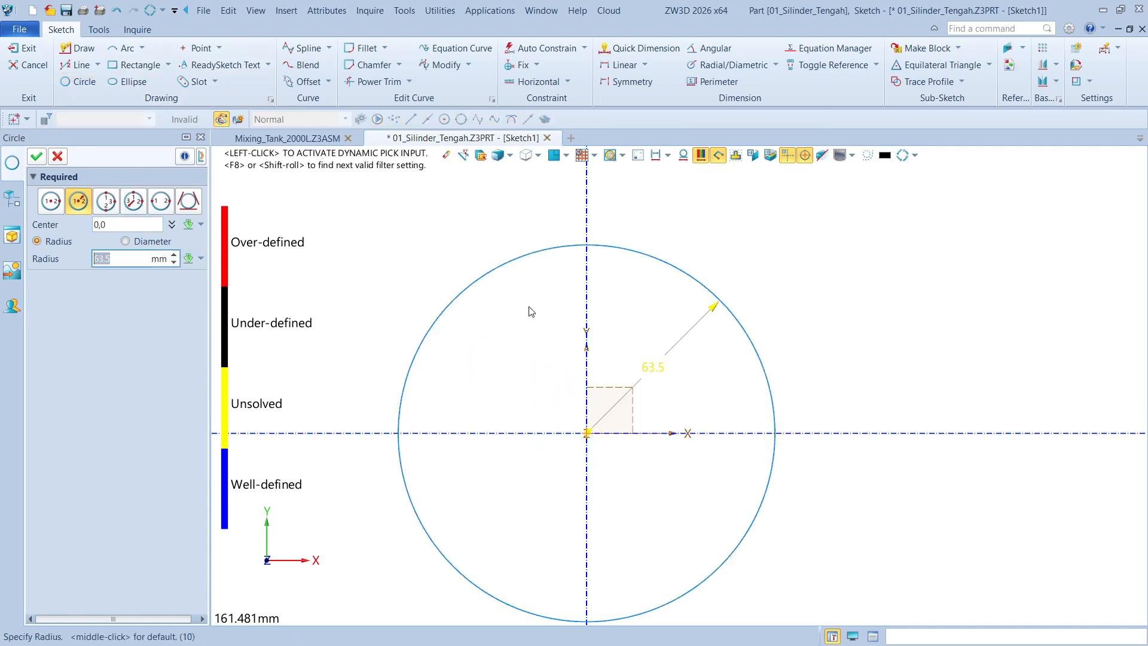
click(141, 242)
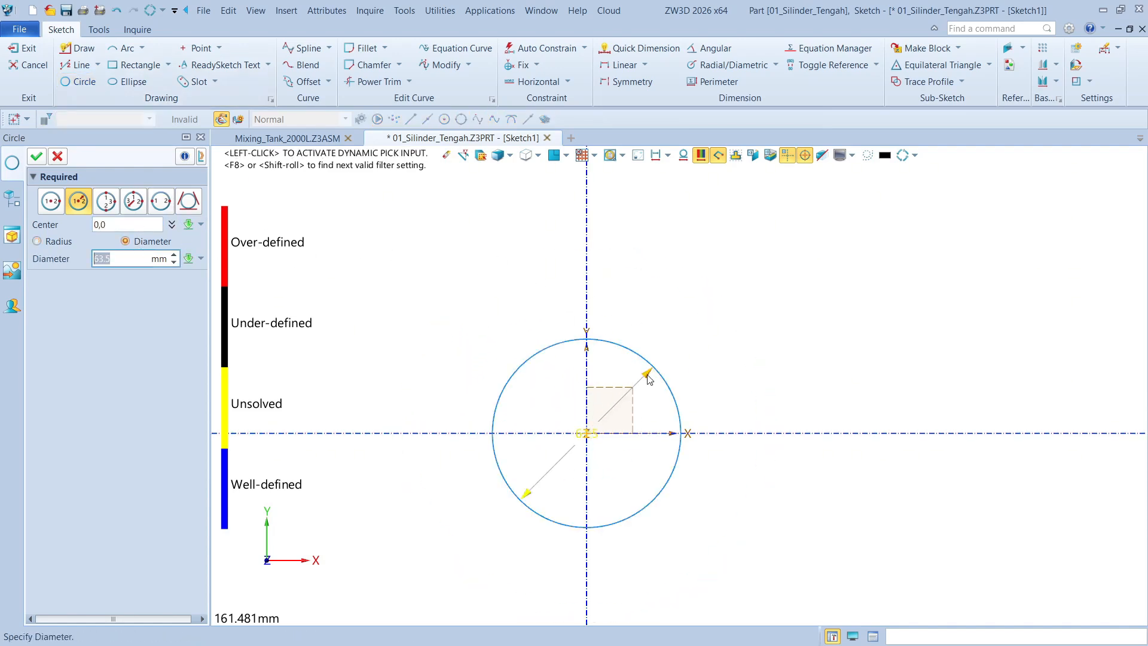
drag(648, 375, 730, 300)
middle_drag(634, 352, 712, 275)
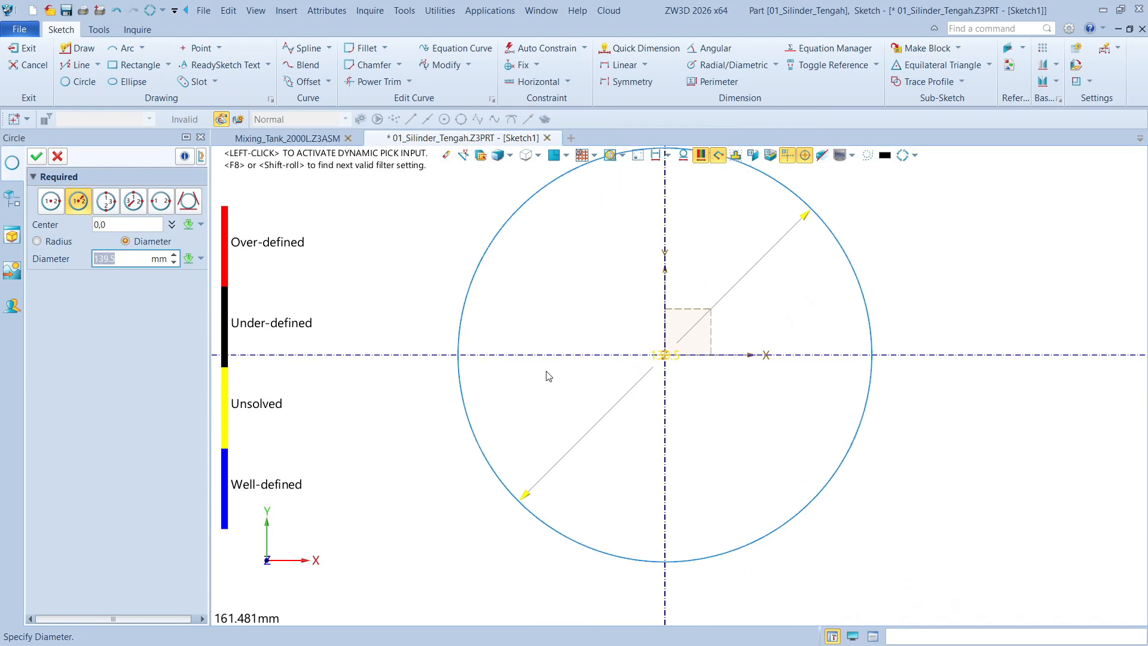
middle_drag(546, 371, 544, 404)
text(15)
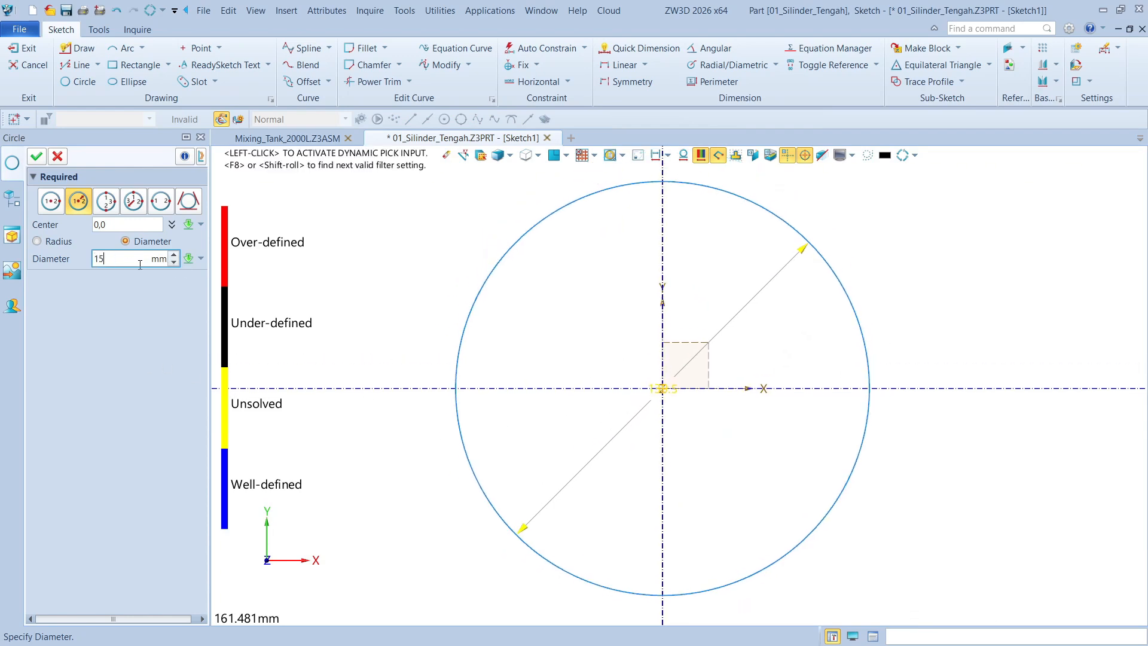
text(50)
key(Return)
scroll(513, 313, down, 5)
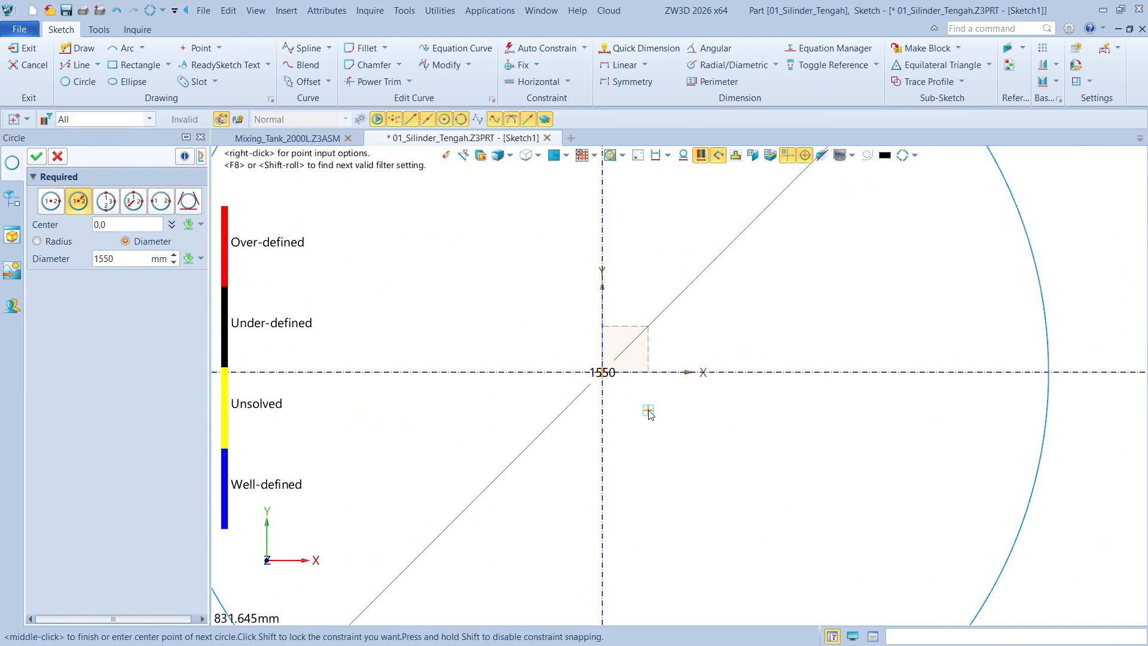
scroll(771, 388, down, 3)
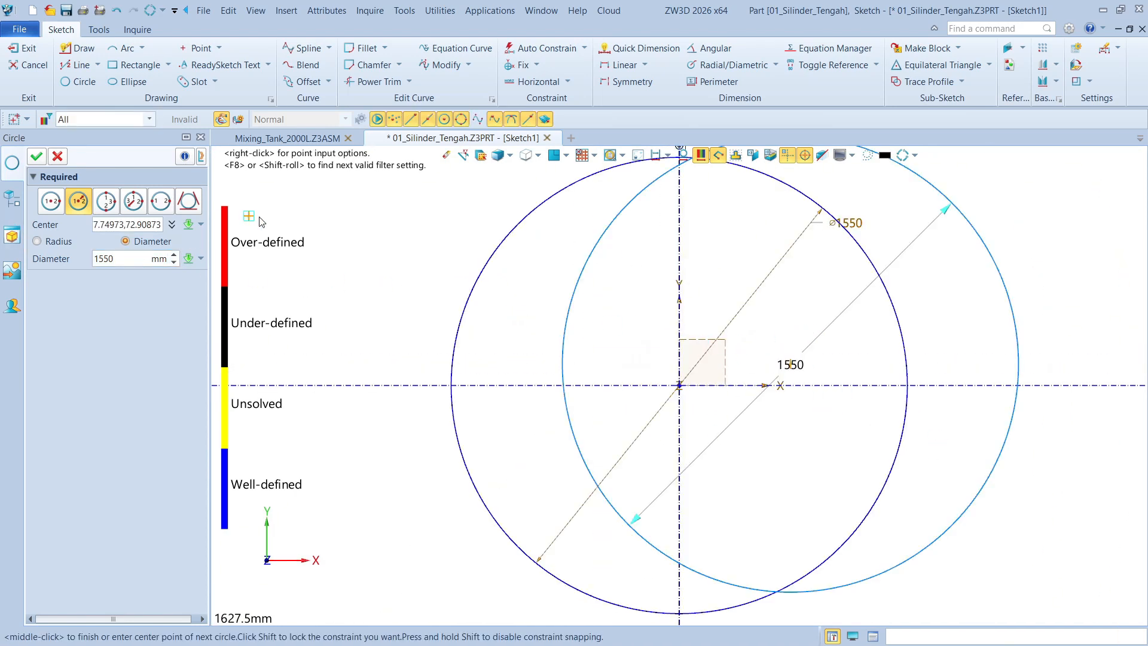
click(46, 158)
Delete the extra off-centre circle and exit the sketch
click(978, 250)
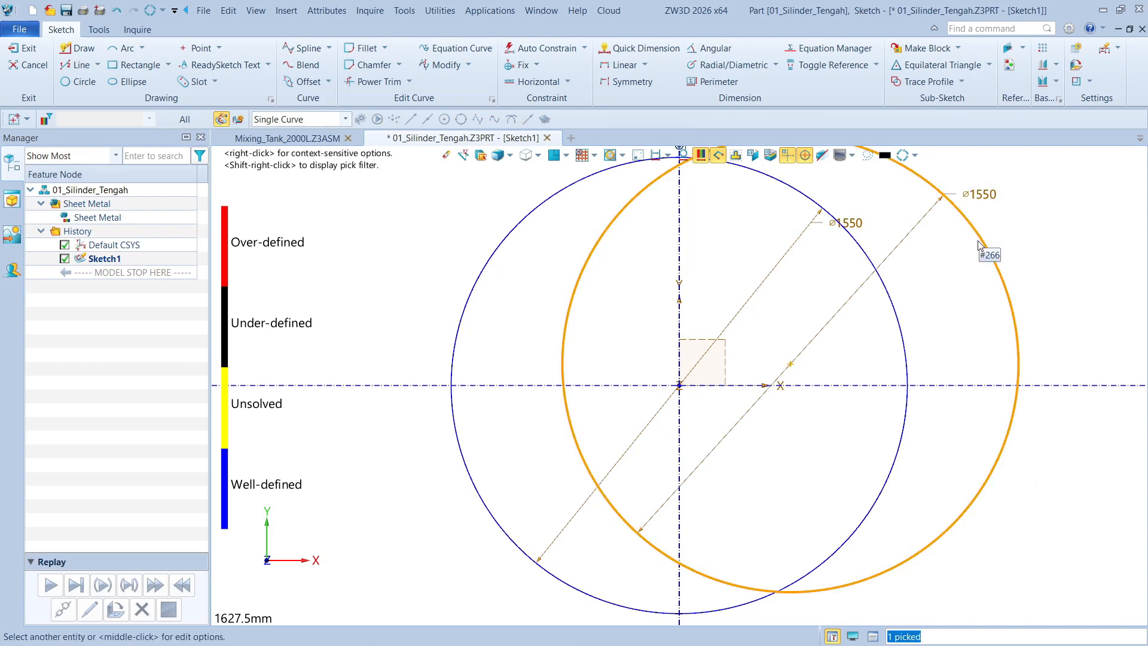
key(Delete)
middle_drag(860, 237, 810, 275)
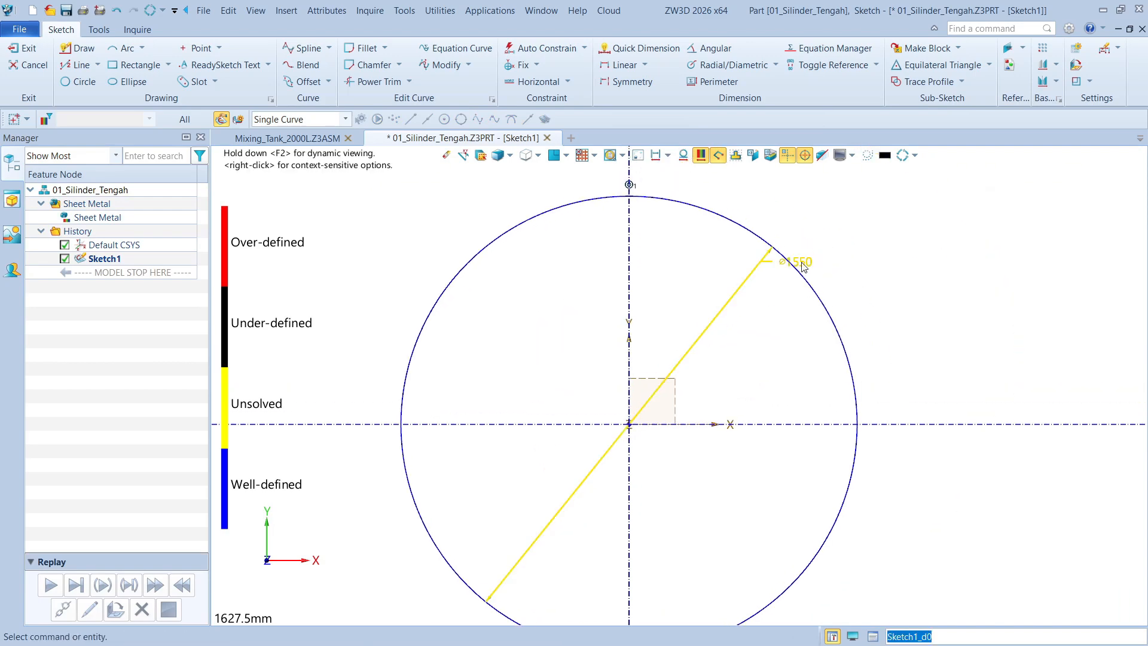
drag(802, 263, 855, 241)
scroll(809, 244, down, 2)
click(29, 49)
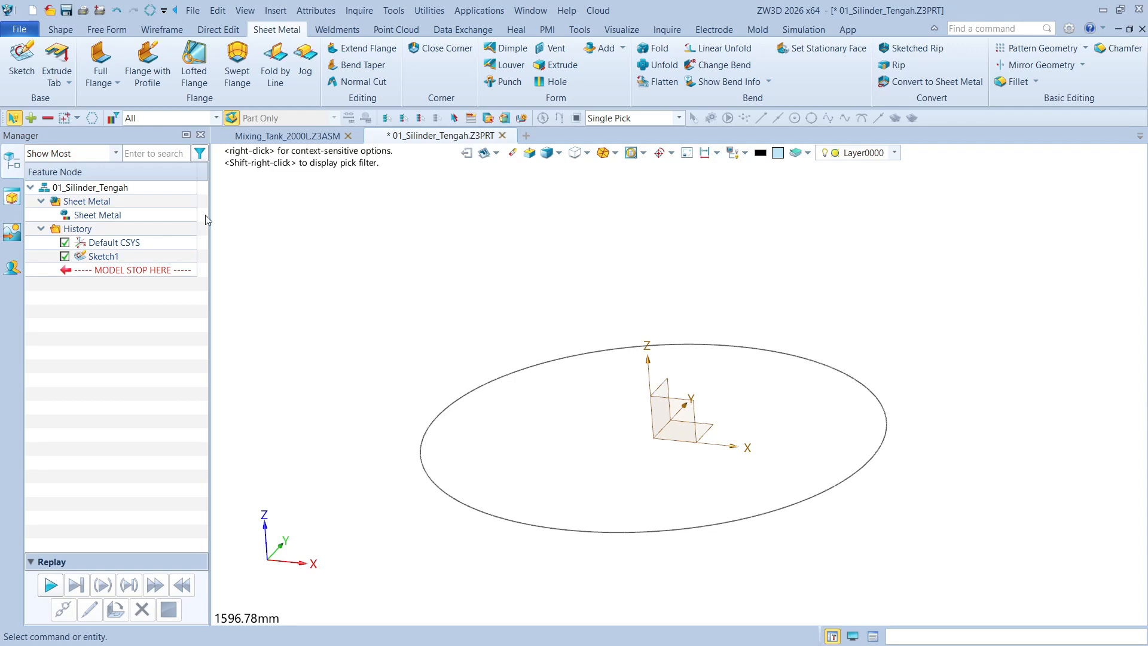
Set up an Extrude Flange of the circle sketch with start 1000 mm and end 0 mm
right_drag(419, 170, 359, 233)
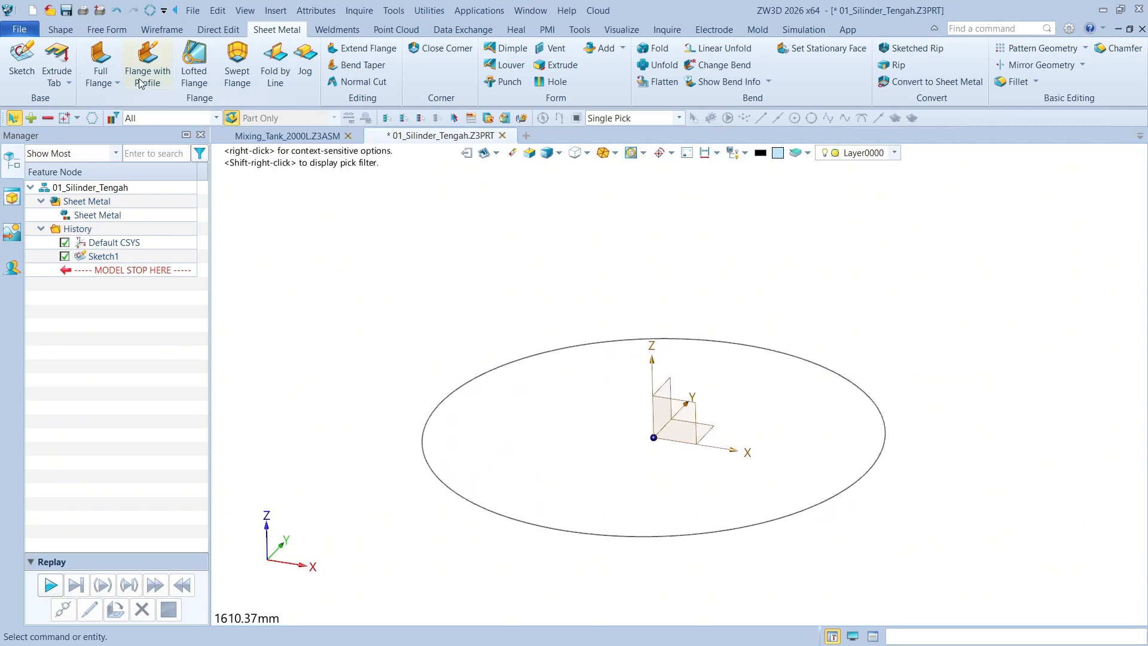
click(68, 83)
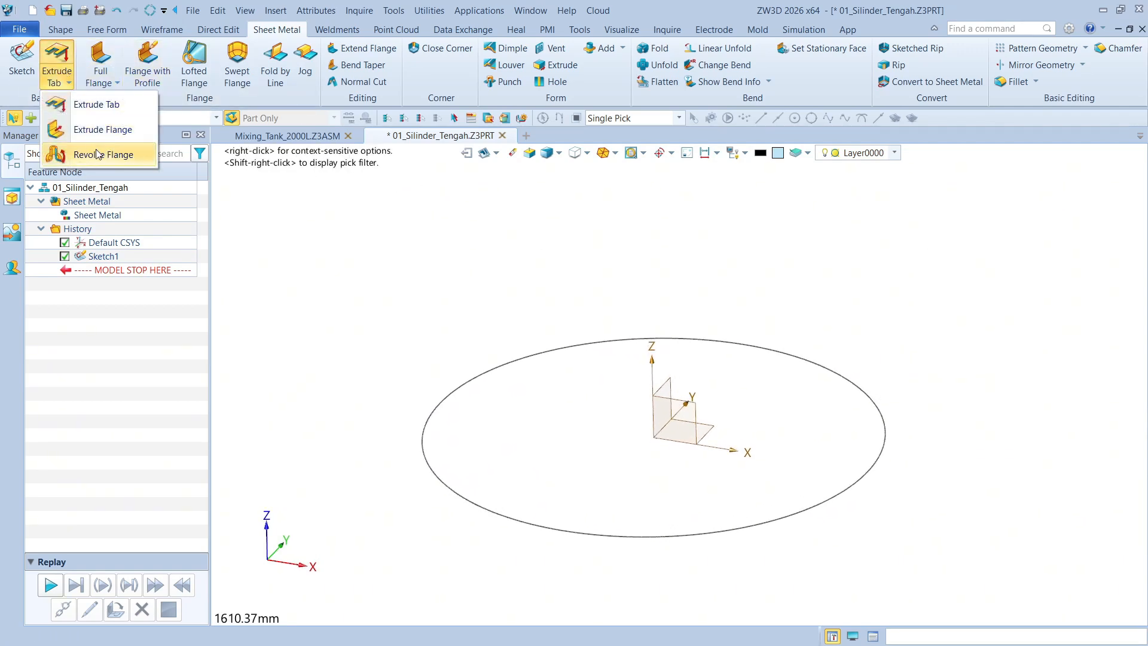
click(96, 129)
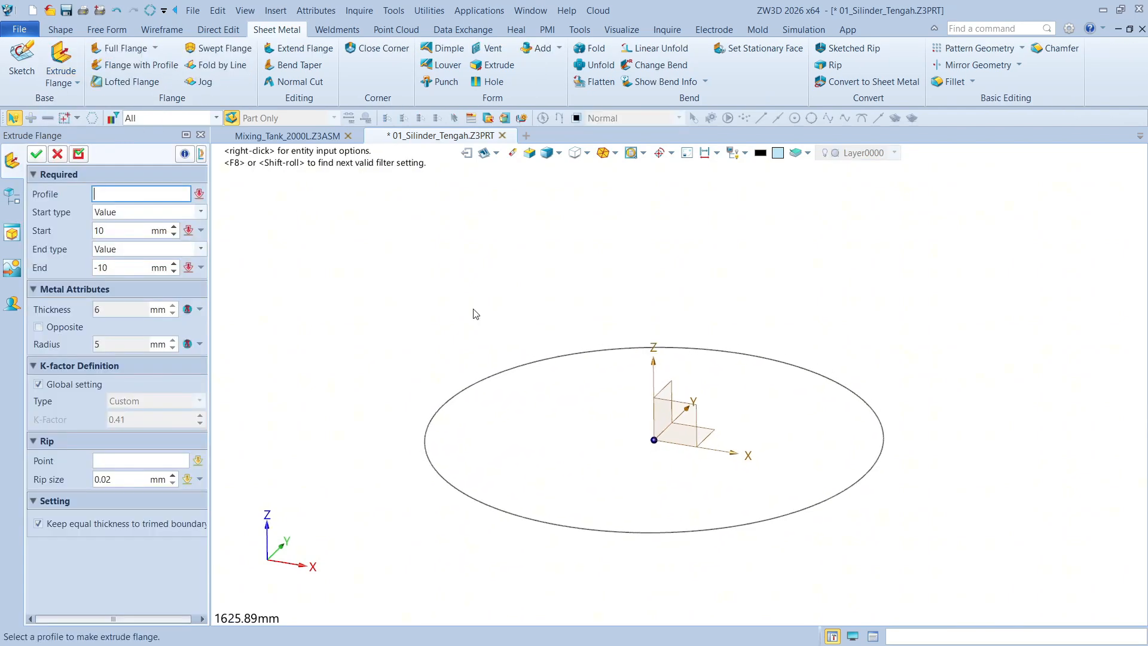
click(546, 379)
middle_click(546, 379)
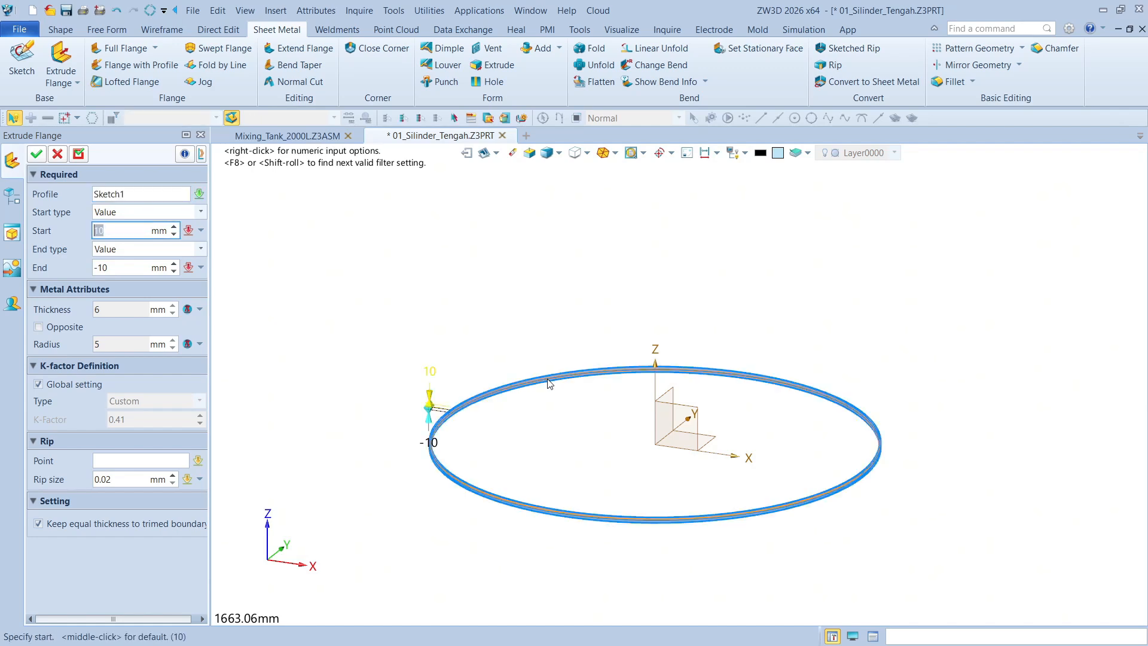
click(119, 214)
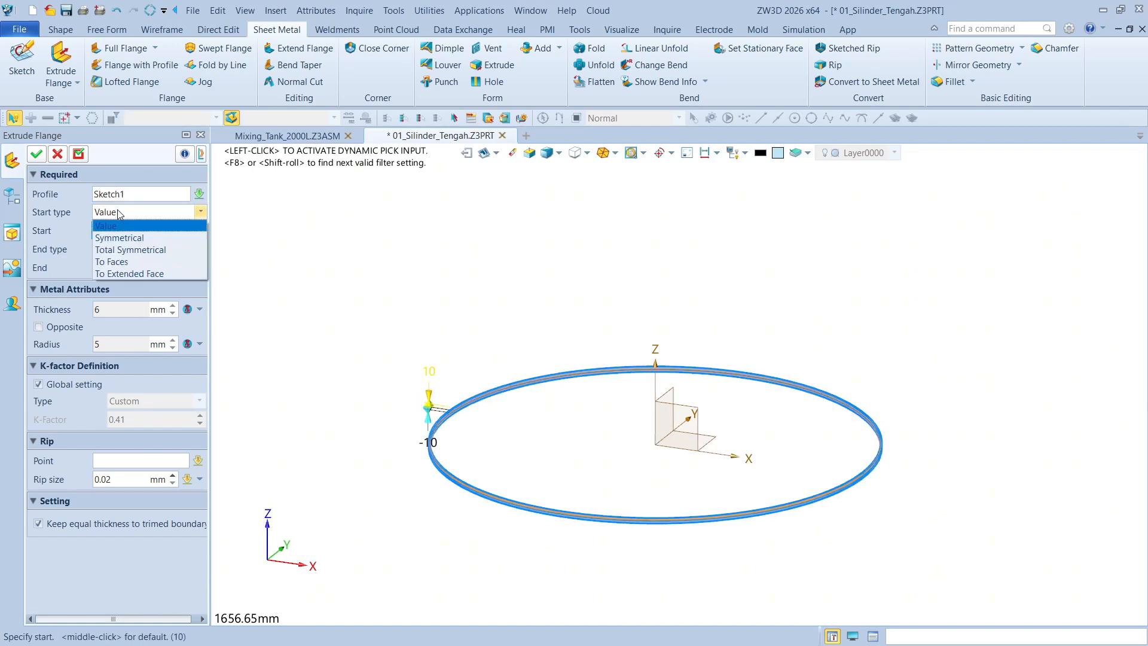
click(119, 214)
drag(124, 268, 36, 265)
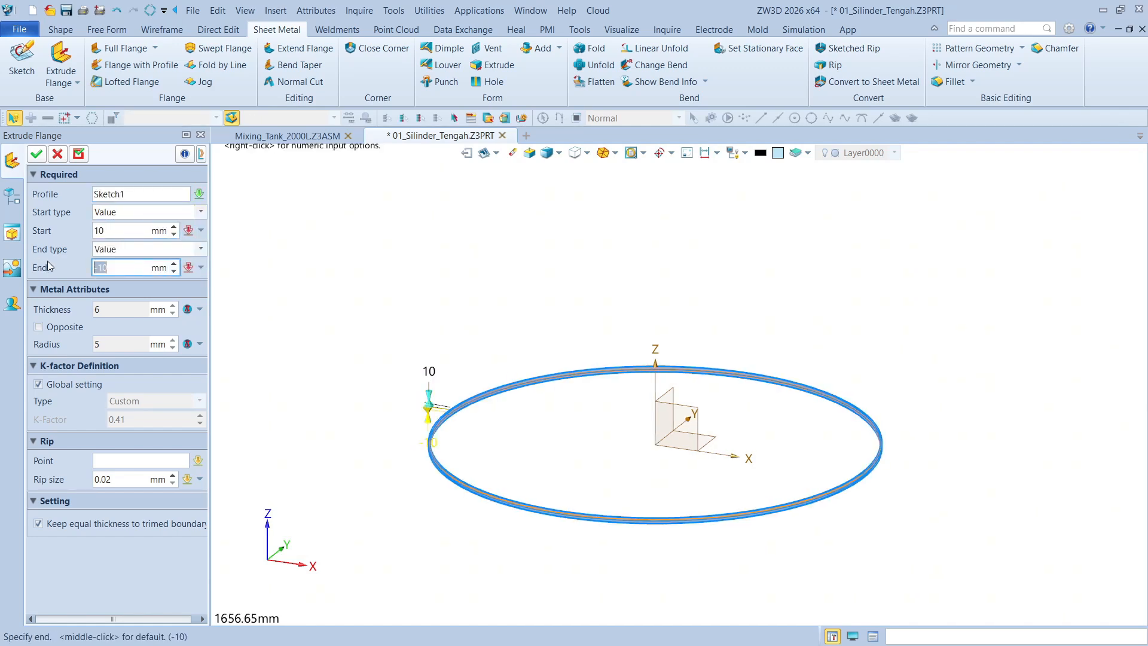
text(0)
click(120, 231)
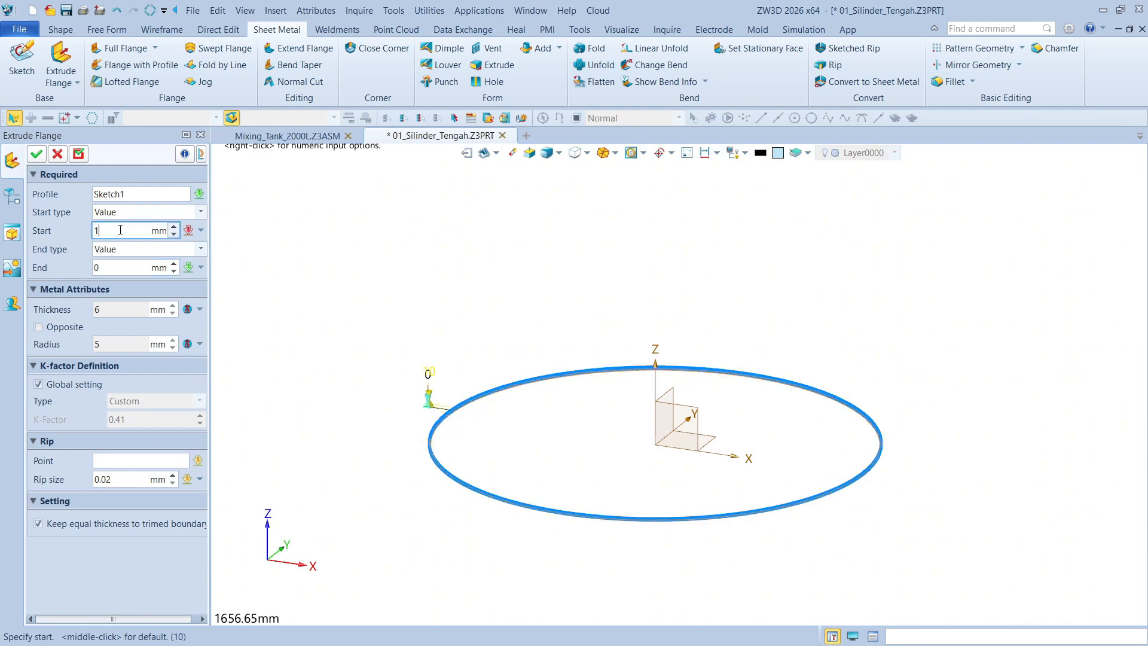
text(1000)
key(Return)
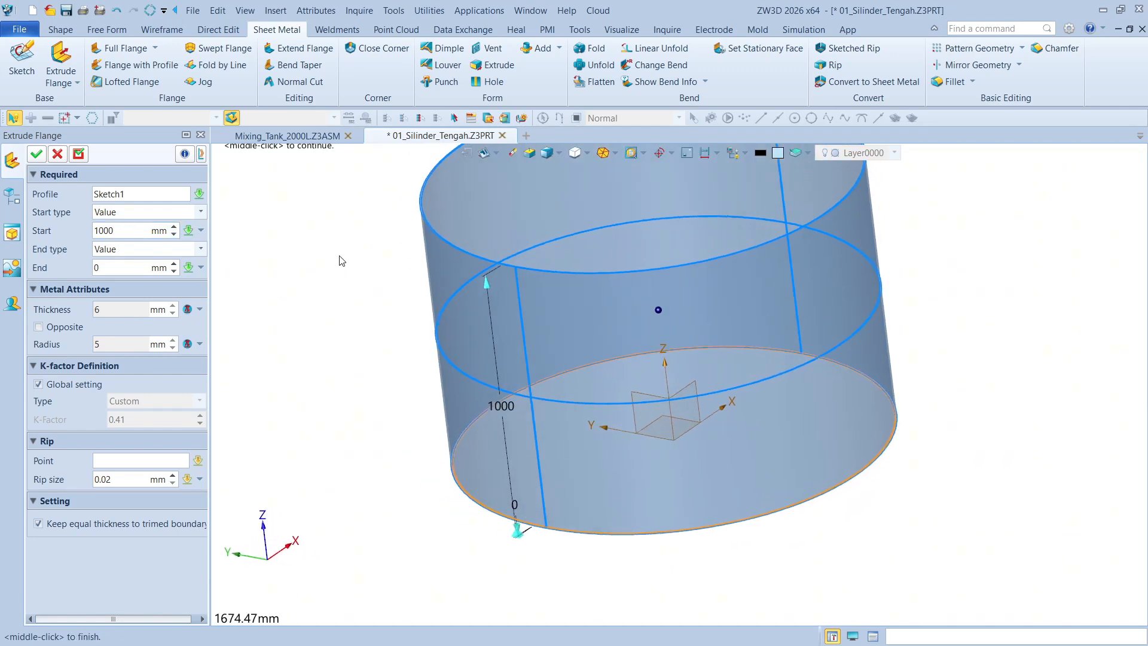
Place the flange's rip point where the base circle meets the X axis and create the extruded flange
click(131, 463)
click(490, 531)
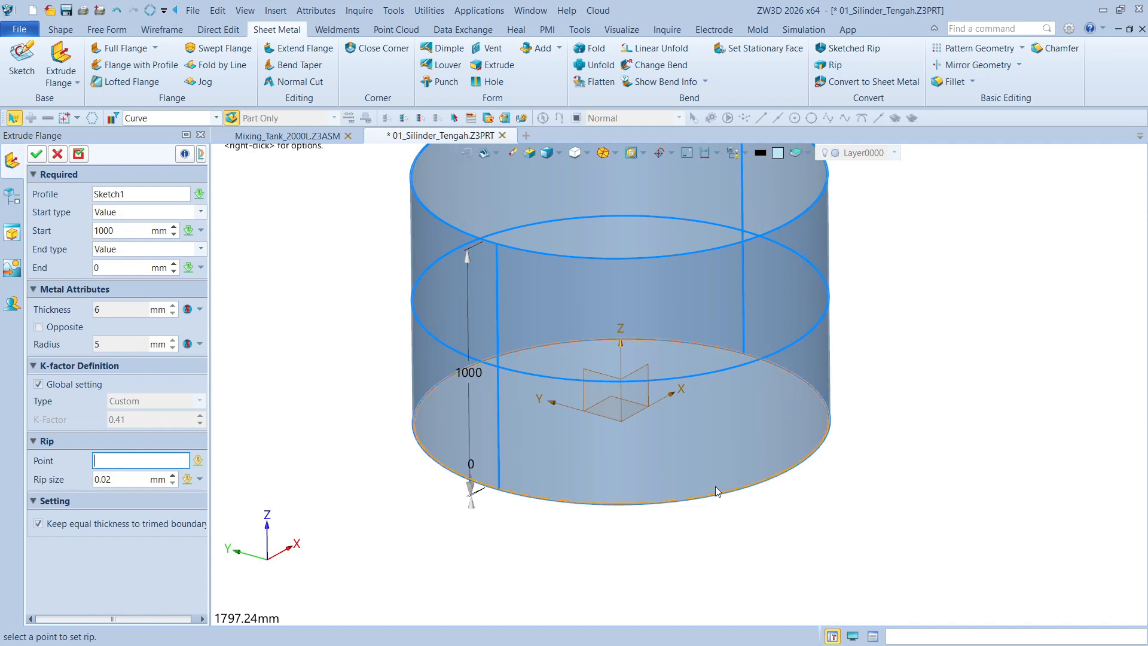
right_drag(857, 454, 774, 453)
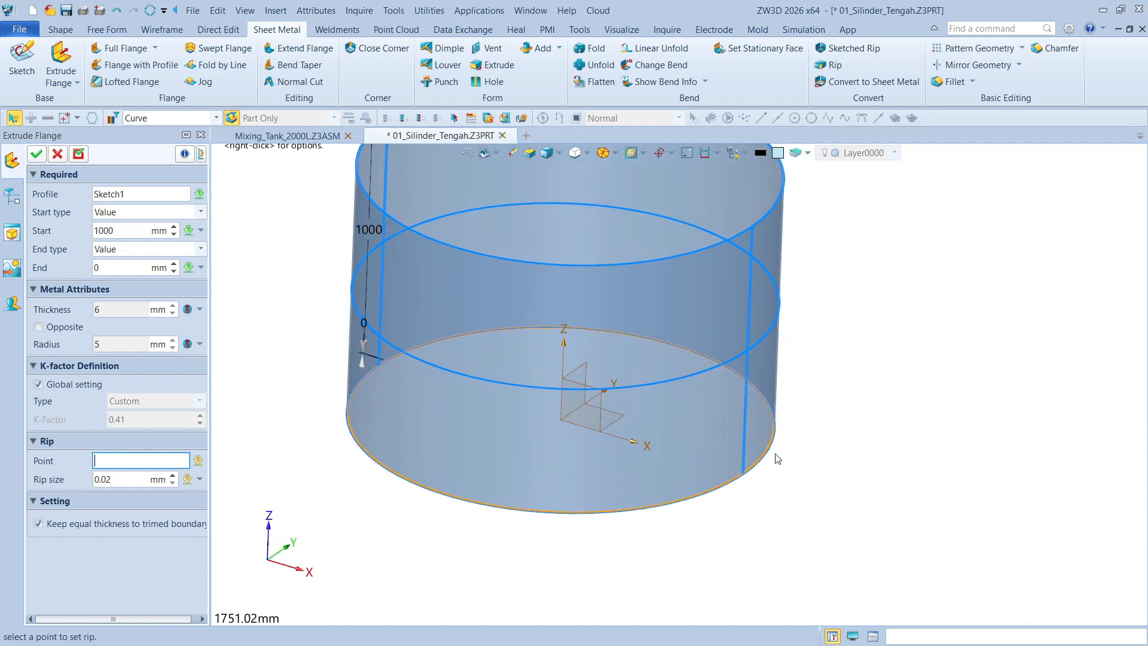
click(742, 476)
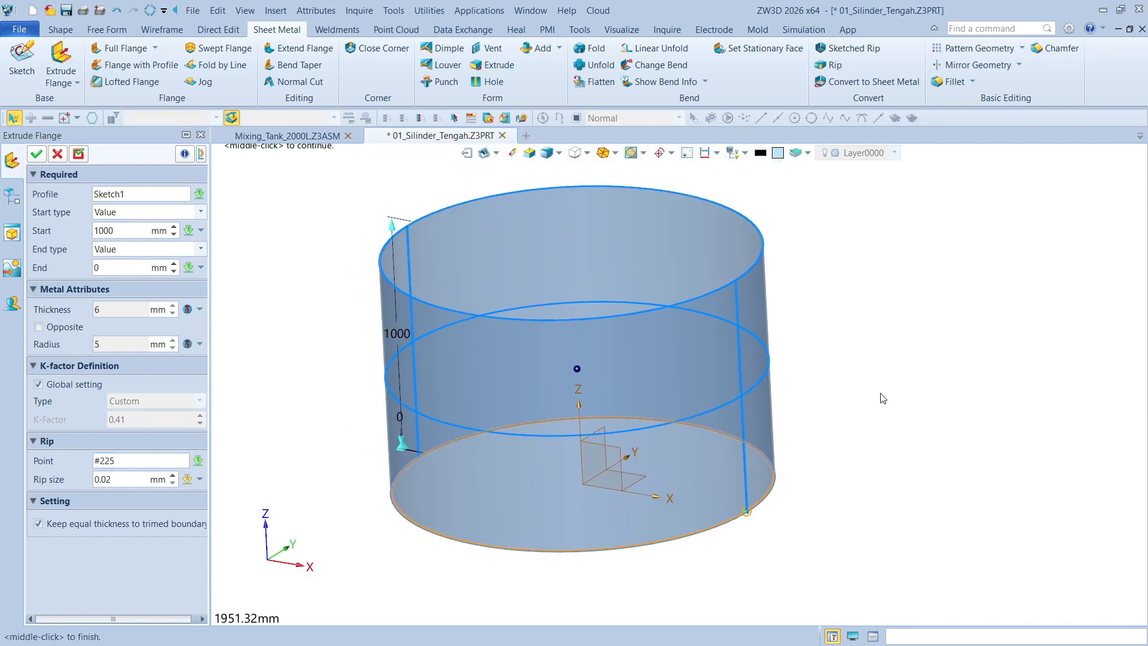
click(36, 154)
Examine the rip seam at the cylinder's upper rim
right_drag(892, 323, 923, 330)
scroll(845, 343, up, 10)
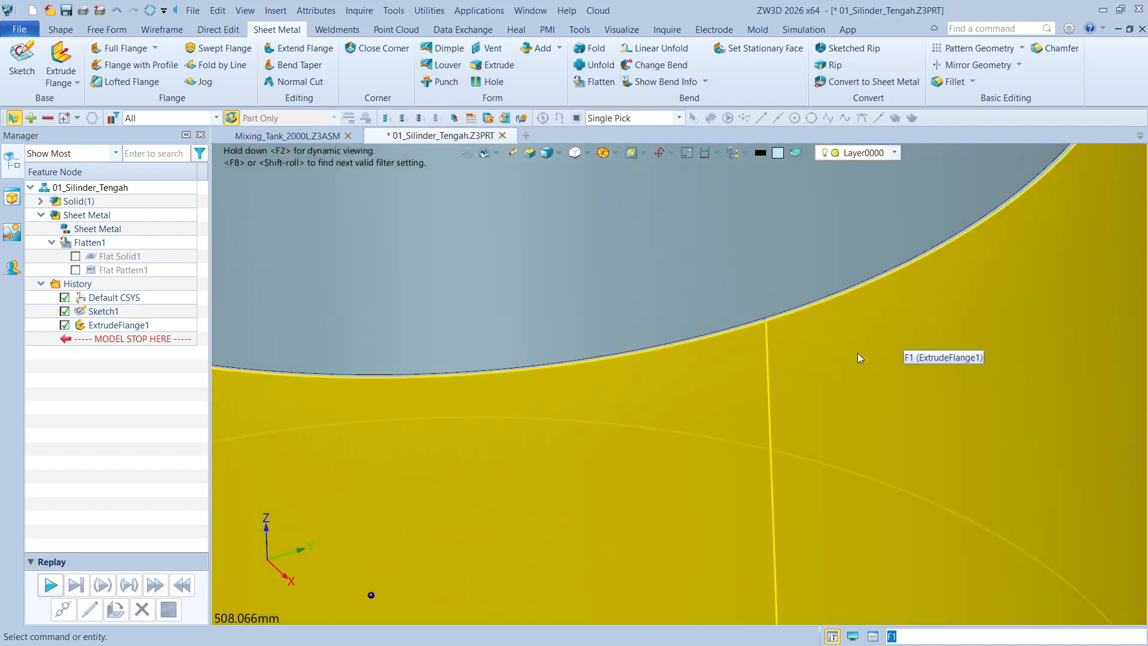
scroll(754, 244, up, 6)
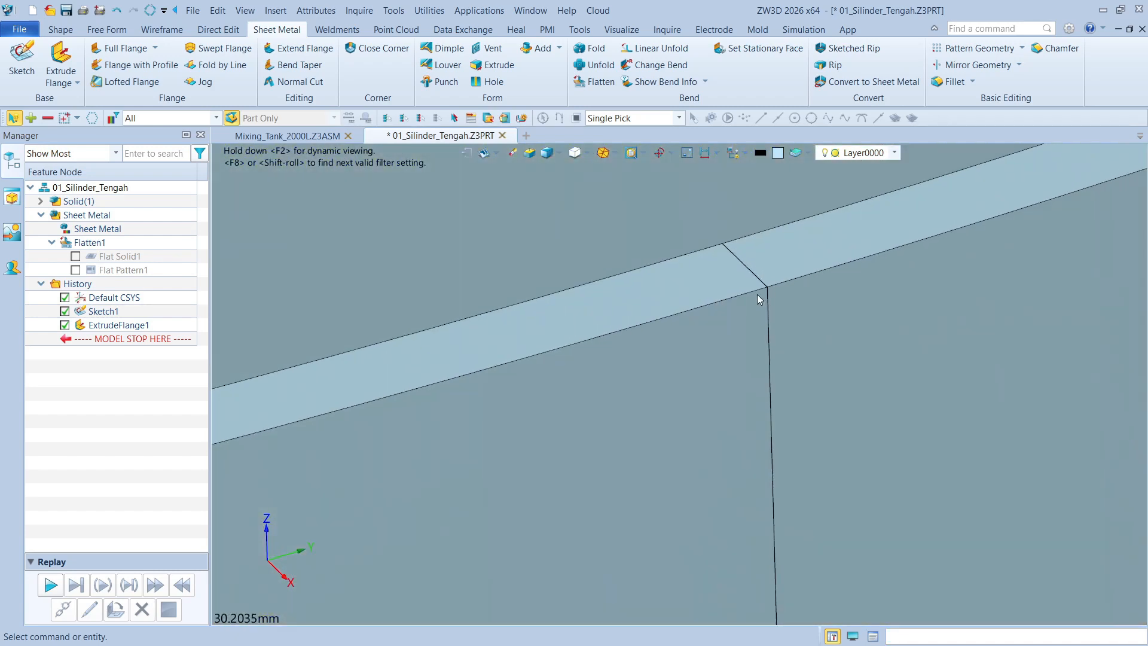
right_drag(686, 269, 601, 299)
scroll(601, 299, down, 2)
scroll(740, 272, down, 12)
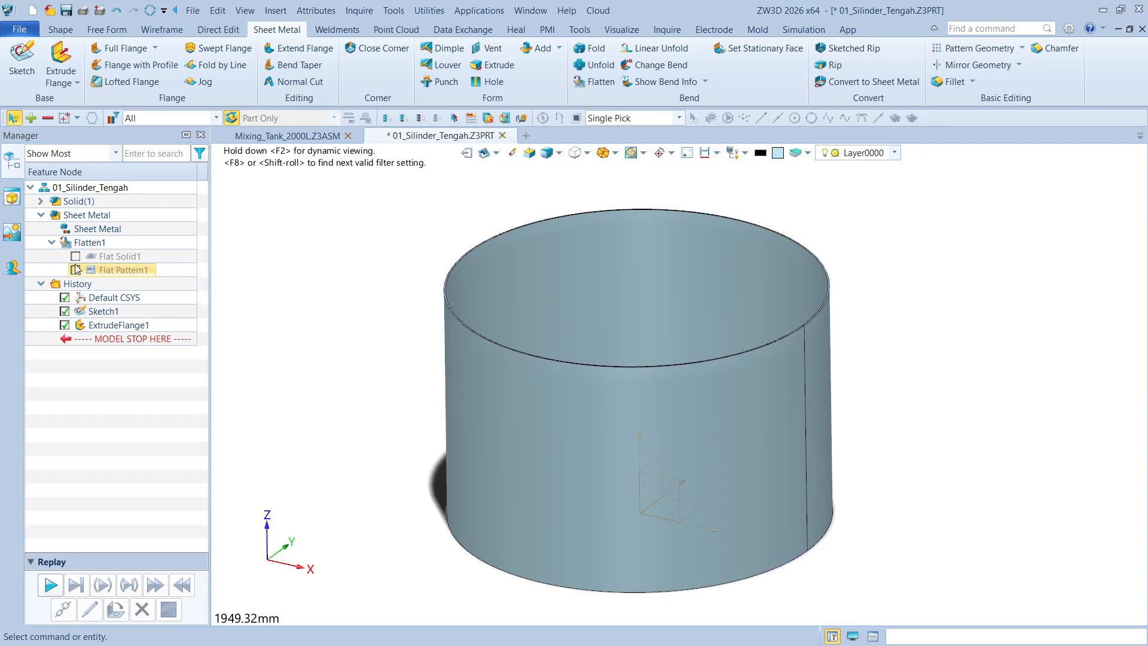
Hide the cylinder solid, show its flat pattern and examine the unrolled sheet's length and height dimensions
click(41, 201)
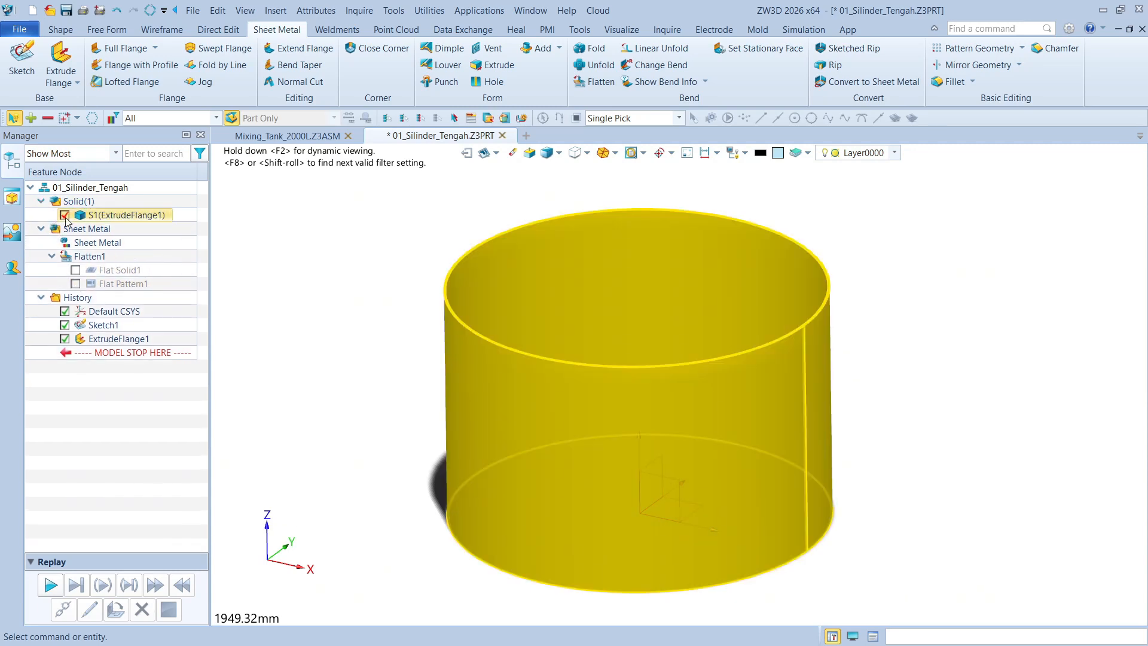
click(65, 215)
click(75, 284)
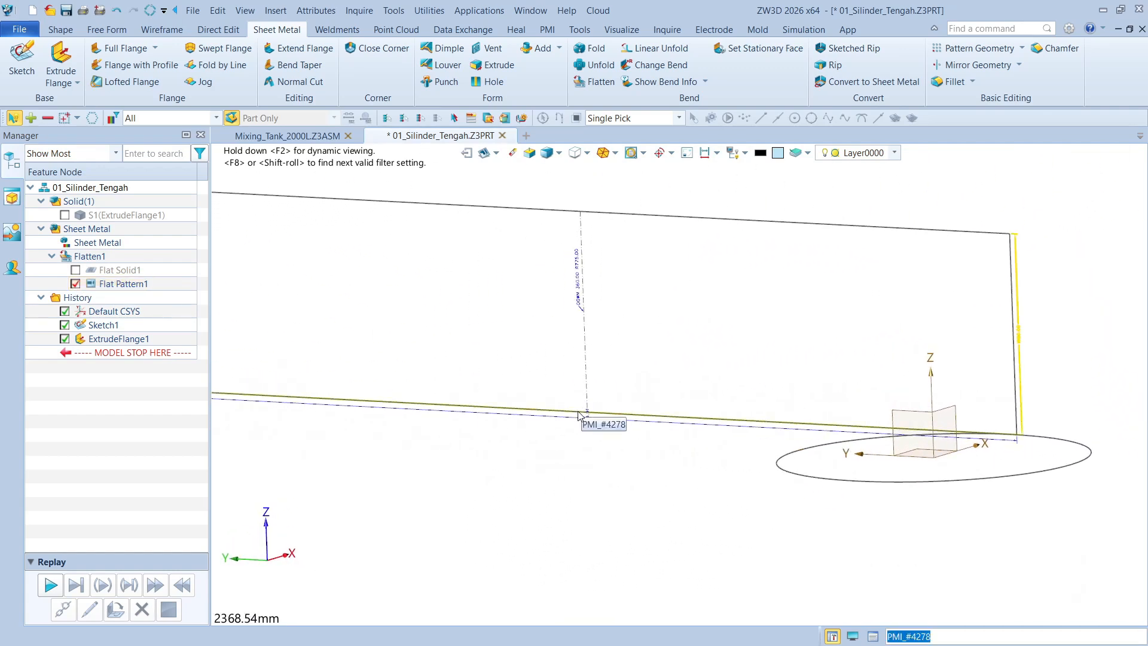
scroll(717, 311, up, 8)
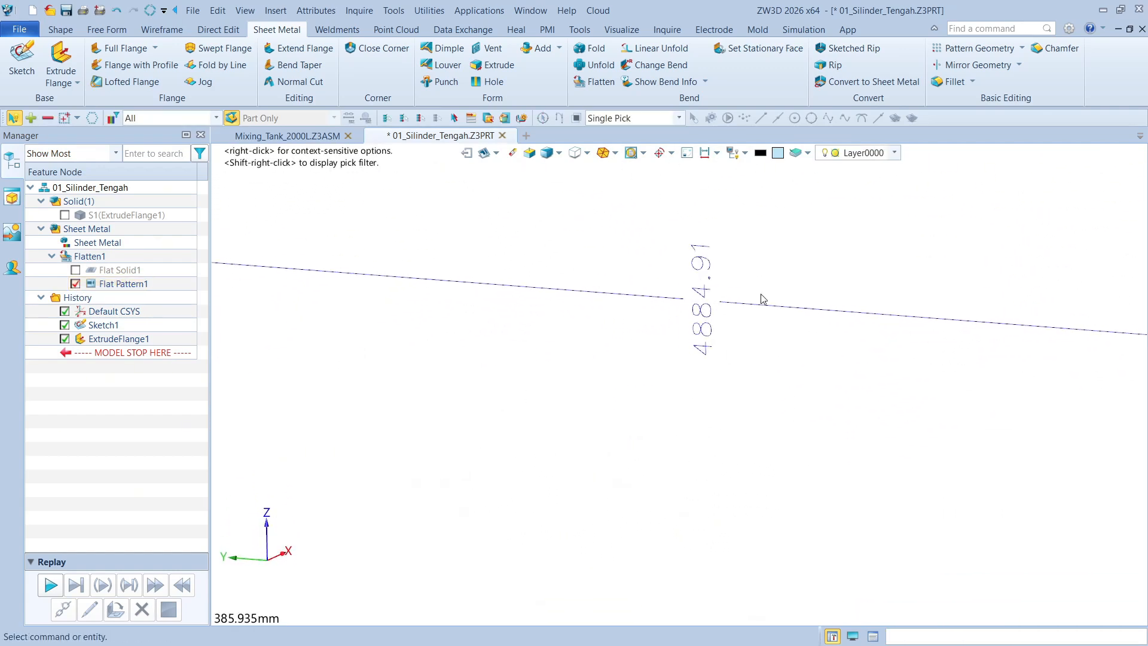
scroll(664, 318, down, 10)
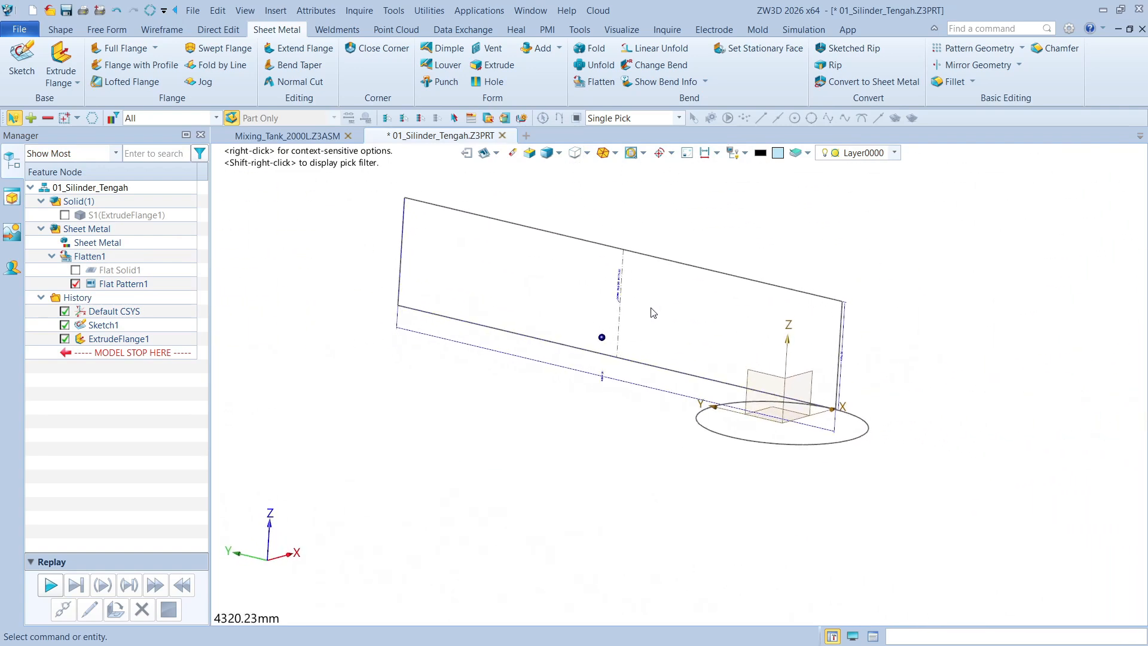
scroll(654, 312, up, 3)
drag(915, 348, 963, 359)
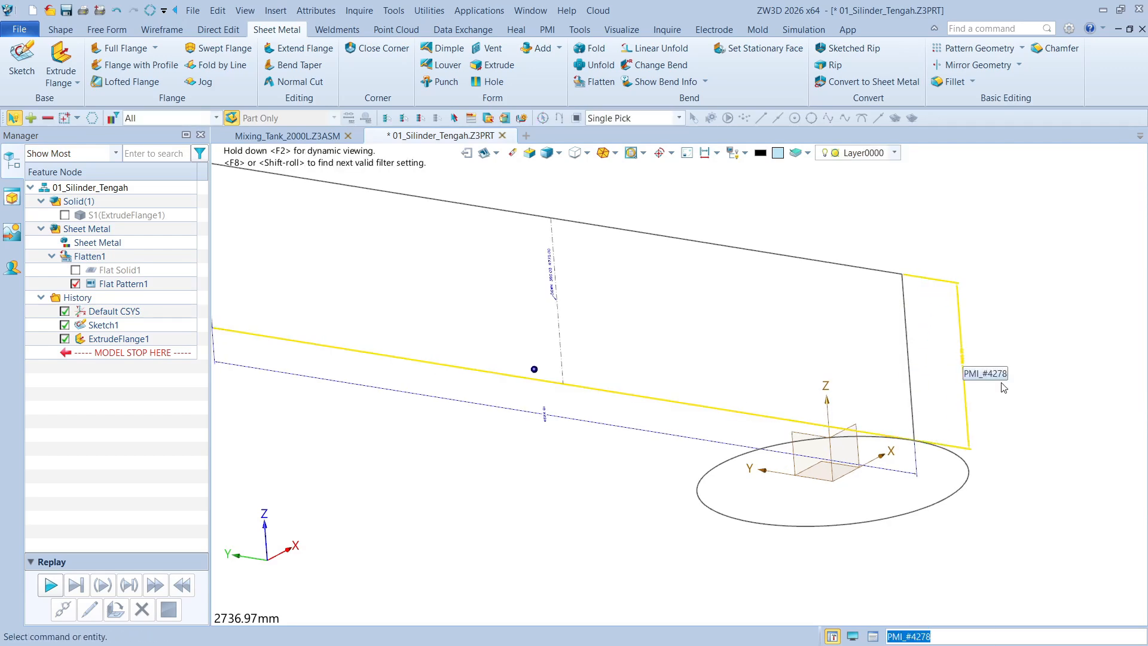
scroll(1004, 387, up, 5)
scroll(1038, 415, down, 7)
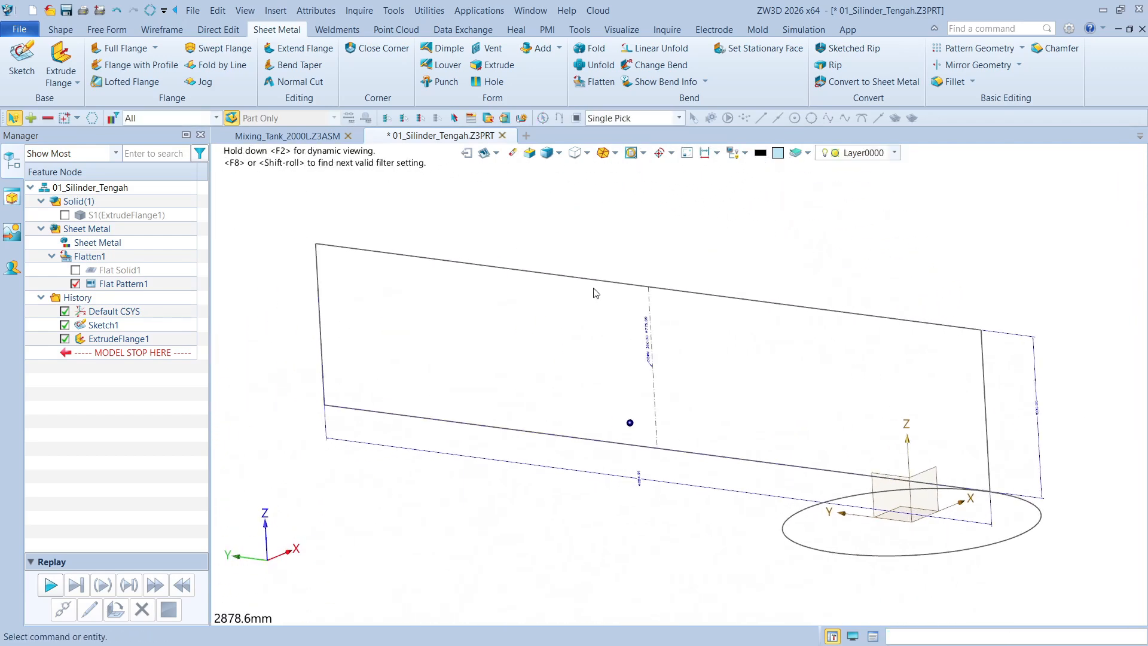
middle_drag(595, 293, 269, 248)
Restore the cylinder solid in place of the flat pattern and return to the Mixing_Tank_2000L assembly
click(75, 283)
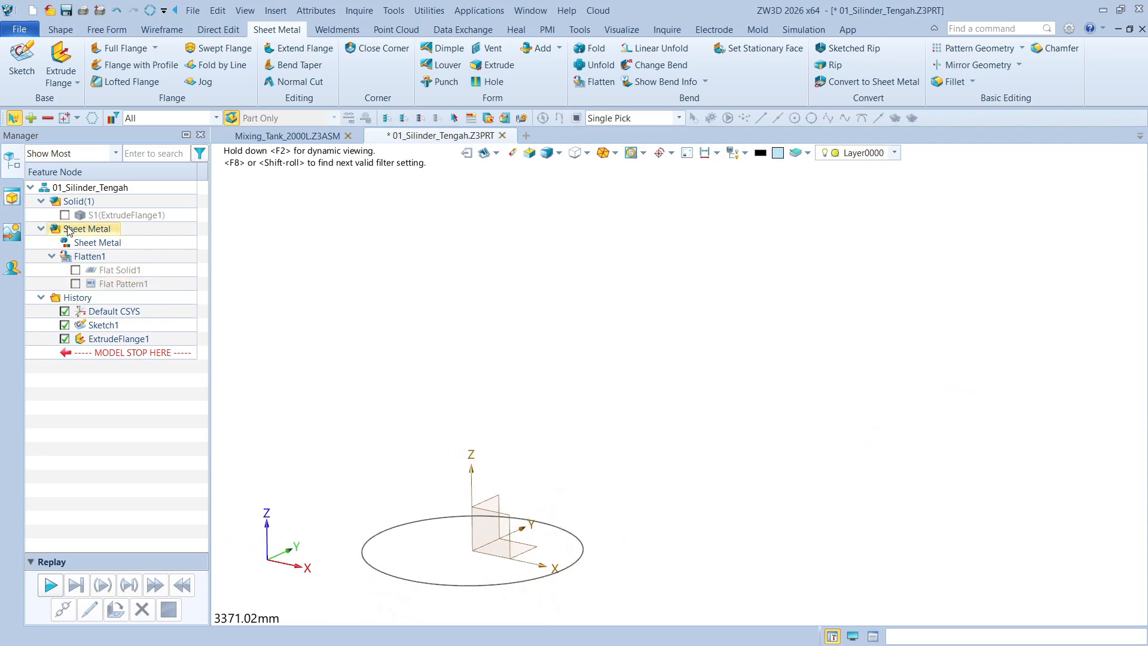
click(64, 216)
scroll(458, 265, up, 4)
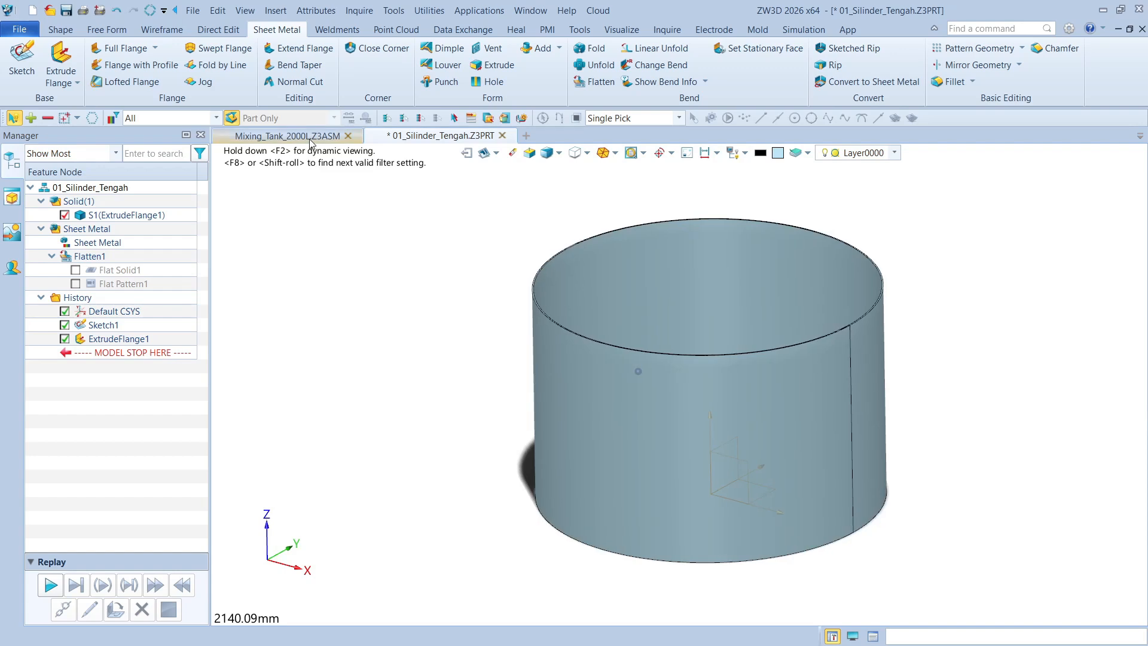
click(309, 137)
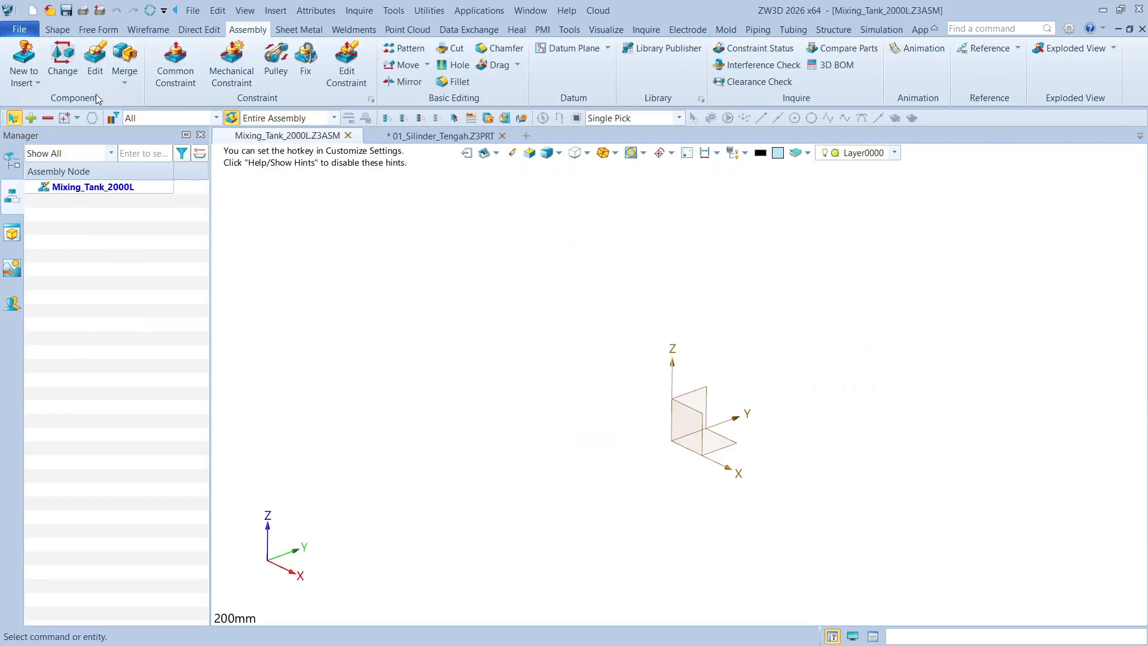
Insert the existing part 01_Silinder_Tengah into the tank assembly with Default frame placement
click(24, 81)
click(48, 104)
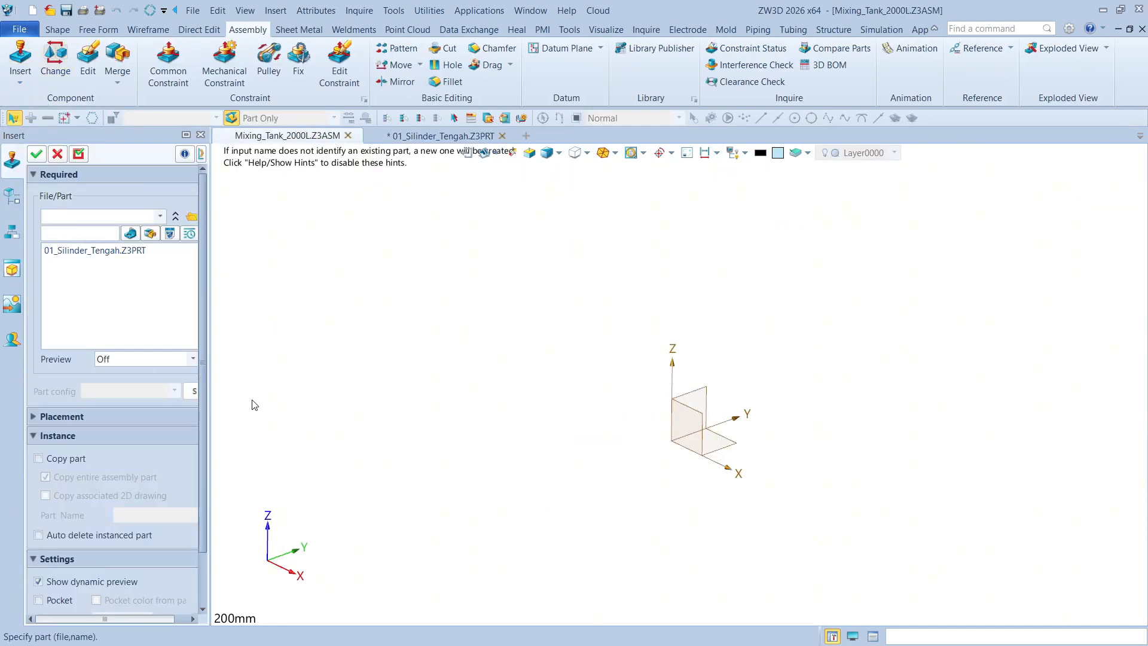
click(94, 250)
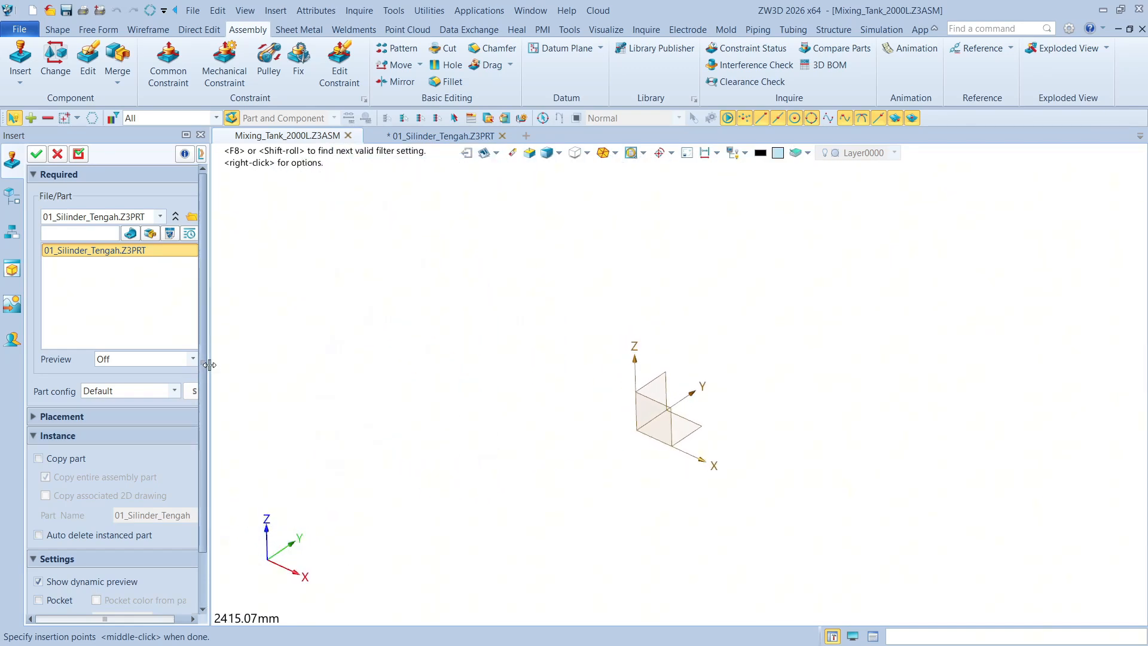
drag(207, 366, 238, 369)
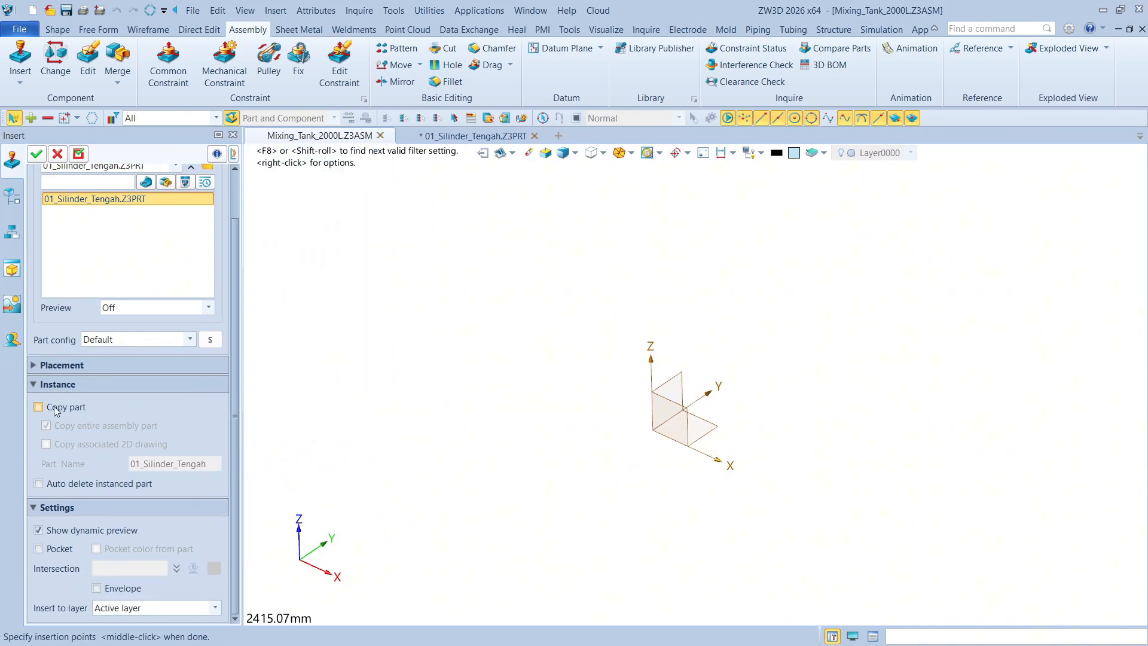
click(34, 384)
click(38, 418)
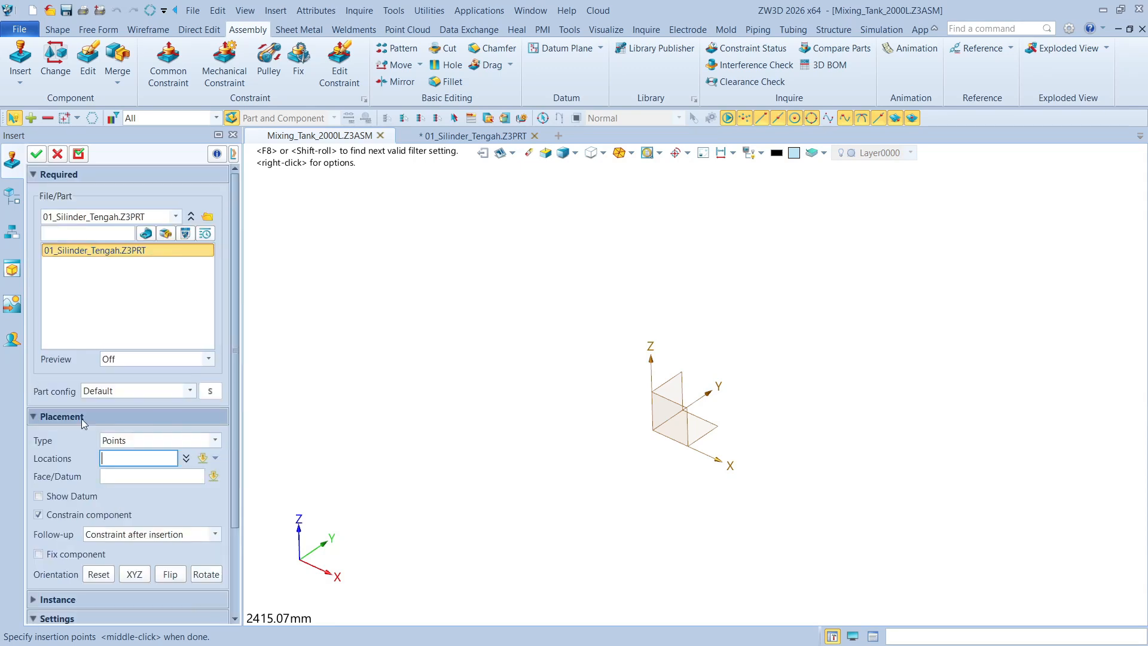
click(139, 441)
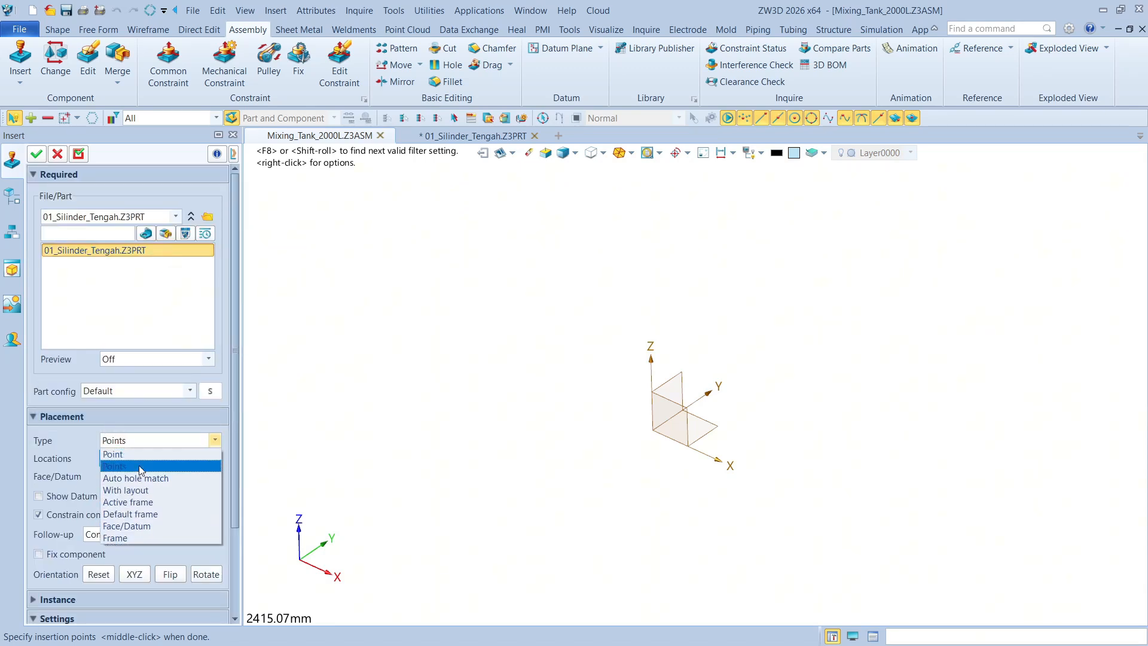
click(146, 514)
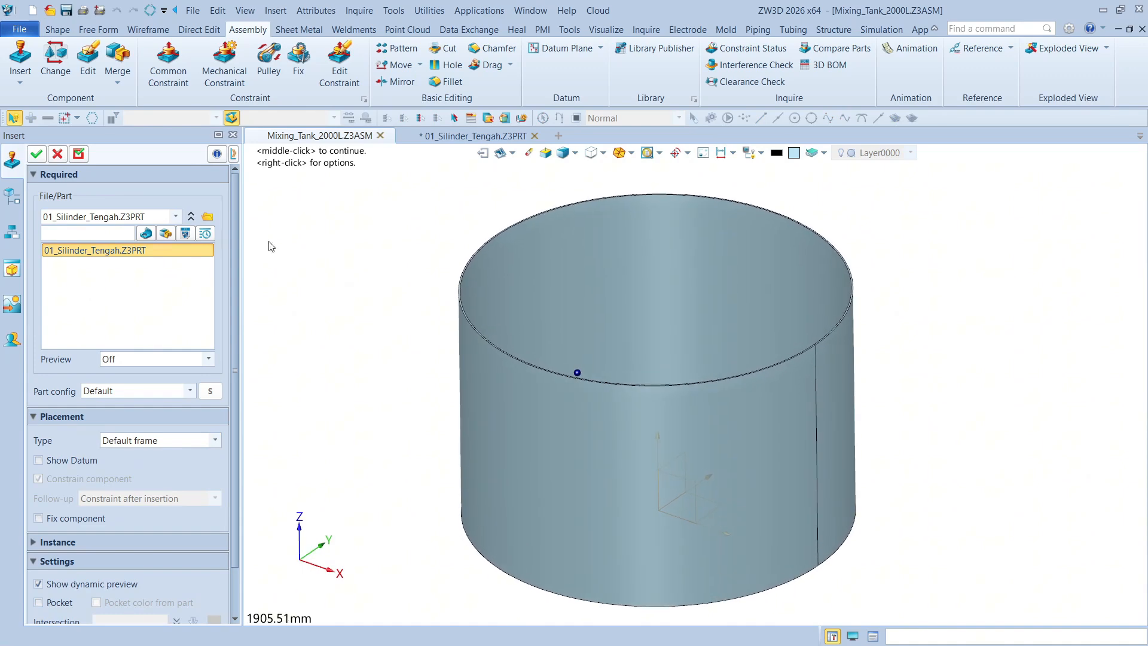
click(40, 155)
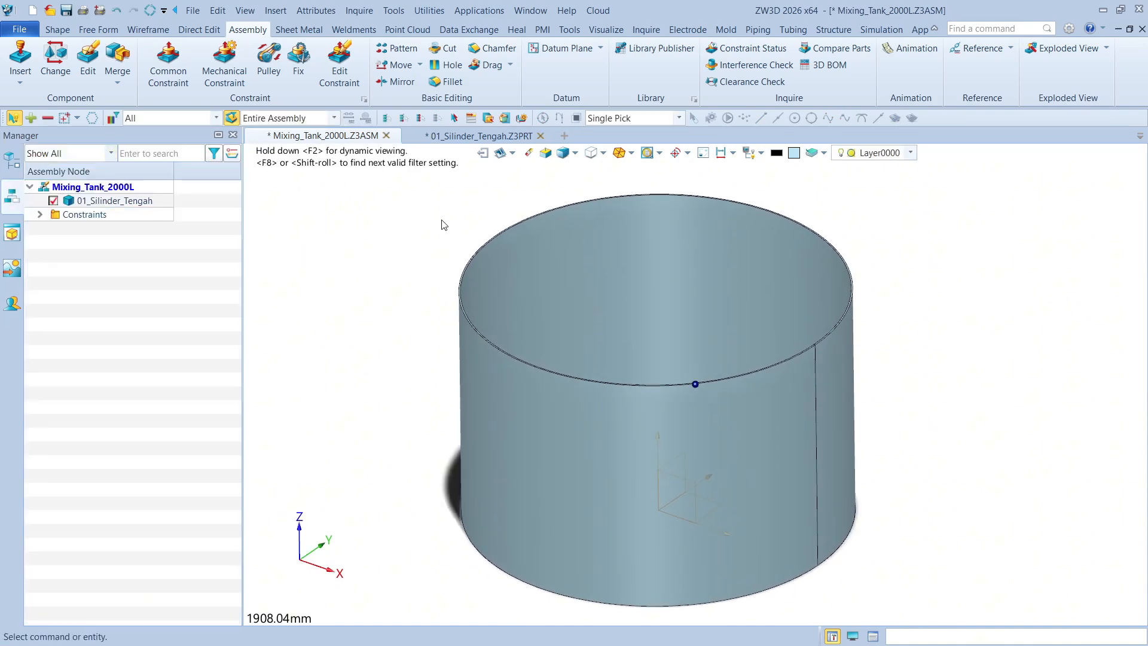
scroll(443, 225, down, 1)
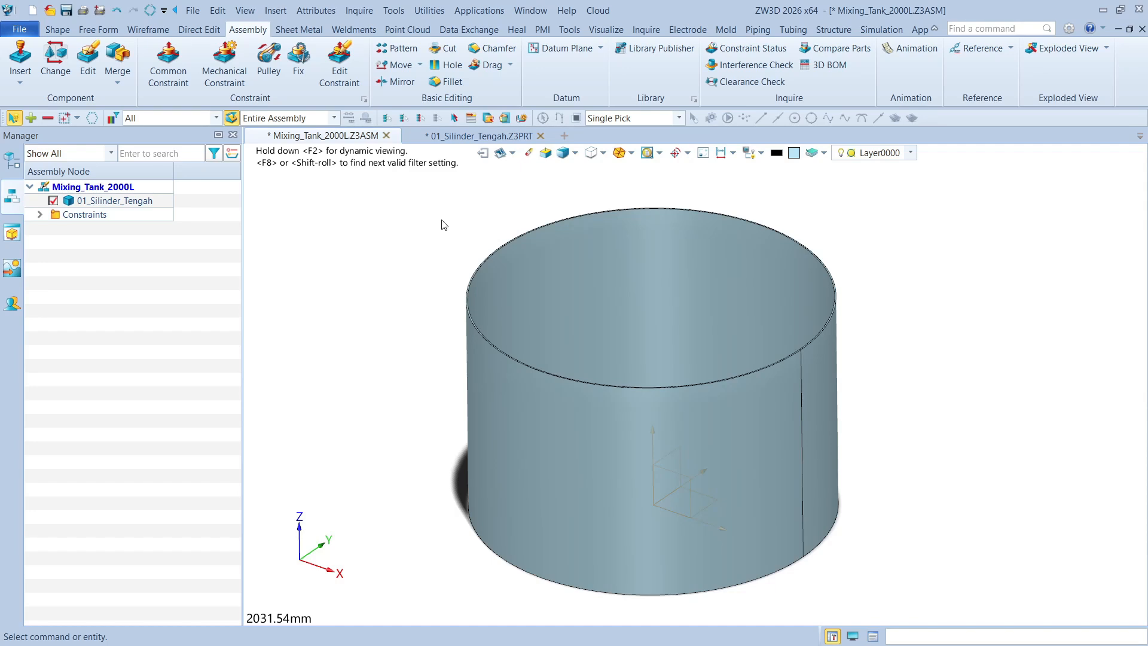
Save the modified Mixing_Tank_2000L assembly together with its 01_Silinder_Tengah part
click(66, 10)
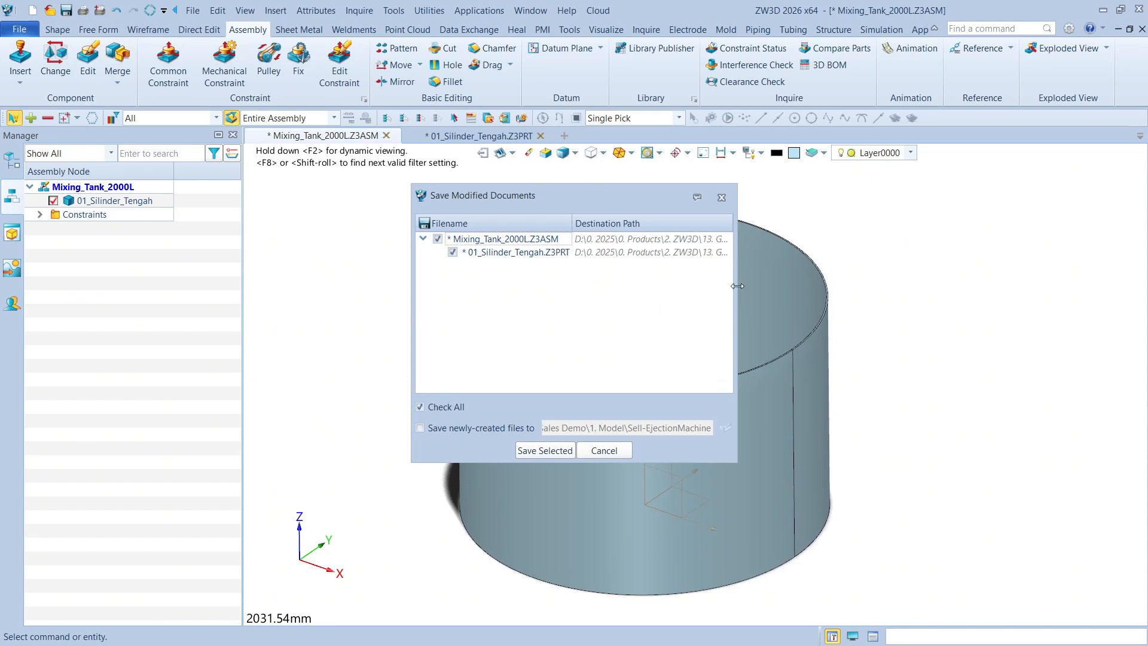
drag(736, 286, 1043, 281)
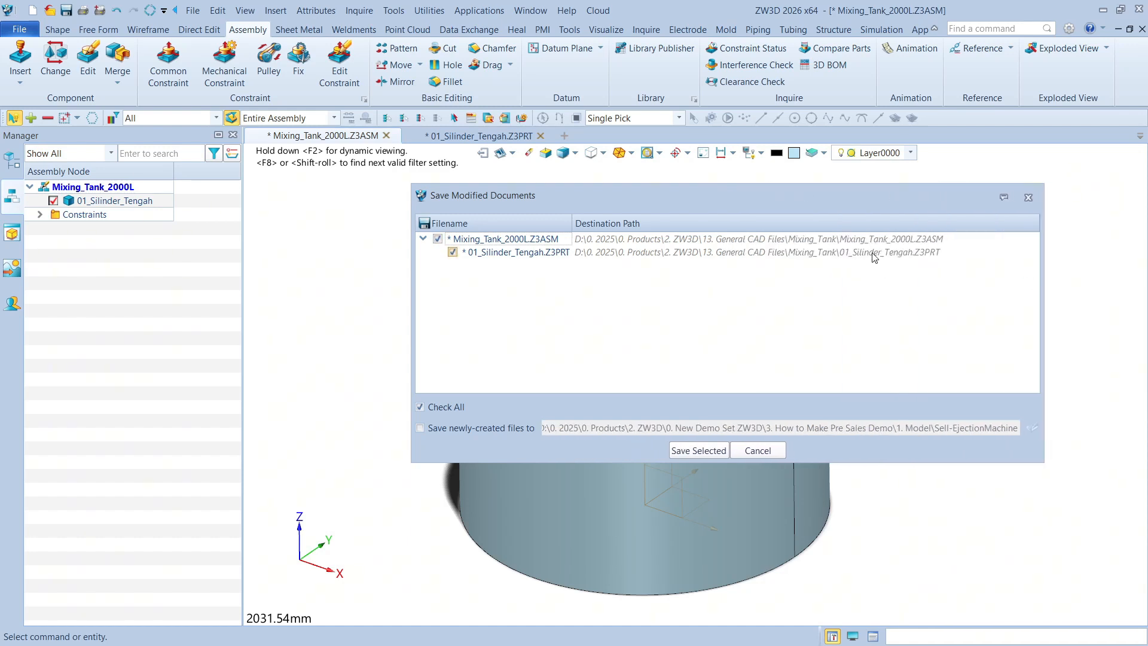
click(703, 452)
click(473, 136)
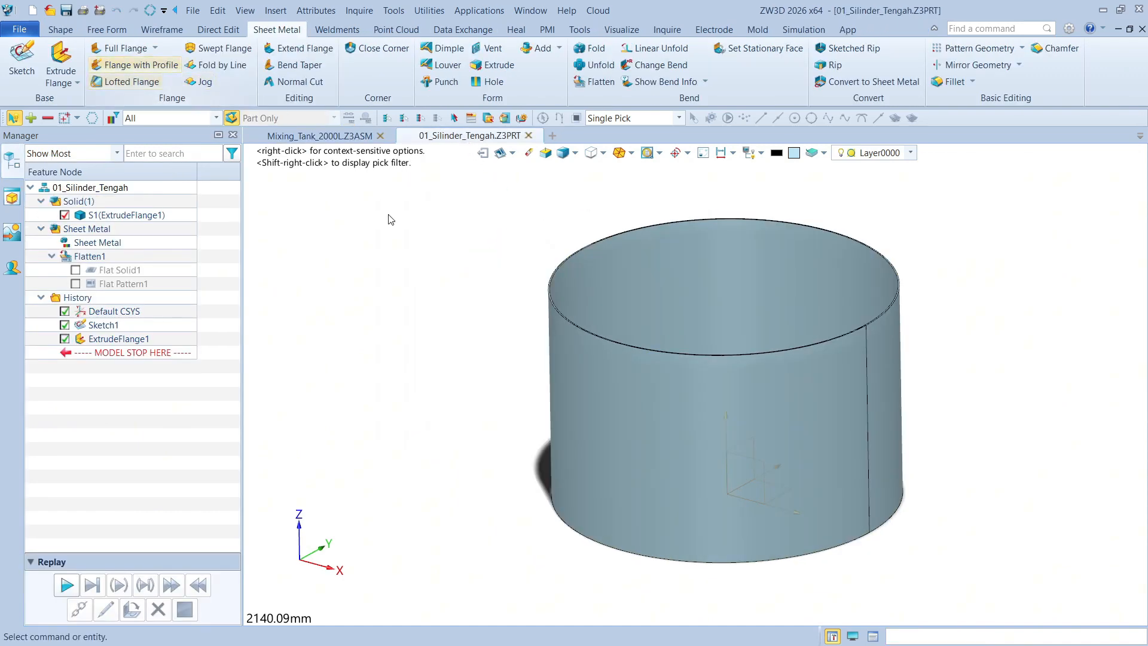
middle_drag(438, 194, 345, 239)
right_drag(345, 240, 353, 264)
middle_drag(354, 264, 340, 238)
click(65, 9)
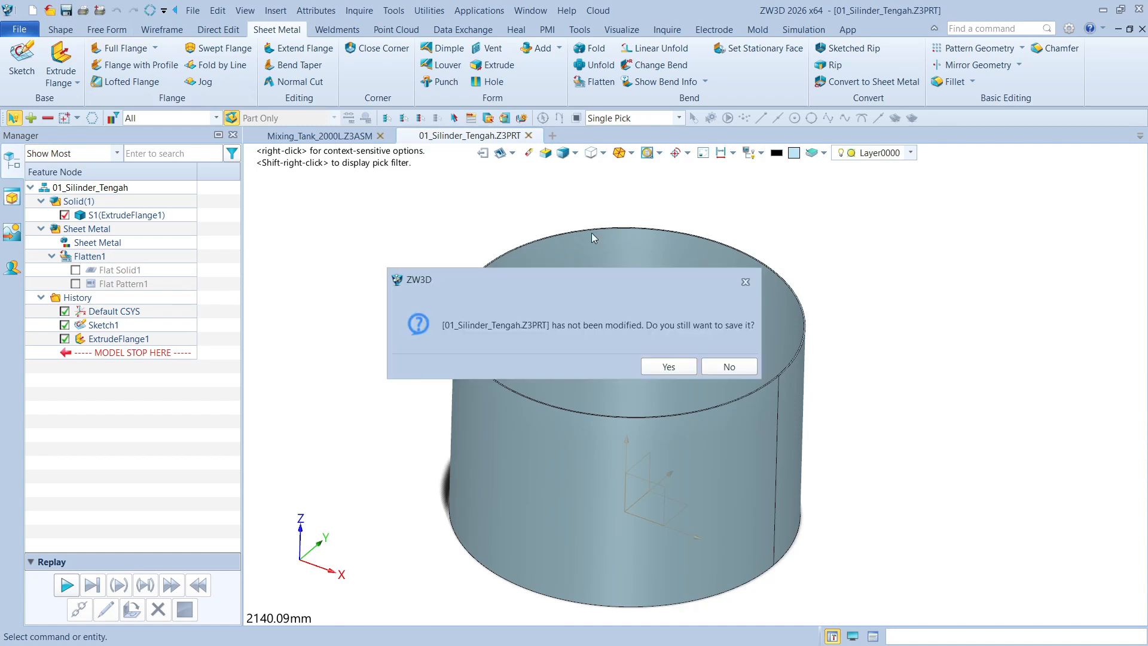
click(746, 282)
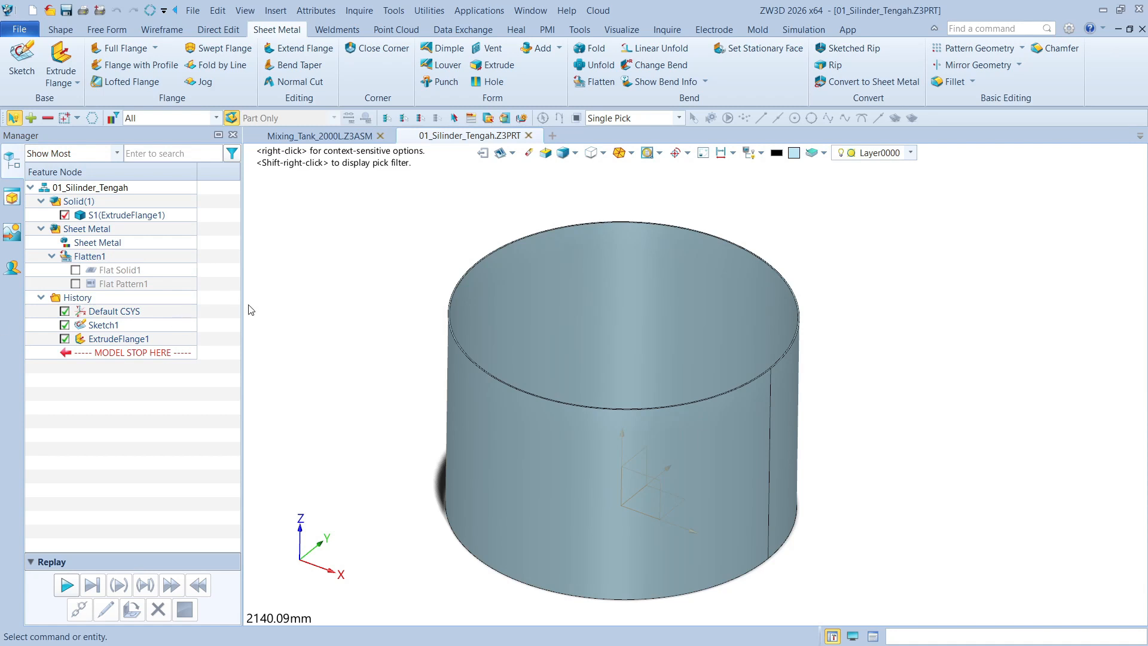
mouse_move(328, 299)
right_down()
mouse_move(326, 284)
mouse_move(335, 290)
right_up()
middle_drag(340, 298, 345, 320)
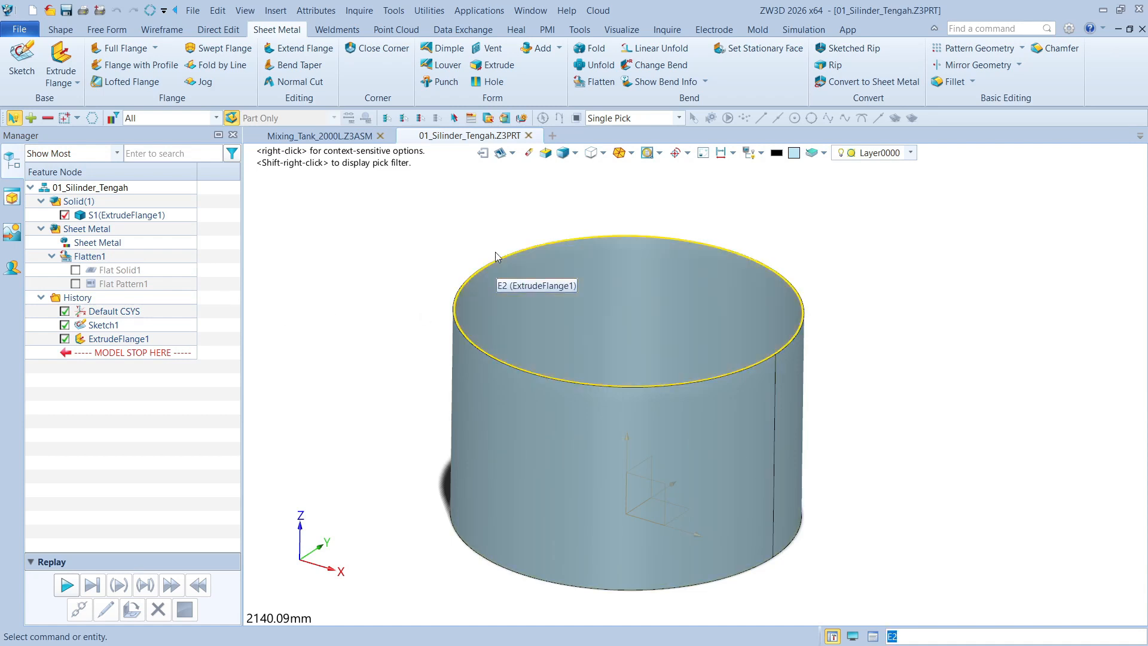
Create a new blank Standard part file named 02_Tutup_Atas
click(552, 136)
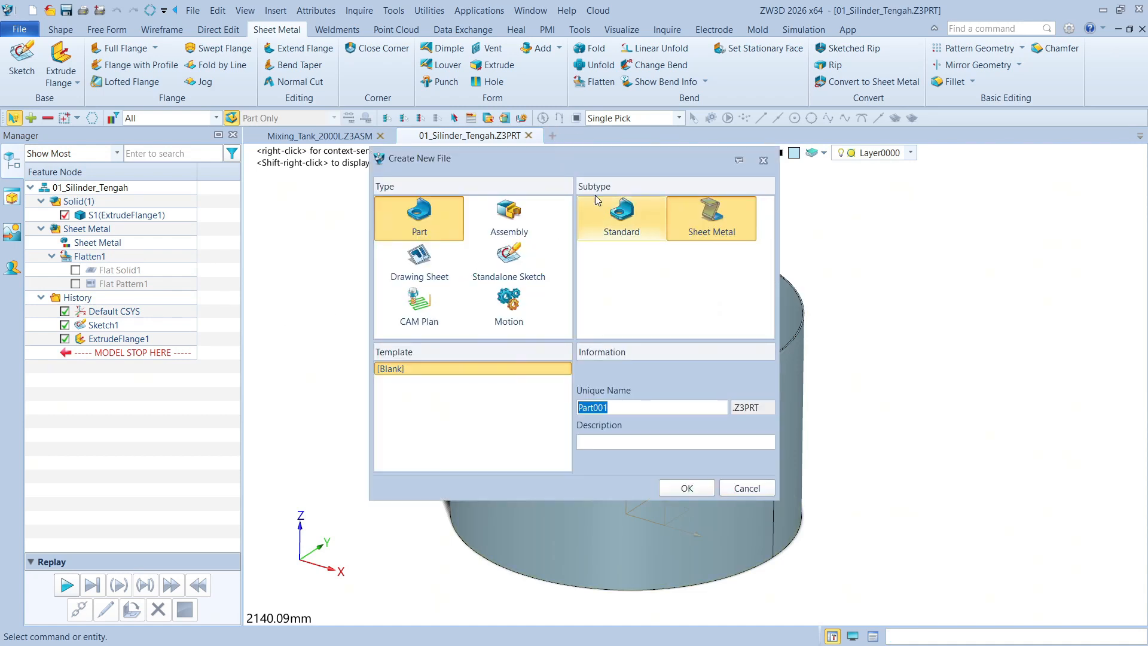
drag(569, 162, 641, 215)
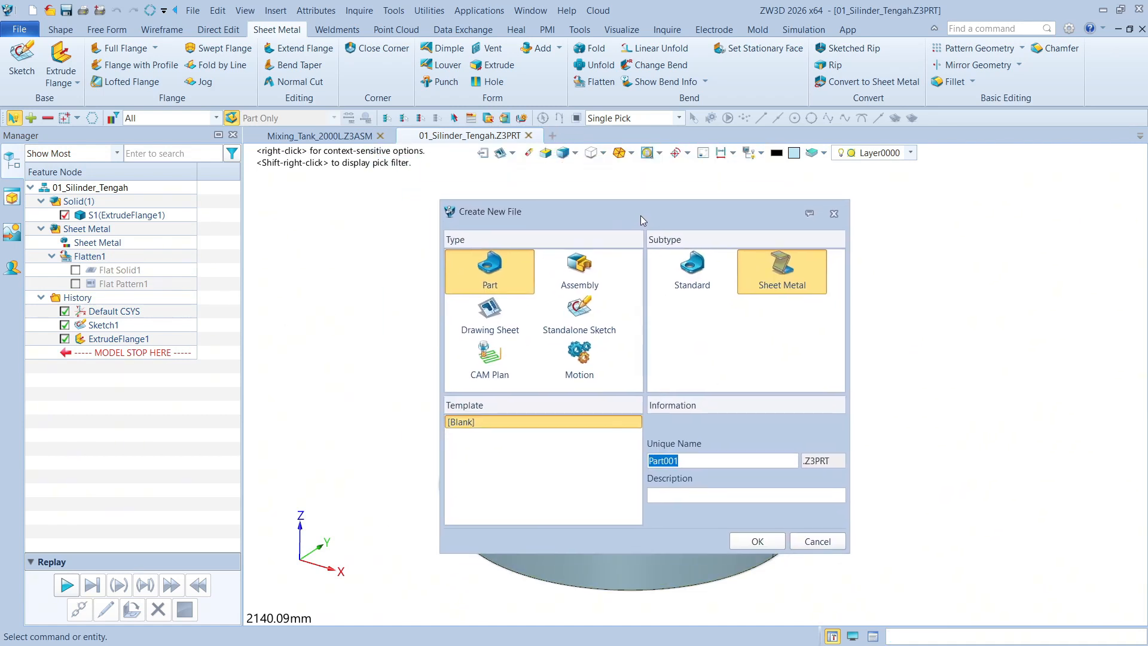
click(698, 281)
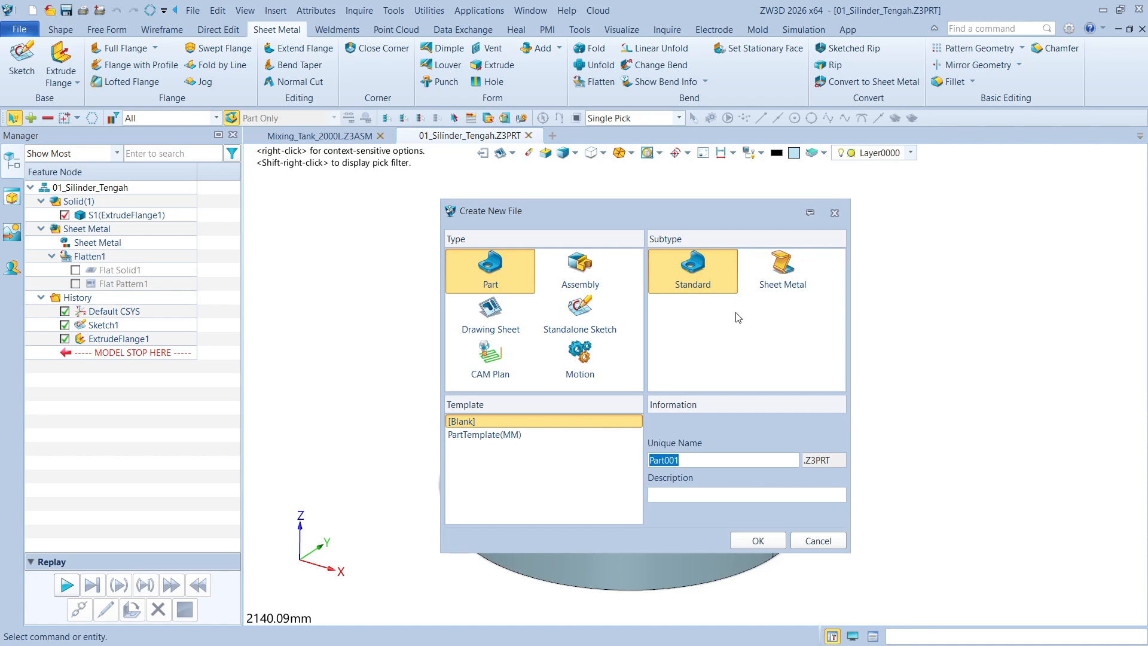
text(02_Tutup_Atas)
click(756, 545)
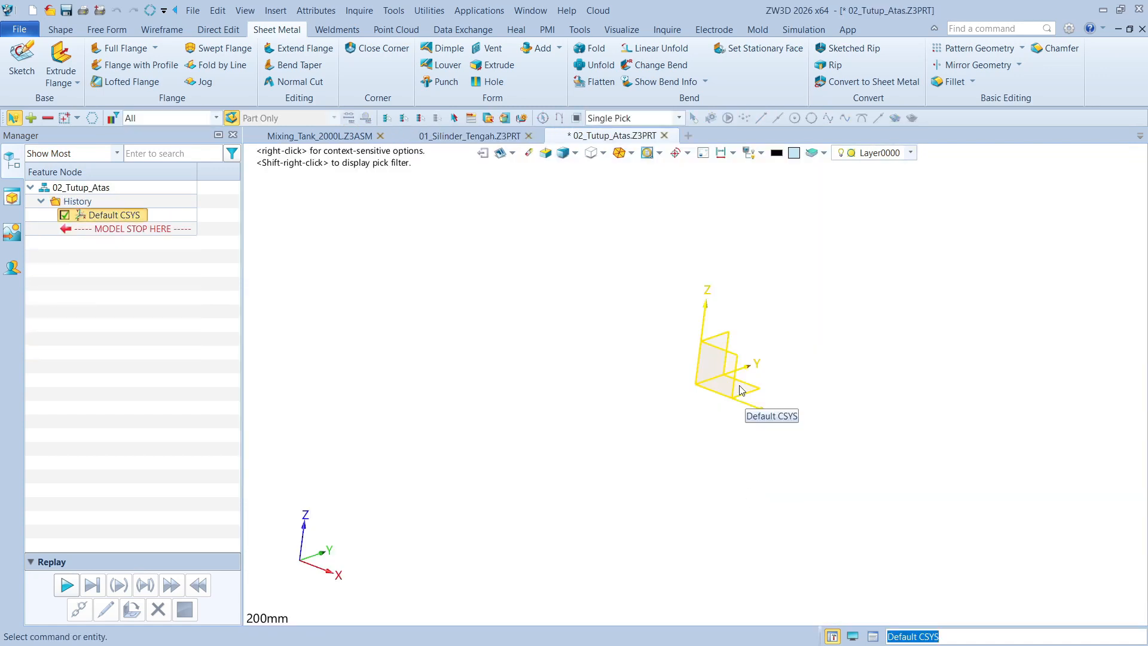
right_click(677, 375)
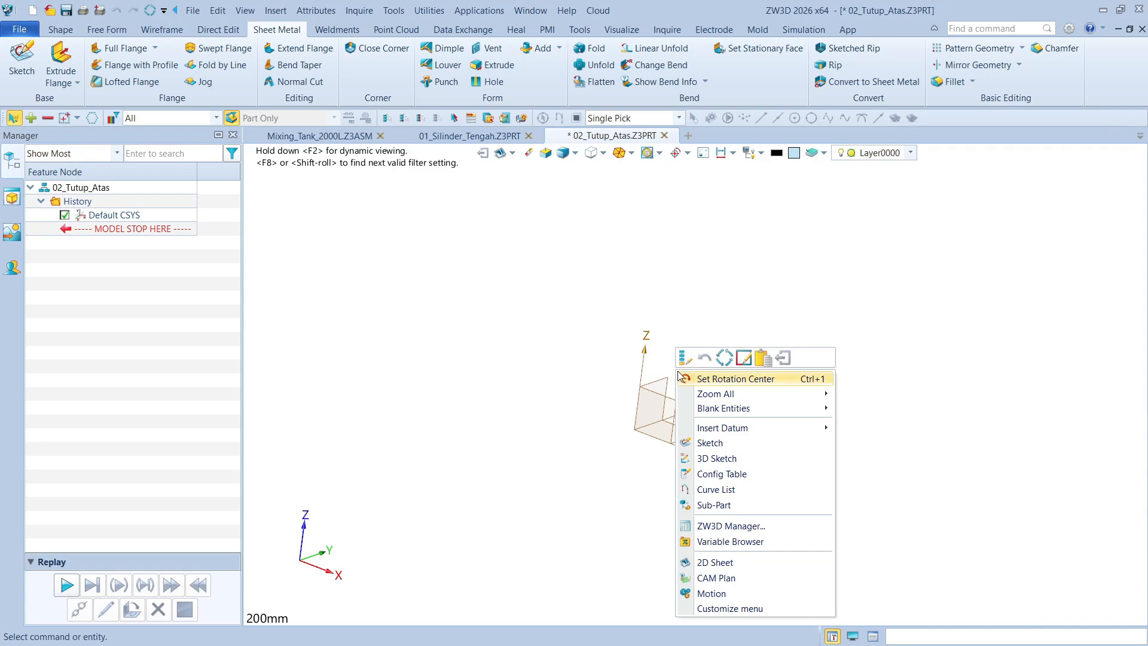
click(518, 277)
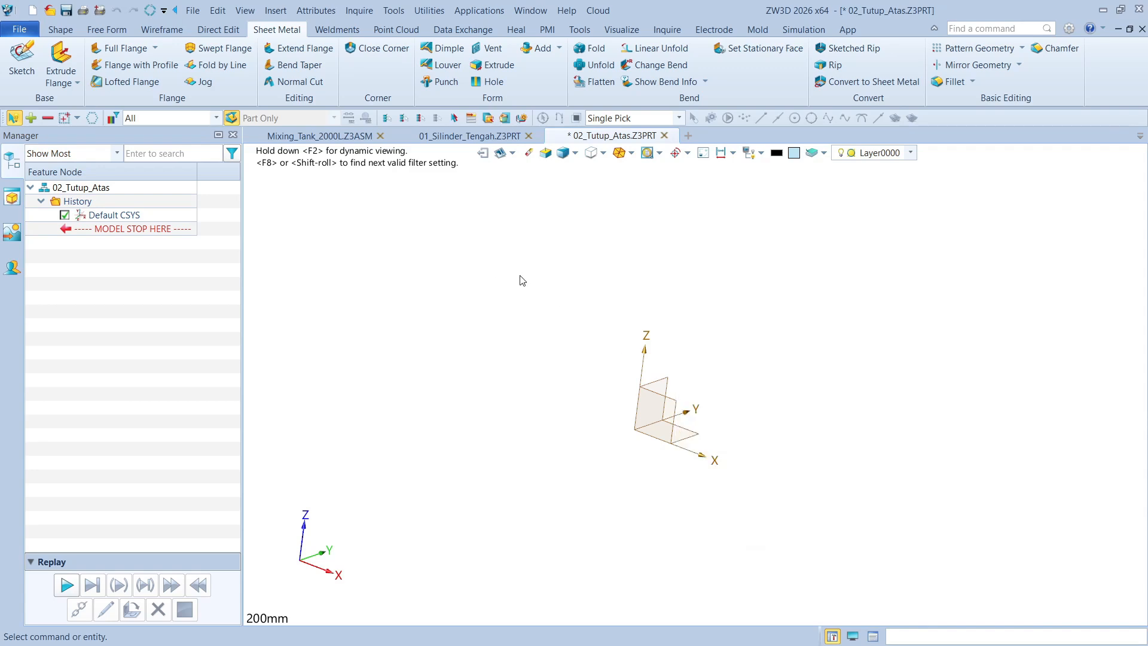
middle_drag(581, 307, 575, 316)
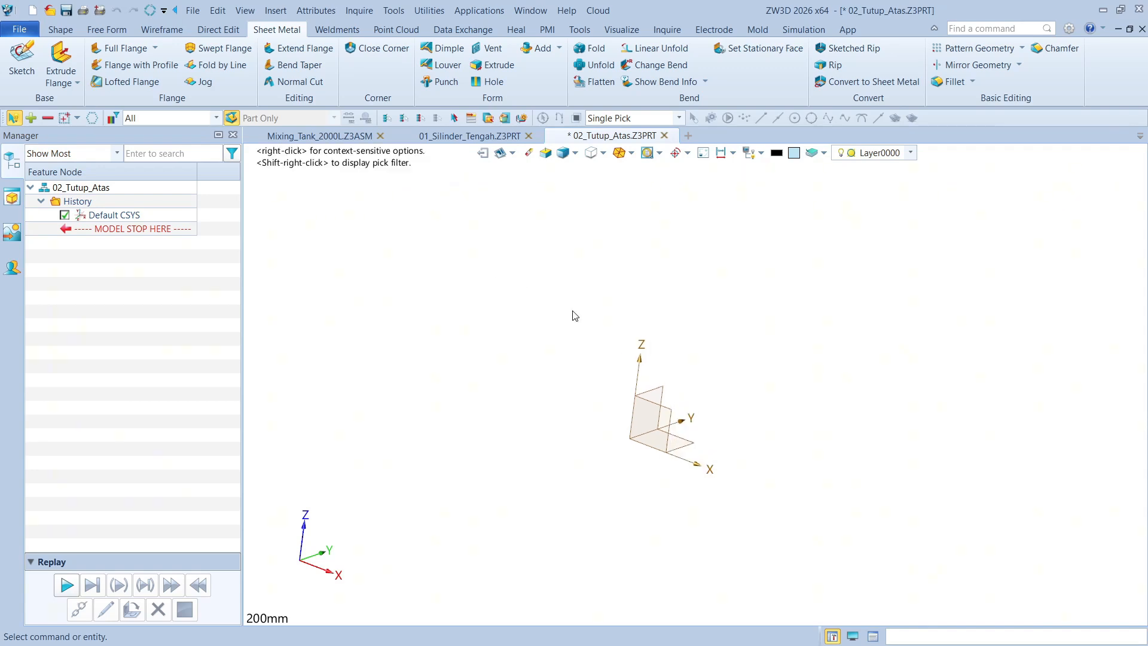
Start a sketch on the XZ plane of the default coordinate system
click(21, 60)
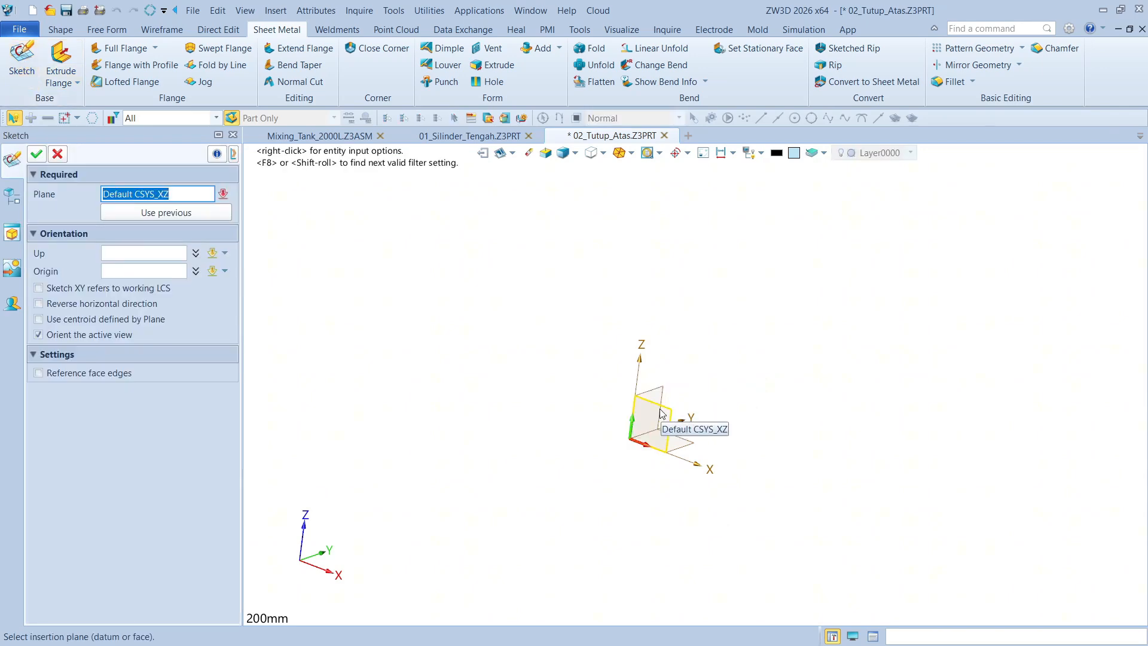
click(657, 449)
click(37, 157)
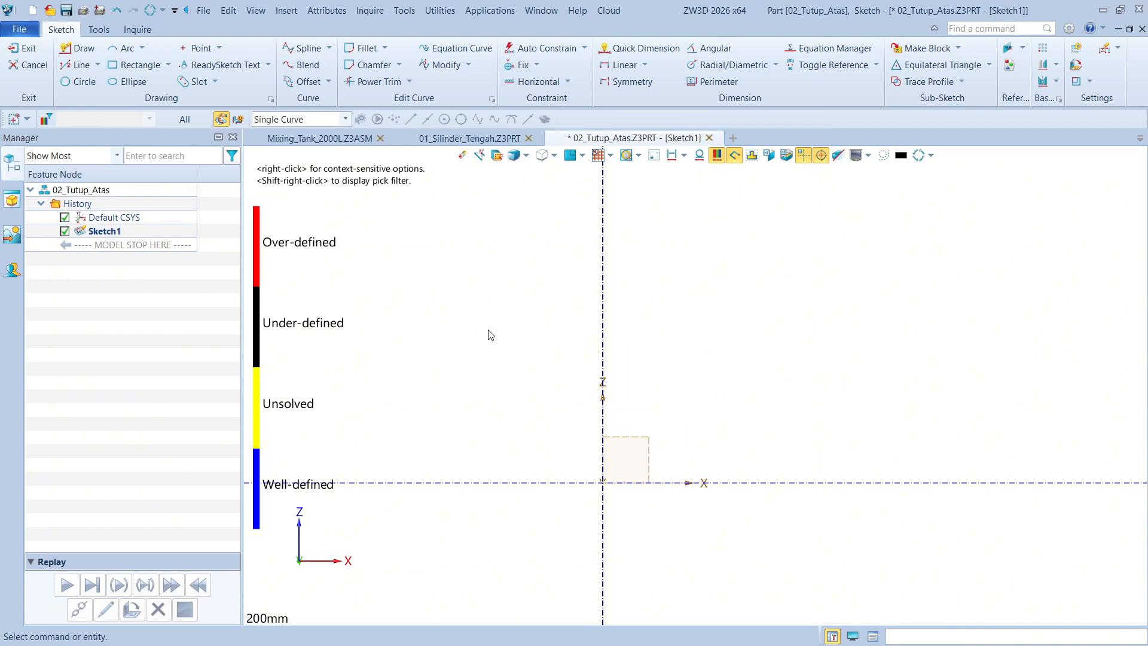
Draw a vertical line about 11 mm high, starting on the X axis about 148 mm from the origin
middle_drag(637, 371, 626, 323)
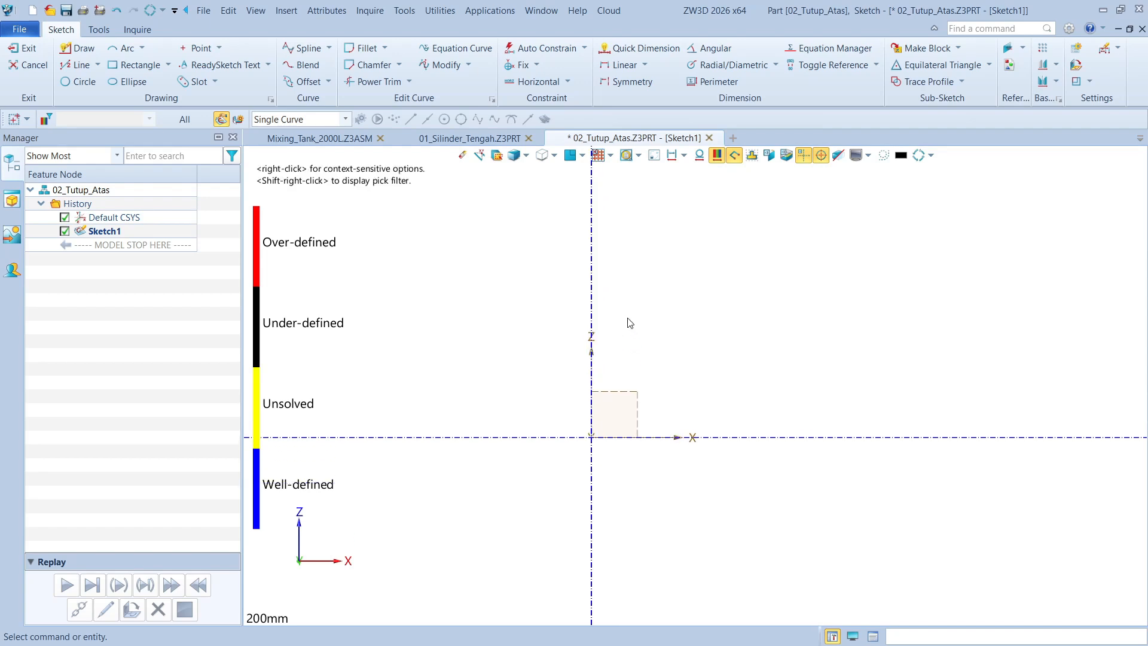
scroll(794, 373, up, 1)
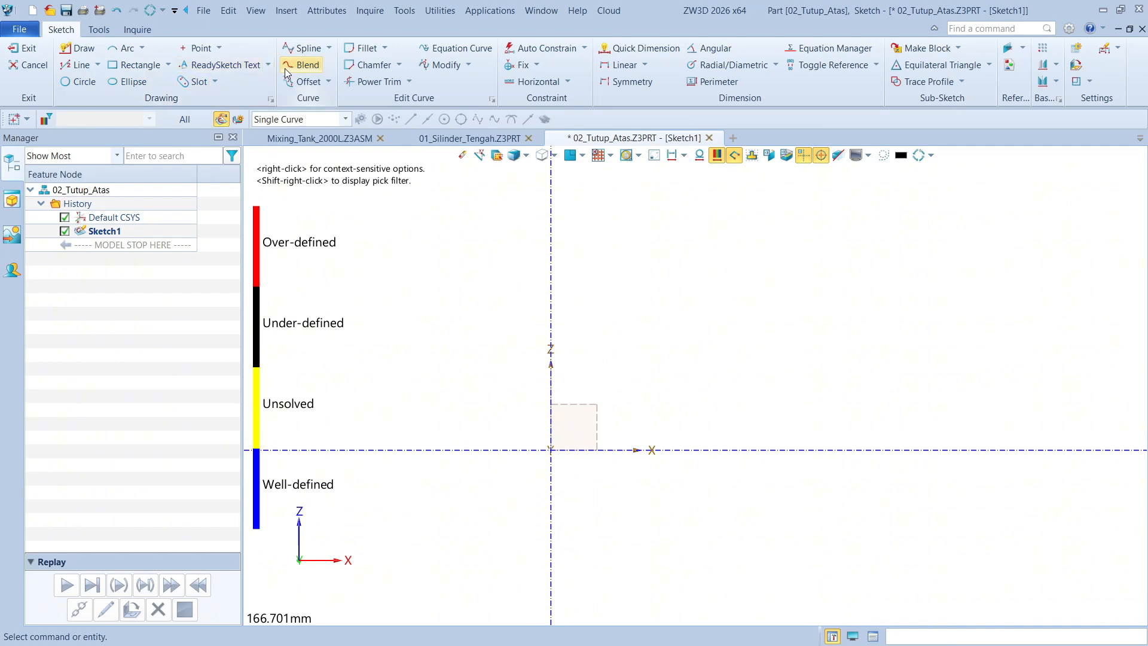
click(87, 66)
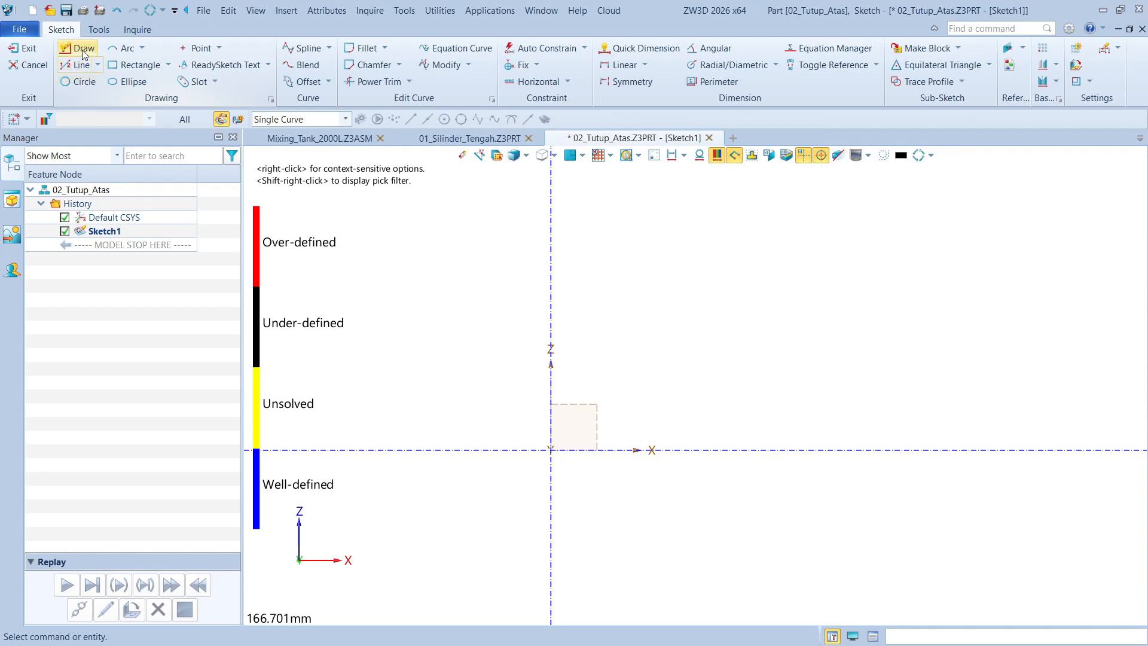
middle_drag(913, 383, 888, 400)
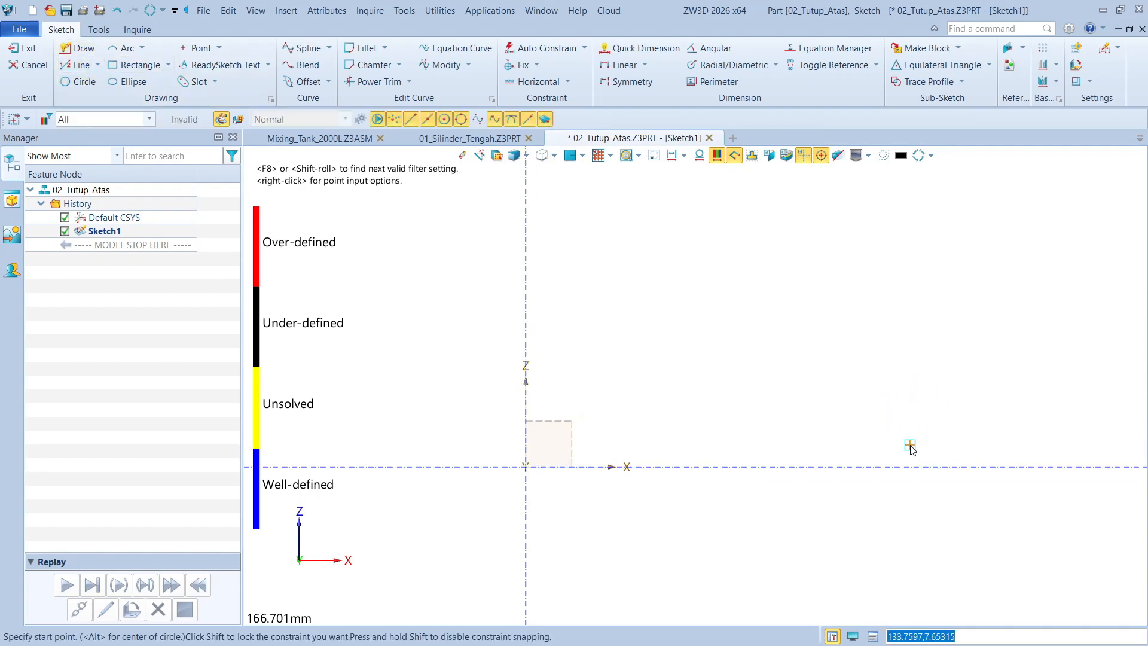
click(951, 468)
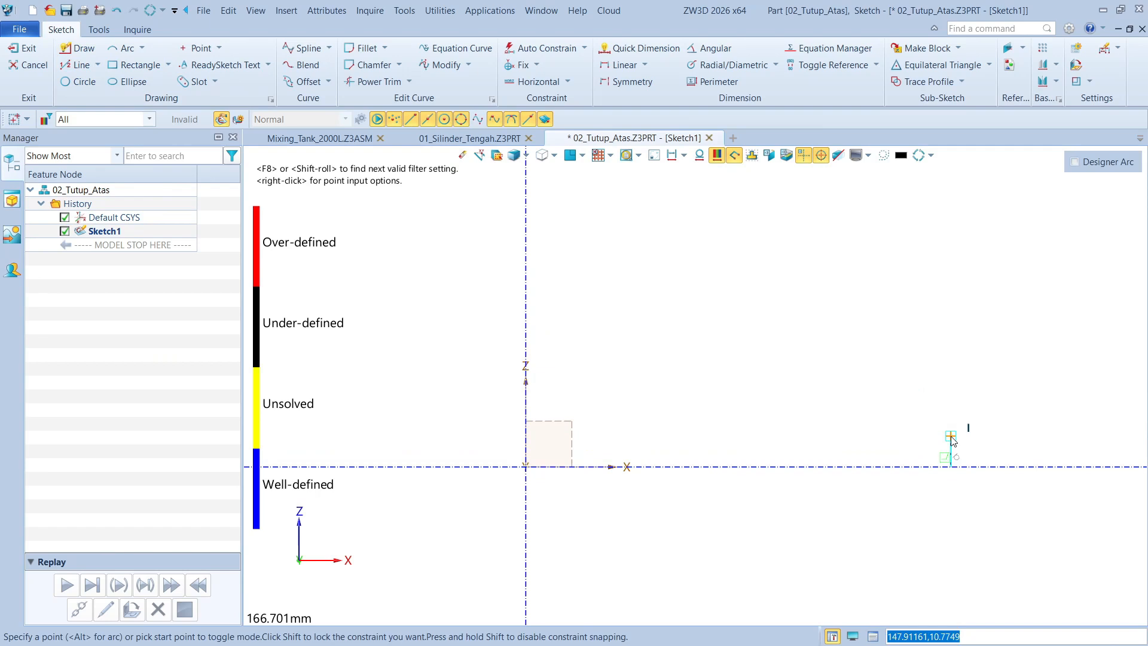
click(951, 436)
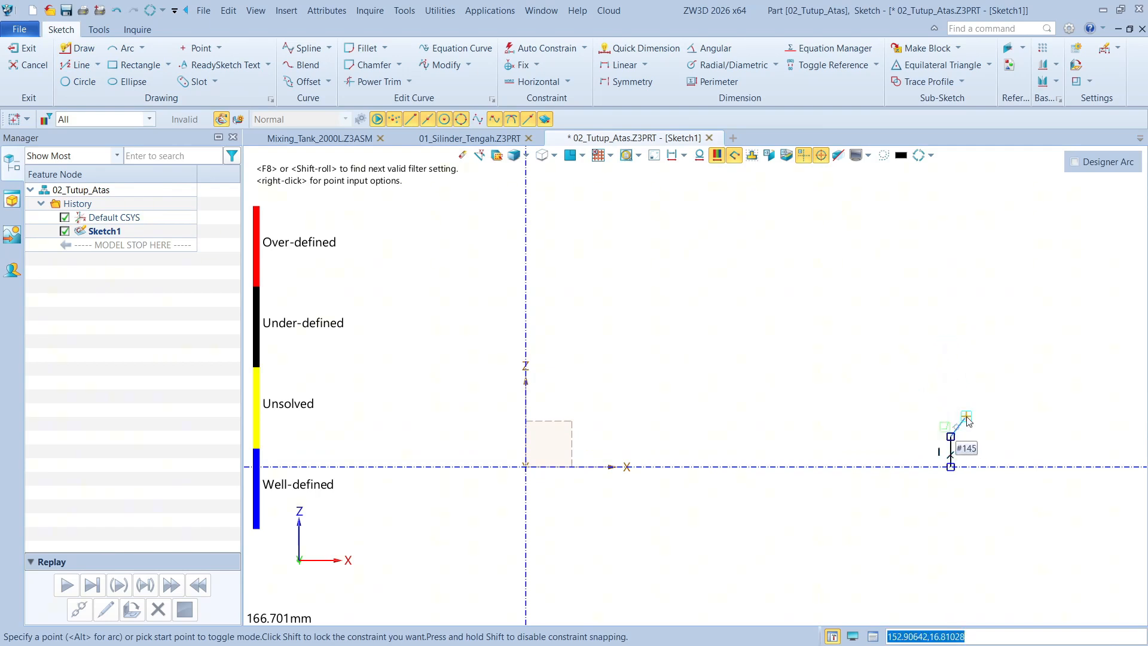
Continue from the line's upper end with a tangent arc to about (134, 33) and a larger tangent arc ending on the Z axis
click(951, 437)
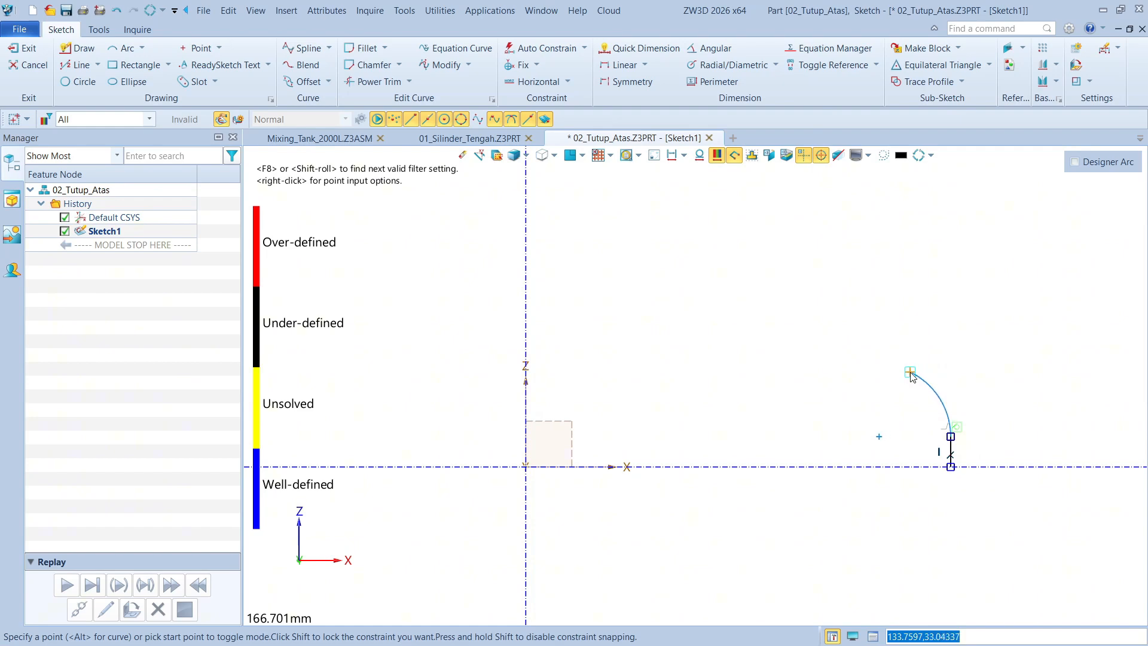
click(909, 372)
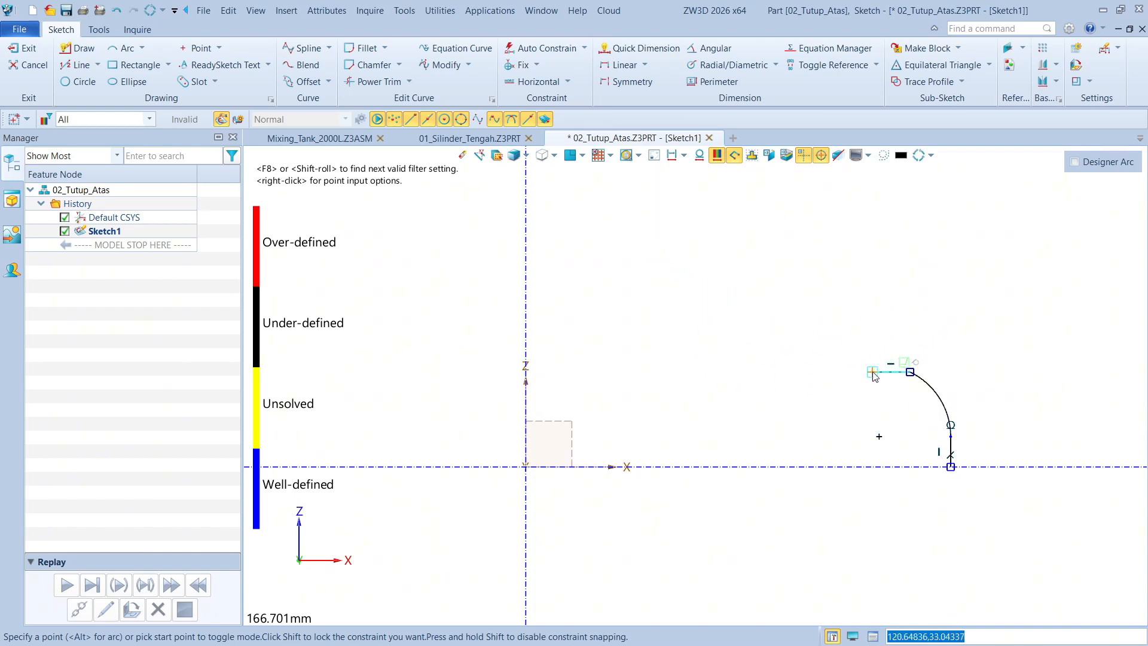
click(909, 373)
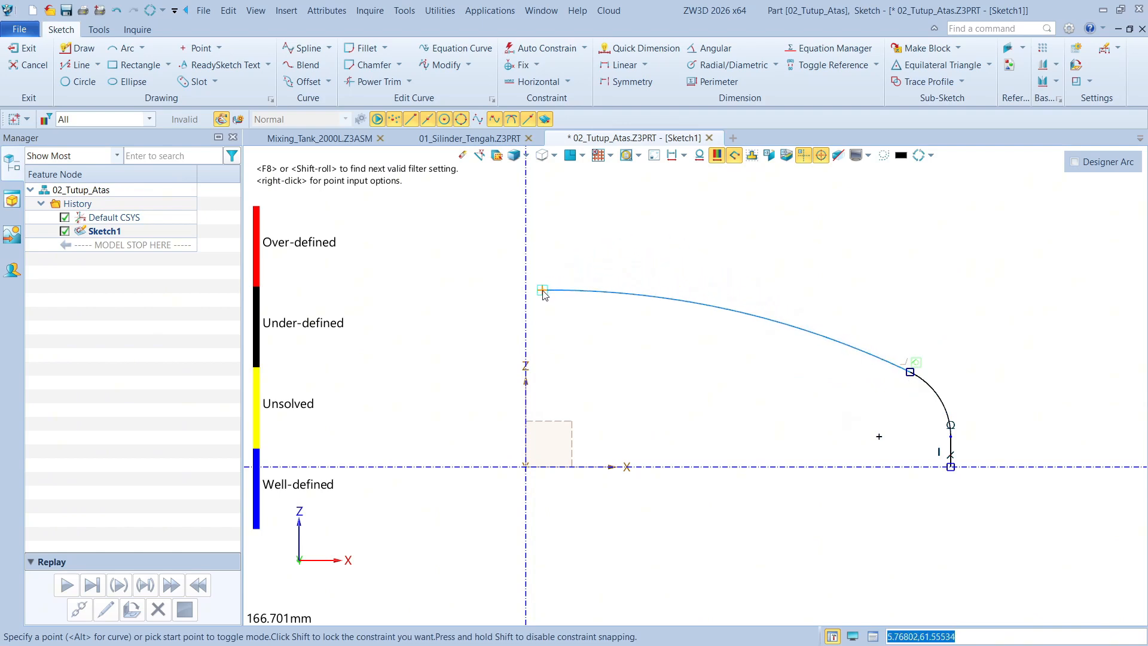
click(526, 294)
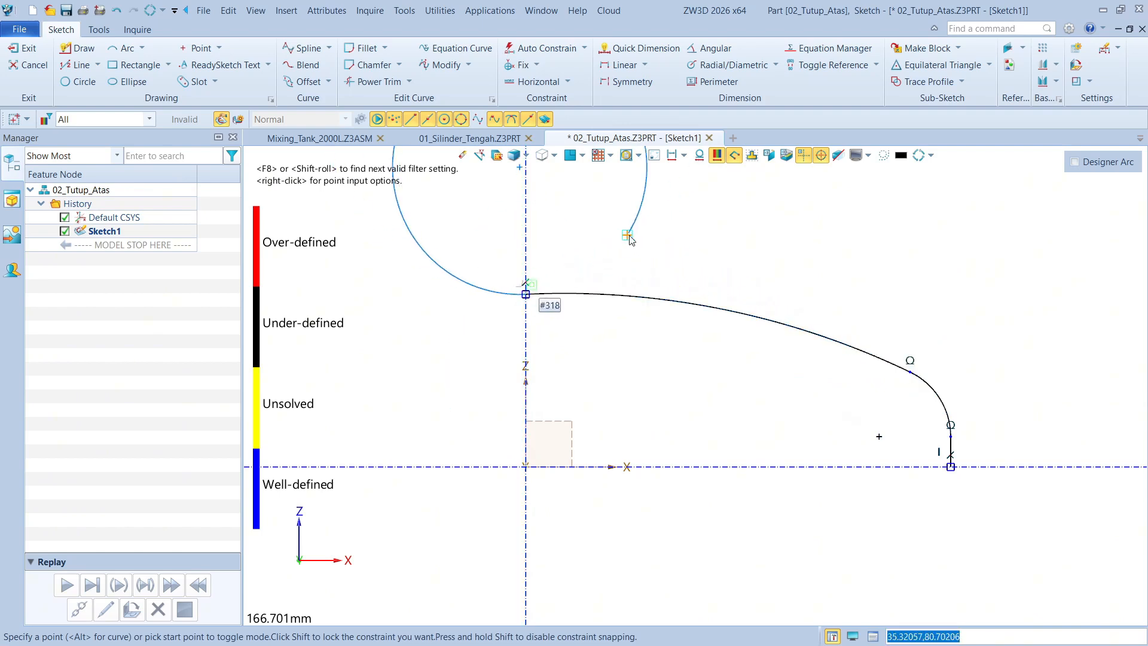
middle_click(649, 234)
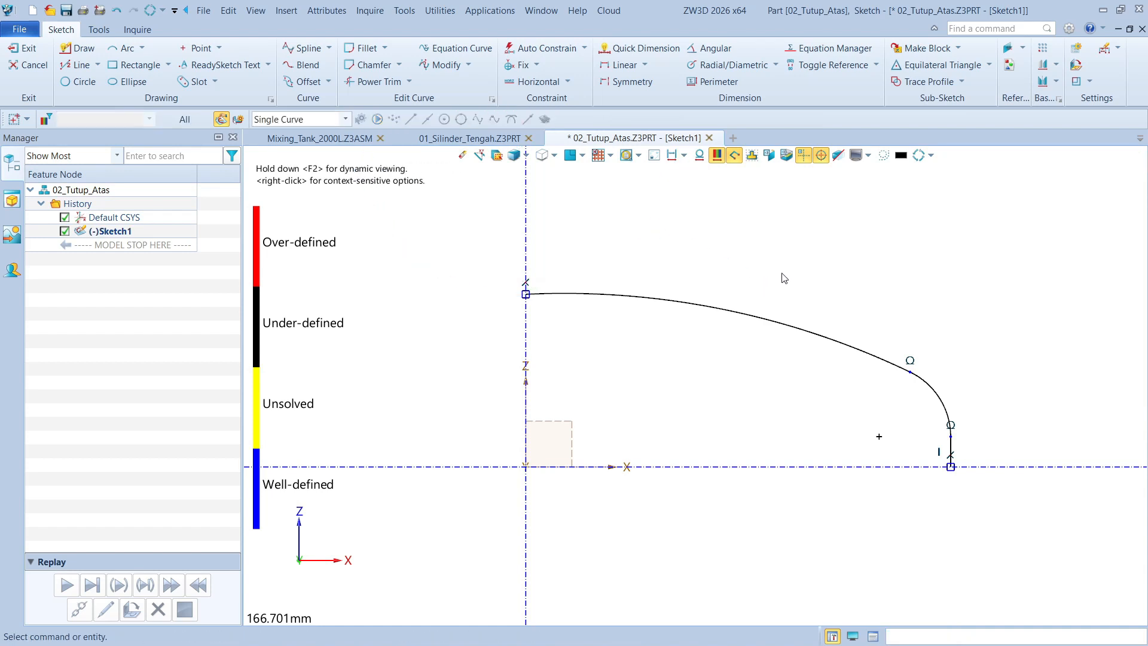
scroll(779, 272, down, 2)
mouse_move(769, 261)
middle_down()
mouse_move(772, 279)
mouse_move(743, 269)
middle_up()
scroll(913, 373, up, 2)
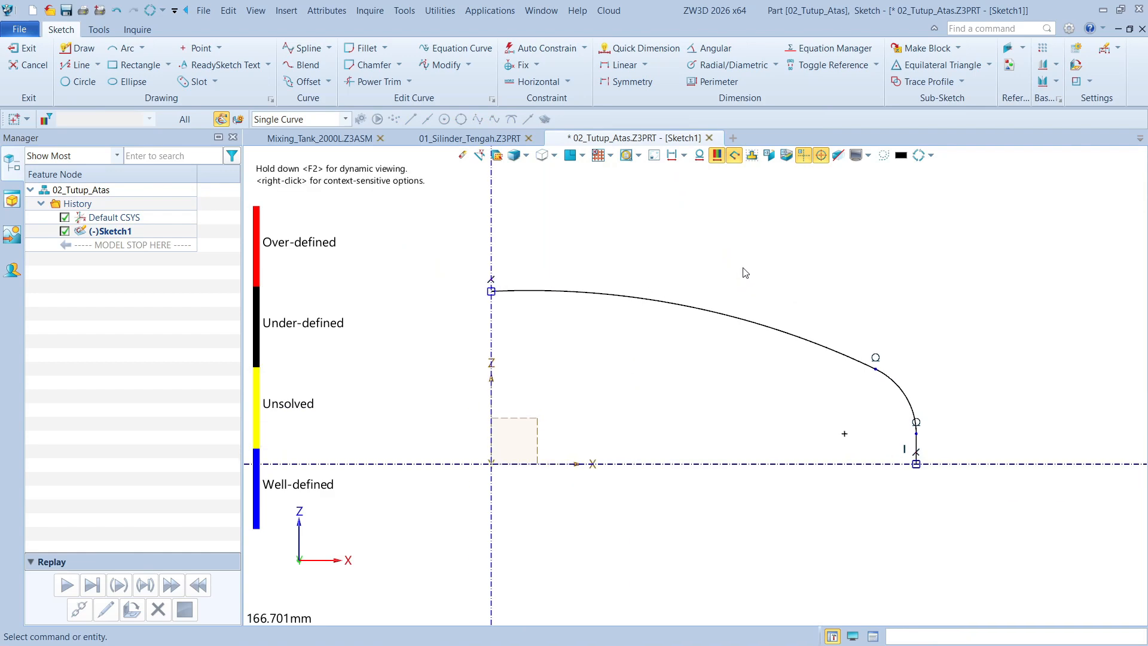
Try to dimension the vertical line's full diameter across the Z axis as 1550 mm
right_click(960, 379)
click(978, 312)
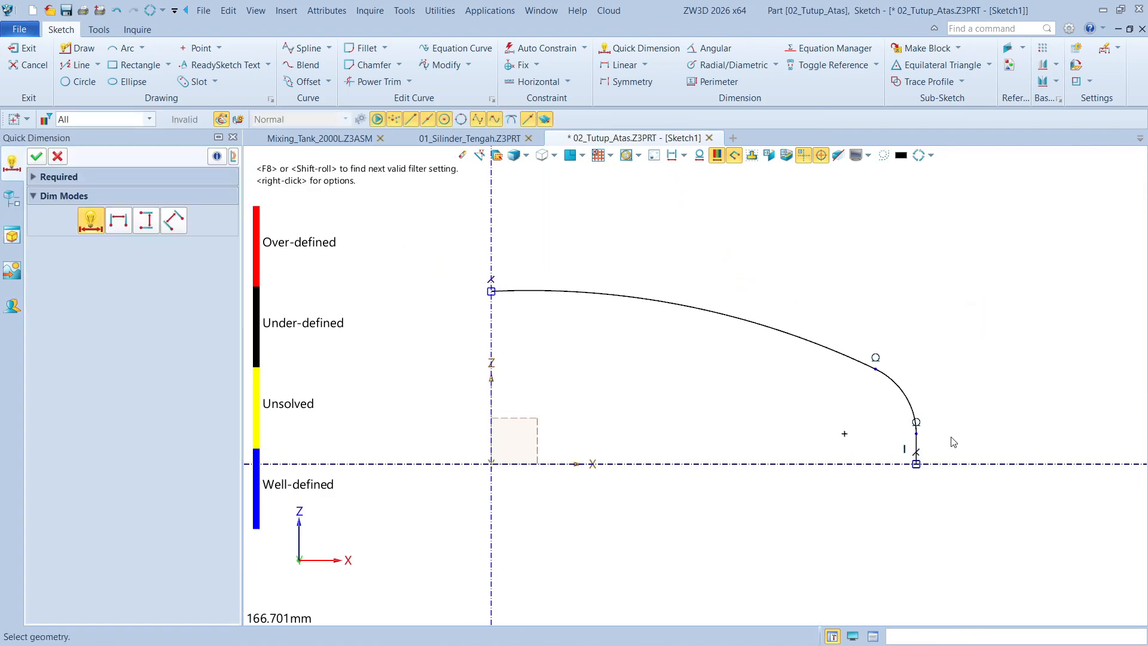
click(916, 456)
scroll(986, 426, down, 3)
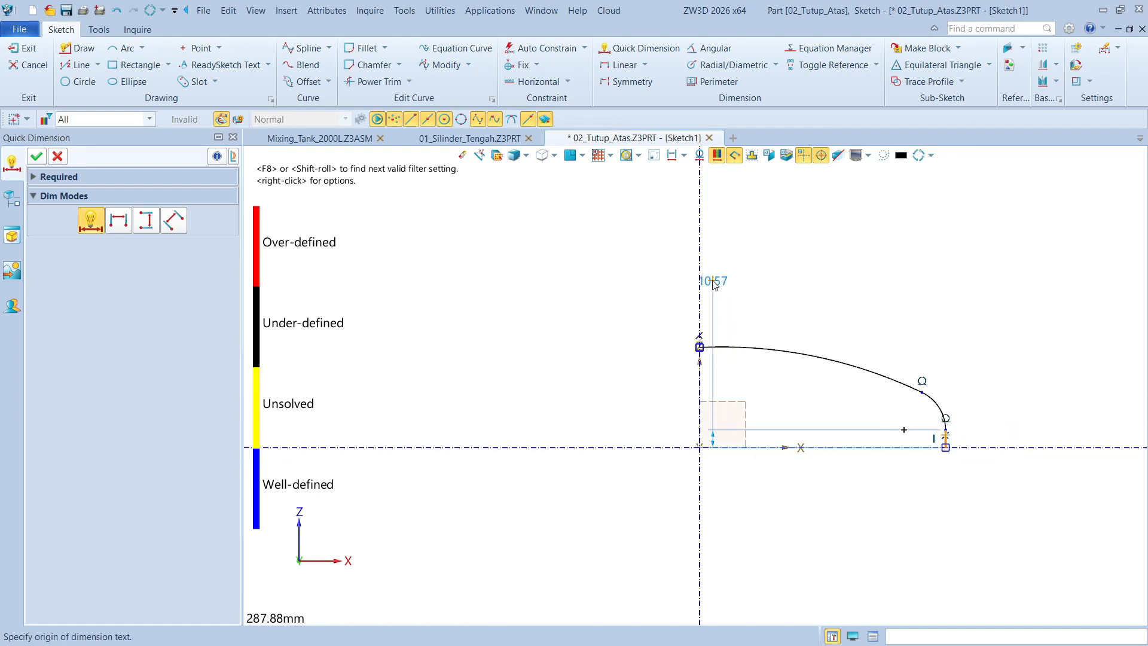
click(700, 280)
click(633, 293)
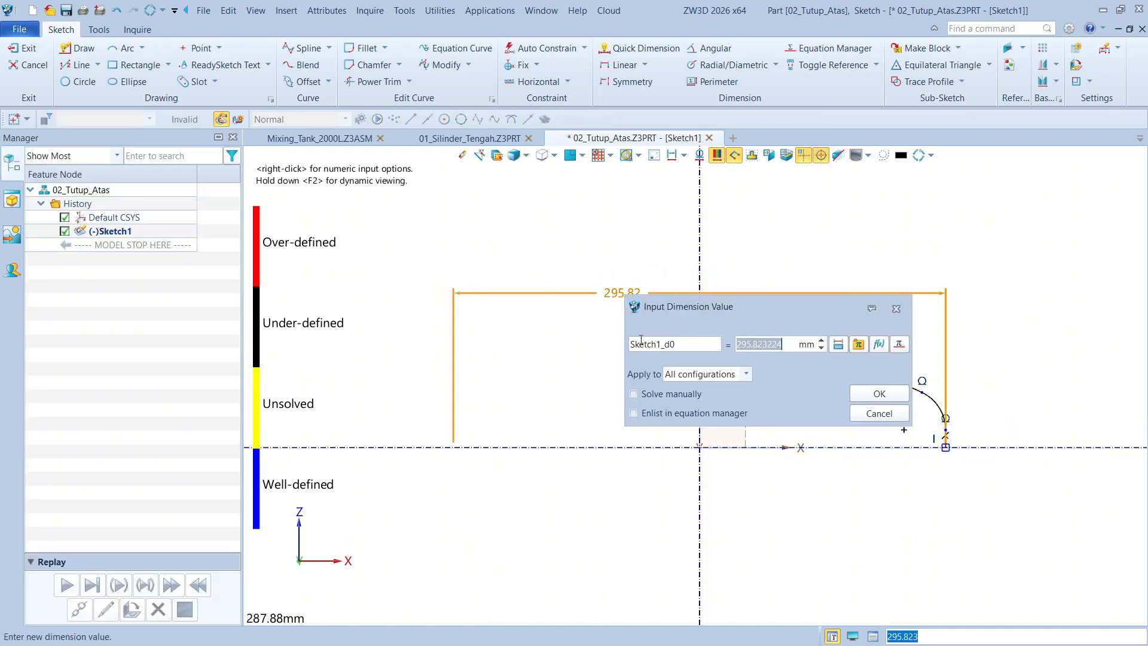
text(1550)
key(Return)
scroll(635, 368, down, 9)
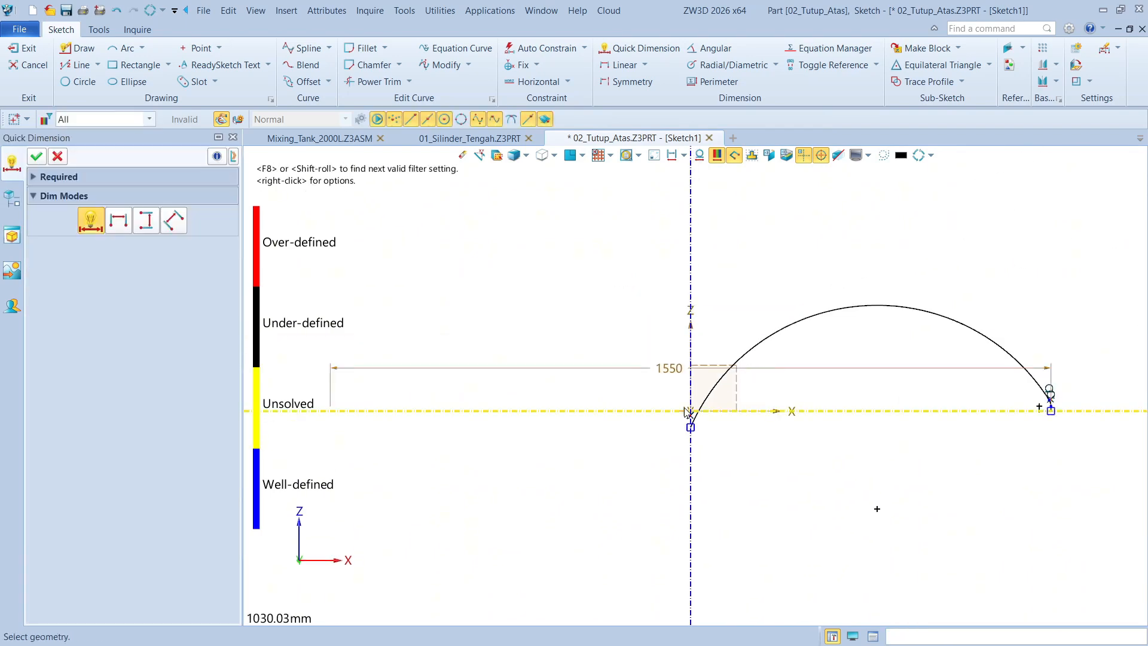
scroll(843, 377, up, 2)
key(Escape)
scroll(840, 377, up, 2)
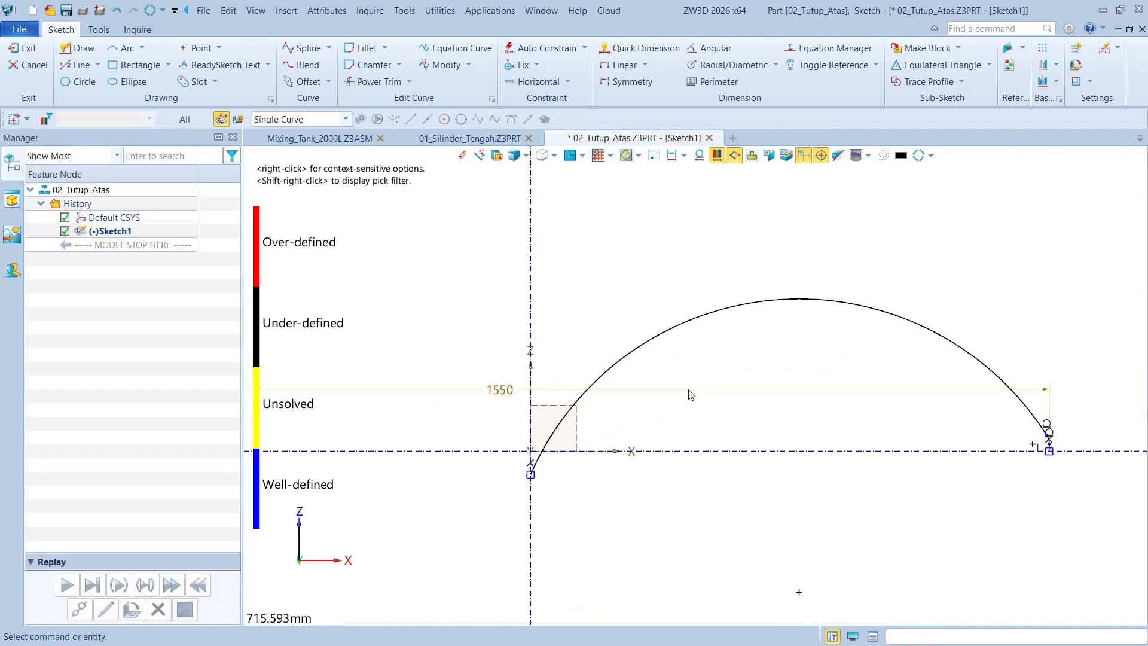
Undo the diameter value change and the diameter dimension itself
key(ctrl+z)
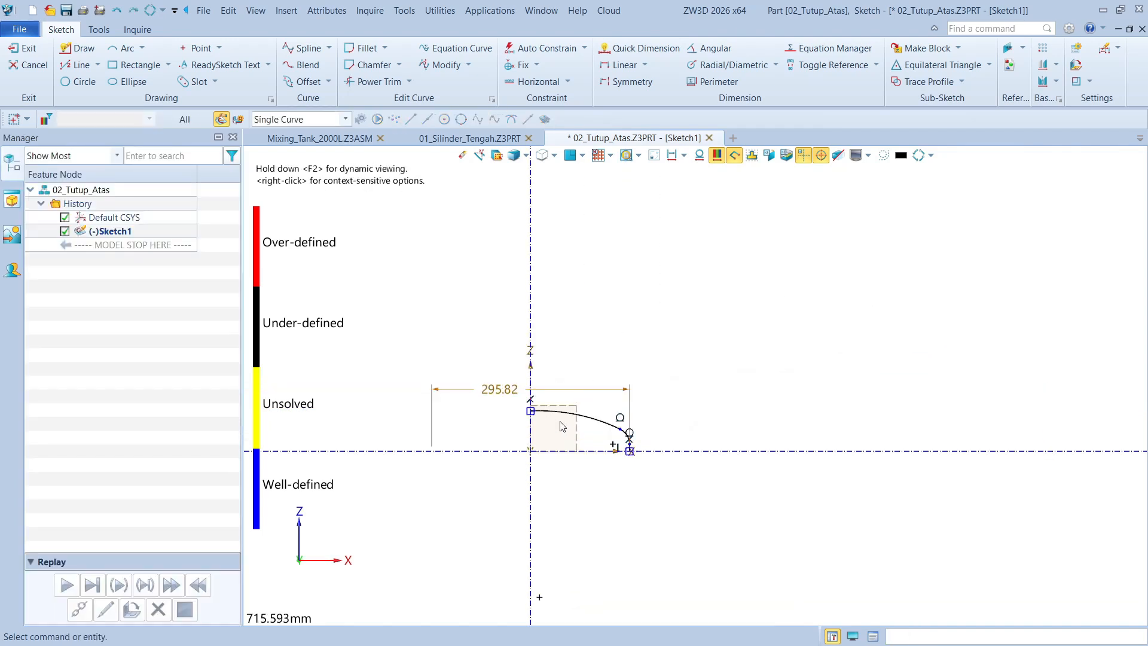
scroll(568, 374, up, 1)
middle_drag(646, 332, 706, 324)
scroll(557, 390, up, 3)
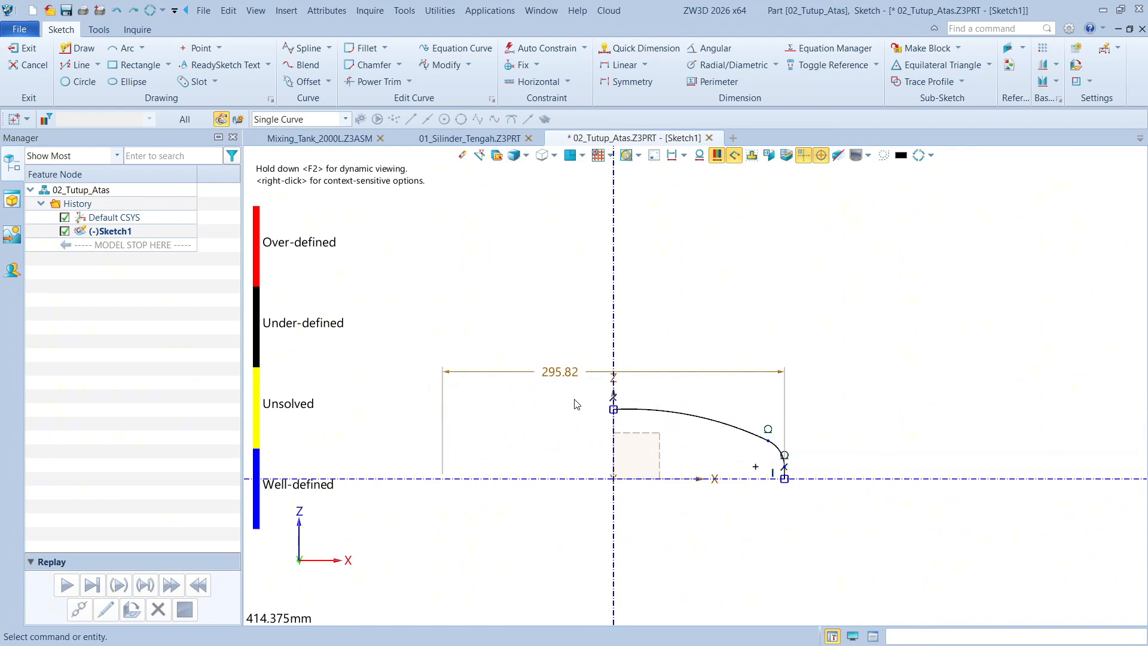
middle_drag(583, 381, 591, 337)
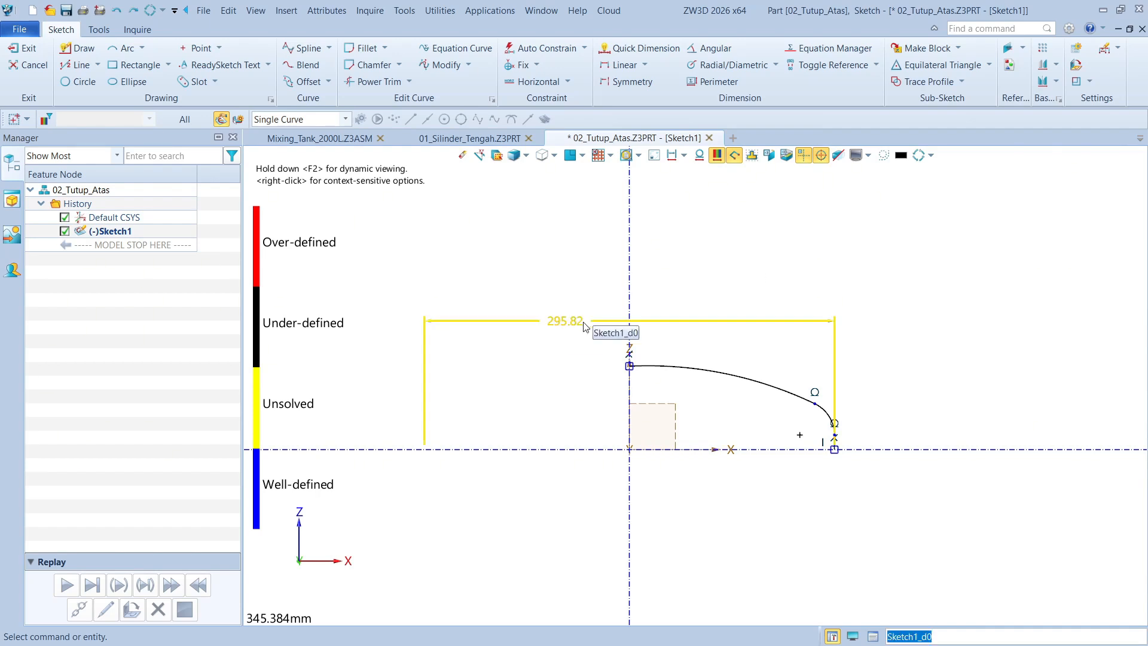
key(ctrl+z)
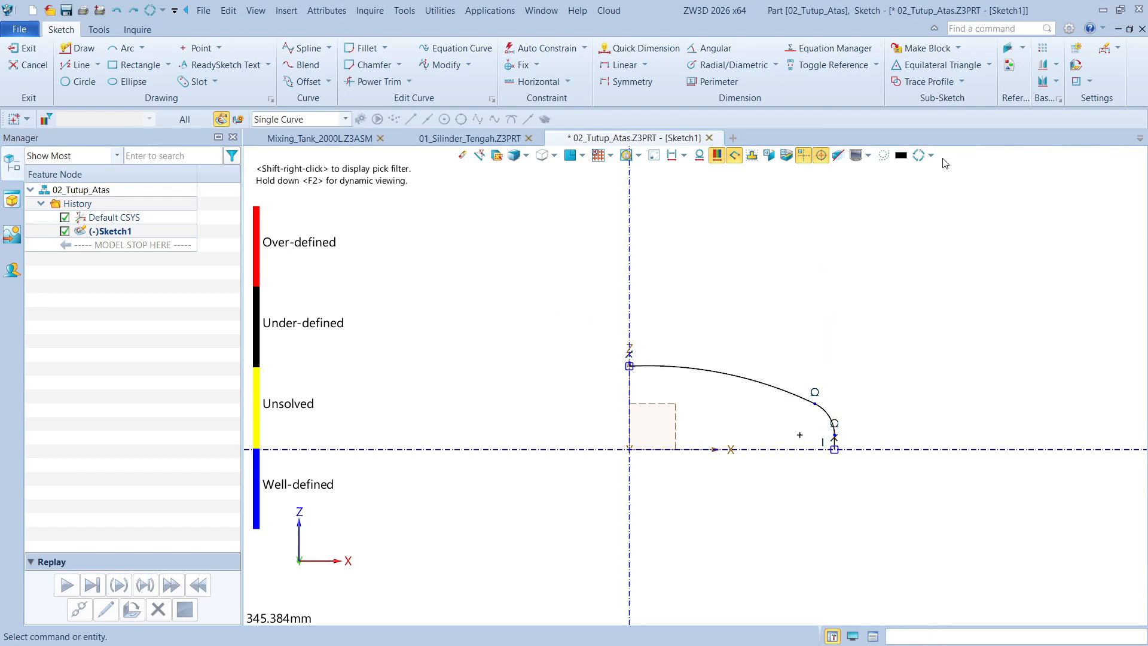
Enable scaling of sketch entities when the sole dimension is modified in the 2D configuration settings
click(1069, 29)
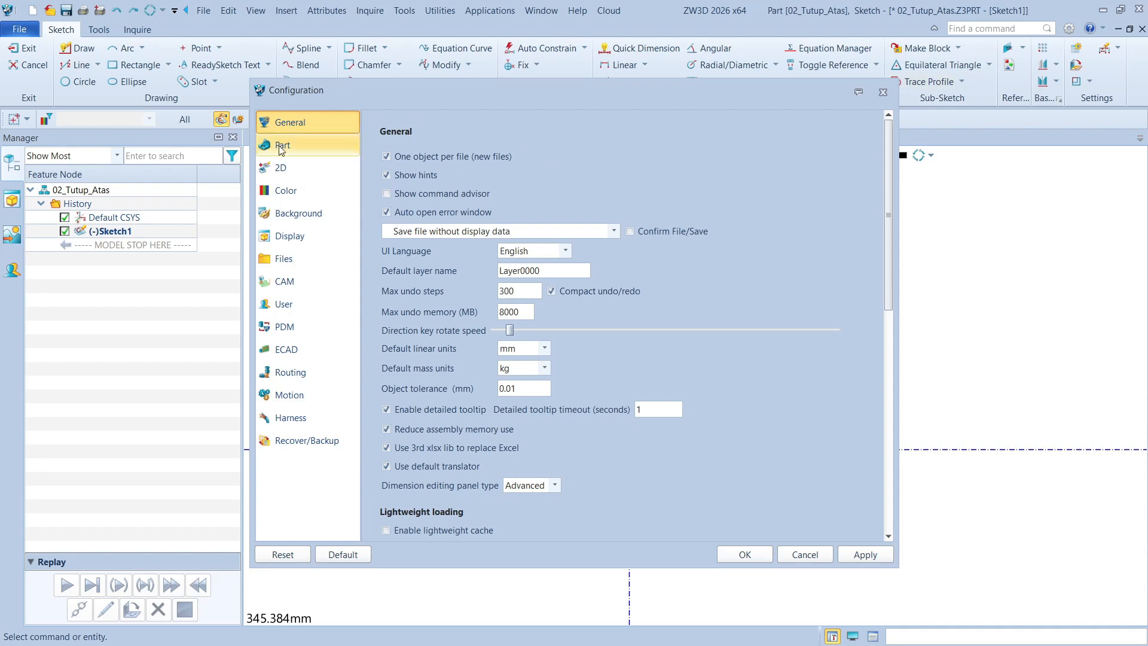
click(279, 169)
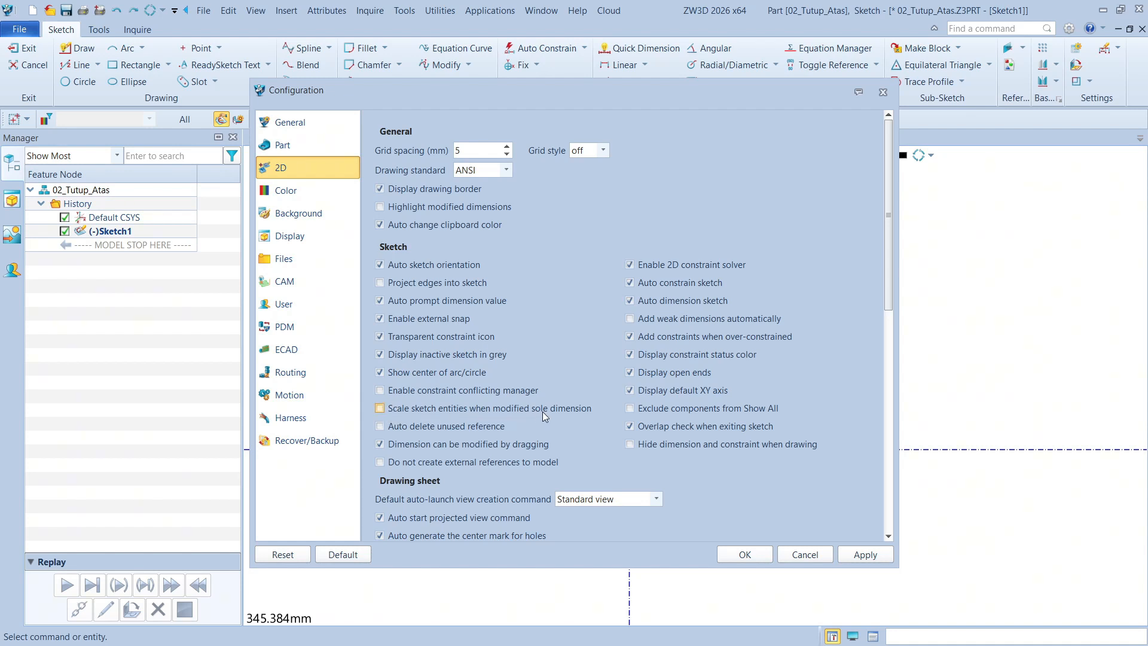
click(744, 555)
Dimension the vertical line's full diameter across the Z axis as 1550 mm and move the dimension closer to the dome profile
right_click(833, 325)
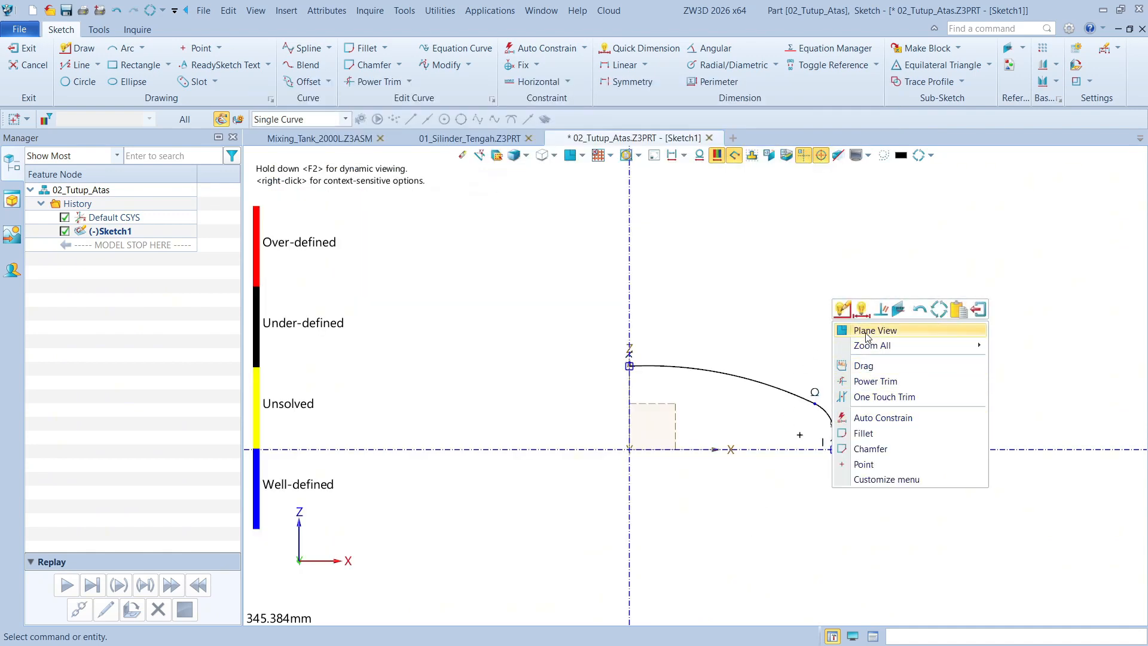
click(861, 309)
scroll(843, 445, up, 4)
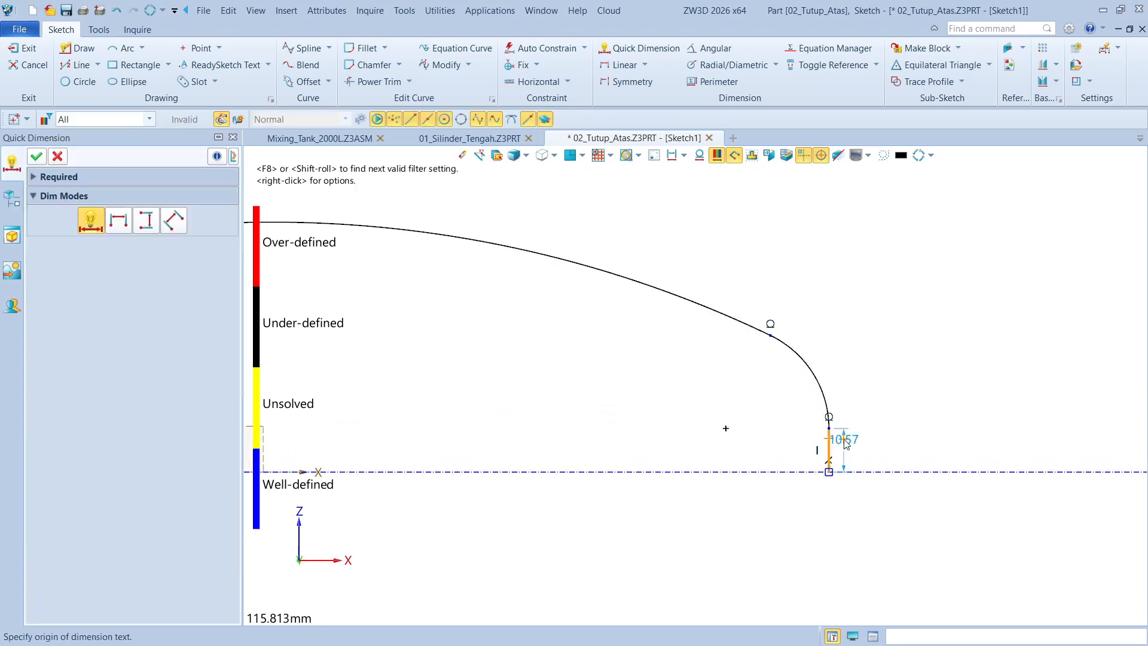
scroll(918, 435, down, 5)
click(638, 280)
scroll(541, 307, down, 1)
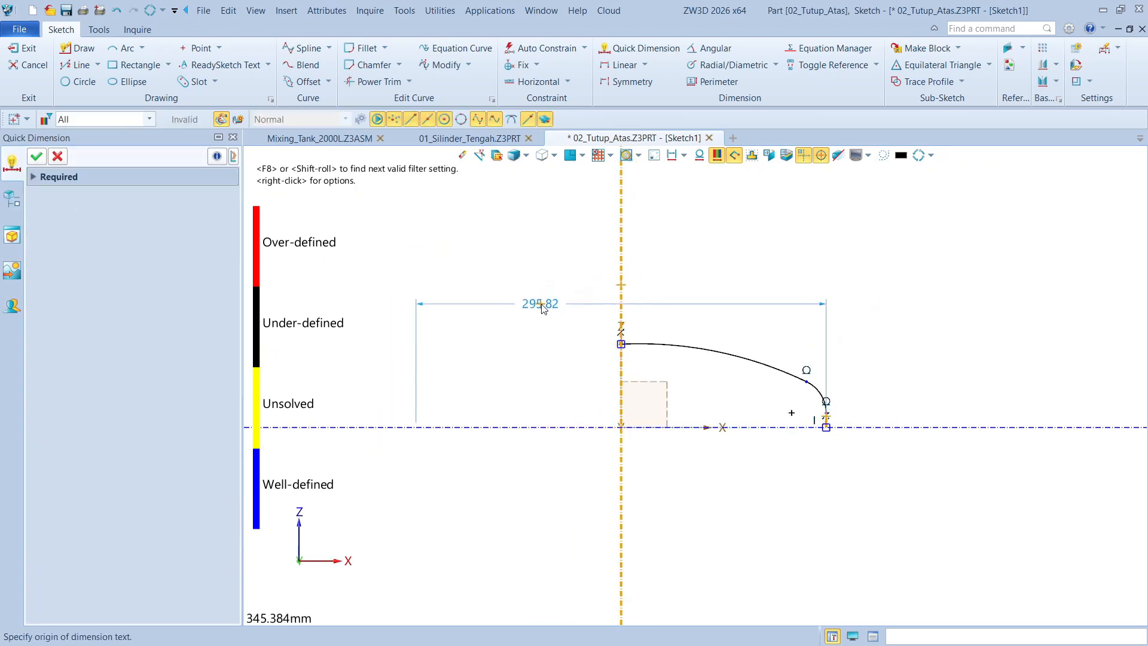
scroll(543, 308, down, 2)
click(542, 291)
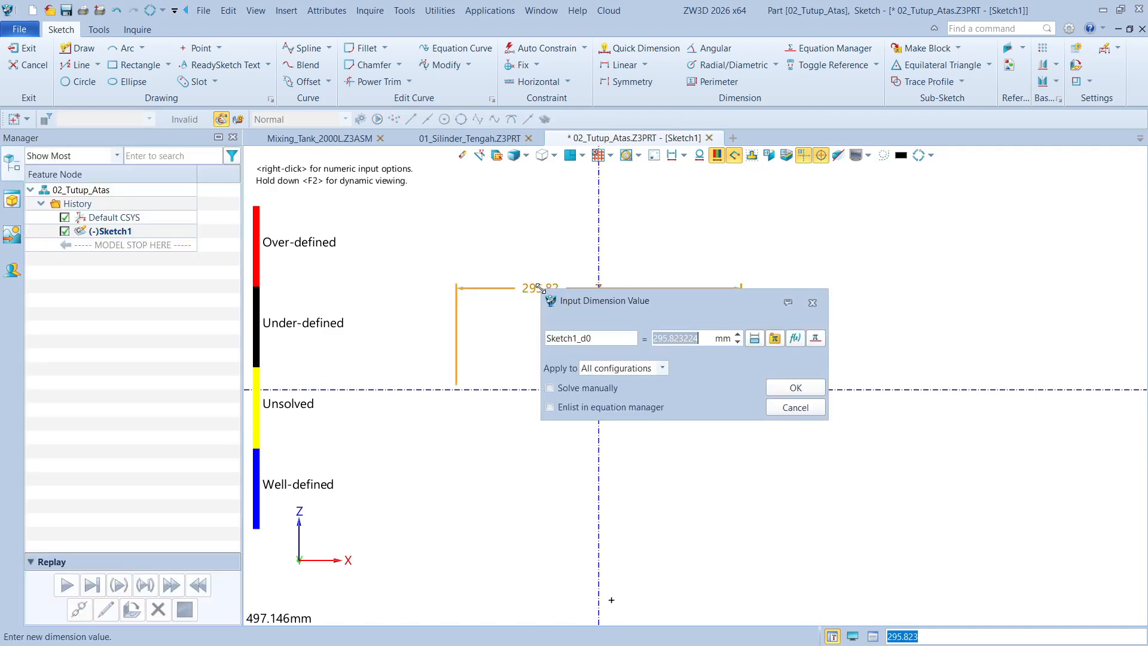
text(1550)
key(Return)
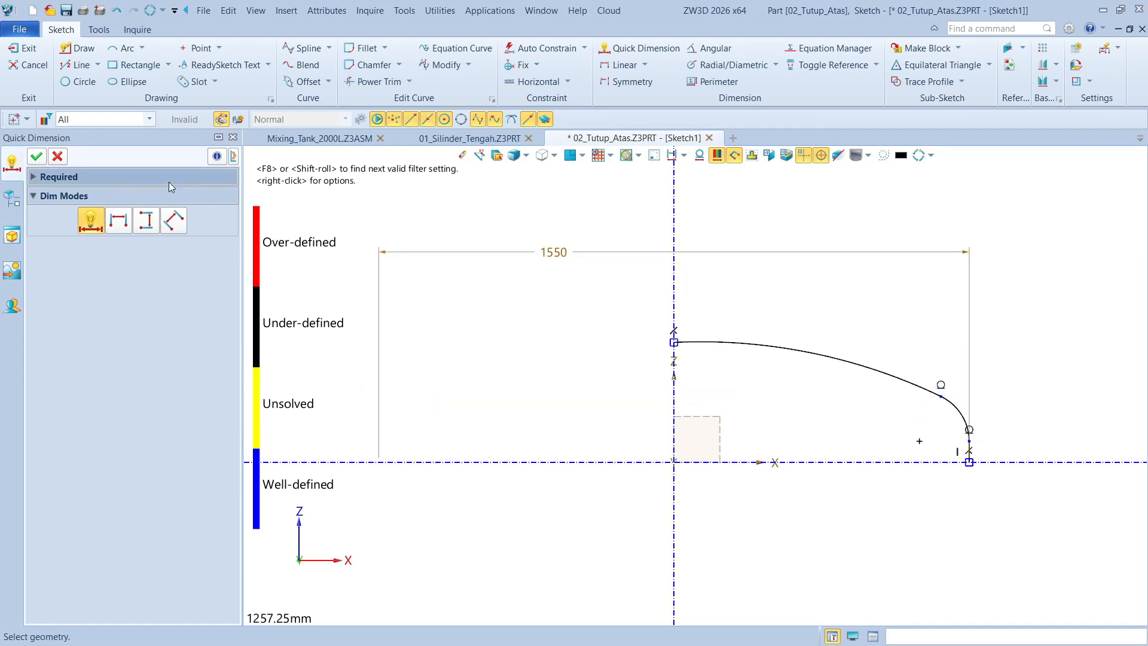
click(36, 156)
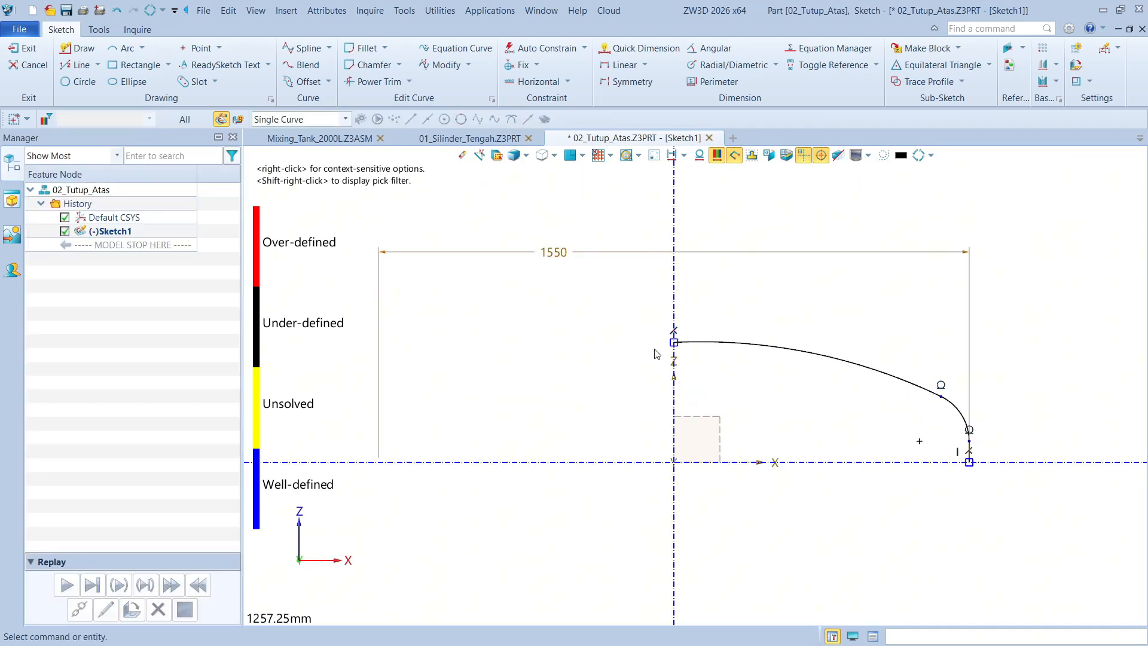
scroll(988, 464, up, 2)
scroll(705, 339, down, 2)
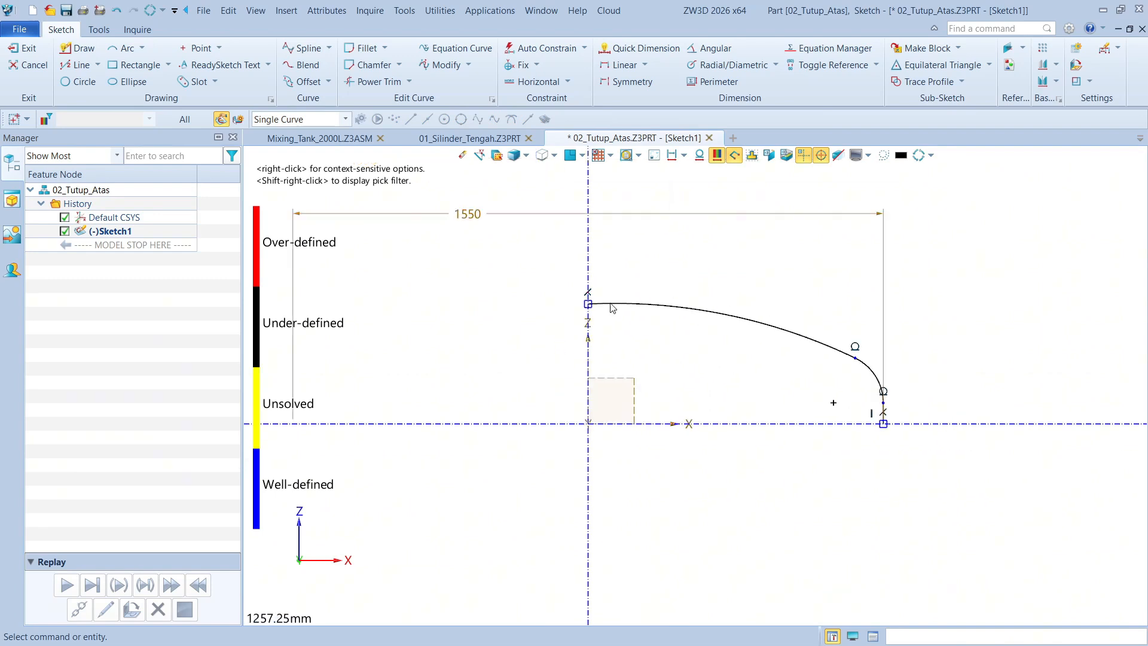
drag(483, 223, 635, 260)
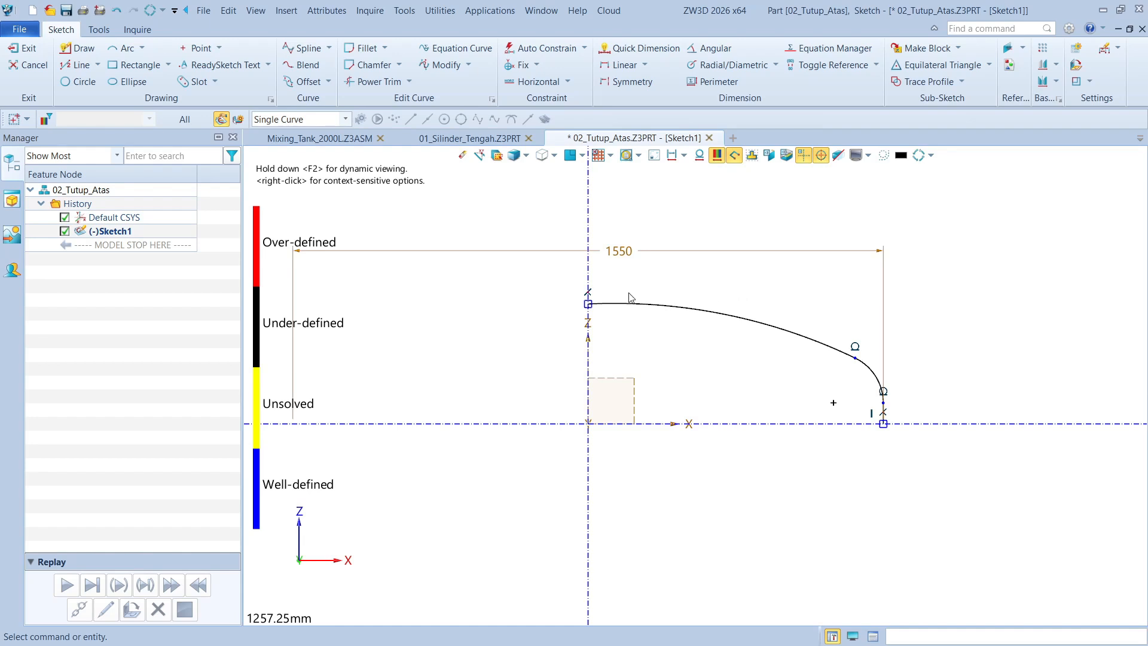
Constrain the large dome arc perpendicular to the Z axis
scroll(612, 288, up, 2)
click(608, 312)
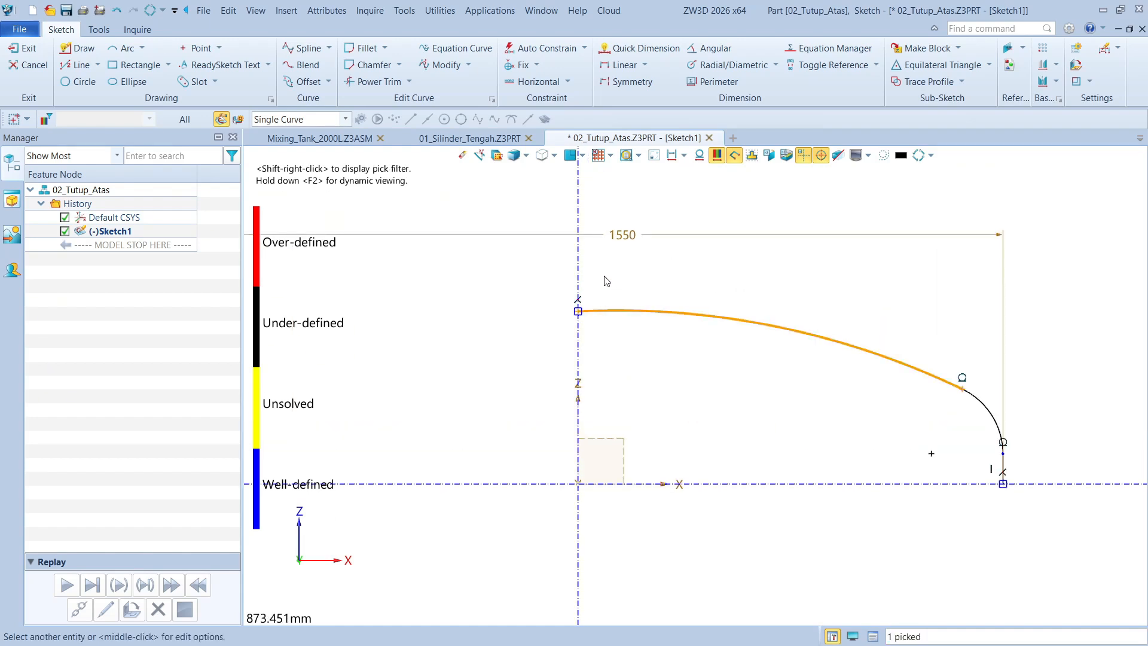
key(Escape)
scroll(815, 348, down, 2)
scroll(619, 307, up, 2)
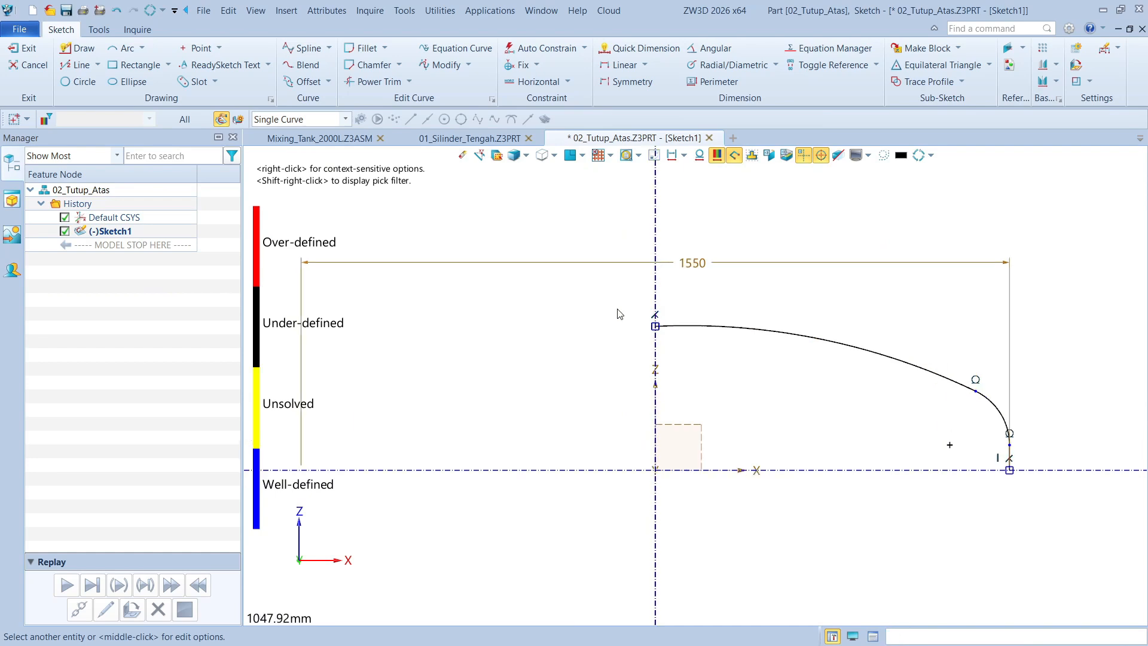
click(704, 328)
click(682, 297)
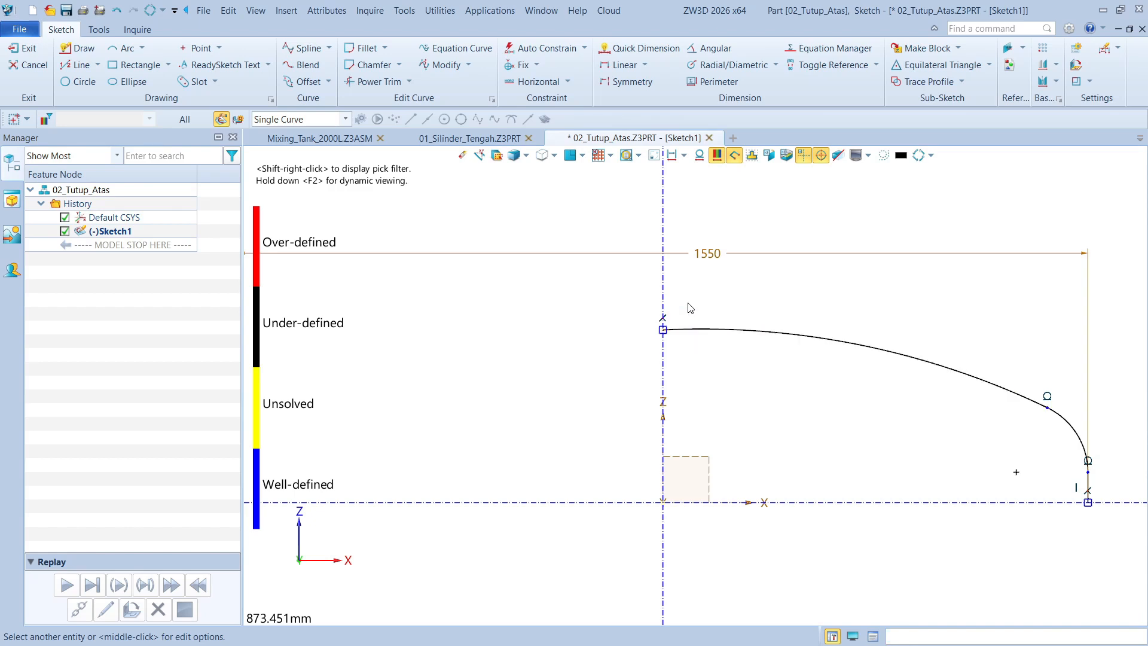
click(682, 329)
click(666, 290)
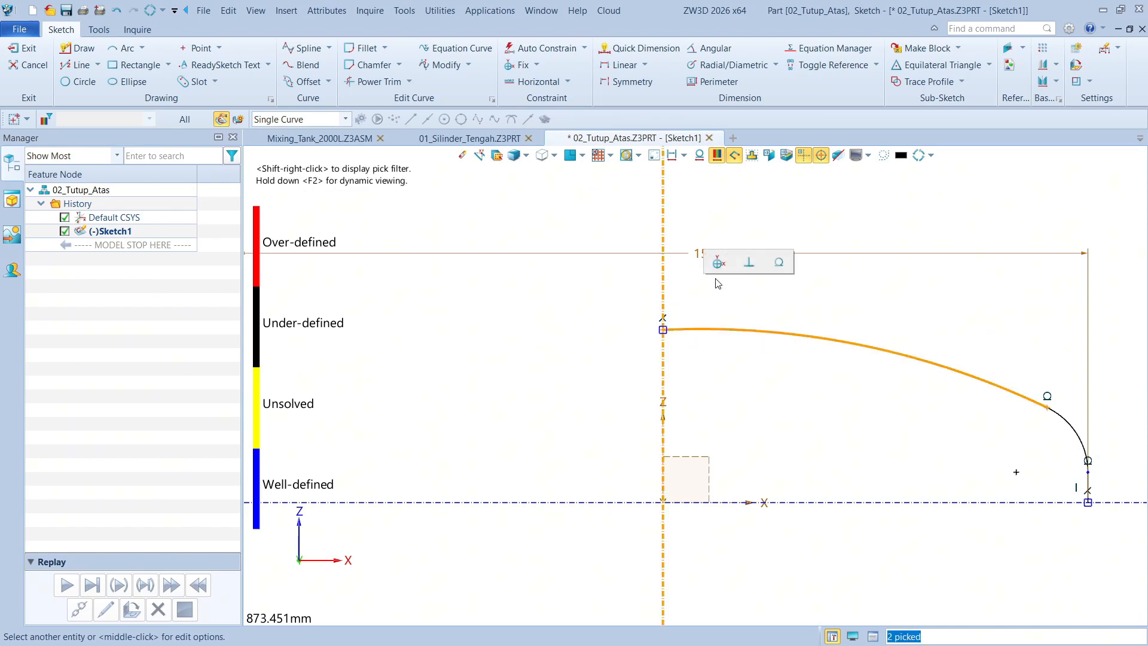
click(743, 263)
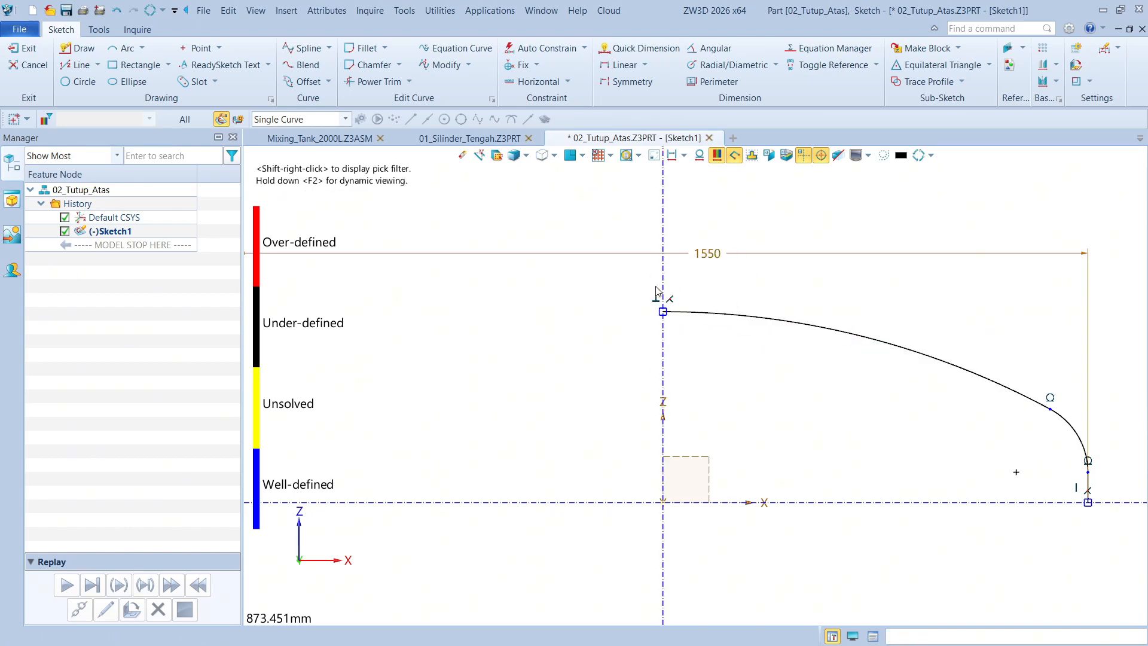
Add a radius dimension of 1550 mm to the large dome arc
middle_drag(655, 287, 648, 321)
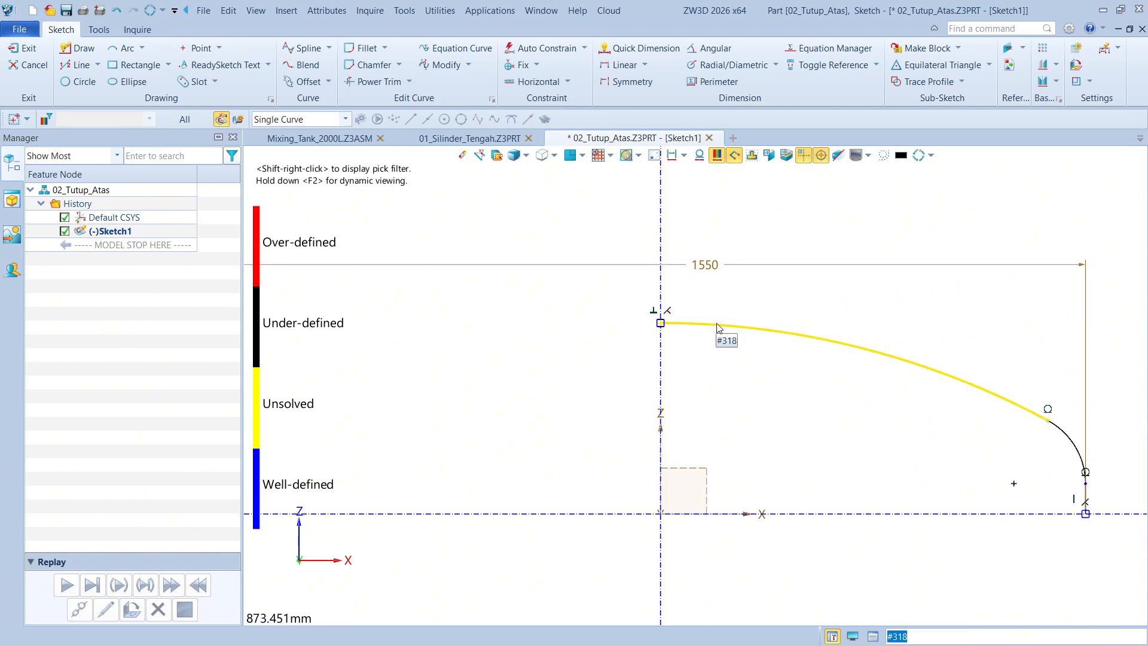
middle_drag(807, 333, 787, 333)
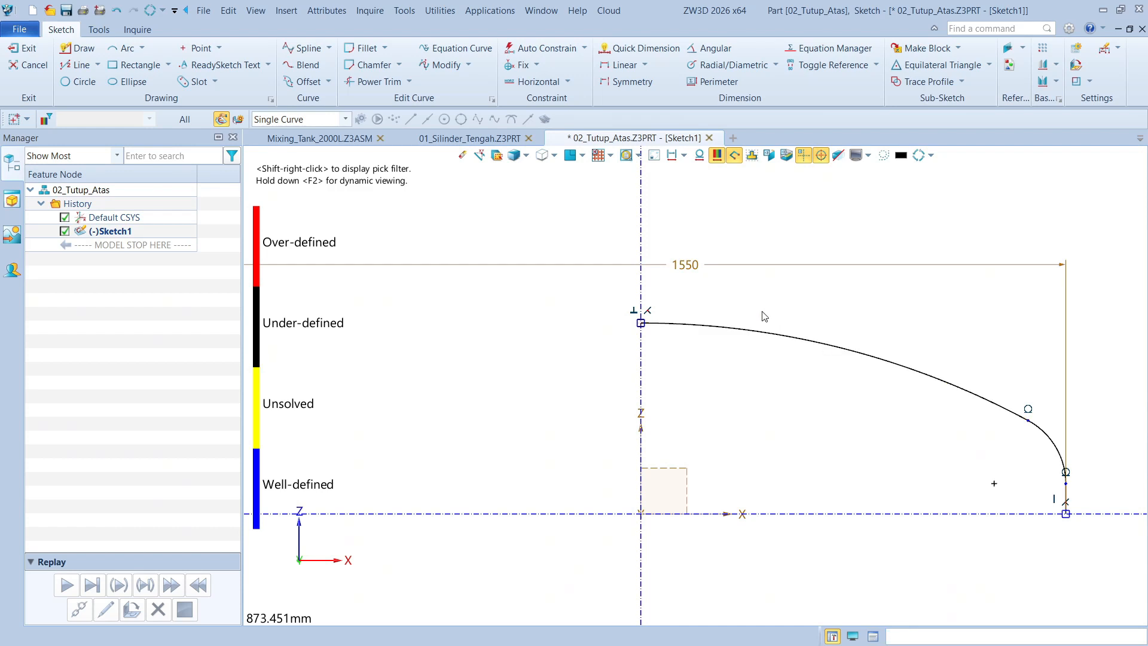
scroll(1068, 456, up, 2)
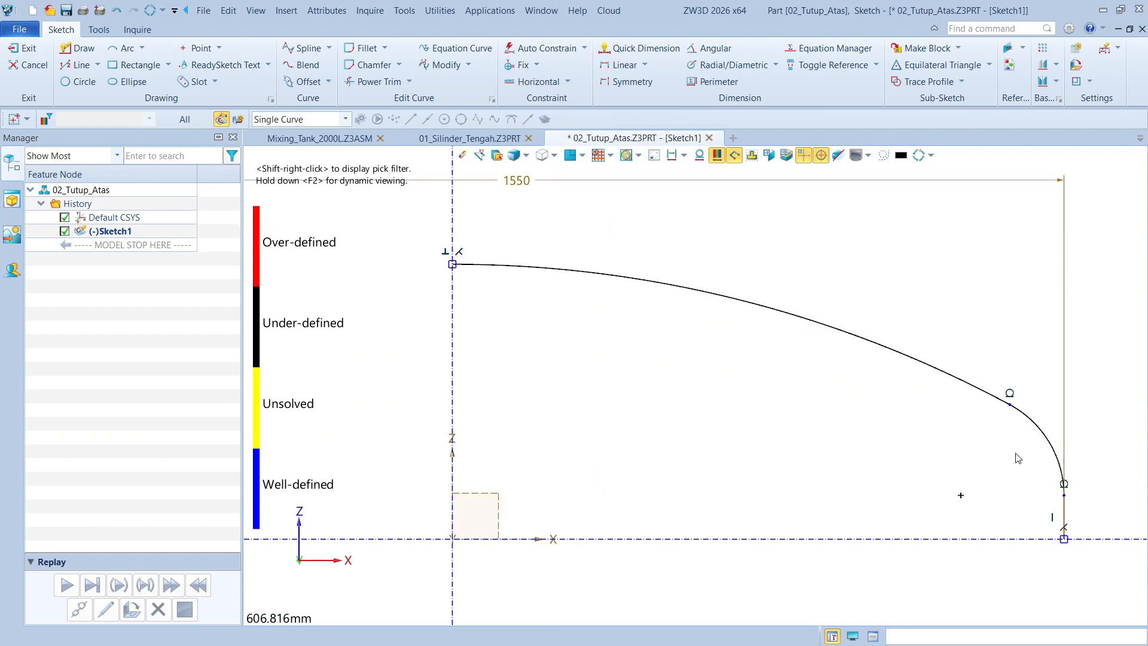
middle_drag(1011, 452, 838, 403)
right_click(978, 431)
click(1008, 419)
scroll(948, 436, down, 4)
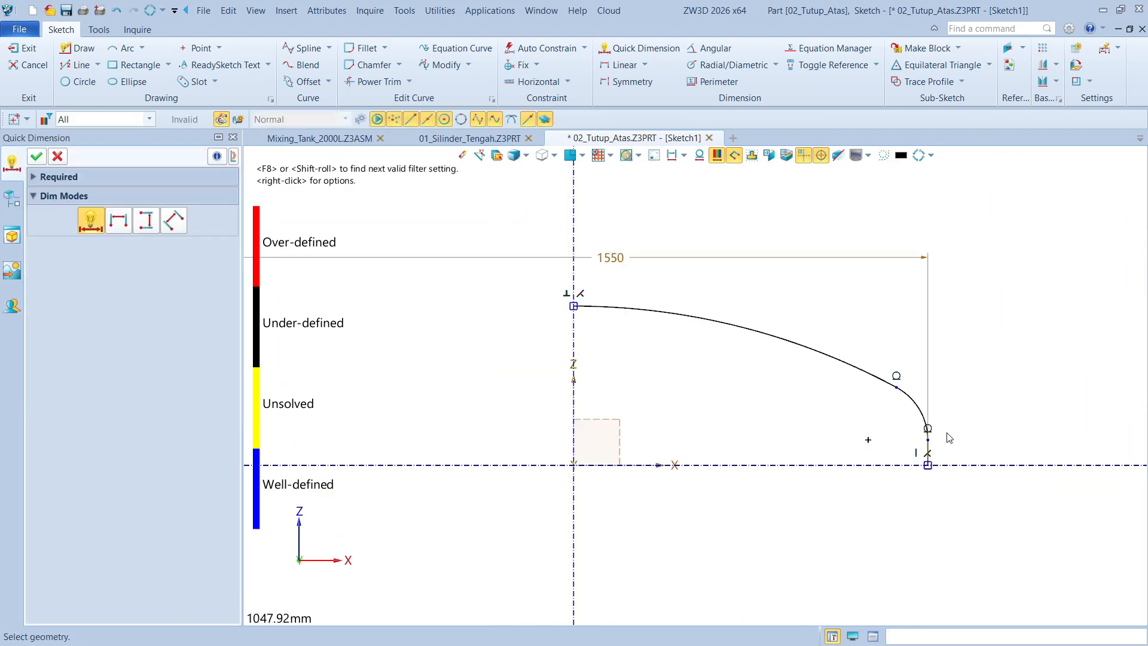
click(751, 354)
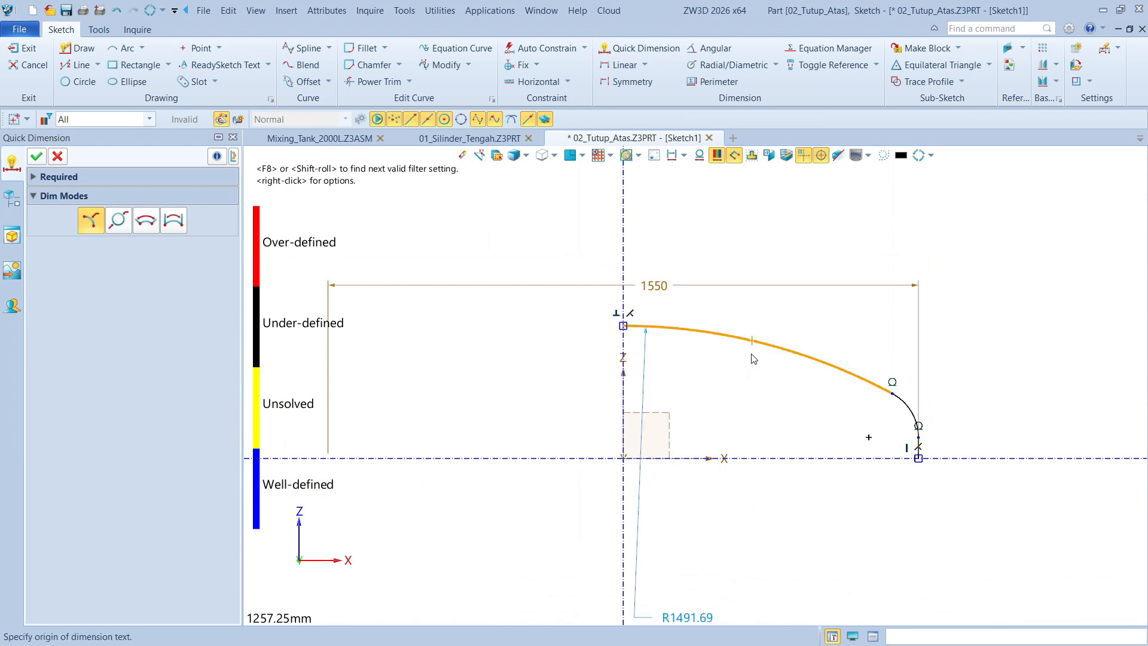
scroll(771, 412, down, 1)
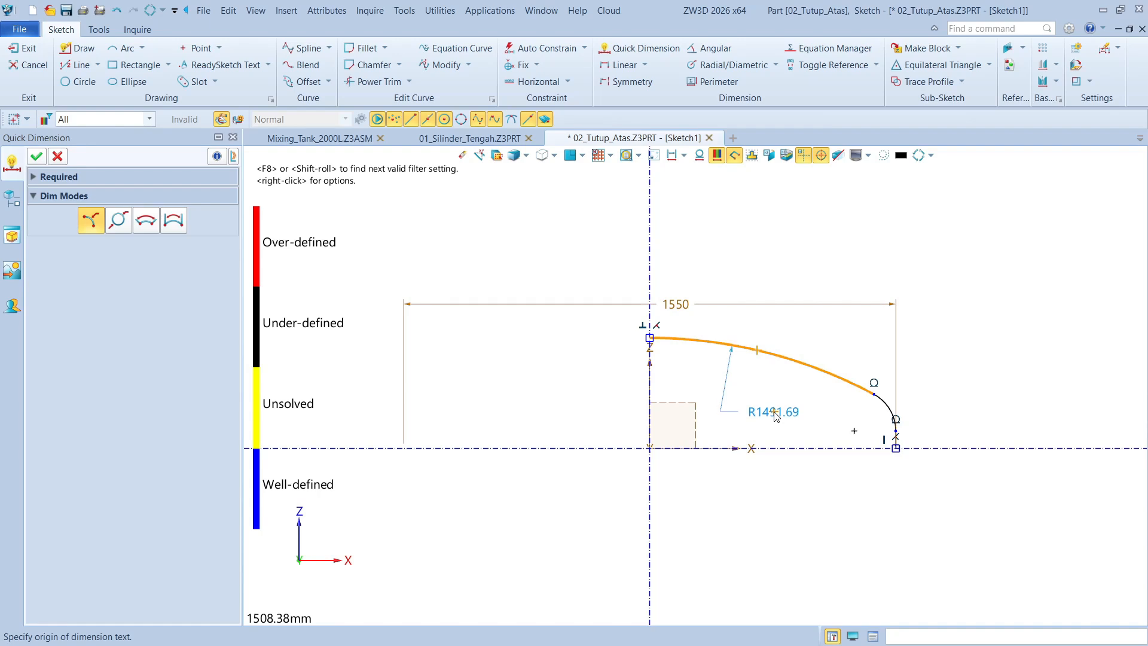
scroll(774, 414, up, 2)
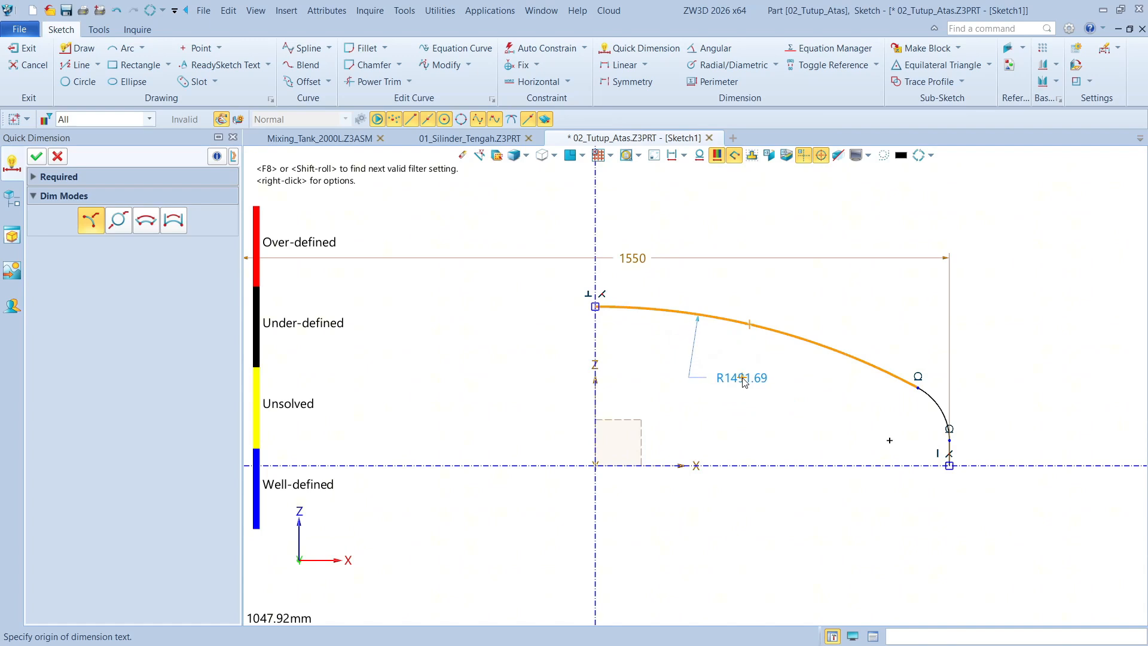
scroll(743, 381, down, 1)
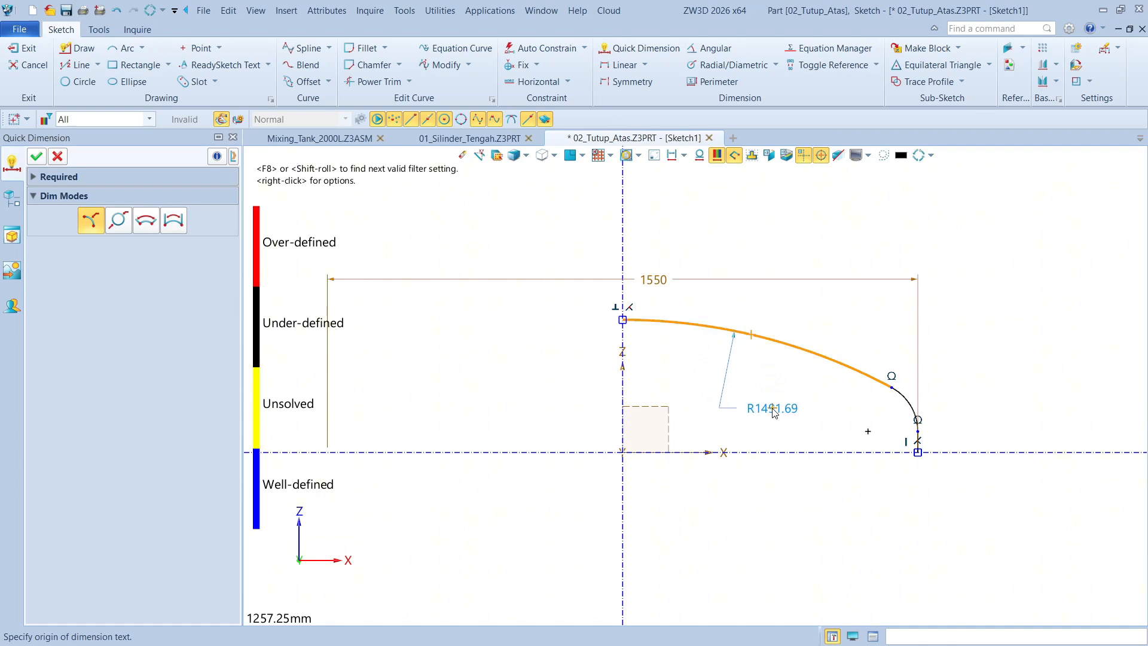
click(793, 400)
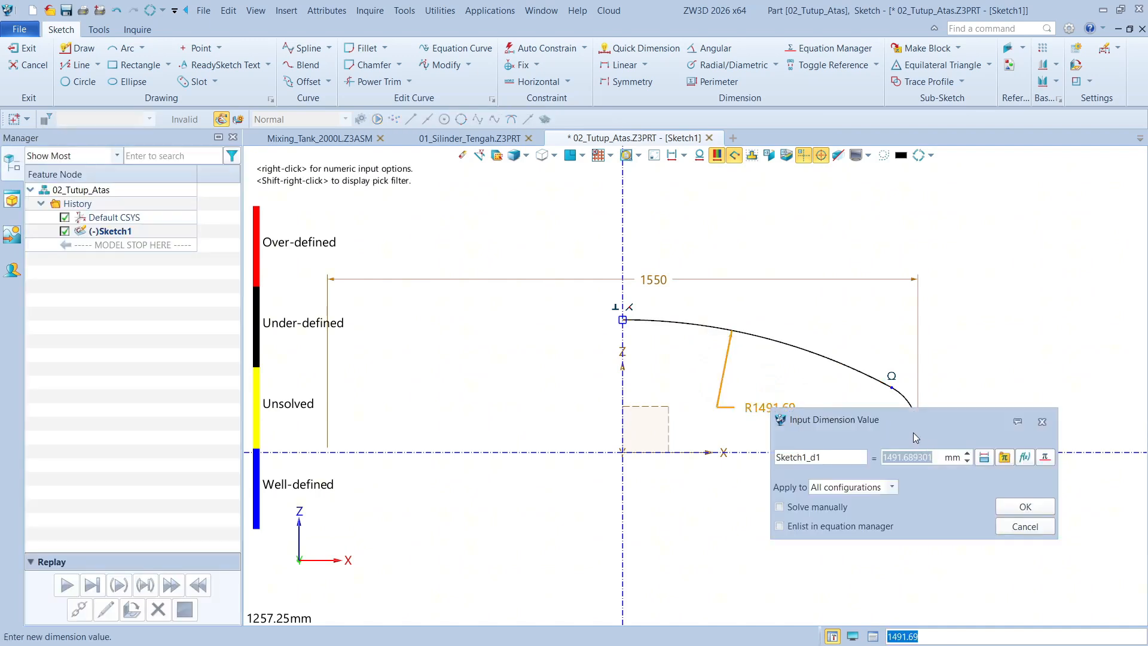
text(1550)
key(Return)
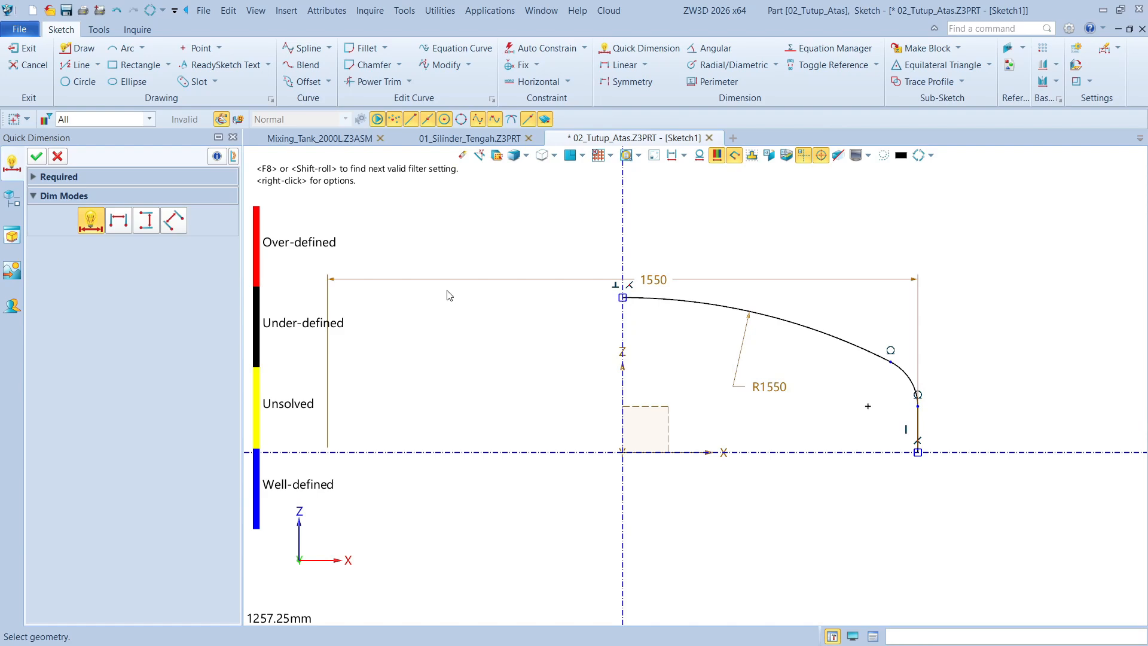
click(36, 156)
middle_drag(749, 366, 753, 396)
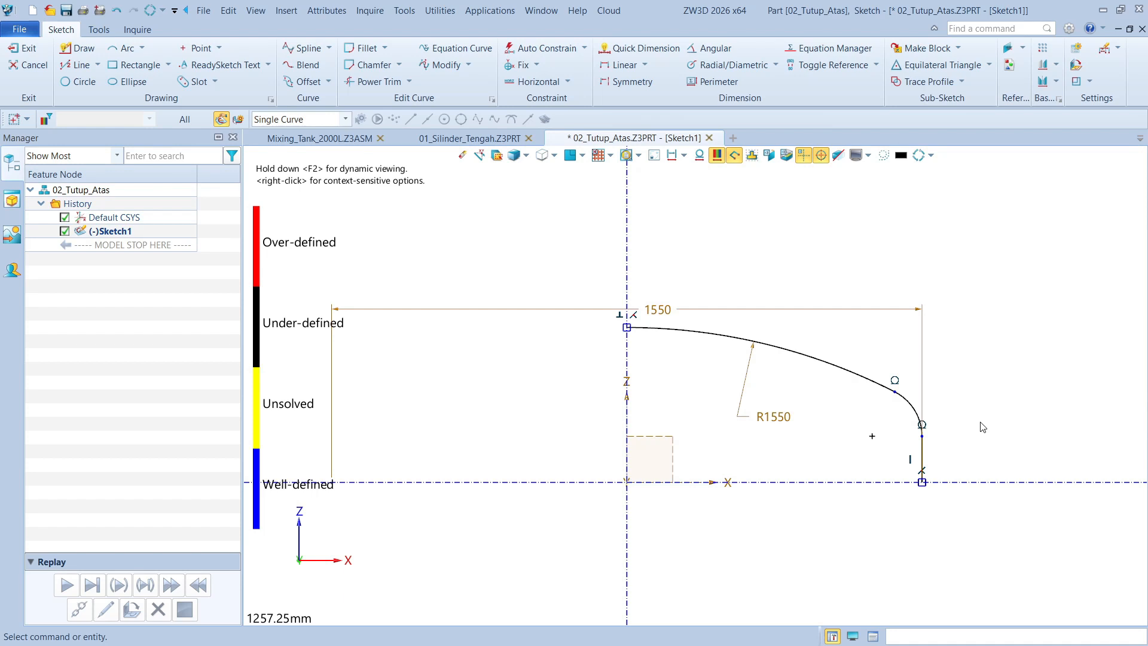
Add a radius dimension of 1550/10 mm to the small knuckle arc of the dome profile
scroll(981, 427, up, 2)
right_click(974, 439)
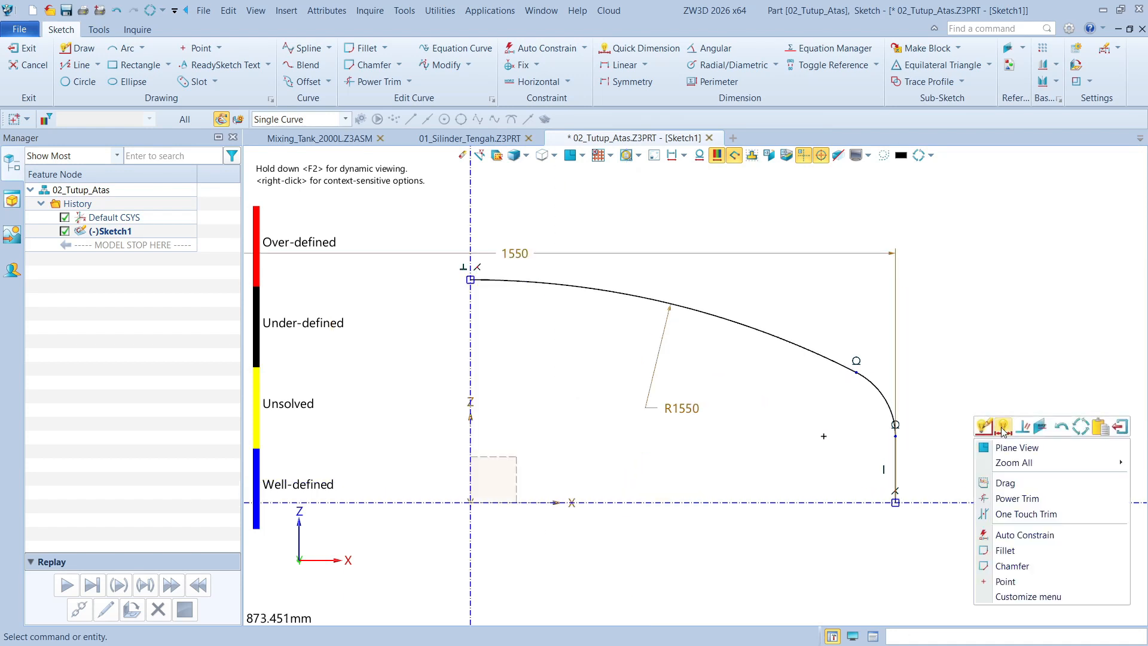
click(999, 429)
click(879, 396)
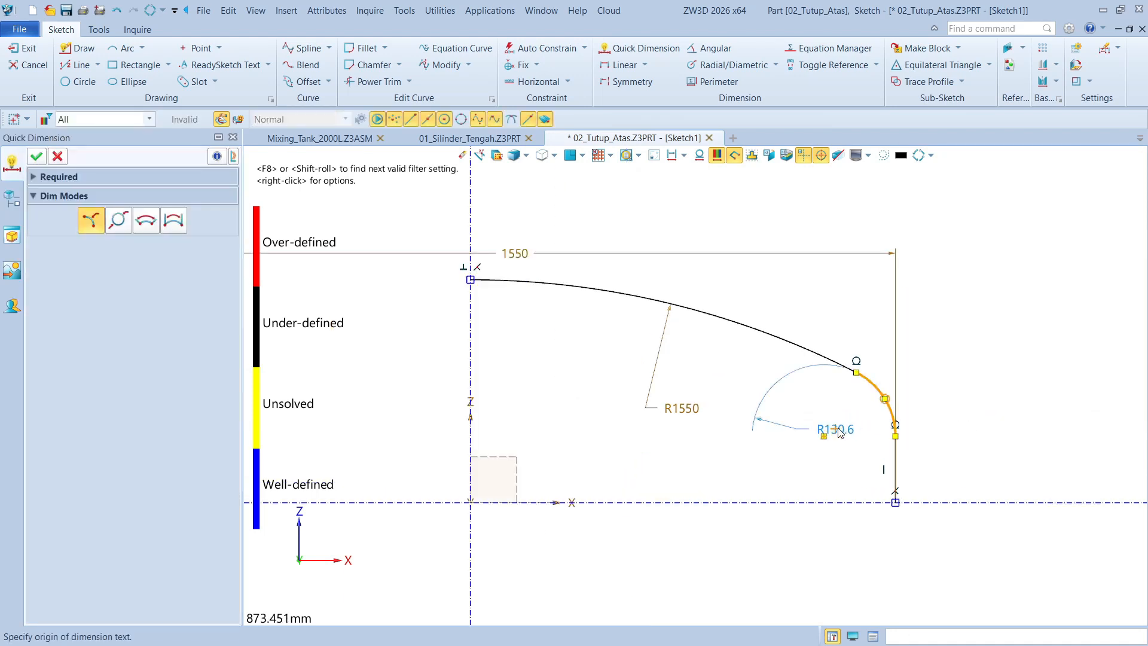
click(974, 375)
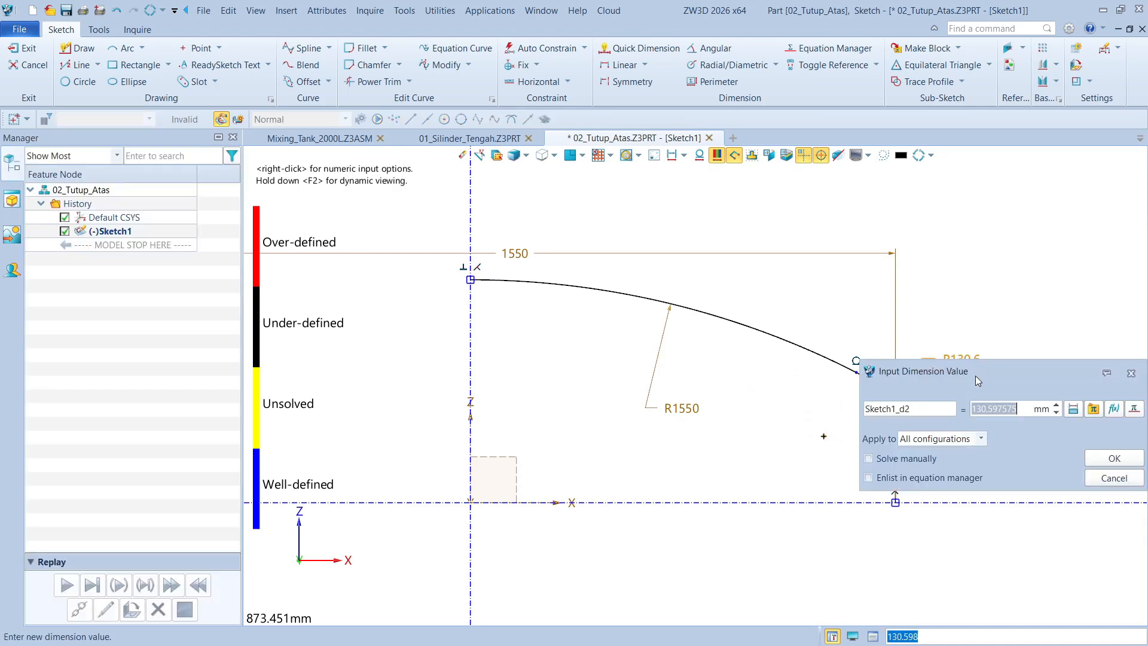
text(1550/10)
key(Return)
Dimension the short vertical line's height as 20 mm and move the dimension text above the line
right_click(999, 394)
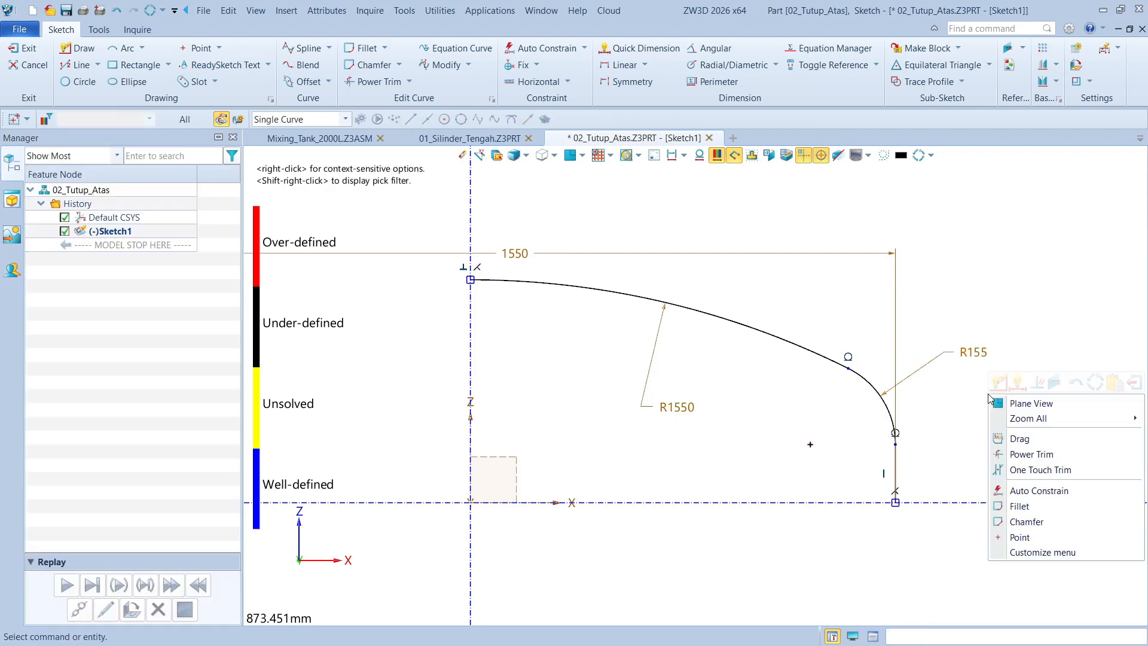
click(1019, 385)
click(897, 473)
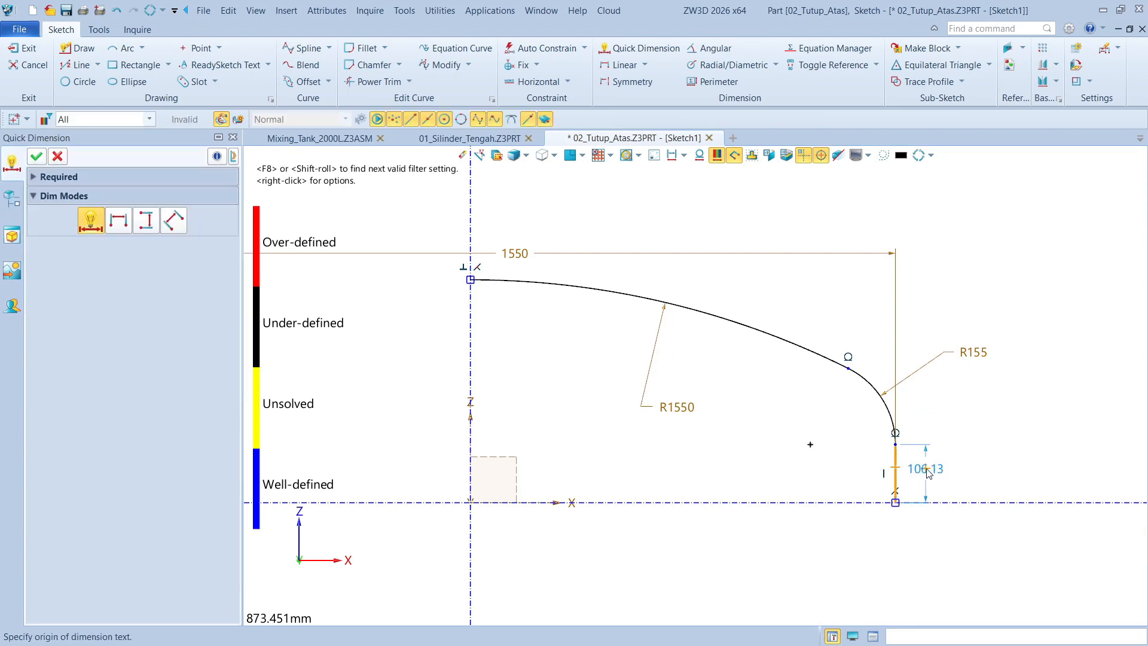
click(983, 457)
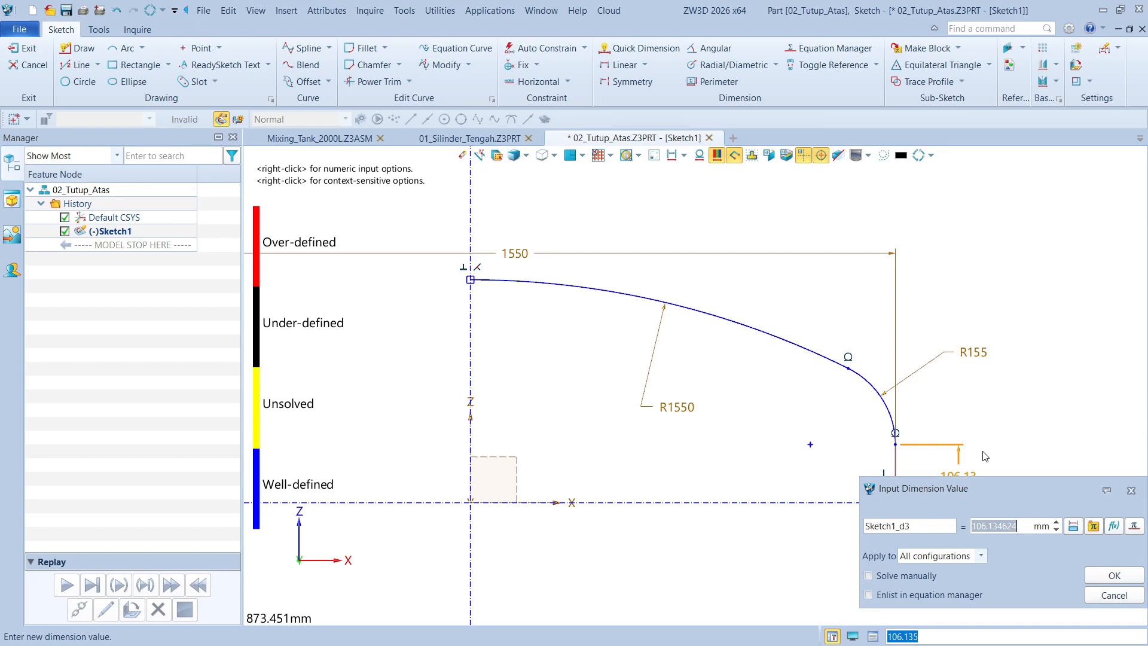
text(20)
key(Return)
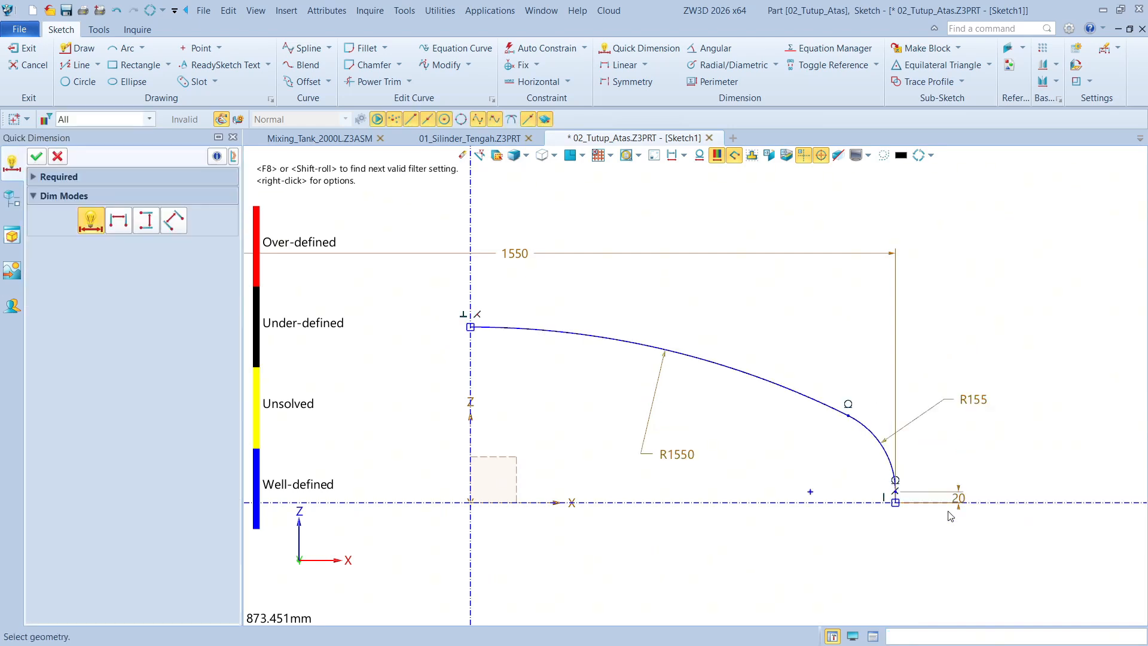
key(Escape)
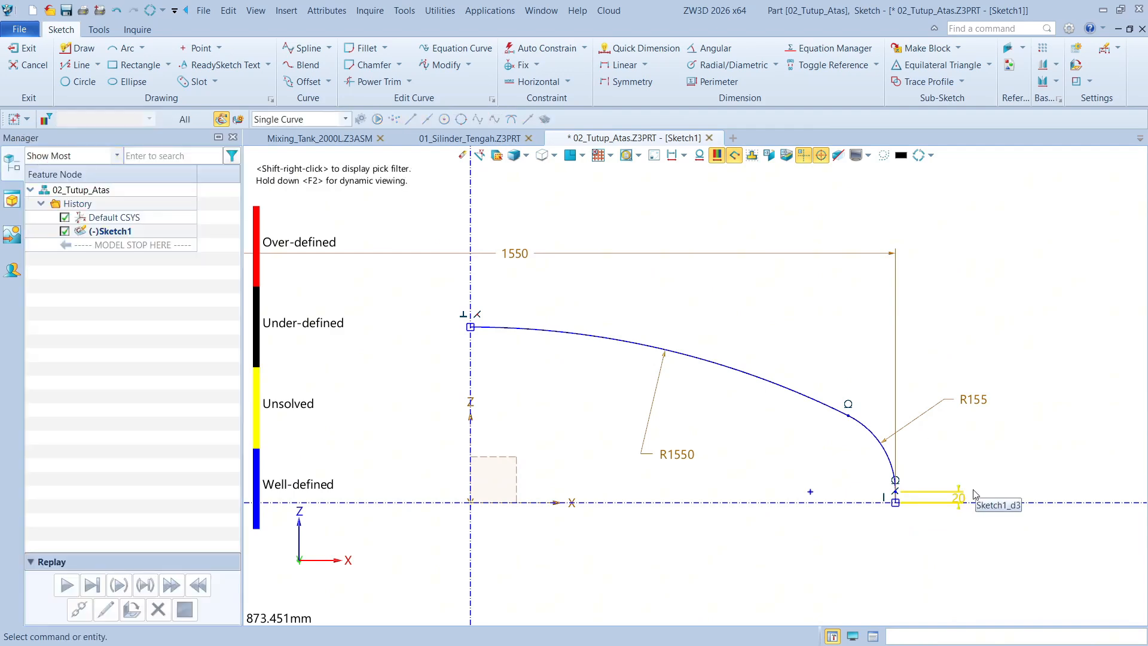
drag(973, 490, 960, 459)
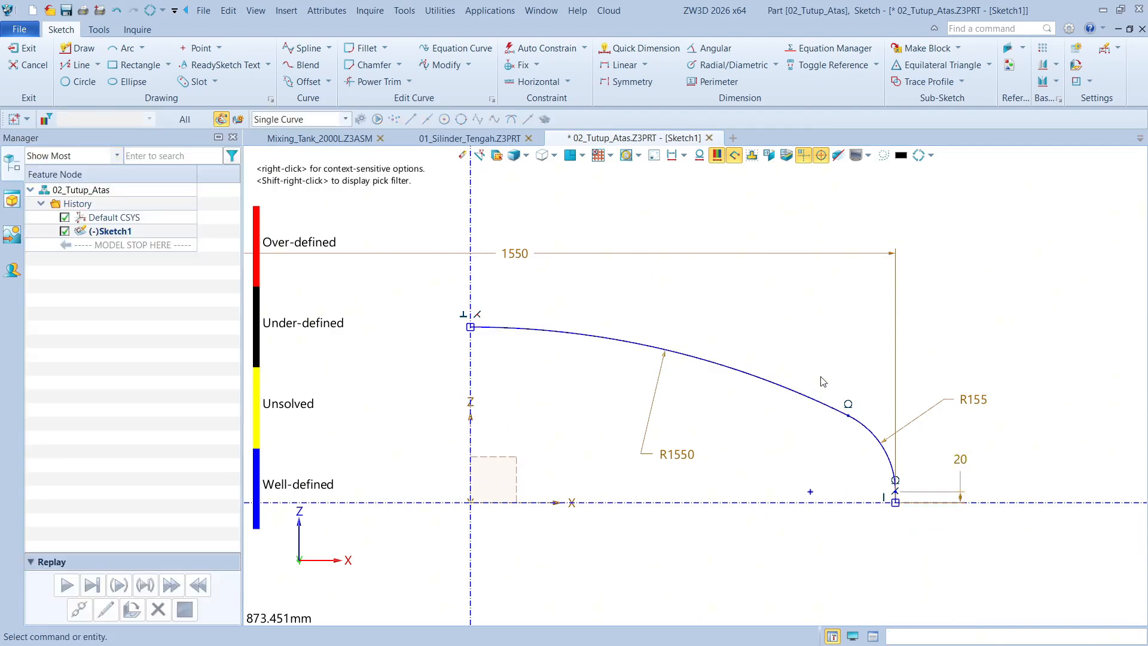
Exit the dome profile sketch and set up a 360° Revolve of it about the Z axis
scroll(857, 389, down, 3)
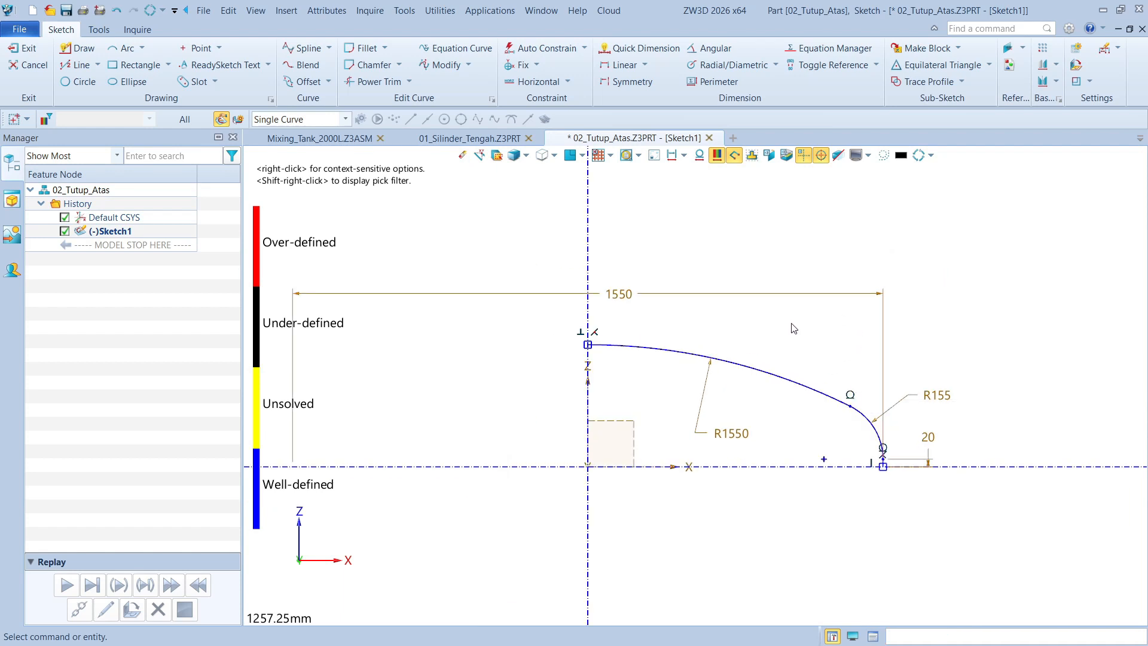
middle_drag(791, 324, 848, 340)
click(24, 48)
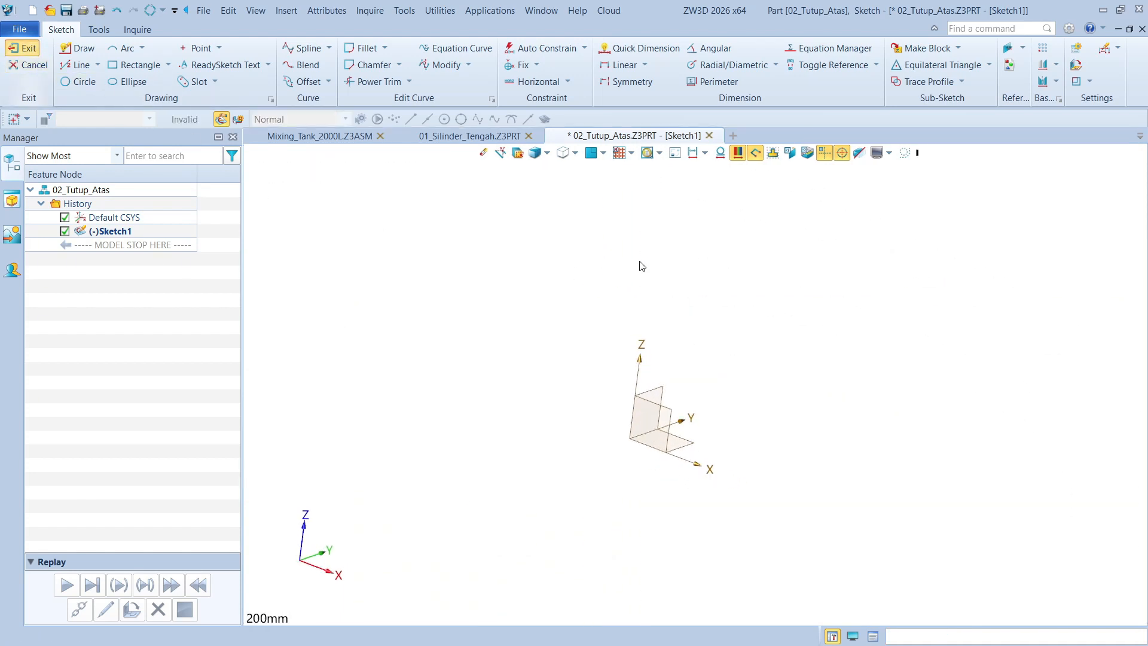
scroll(781, 299, down, 4)
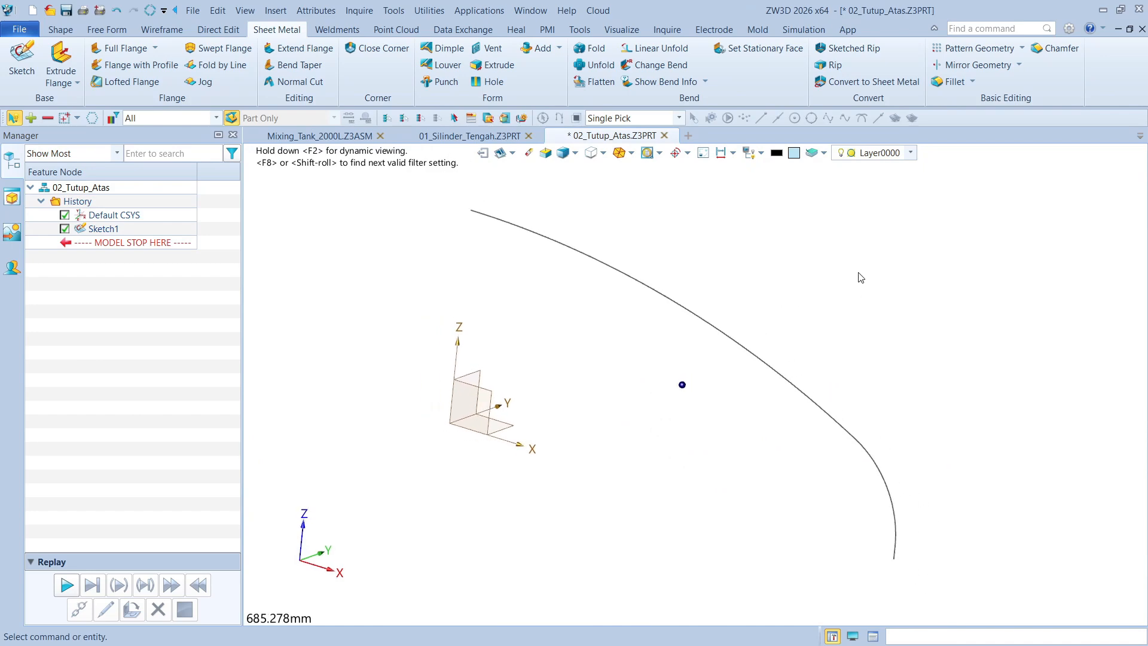
click(693, 295)
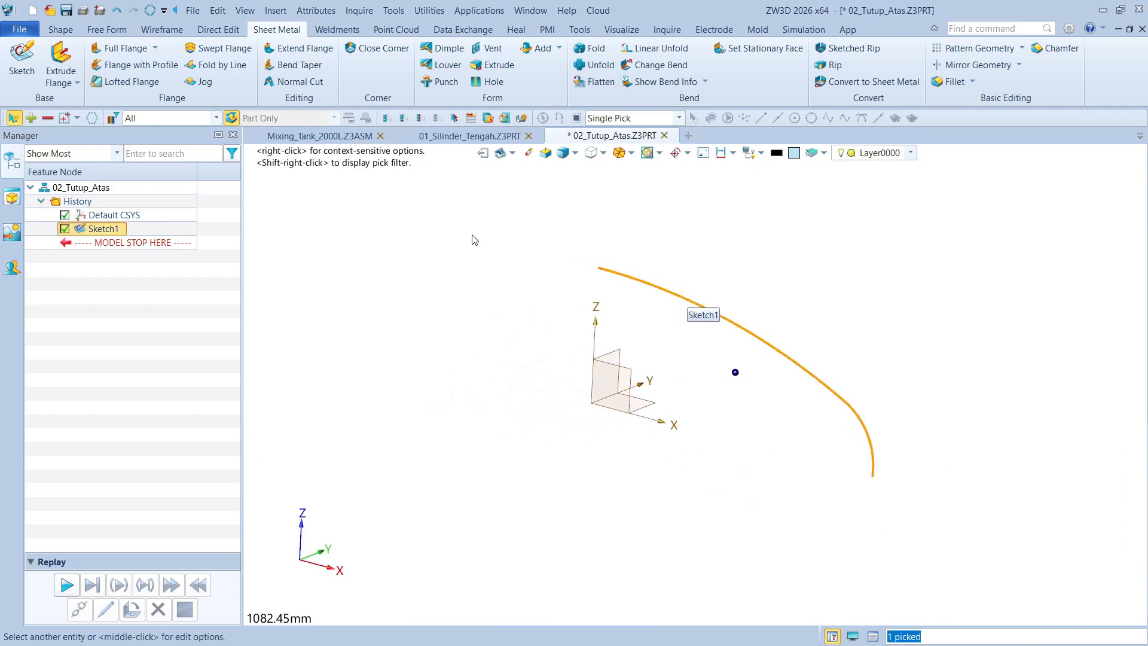
click(67, 30)
click(111, 55)
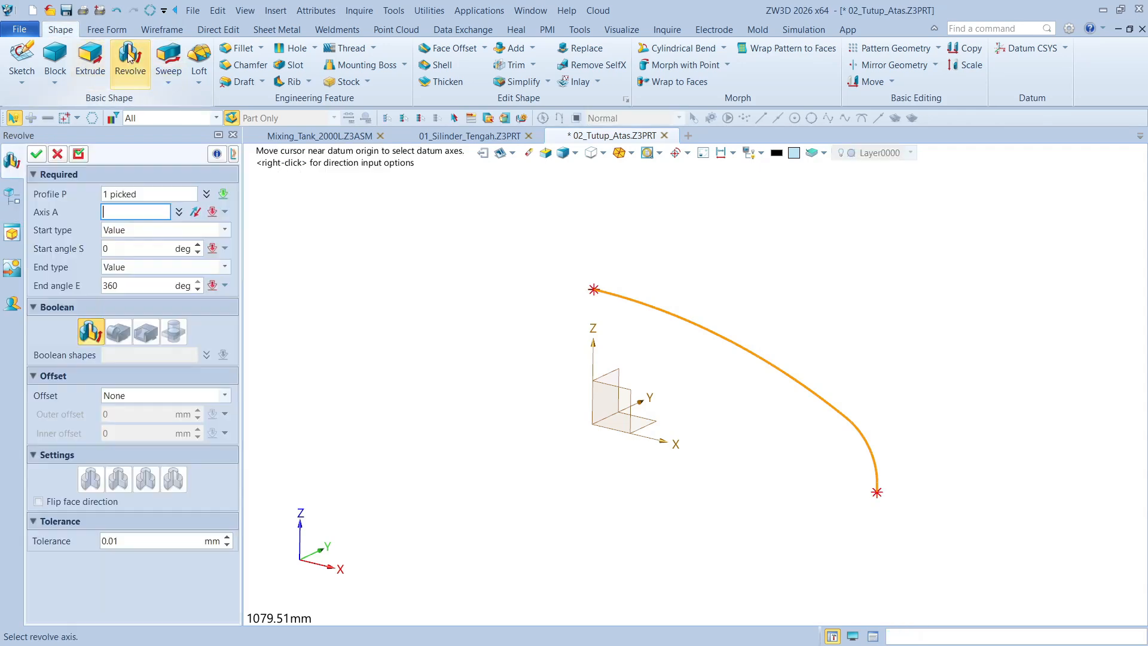
click(593, 359)
right_drag(587, 361, 484, 332)
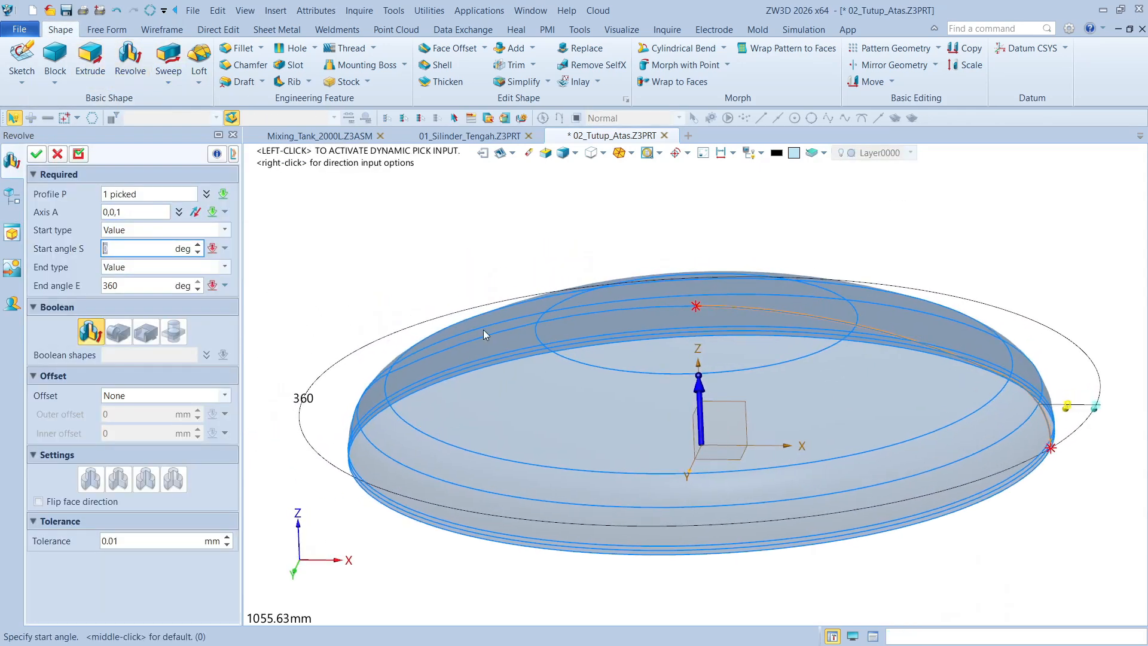
Thicken the revolved dome with an inner offset of 6 mm and an outer offset of 0 mm, and complete the Revolve
scroll(315, 347, up, 4)
scroll(308, 349, up, 5)
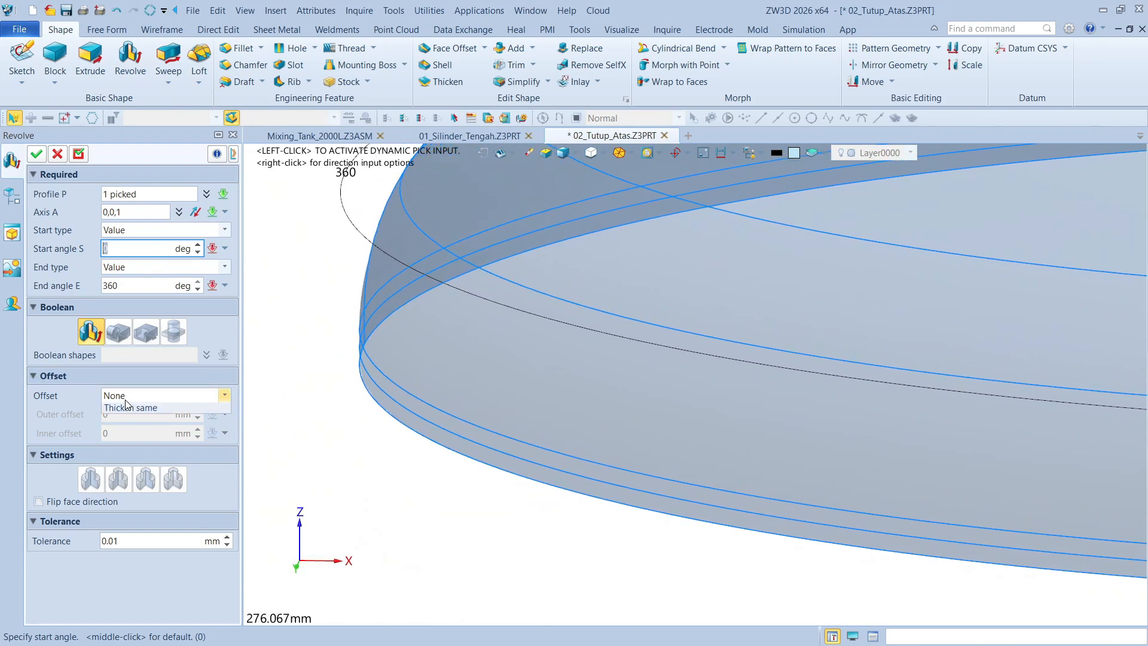
click(125, 398)
click(141, 441)
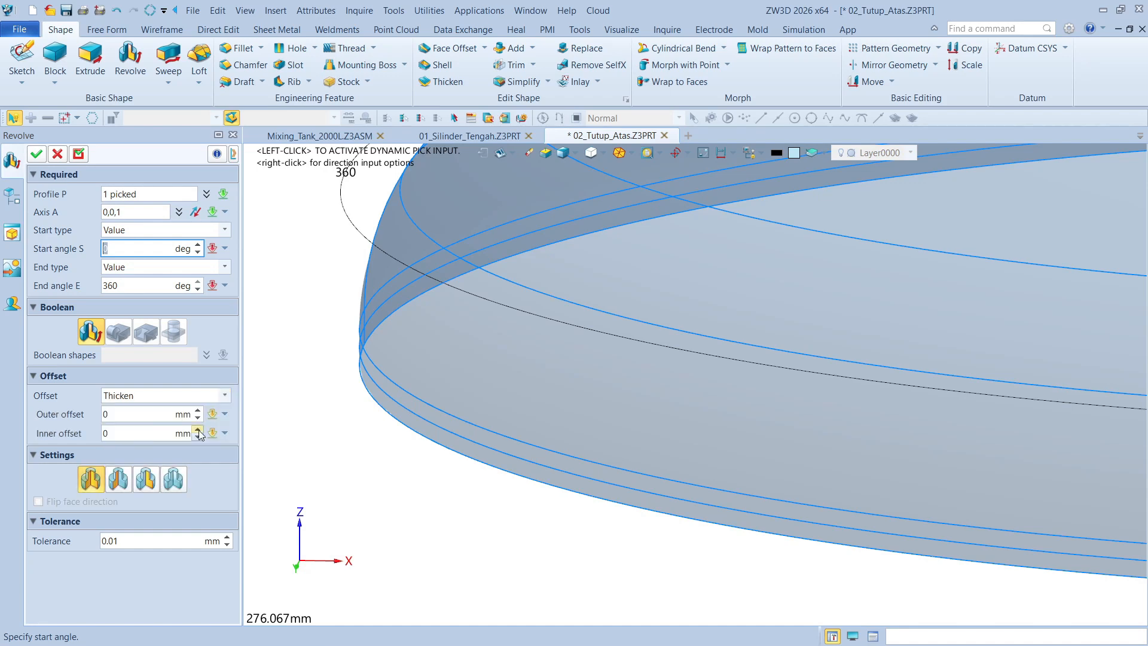
scroll(533, 439, down, 5)
right_drag(971, 438, 996, 412)
scroll(1000, 408, up, 4)
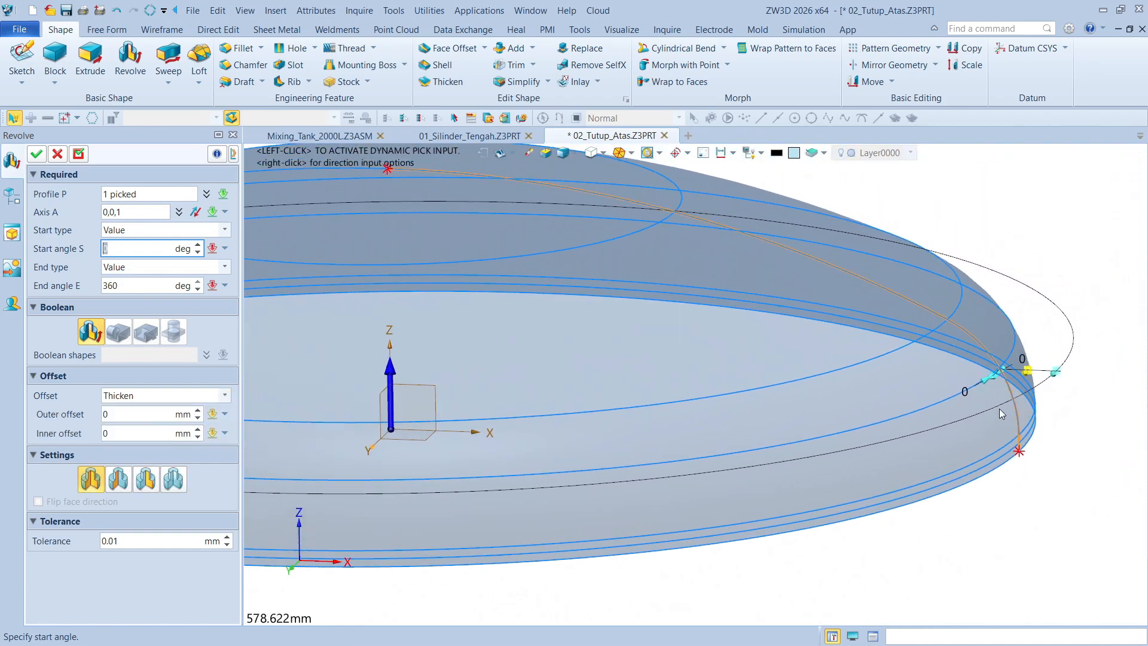
drag(988, 391, 956, 403)
click(957, 403)
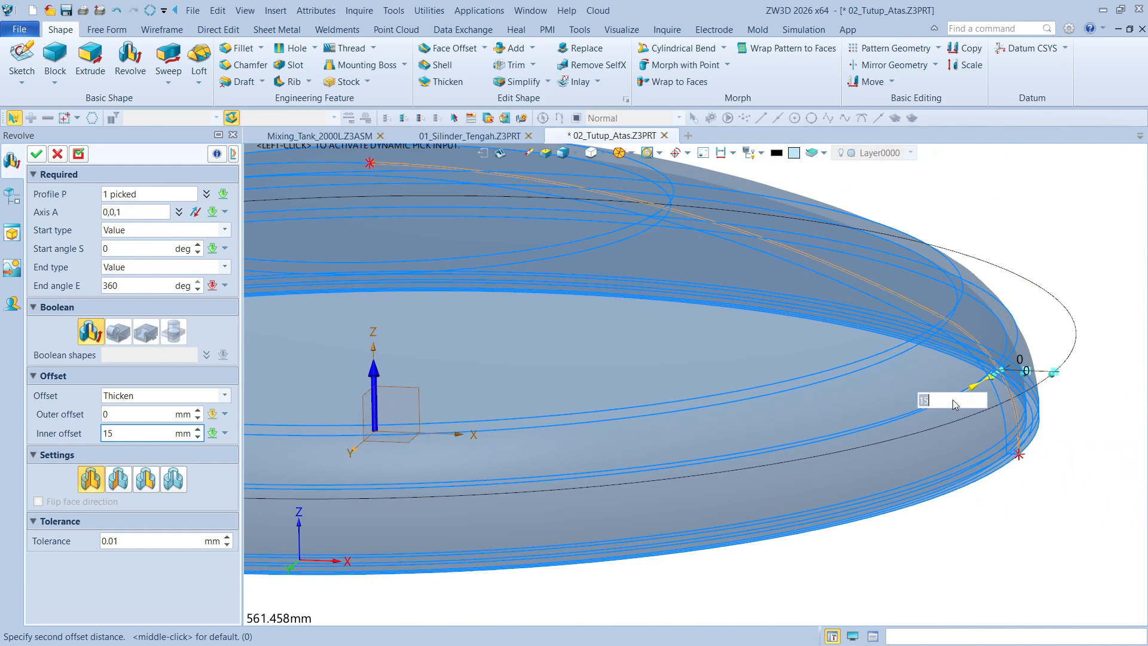
text(6)
key(Return)
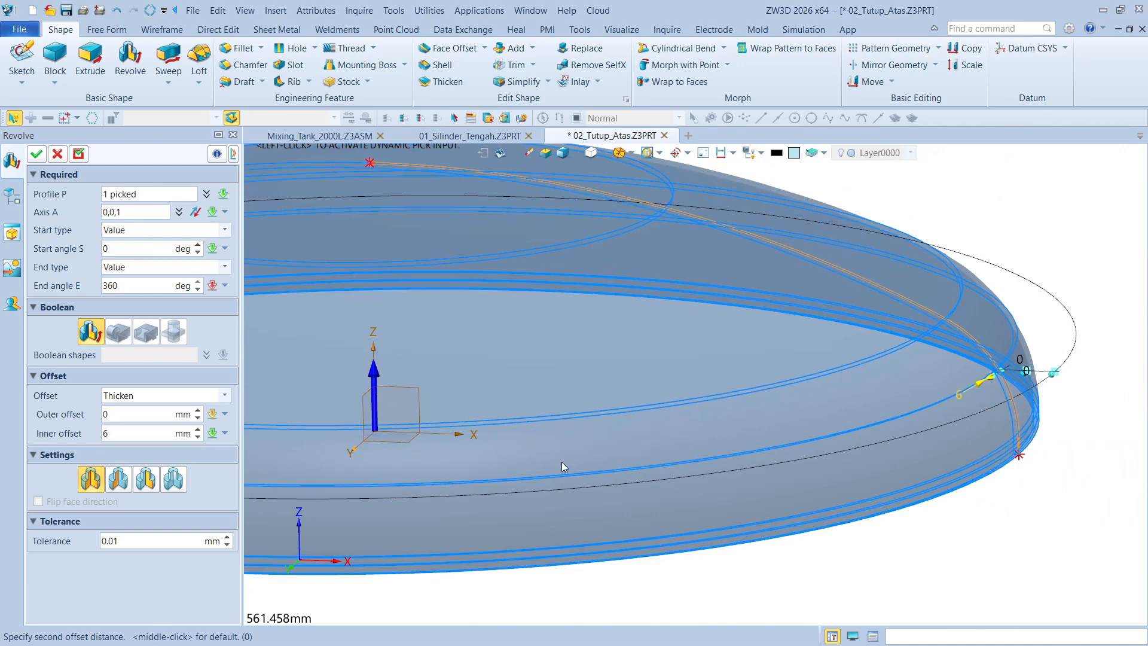
click(36, 153)
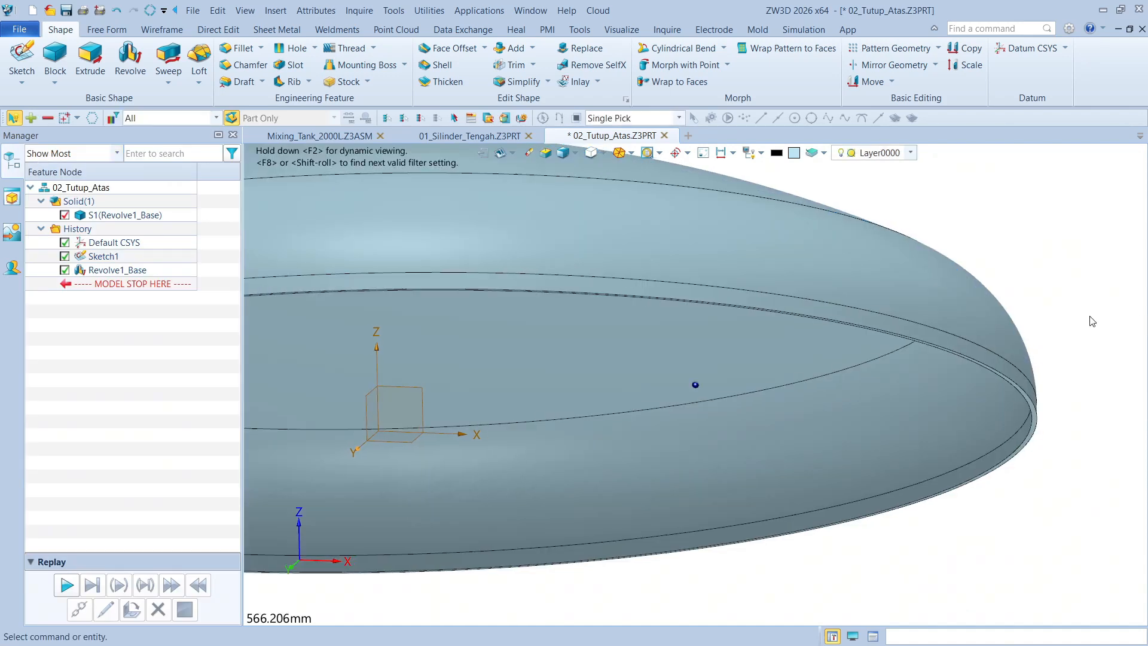
Fit the model in the view and blank the dome profile sketch Sketch1
key(ctrl+a)
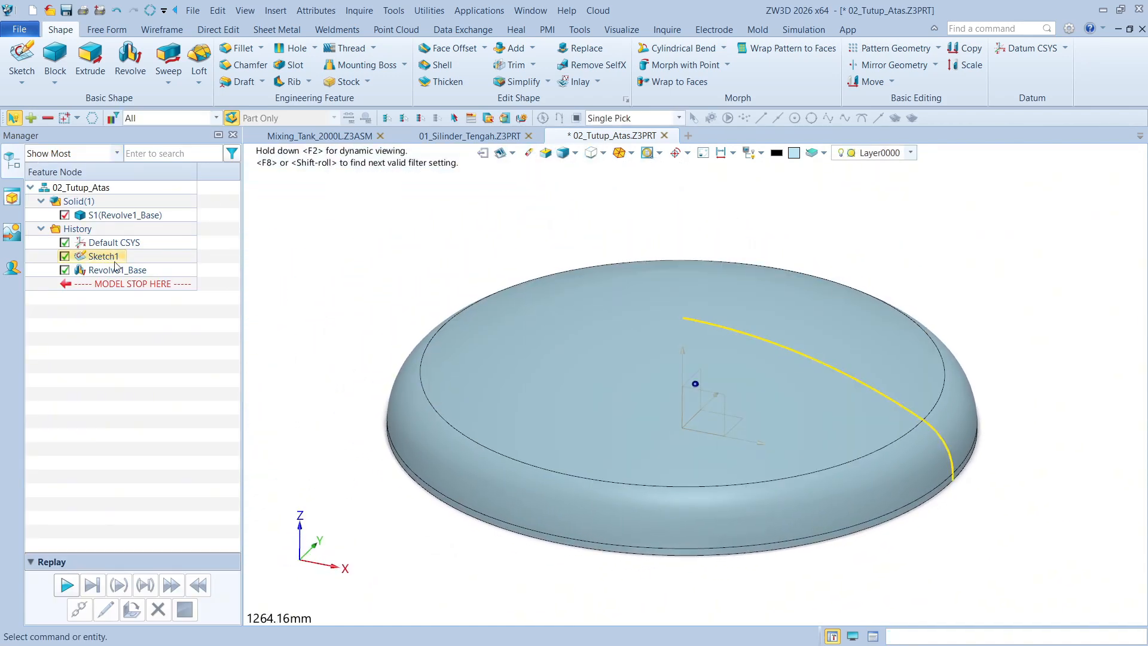
right_click(94, 262)
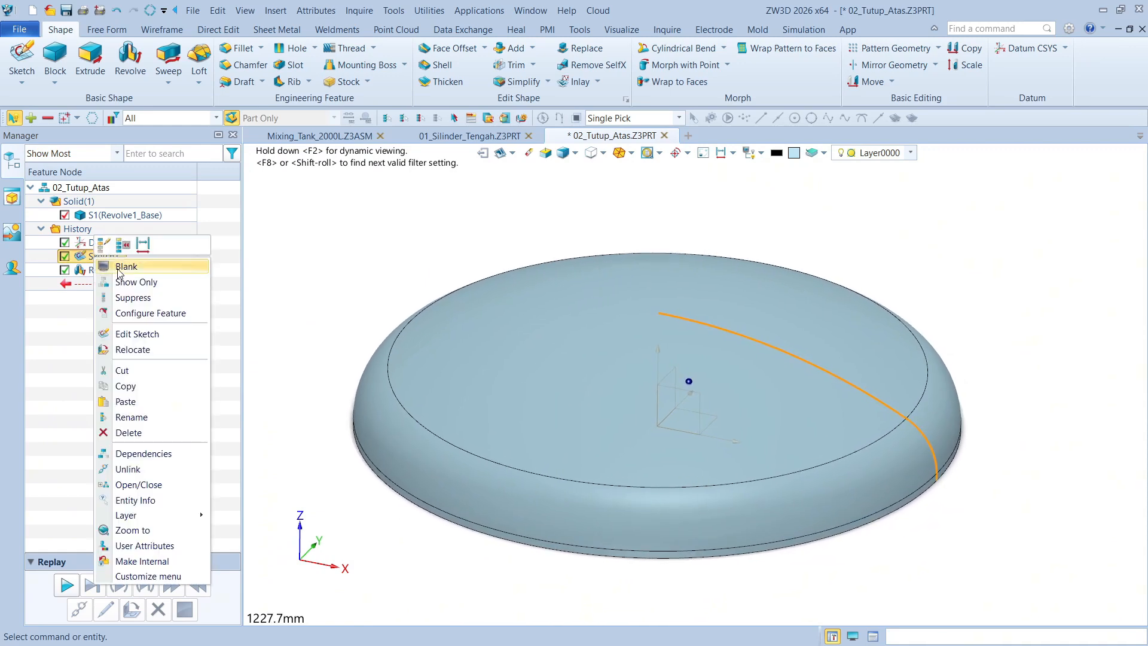
click(126, 267)
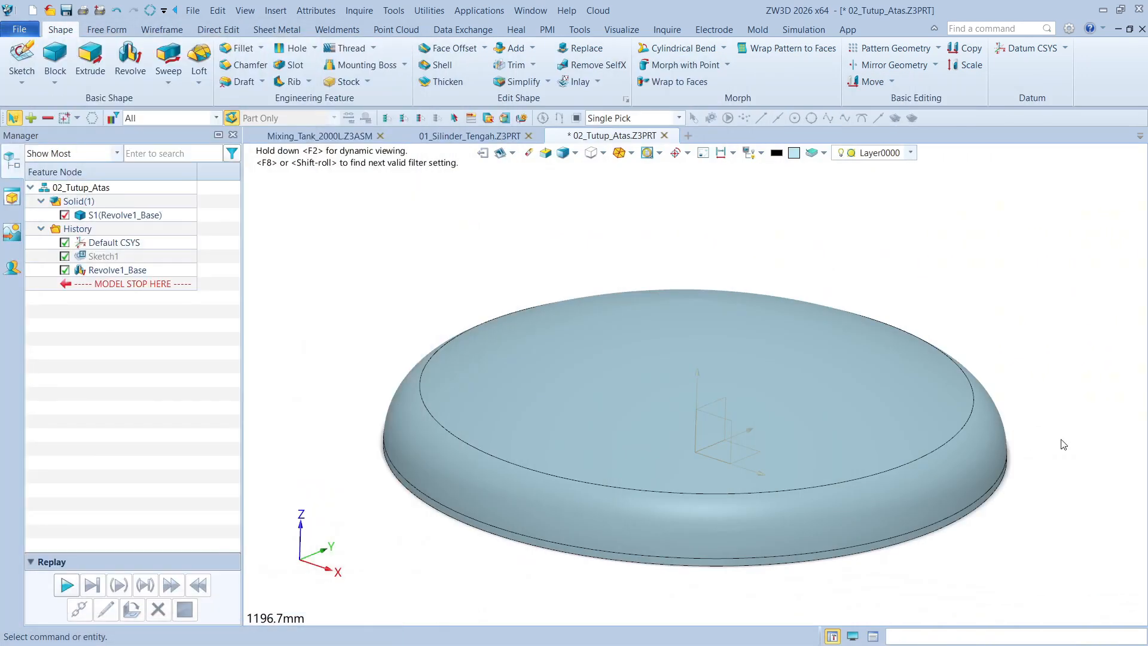
View the reference part 02_Tutup_Atas_A in its enlarged window, and move that window away from the modelling area
scroll(993, 439, up, 3)
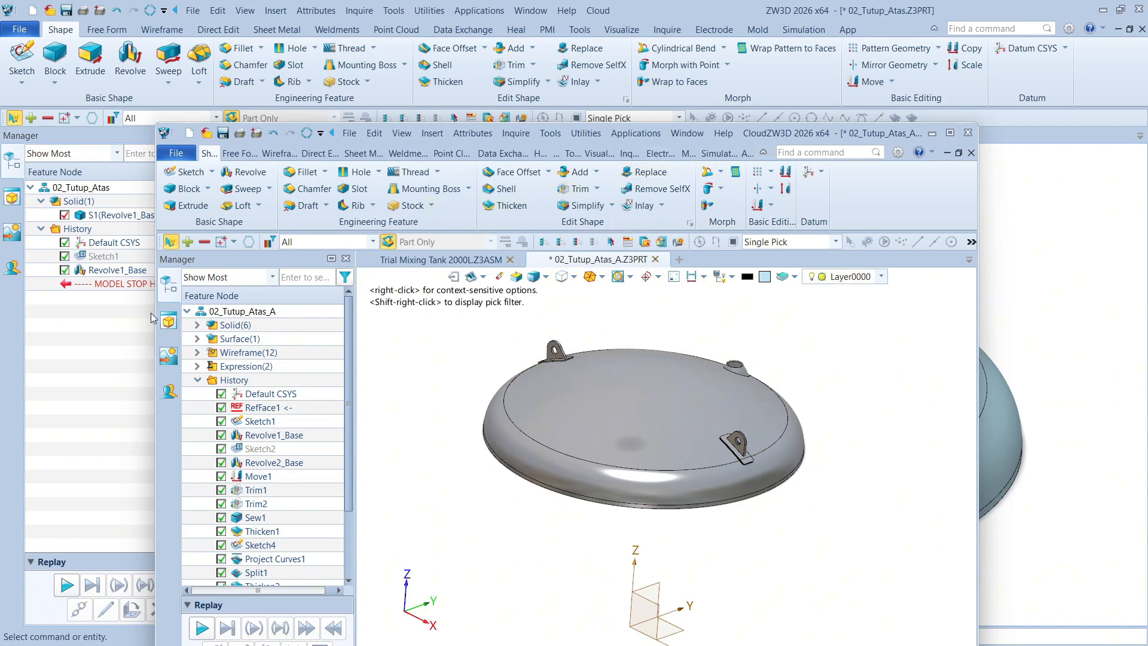
drag(156, 312, 56, 311)
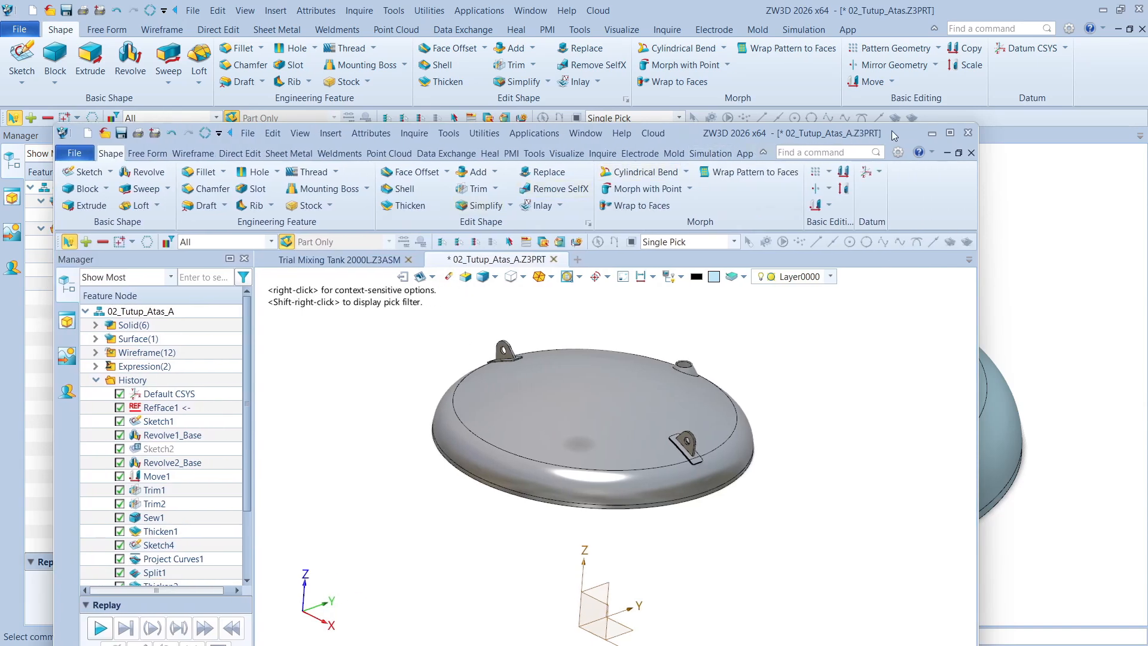
drag(891, 136, 0, 236)
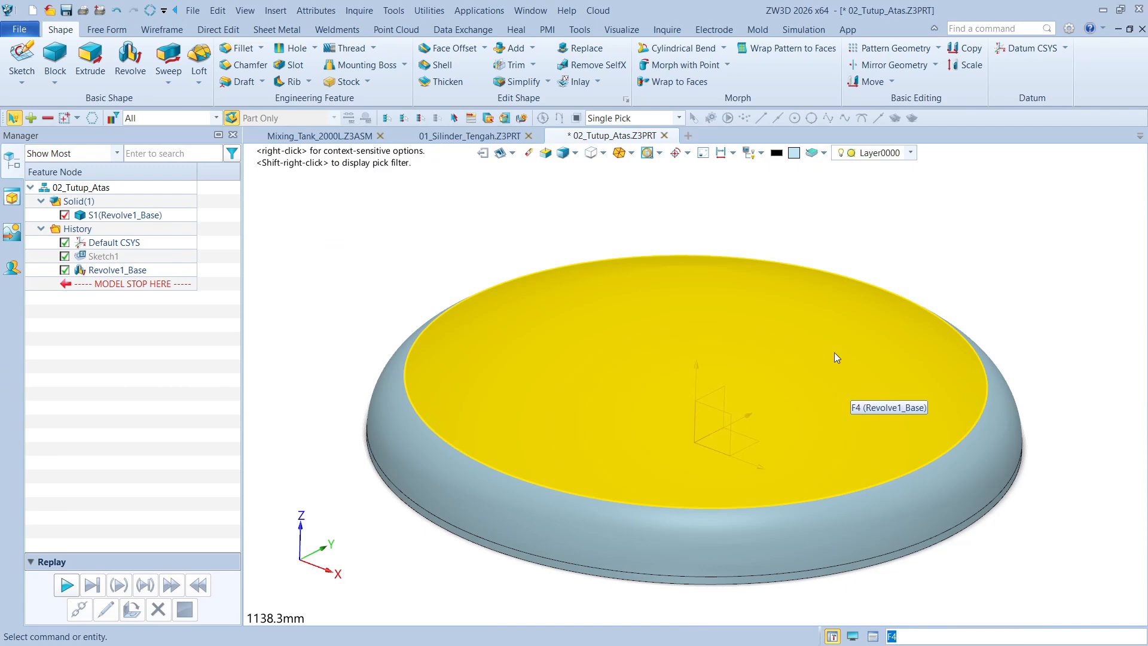
Create a new sketch on the default YZ plane of the top cover
middle_drag(639, 317, 630, 300)
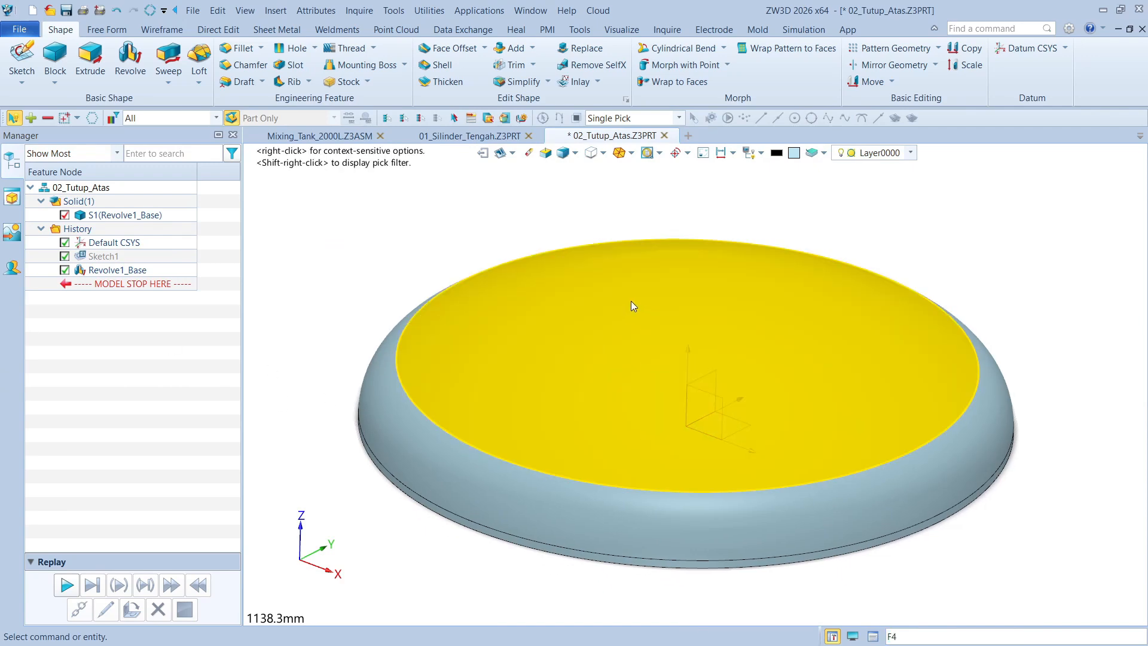
click(21, 60)
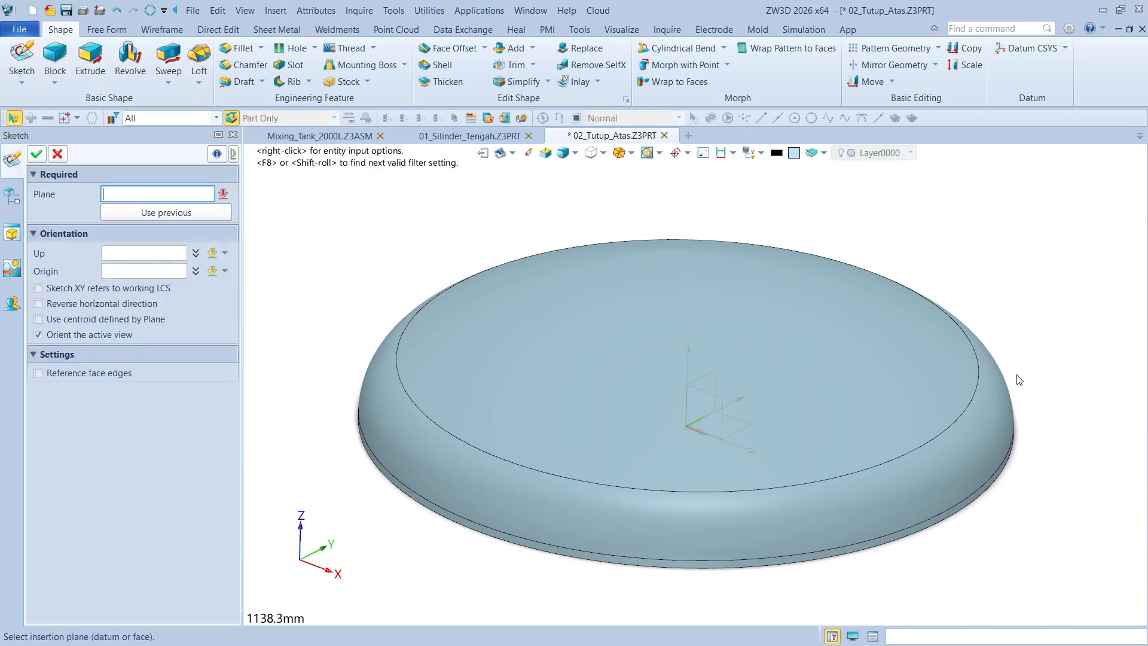
mouse_move(1017, 377)
middle_down()
mouse_move(816, 466)
mouse_move(751, 391)
middle_up()
click(745, 388)
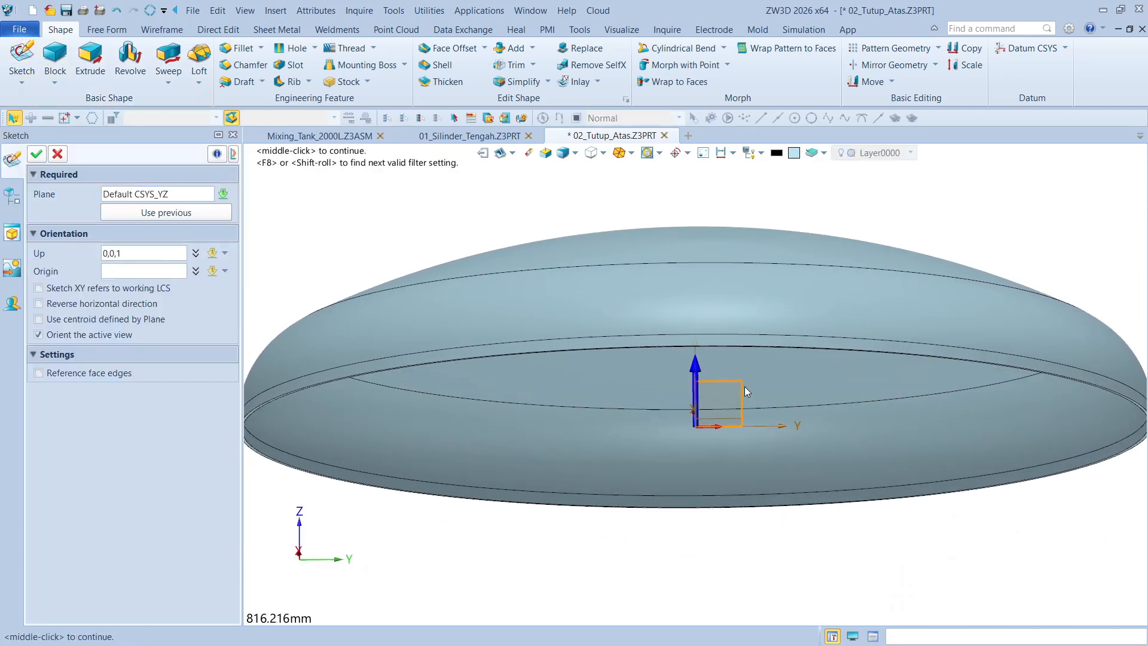
click(37, 154)
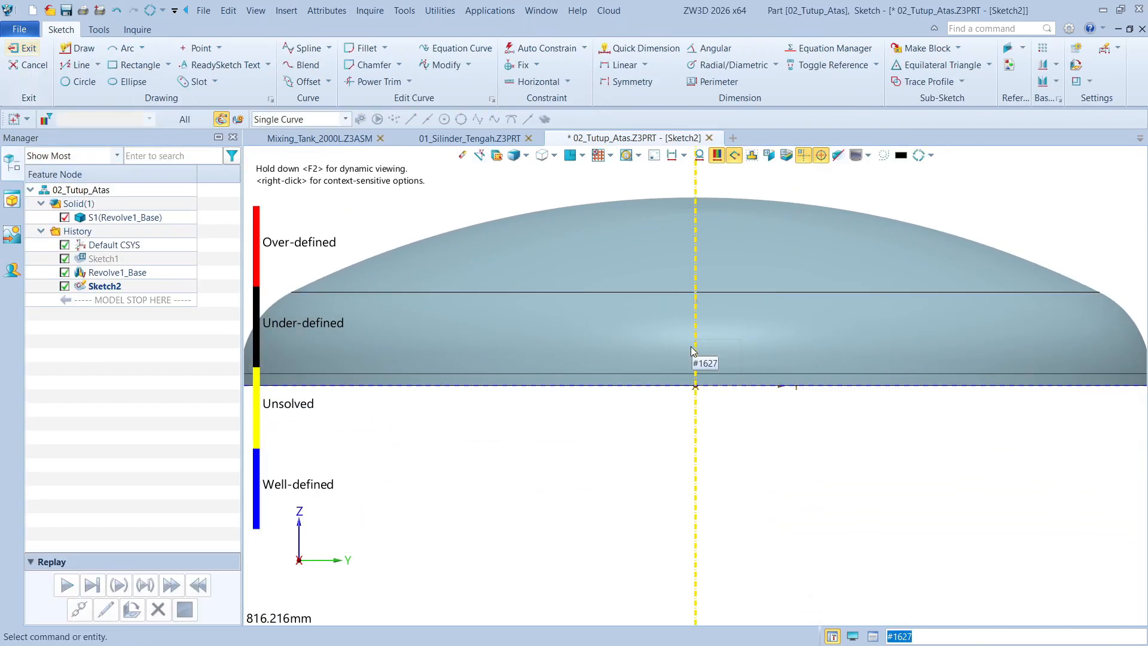
middle_drag(739, 305, 745, 324)
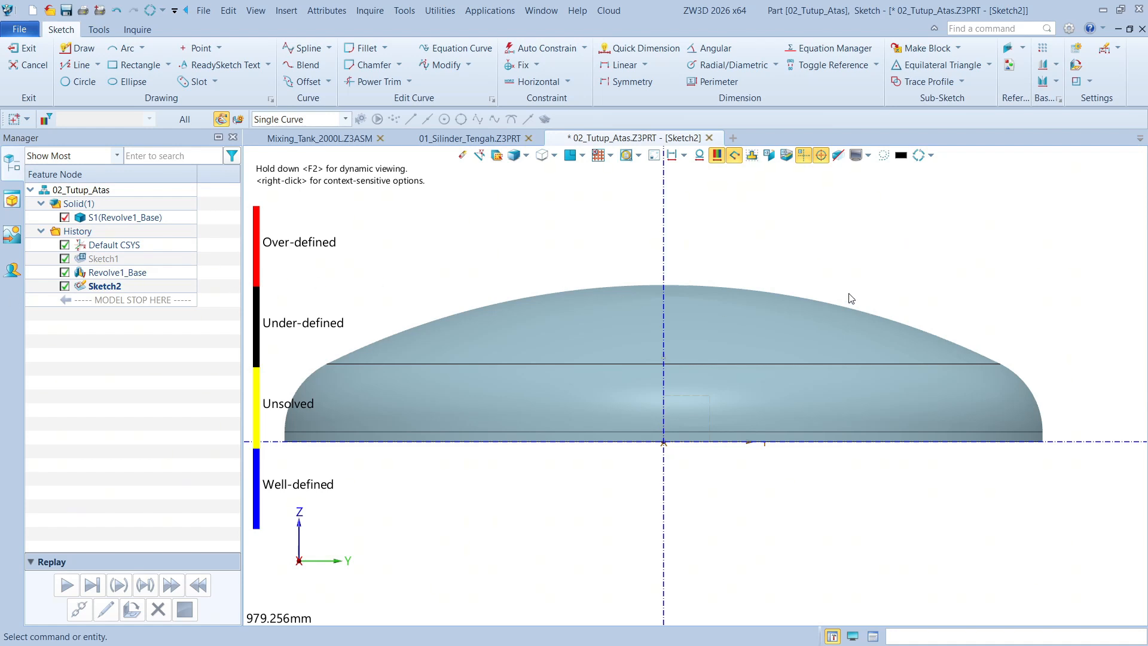
Draw a vertical construction axis through the dome on the positive Y side, about 615 mm from the centre axis
middle_drag(852, 239, 822, 236)
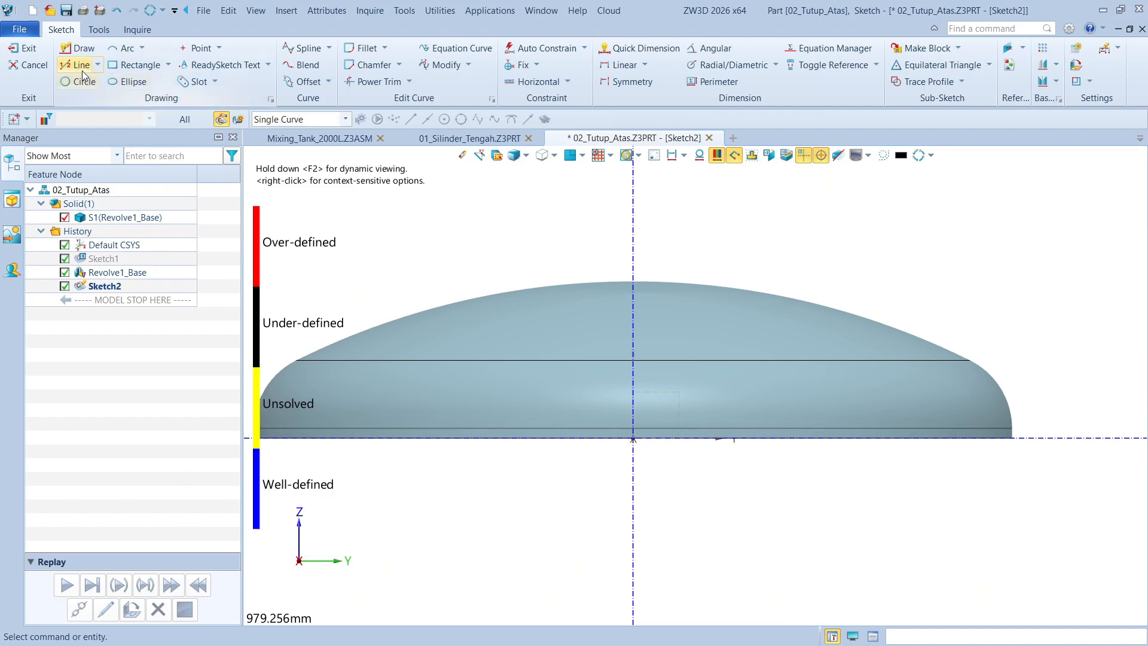
middle_drag(890, 210, 840, 241)
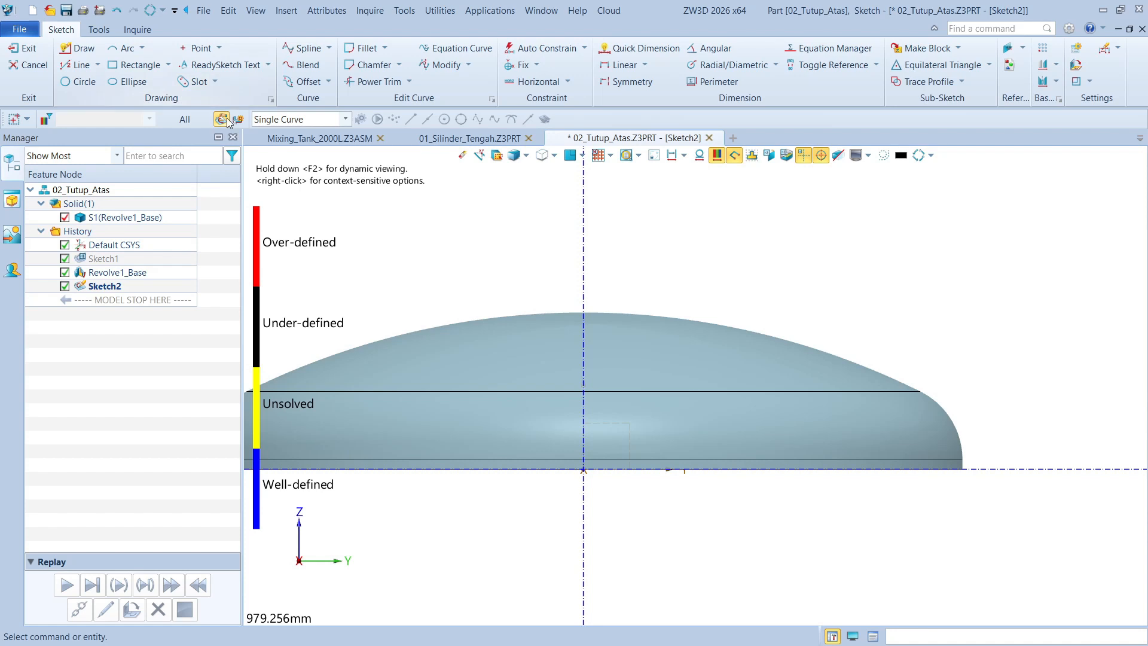
click(98, 65)
click(108, 164)
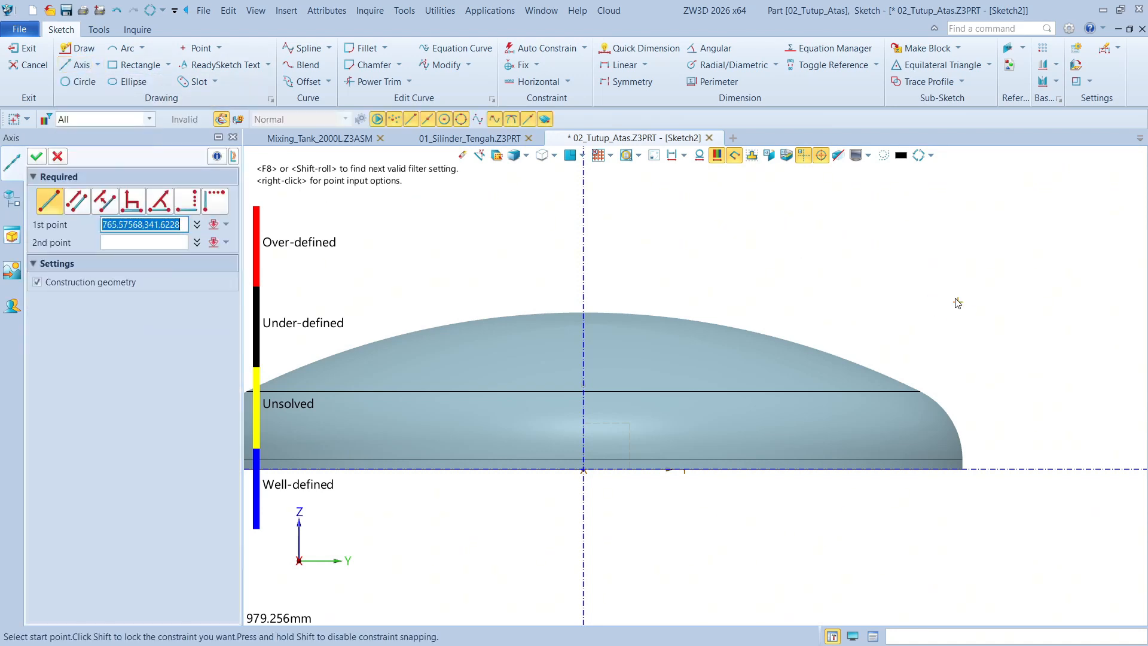
click(884, 208)
click(890, 504)
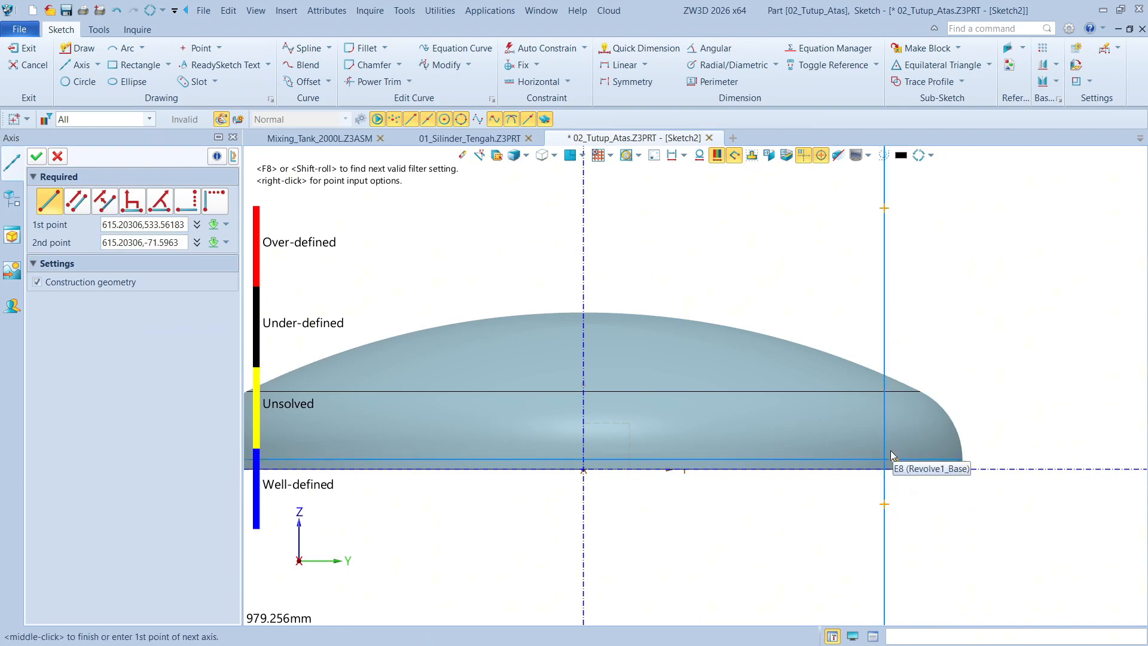
click(37, 157)
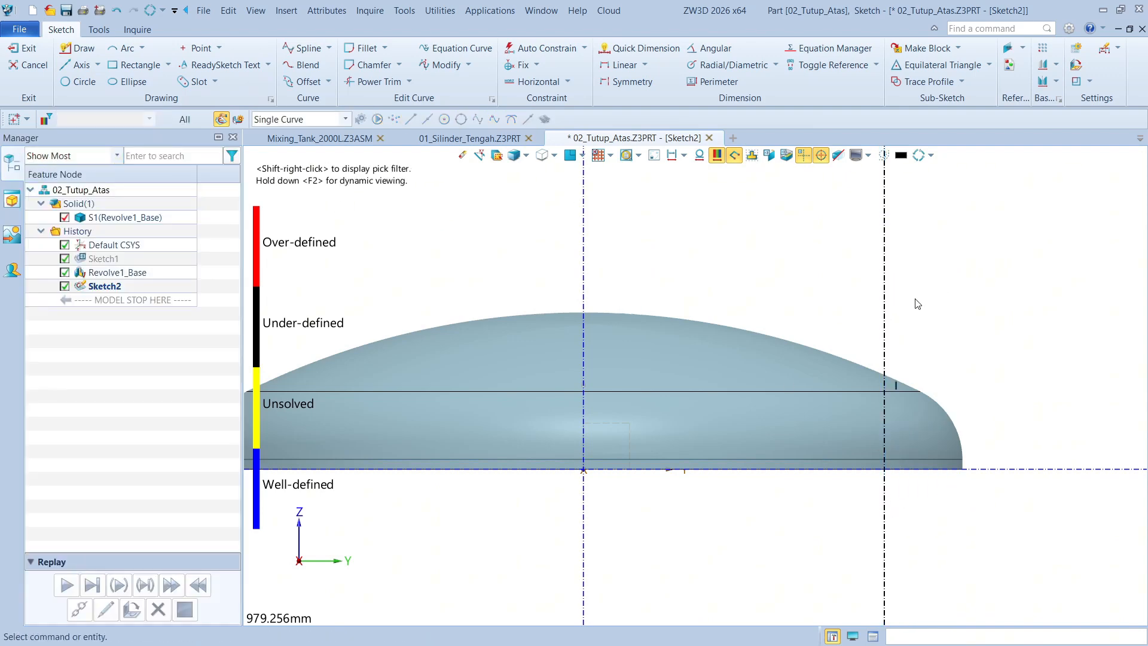
Dimension the horizontal distance between the vertical construction axis and the dome's outer vertical edge, setting it to 175 mm
right_click(953, 276)
click(977, 264)
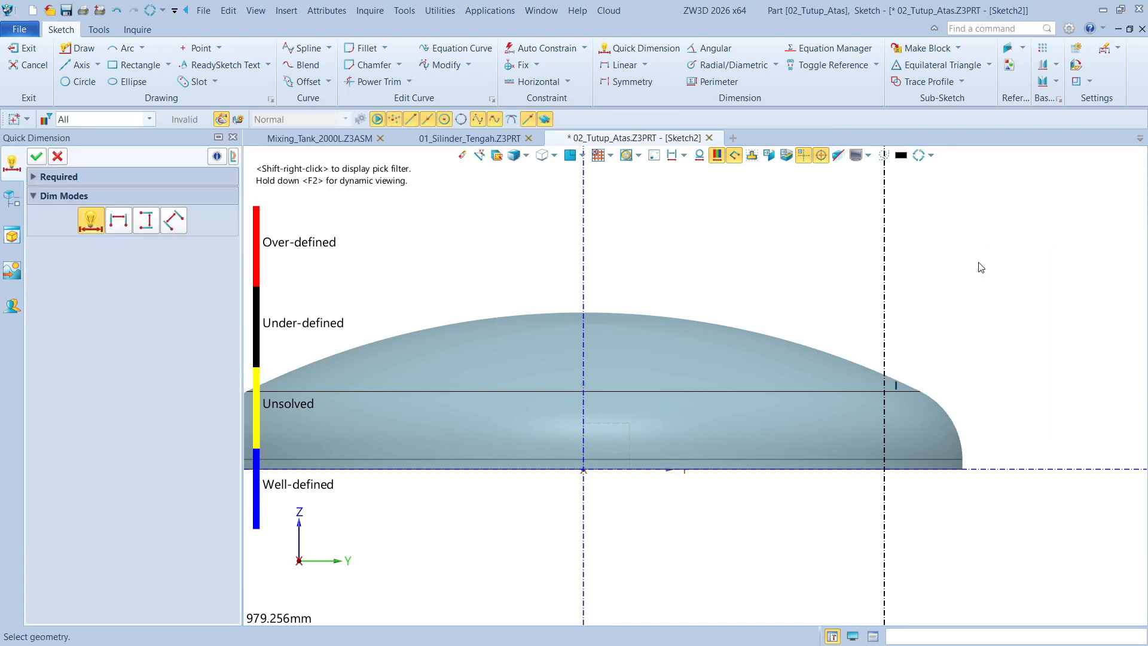
scroll(768, 306, down, 2)
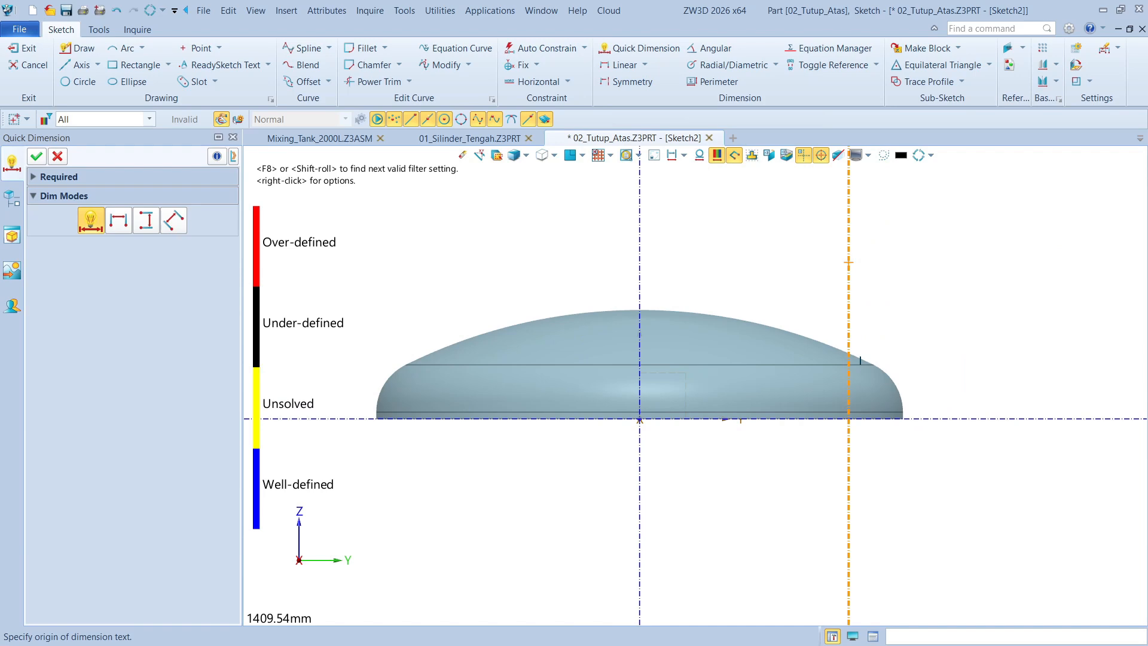
scroll(861, 425, up, 10)
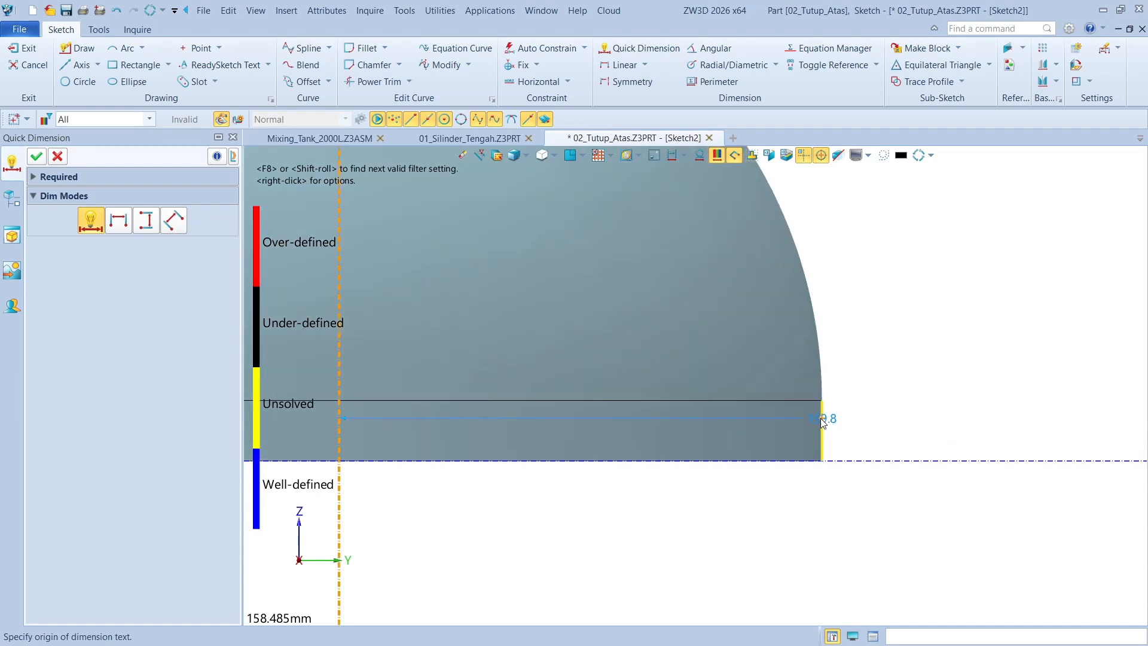
scroll(821, 419, down, 6)
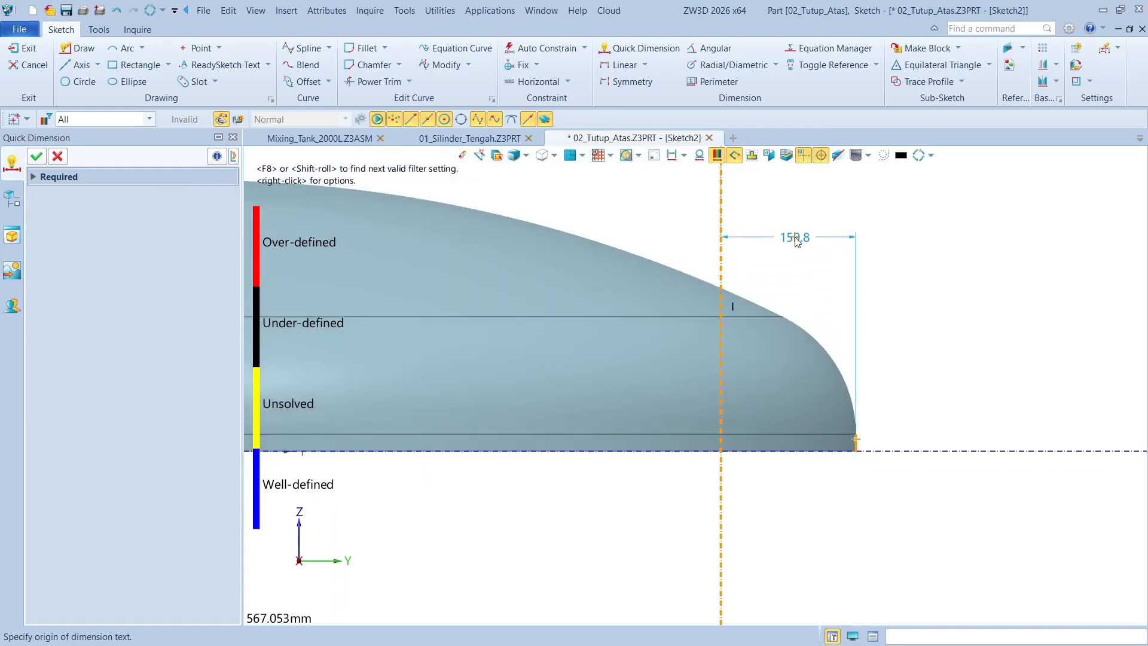
click(797, 235)
text(175)
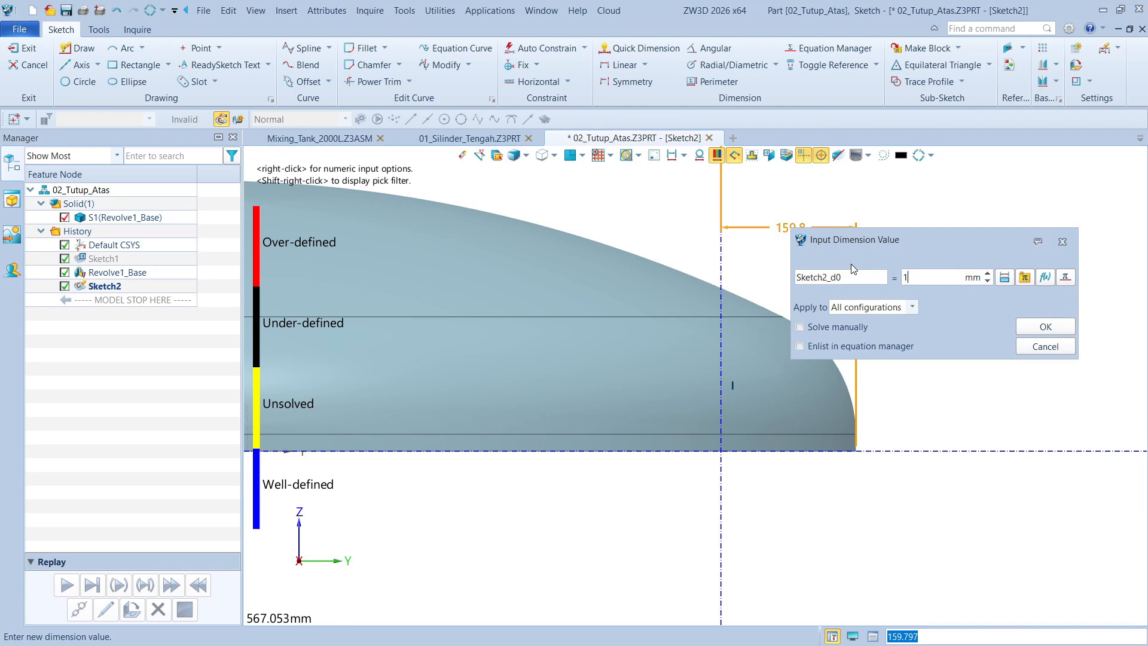
click(1054, 323)
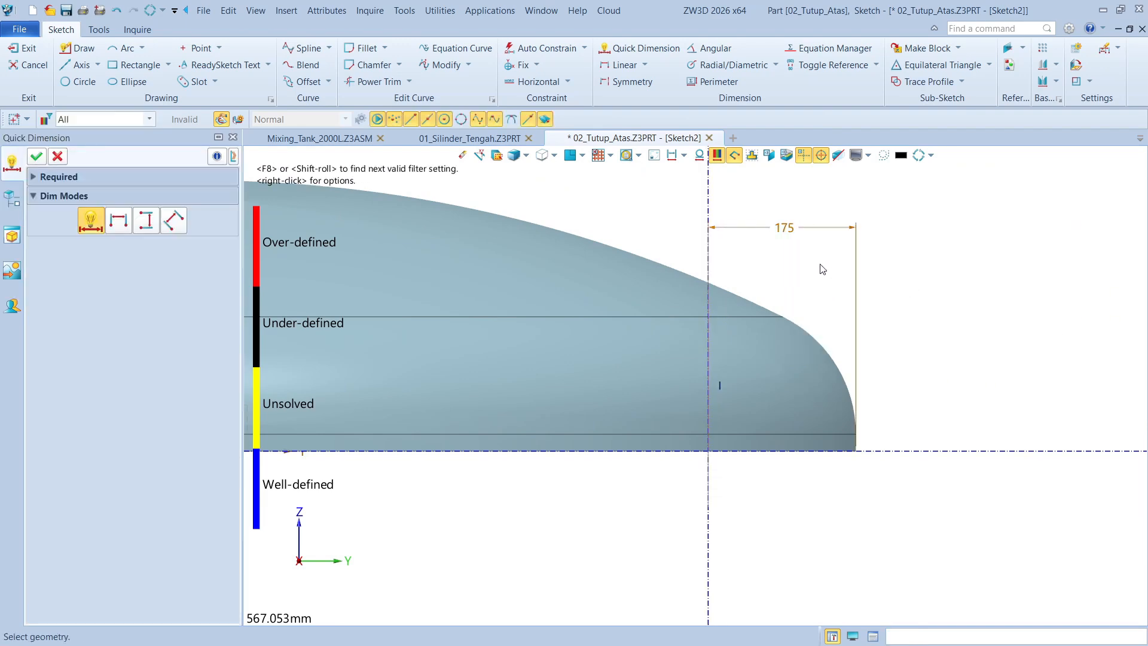
scroll(656, 273, up, 3)
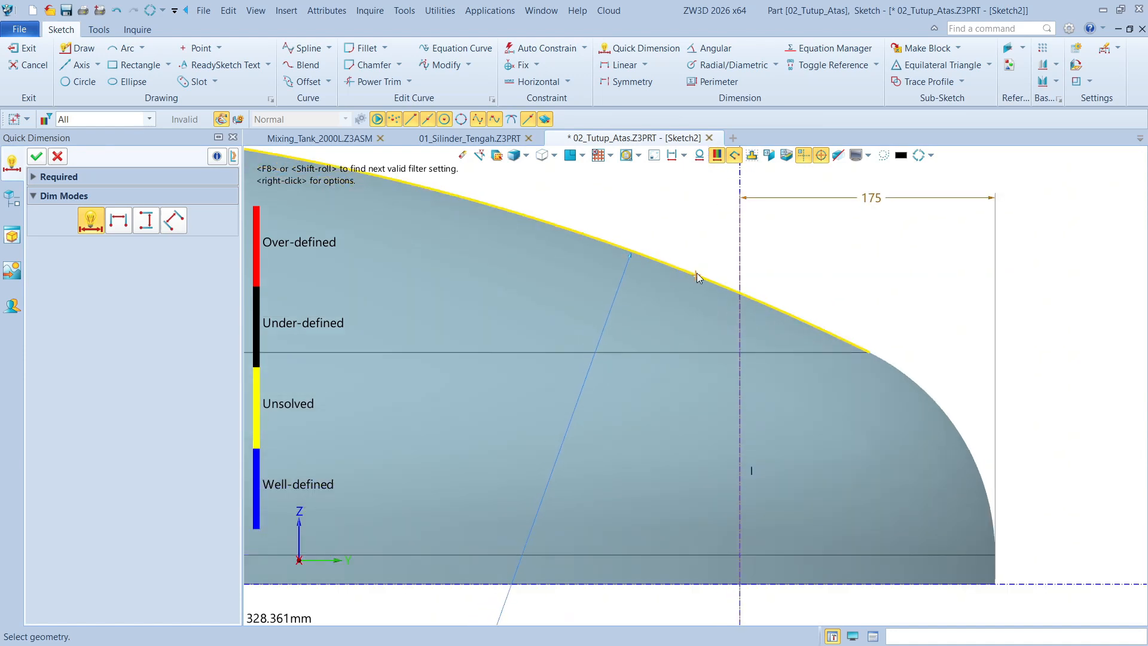
scroll(877, 319, down, 4)
scroll(855, 302, down, 2)
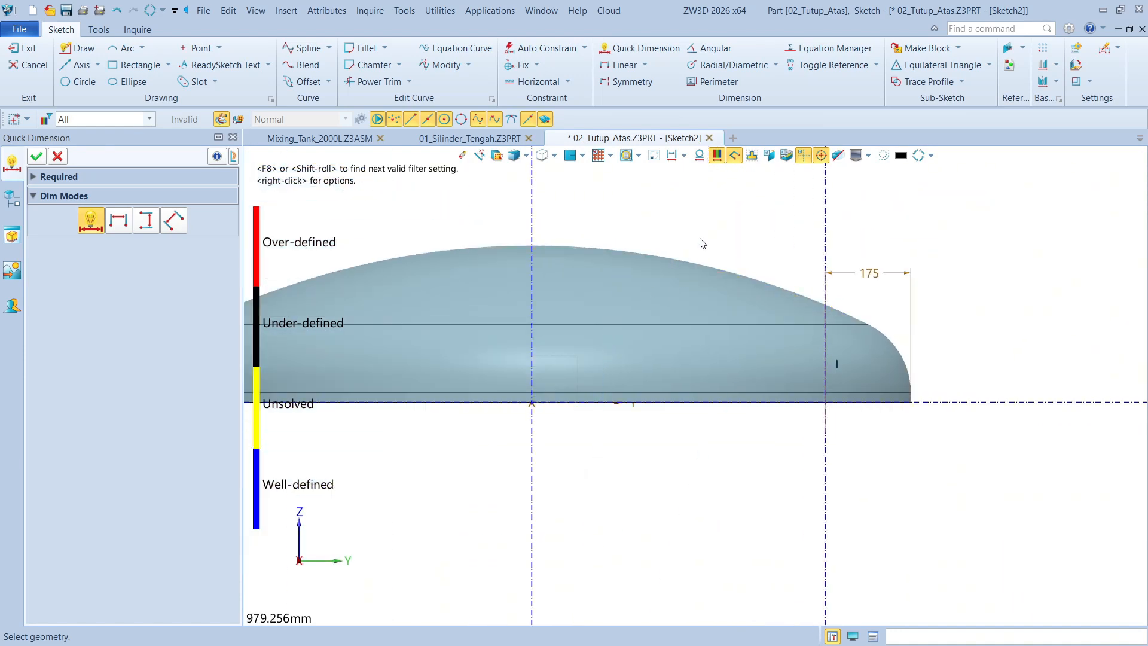
key(Escape)
Draw a horizontal line across the full width of the dome, about 185 mm above the base, and make it construction geometry
middle_drag(723, 247, 841, 283)
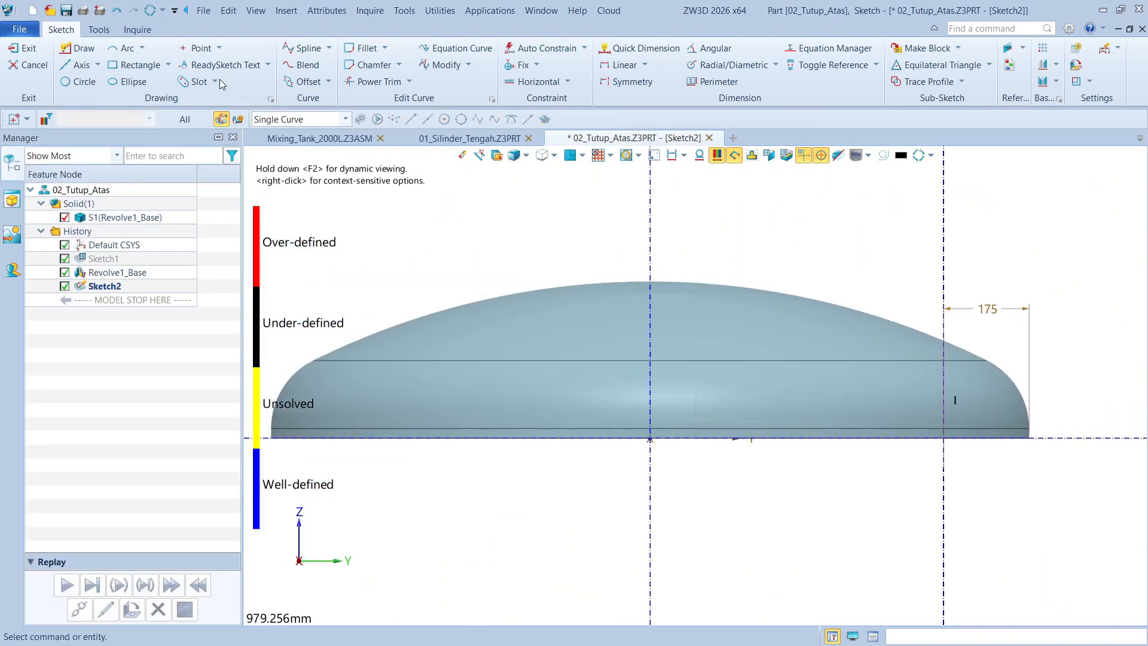
click(66, 53)
scroll(614, 312, down, 1)
click(320, 342)
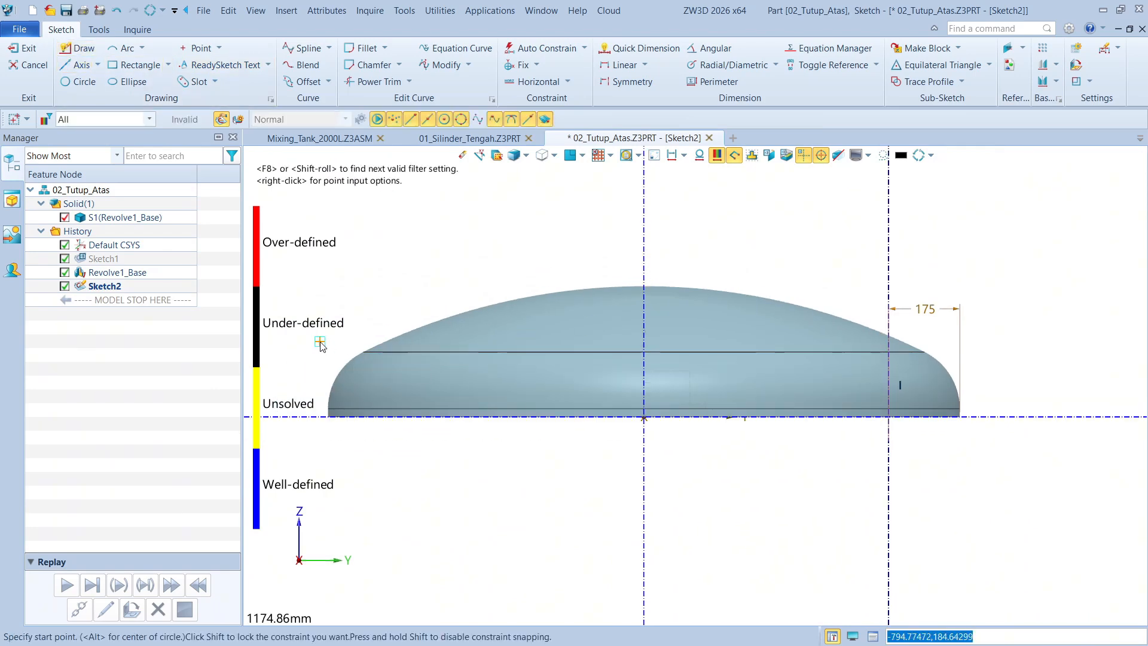
click(967, 342)
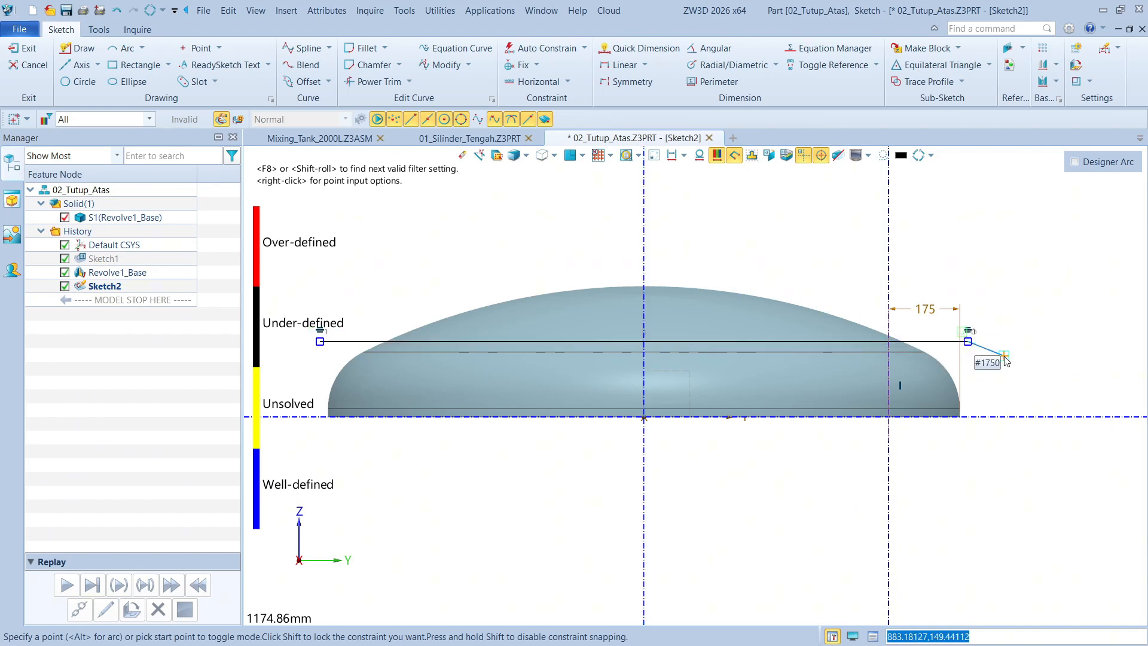
key(Escape)
right_click(936, 349)
key(Escape)
Dimension the height of the horizontal construction line above the horizontal base axis and set it to 160 mm
scroll(937, 347, up, 3)
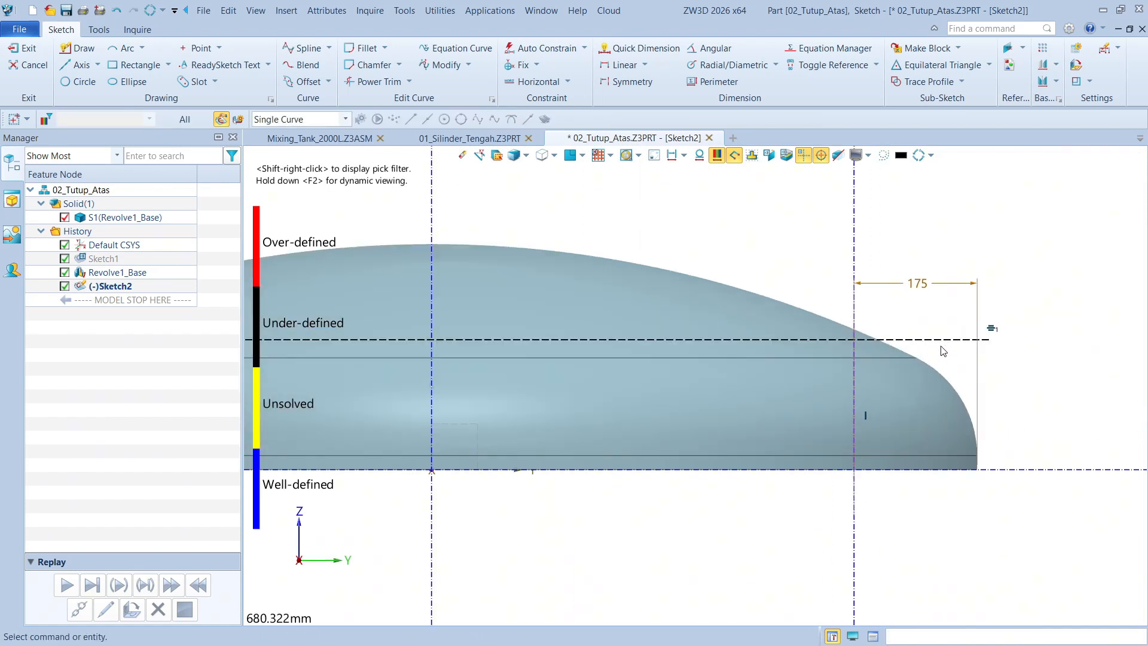
right_click(1012, 348)
click(1029, 330)
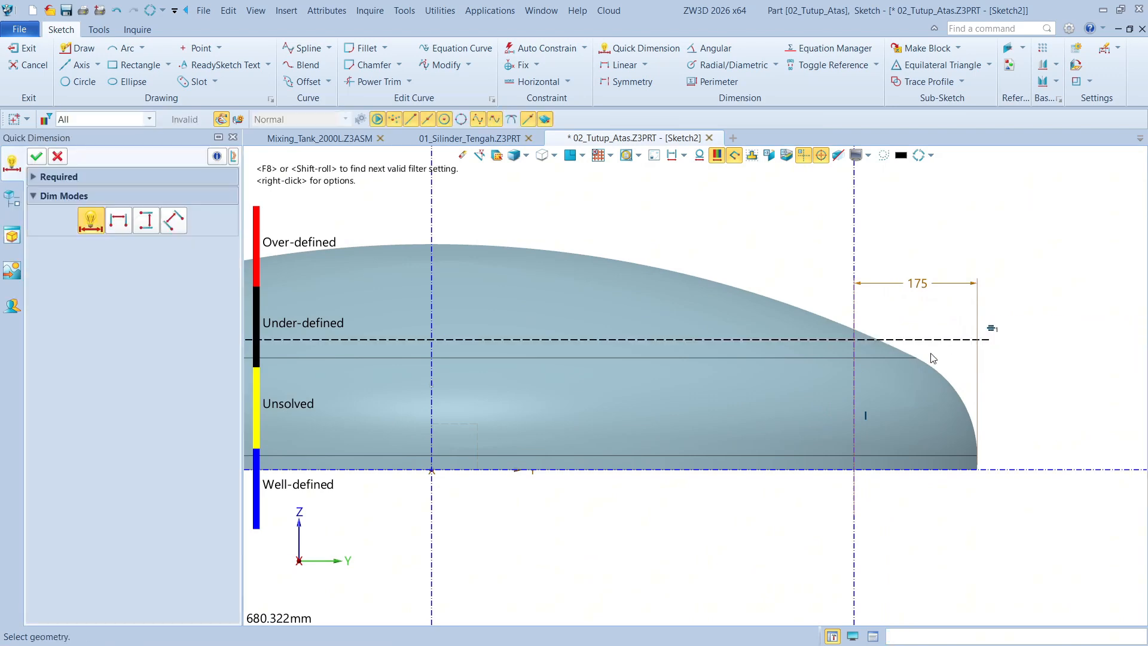
click(946, 349)
click(1045, 468)
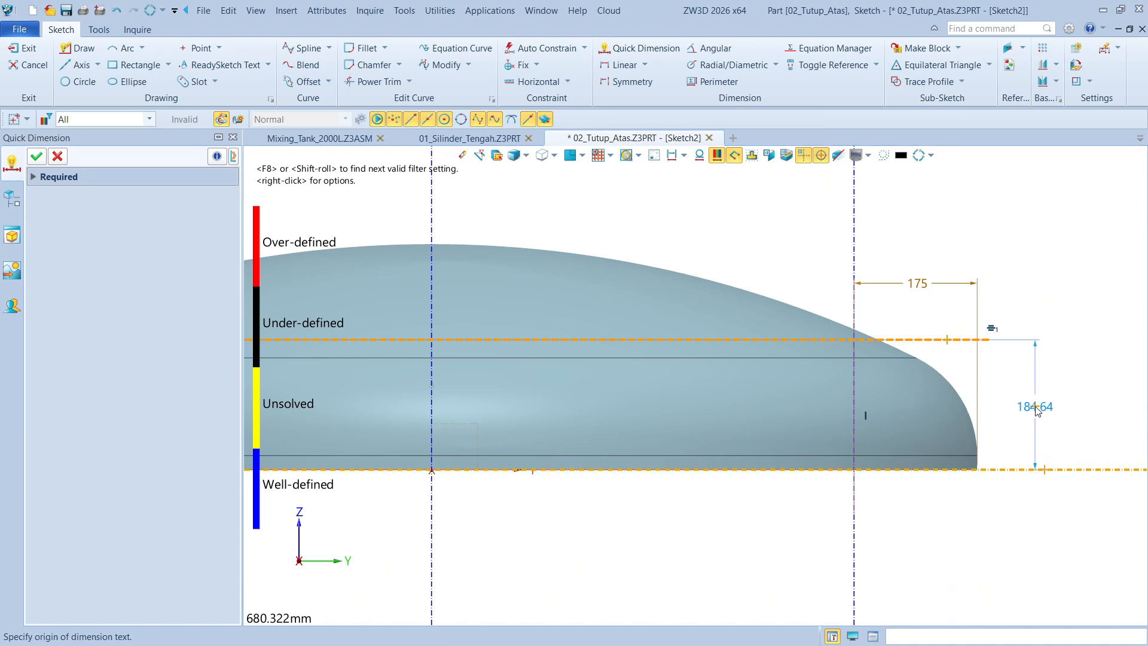
click(1036, 411)
text(160)
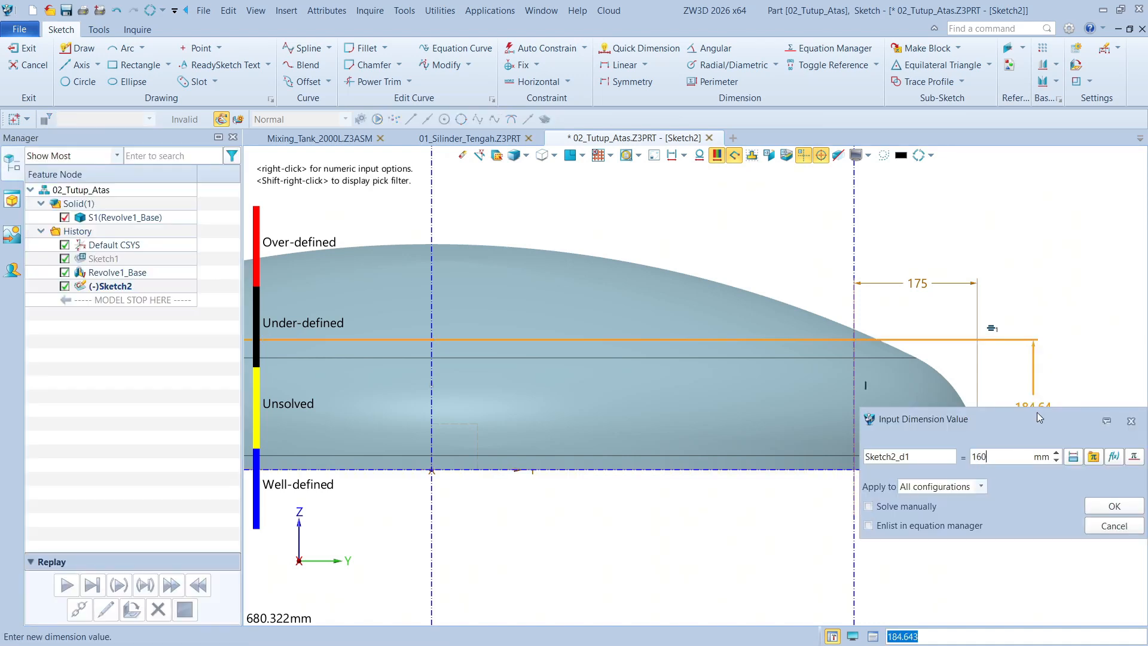
key(Return)
key(Escape)
Sketch a slanted line from the horizontal construction line near the dome's shoulder, rising about 92 mm and leaning towards the 175 mm axis
scroll(951, 355, up, 4)
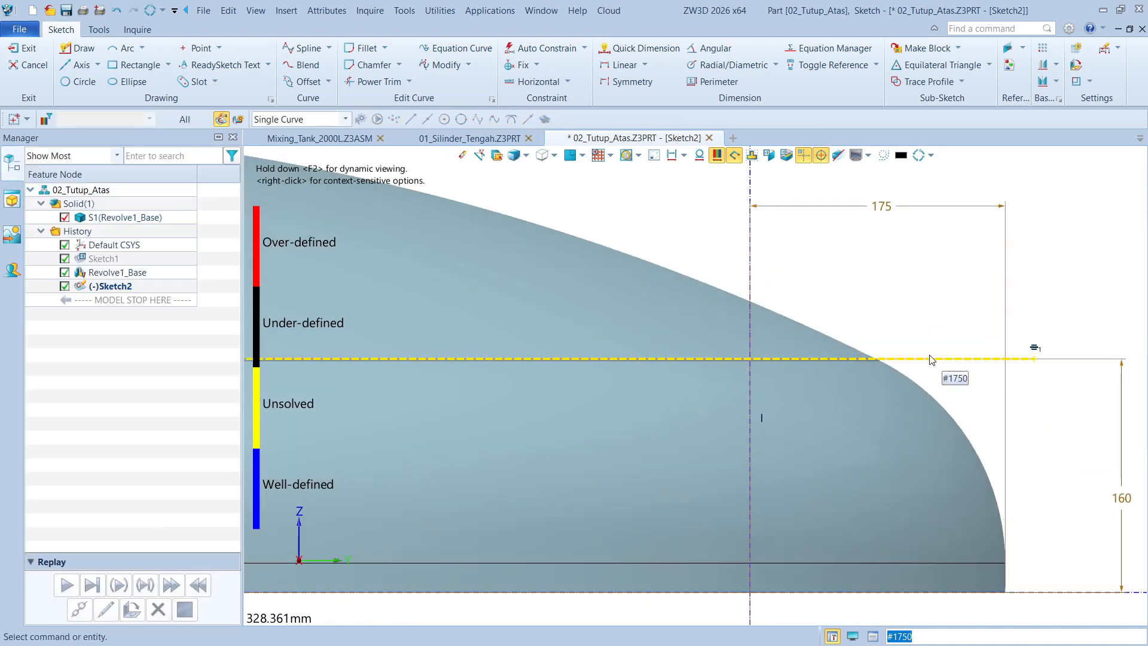
scroll(925, 348, up, 2)
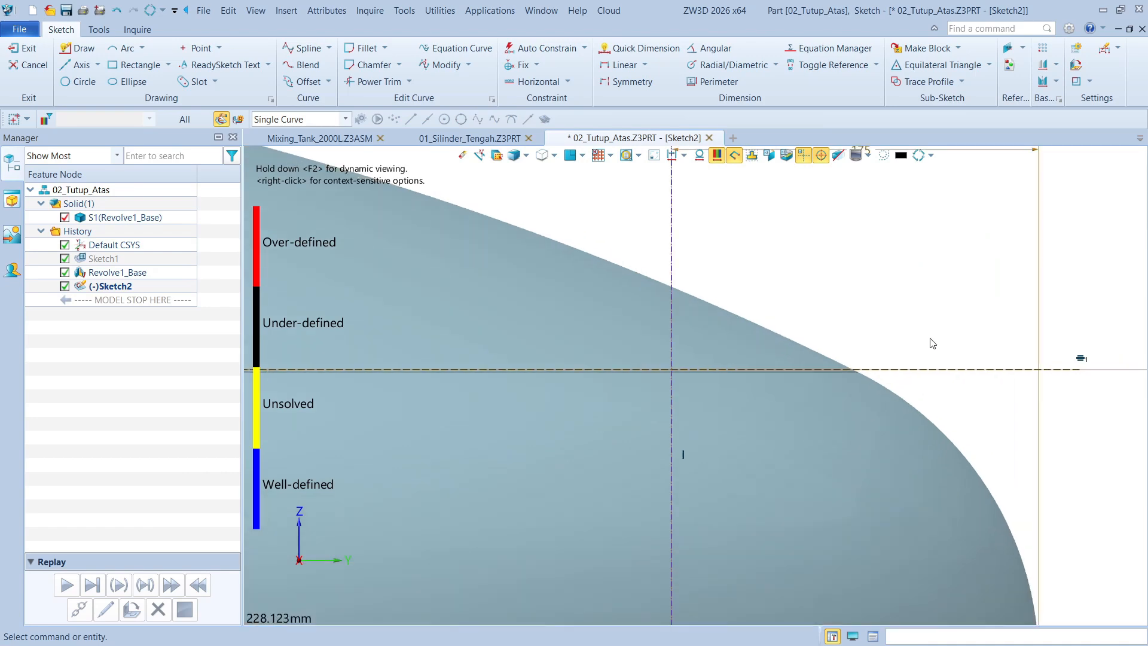
middle_drag(933, 347, 887, 333)
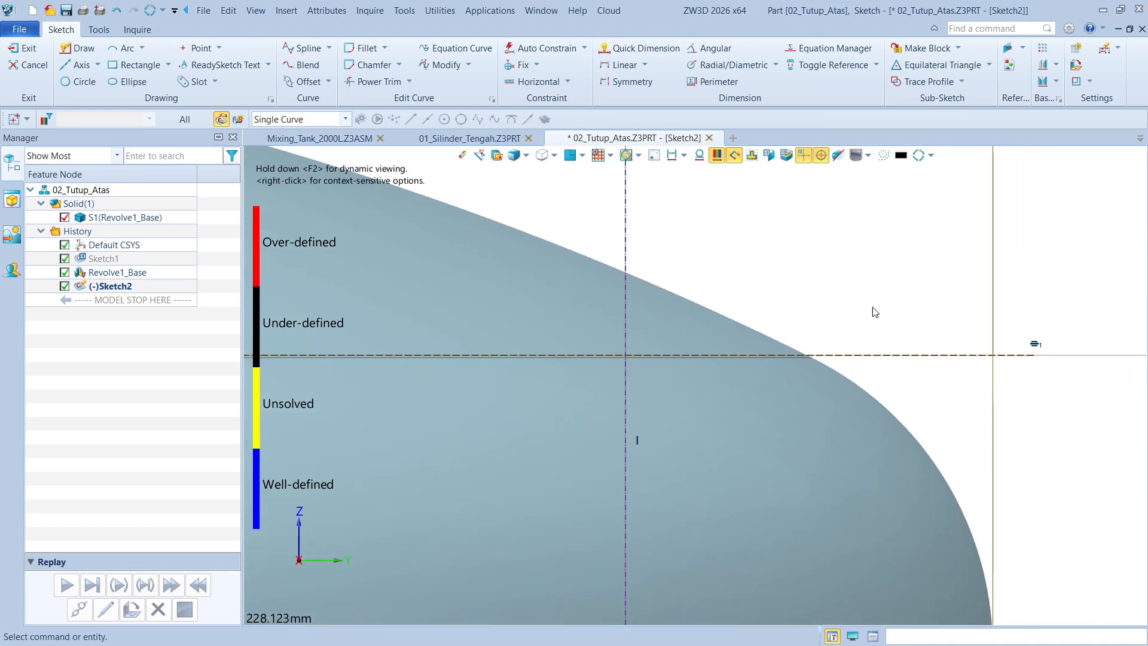
click(78, 47)
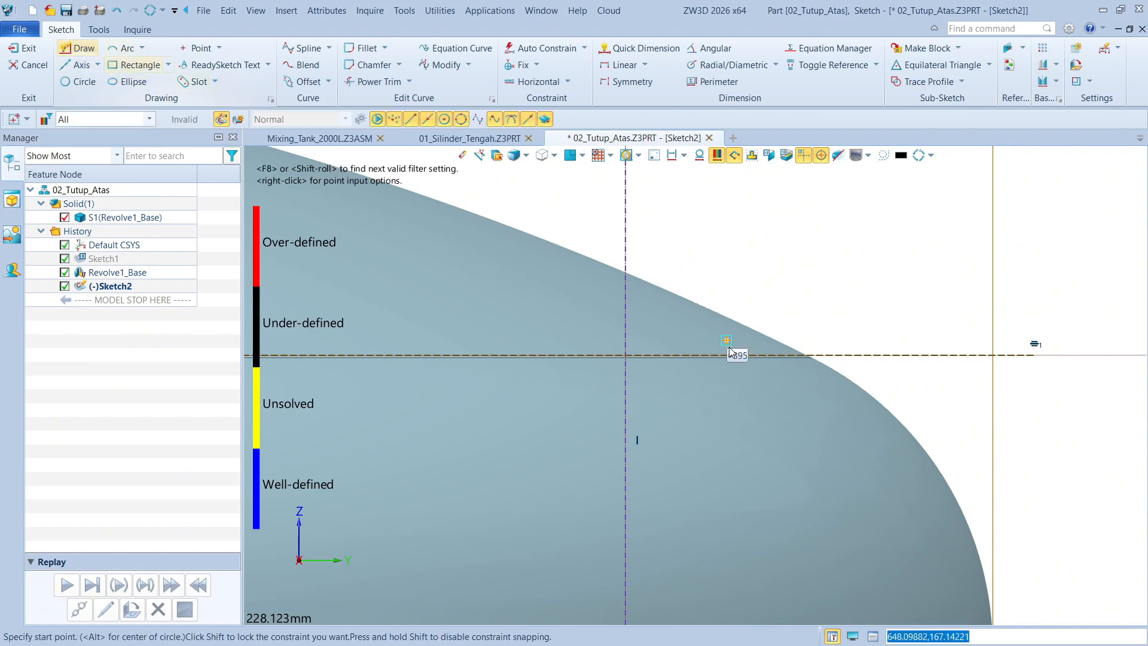
scroll(840, 355, down, 2)
click(843, 353)
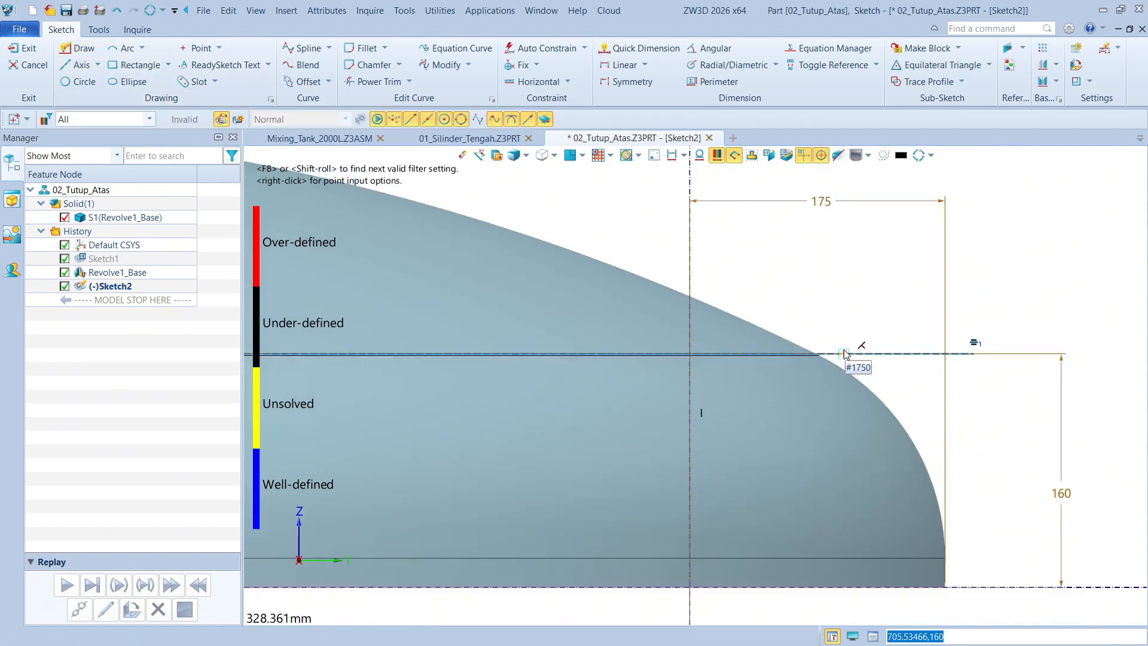
click(788, 219)
key(Escape)
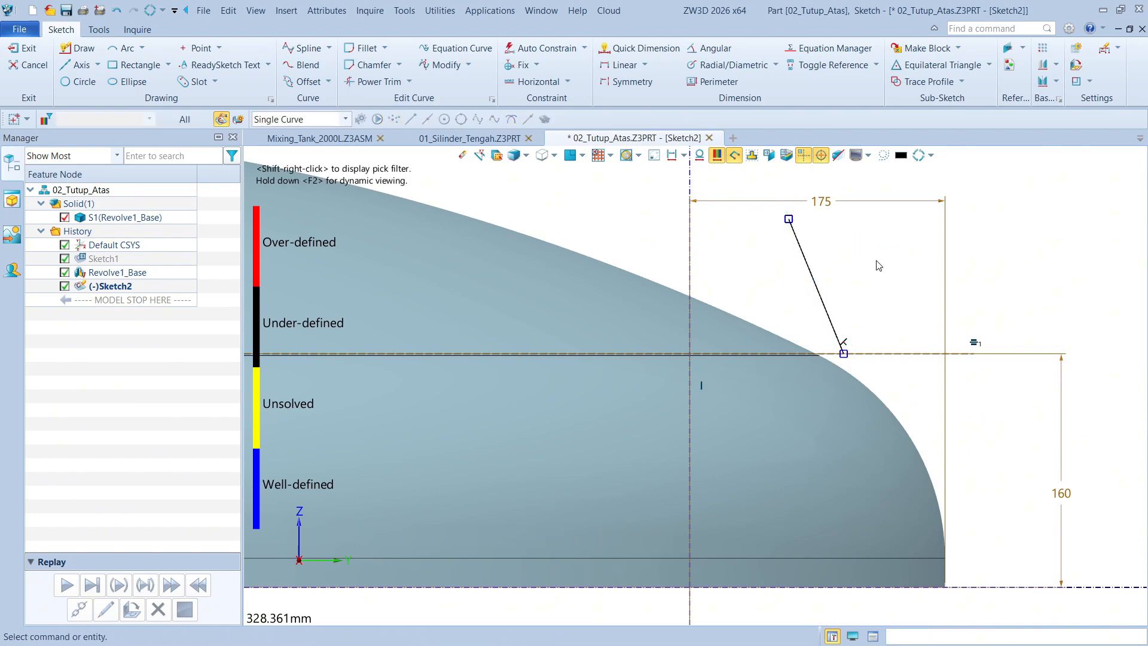
Set the horizontal distance from the offset vertical construction axis to the slanted line's lower endpoint to 80 mm
scroll(733, 339, up, 2)
right_click(937, 295)
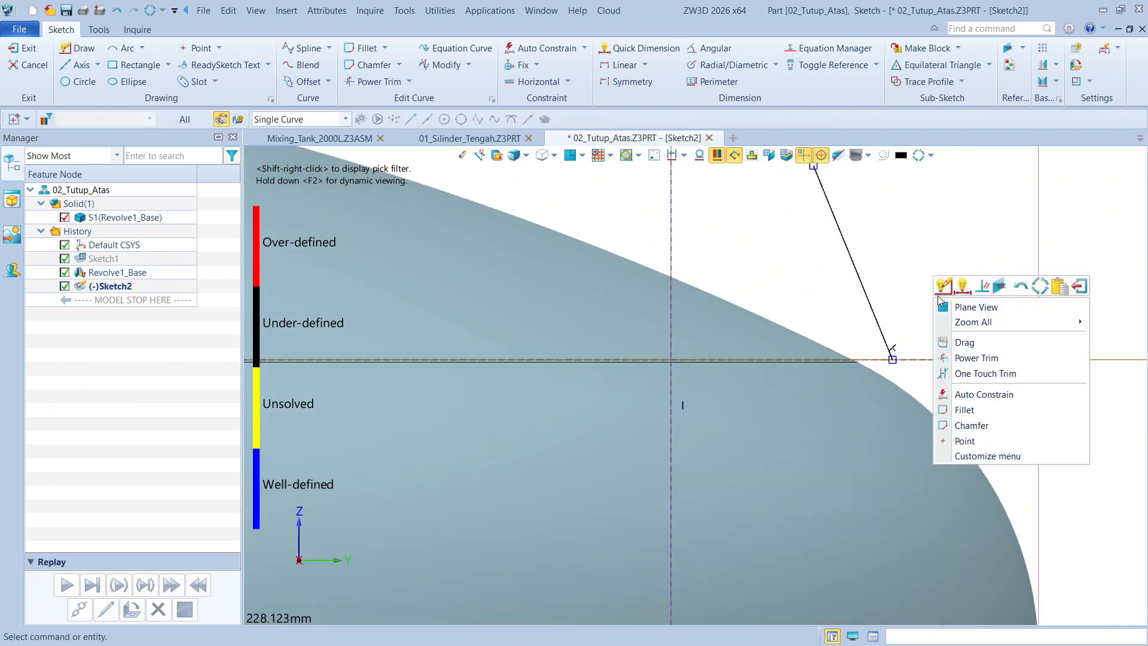
click(960, 289)
click(893, 362)
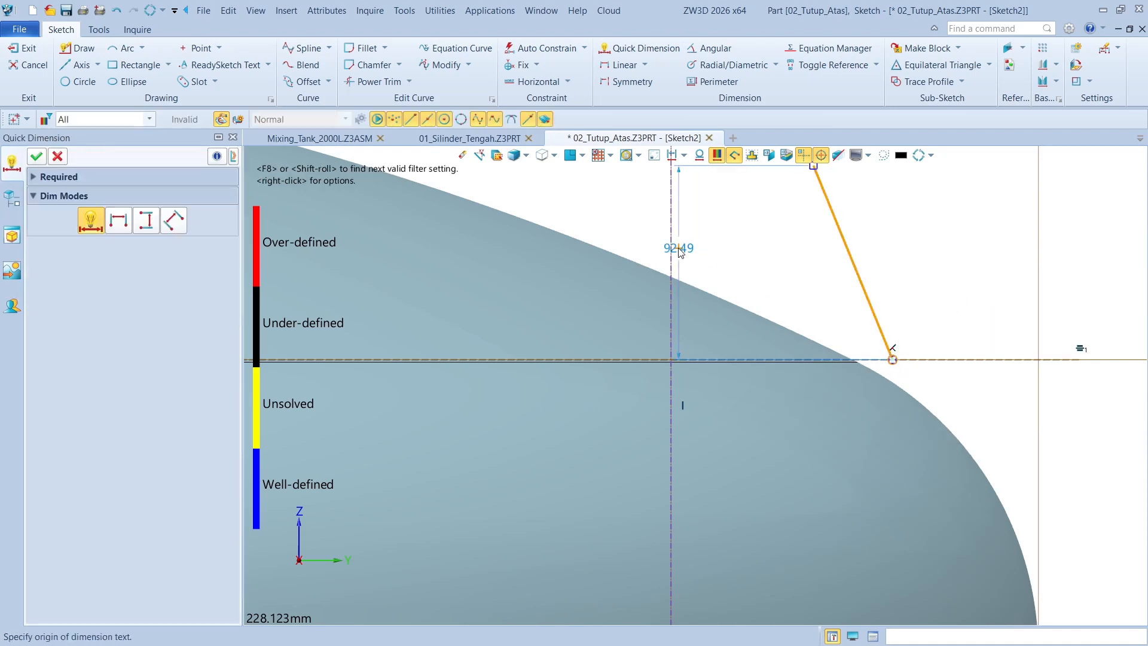
click(671, 234)
scroll(777, 351, down, 4)
scroll(773, 388, up, 2)
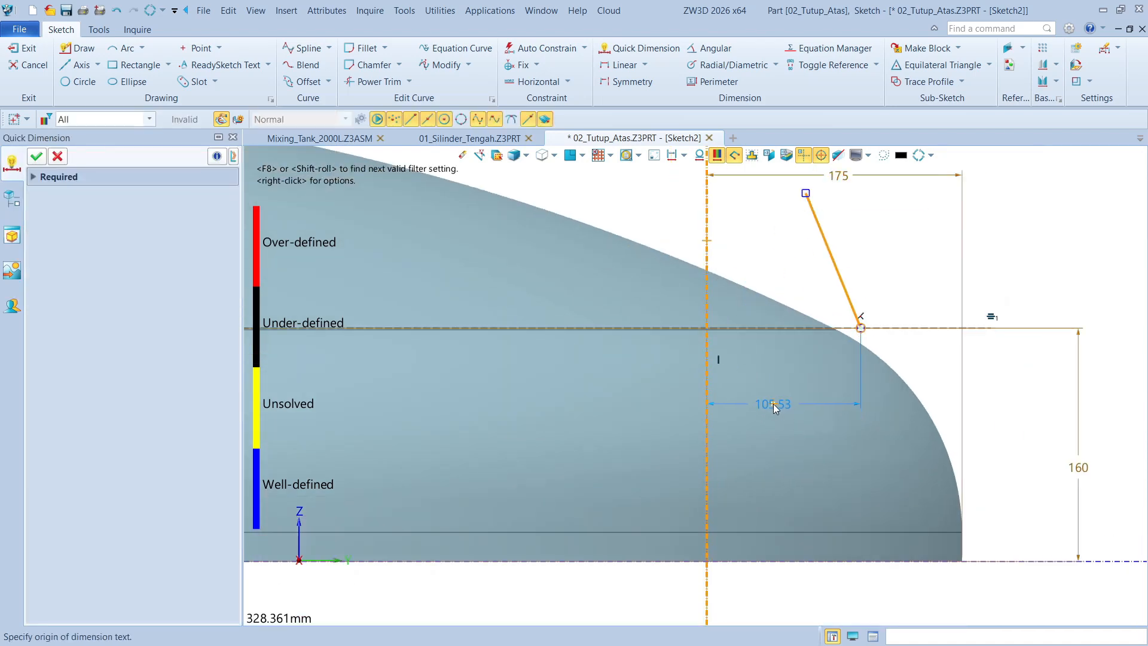
click(798, 414)
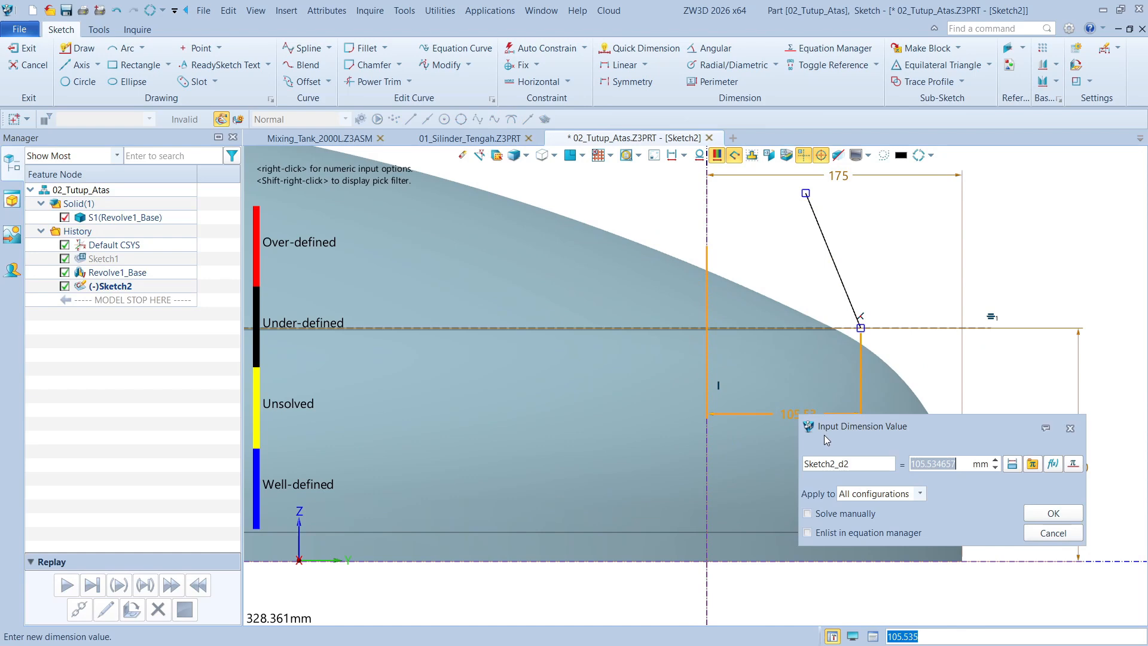
text(80)
key(Return)
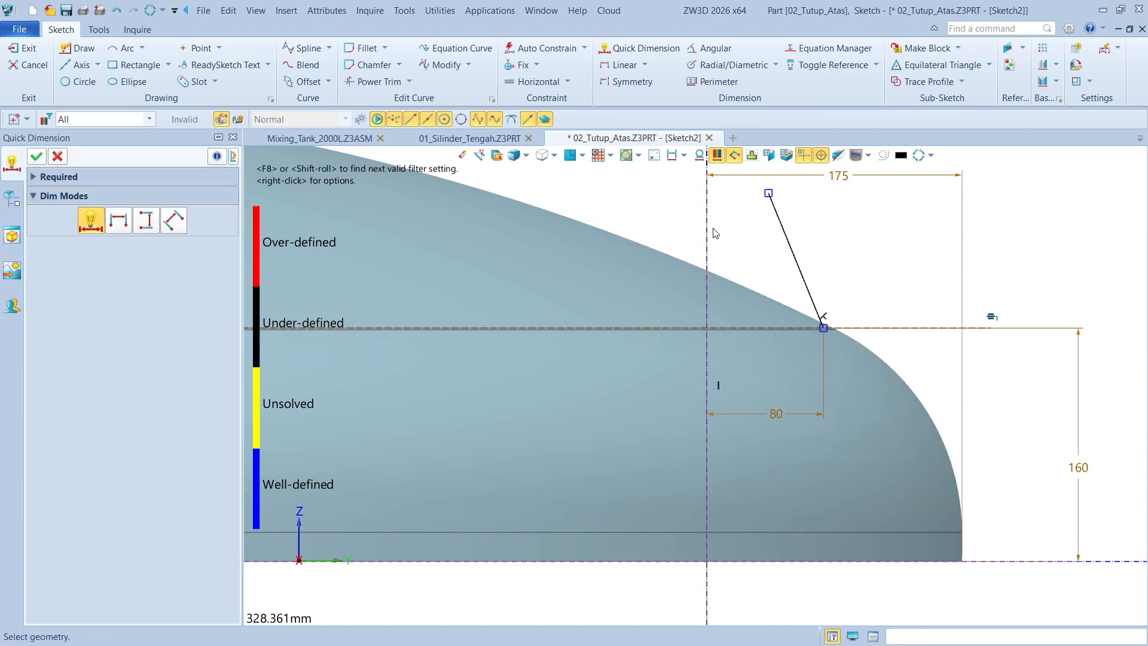
Dimension the horizontal distance from the offset vertical construction axis to the slanted line's upper endpoint, keeping its drawn value
scroll(706, 173, up, 3)
click(812, 209)
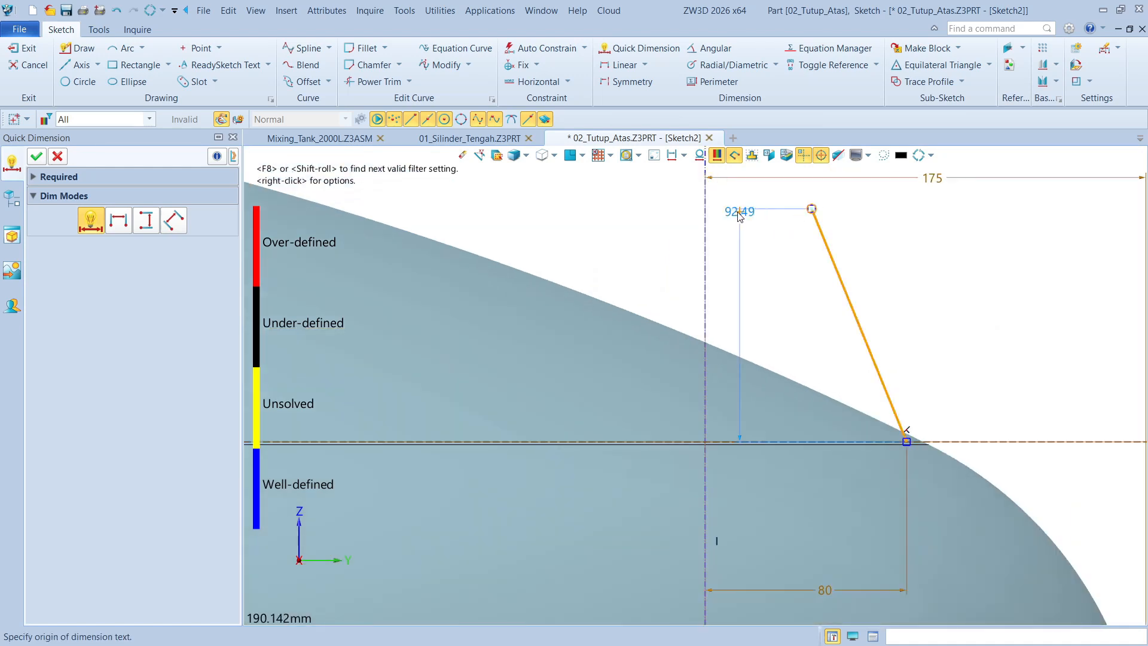
click(709, 218)
click(753, 276)
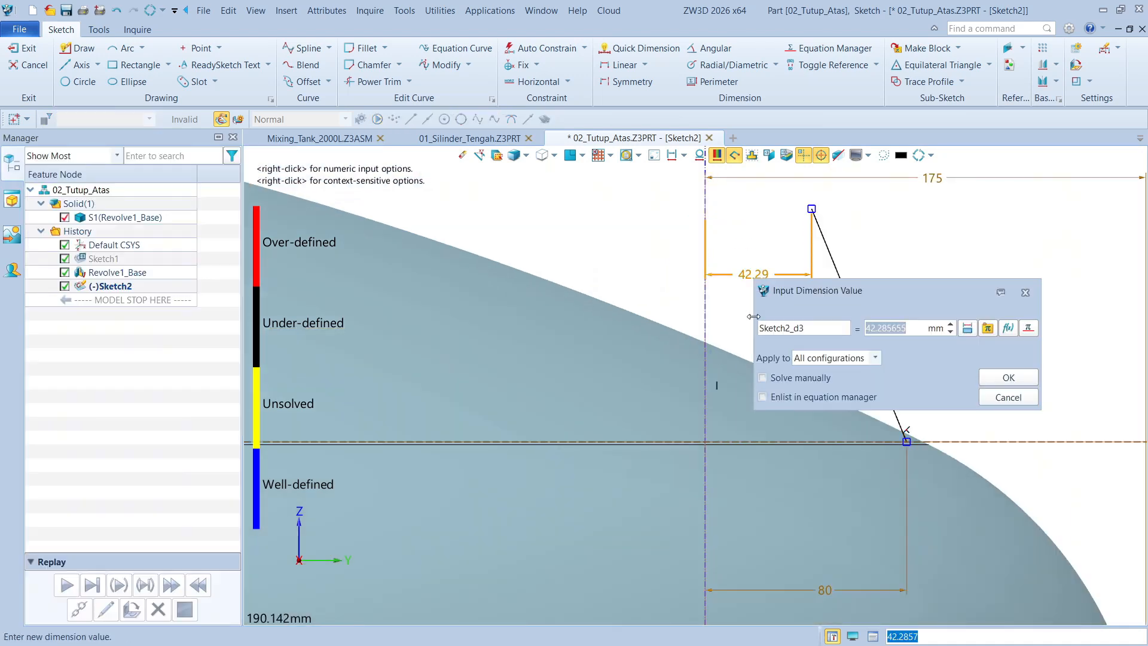
key(Return)
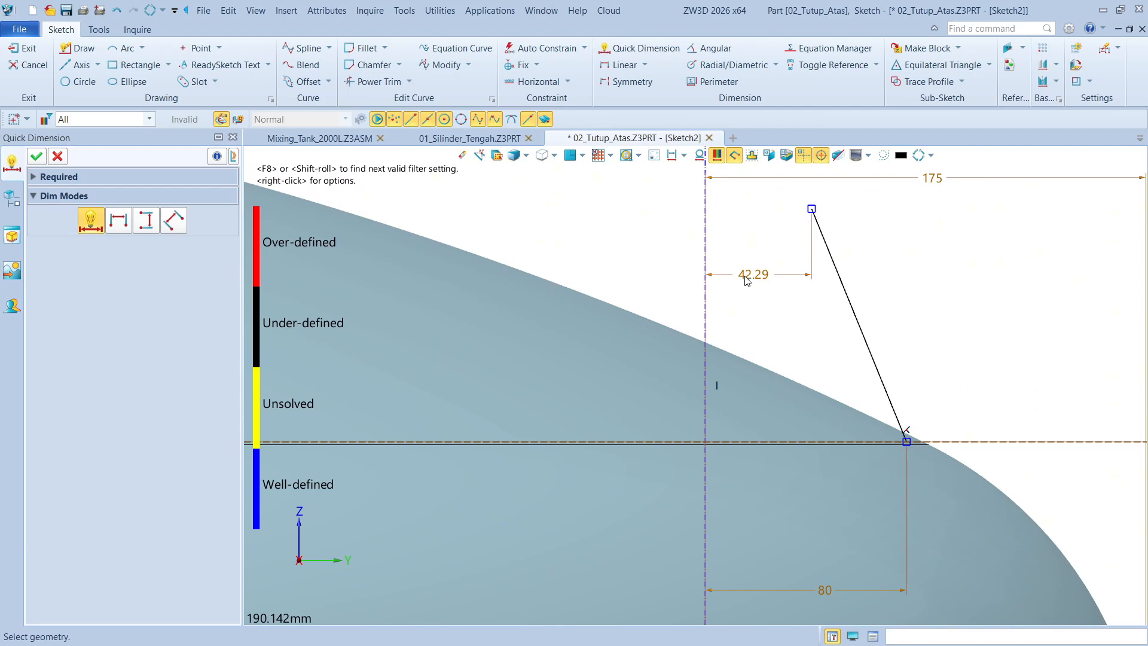
key(ctrl+a)
key(Escape)
scroll(897, 361, up, 11)
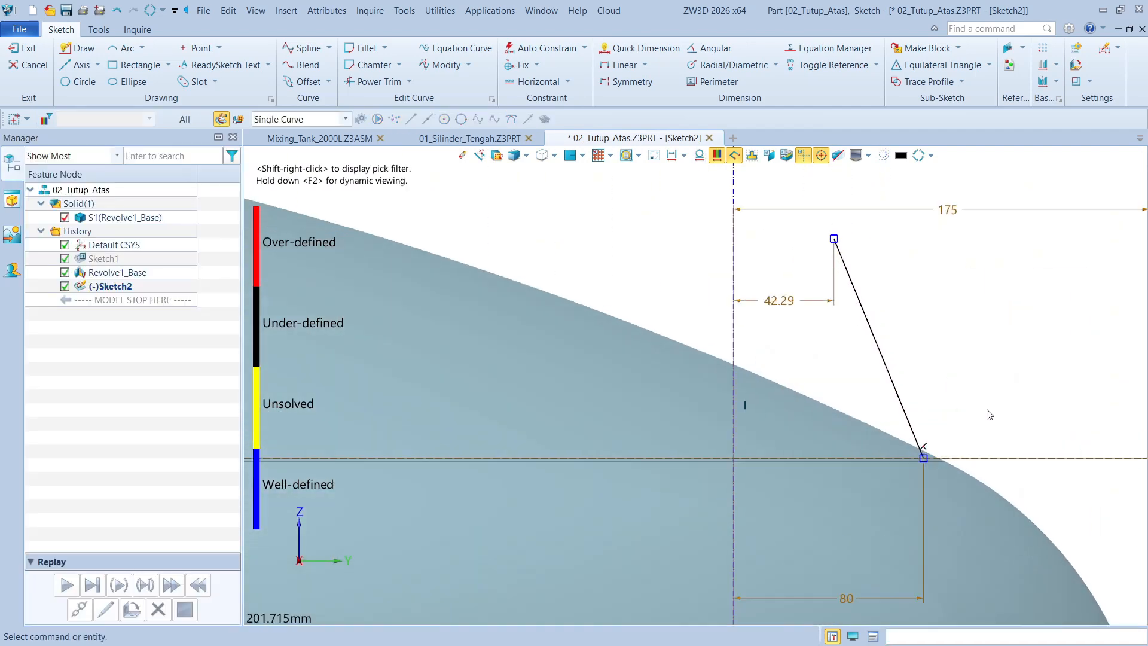
Set the horizontal distance from the offset vertical construction axis to the slanted line's upper endpoint to 35 mm
scroll(989, 414, up, 3)
scroll(777, 317, down, 1)
double_click(589, 215)
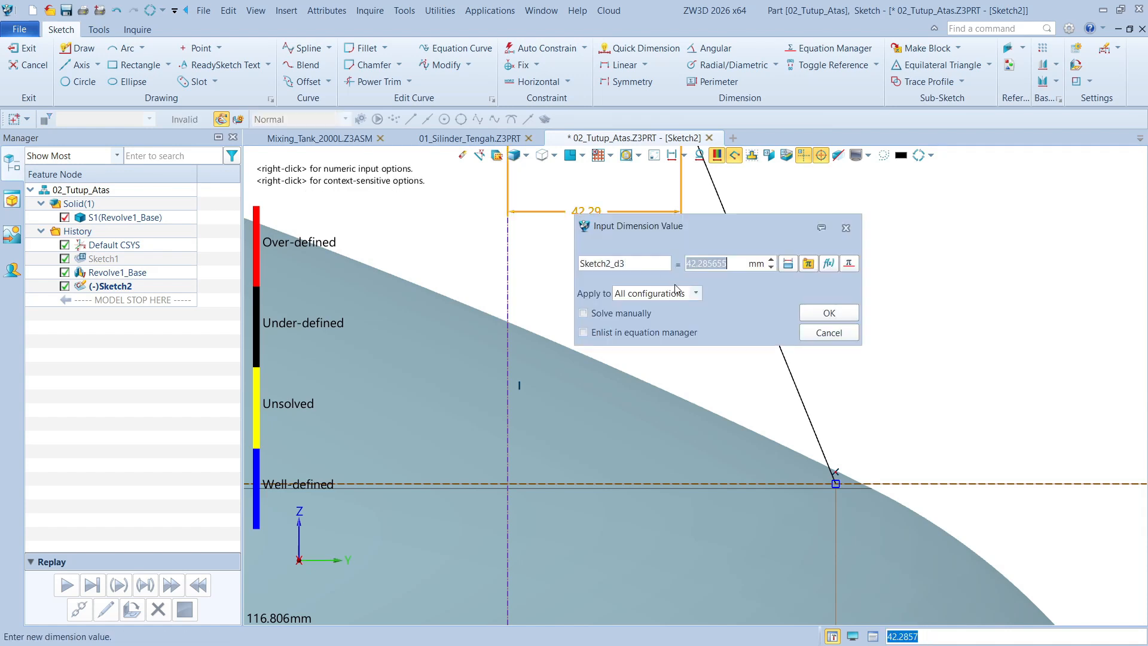
text(35)
click(828, 313)
scroll(628, 314, down, 2)
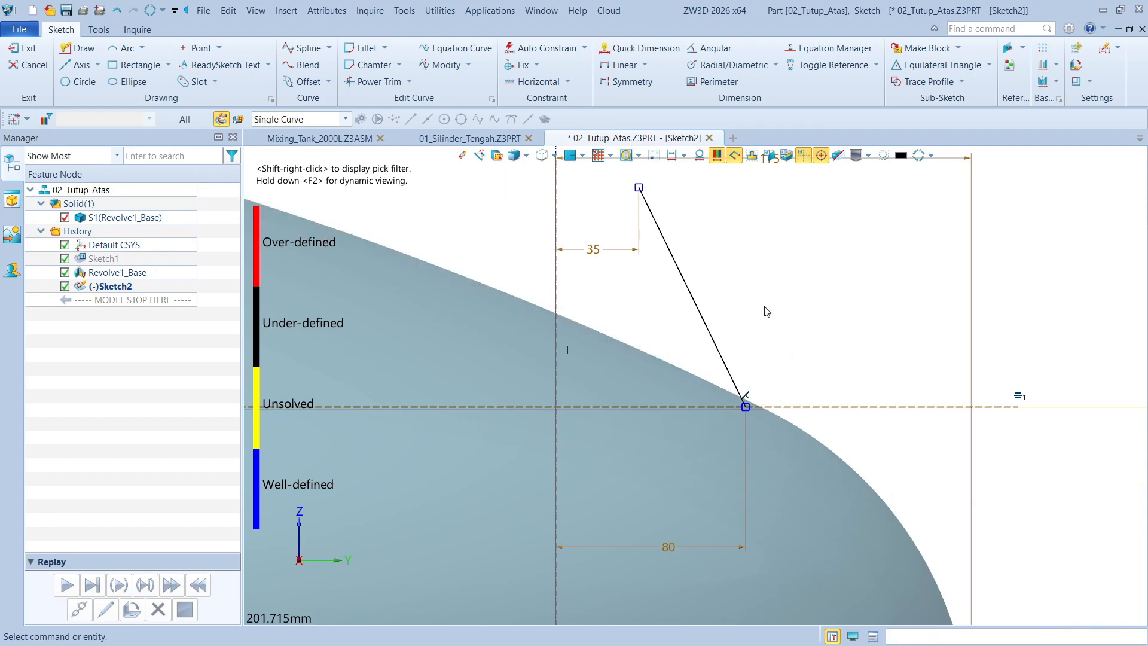
Dimension the height of the slanted line's upper endpoint above the horizontal base axis and set it to 240 mm
scroll(816, 313, down, 2)
right_click(832, 280)
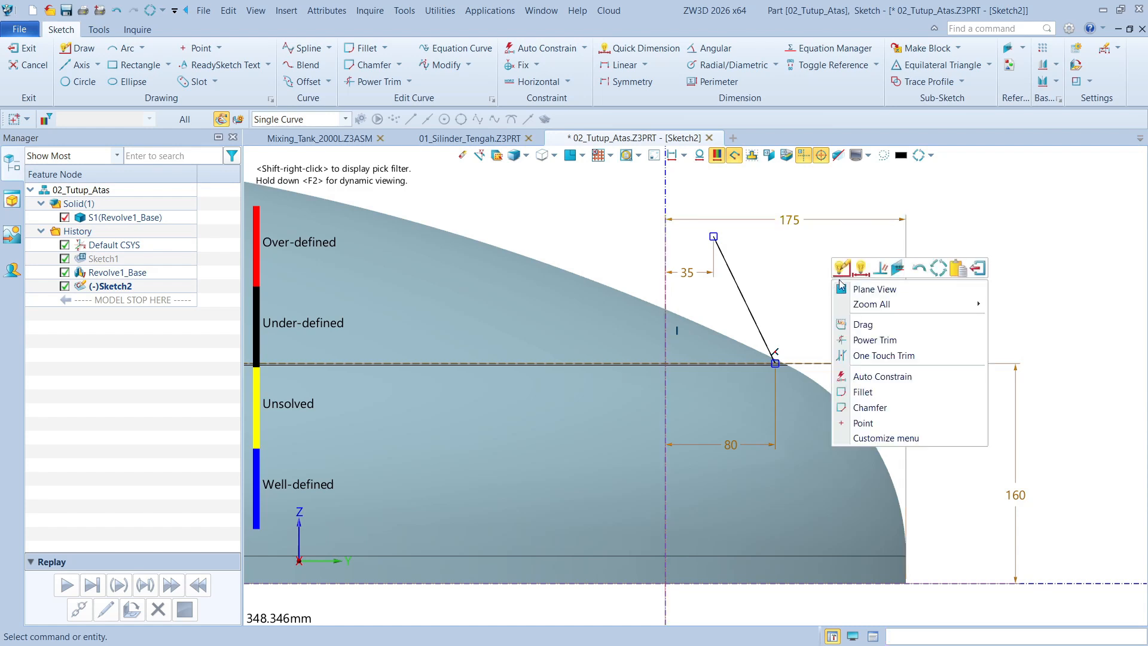
click(861, 269)
click(714, 236)
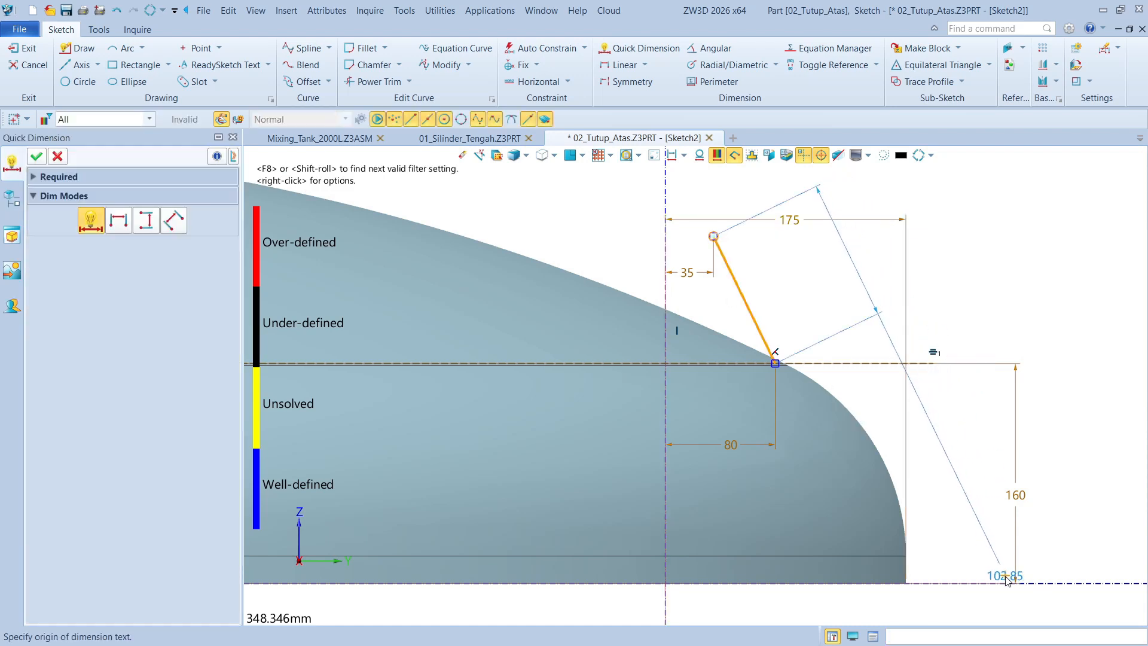
click(1066, 362)
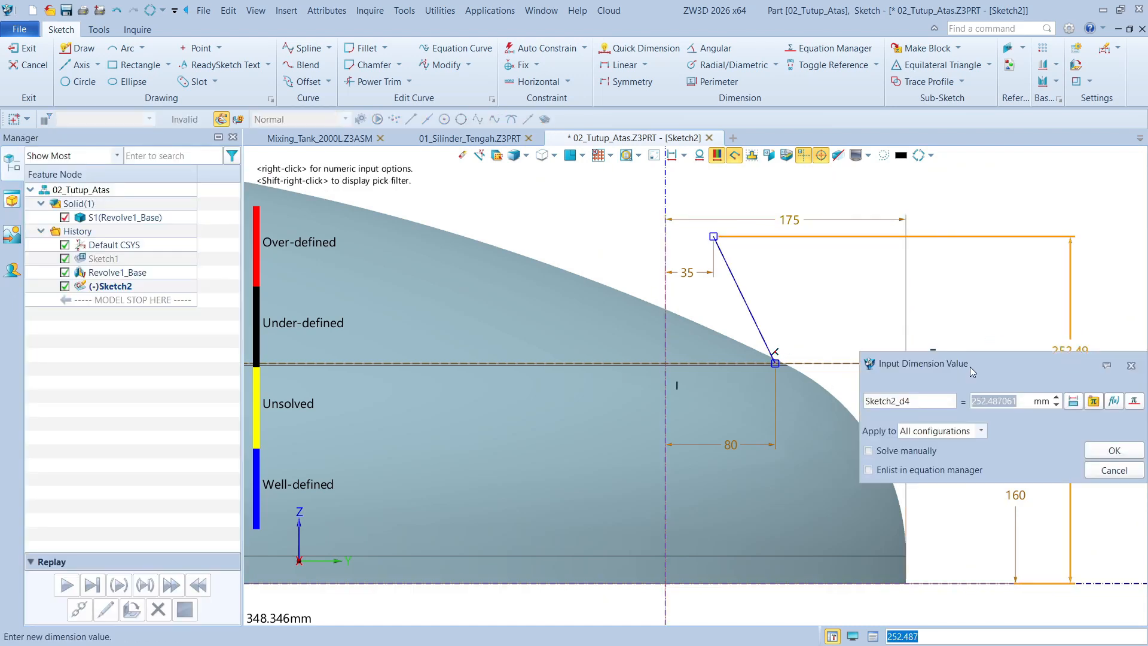
text(240)
key(Return)
key(Escape)
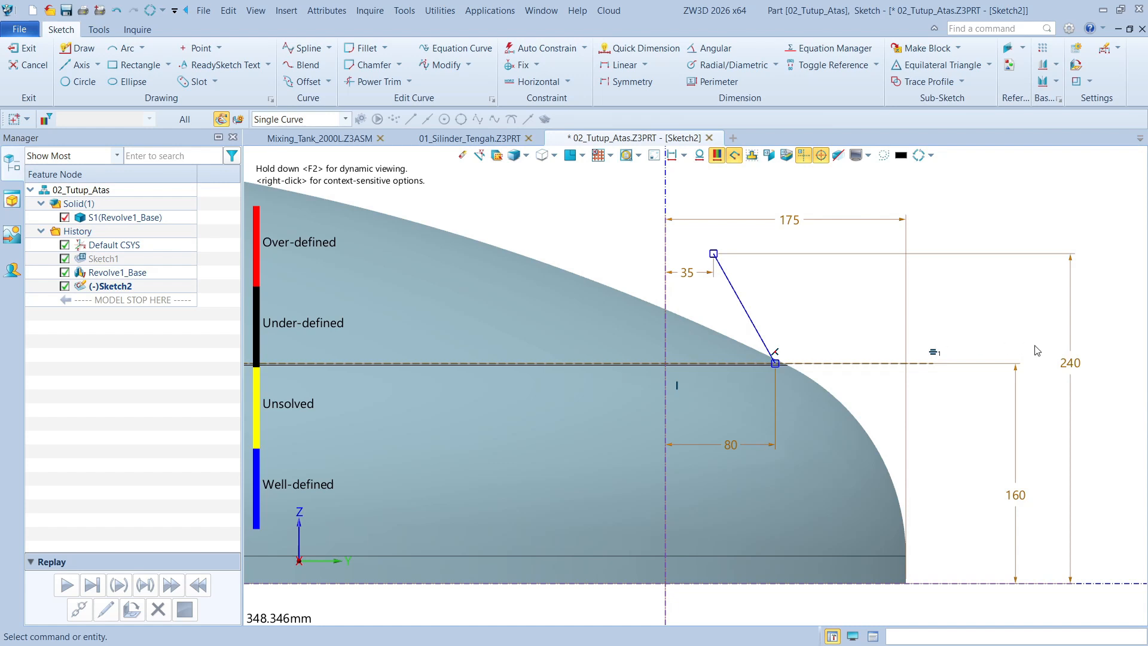
Delete the 240 mm height dimension of the slanted line's upper endpoint
scroll(818, 336, up, 1)
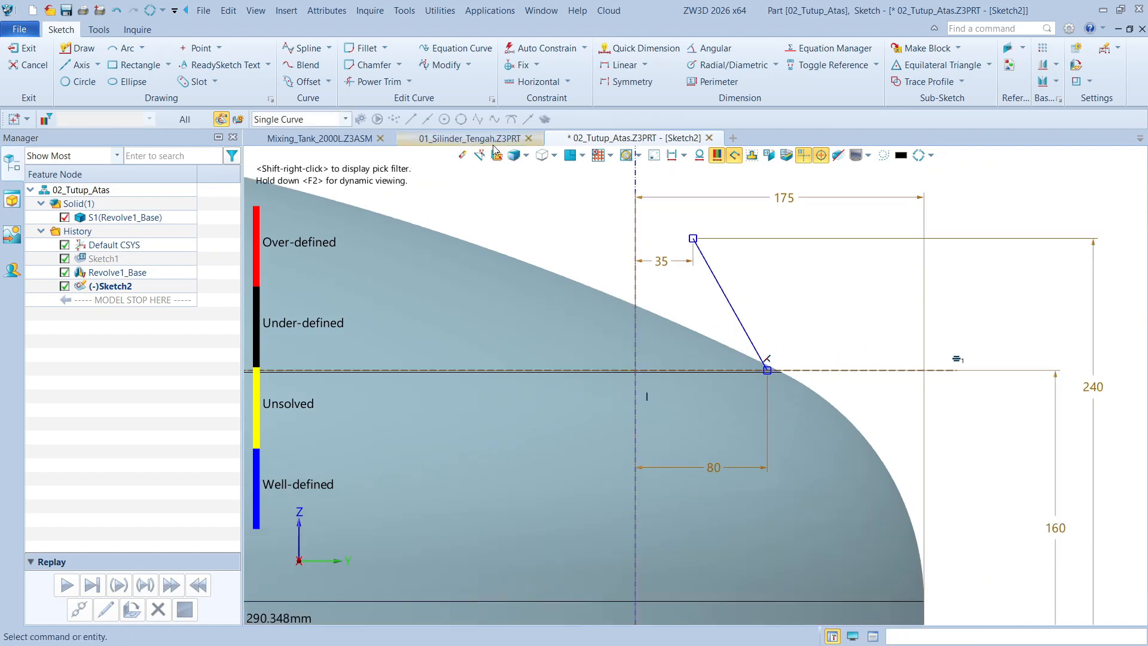
click(1096, 361)
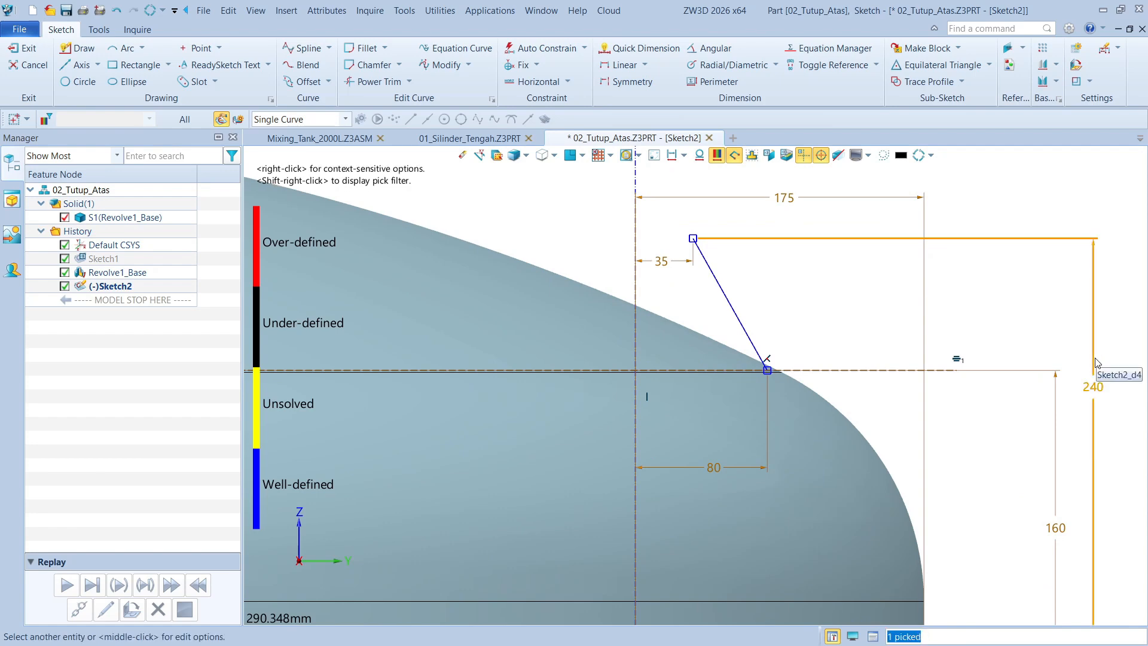
key(Delete)
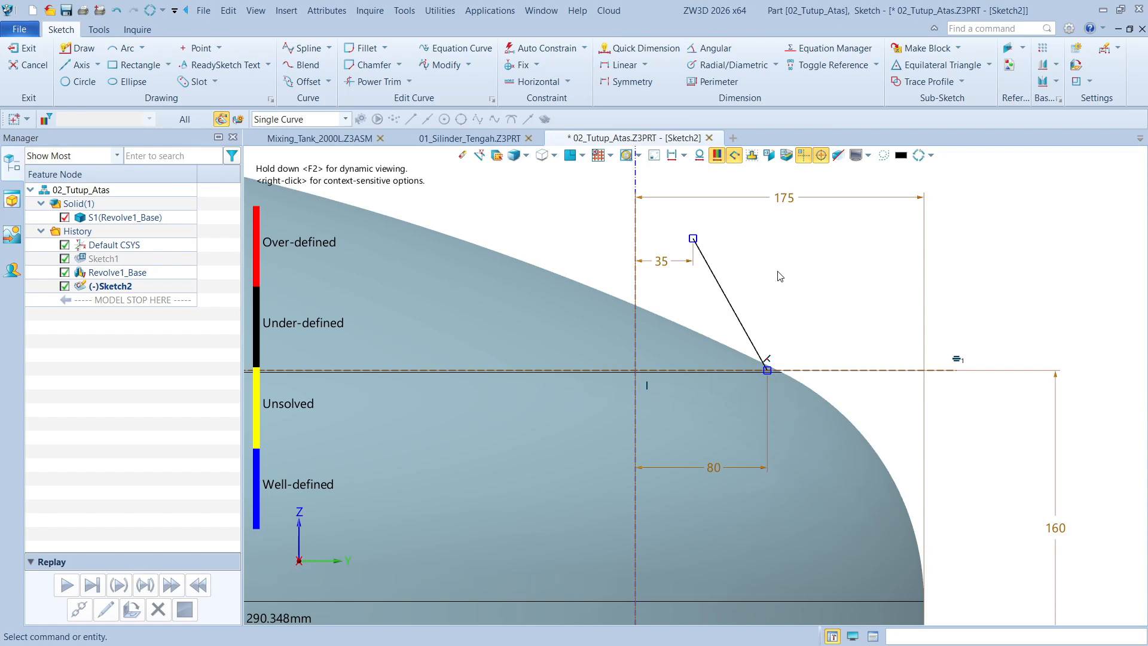
Dimension the slanted line's upper endpoint vertically from the horizontal construction line, accepting 80 mm, and exit the sketch
right_click(778, 272)
click(789, 257)
click(690, 238)
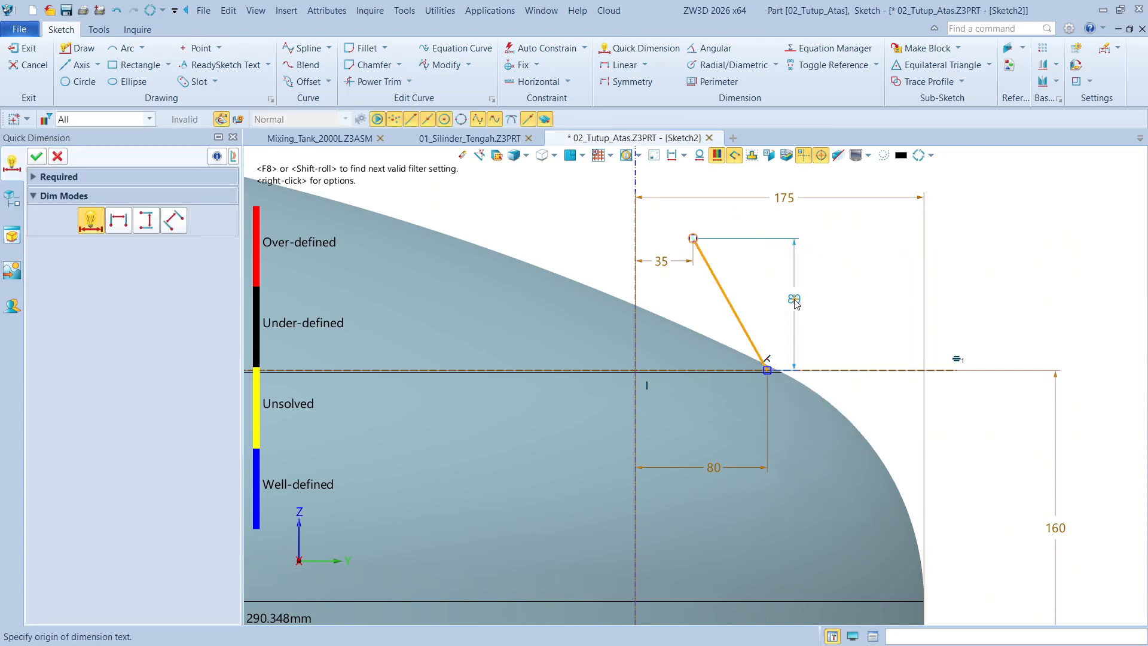
click(840, 307)
click(1094, 402)
scroll(836, 336, down, 2)
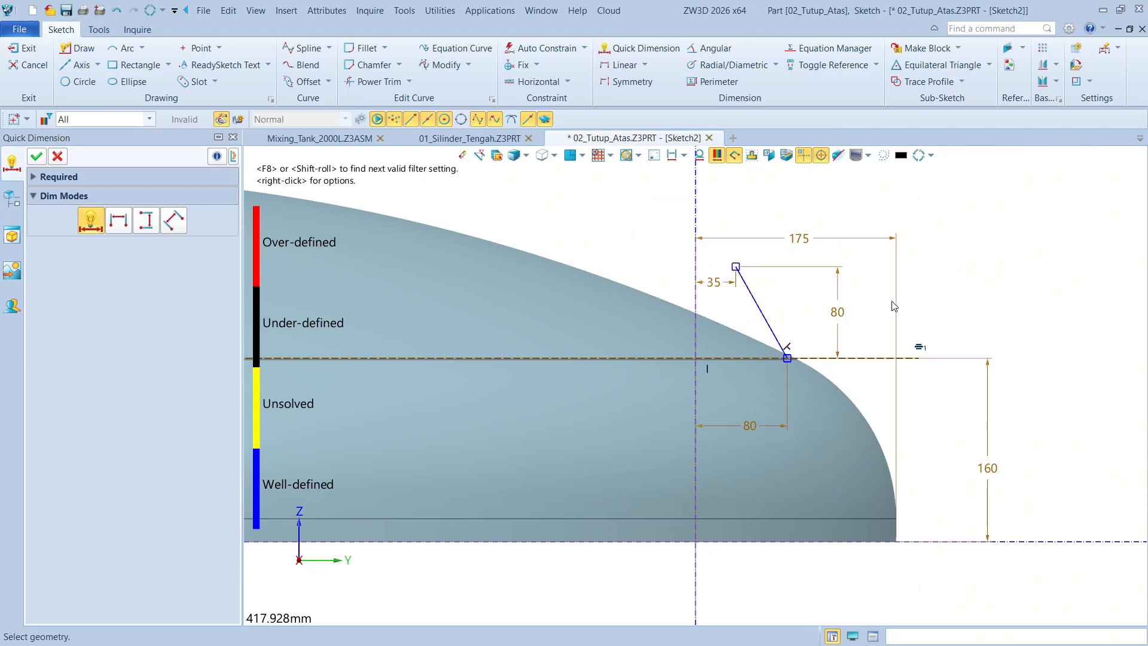
key(Escape)
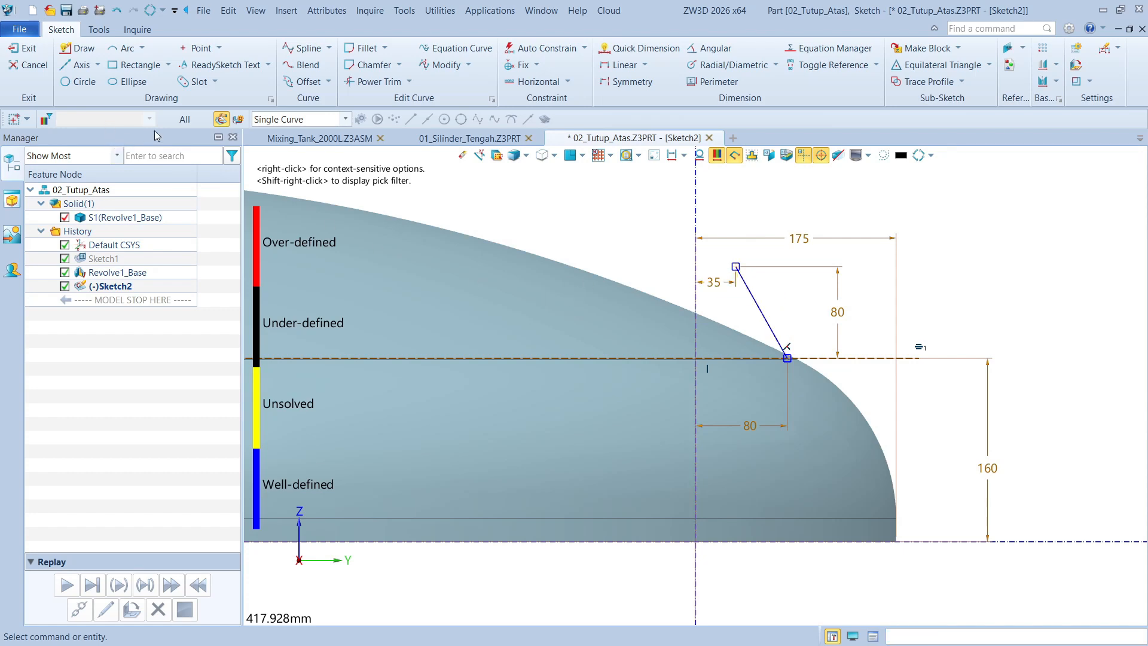
click(22, 50)
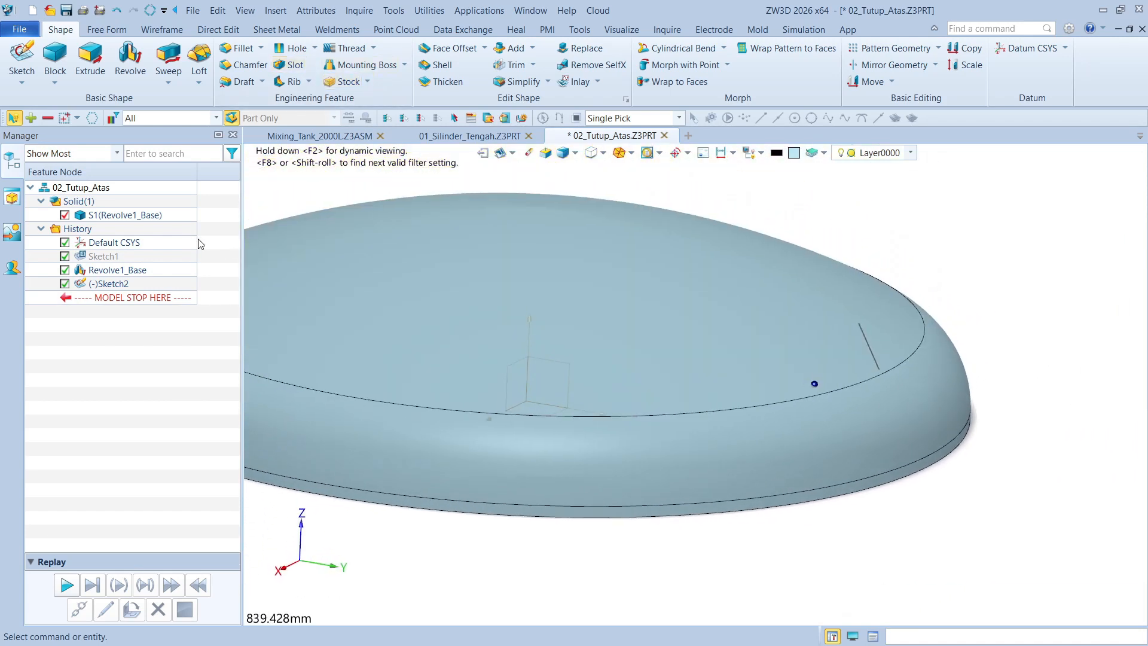
Reopen Sketch2, toggle the type of the offset vertical construction axis so it shows in the model, and exit the sketch
double_click(107, 283)
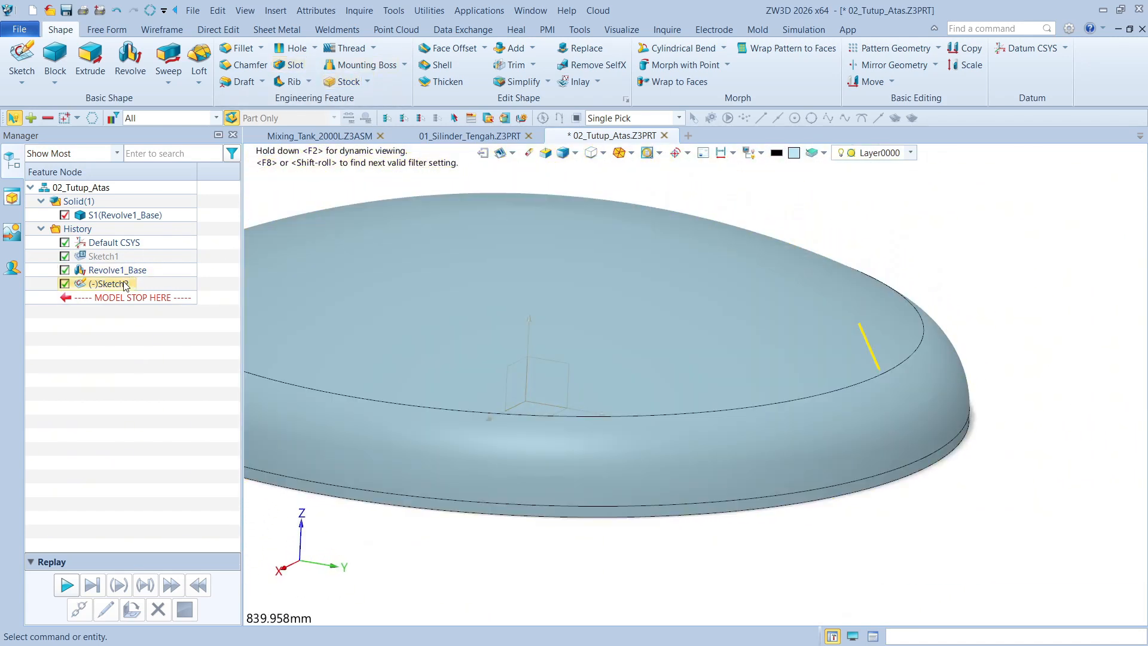
right_click(818, 224)
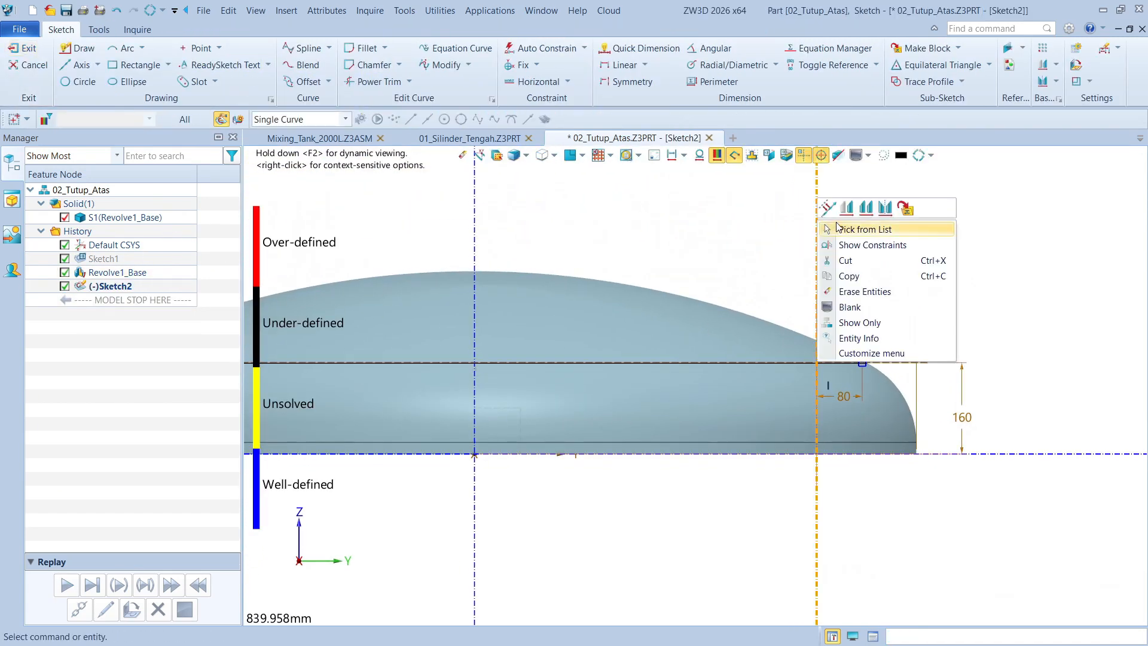
click(833, 217)
right_click(885, 254)
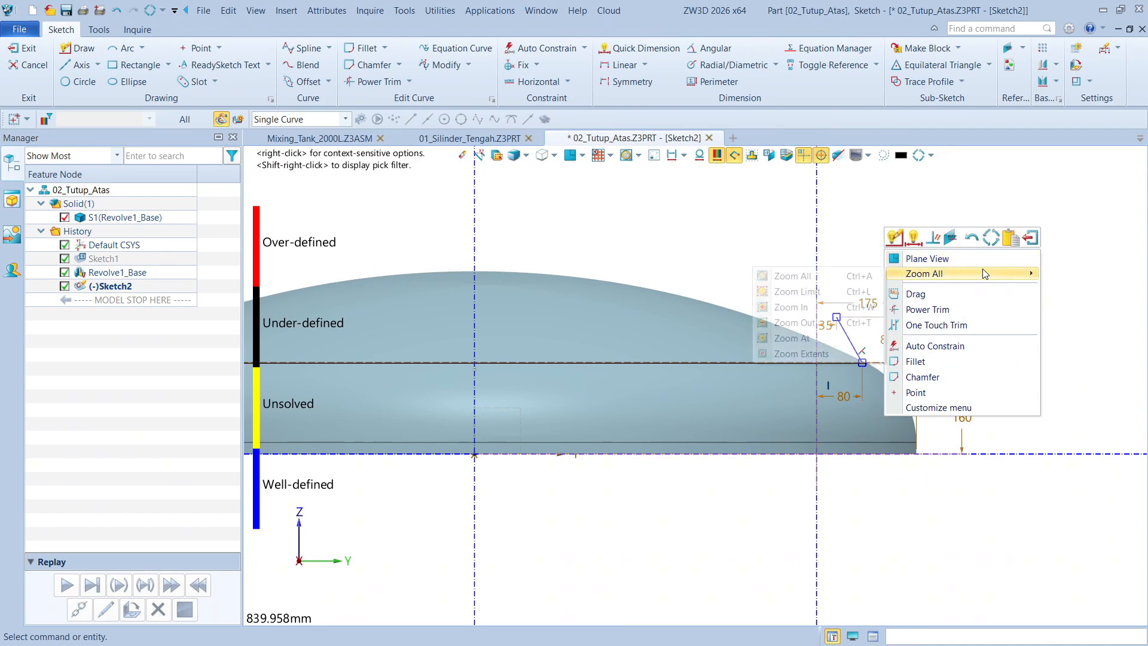
click(1027, 240)
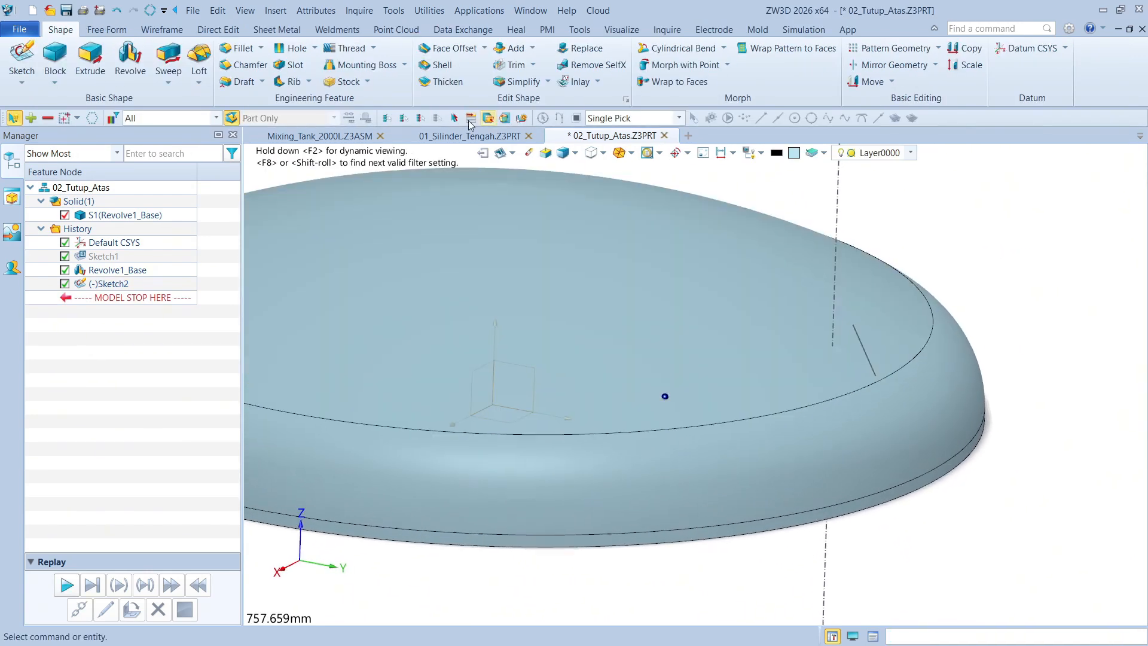
Set up a 360-degree Revolve of the slanted line sketch about the offset vertical construction axis
click(131, 62)
click(865, 357)
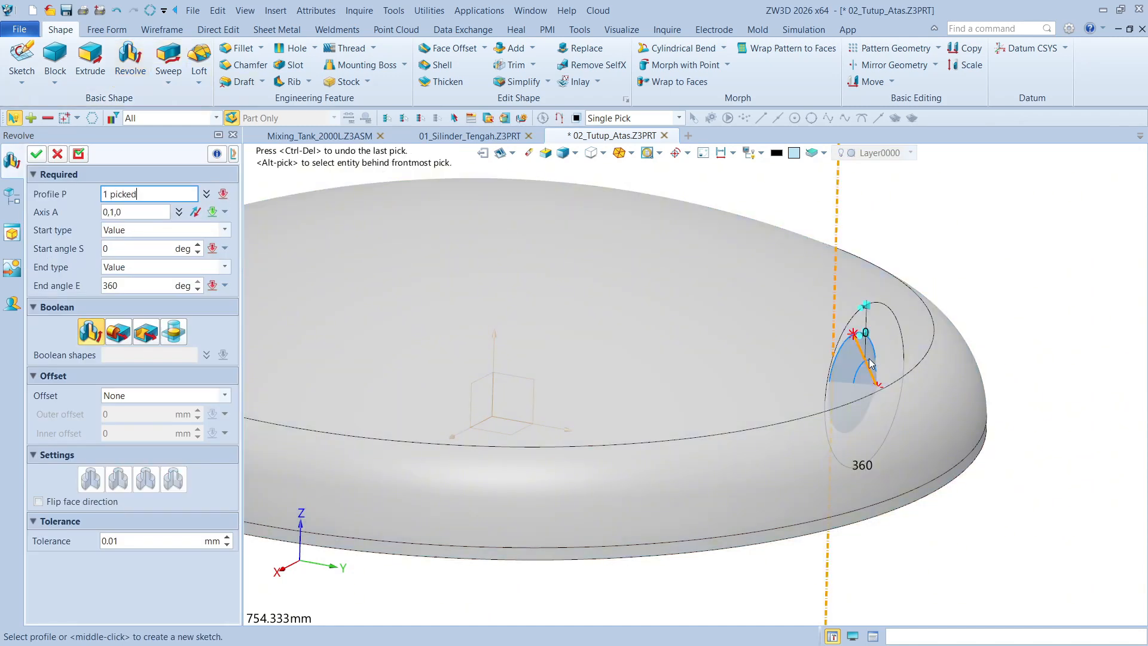
mouse_move(823, 318)
right_down()
mouse_move(262, 301)
mouse_move(132, 242)
mouse_move(128, 380)
mouse_move(134, 233)
right_up()
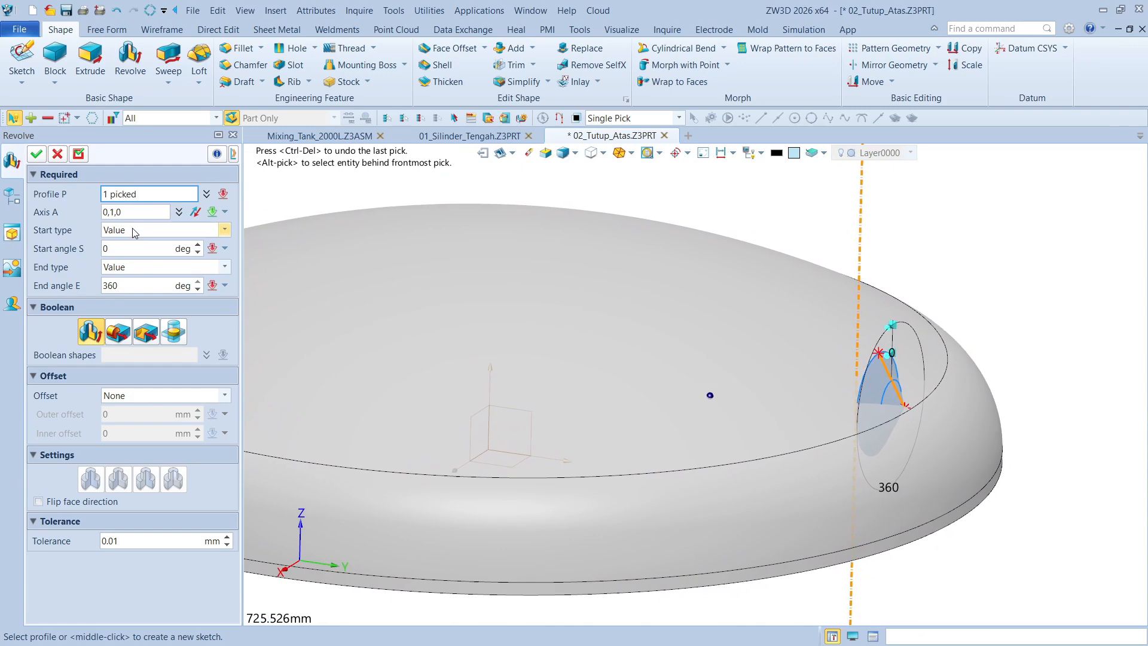
click(132, 213)
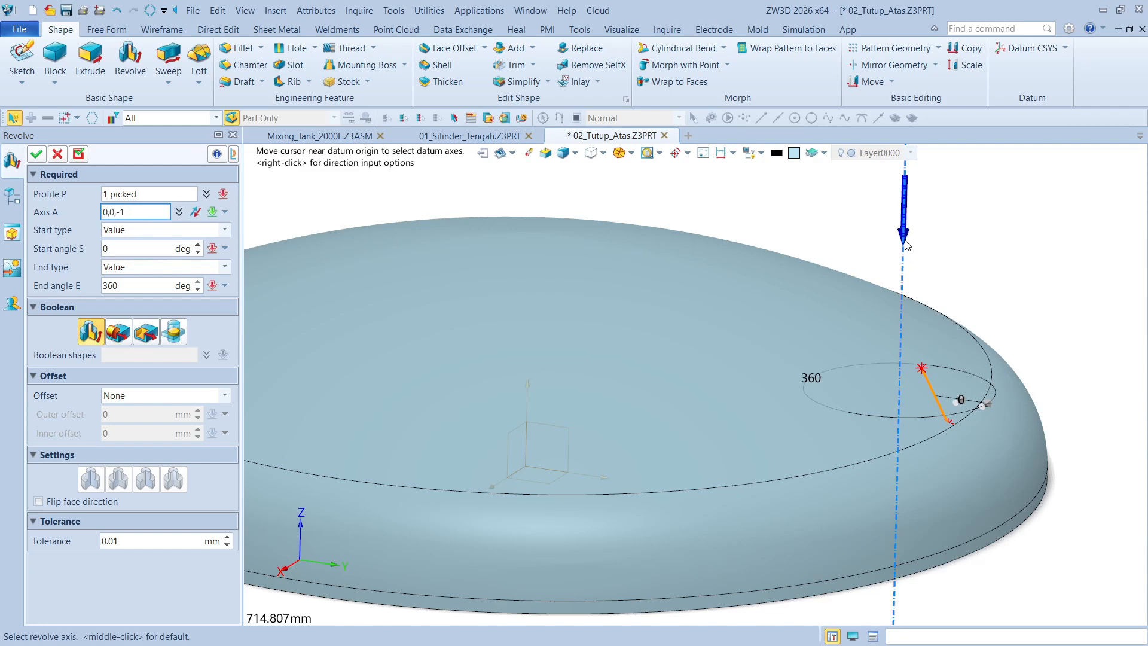
click(906, 245)
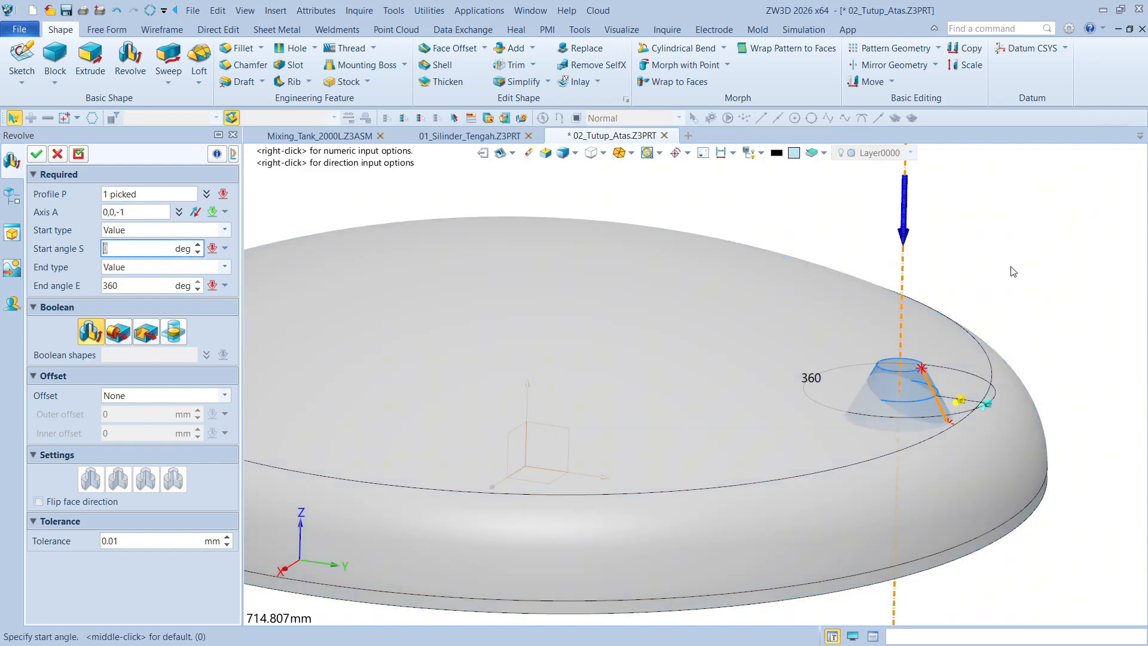
scroll(1021, 276, up, 5)
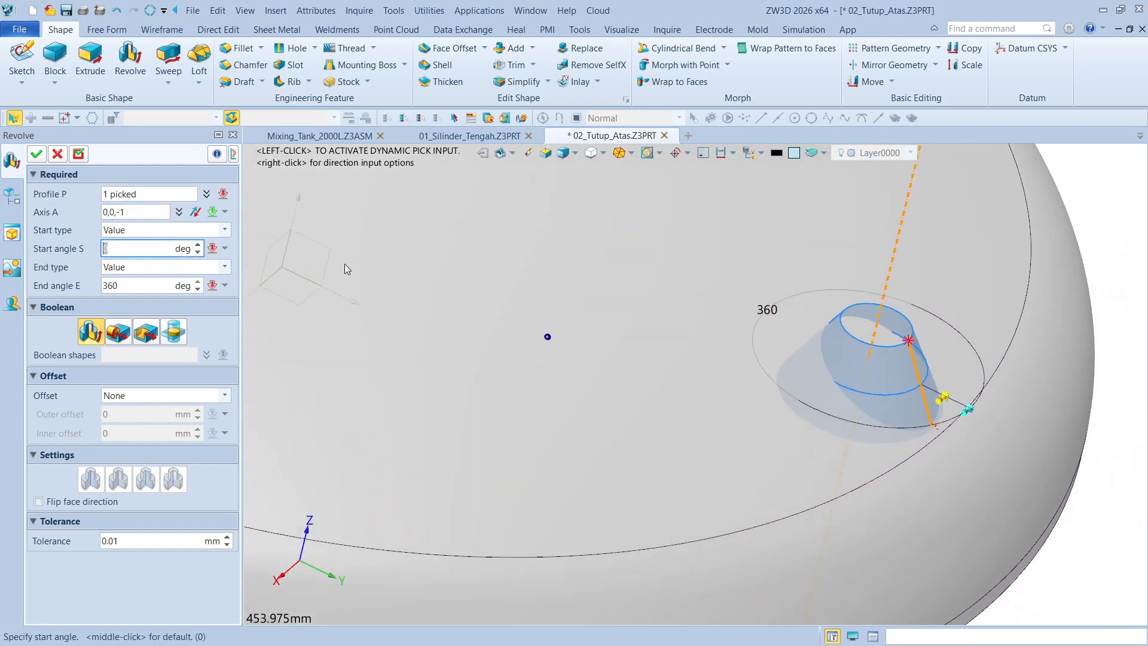
Apply a Thicken offset to the revolve with a 6 mm outer and 0 mm inner offset, and create it as a base body
click(150, 395)
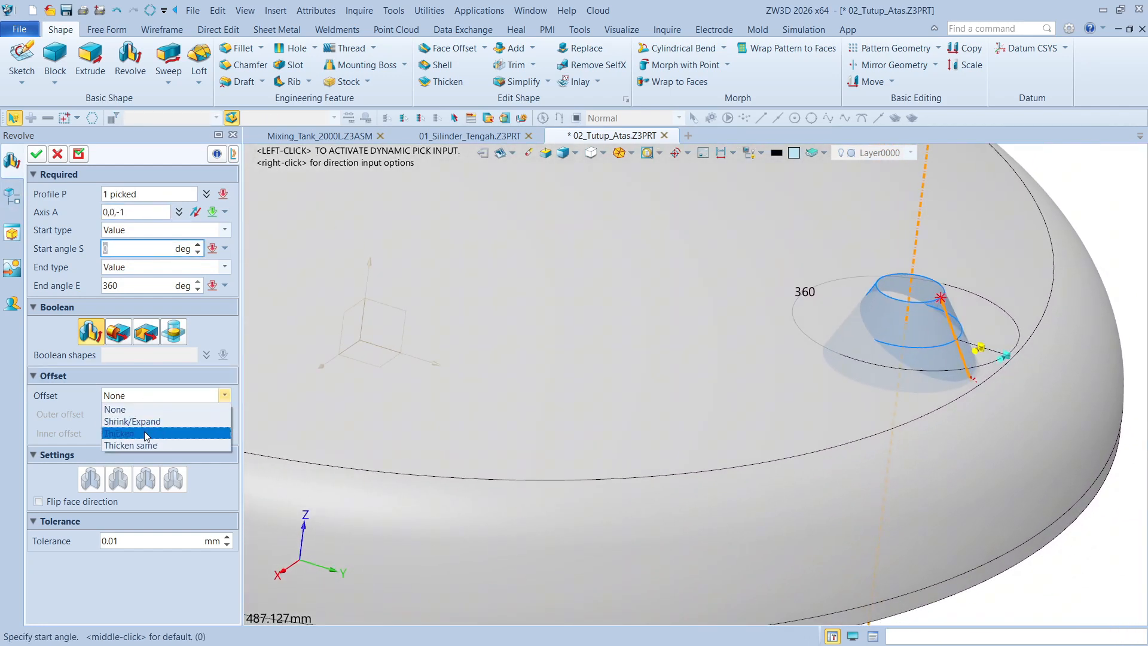
click(147, 418)
scroll(896, 385, up, 3)
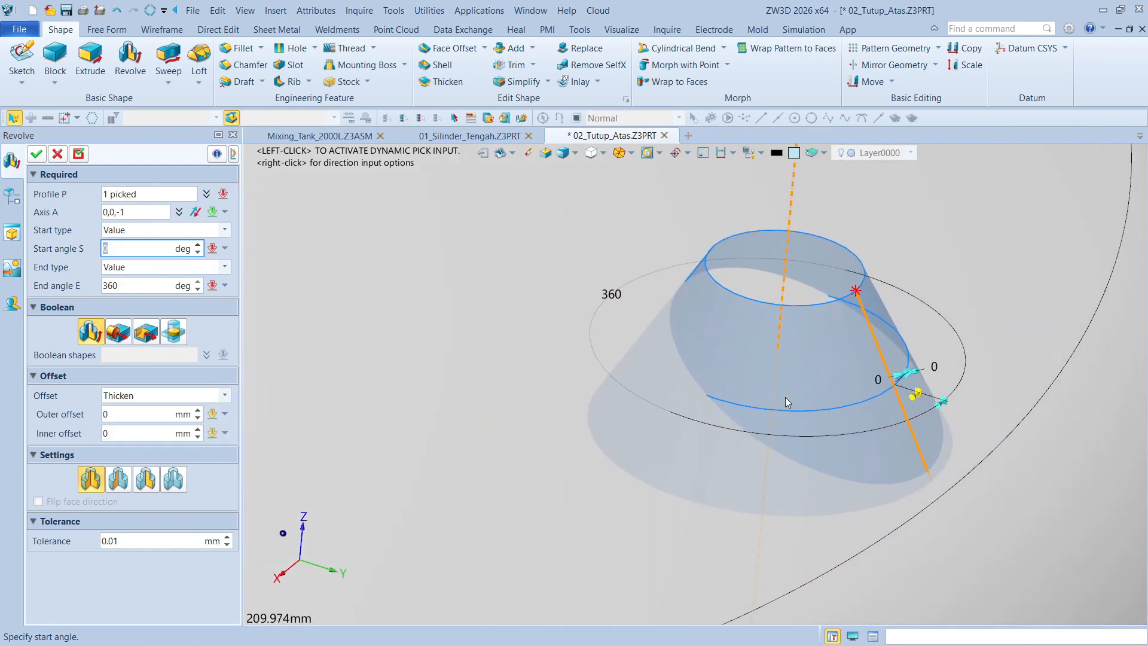
drag(901, 375, 885, 378)
click(869, 375)
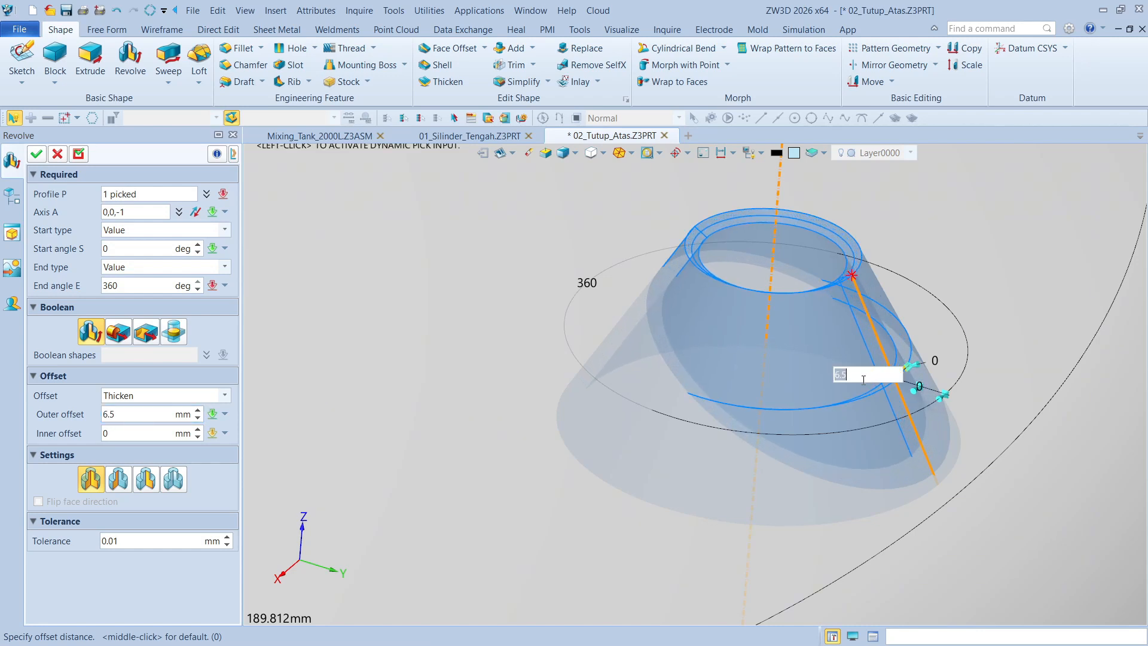
text(6)
key(Return)
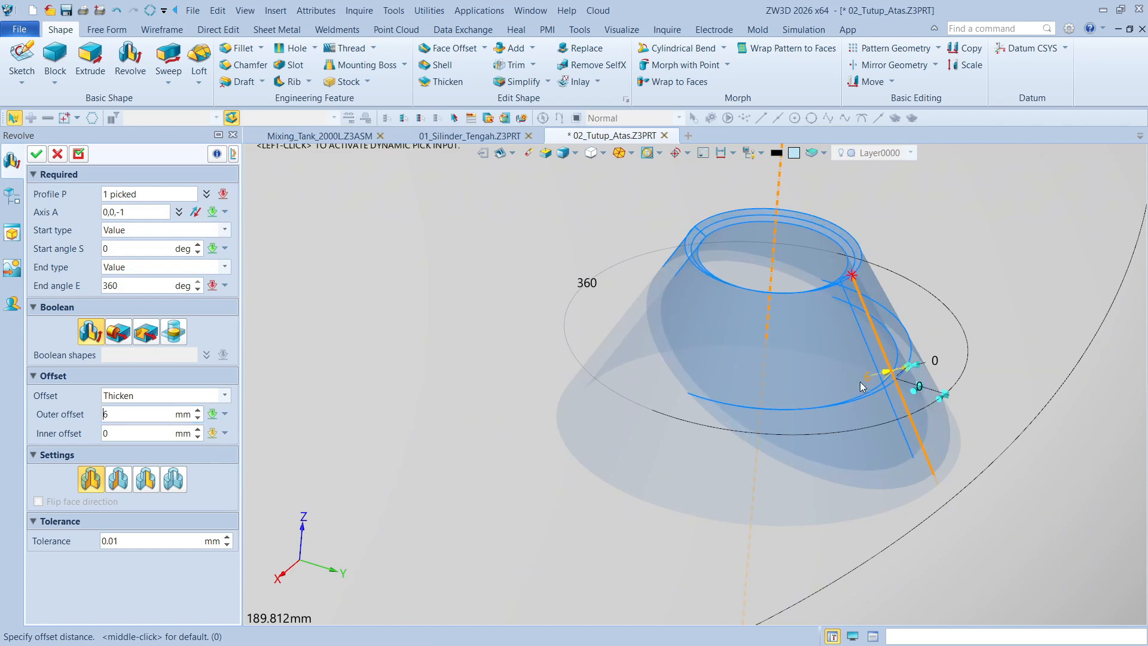
click(36, 155)
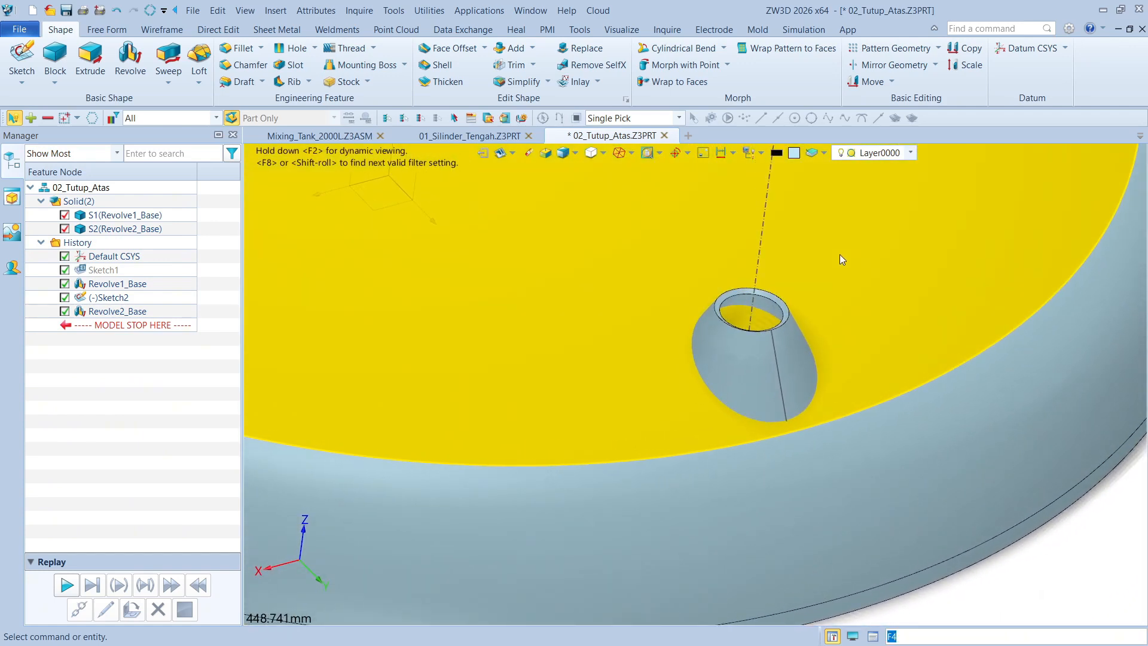
Try to trim the dome body S1 using the revolved cone's face as the trimming tool, keeping the trimming tool
scroll(839, 263, down, 3)
right_drag(841, 270, 802, 263)
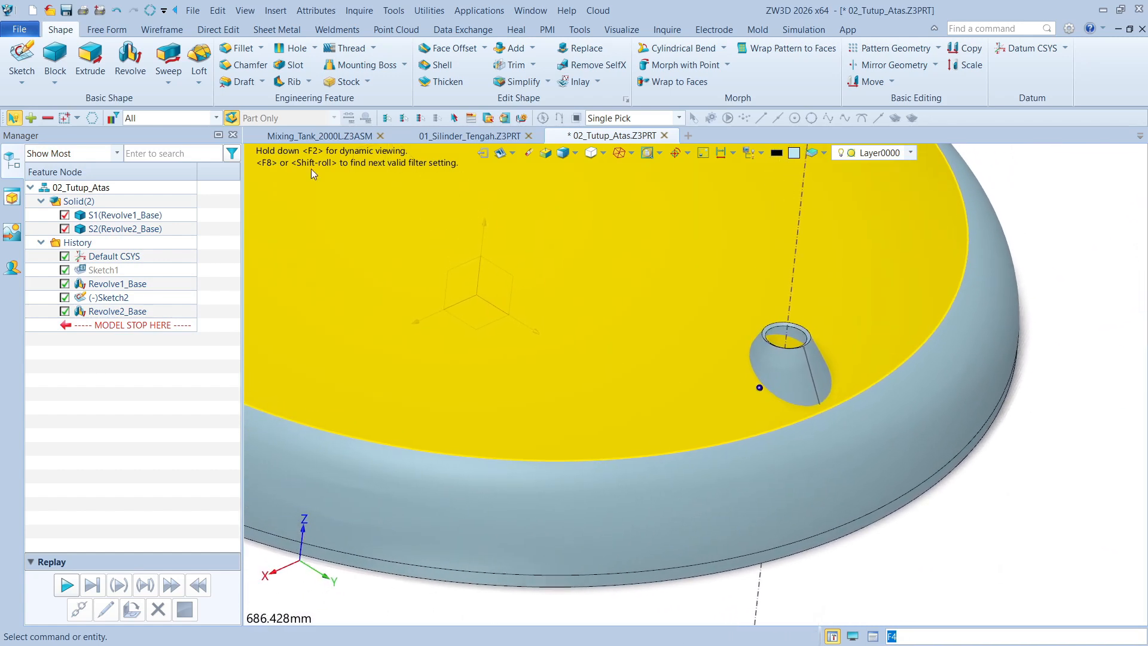
scroll(1062, 302, up, 3)
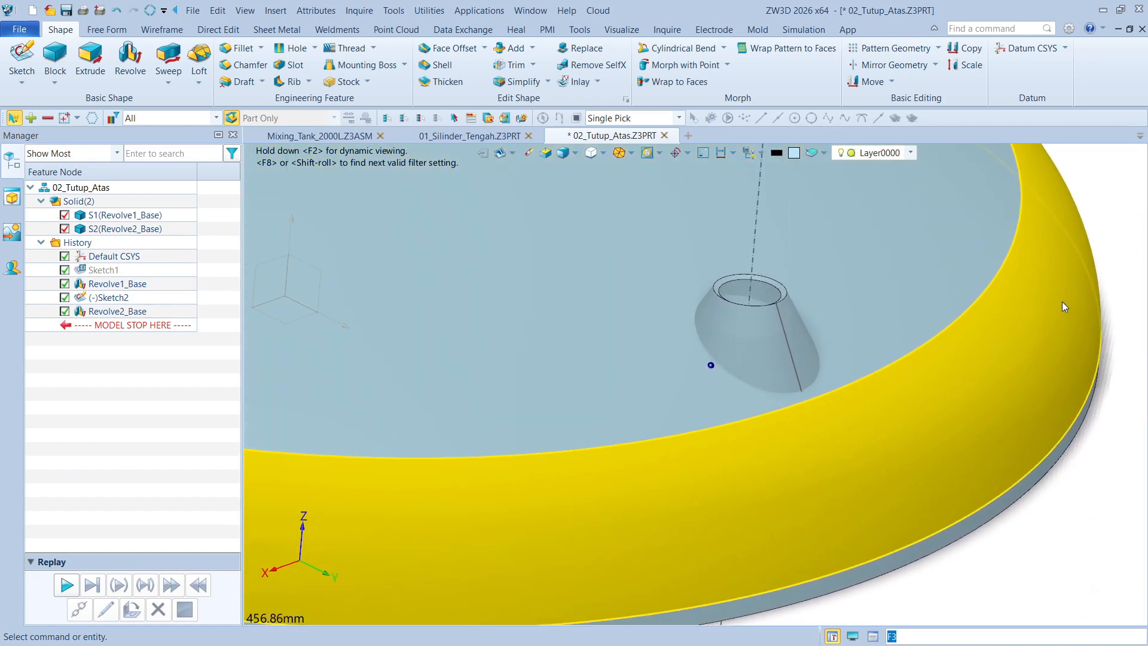
scroll(509, 174, down, 4)
right_drag(515, 160, 717, 194)
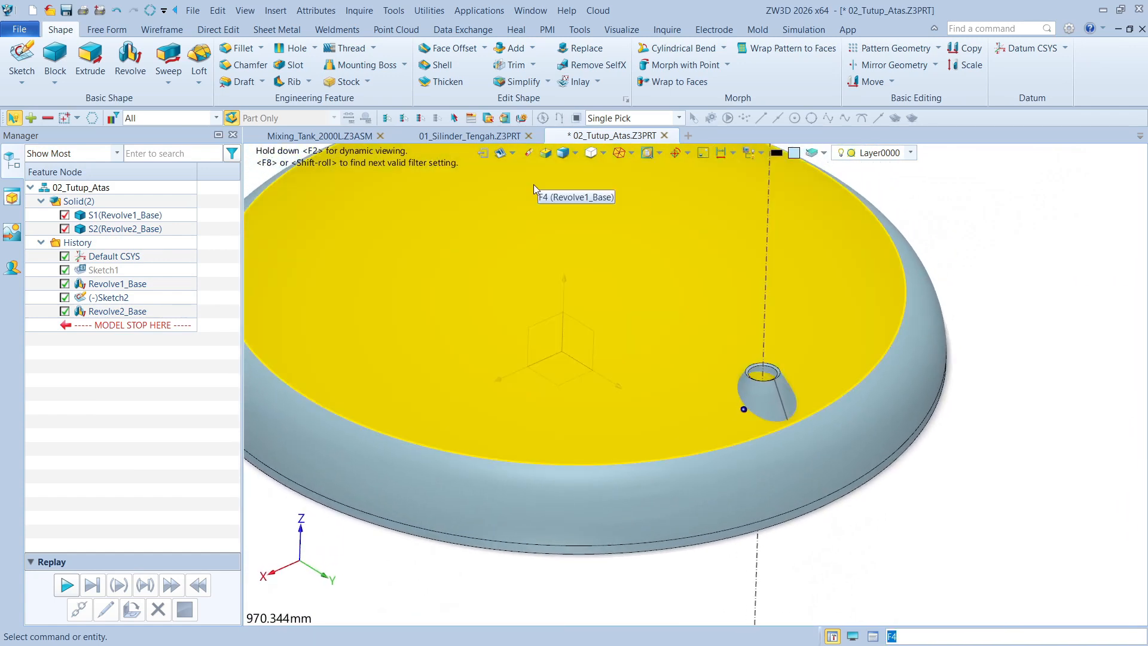
click(500, 65)
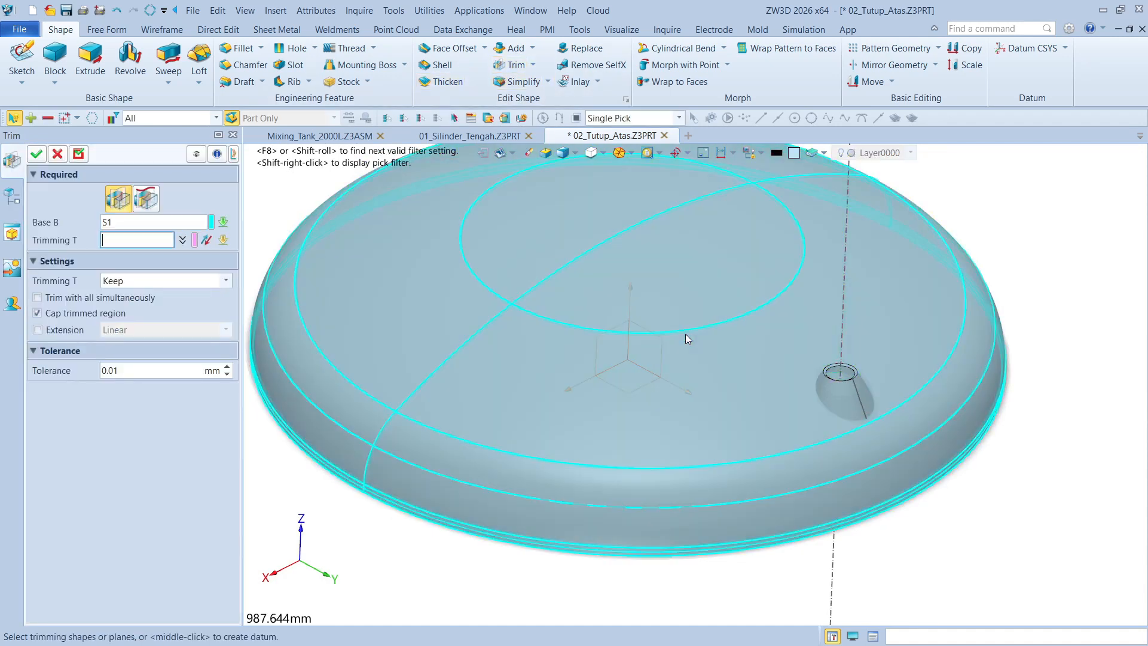
click(801, 402)
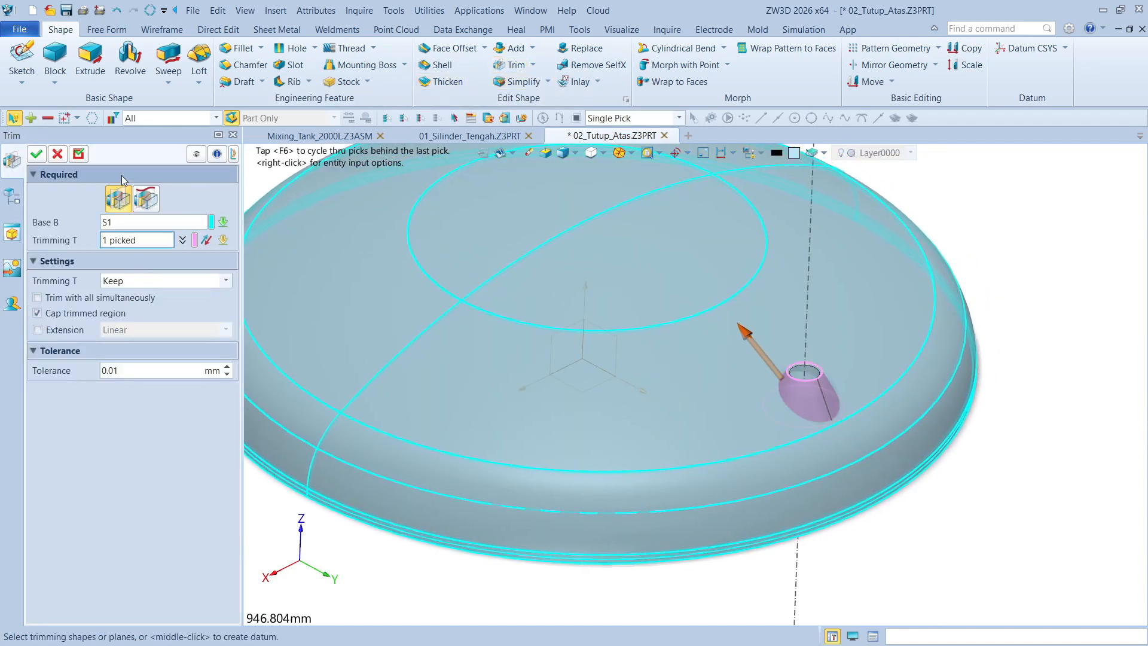
click(78, 155)
Retry trimming the dome with the cone's face after toggling the Extension option, and inspect the cone's opening from below
scroll(872, 368, up, 5)
right_drag(872, 368, 628, 335)
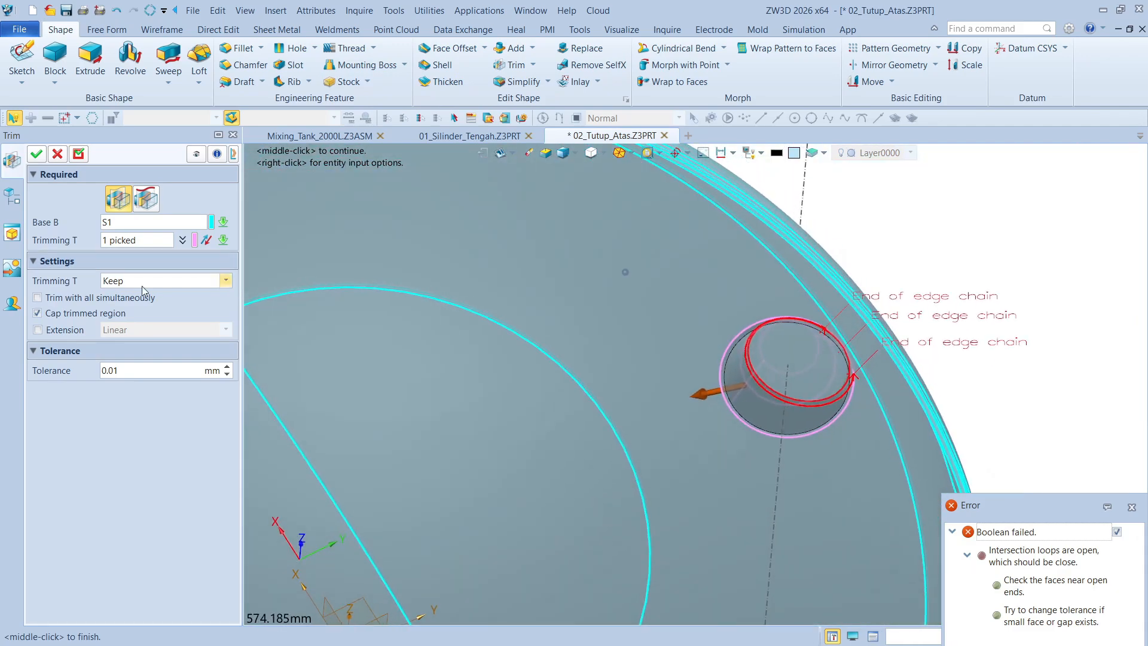
click(37, 330)
click(36, 154)
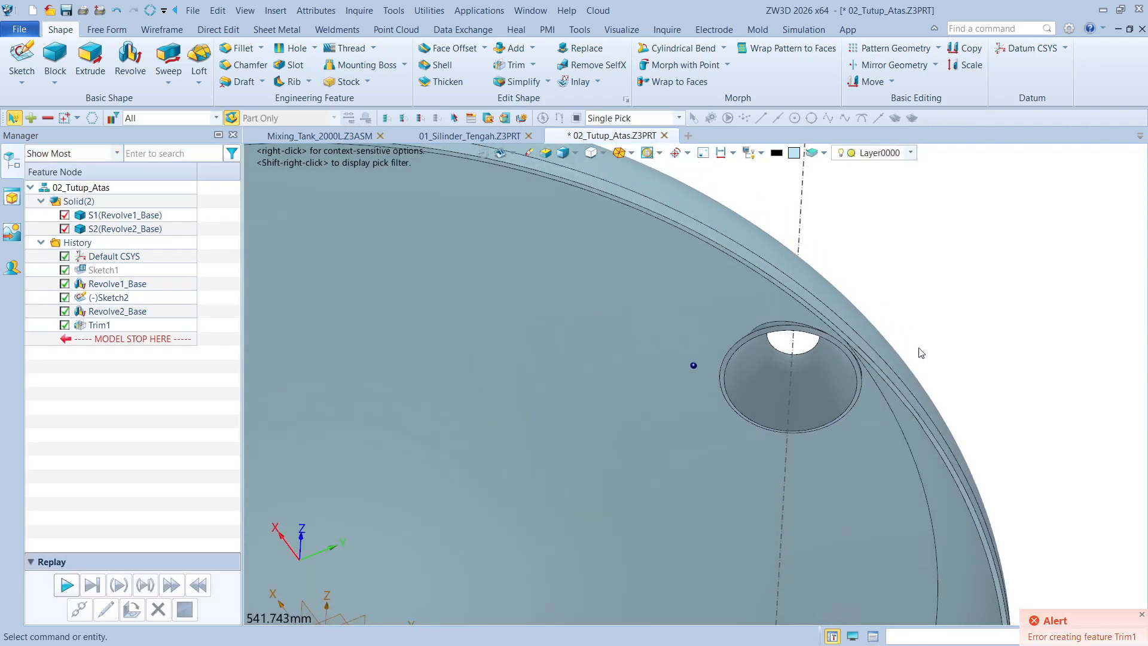
right_drag(934, 347, 951, 292)
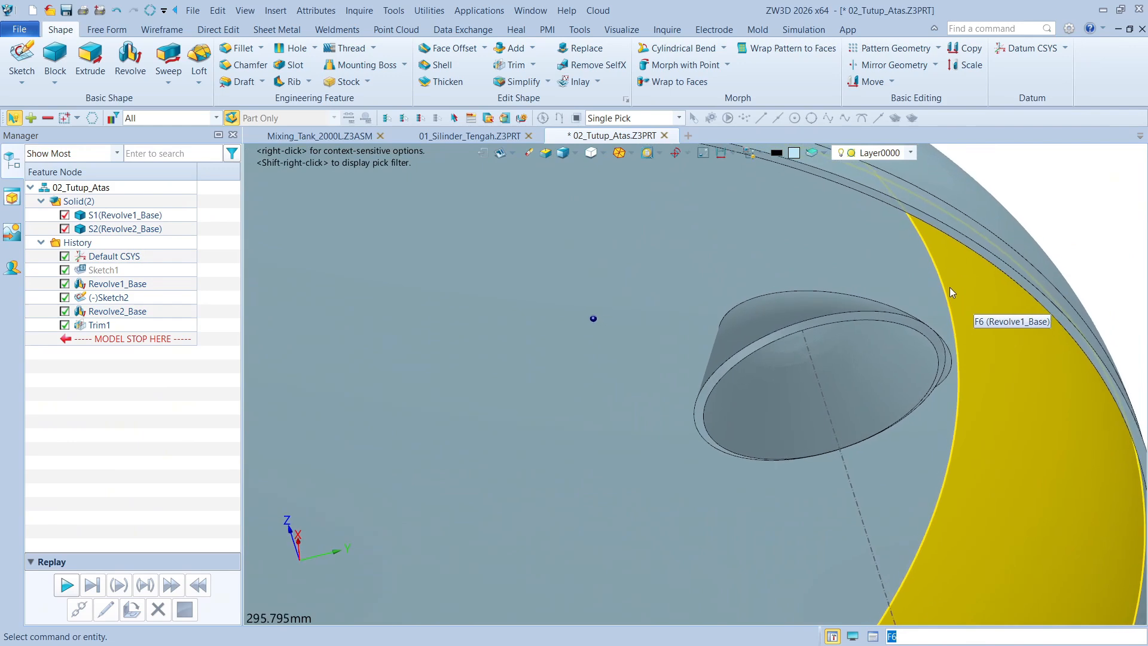
Trim the cone body S2 with the dome's inner crown face, keeping the trimming tool and using linear extension
scroll(950, 287, up, 1)
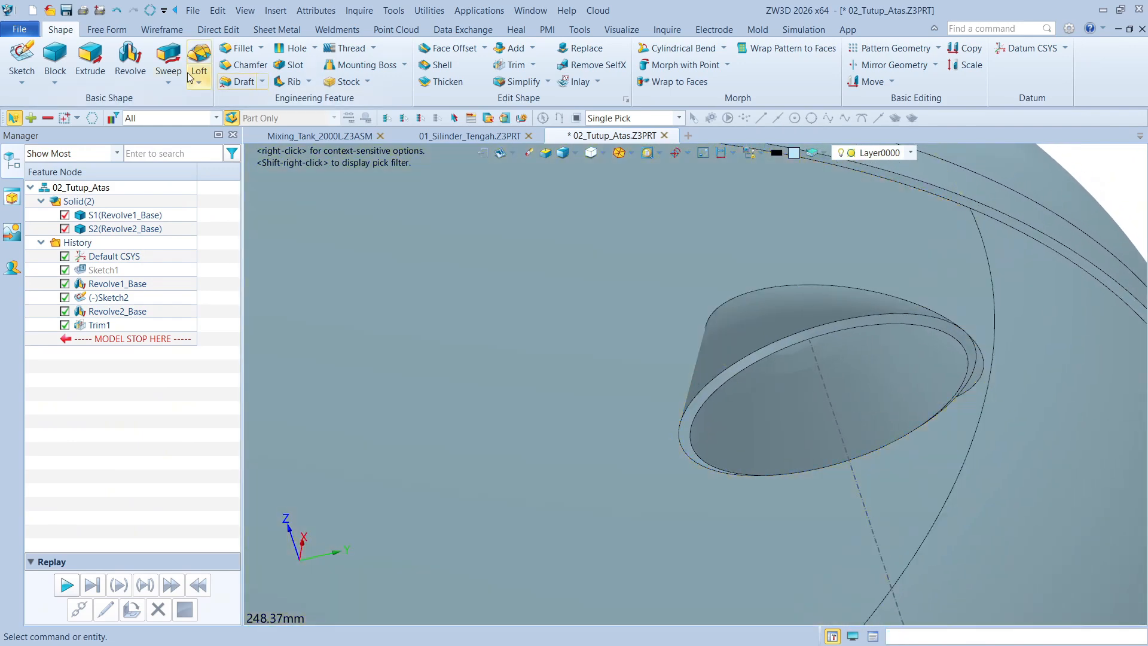
click(513, 68)
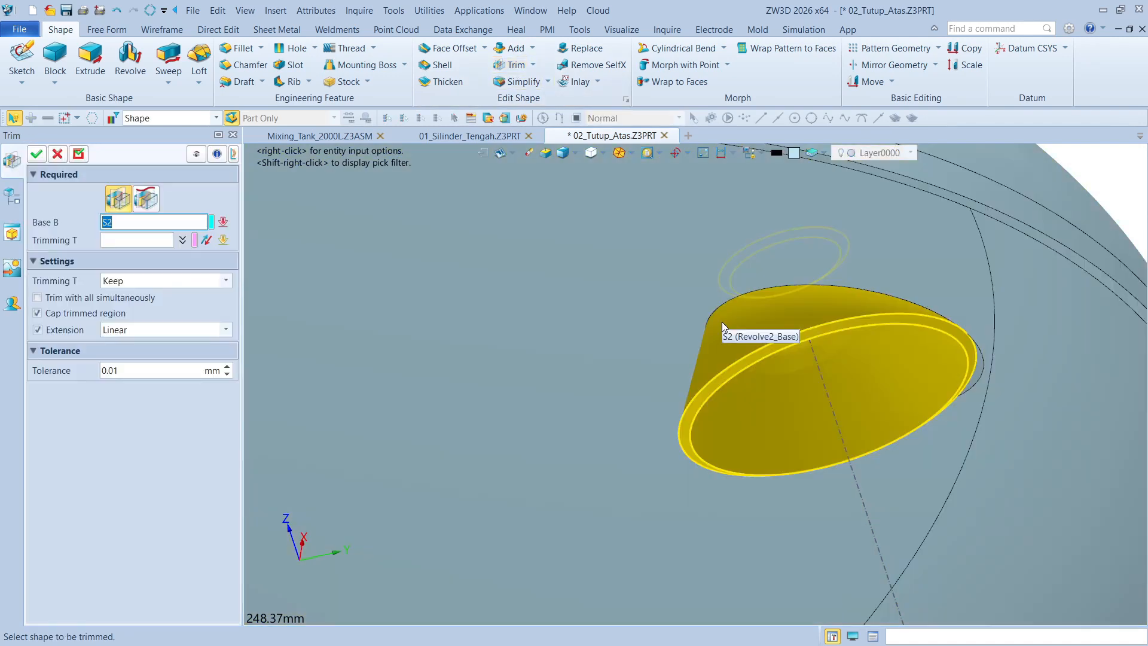
click(730, 322)
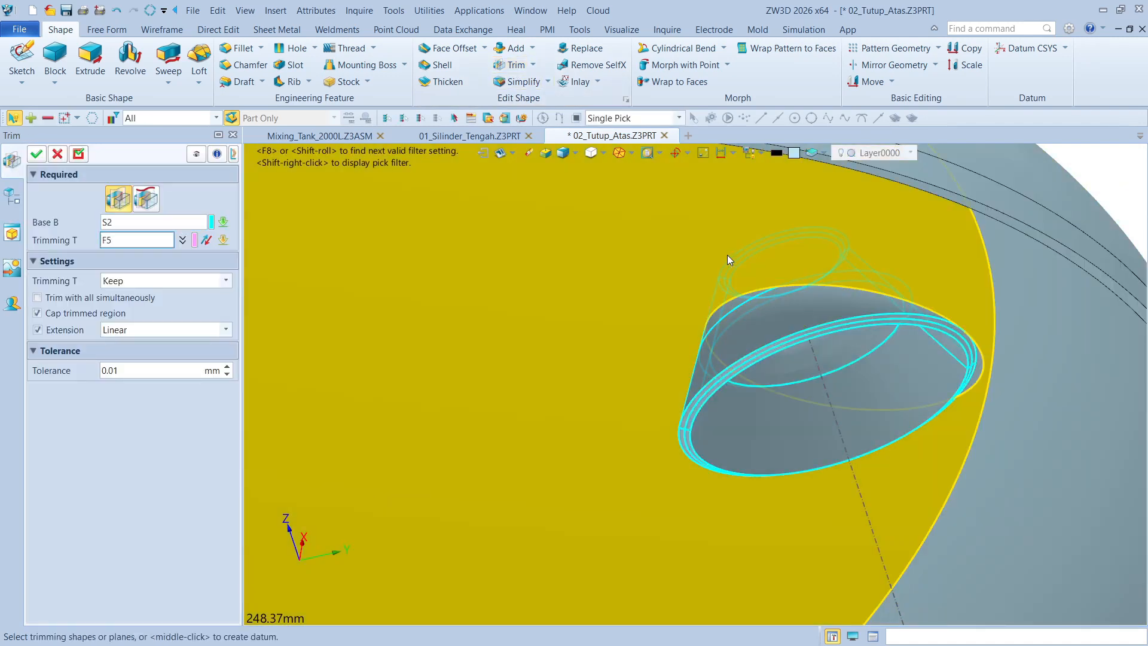
click(727, 255)
scroll(727, 255, down, 7)
right_drag(611, 298, 577, 435)
click(565, 439)
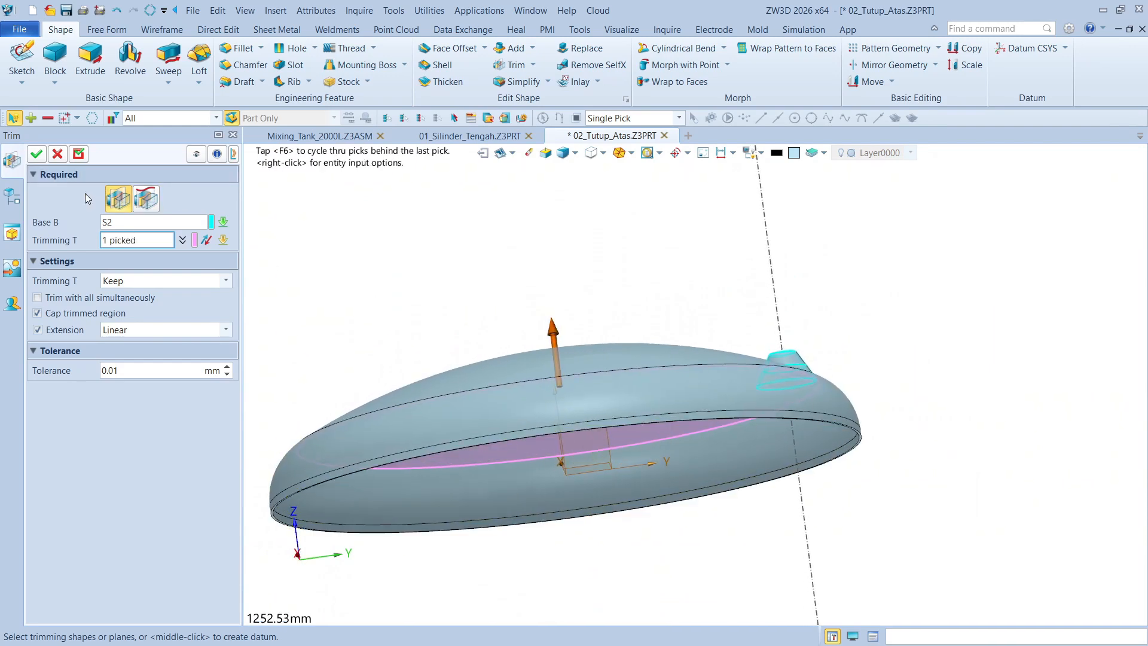
click(36, 154)
Combine the trimmed cone with the dome using Add, taking the dome as the base and the cone as the added shape
scroll(783, 365, up, 10)
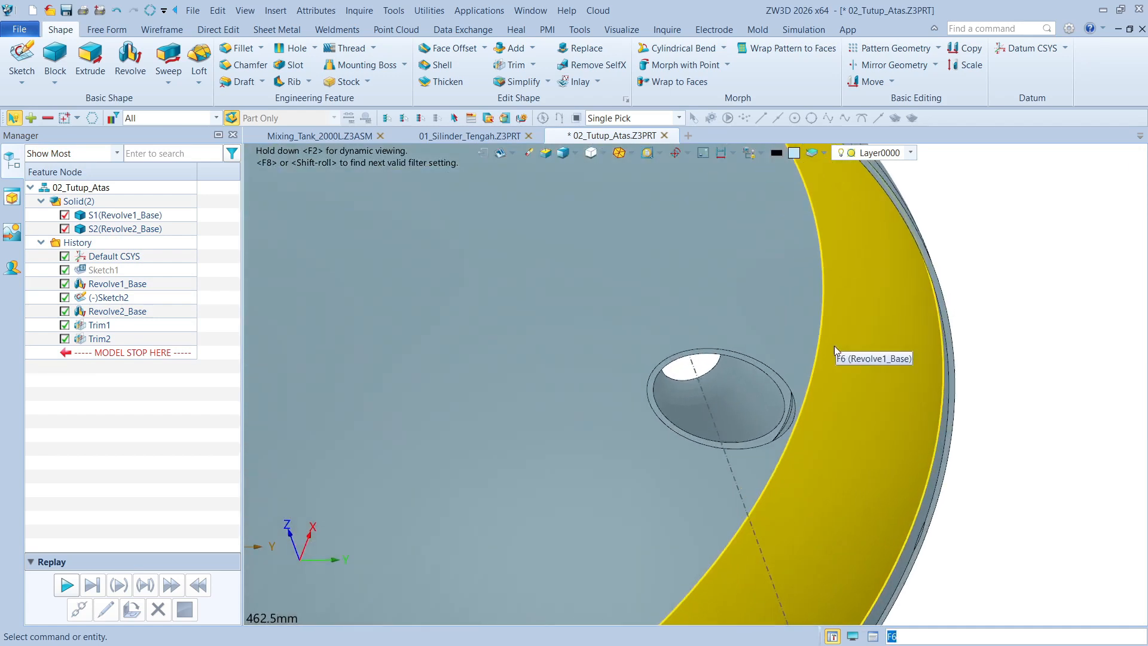
scroll(900, 349, up, 12)
right_drag(733, 333, 777, 298)
scroll(756, 315, down, 3)
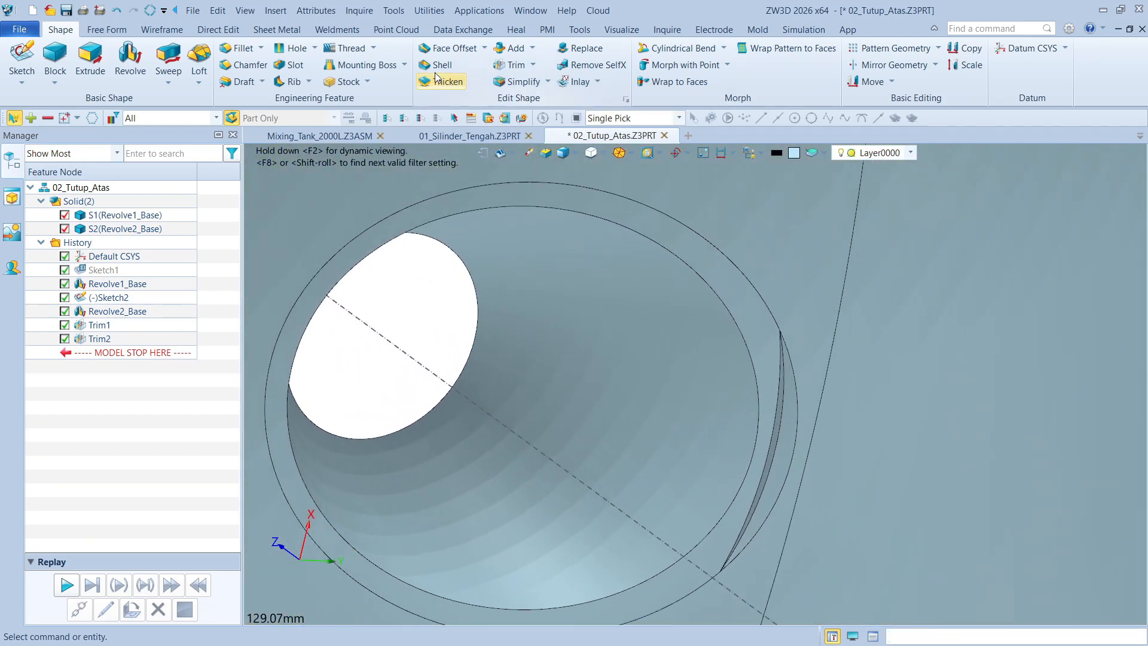
click(512, 48)
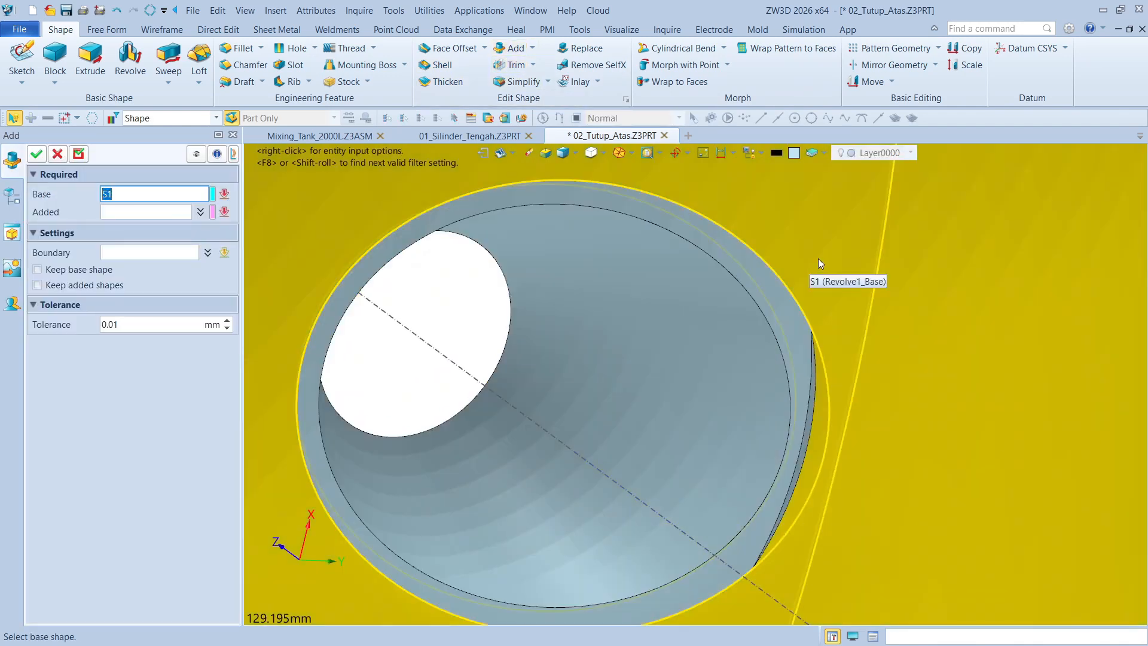
click(818, 258)
click(766, 294)
click(767, 294)
click(36, 155)
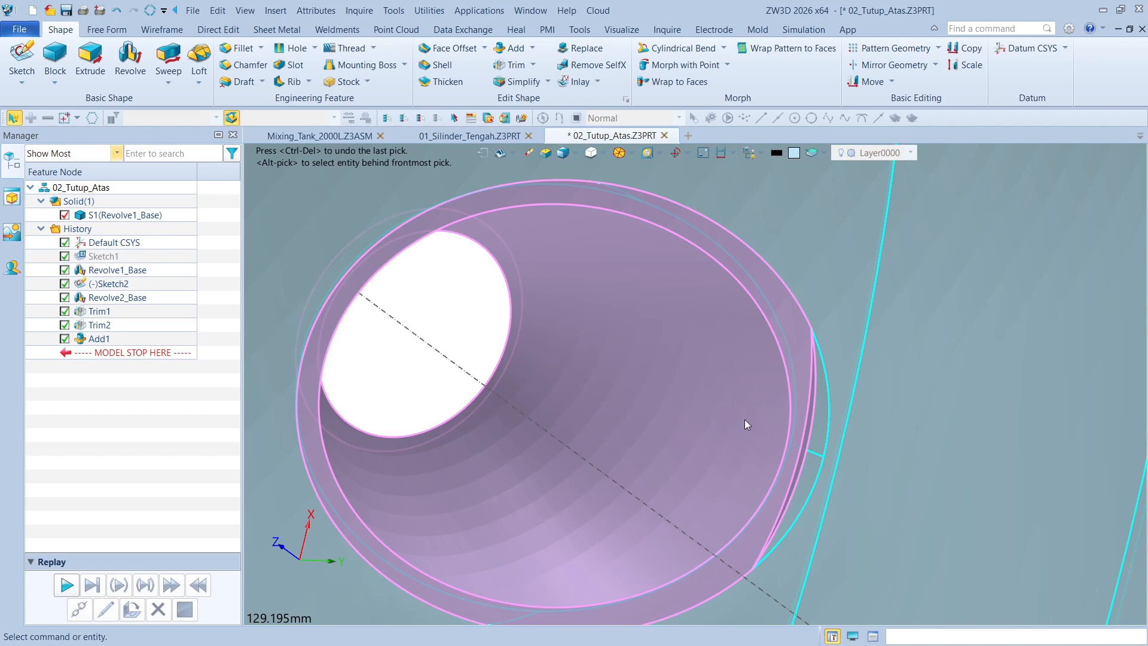
Remove the two crescent-shaped sliver faces at the edge of the nozzle opening inside the dome with Simplify
scroll(848, 436, up, 4)
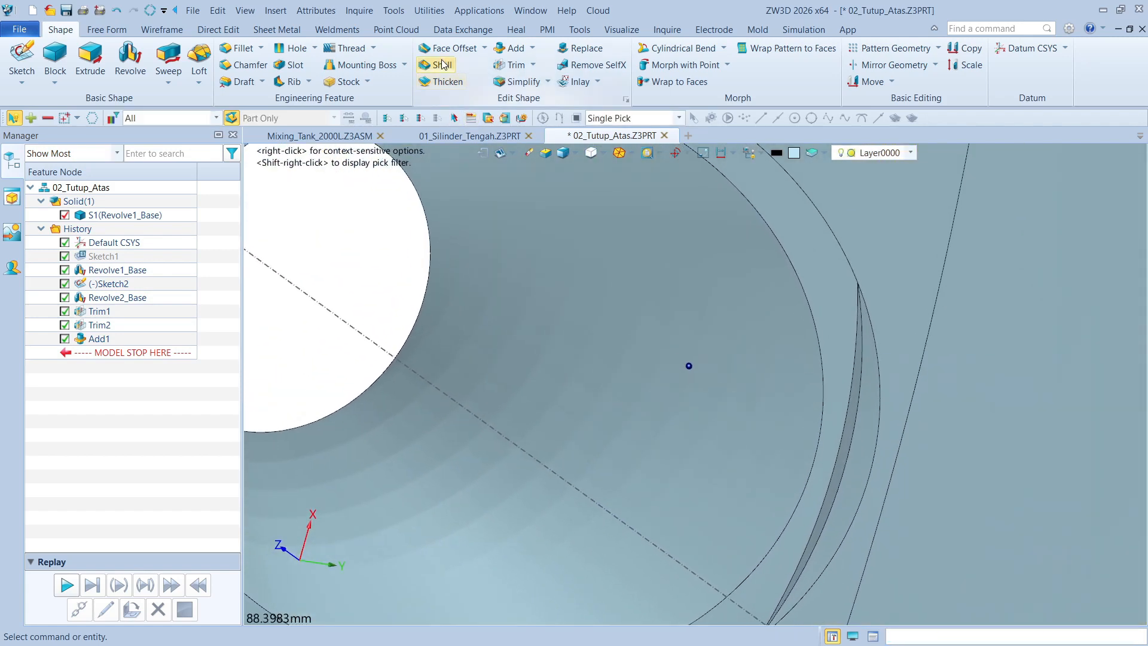
click(462, 29)
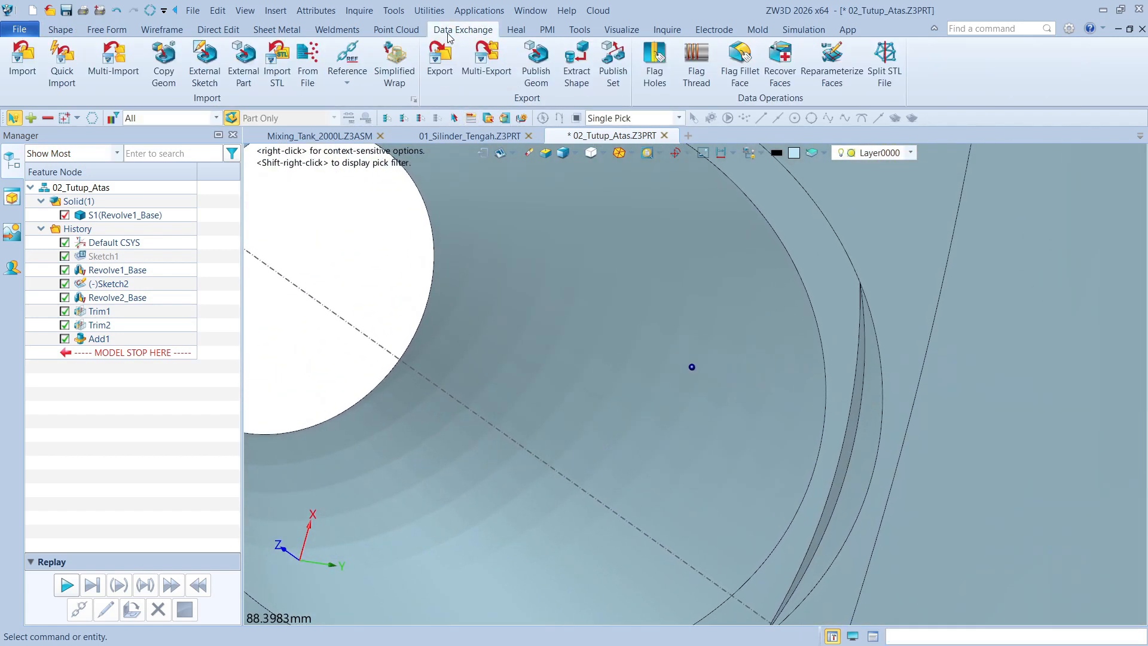
click(213, 30)
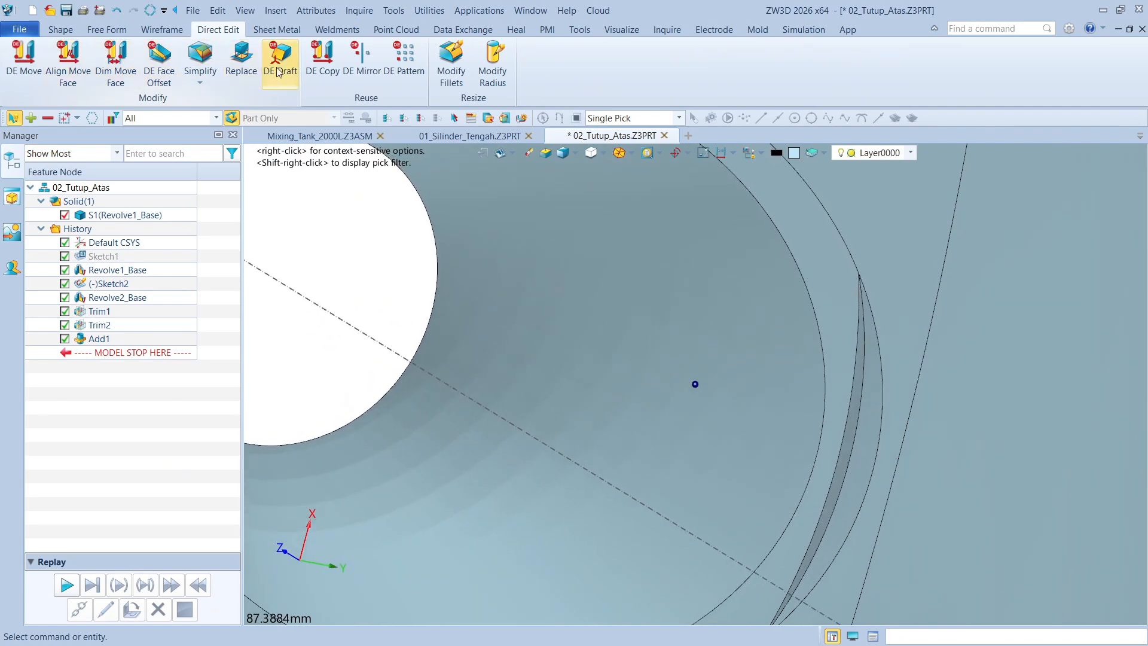
click(201, 57)
click(830, 388)
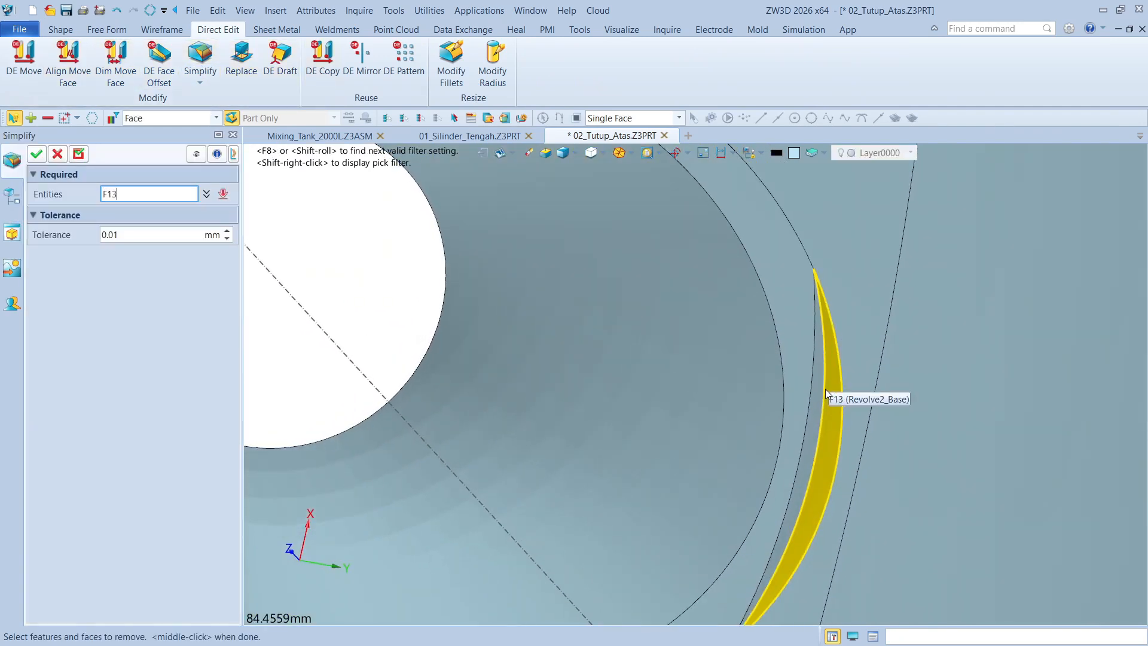
click(820, 388)
click(36, 154)
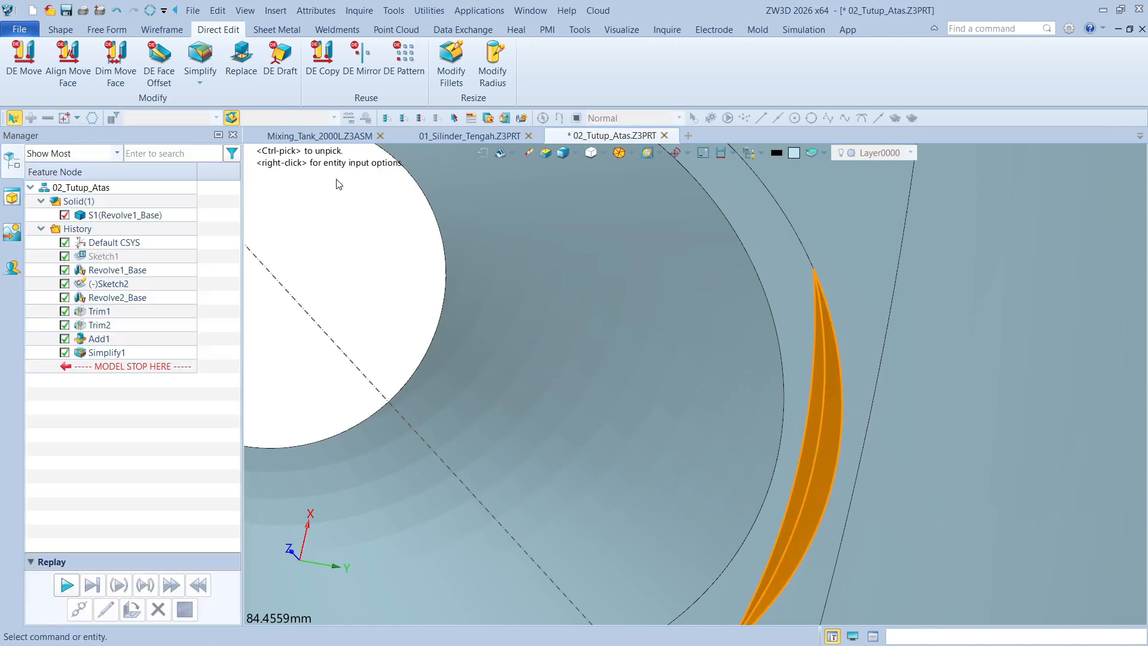
Hide the nozzle's Sketch2 with its vertical construction axis
scroll(830, 361, down, 5)
right_drag(746, 469, 1054, 275)
scroll(995, 381, down, 7)
scroll(1056, 280, down, 6)
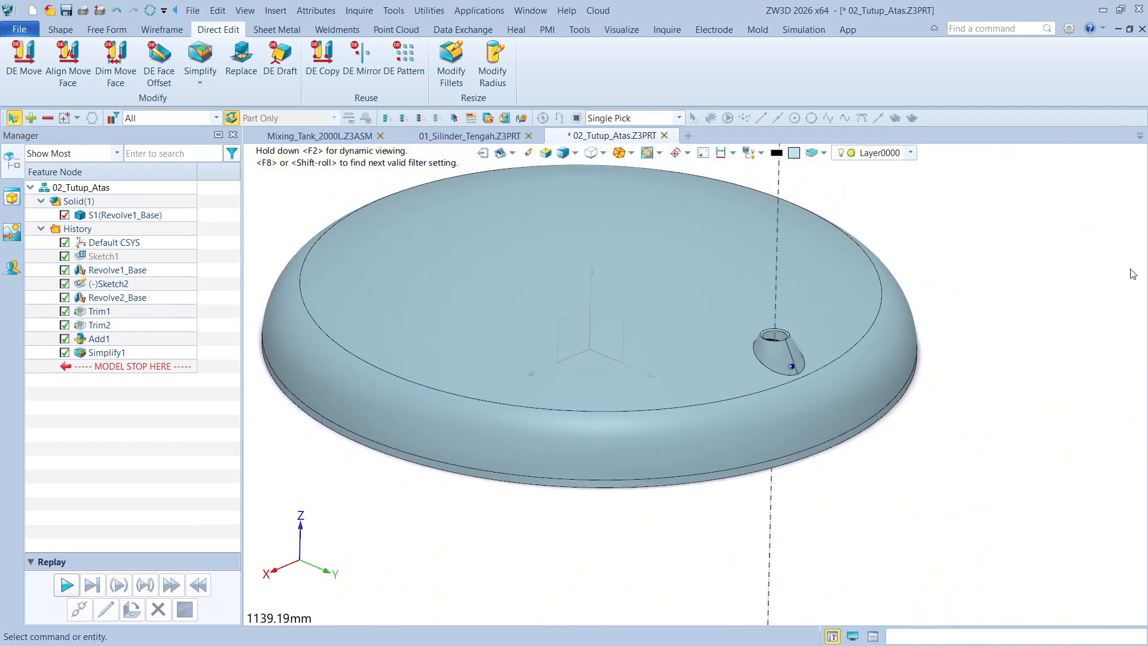
right_click(790, 196)
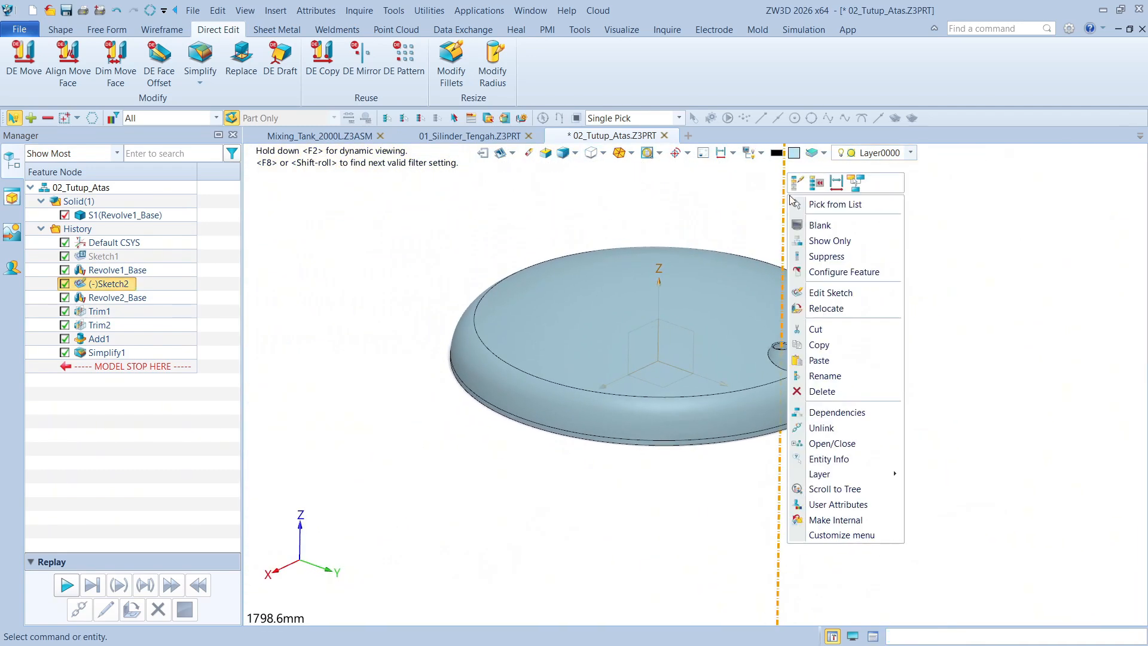
click(815, 227)
right_drag(993, 258, 993, 257)
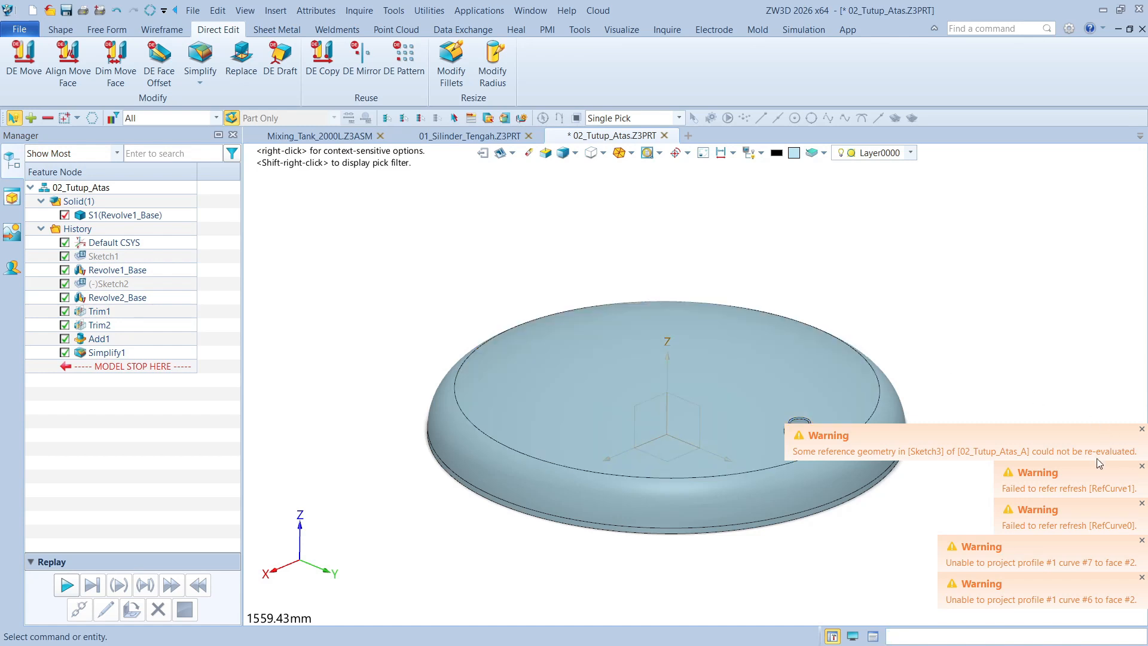
Dismiss the warning notifications about reference geometry and curve projection
click(1142, 430)
click(1141, 467)
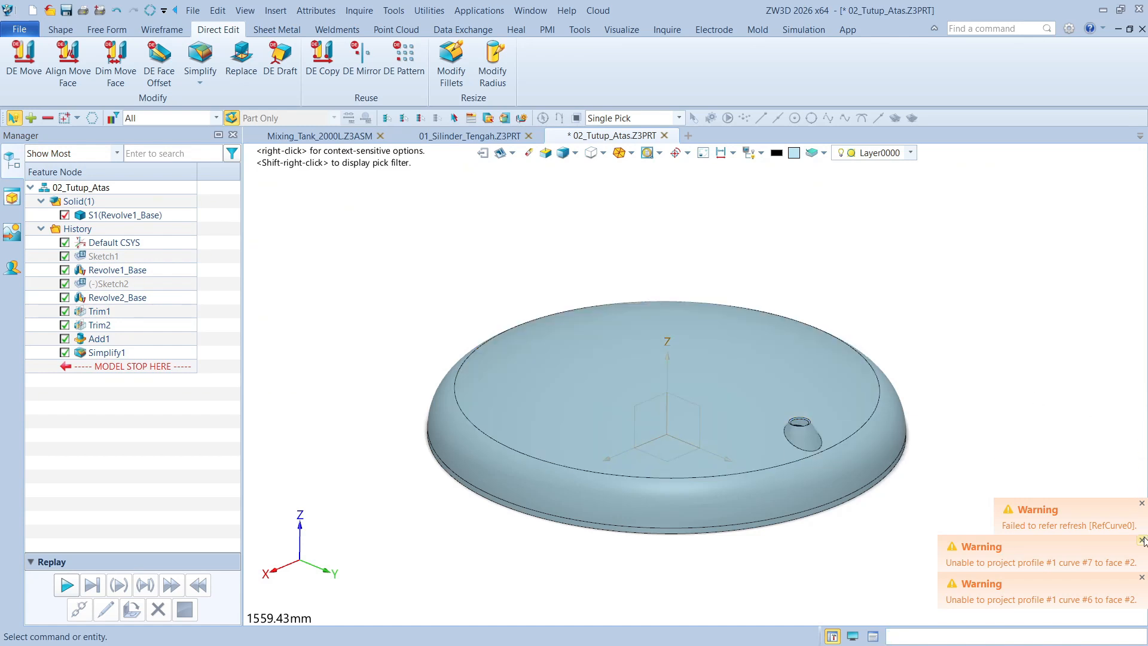
click(1142, 506)
click(1141, 540)
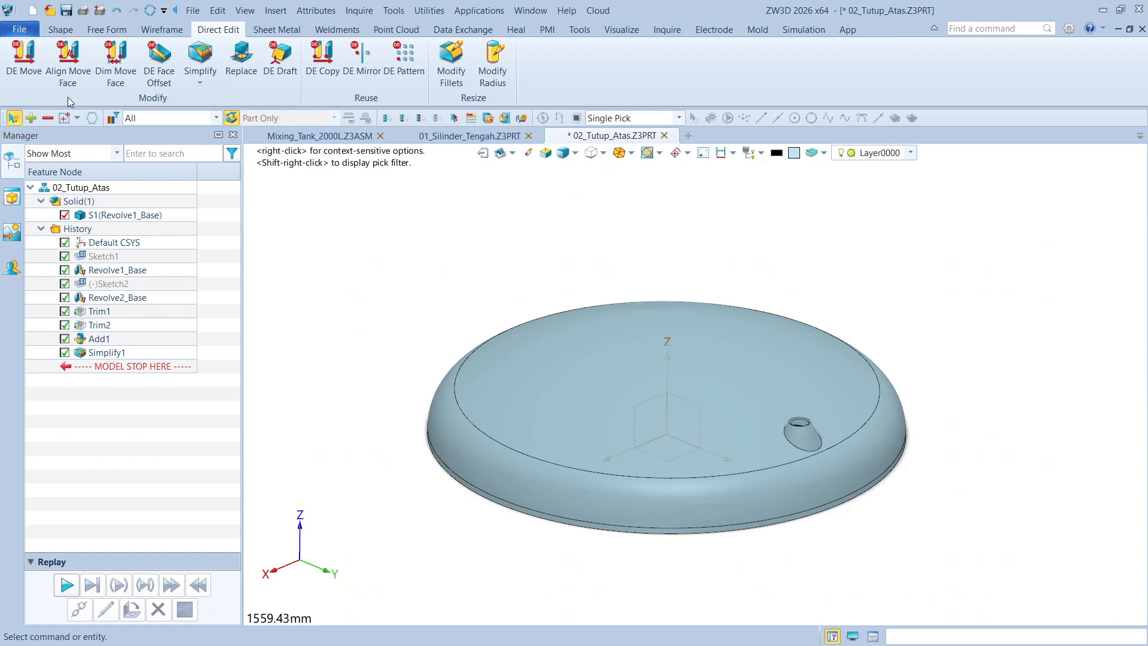
scroll(712, 287, down, 3)
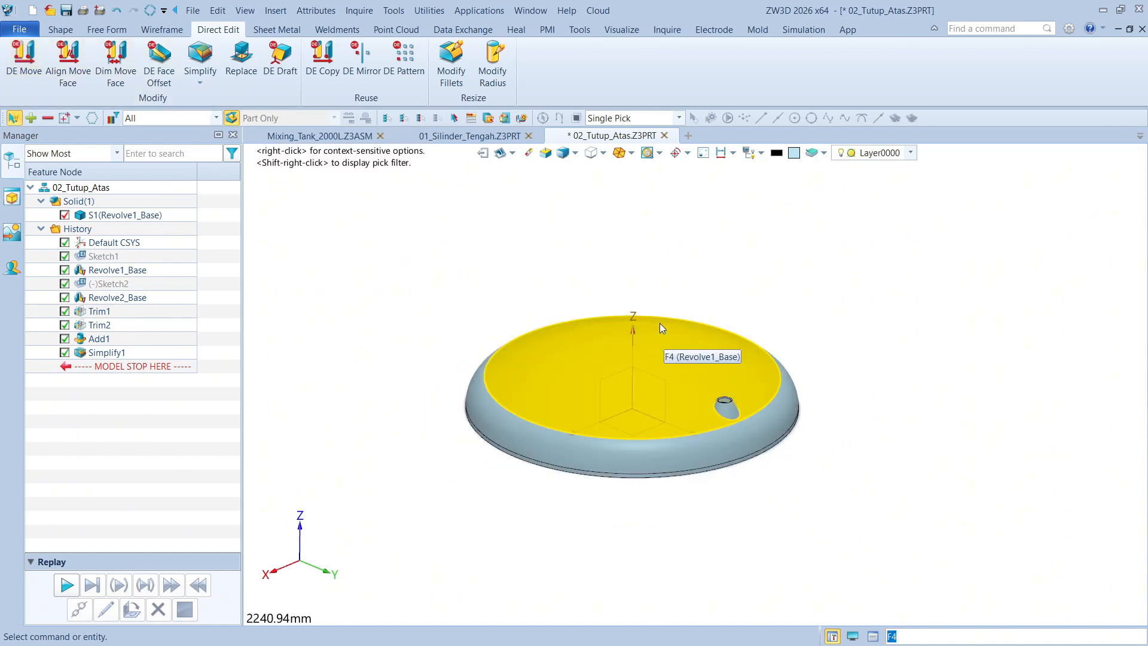
middle_drag(662, 328, 692, 295)
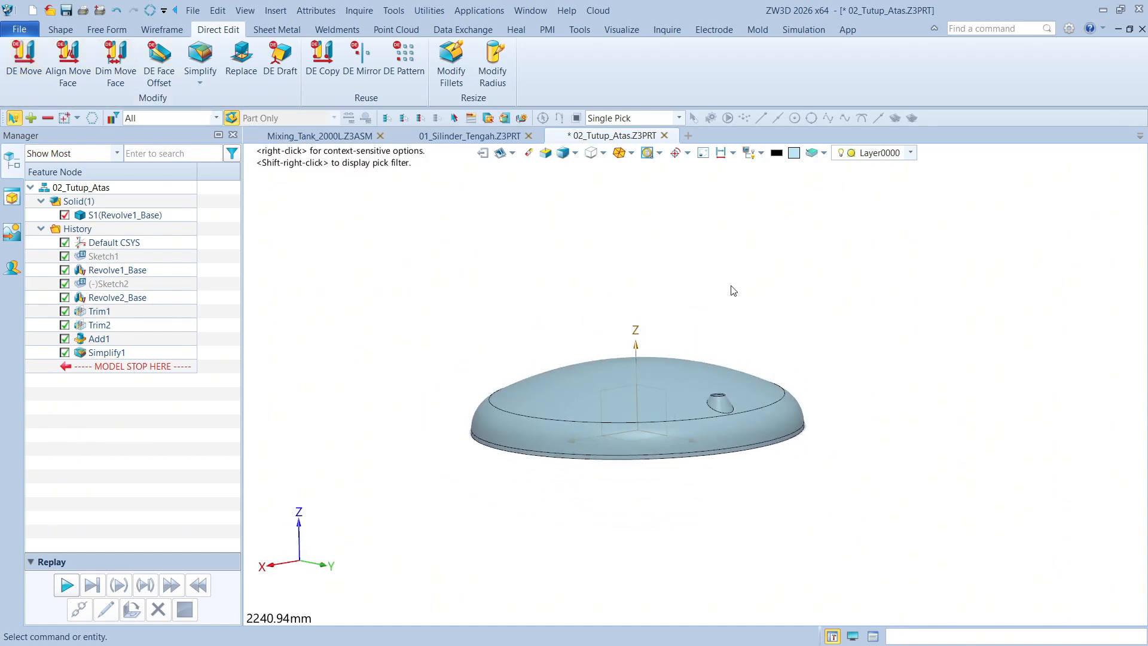
click(60, 30)
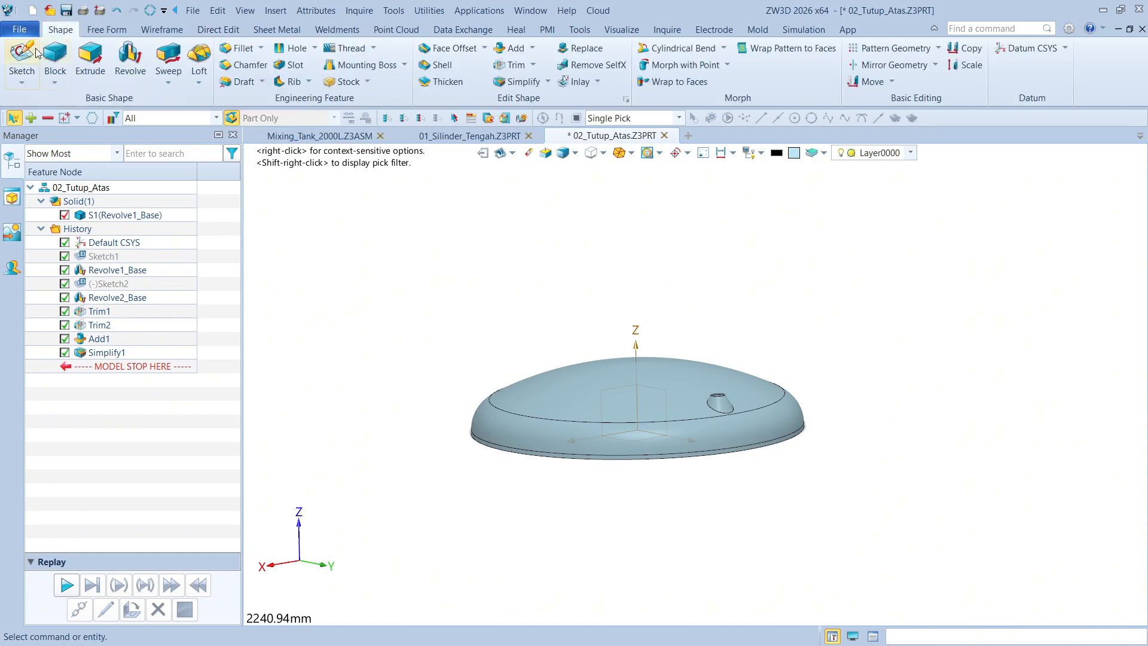
click(21, 57)
scroll(728, 434, up, 2)
right_drag(727, 434, 751, 519)
scroll(736, 441, up, 1)
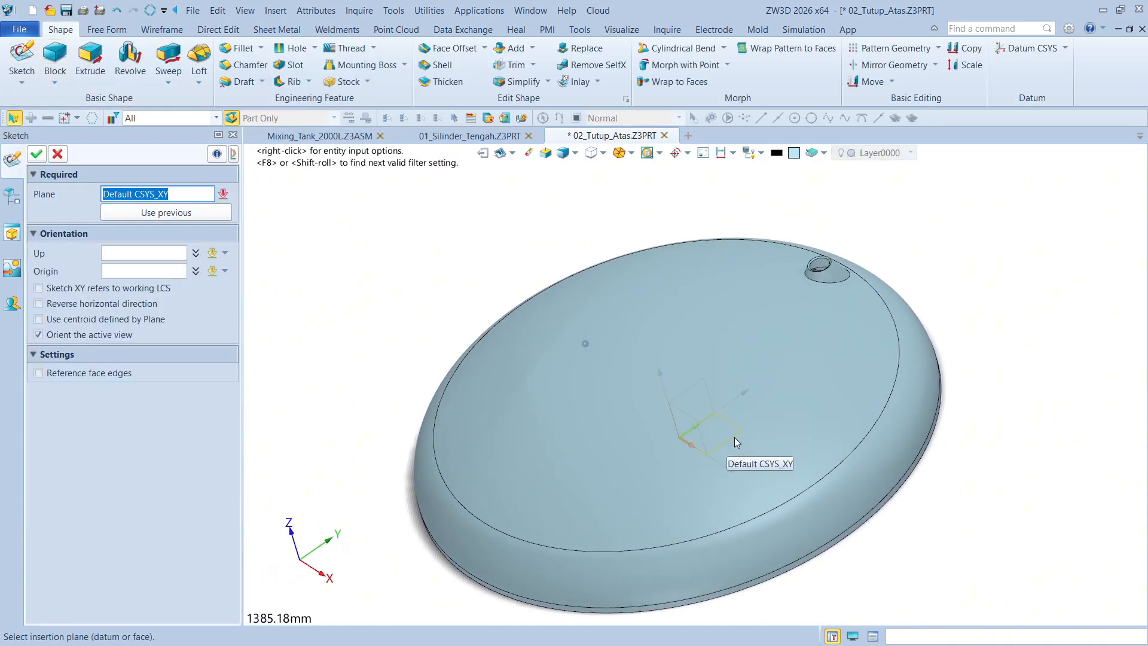
click(734, 437)
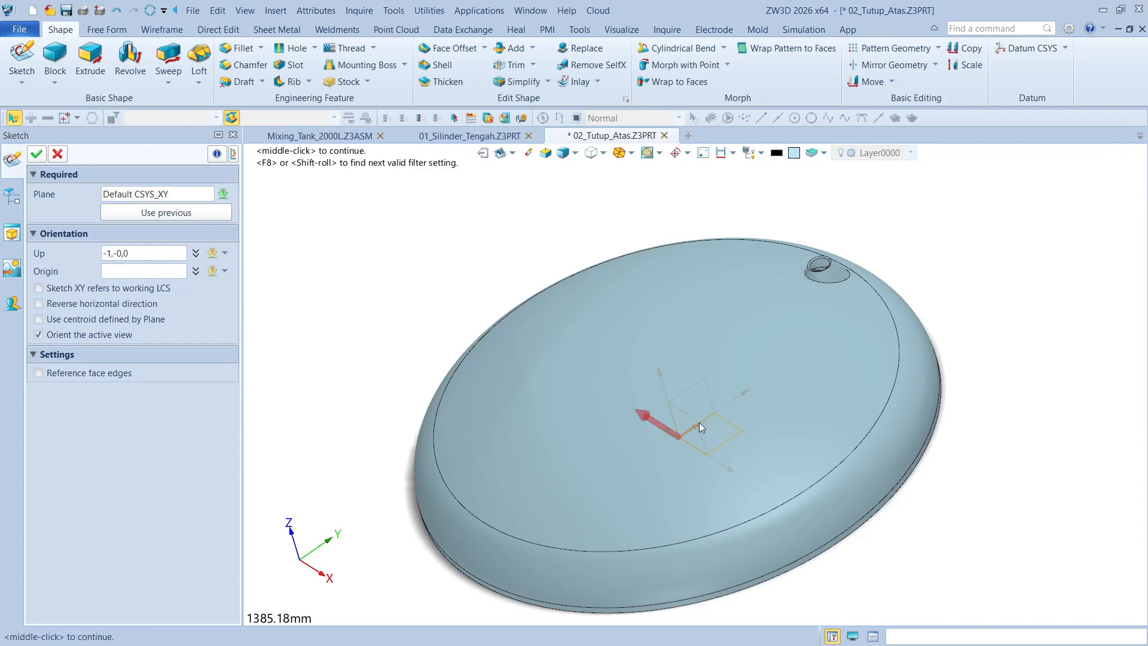
click(57, 153)
Start a new sketch on the default XY plane with the up direction along 0,1,0
click(21, 57)
middle_click(570, 259)
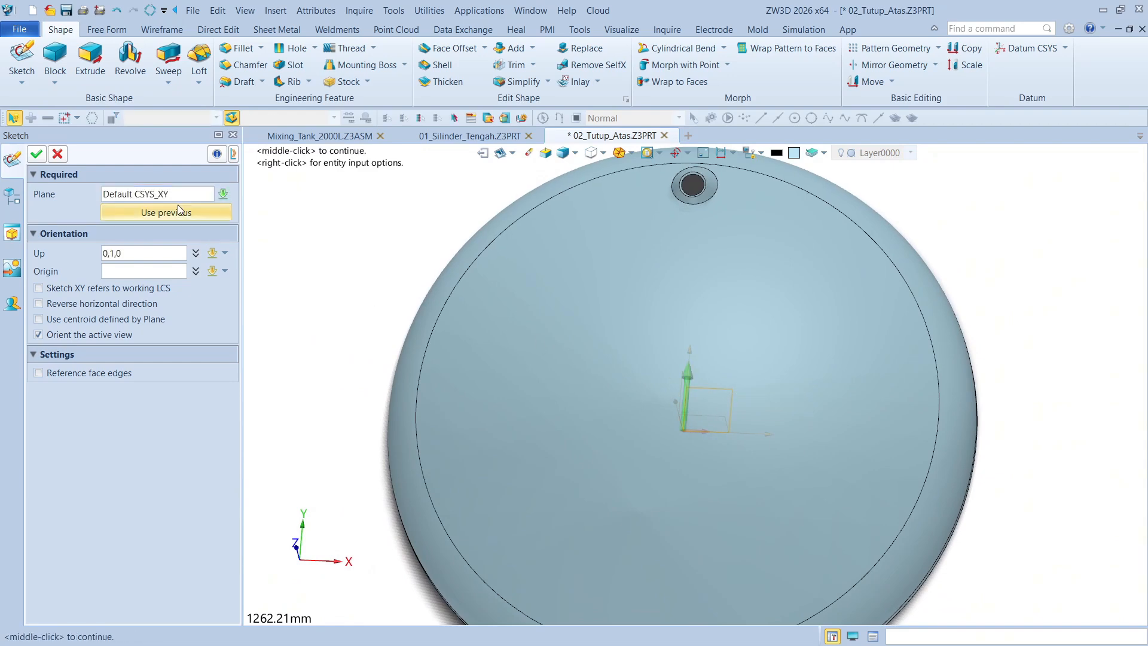
click(37, 154)
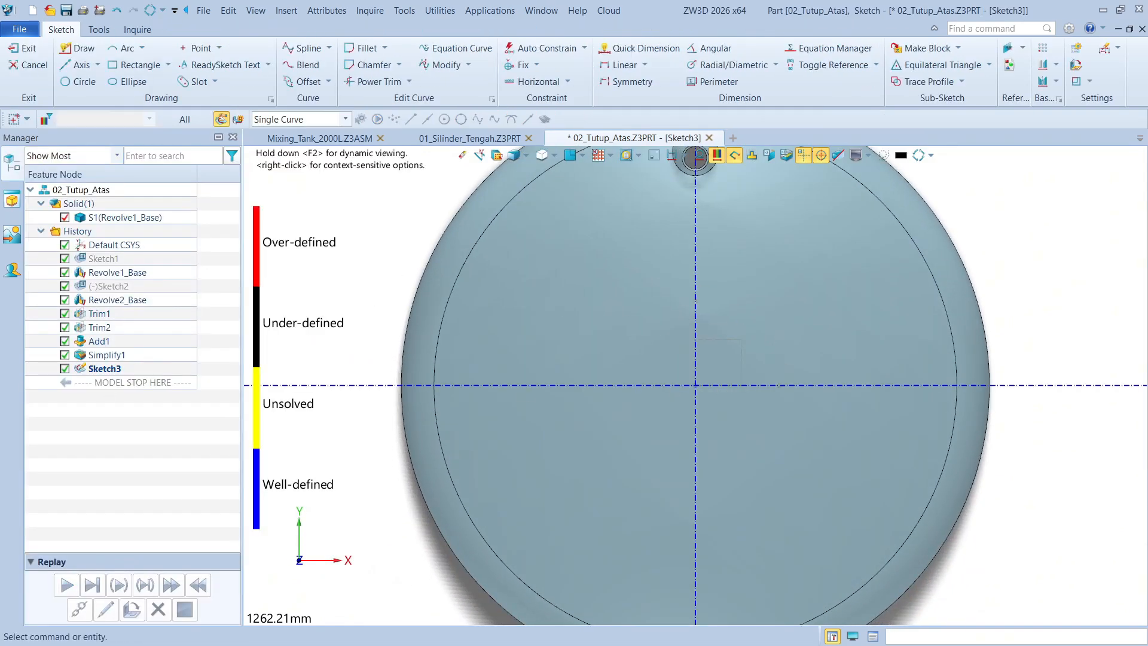
Sketch a corner rectangle about 163 by 97 mm near the dome's +X edge, symmetric about the horizontal axis
scroll(1062, 406, up, 2)
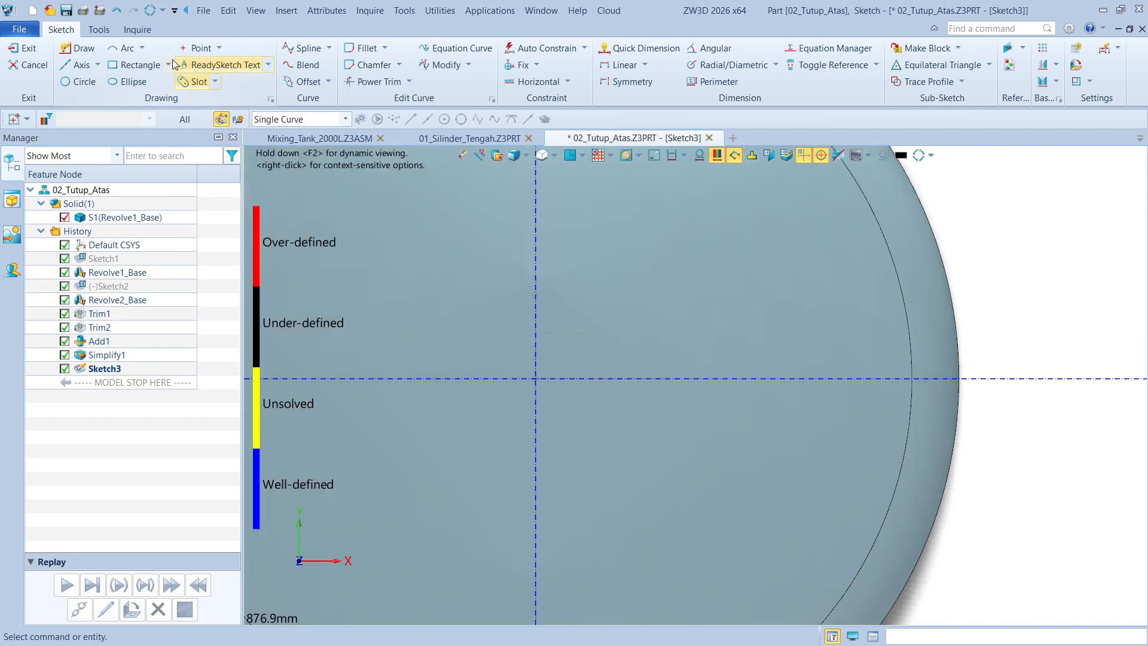
click(136, 65)
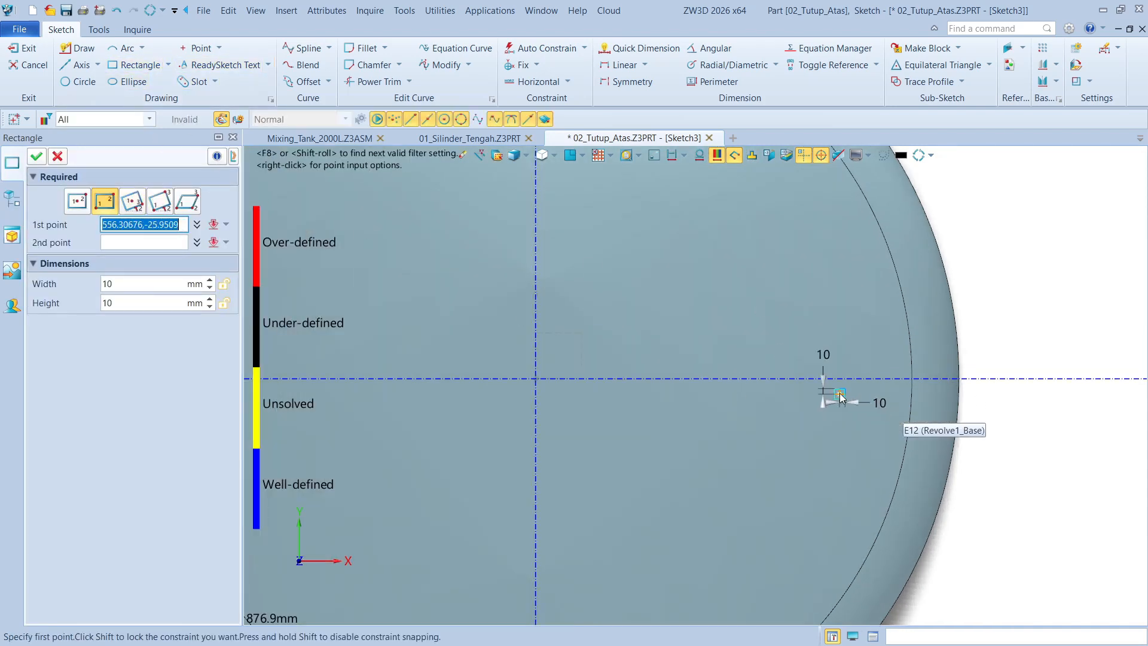
click(805, 353)
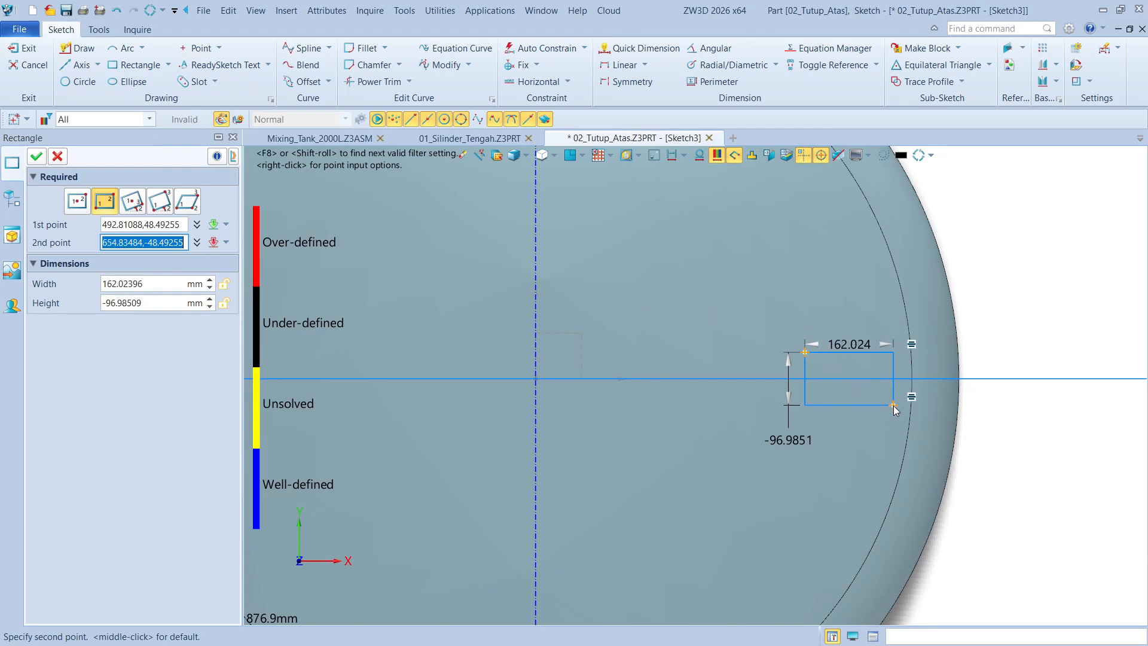
click(893, 405)
click(36, 156)
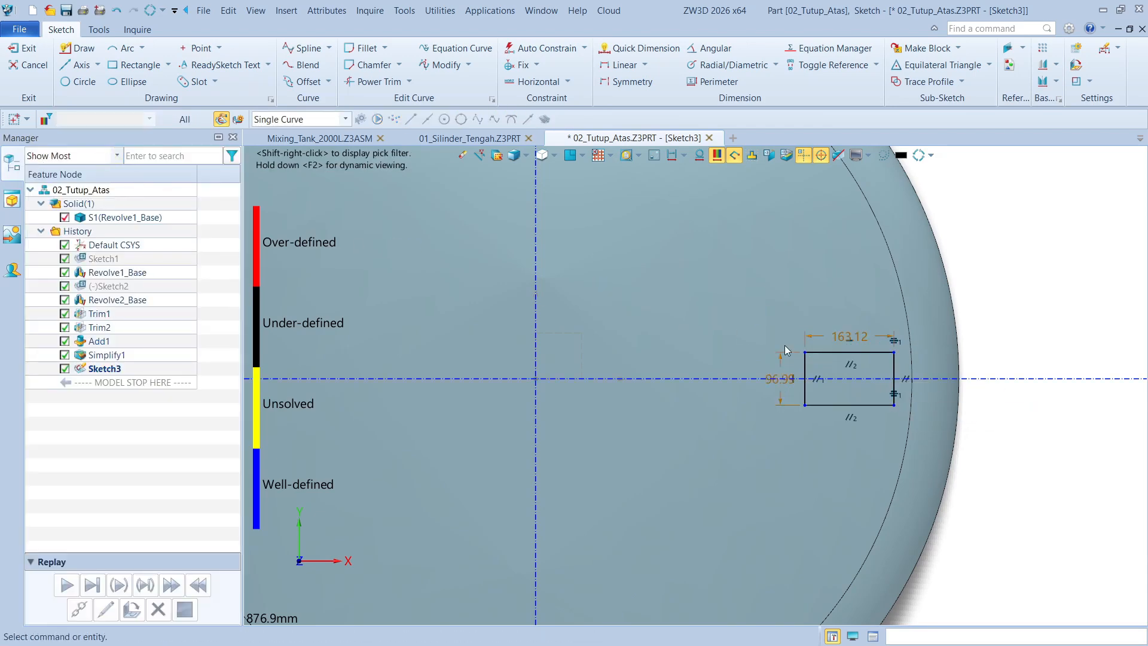
Set the rectangle's width to 176 mm and its height to 72 mm
scroll(948, 382, up, 2)
double_click(788, 315)
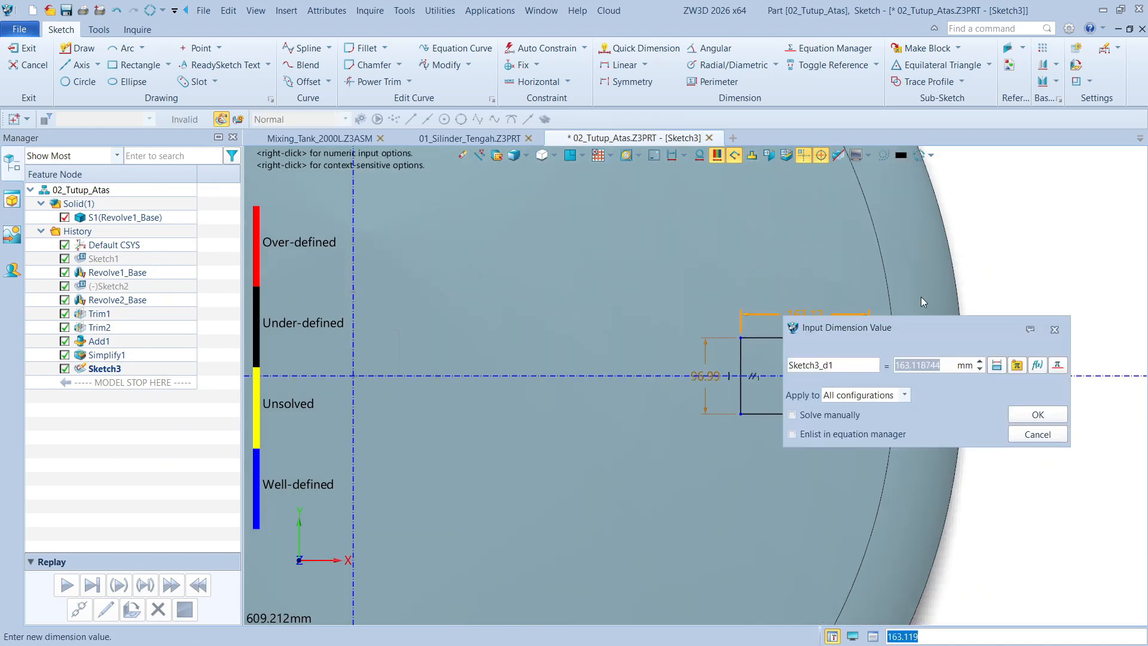
text(176)
key(Return)
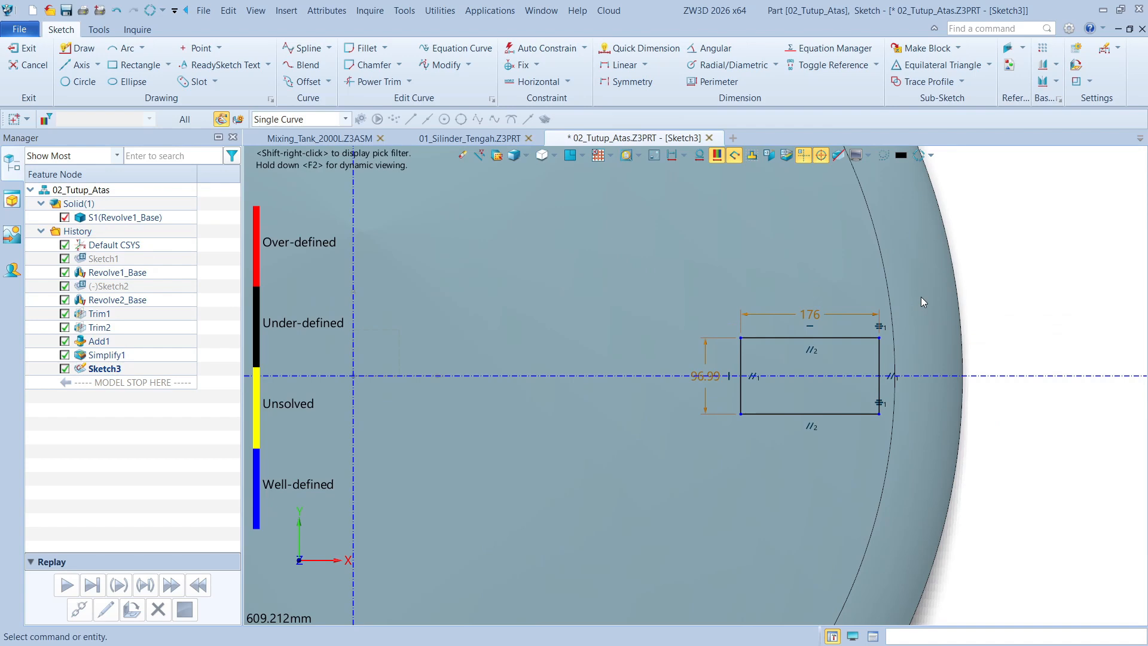
double_click(703, 360)
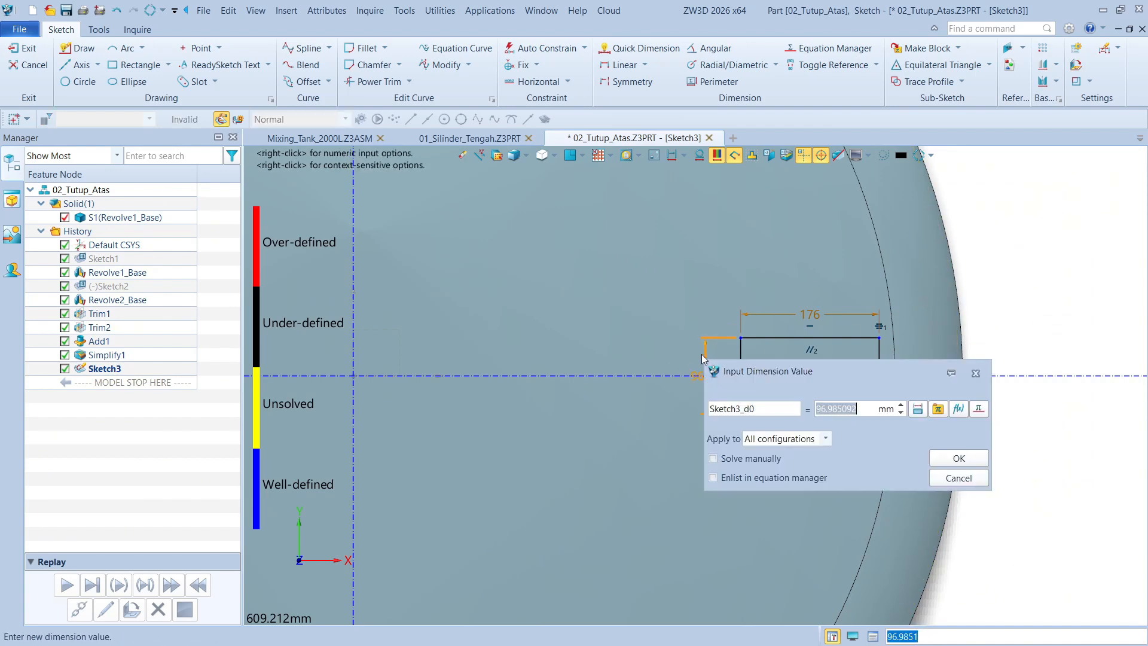
text(72)
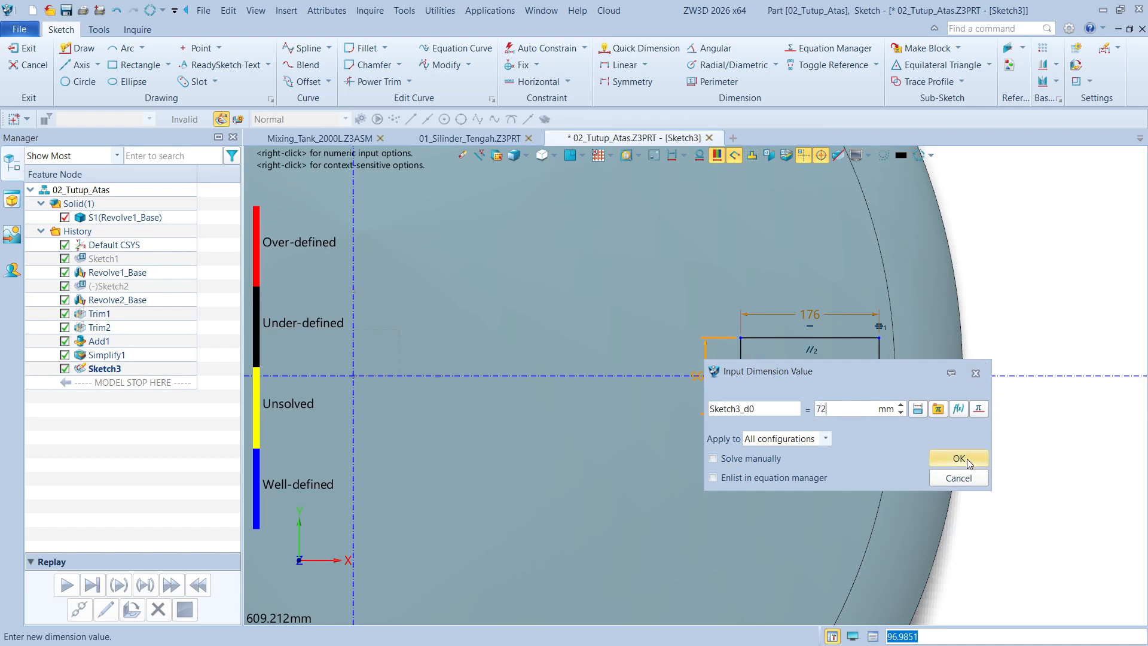
click(967, 458)
Dimension the distance from the vertical axis to the rectangle's nearest edge and set it to 540 mm
right_click(1031, 257)
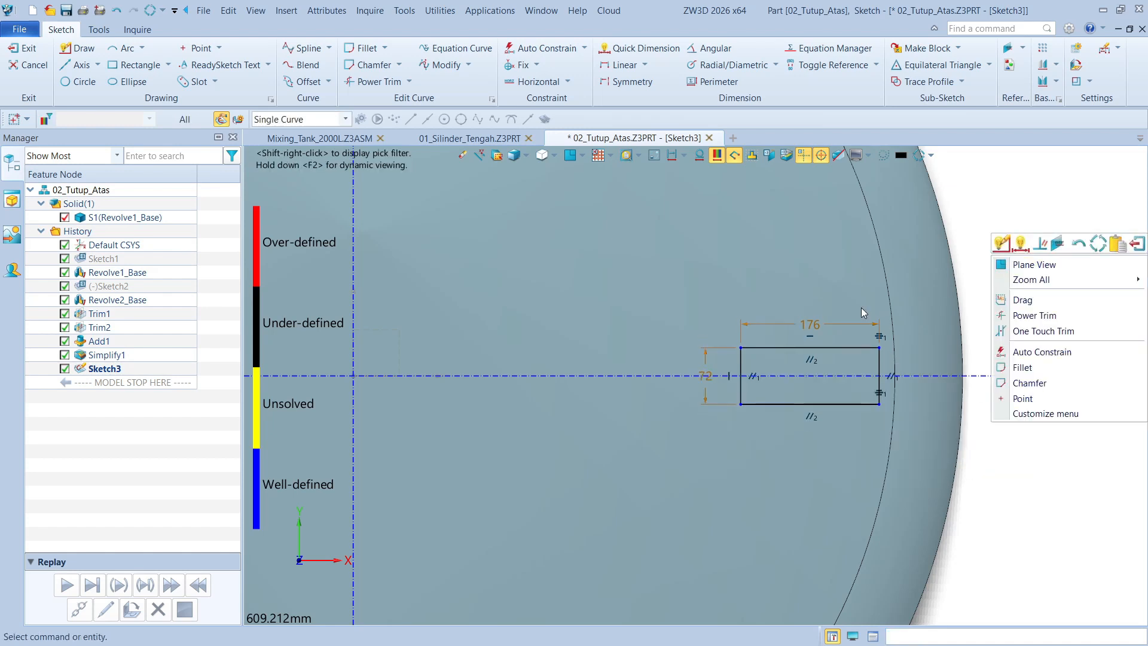
click(1020, 243)
click(740, 357)
scroll(705, 355, down, 2)
scroll(709, 359, down, 1)
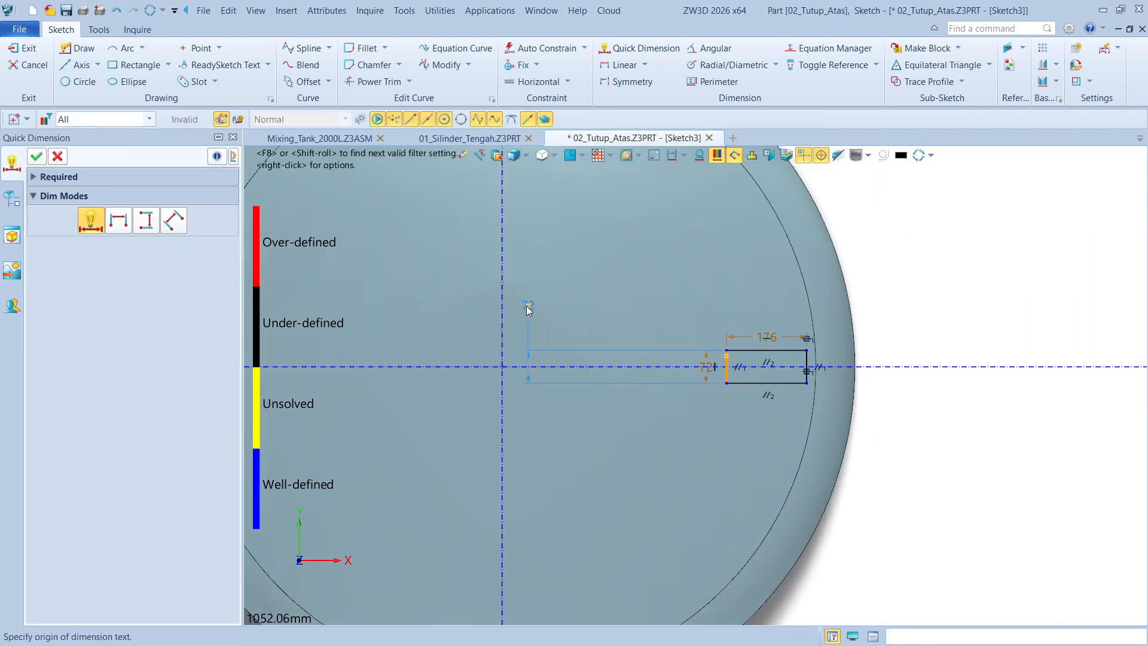
click(506, 300)
click(569, 295)
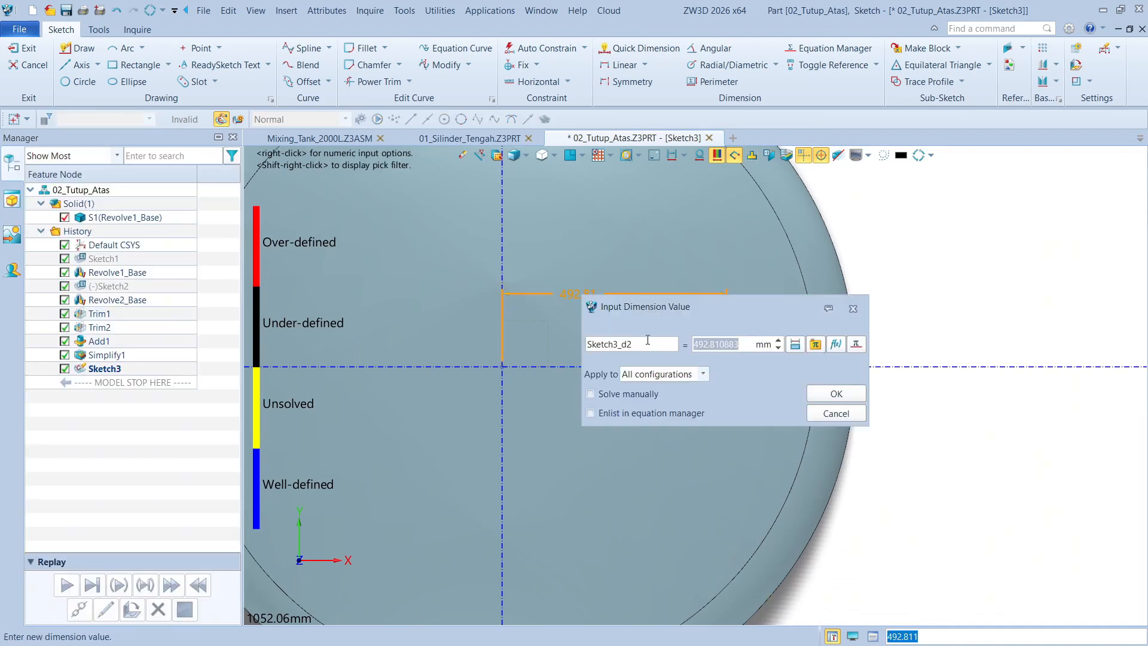
text(540)
key(Return)
key(Escape)
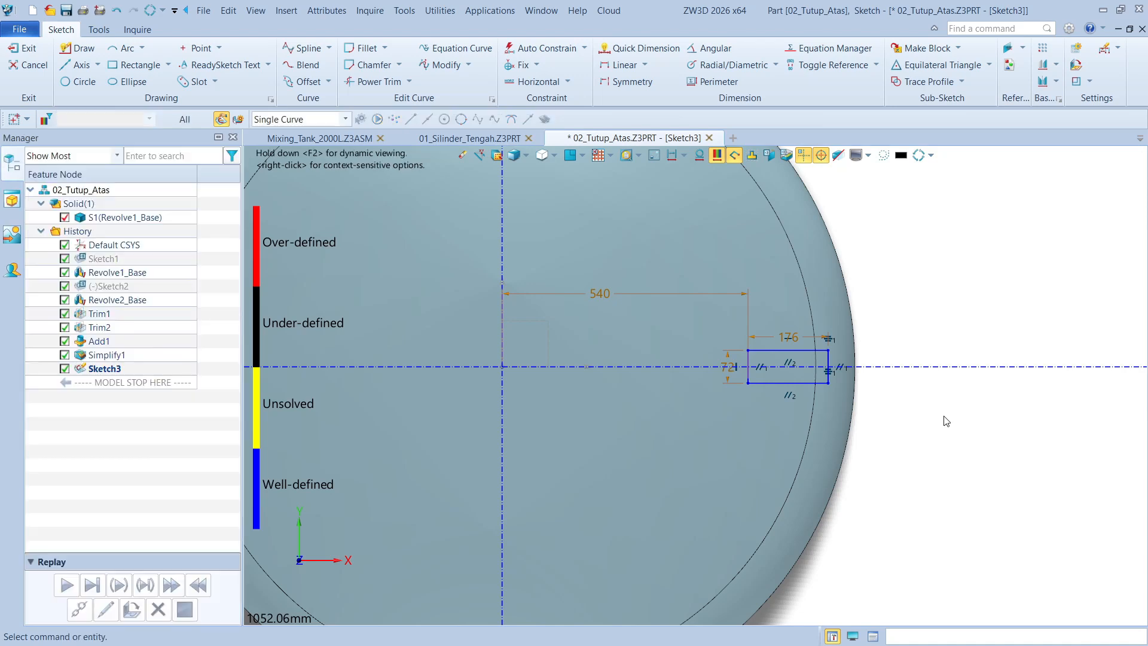
Round all four rectangle corners with a 10 mm Fillet Chain and finish the sketch
scroll(831, 353, up, 5)
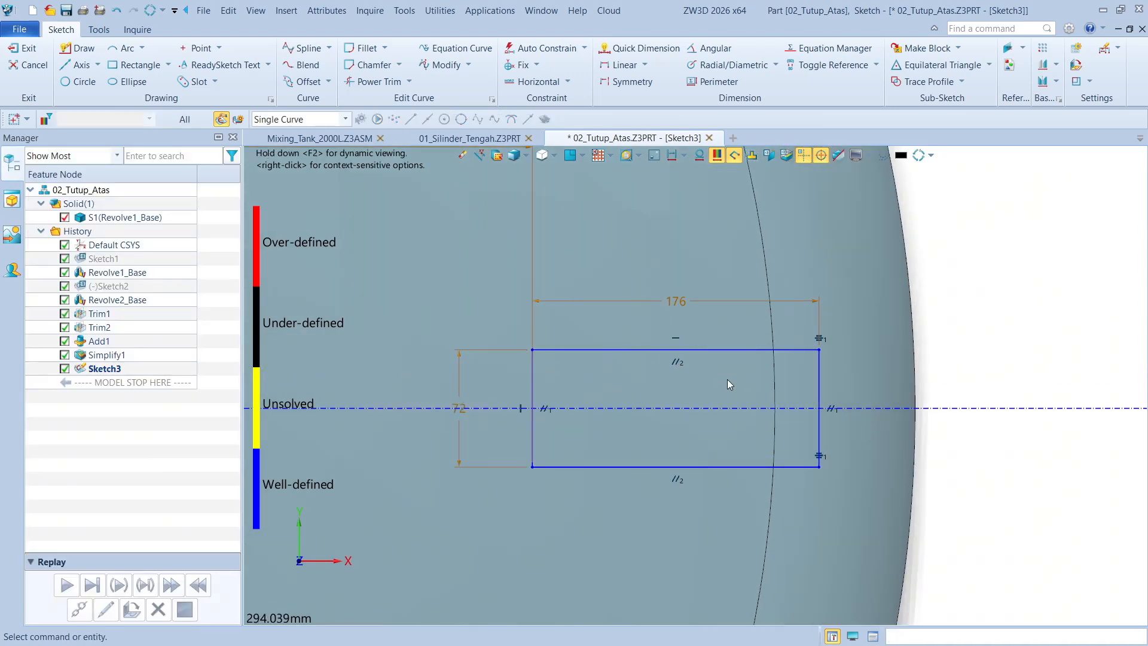
click(385, 48)
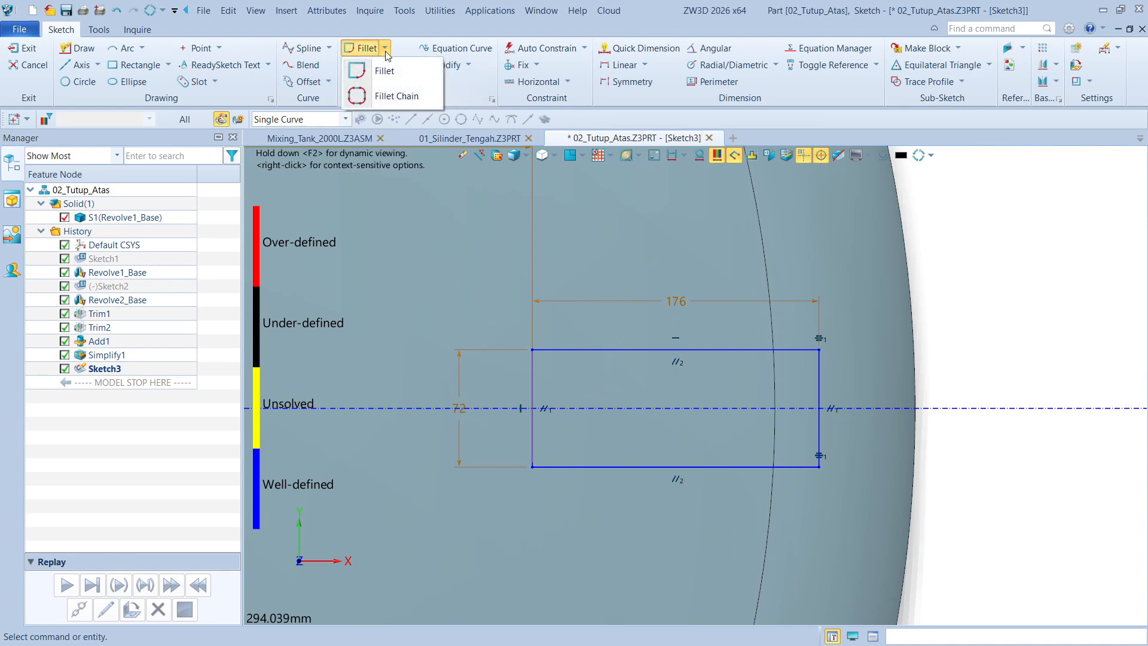
click(391, 98)
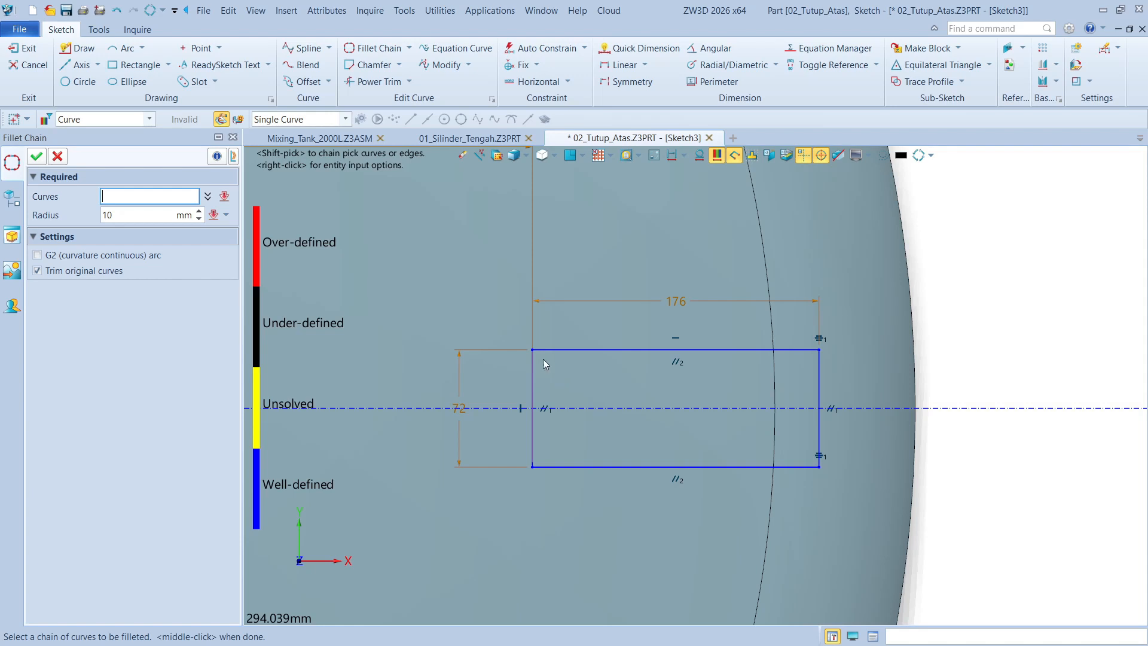
click(541, 363)
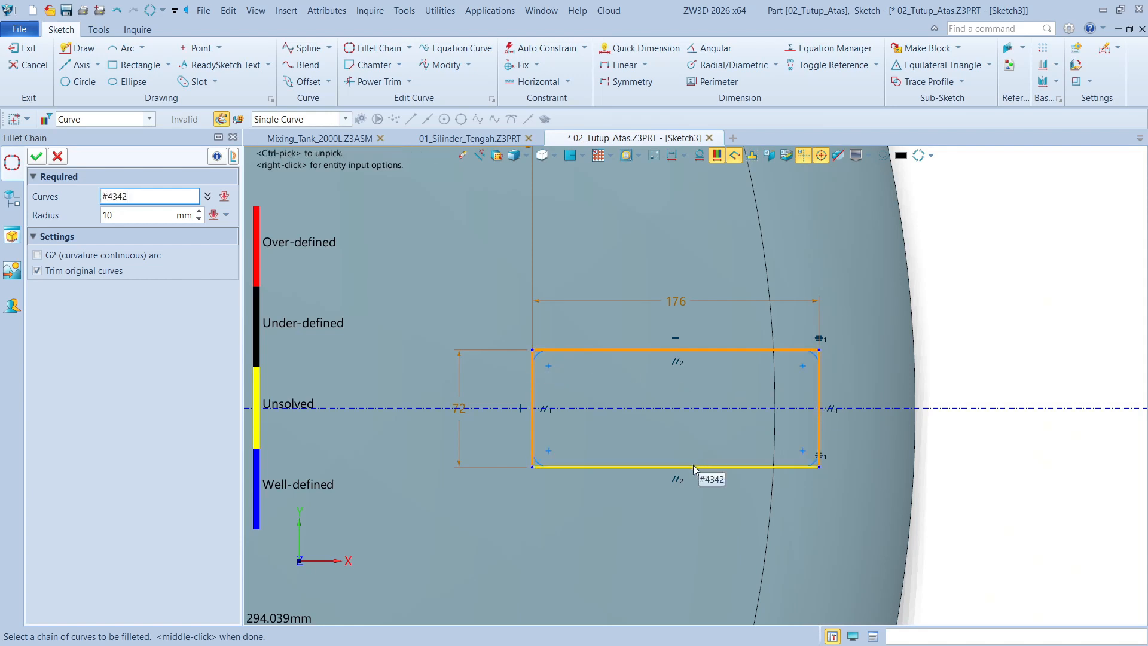
scroll(692, 463, up, 3)
click(36, 156)
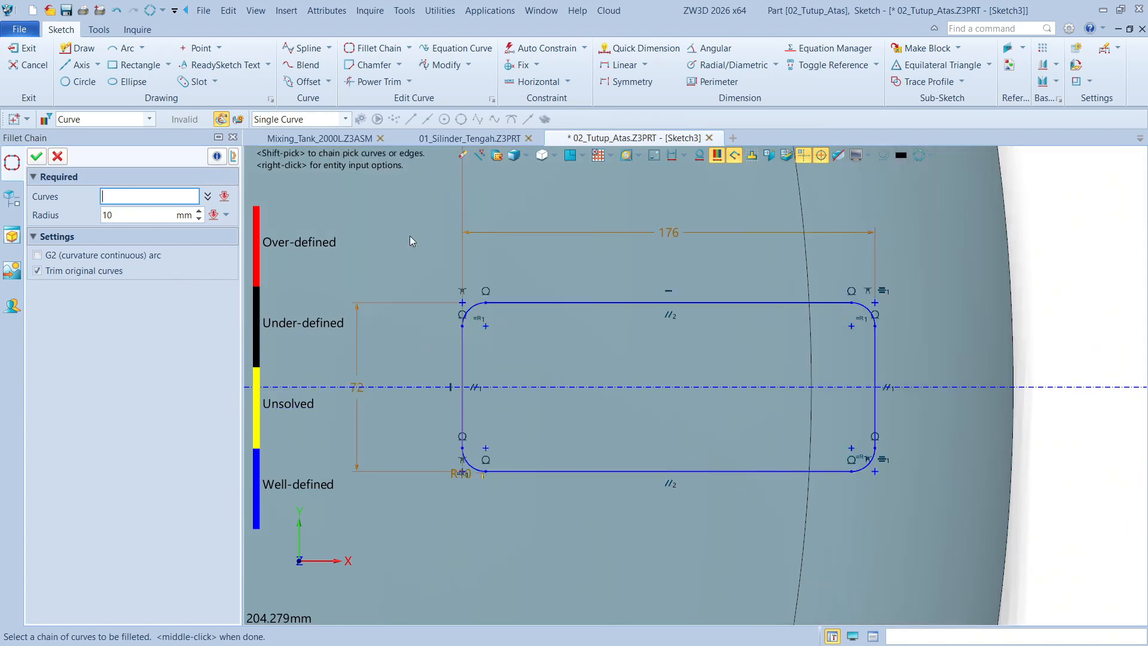
scroll(704, 349, down, 3)
click(36, 156)
scroll(879, 317, down, 2)
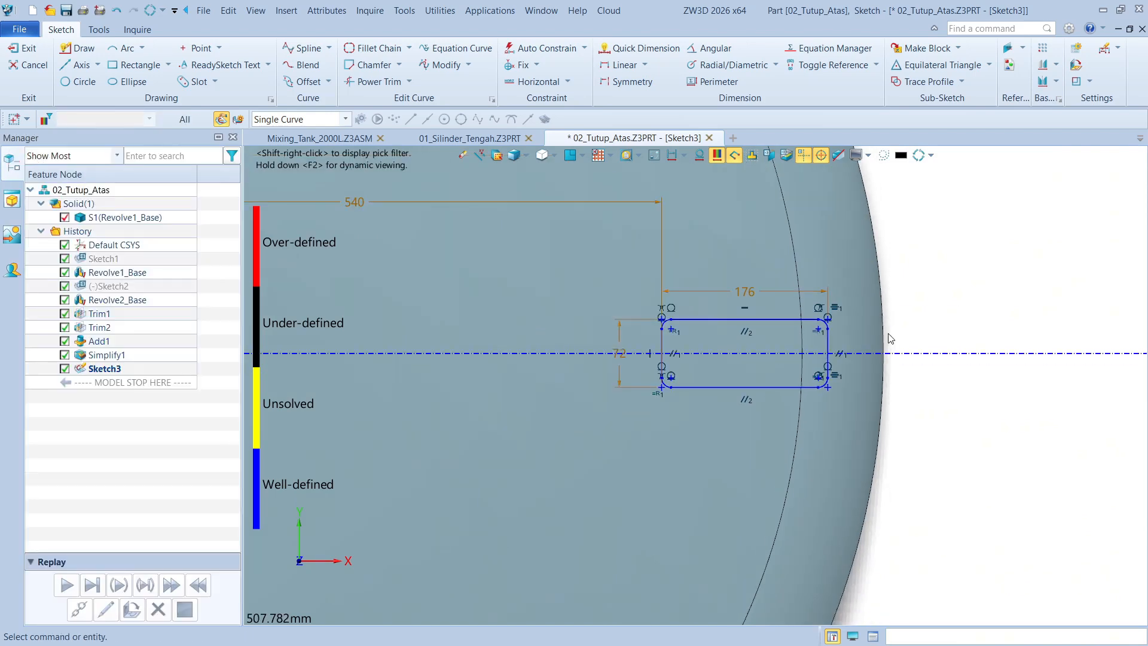
click(28, 52)
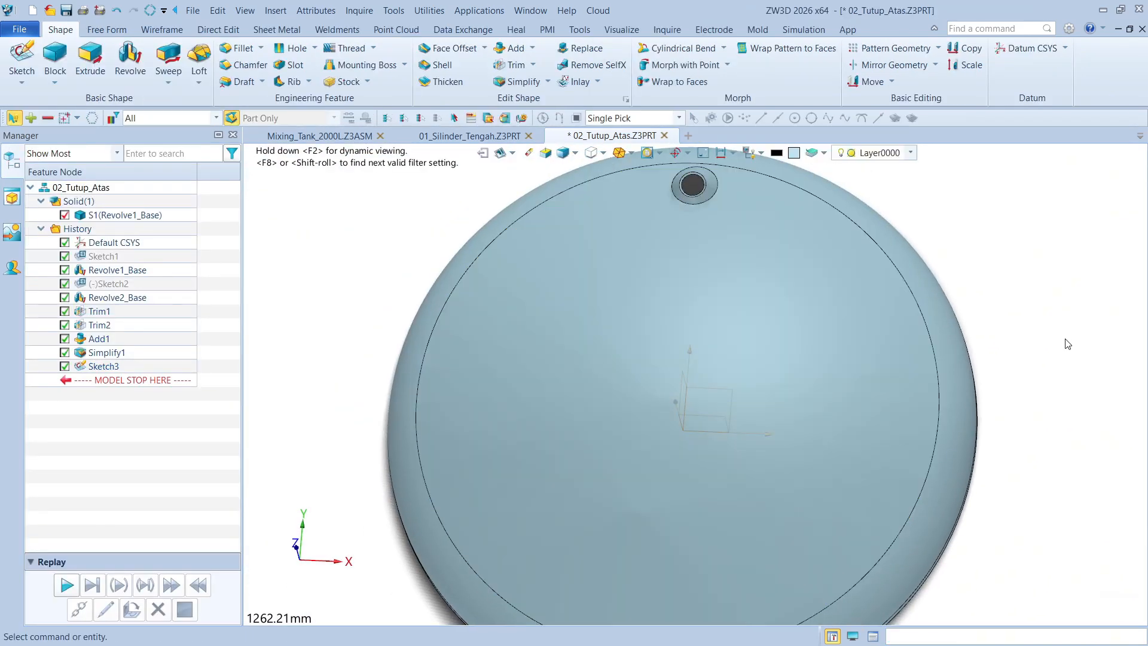
Set up Project to Face with the rounded rectangle sketch as the curves and the dome's crown and knuckle outer faces as targets
key(ctrl+f)
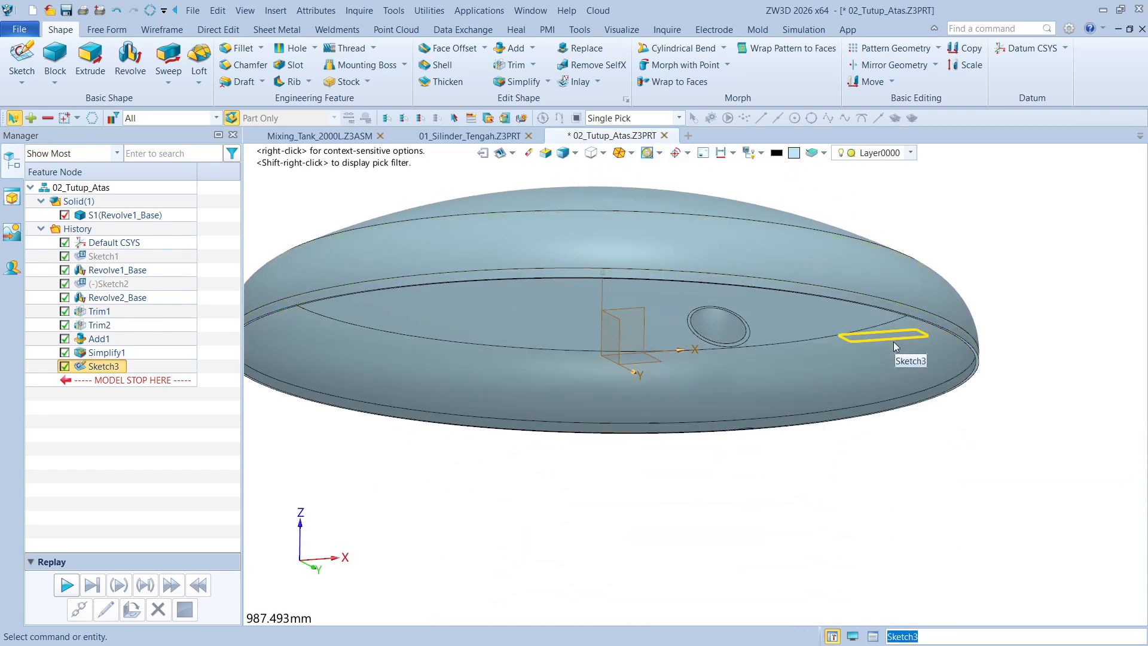
click(895, 339)
click(162, 29)
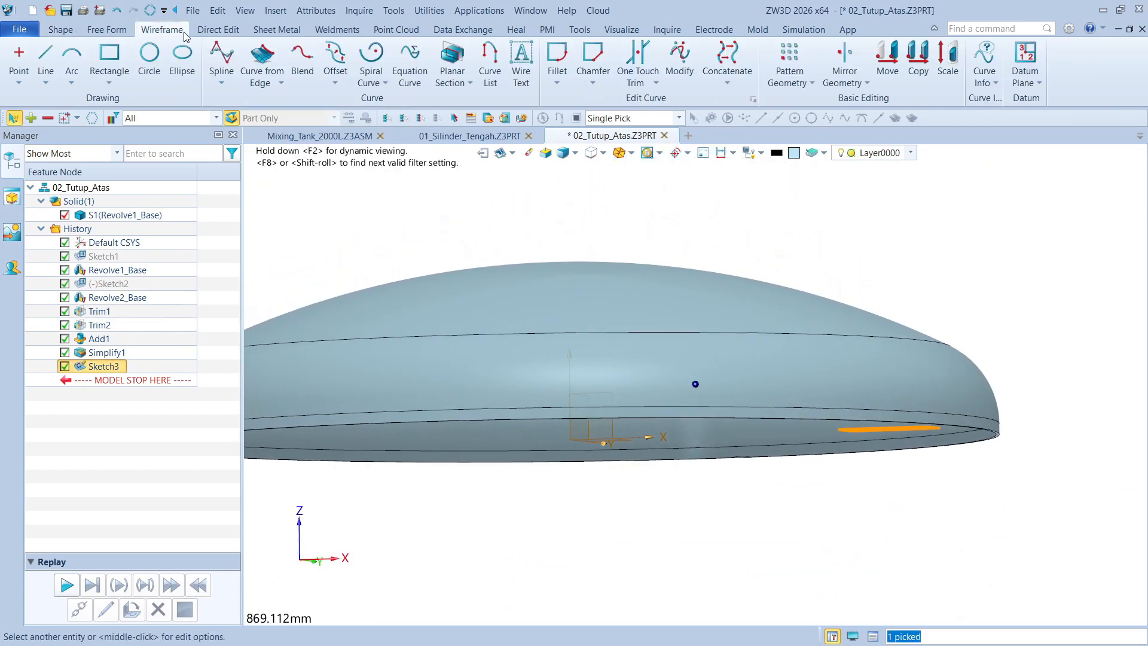
click(264, 82)
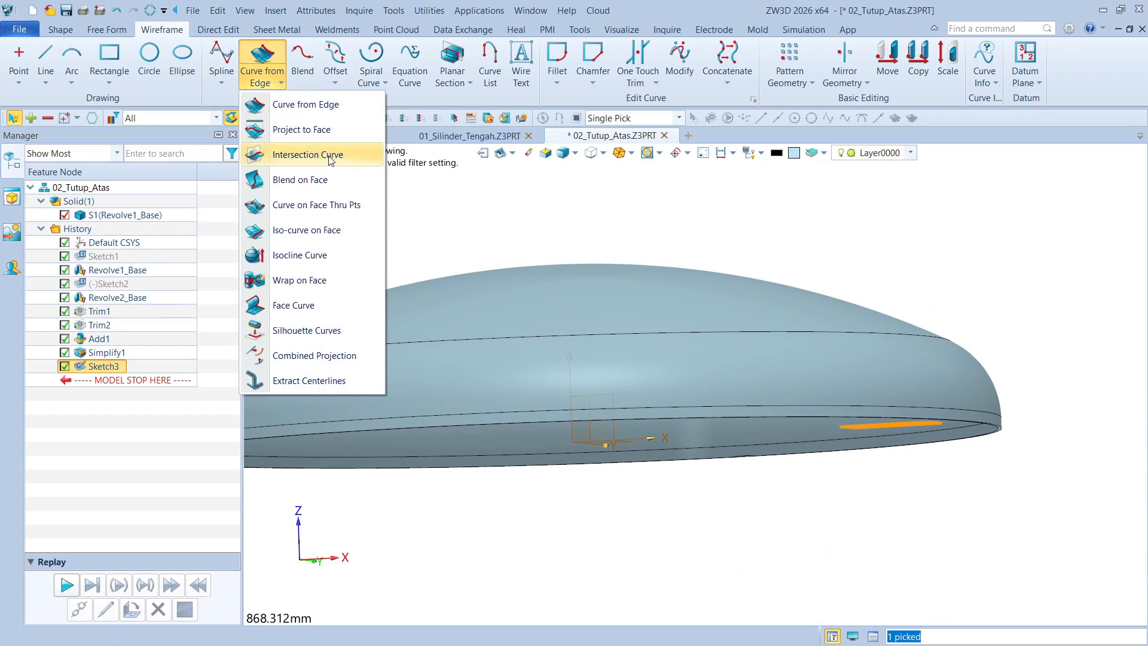
click(302, 129)
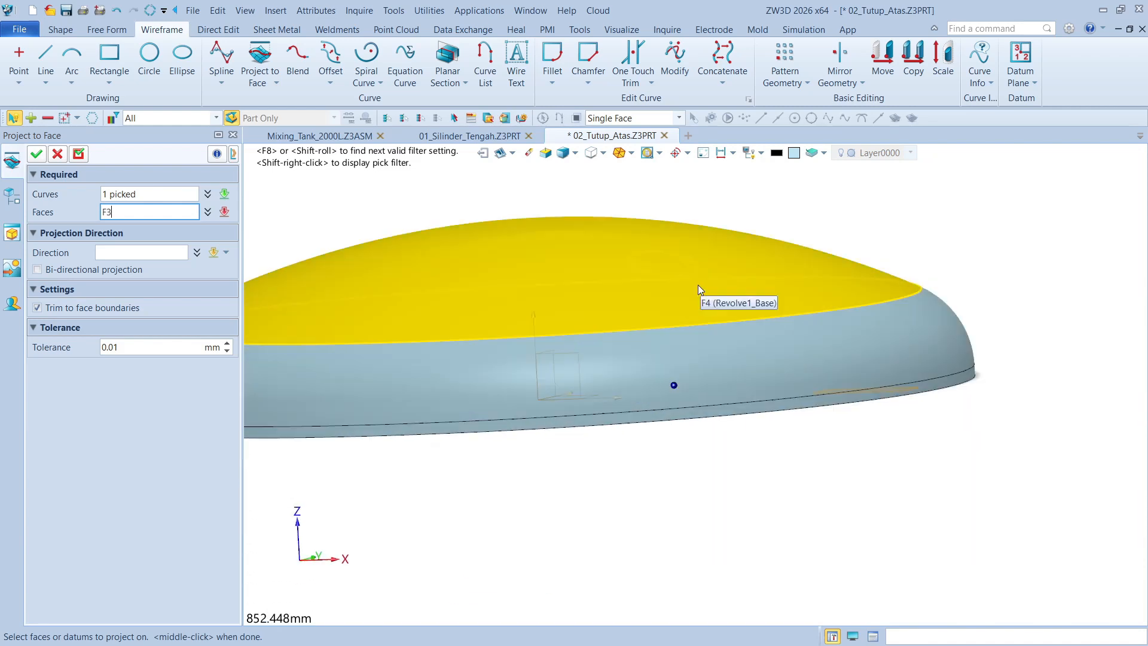
click(863, 263)
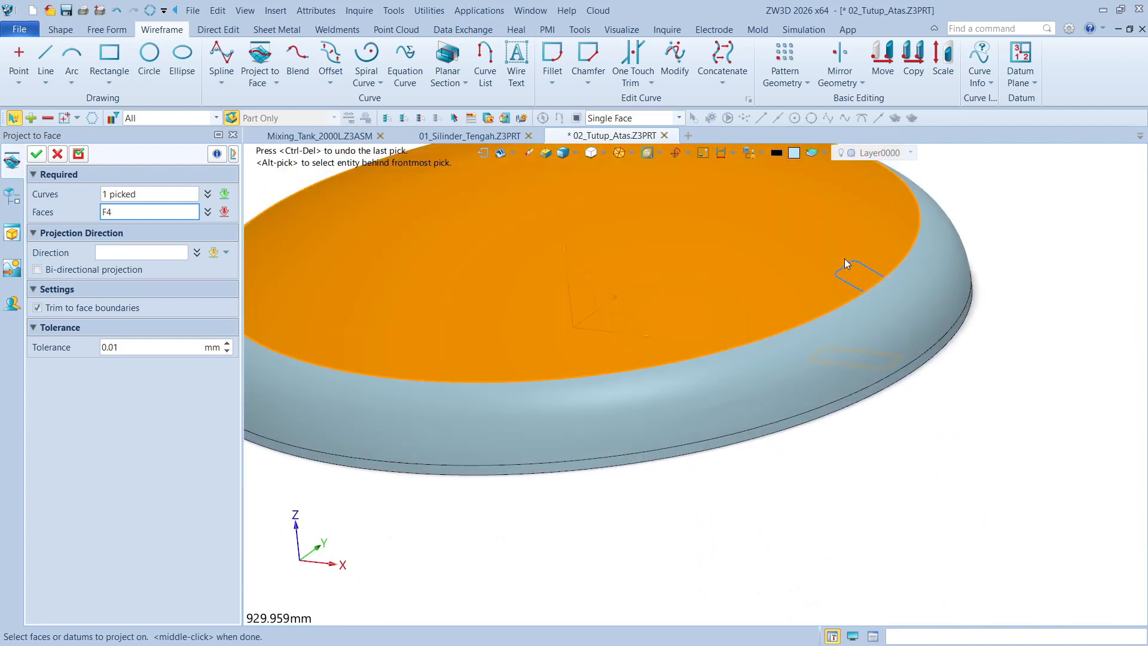
click(910, 311)
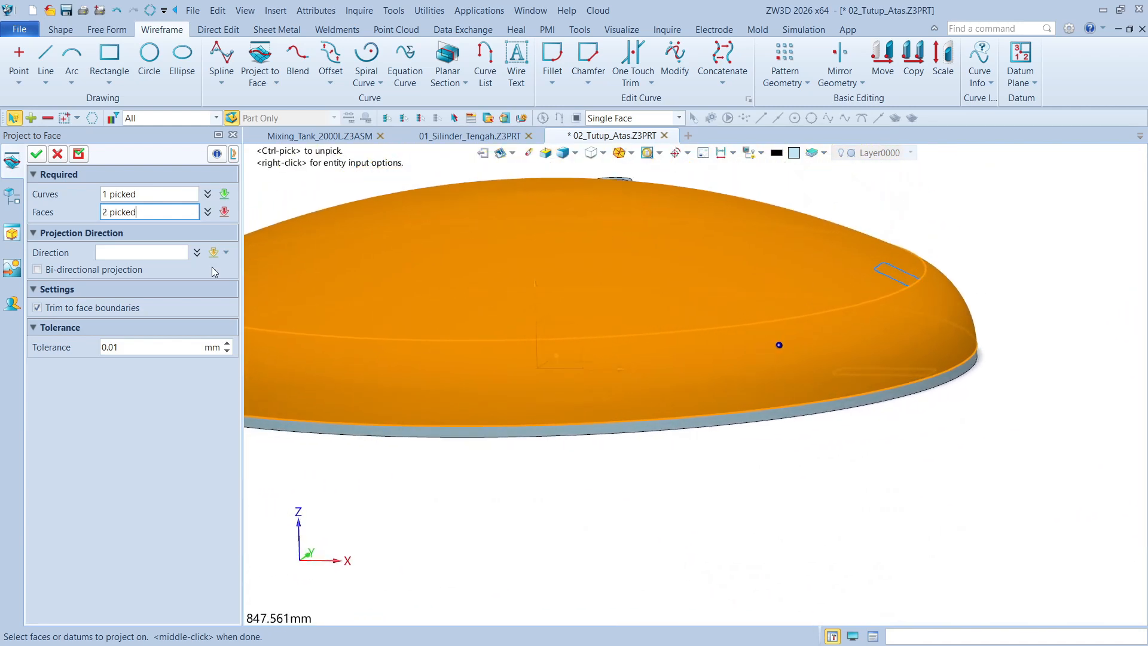
right_drag(875, 281, 622, 389)
Set the projection direction to 0,0,1 and complete the curve projection onto the dome
click(123, 252)
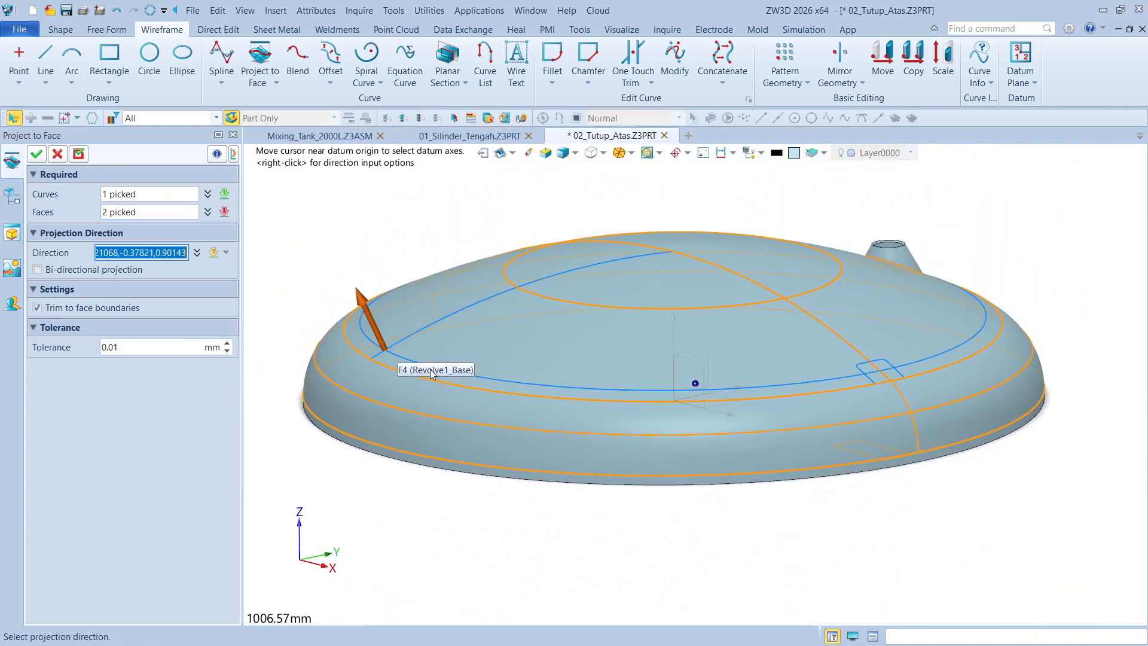
click(676, 435)
right_drag(676, 436, 719, 350)
middle_drag(719, 350, 730, 358)
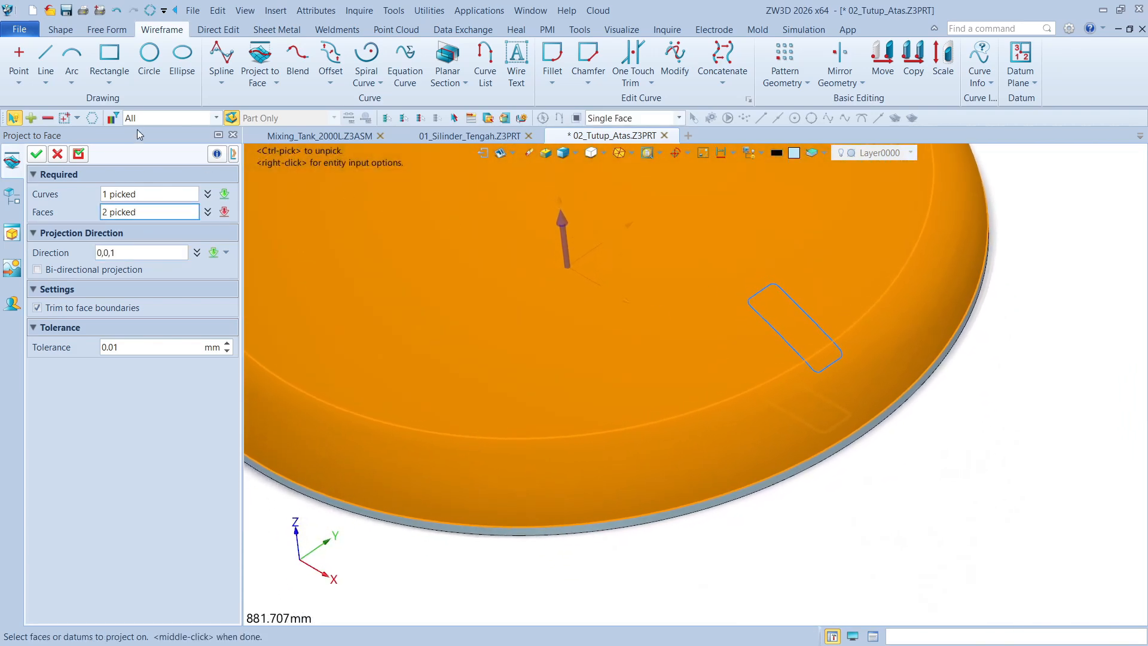
click(36, 155)
right_drag(1013, 306, 1014, 313)
scroll(1015, 313, down, 4)
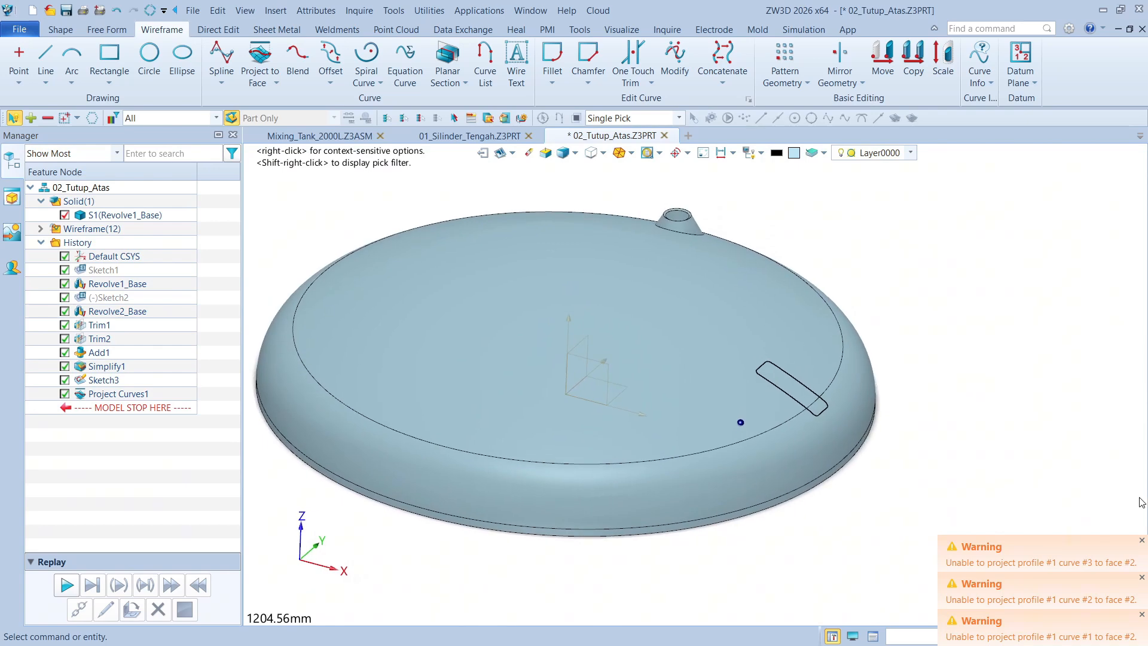
Dismiss all the warning notifications raised by the curve projection and sketch reference refresh
click(1142, 540)
click(1144, 577)
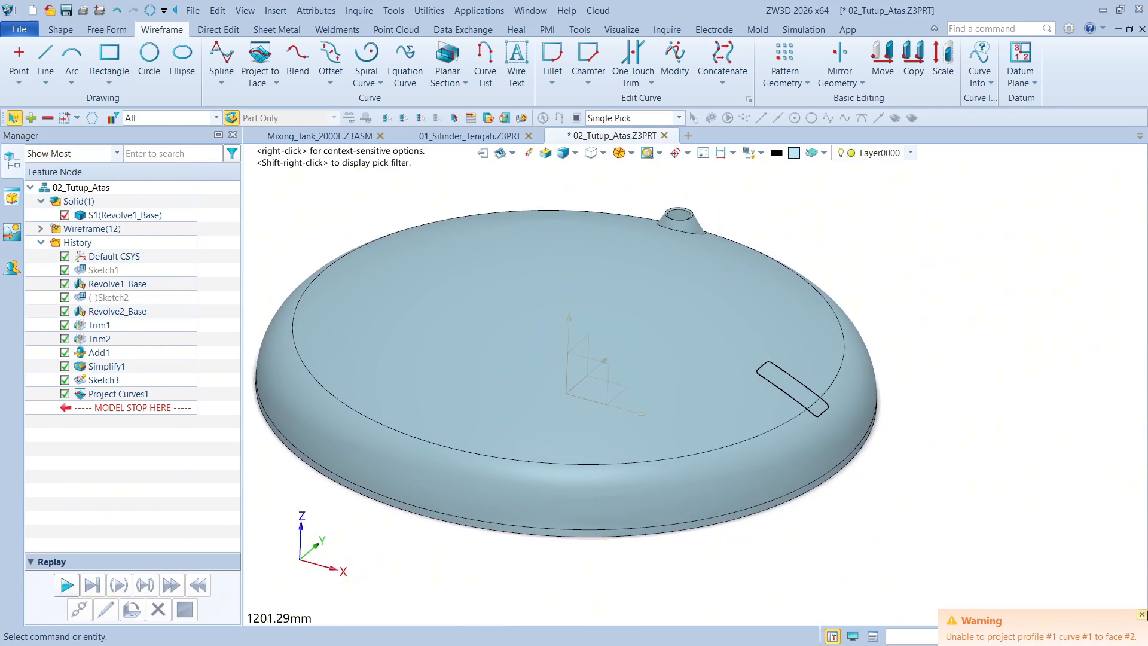
click(1142, 614)
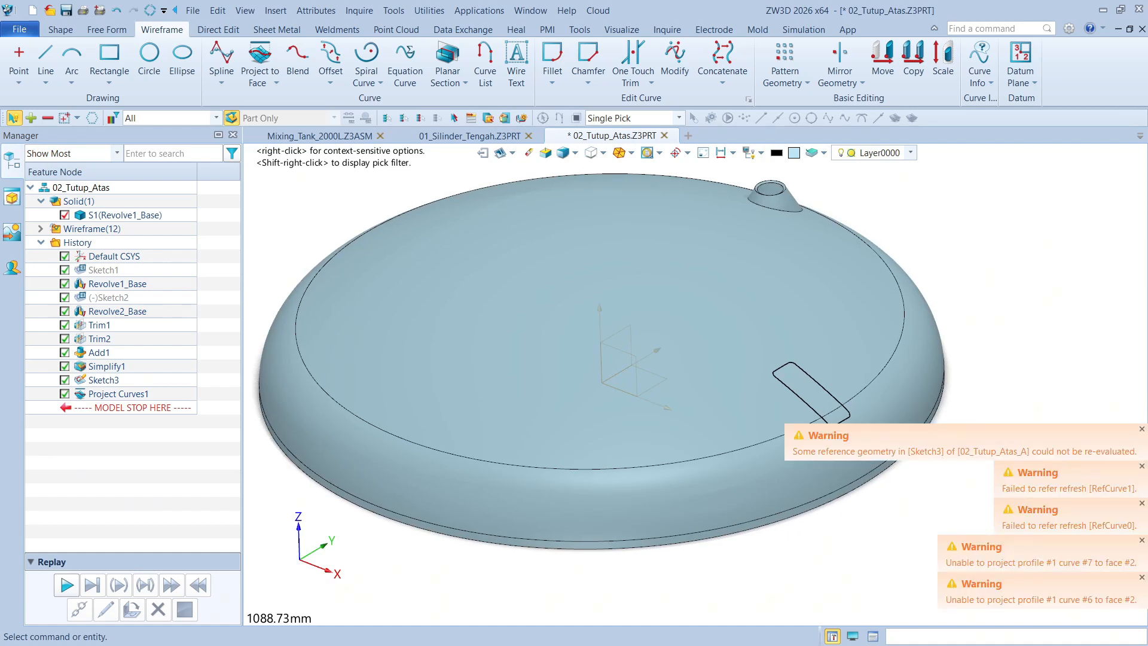
click(1142, 430)
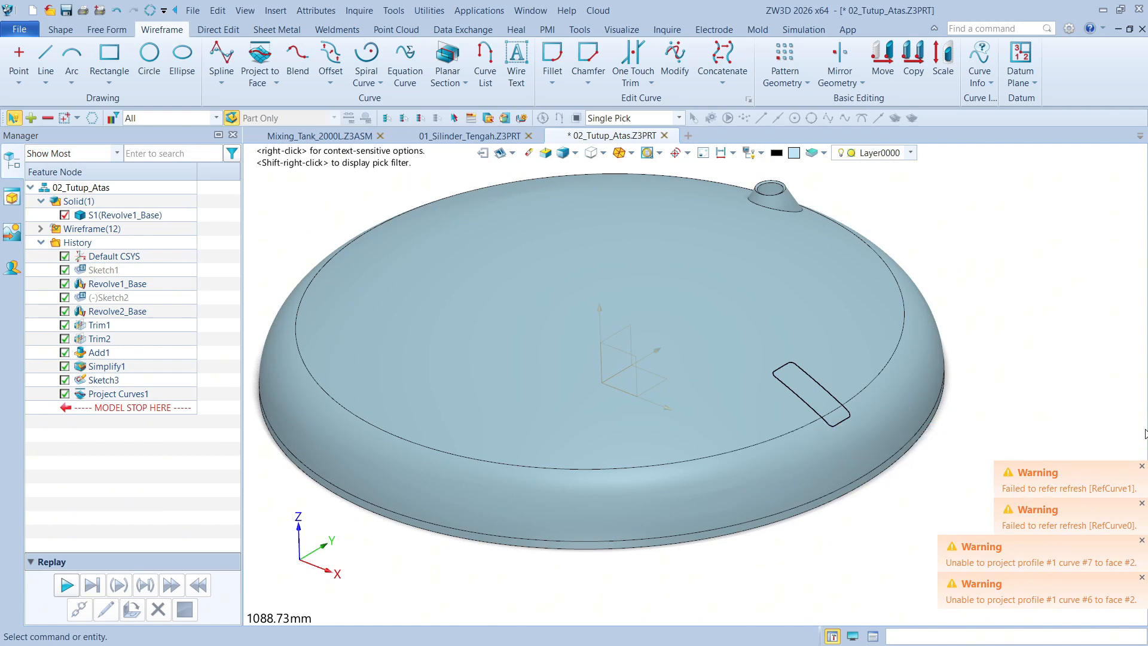
click(1142, 466)
click(1142, 541)
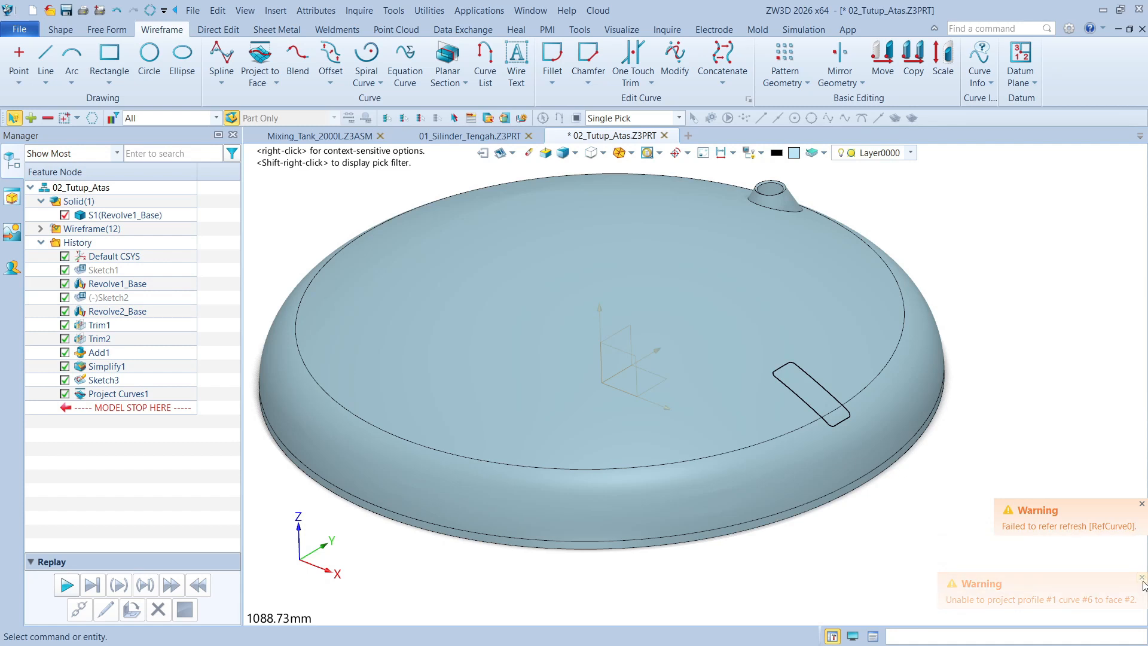
click(1142, 578)
click(1142, 506)
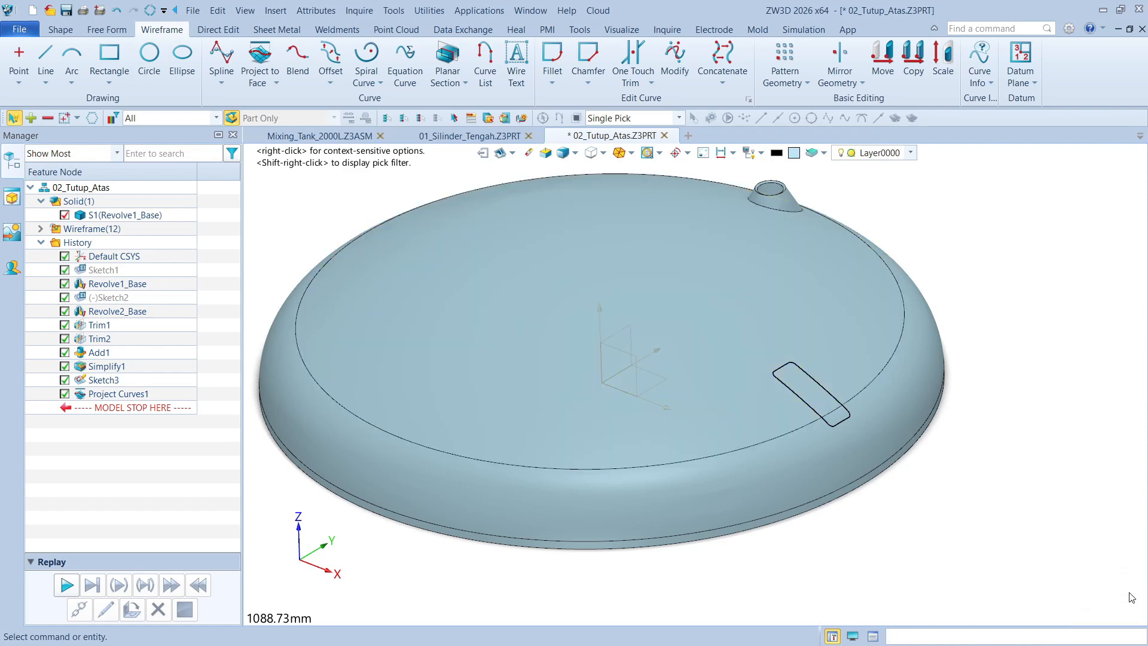
middle_drag(1051, 405, 1052, 338)
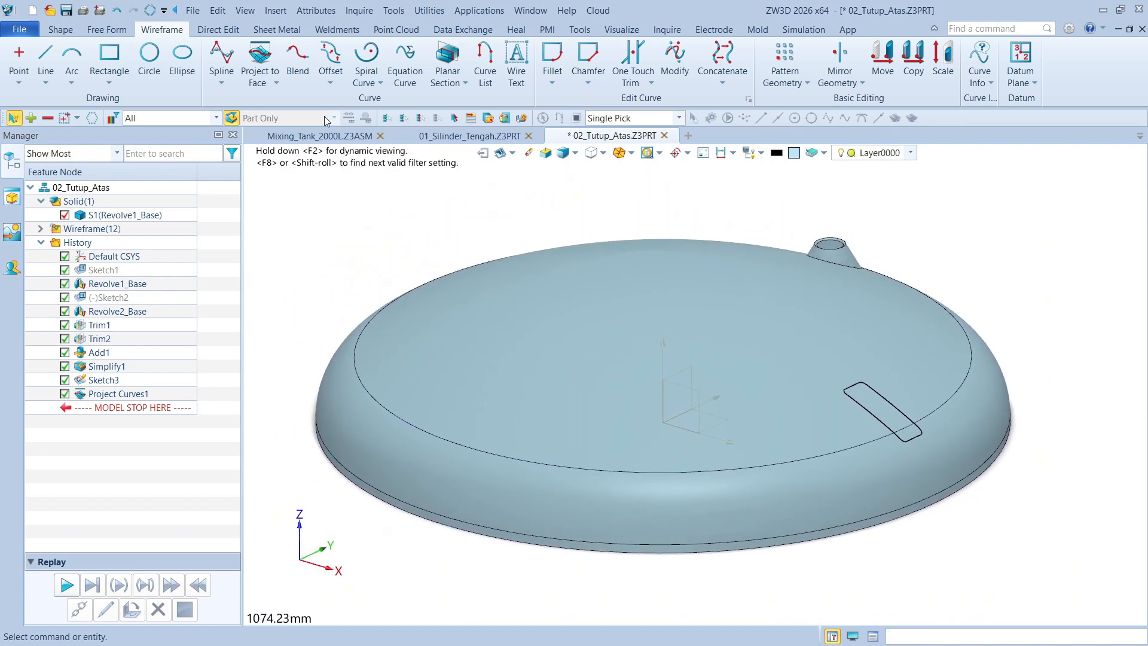
Use Split with Curves to split the dome's crown and knuckle outer faces along the projected rounded rectangle curves
click(60, 29)
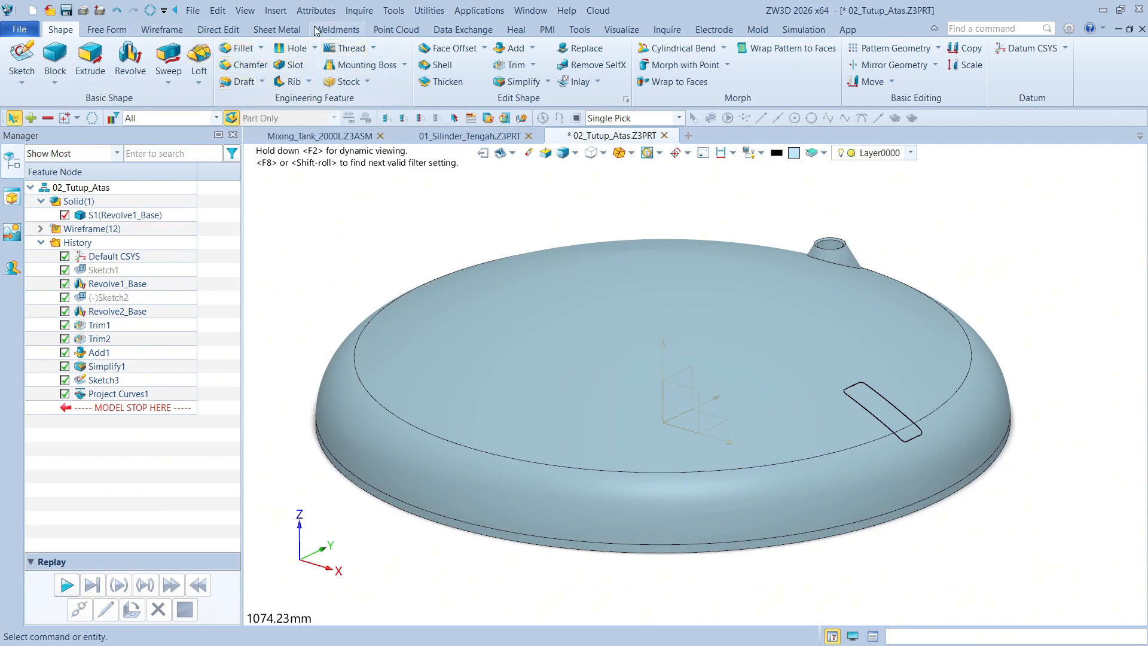
click(122, 32)
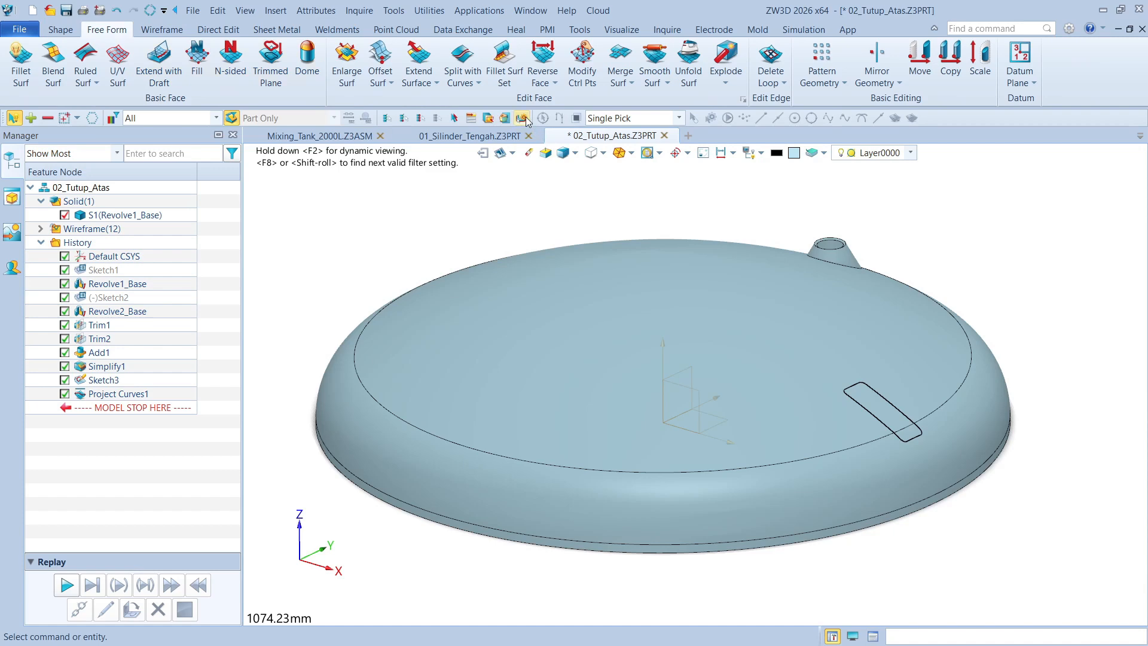
click(470, 90)
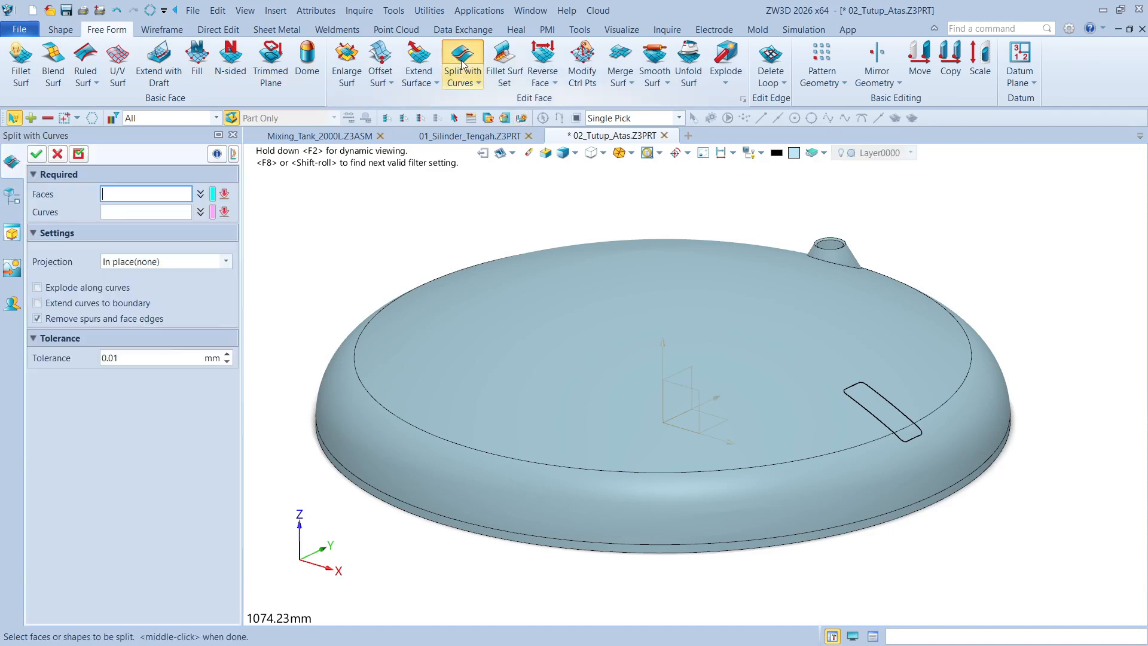
click(878, 367)
click(931, 413)
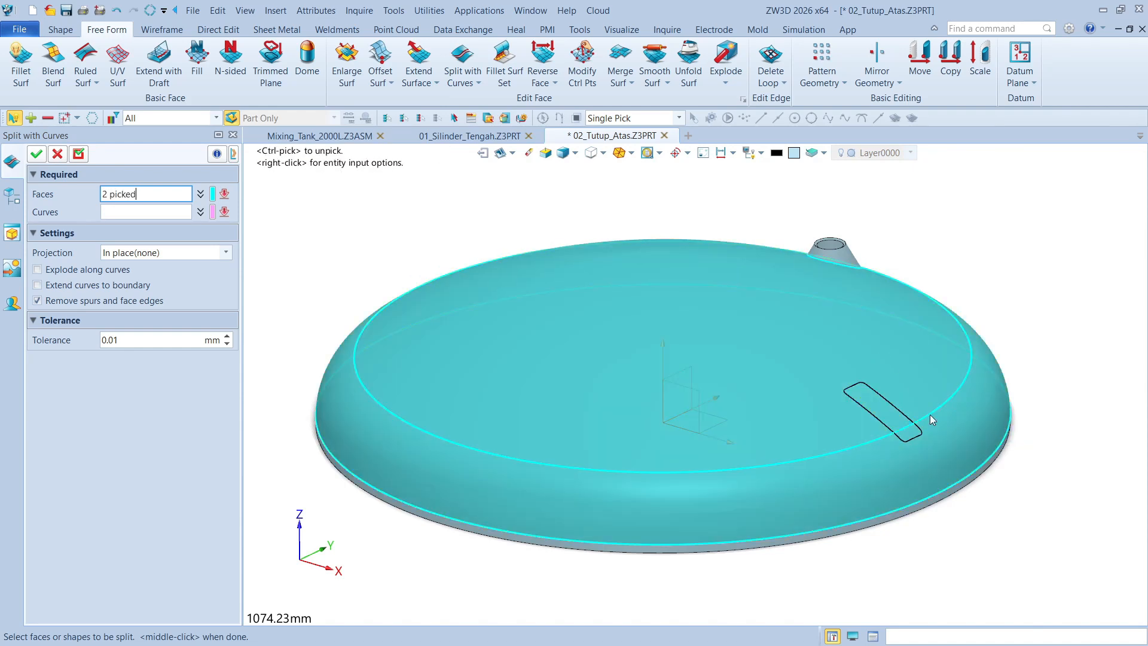
click(171, 211)
scroll(981, 443, up, 5)
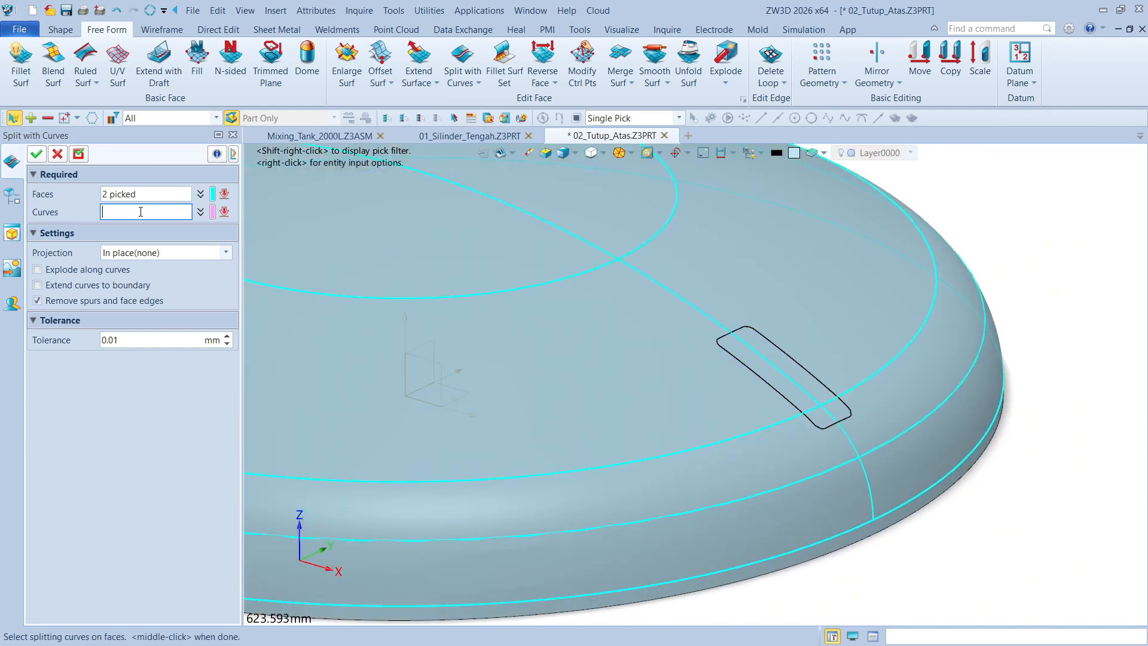
click(160, 119)
click(136, 149)
drag(690, 303, 899, 457)
middle_drag(899, 457, 849, 287)
click(37, 154)
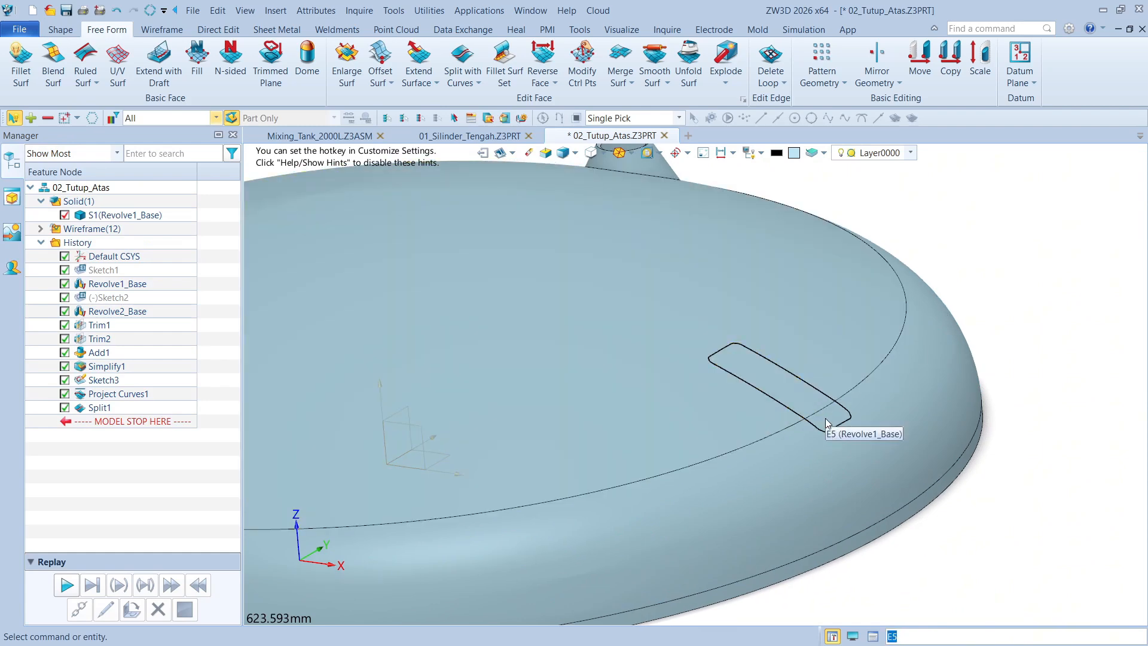
Set up Thicken with type Faces and select the two face patches inside the rounded rectangle outline
right_drag(831, 421, 844, 392)
middle_drag(845, 392, 947, 393)
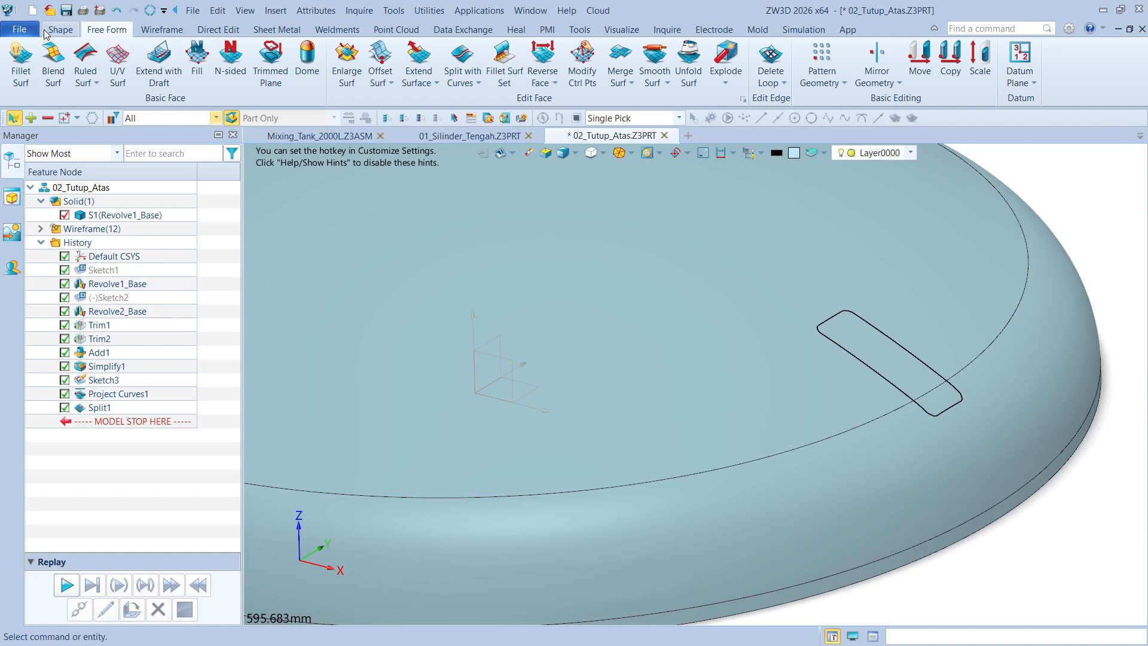
click(45, 31)
click(98, 31)
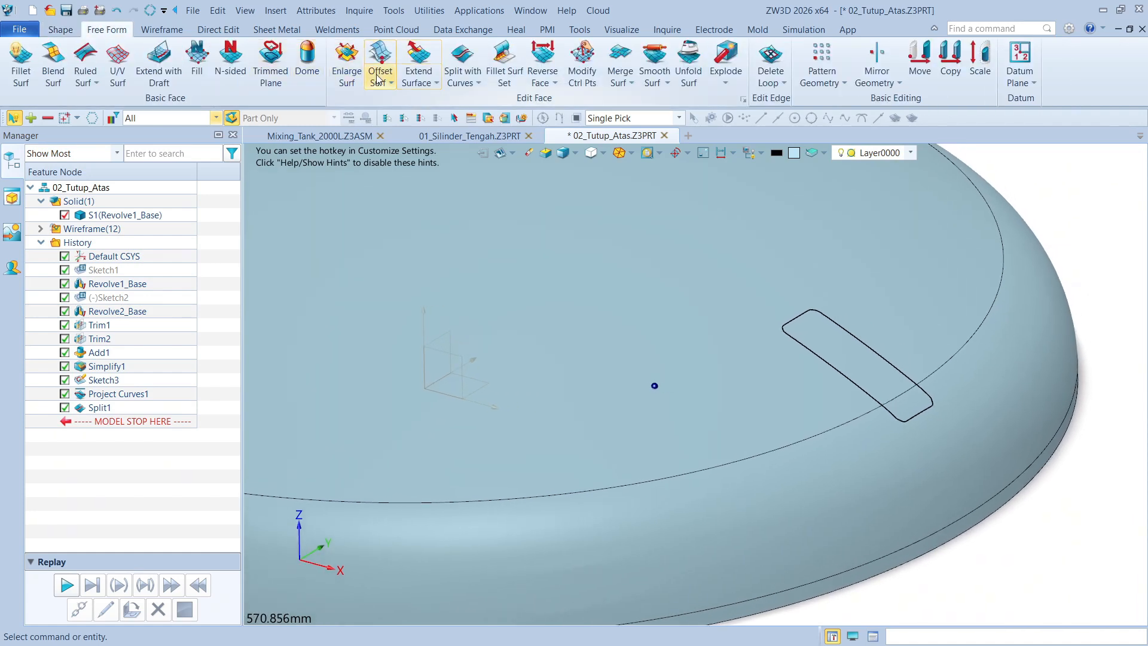
click(59, 30)
click(442, 81)
scroll(814, 263, up, 3)
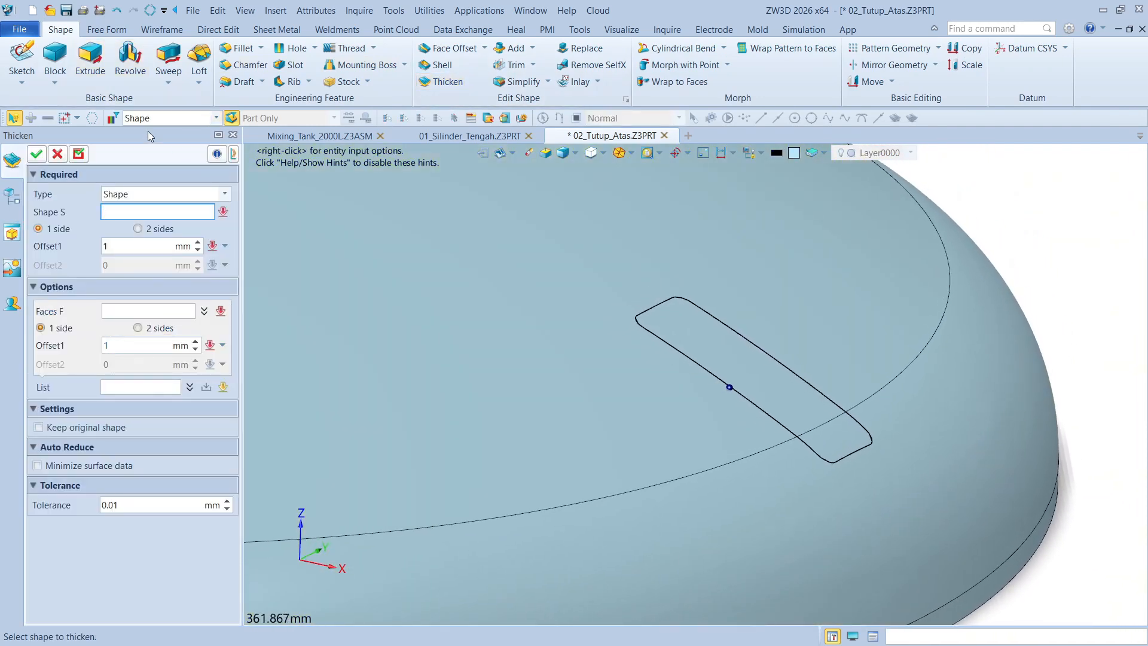
click(142, 119)
click(130, 195)
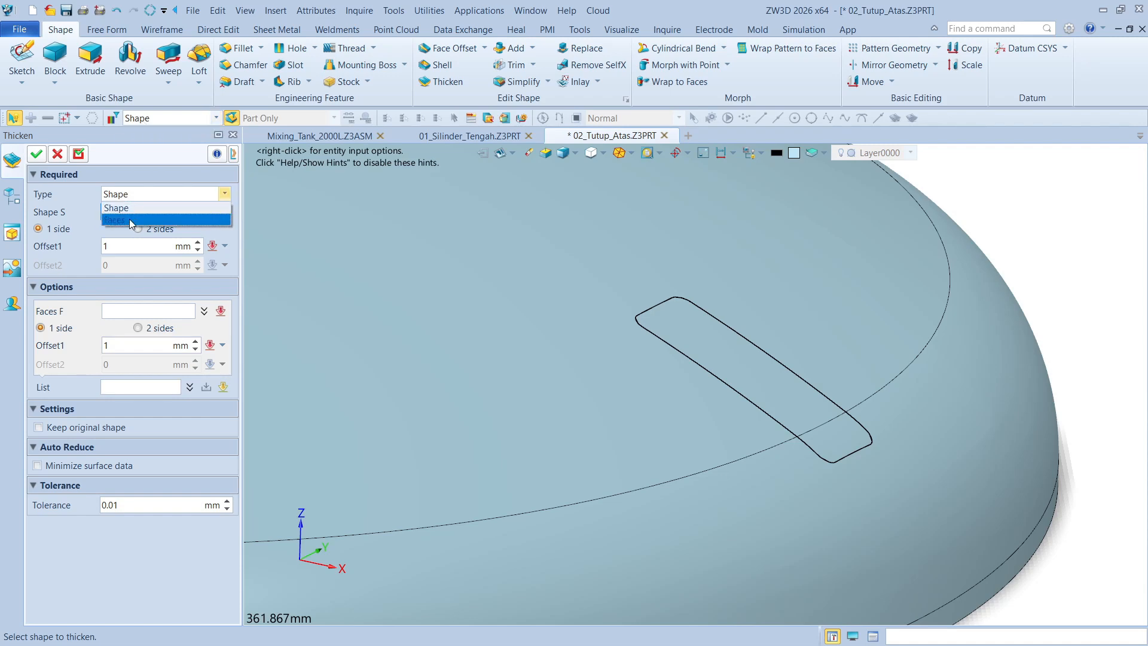
click(129, 220)
click(690, 383)
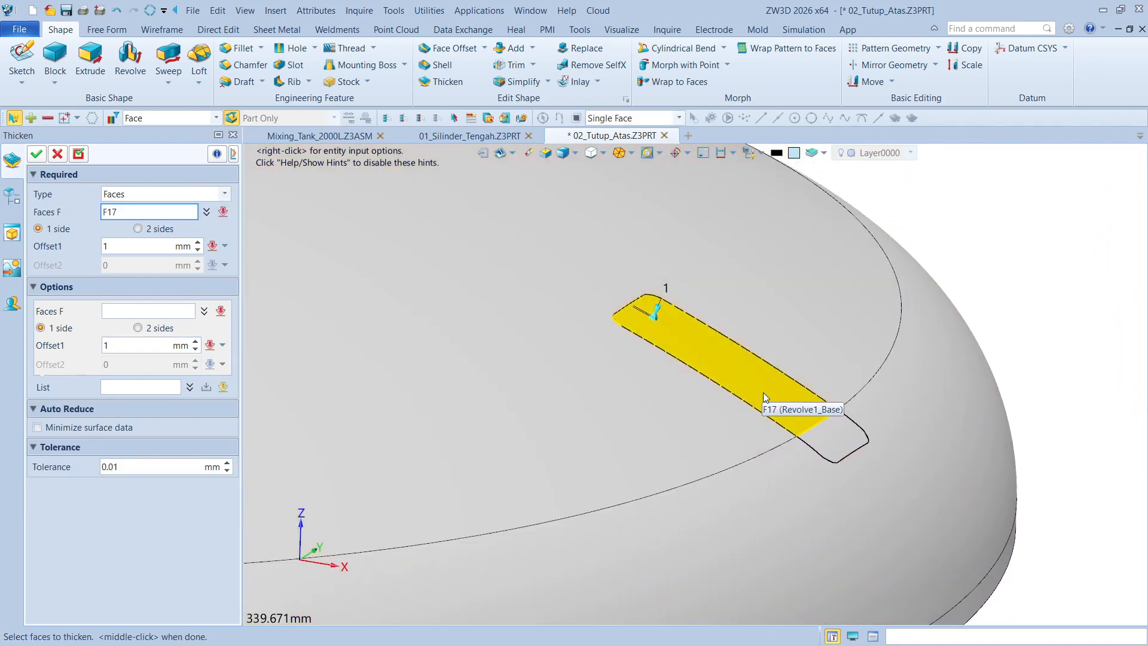
click(840, 433)
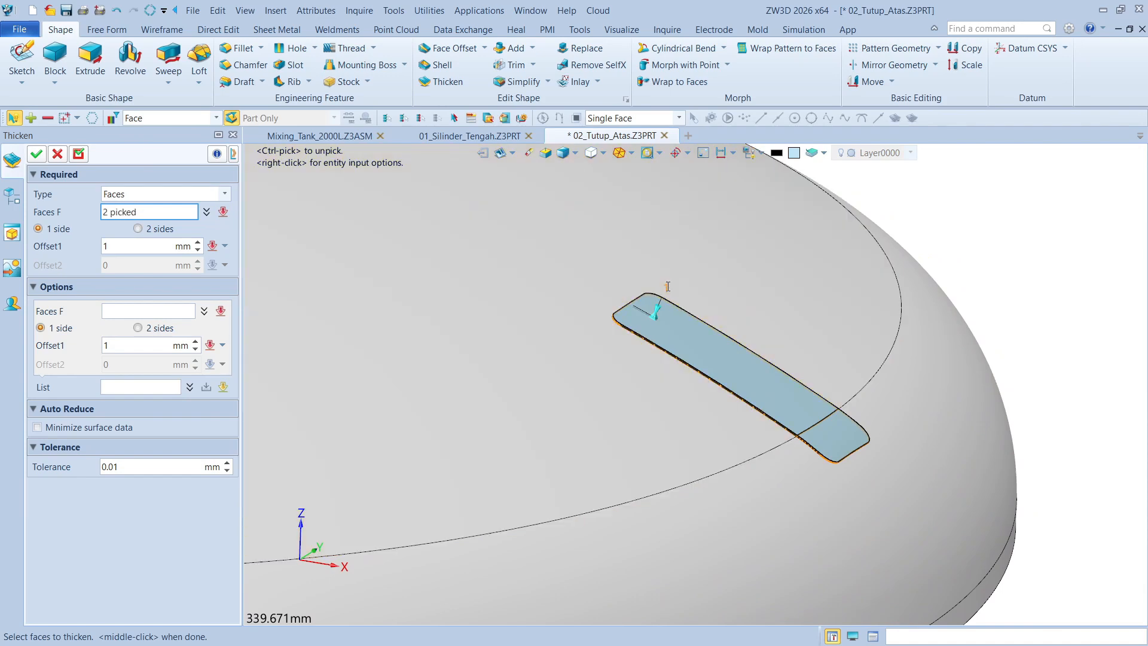
Set the one-sided thickening offset to 6 mm and create the pad on the dome
click(667, 286)
key(Return)
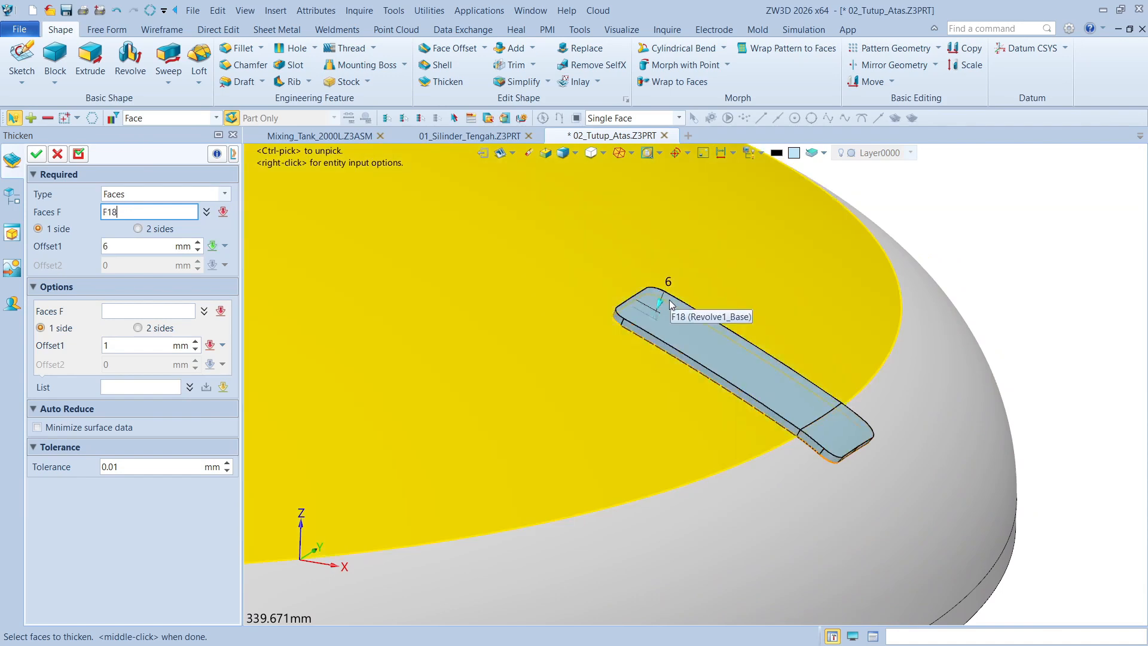
click(37, 155)
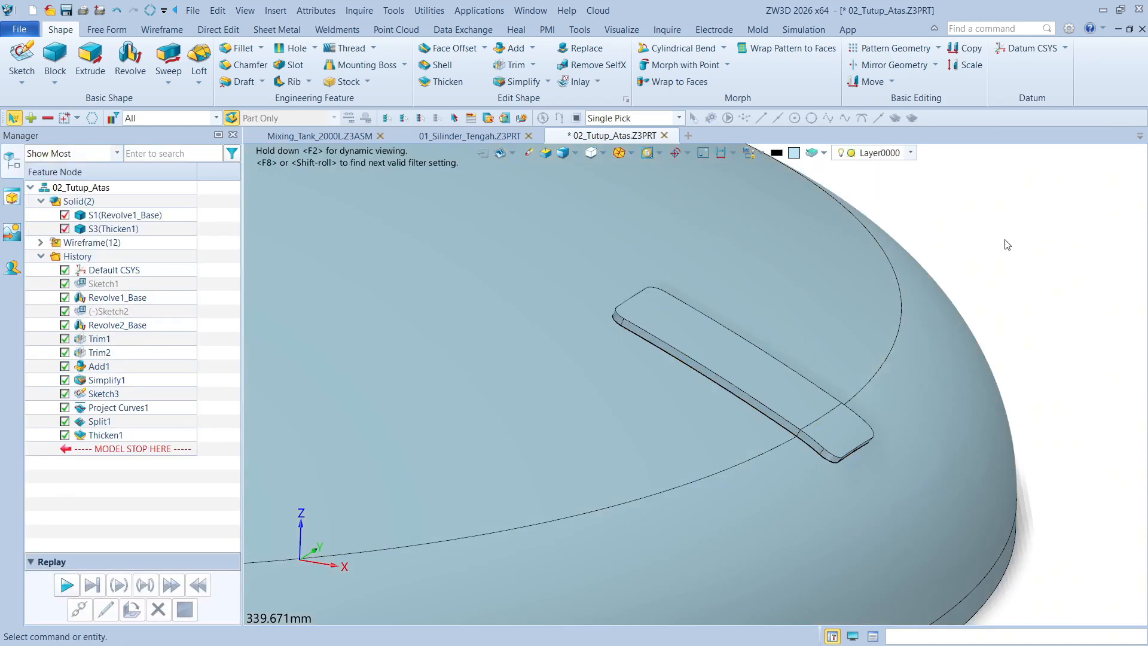
Create a new sketch on the XZ plane of the default coordinate system, showing the thickened pad in profile
scroll(804, 410, down, 5)
right_drag(973, 269, 1009, 278)
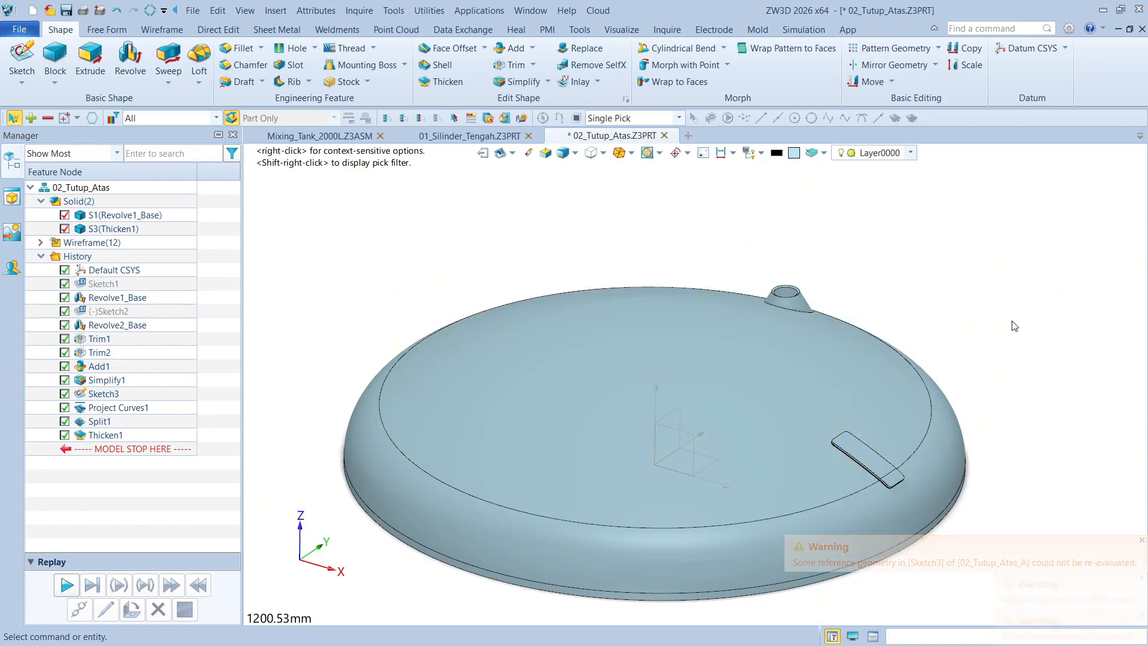
middle_drag(894, 307, 878, 283)
click(22, 57)
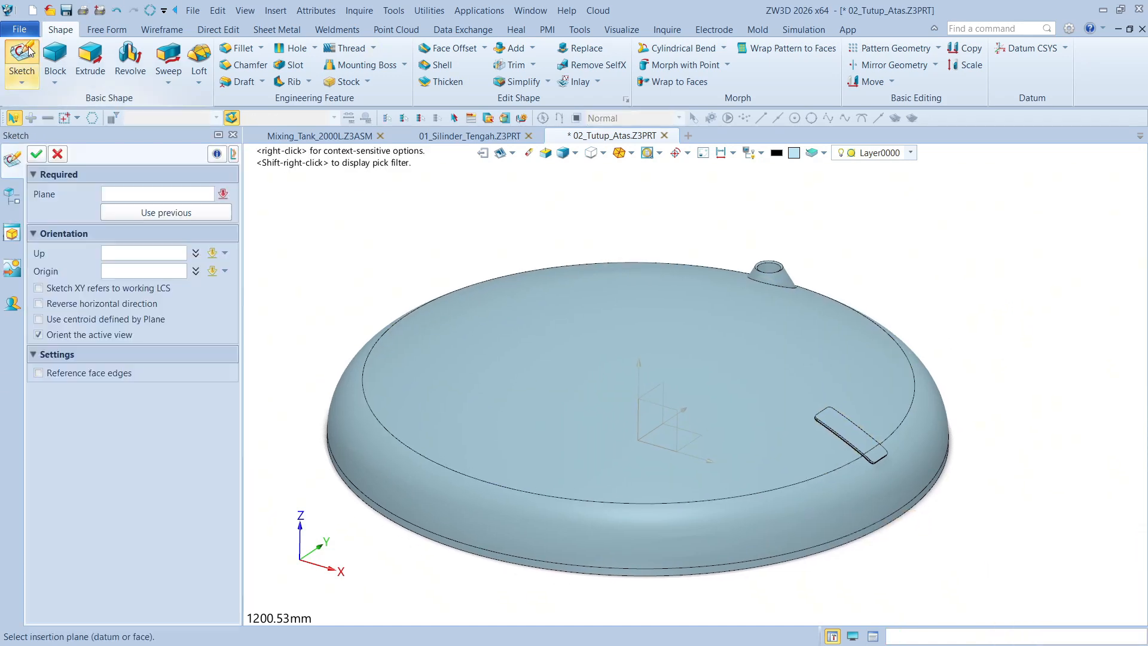
click(664, 403)
middle_click(663, 403)
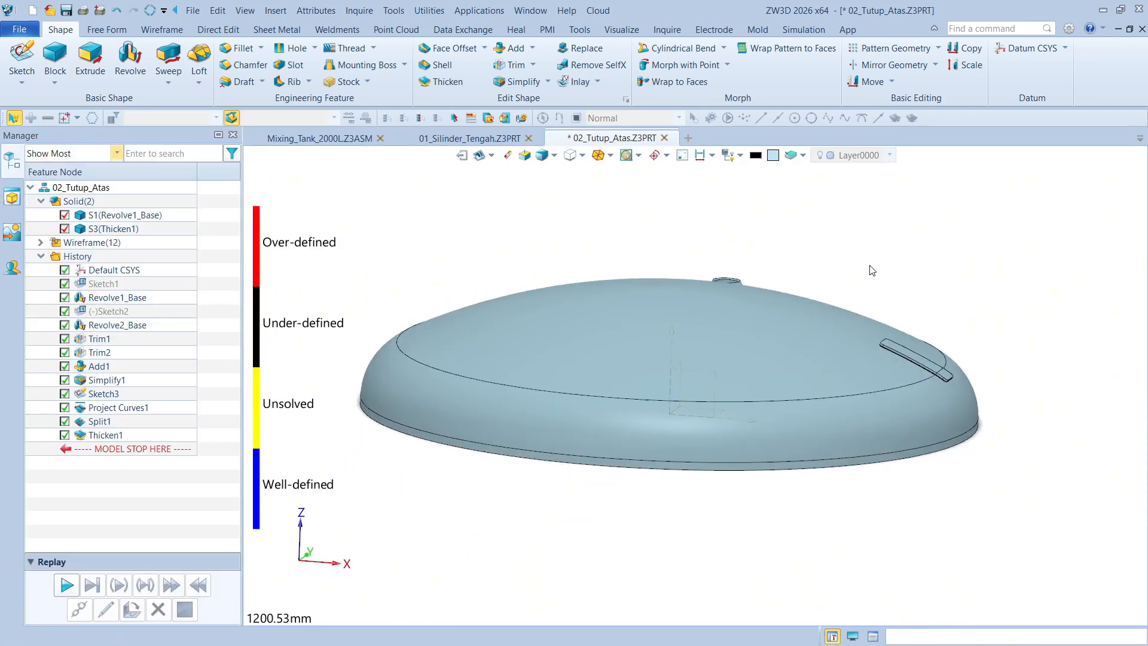
scroll(876, 315, up, 5)
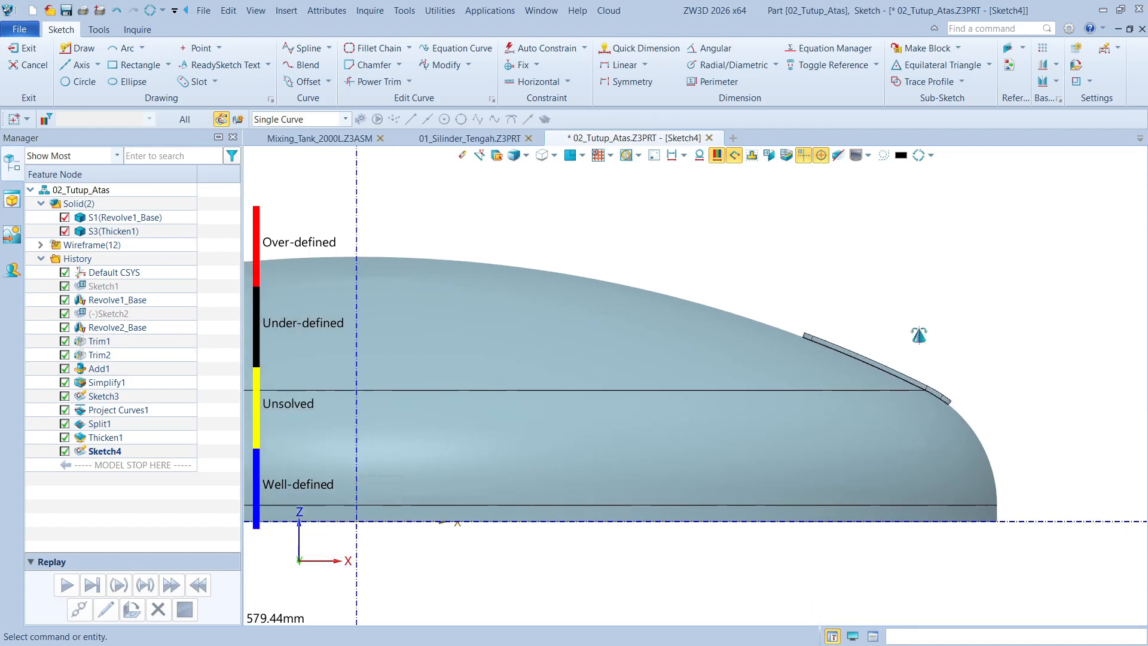
scroll(1010, 328, up, 2)
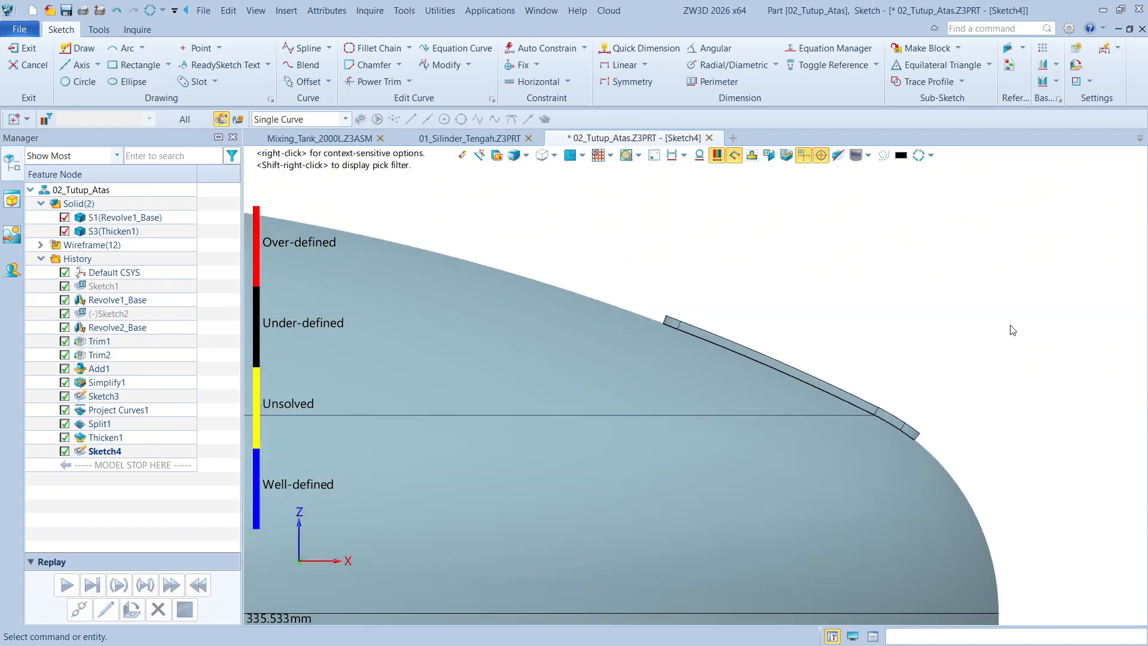
Sketch a 38 mm diameter circle in the open space above the pad near the dome's edge
click(82, 81)
scroll(804, 302, down, 7)
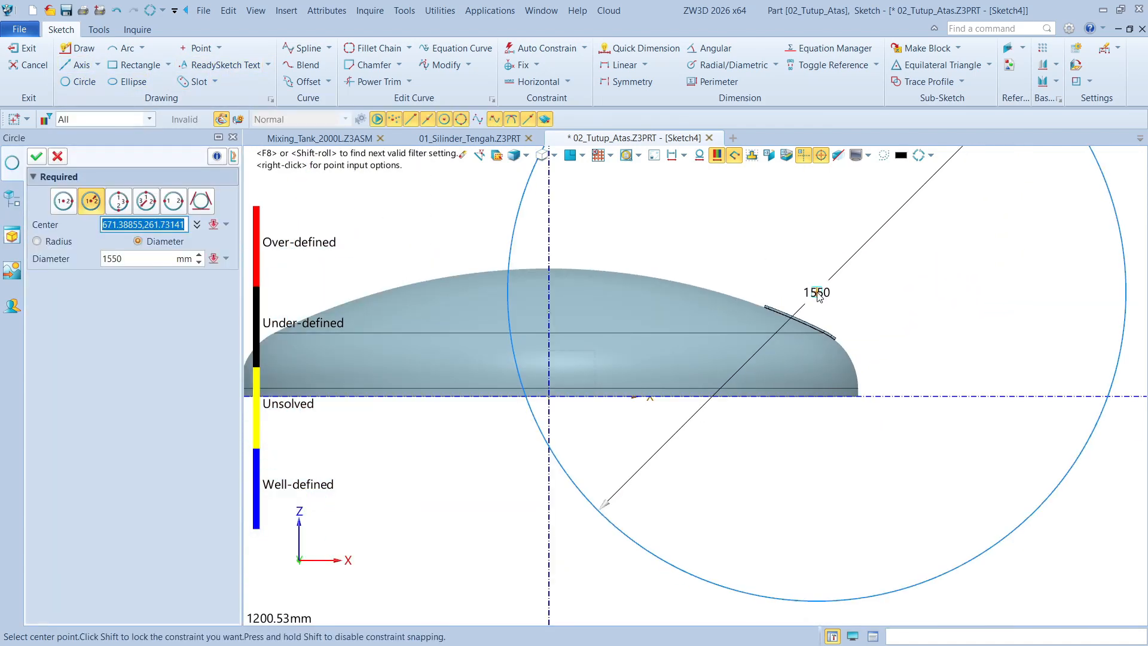
click(146, 261)
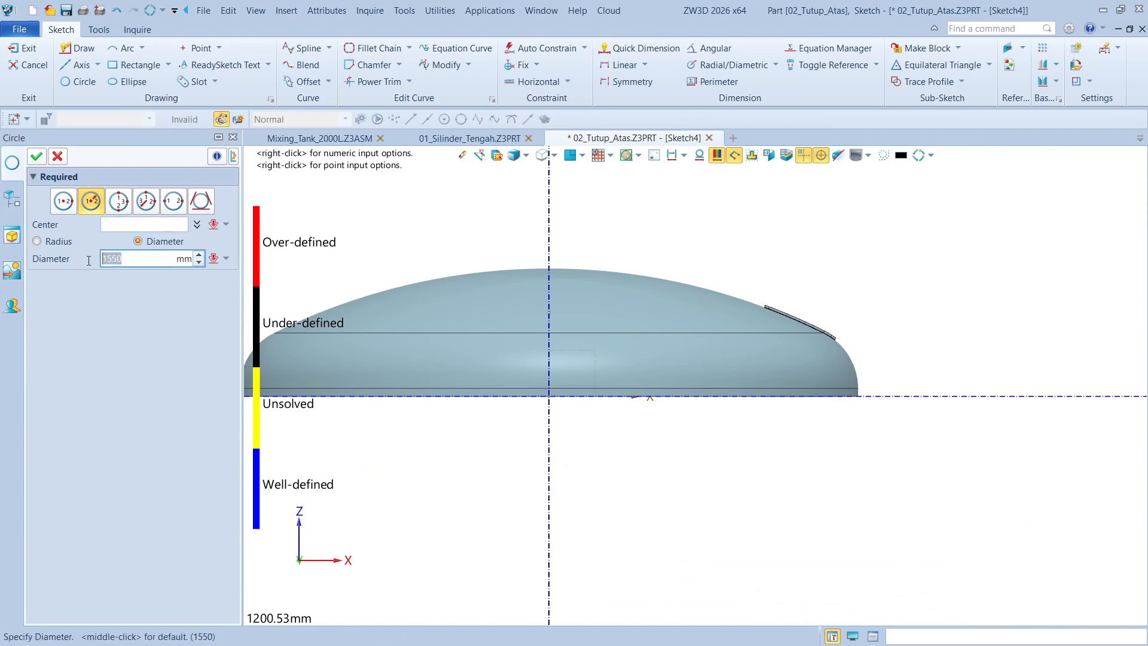
text(38)
click(118, 222)
scroll(837, 285, up, 3)
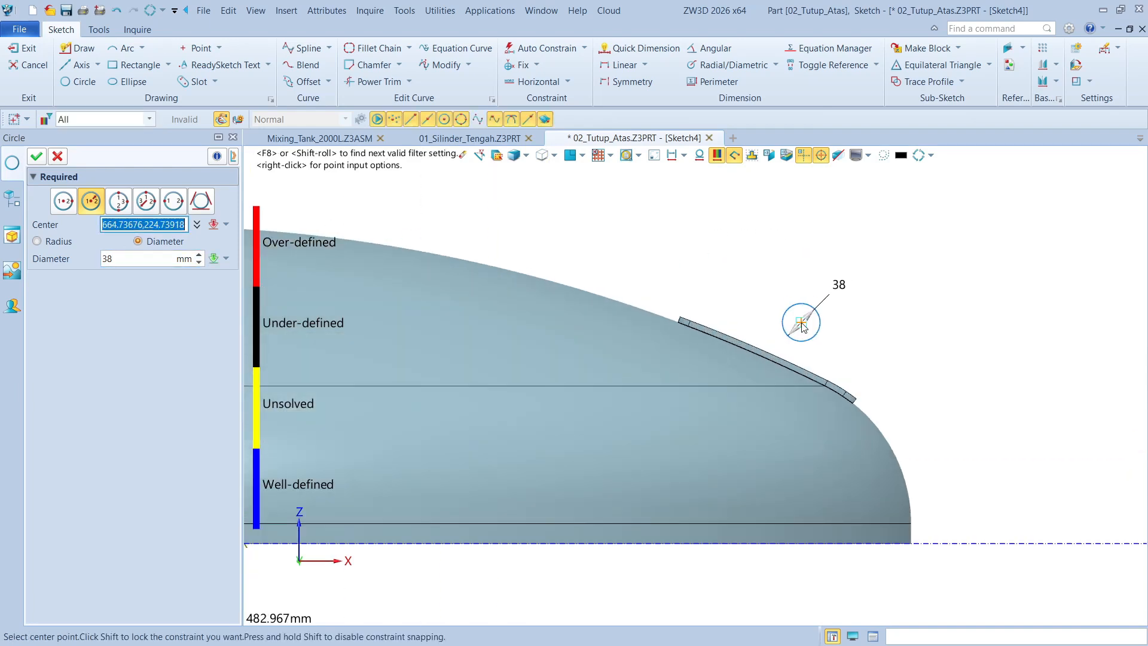
click(804, 287)
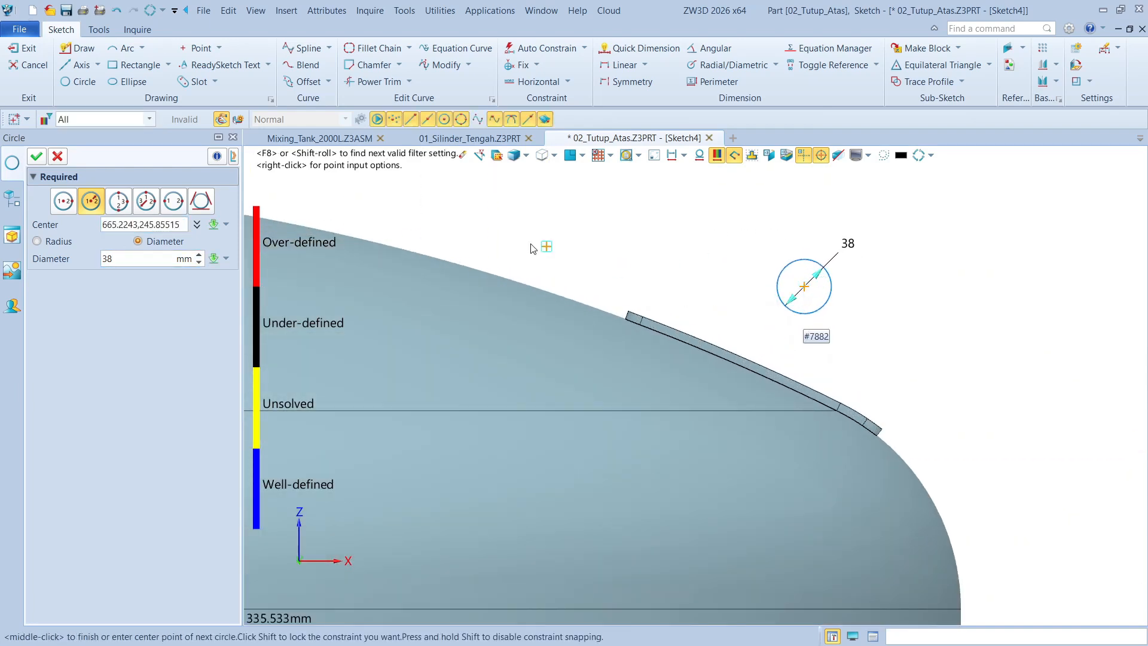
click(36, 156)
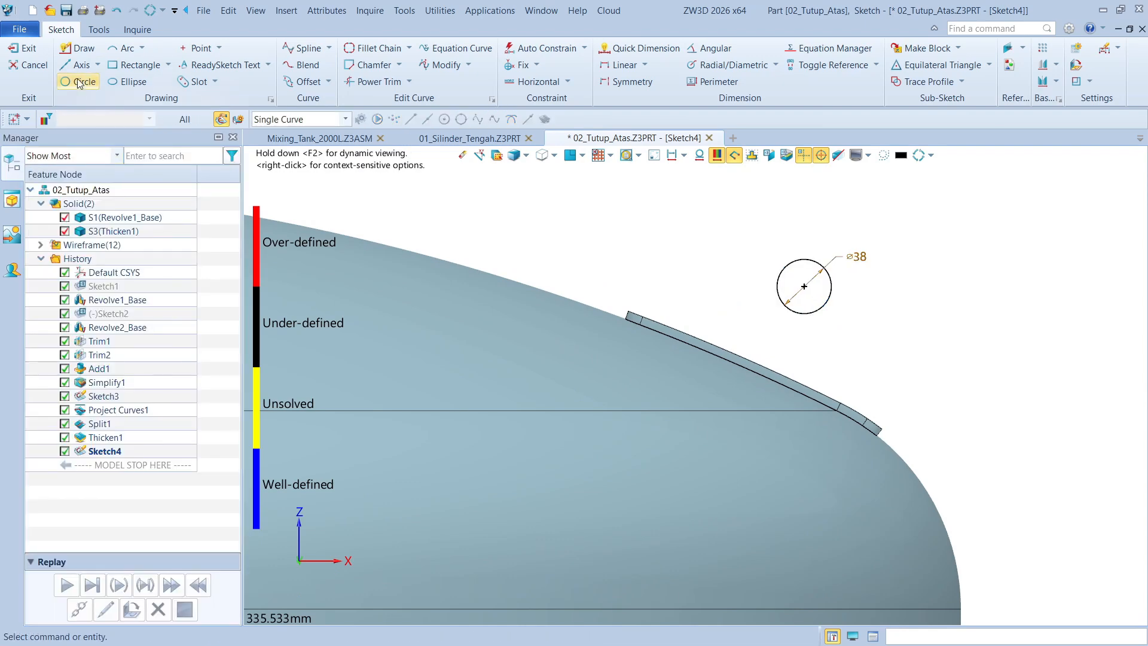
Add a concentric circle with a radius of 48 mm around the 38 mm circle
click(80, 65)
click(82, 82)
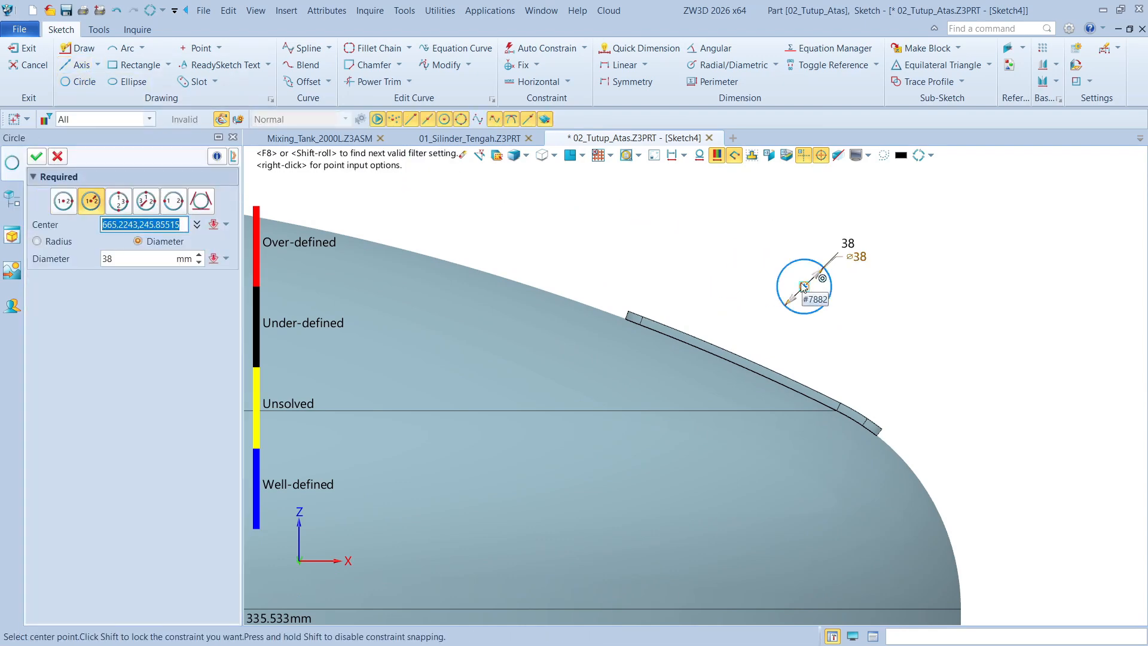
click(804, 286)
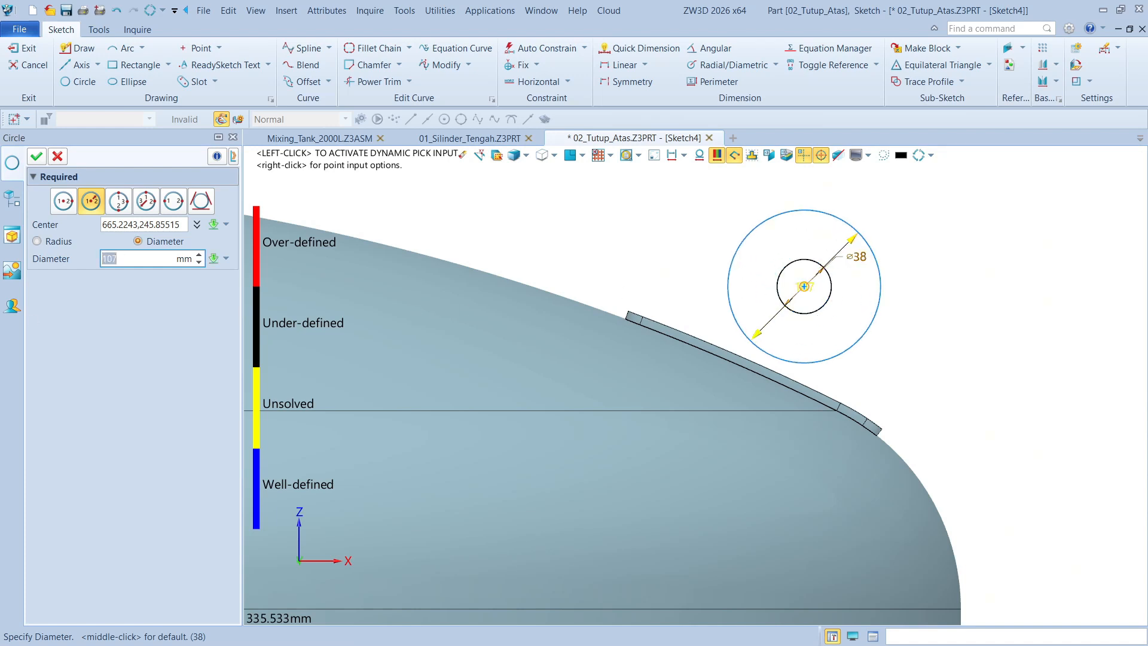
click(54, 244)
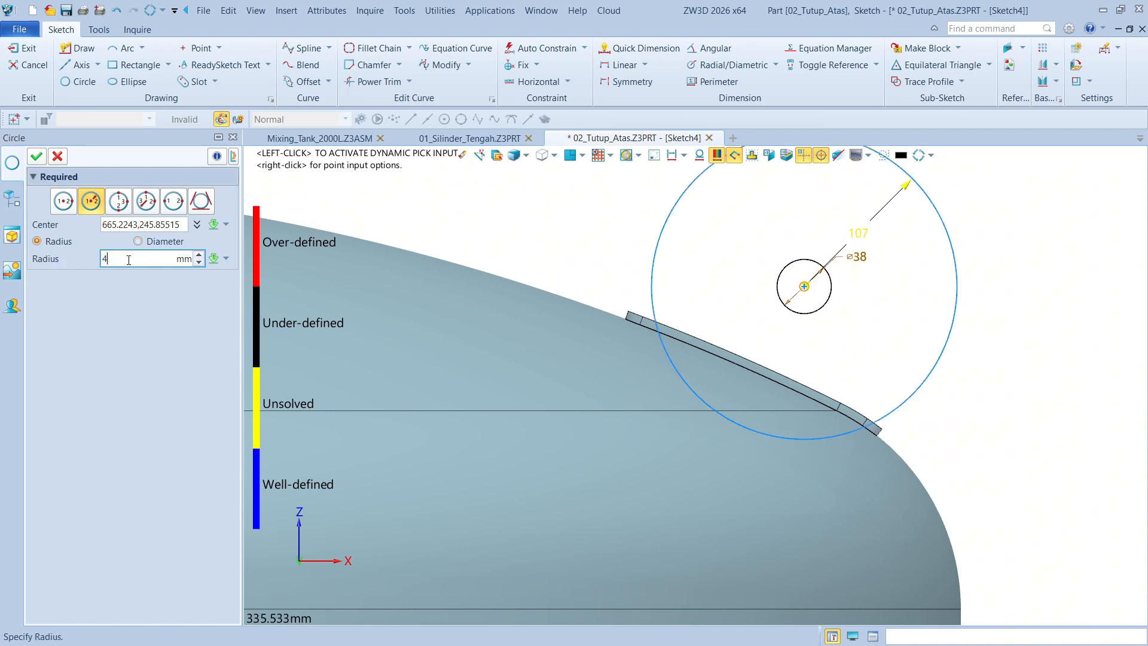
click(128, 259)
text(48)
key(Return)
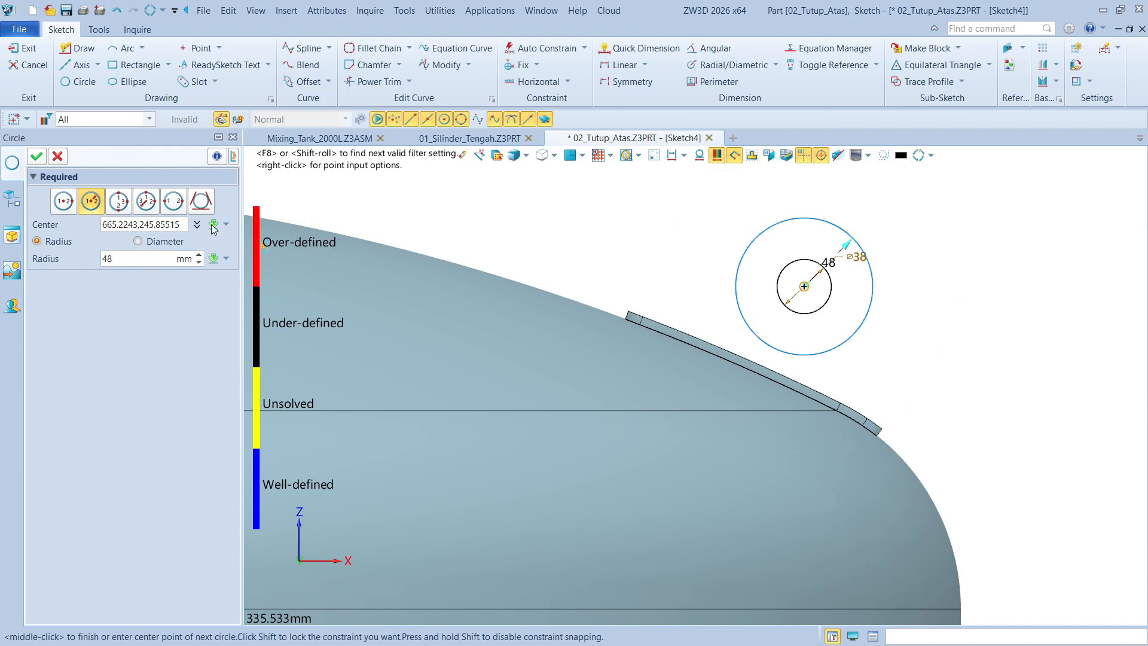
click(37, 156)
Sketch three connected lines from the outer circle's left side to inside the dome, along a slanted base, and tangent back to the circle's right side
click(74, 53)
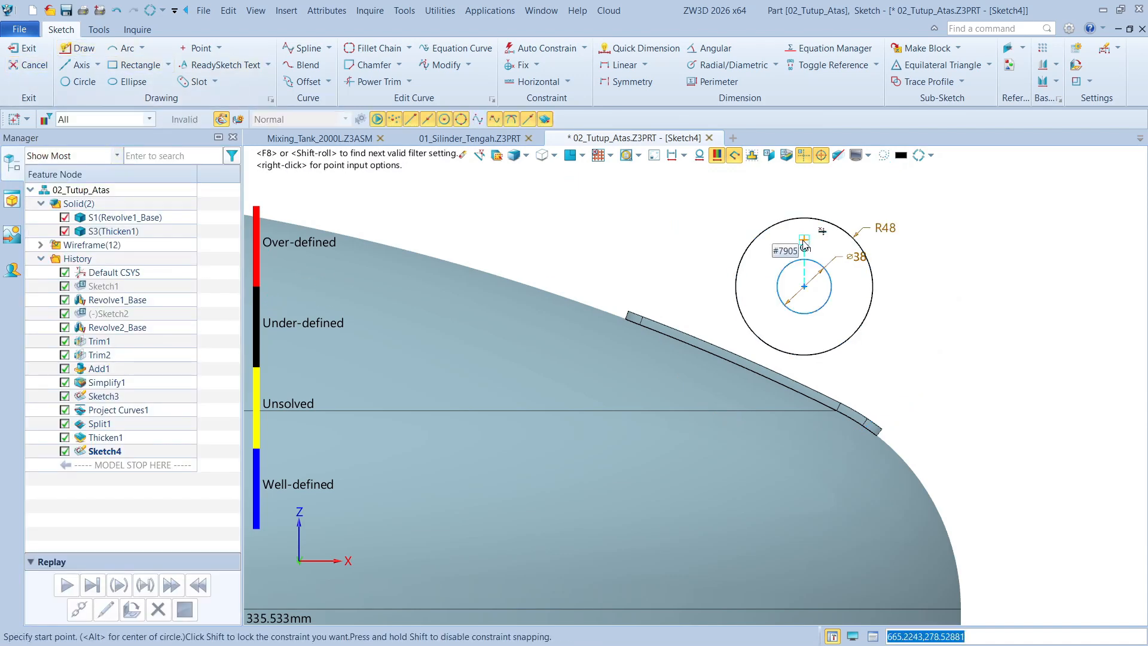
click(750, 244)
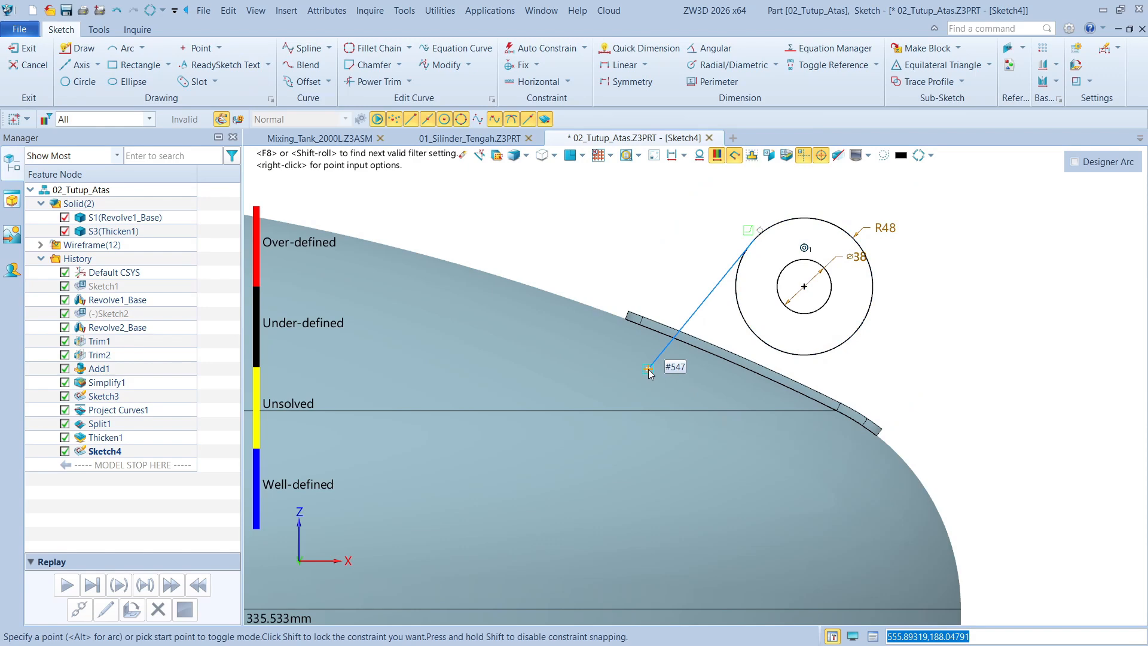
click(649, 369)
click(837, 458)
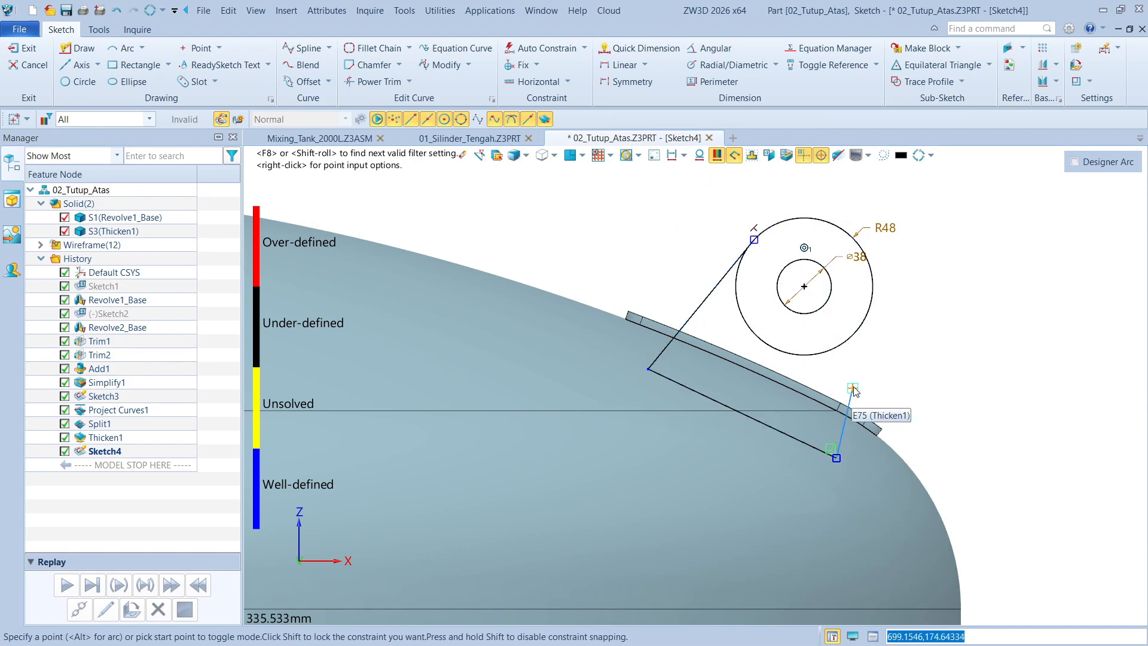
click(871, 301)
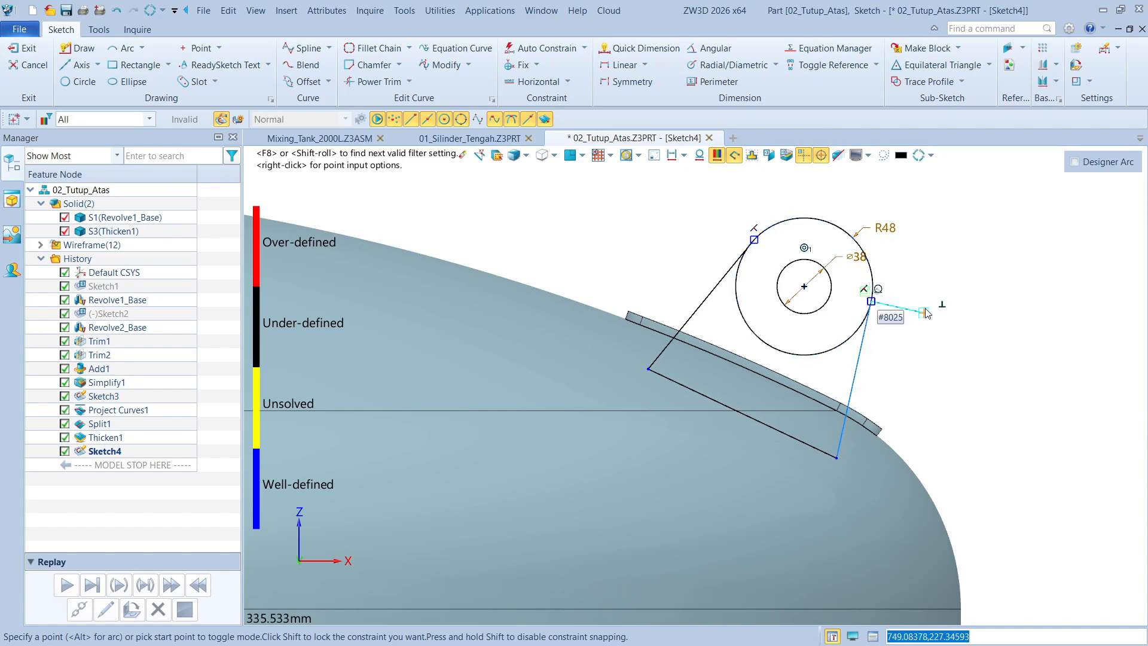
right_click(923, 287)
click(956, 293)
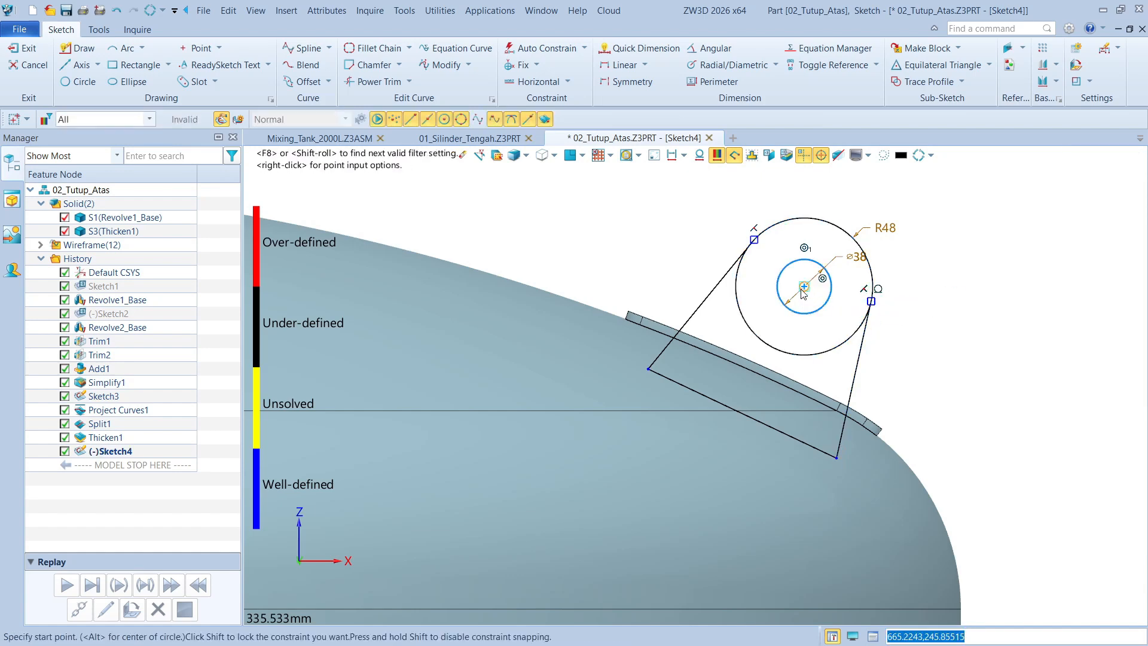
Add a line from the circles' common center to the slanted base line inside the dome
click(804, 289)
scroll(737, 410, up, 5)
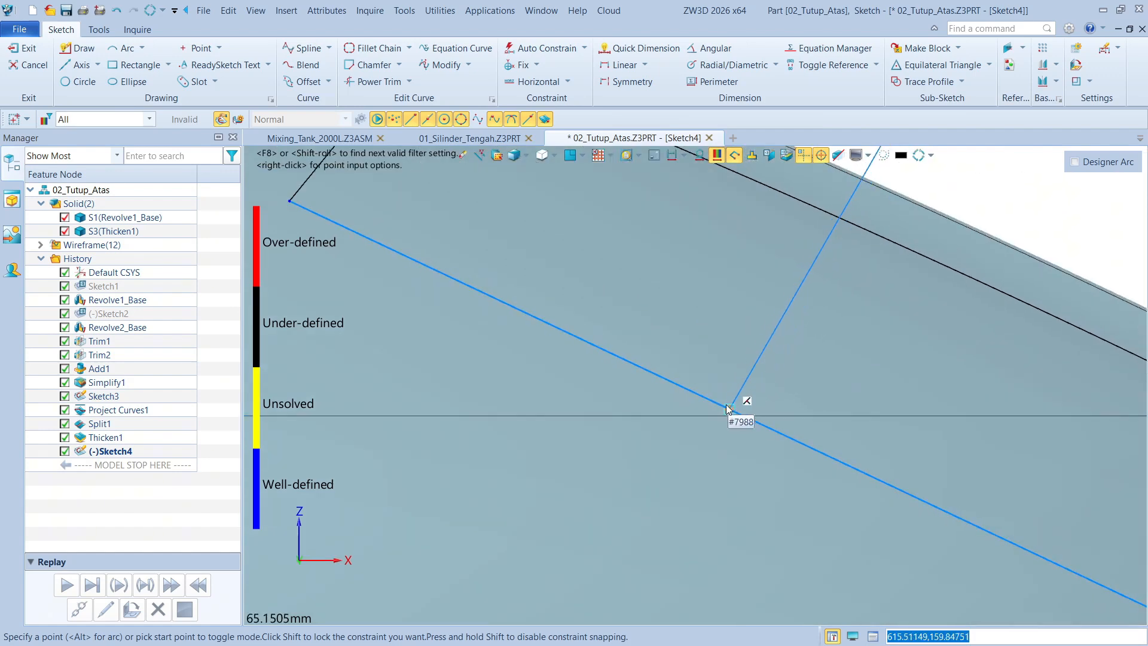
scroll(747, 406, up, 2)
click(773, 426)
key(Escape)
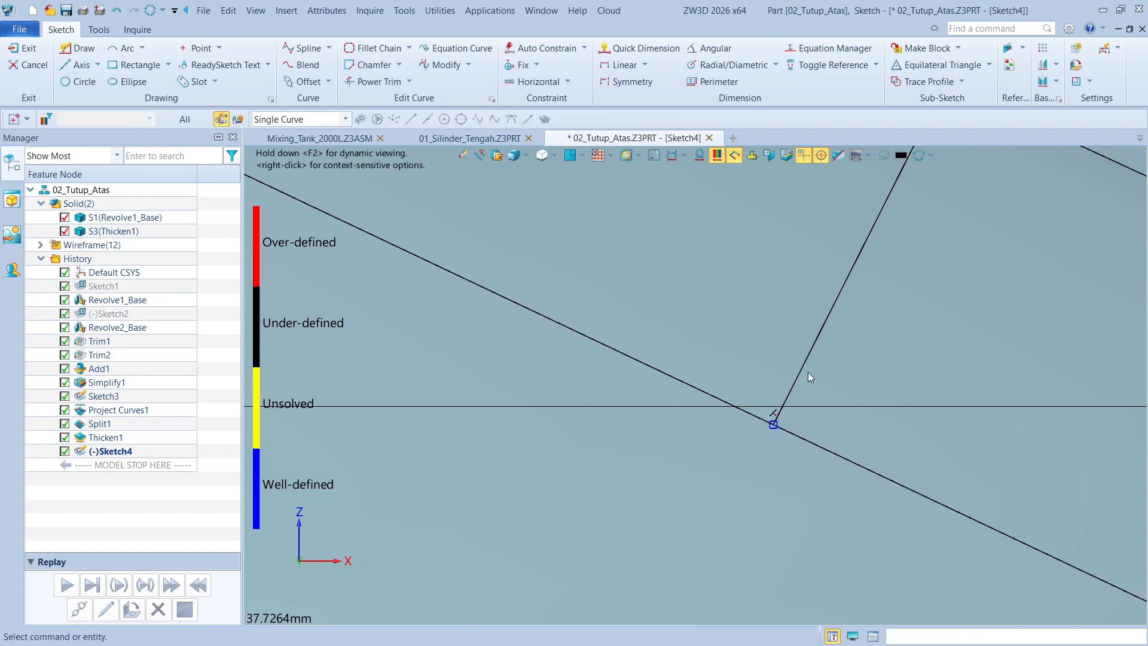
Constrain the center line perpendicular to the slanted base line and convert it to construction geometry
click(811, 352)
click(816, 445)
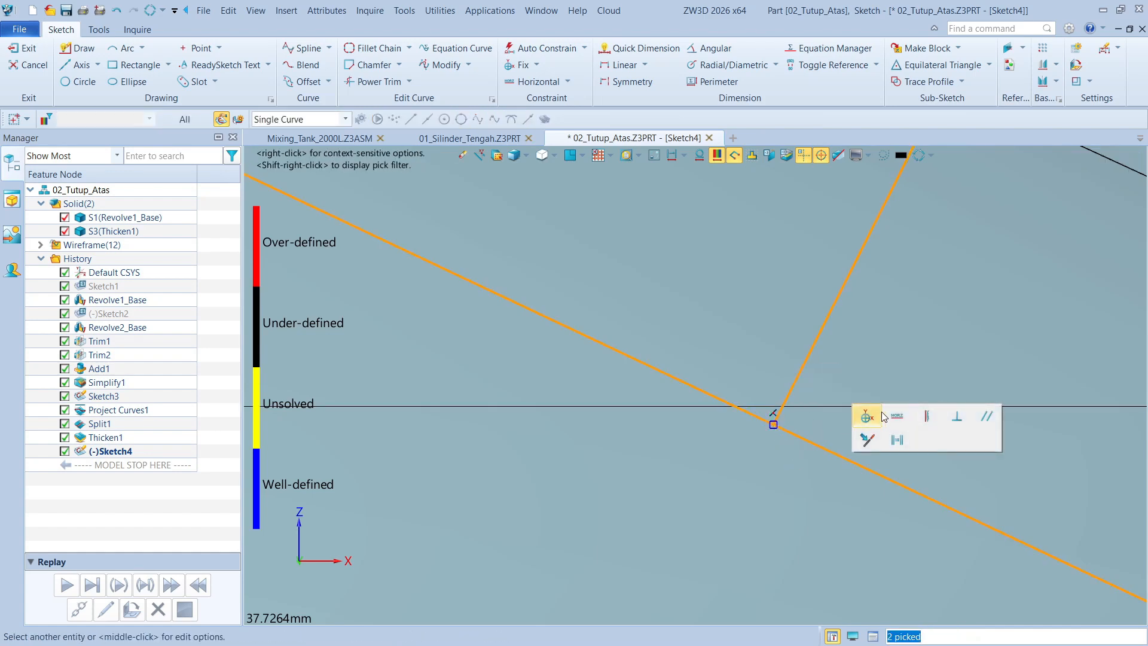
click(957, 425)
scroll(703, 416, down, 6)
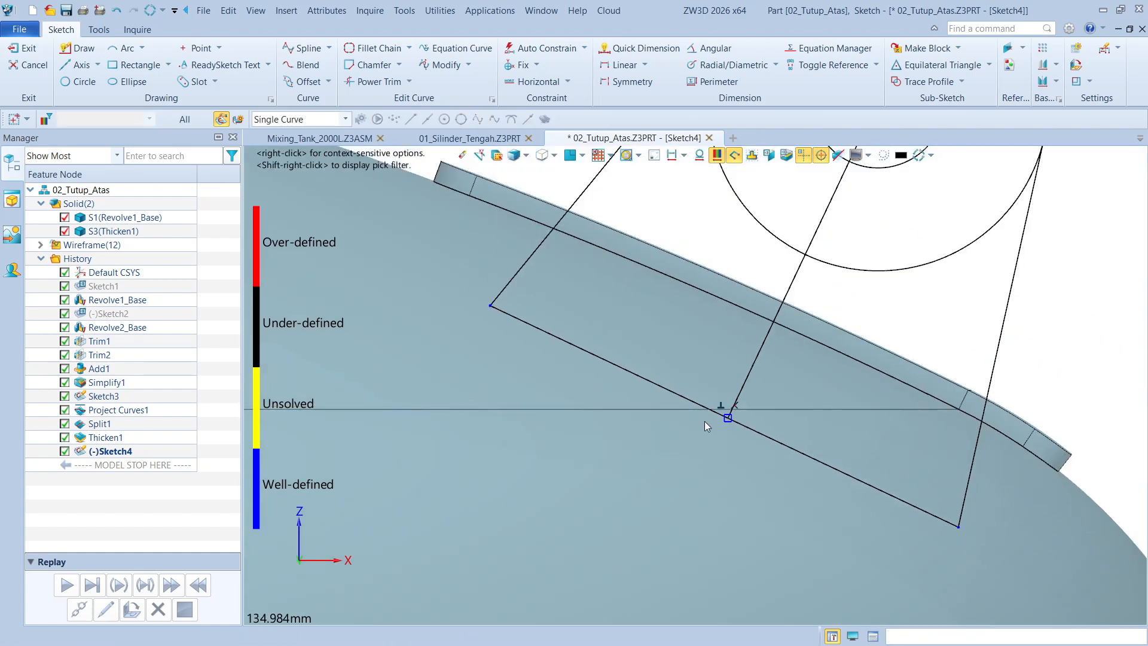
right_click(758, 345)
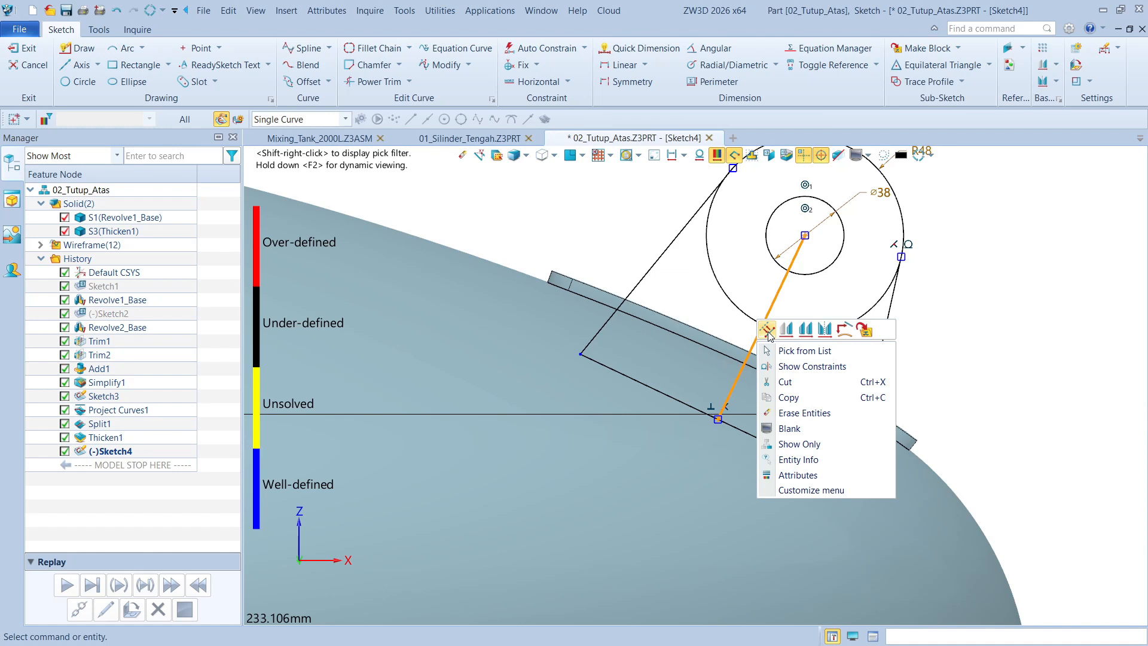
click(768, 331)
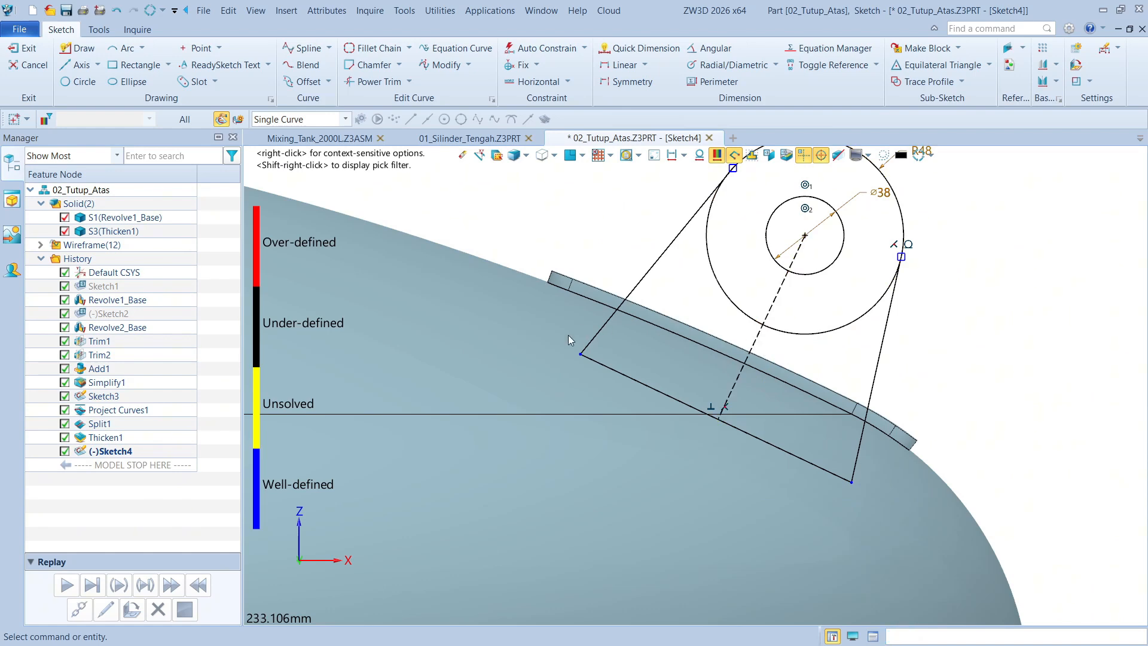
Dimension the circle center horizontally from the vertical axis and set the distance to 640 mm
scroll(568, 289, up, 1)
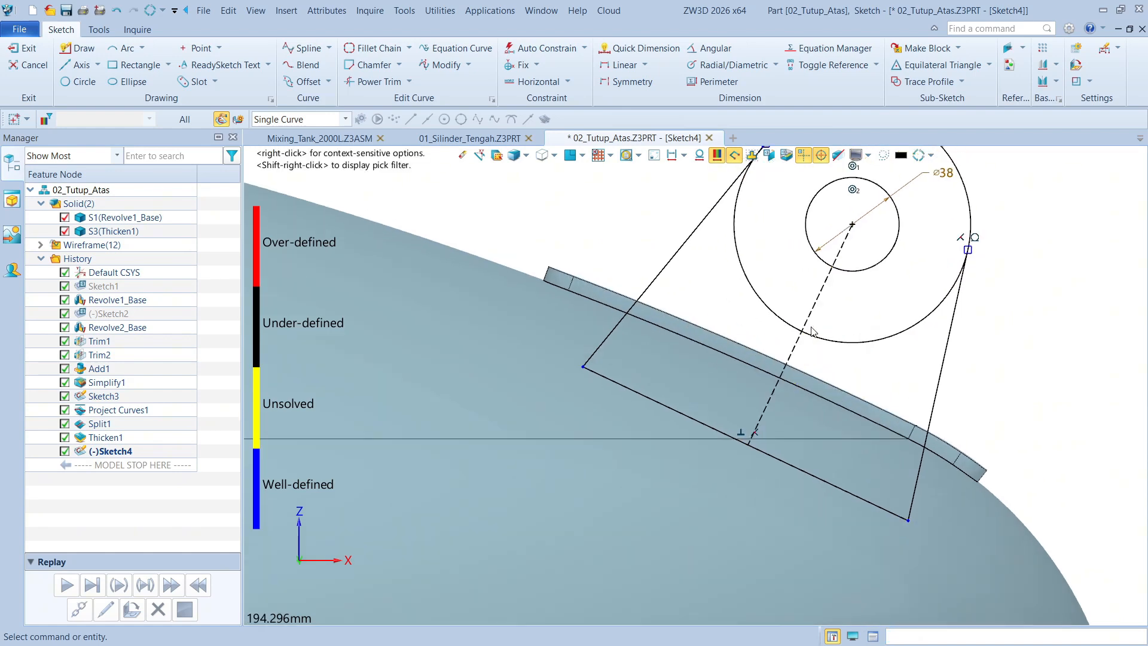
middle_drag(810, 326, 840, 308)
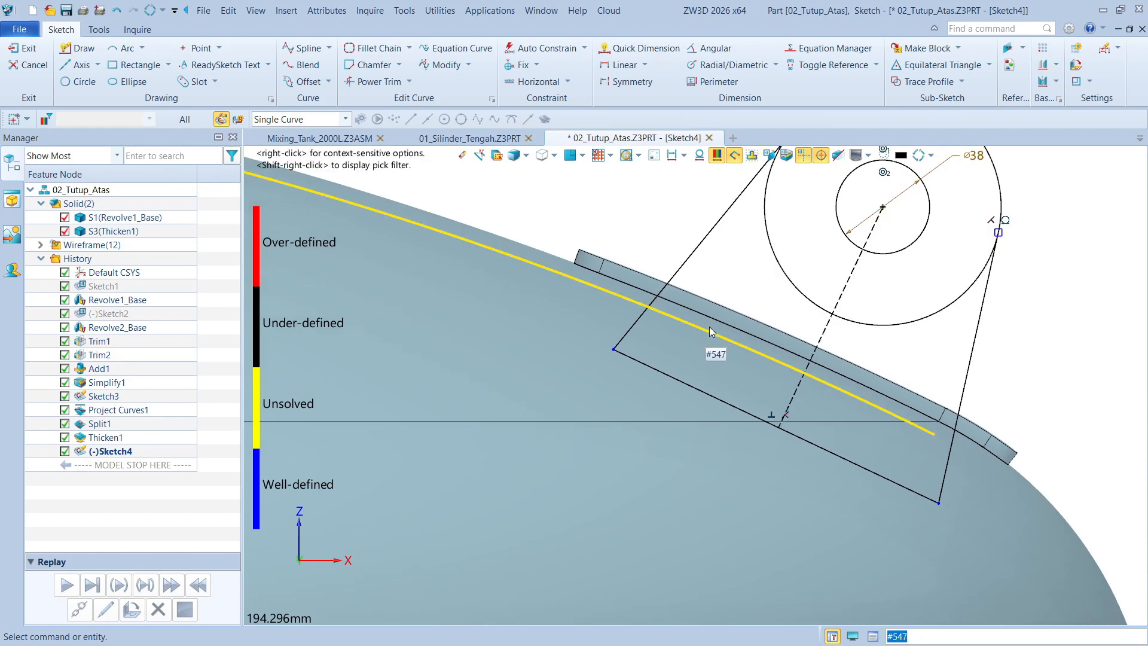
scroll(738, 305, down, 2)
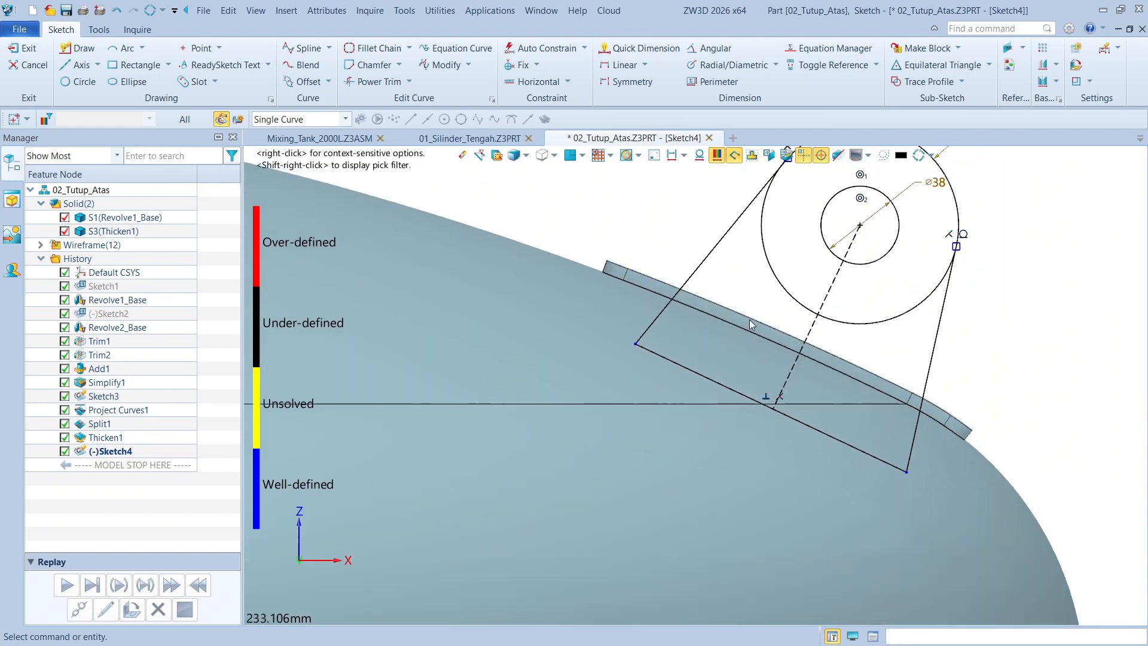
scroll(866, 358, down, 4)
right_click(1032, 283)
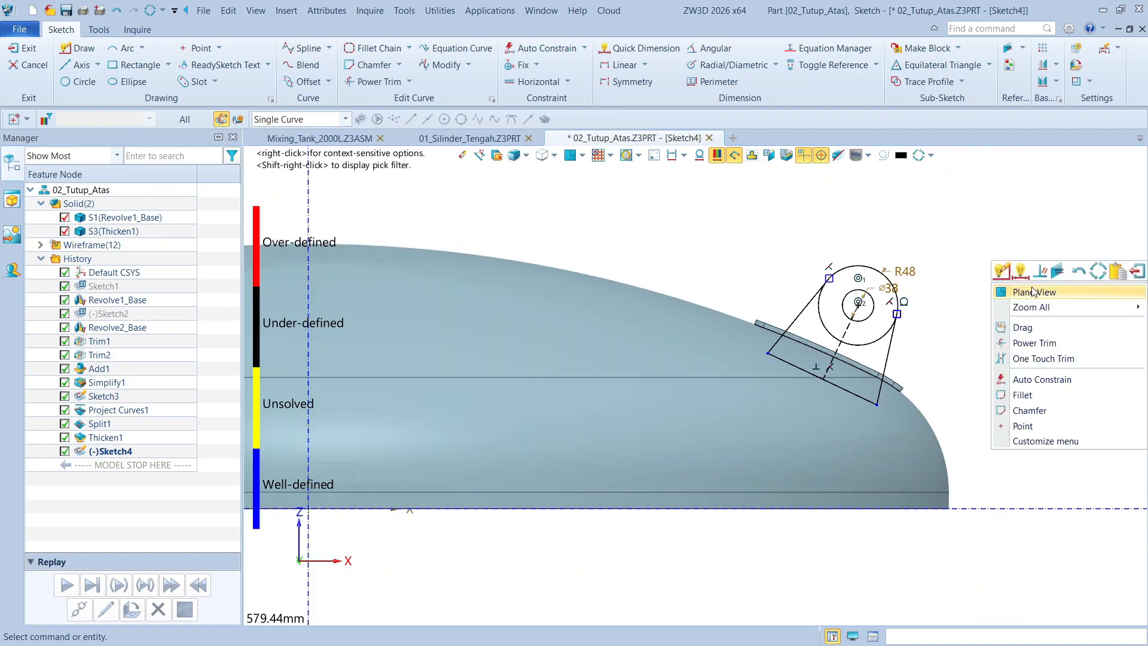
click(1017, 271)
scroll(836, 300, up, 4)
click(873, 302)
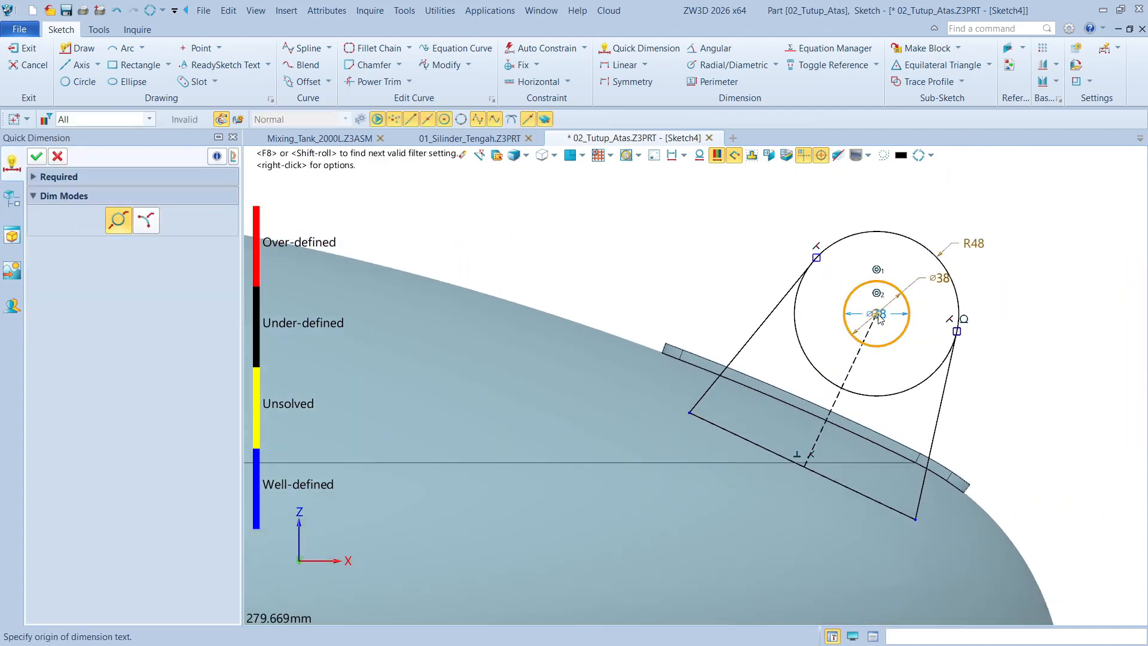
scroll(873, 302, down, 6)
click(543, 215)
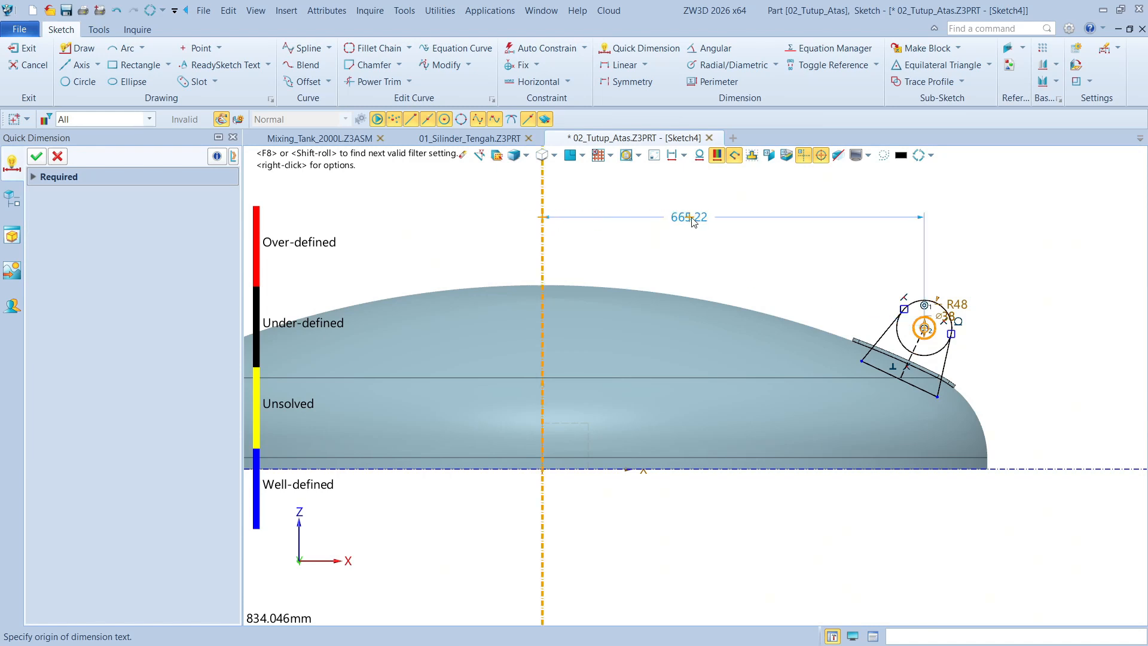
click(726, 214)
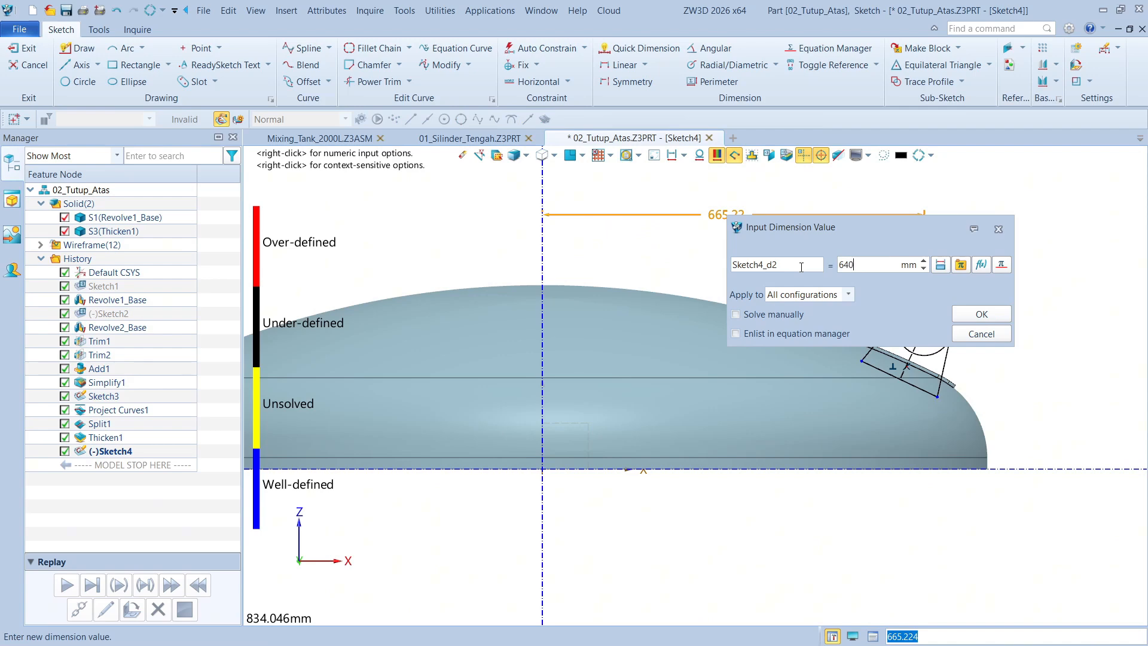
text(640)
key(Return)
scroll(915, 311, up, 5)
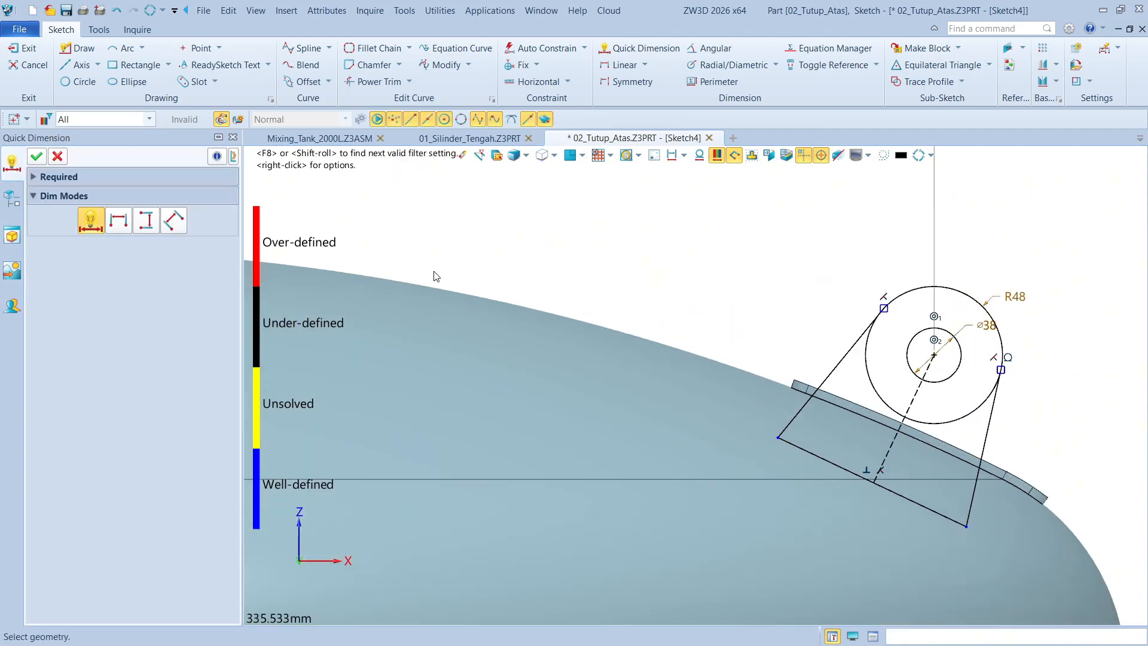
key(Escape)
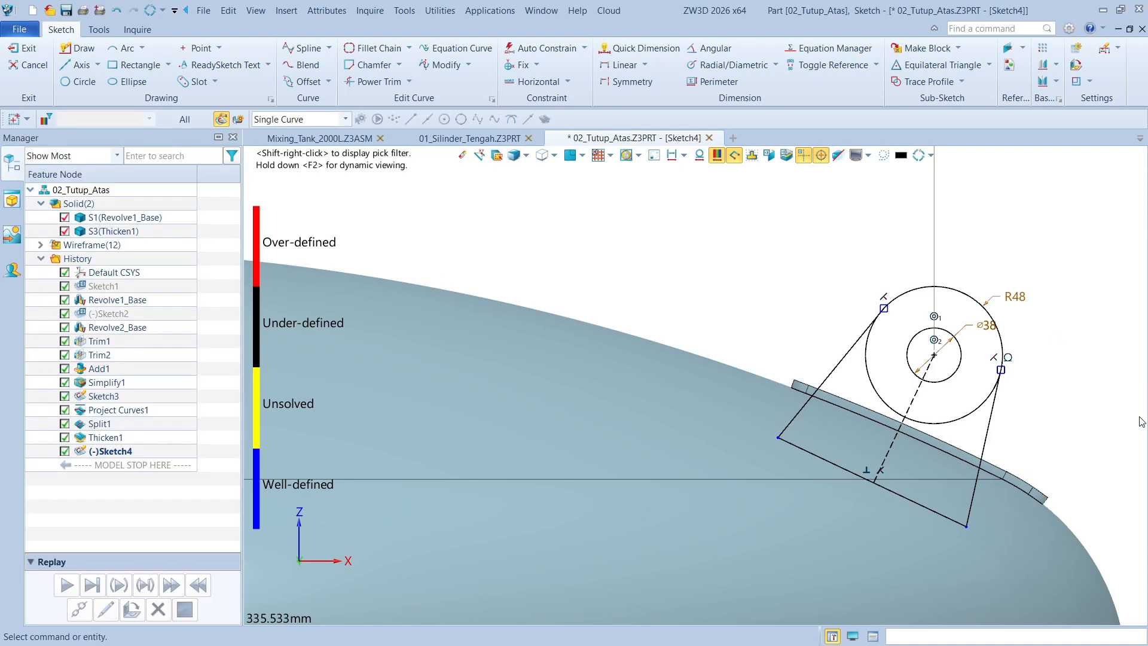
Trim away the lower arc of the outer circle between the two side lines with Power Trim
scroll(1114, 408, up, 1)
middle_drag(1015, 410, 1037, 357)
right_click(1046, 344)
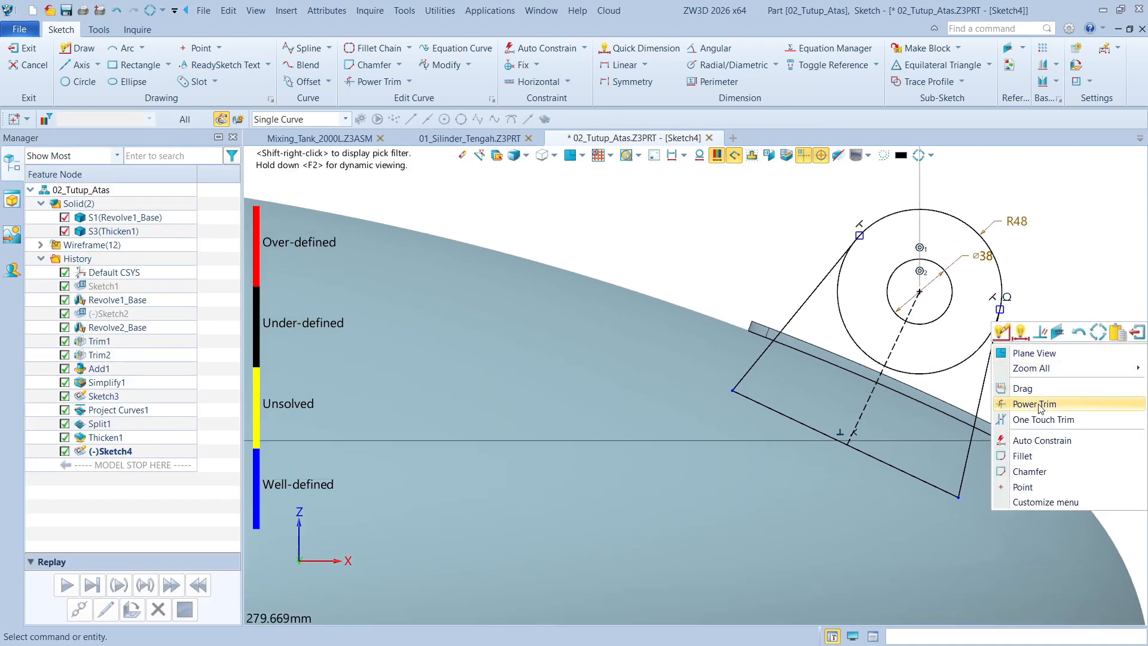
click(1047, 404)
drag(854, 309, 840, 328)
key(Escape)
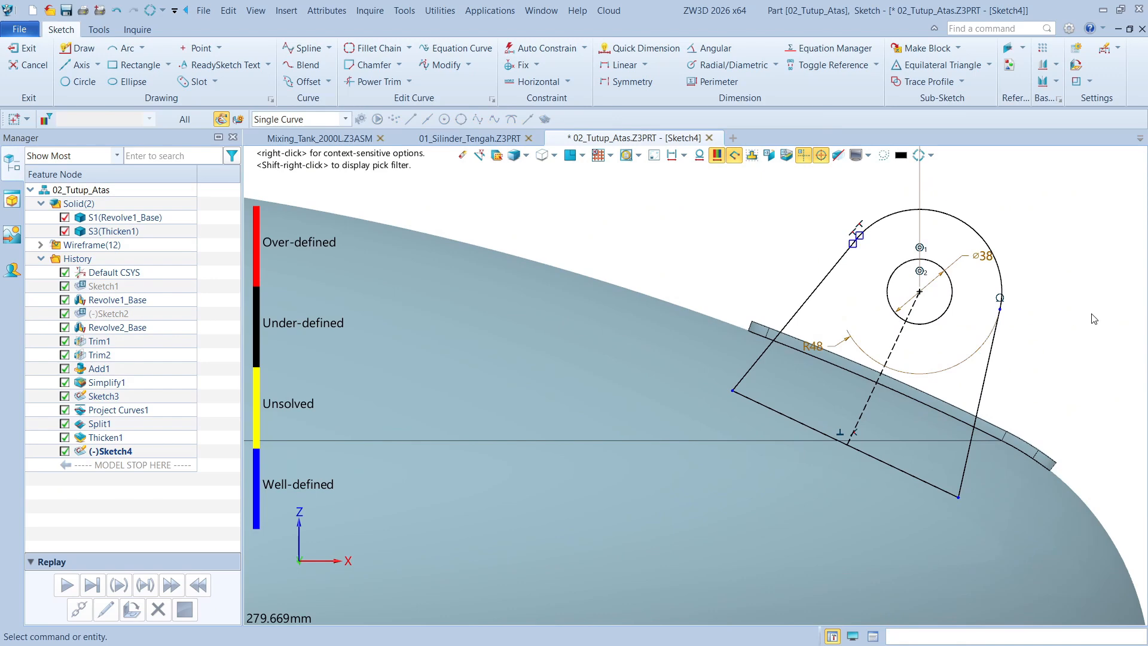
Make the profile's left side line tangent to the R48 arc, closing the small gap between them near their junction
scroll(824, 238, up, 10)
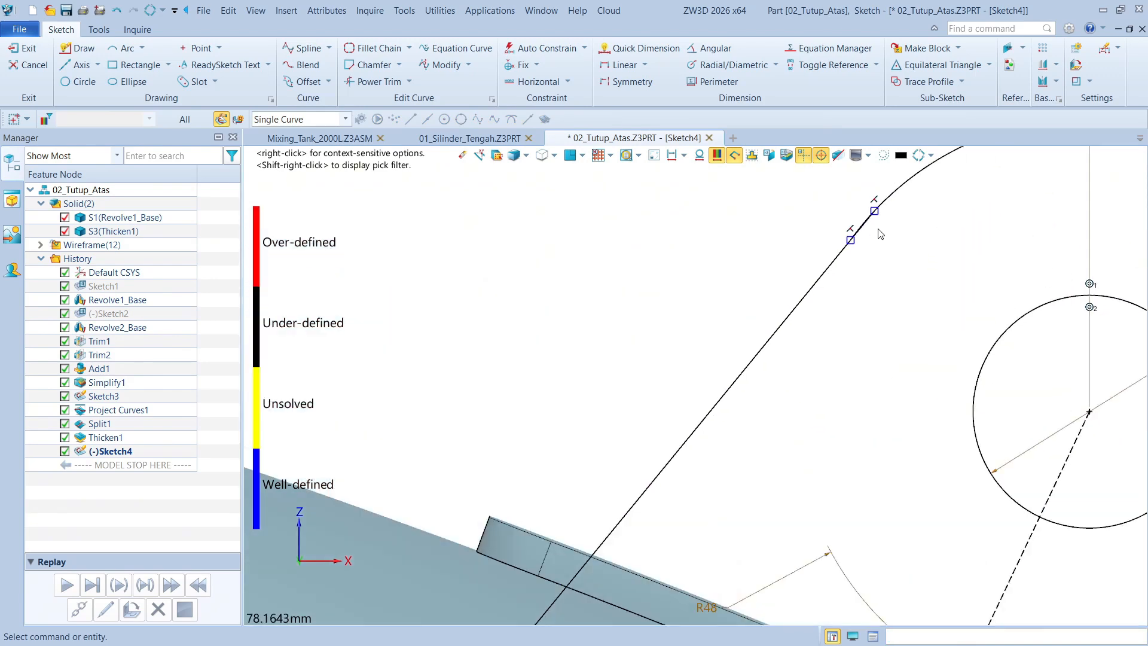
scroll(845, 254, up, 3)
middle_drag(944, 207, 789, 388)
scroll(787, 391, down, 2)
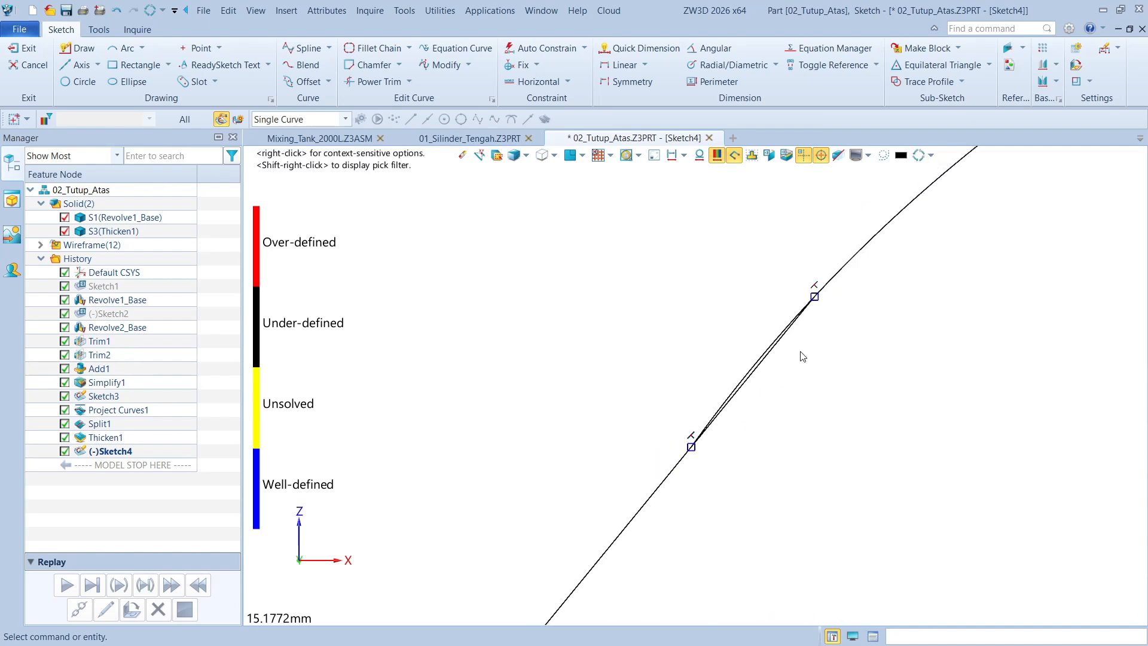
scroll(790, 347, up, 1)
scroll(797, 375, down, 1)
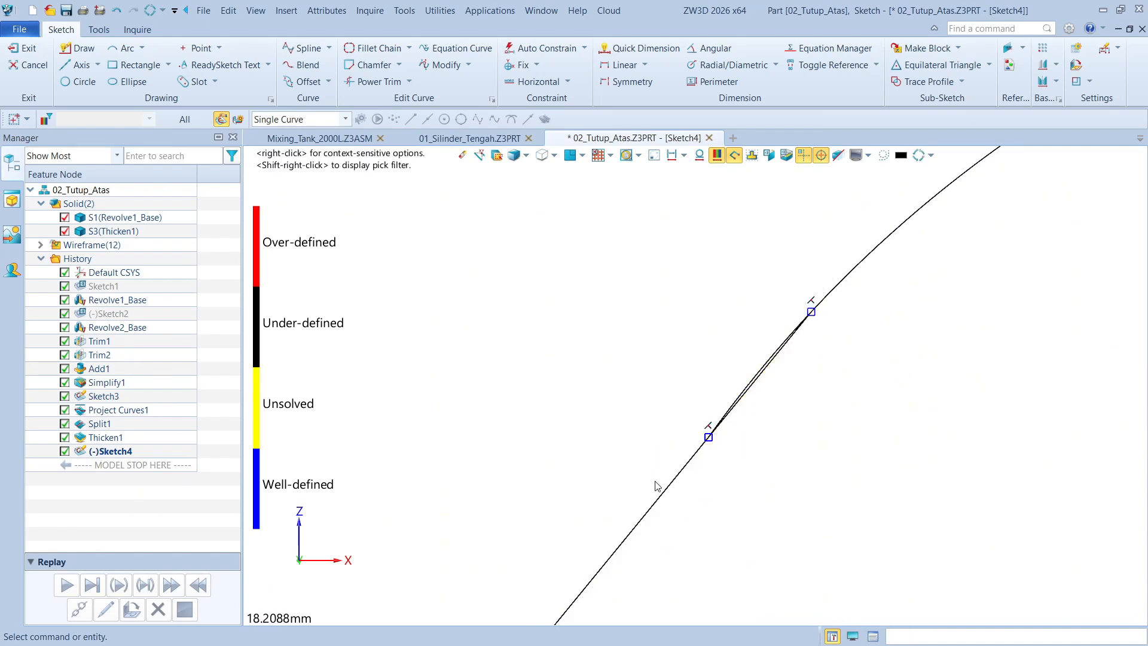
click(661, 495)
click(854, 277)
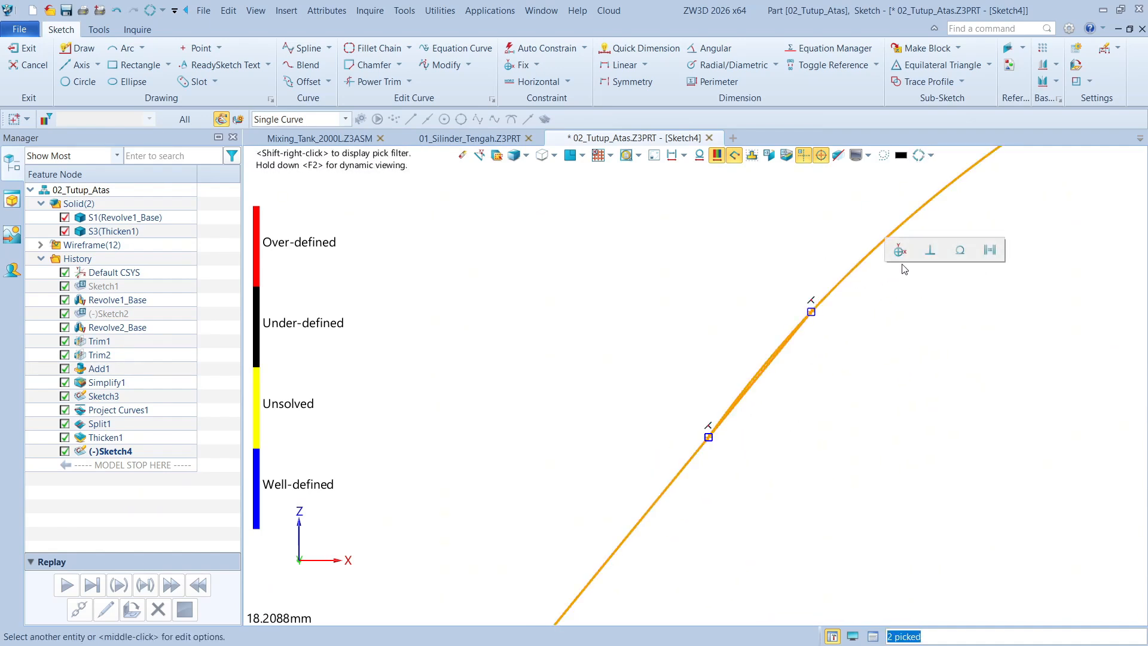
click(959, 250)
Shift the lug profile slightly by pulling on its arc and left side line to test the tangent joint
scroll(727, 333, down, 5)
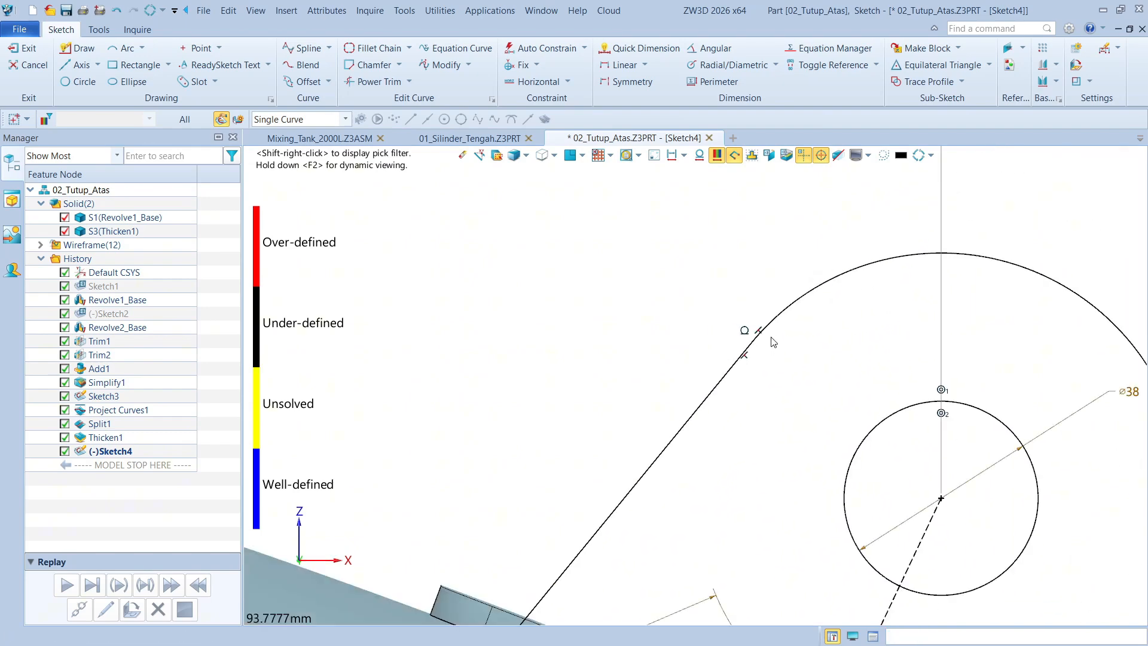
scroll(772, 340, down, 2)
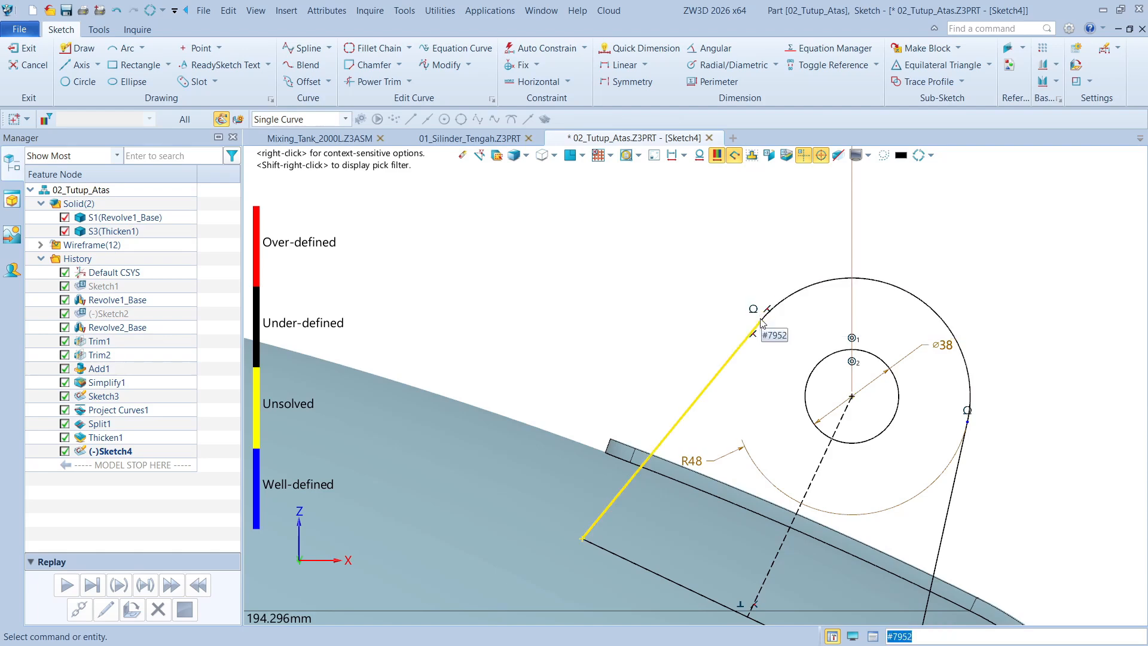
scroll(761, 323, up, 1)
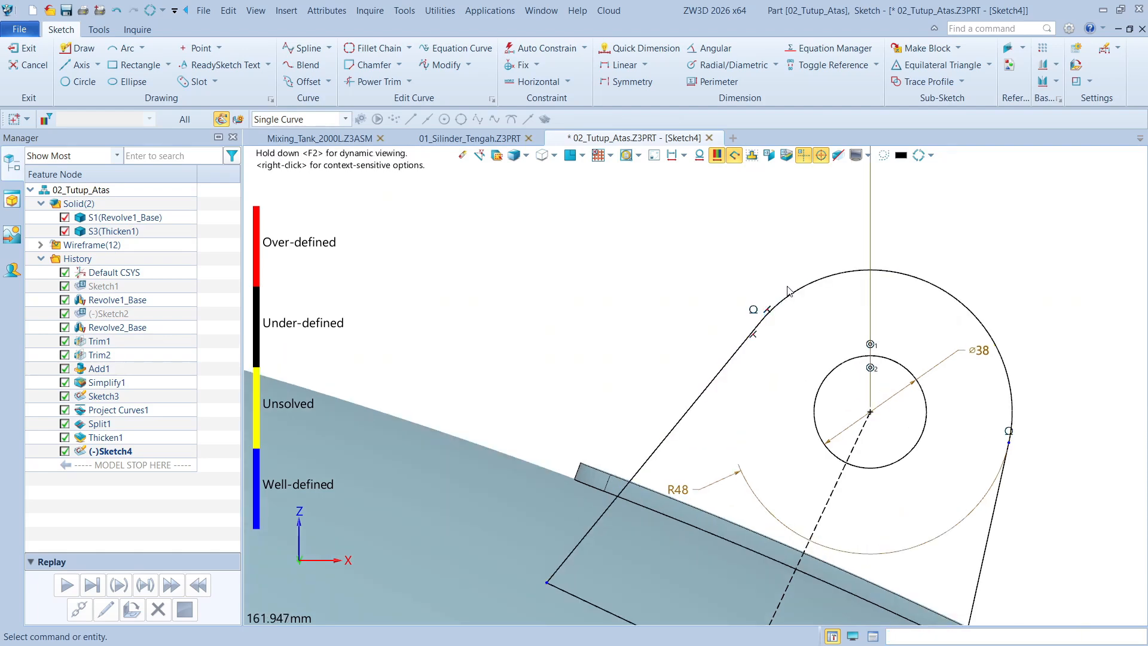
drag(809, 292, 794, 308)
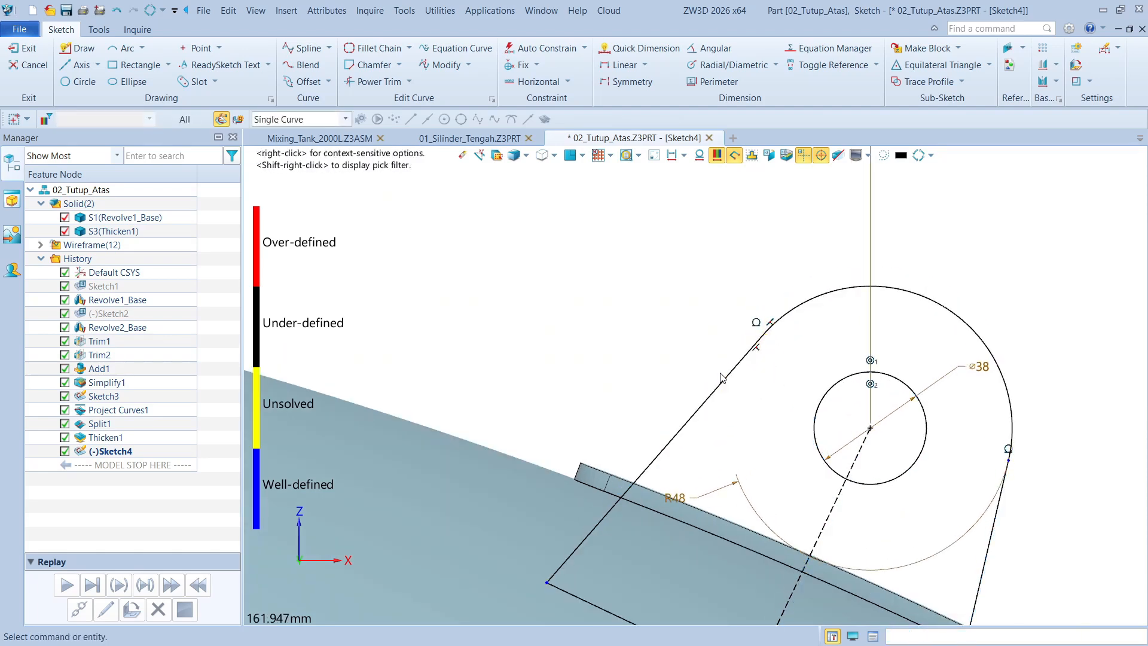
drag(728, 370, 726, 351)
scroll(781, 320, down, 2)
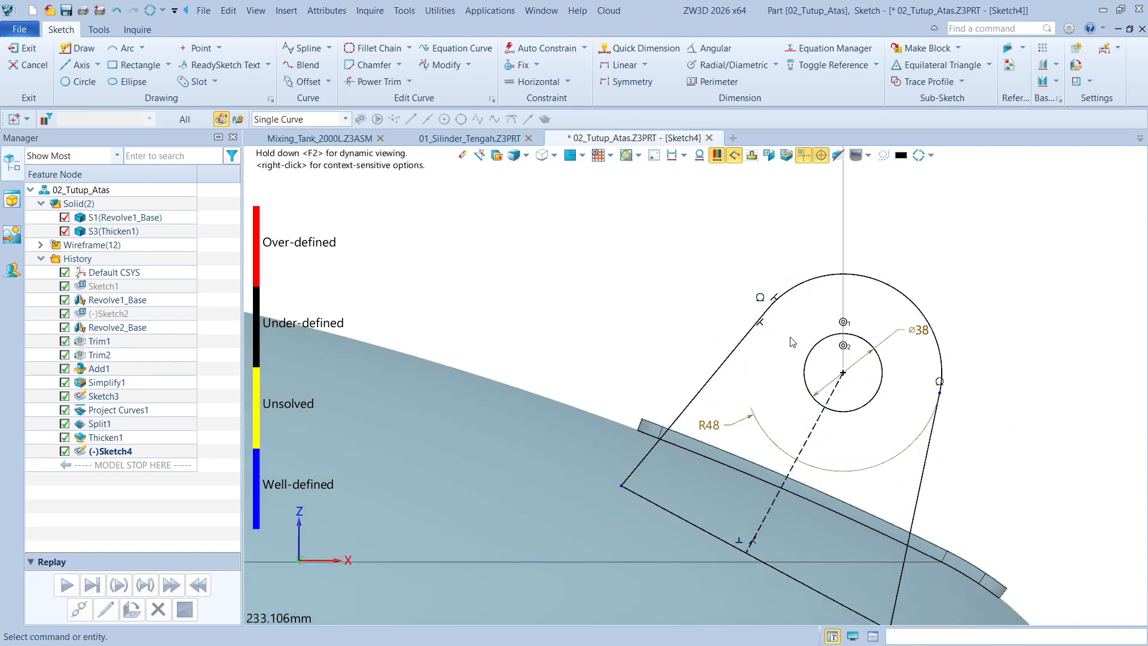
Inspect the tangent joint on the left side and shade the closed sketch regions to check that the profile is closed
scroll(828, 380, up, 1)
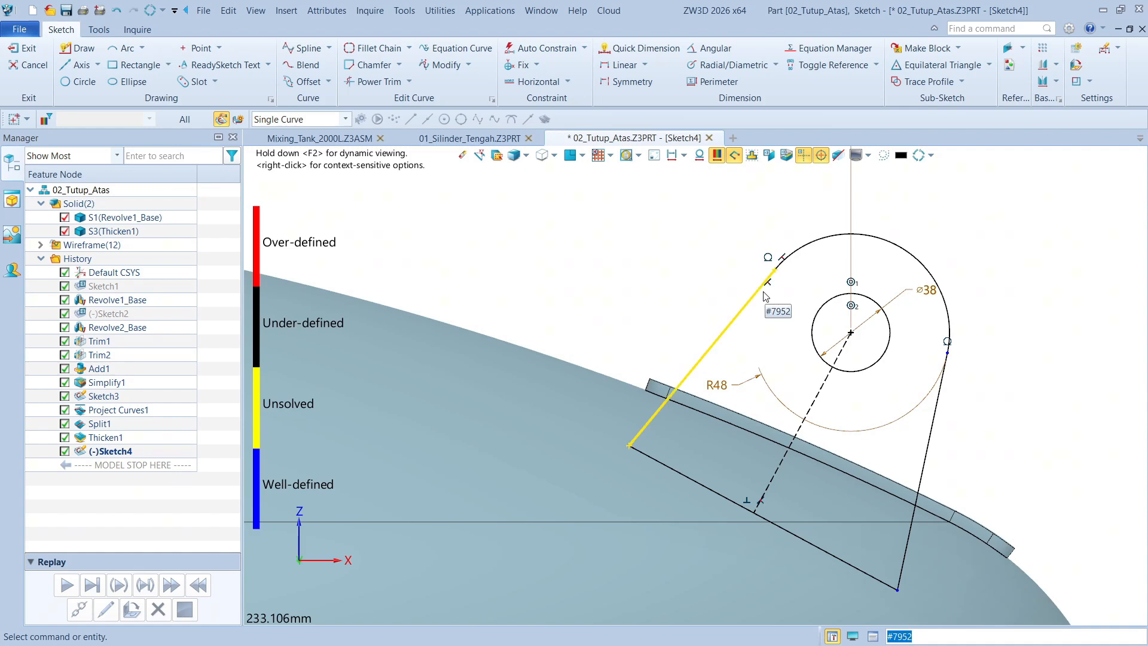
scroll(770, 289, up, 1)
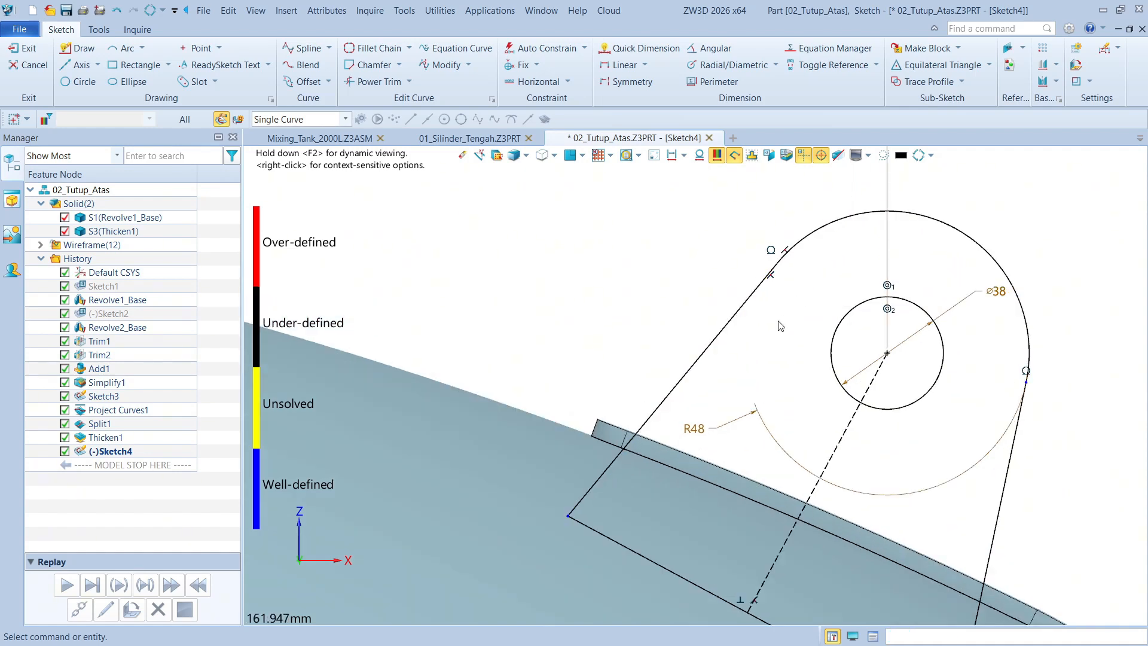
scroll(771, 287, up, 14)
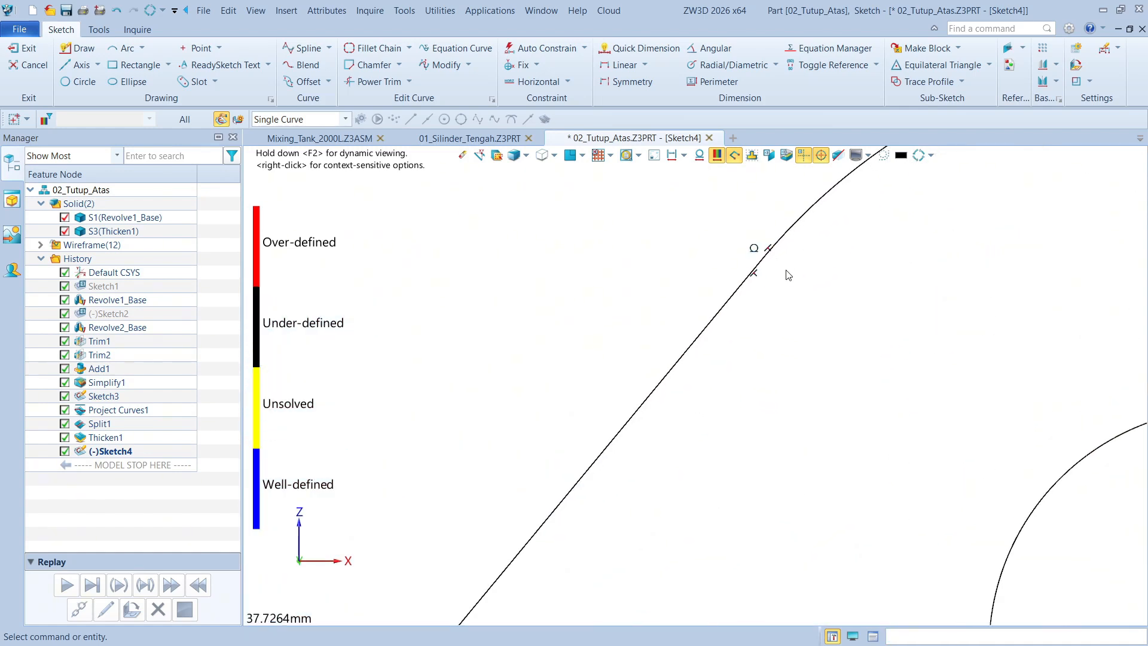
scroll(725, 245, down, 5)
click(752, 157)
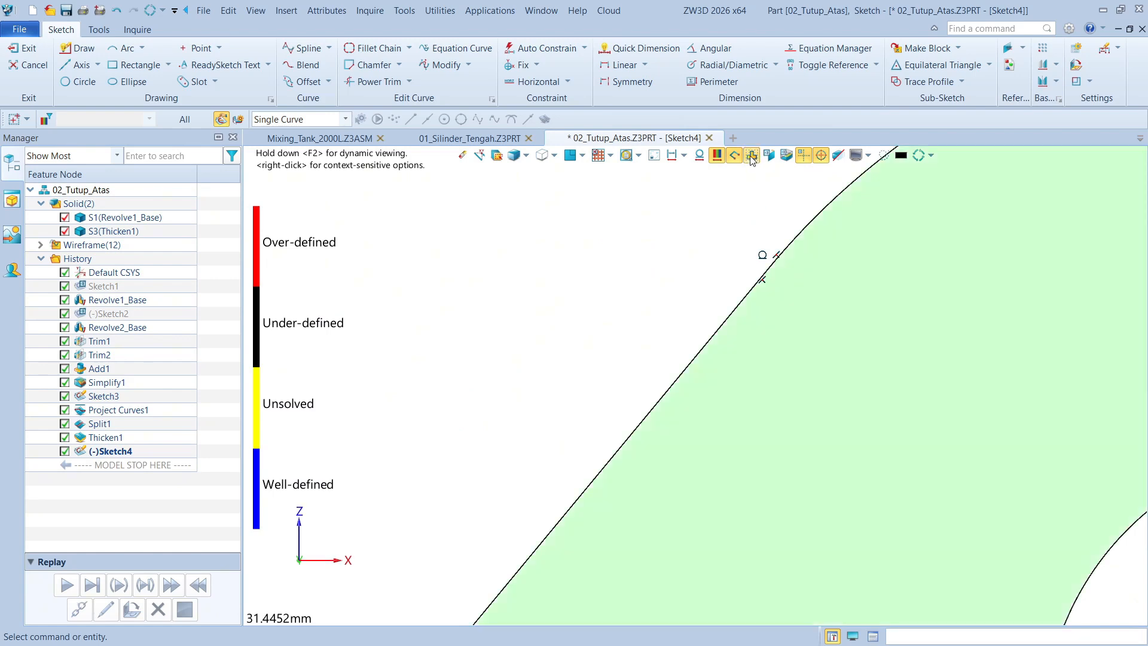
Make the profile's two side lines symmetric about the dashed centreline and pull on the arc to test the symmetry
scroll(770, 336, down, 10)
middle_drag(1057, 346, 1026, 291)
middle_drag(830, 351, 828, 315)
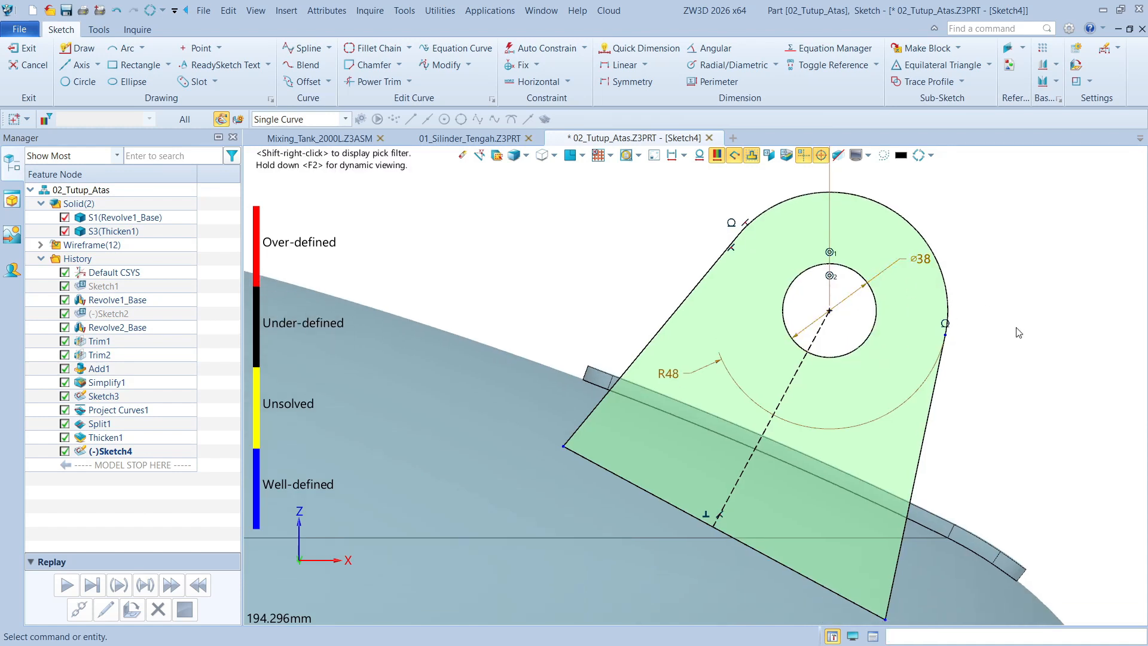
click(928, 418)
click(802, 379)
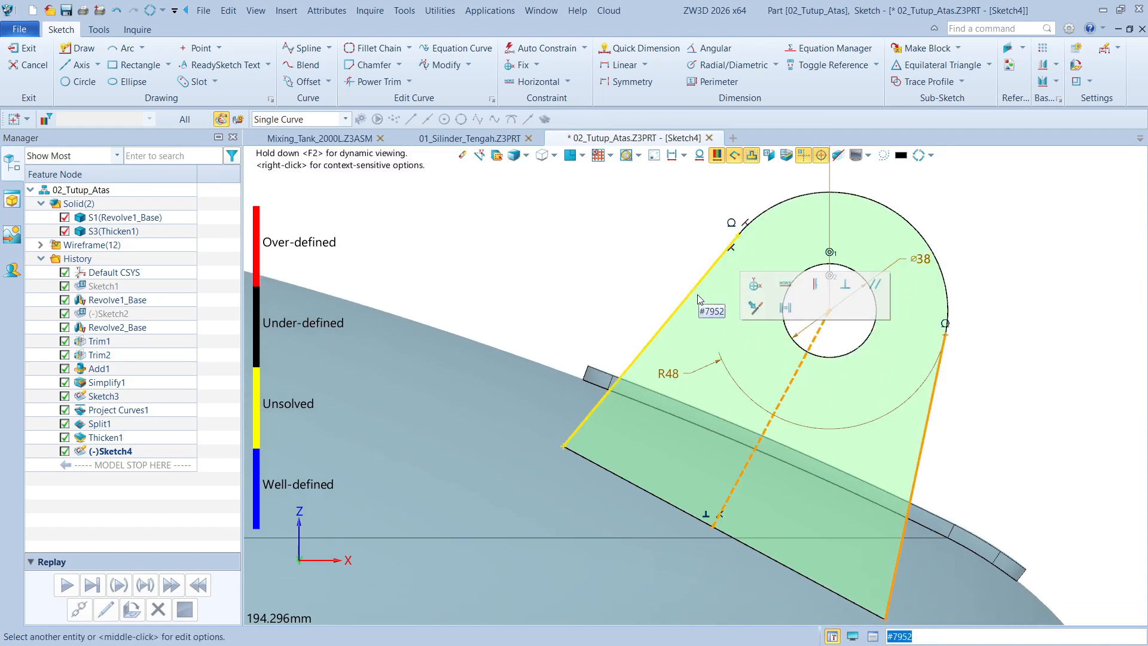
click(694, 289)
click(831, 292)
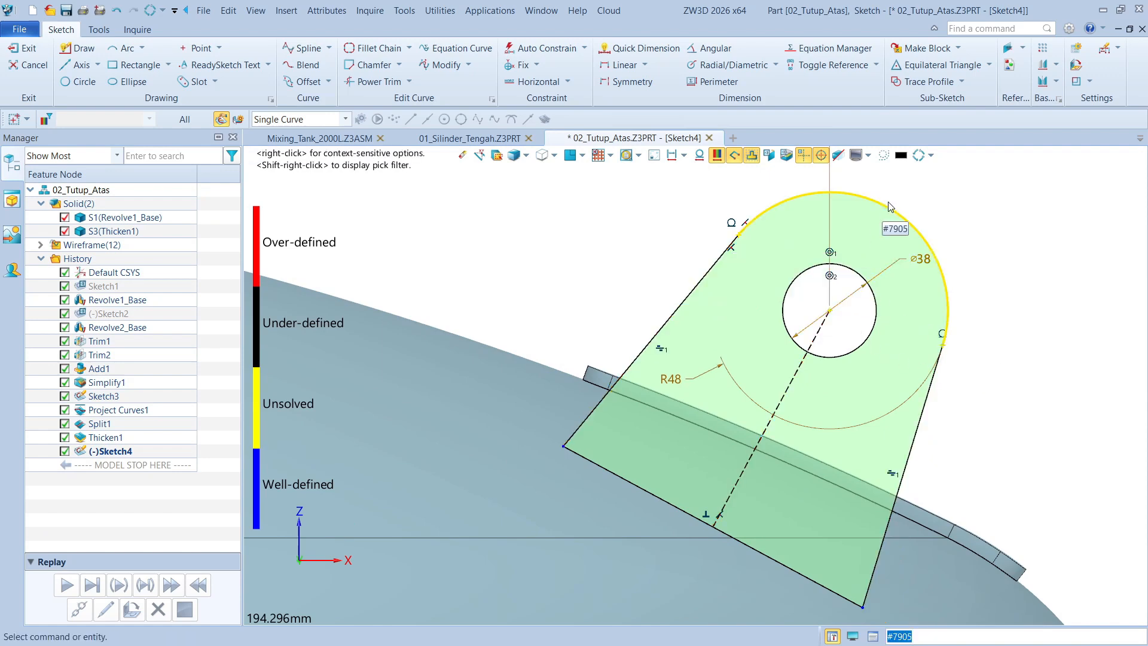
mouse_move(885, 207)
mouse_down()
mouse_move(879, 237)
mouse_move(880, 225)
mouse_up()
scroll(882, 223, down, 2)
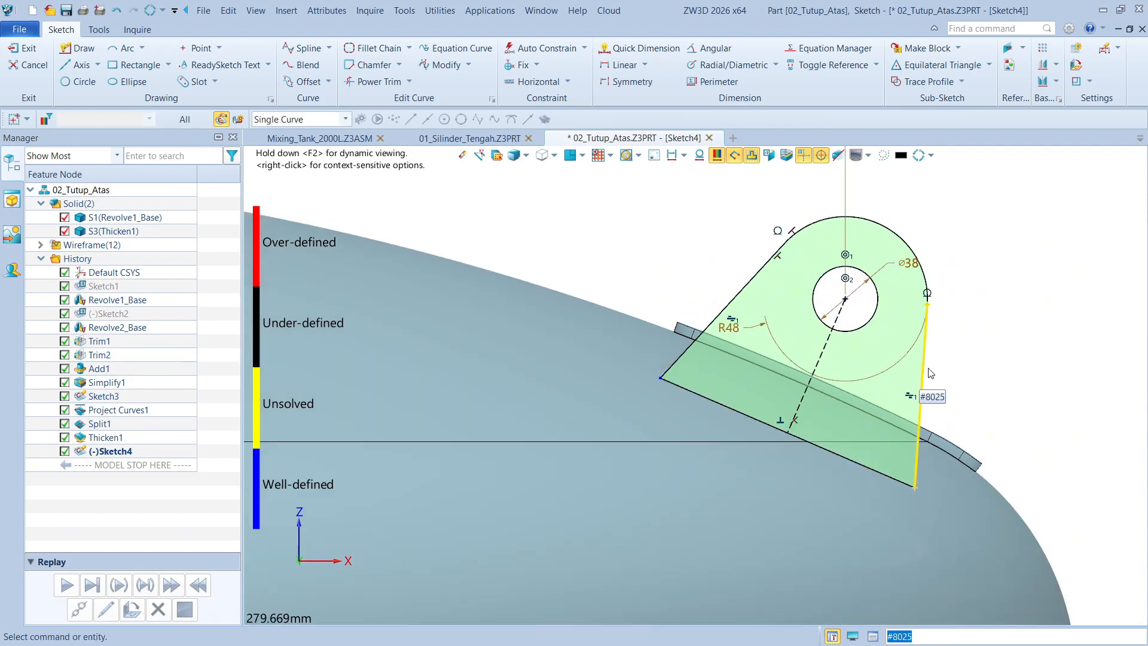
Reference the pad's upper and lower edges into the sketch as construction geometry
scroll(894, 405, up, 3)
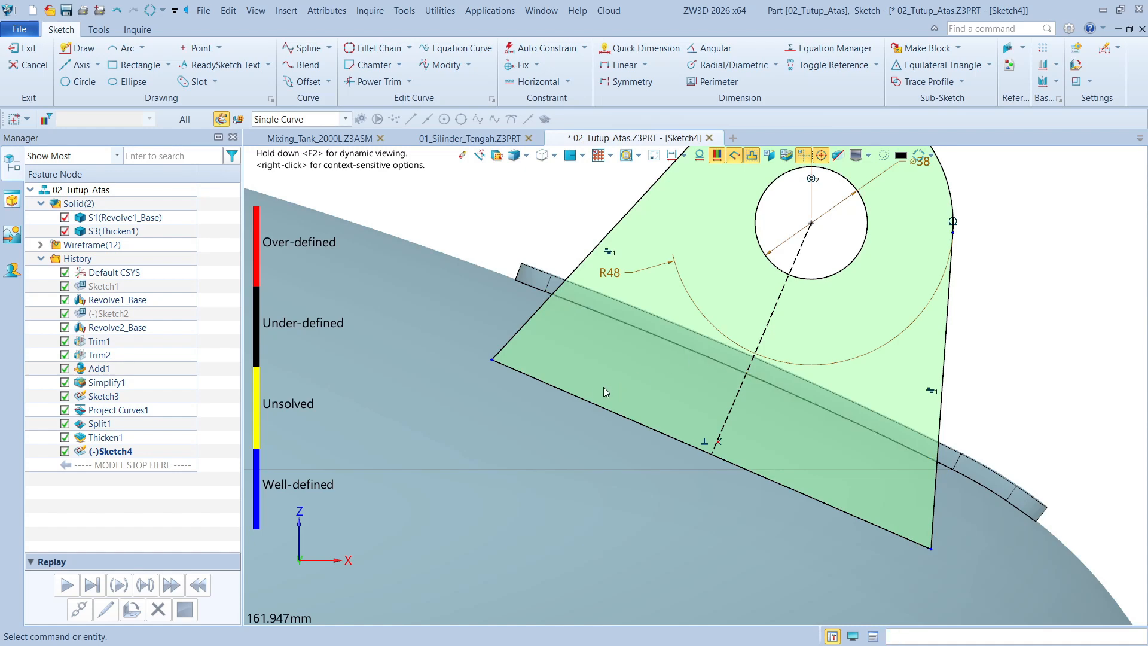
click(1007, 50)
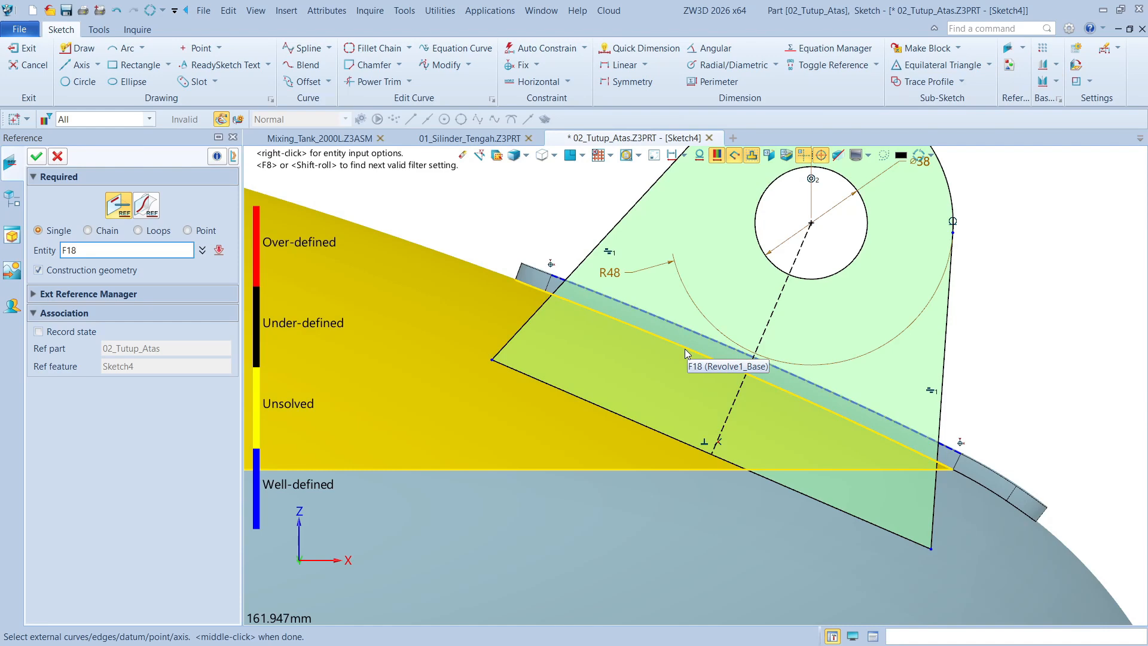
click(689, 353)
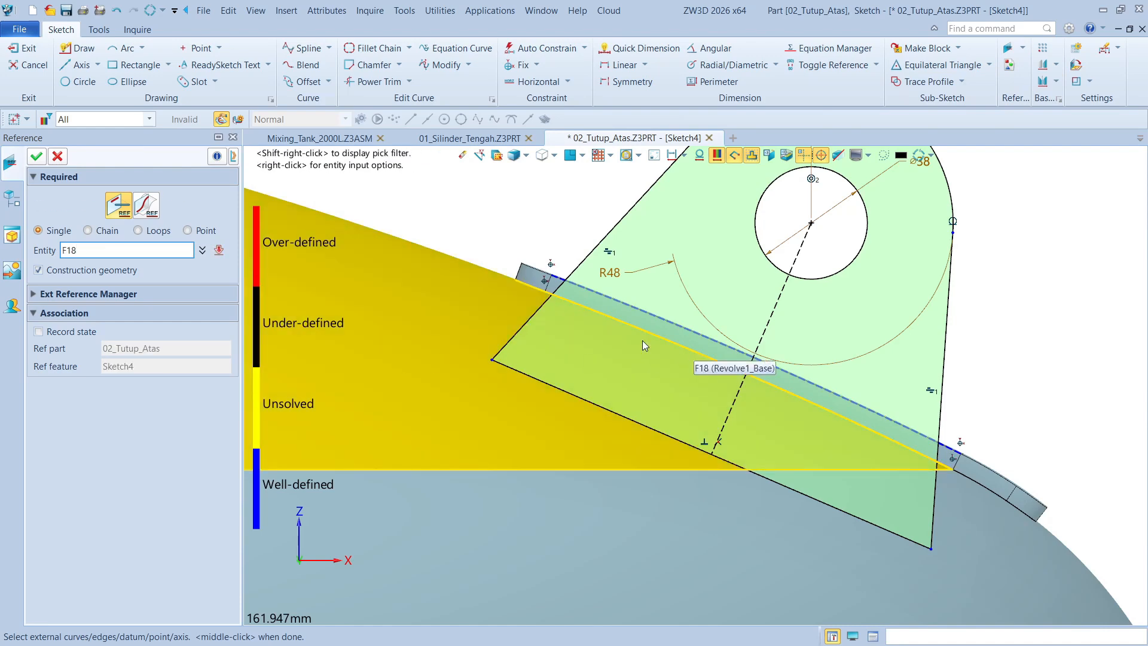
middle_click(1112, 337)
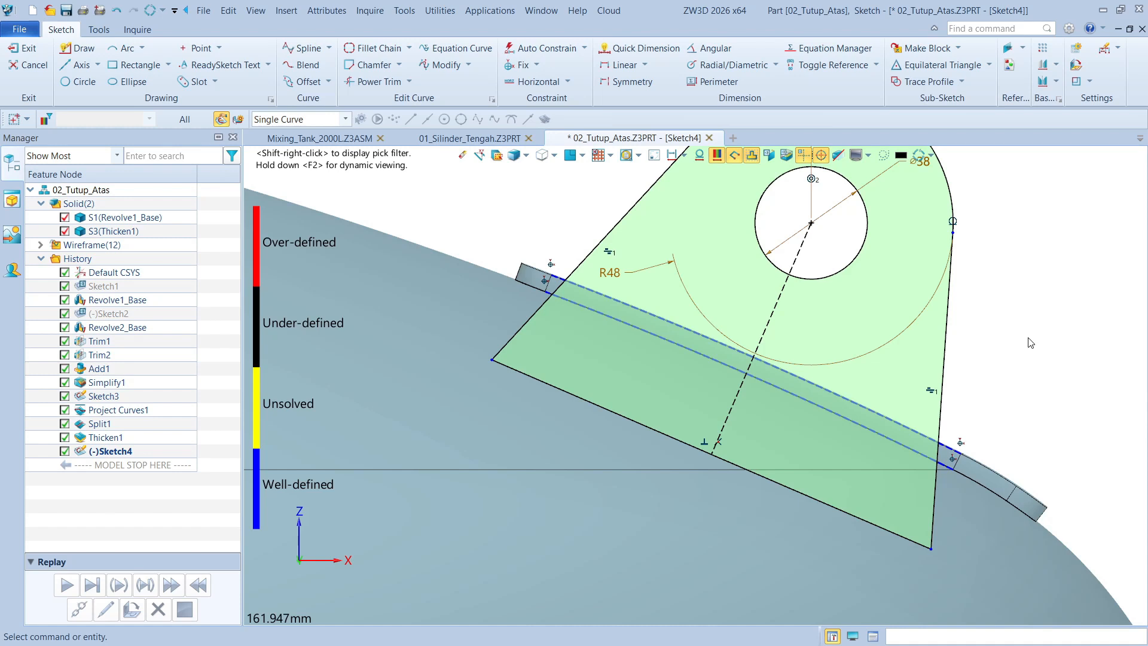
Dimension the distance between the profile's base line and the pad's upper reference edge as 30 mm
right_click(1030, 343)
click(1017, 328)
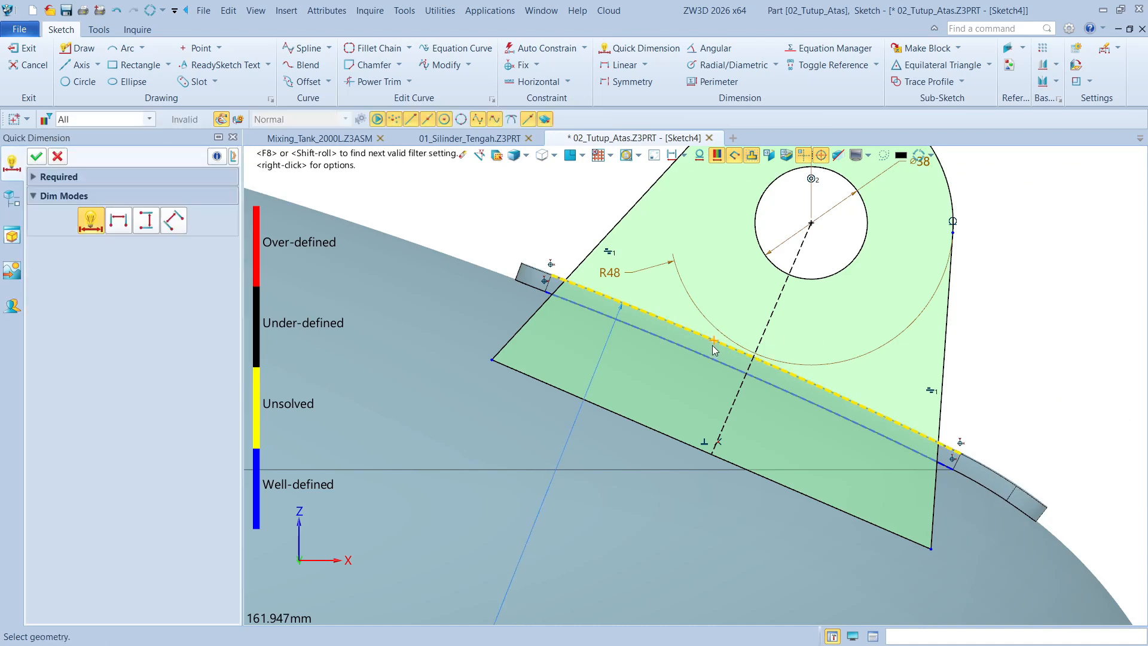
click(714, 350)
click(656, 427)
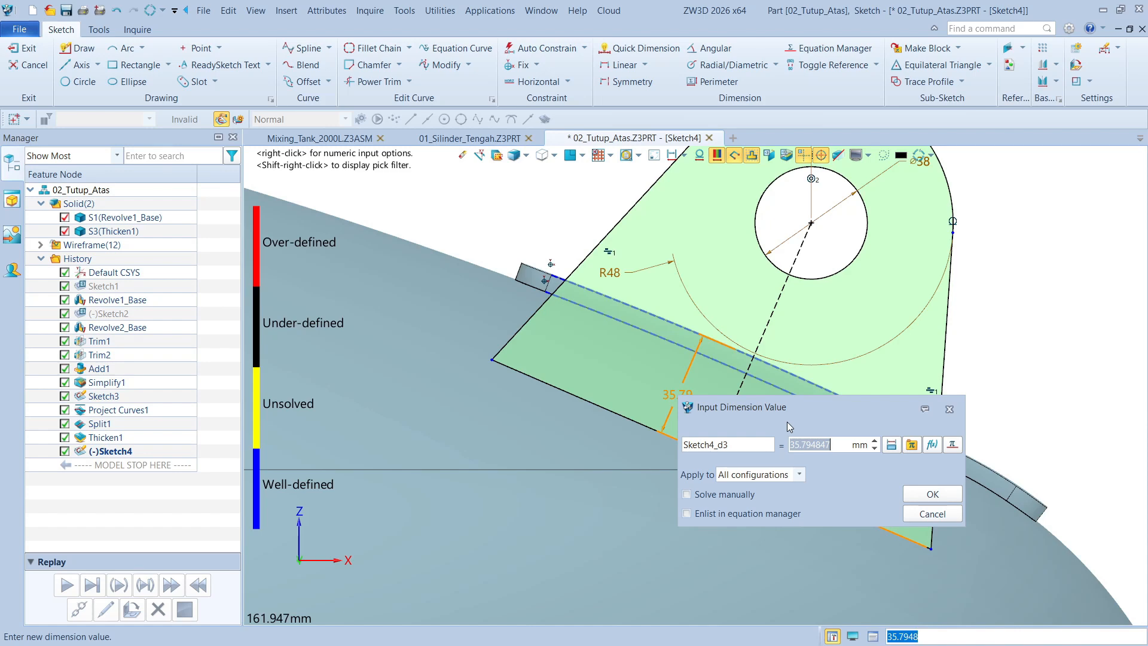
text(30)
key(Return)
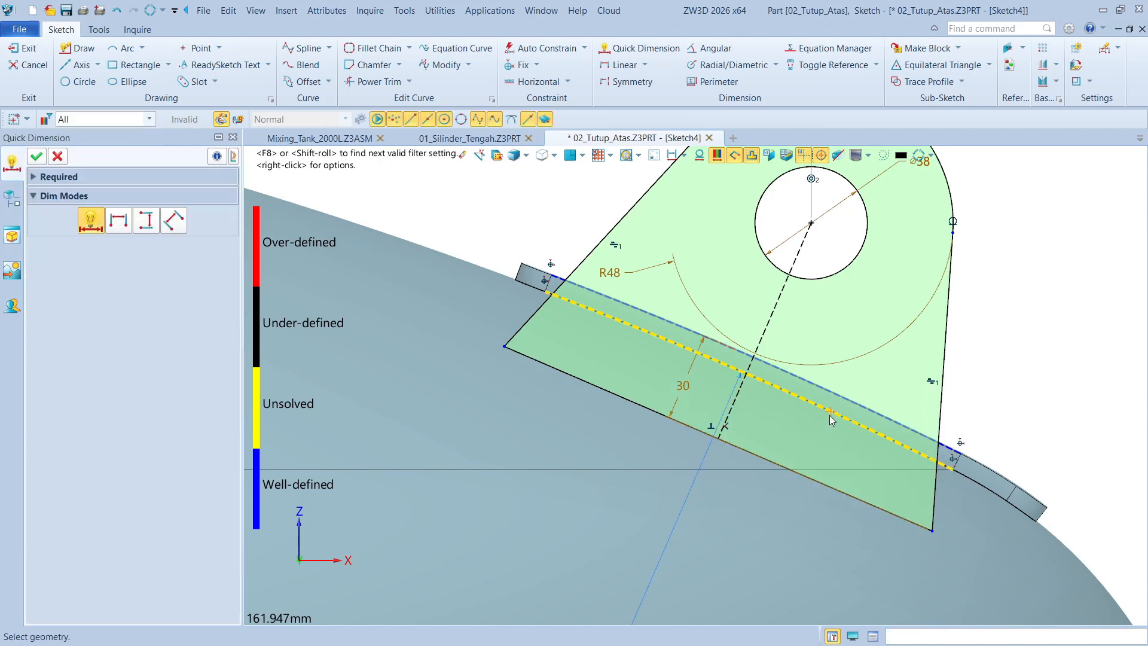
key(Escape)
Dimension the distance from the hole's centre to the pad's upper reference edge as 42 mm
scroll(998, 376, down, 3)
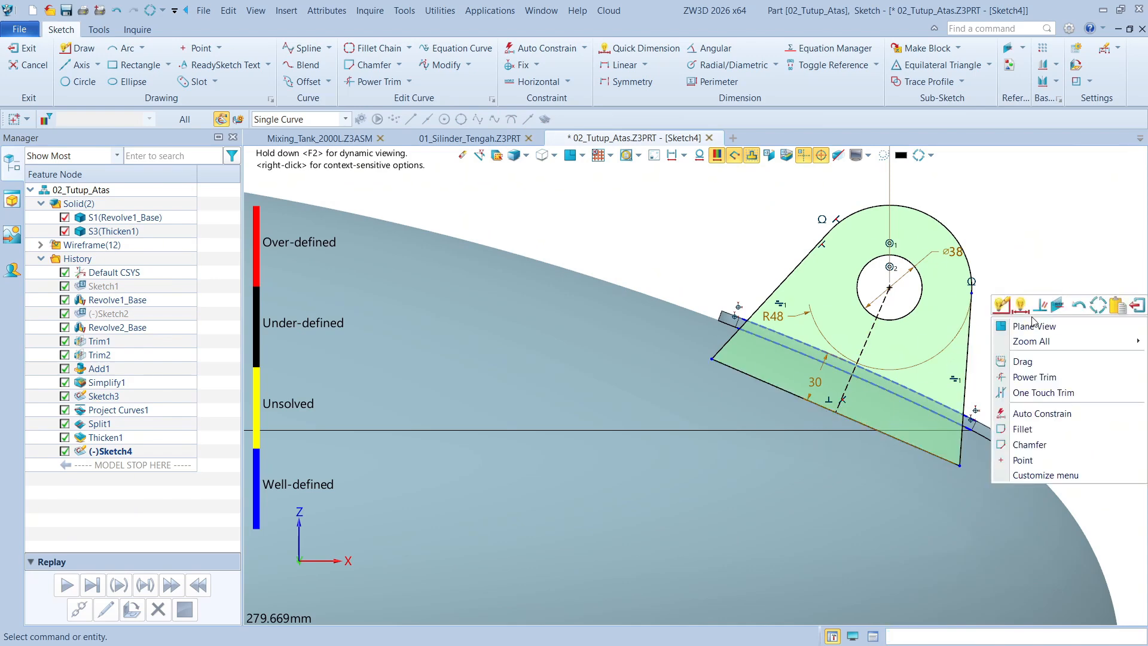
right_click(1026, 315)
click(1025, 312)
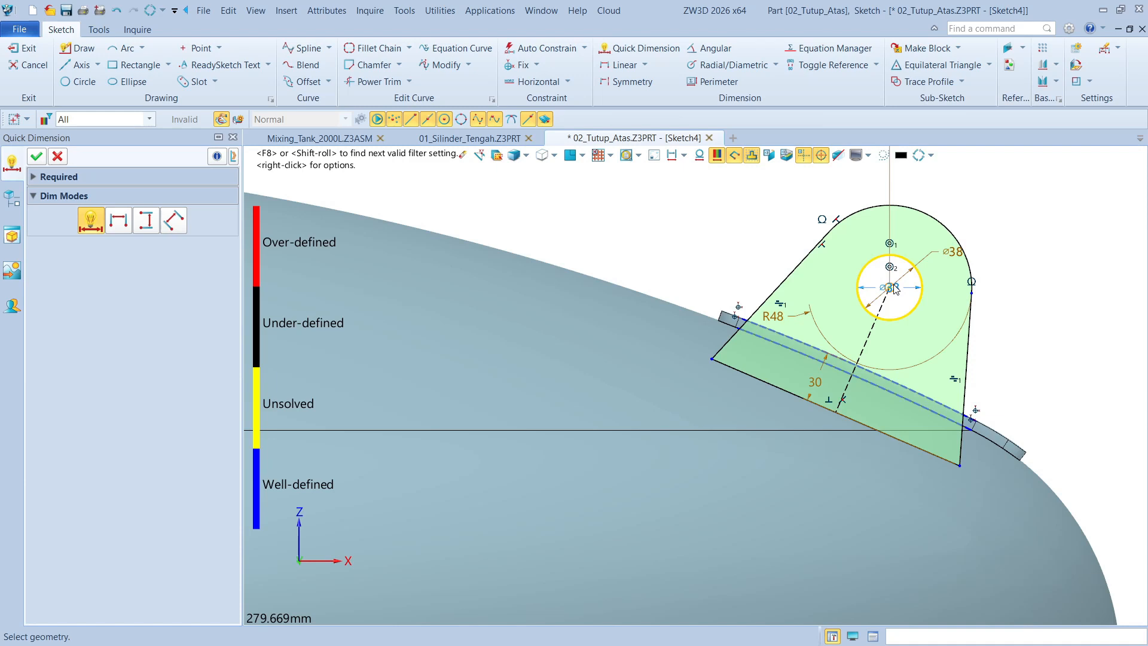
click(885, 320)
click(900, 388)
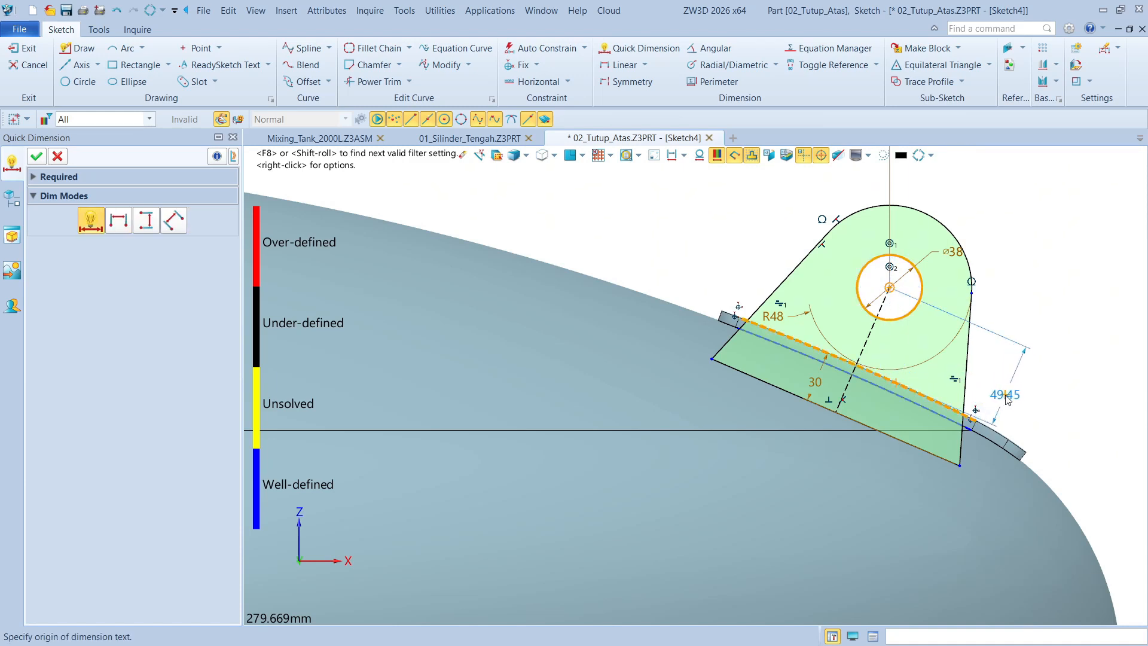
click(1010, 399)
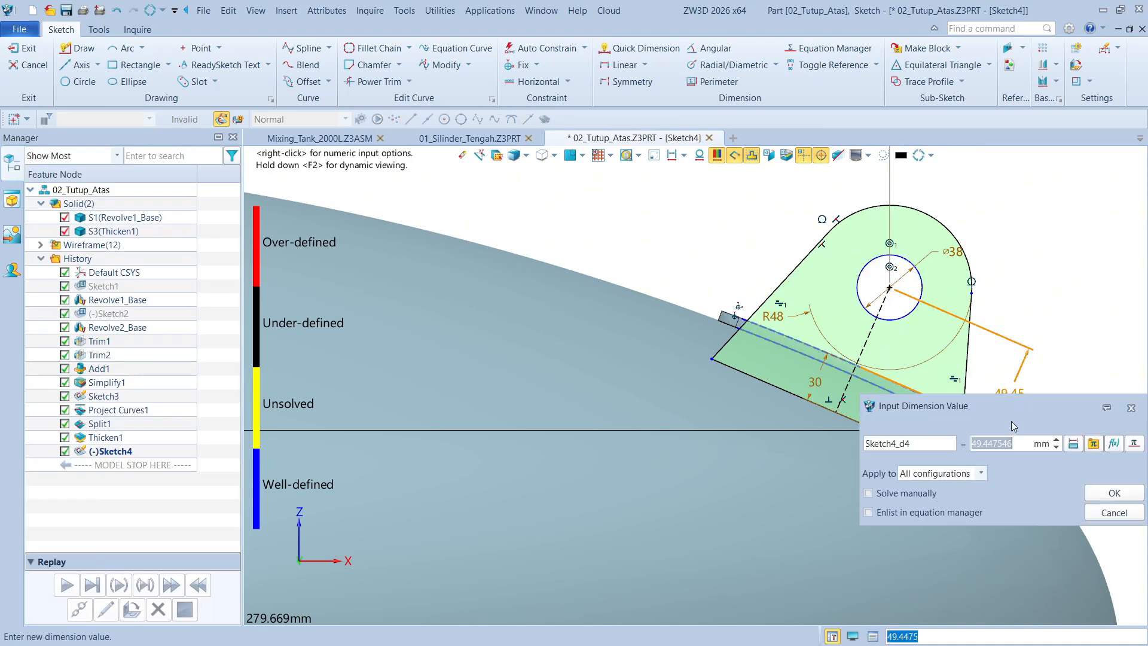
text(42)
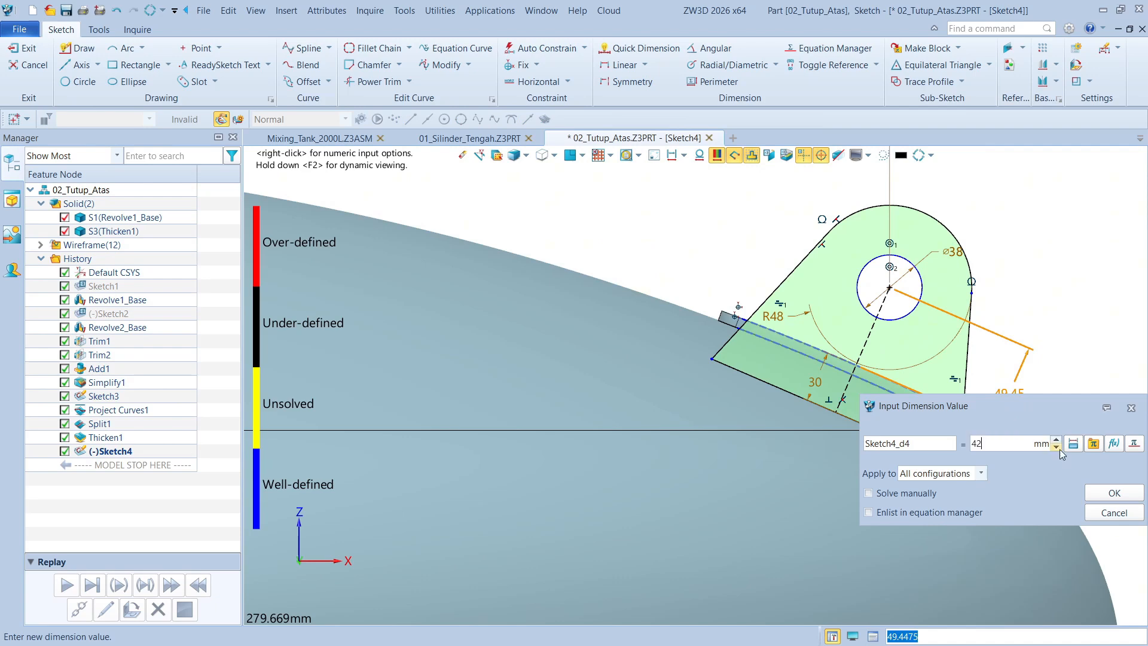
click(1114, 493)
key(Escape)
Try pulling the profile's left side line inward to test its freedom, and undo the move
click(806, 267)
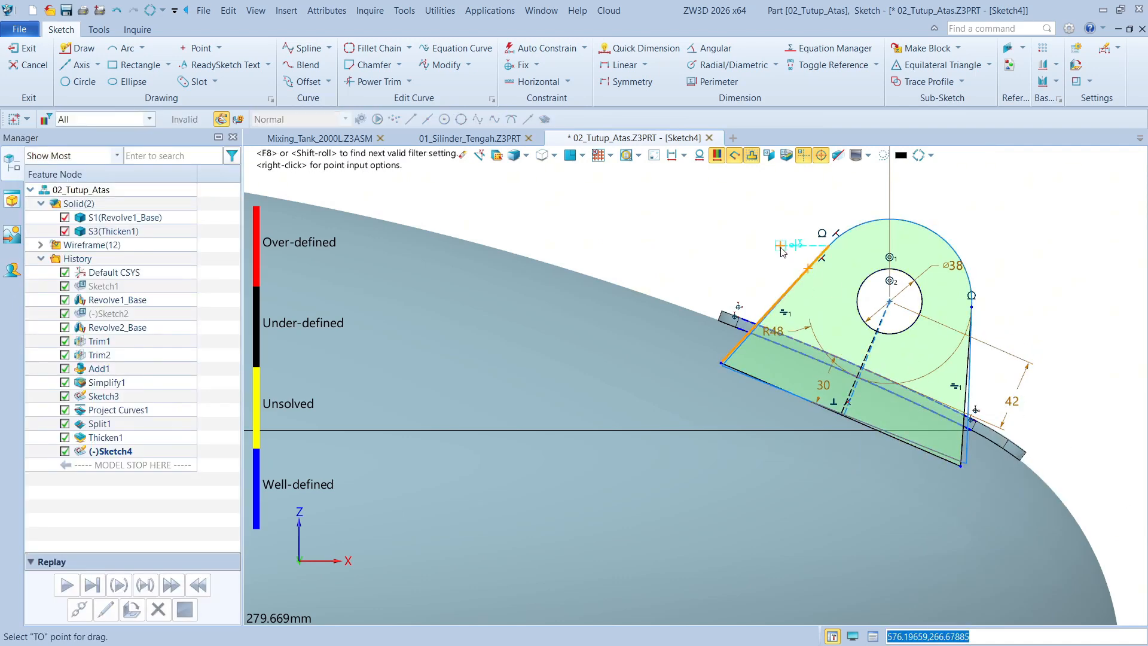
click(820, 298)
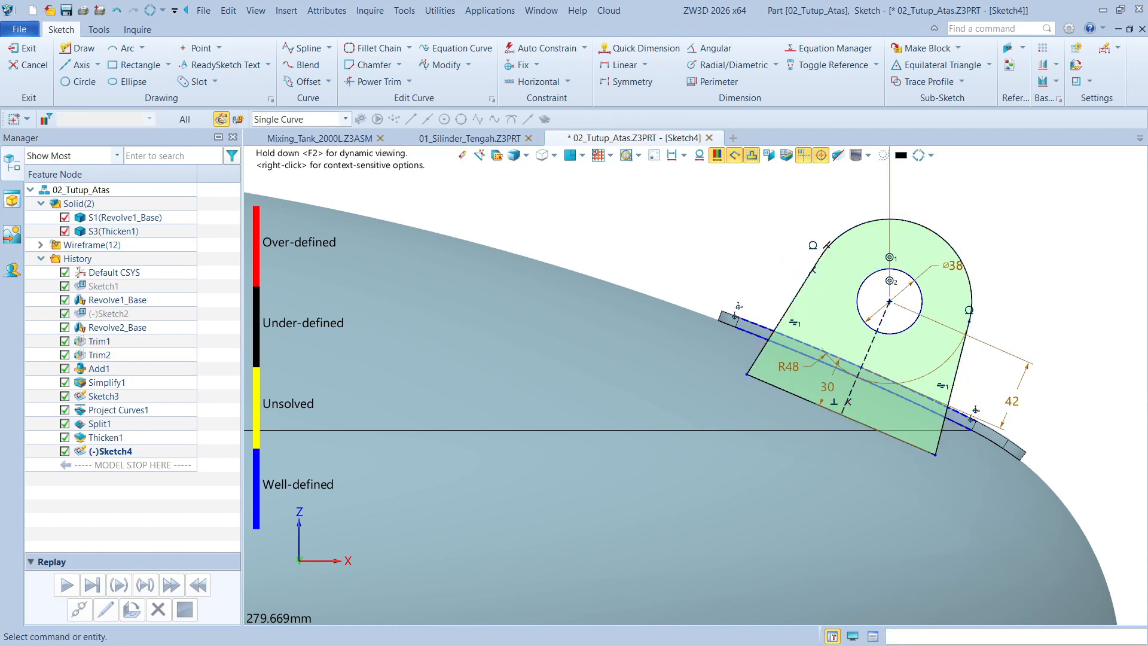
key(ctrl+z)
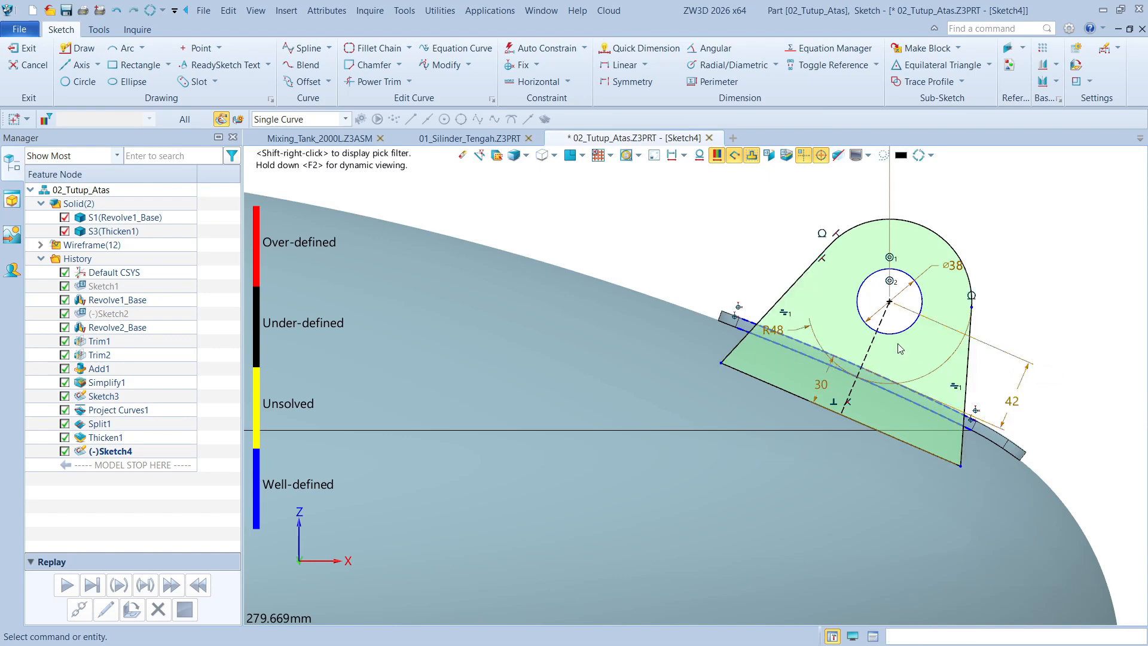
Dimension the angle between the profile's two side lines as 38 degrees
right_click(1044, 275)
click(1025, 260)
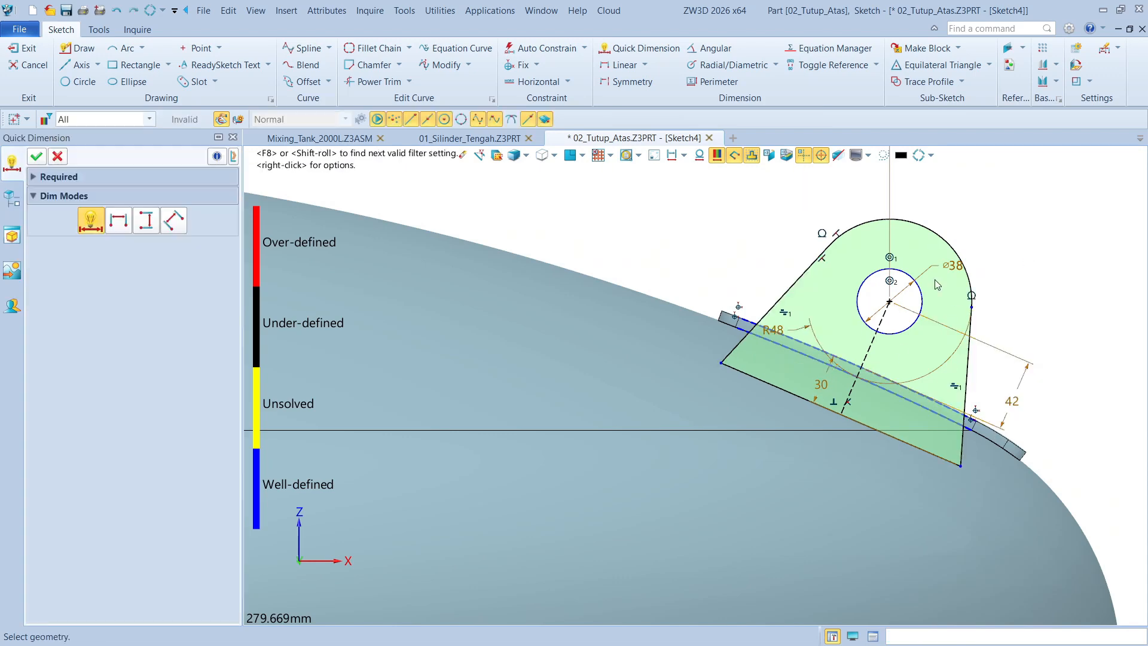
click(790, 288)
click(965, 376)
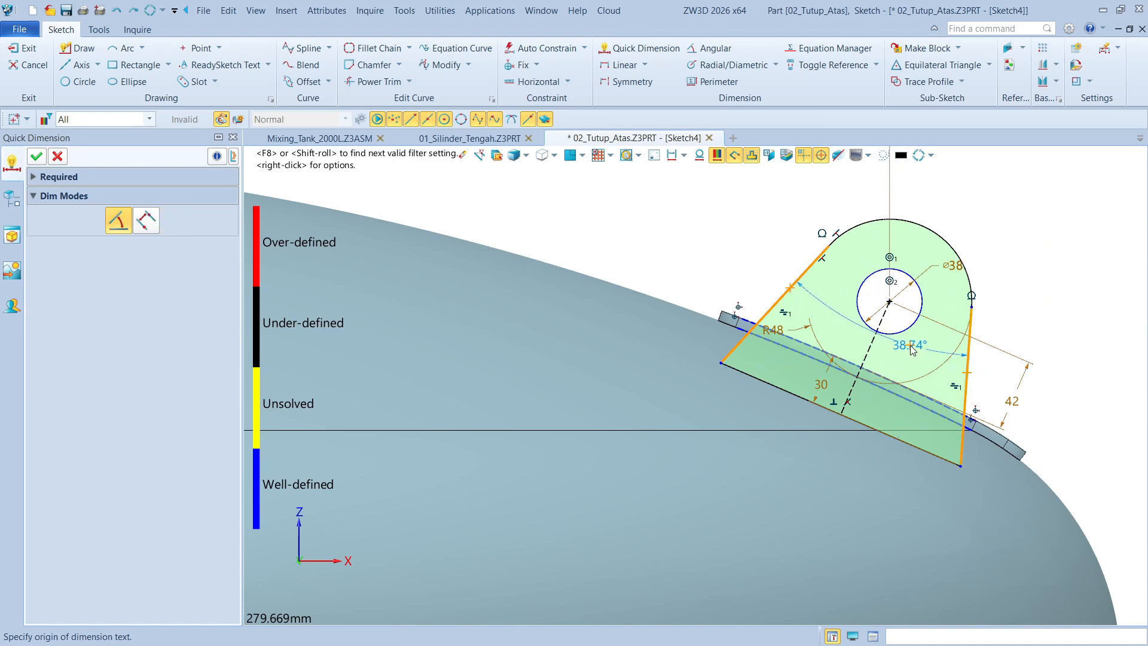
click(900, 359)
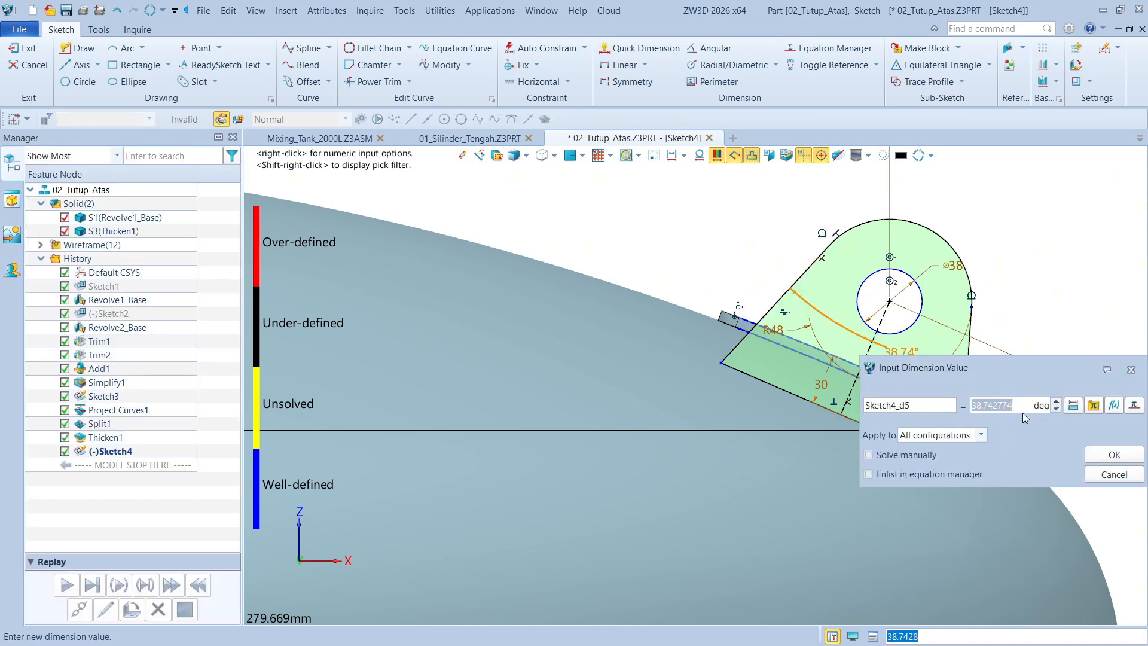
text(38)
key(Return)
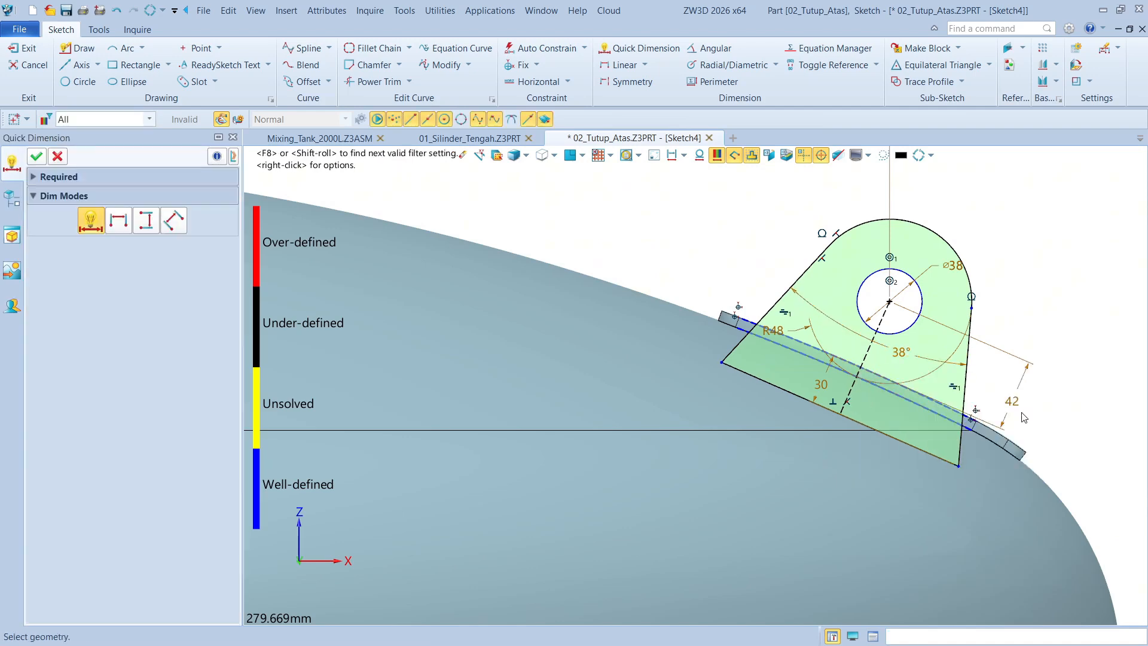
key(Escape)
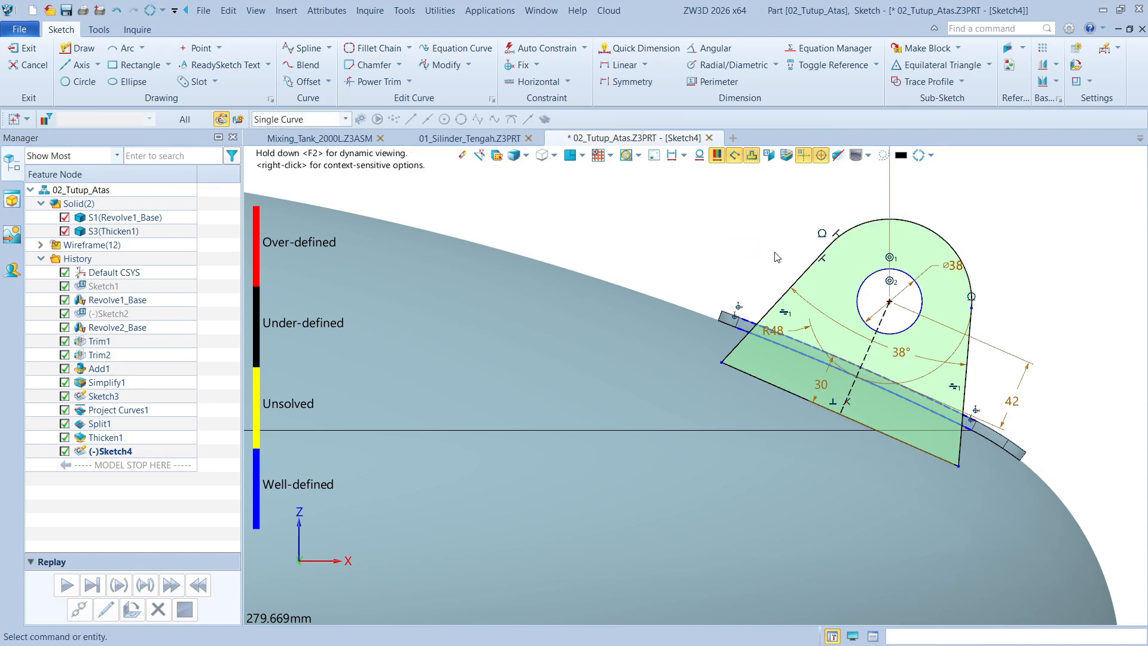
Pull on the profile's left side line and base line to test which movement is still free
drag(803, 274, 779, 284)
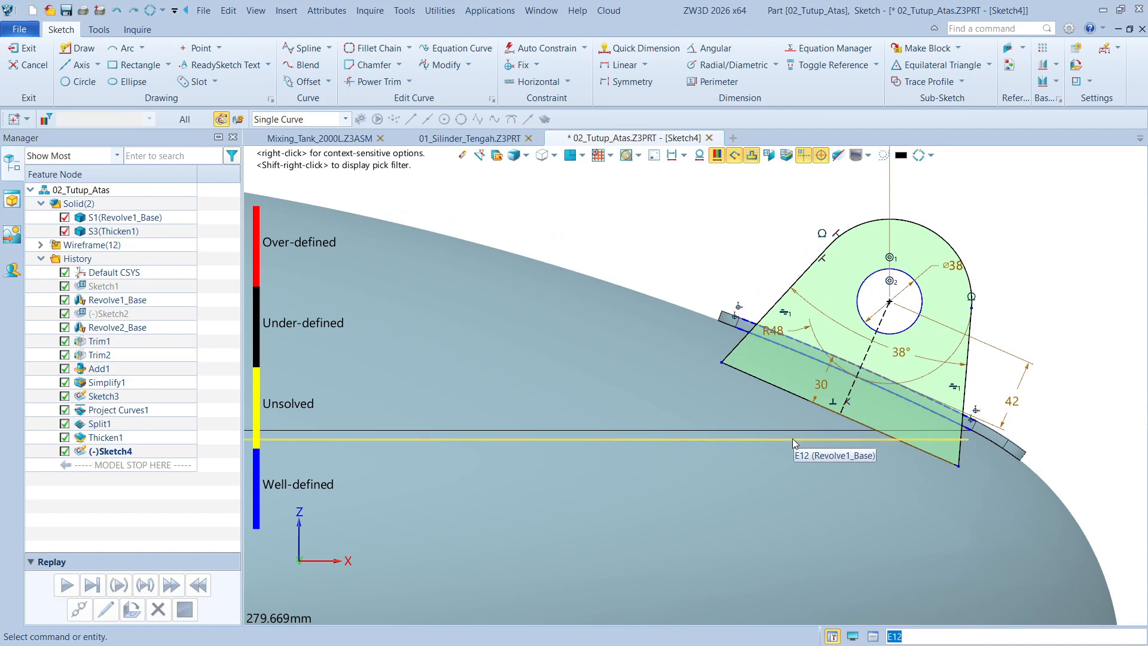
scroll(914, 404, up, 2)
scroll(868, 408, up, 1)
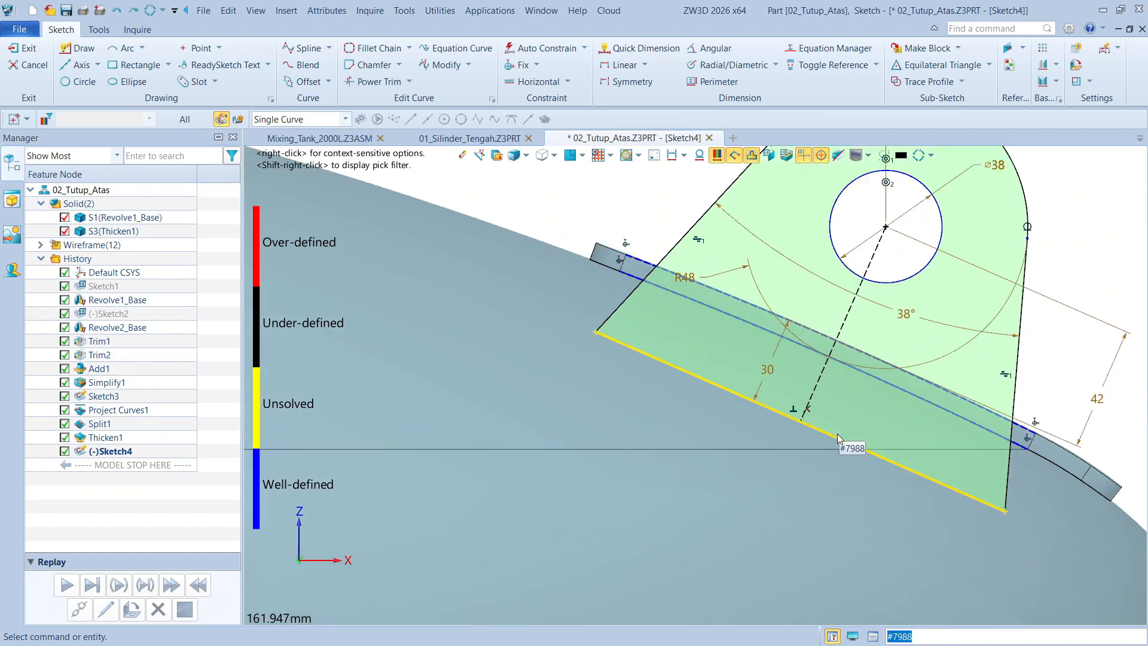
drag(839, 438, 845, 413)
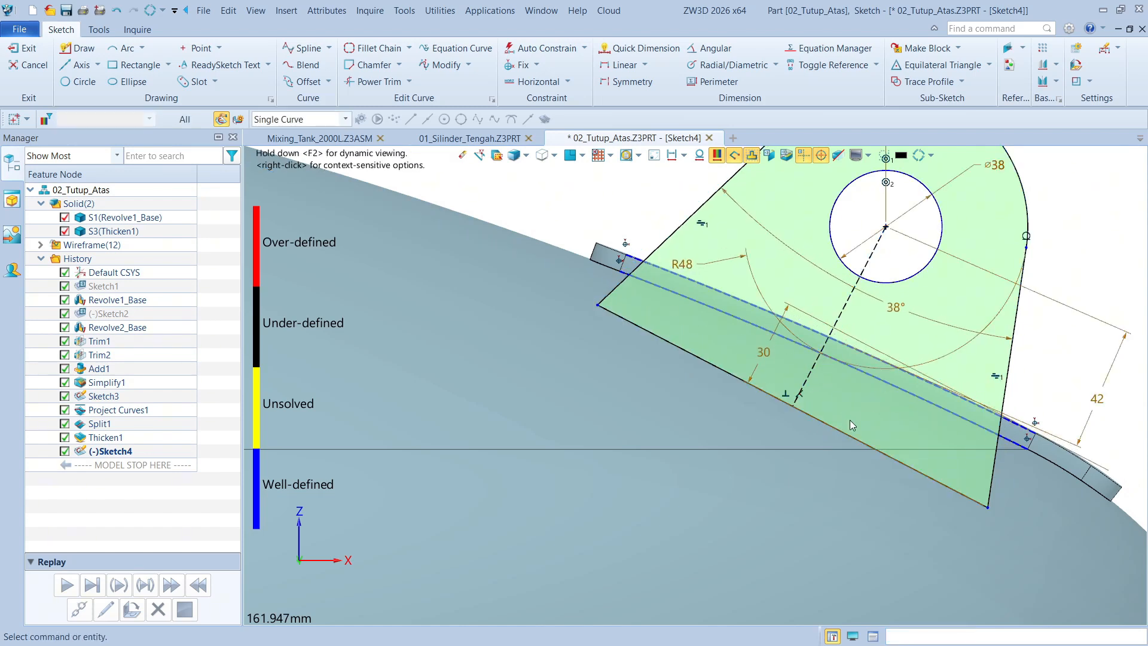
Dimension the vertical distance from the profile's lower right corner to the horizontal axis, keeping the measured value
scroll(849, 421, down, 5)
right_click(1037, 364)
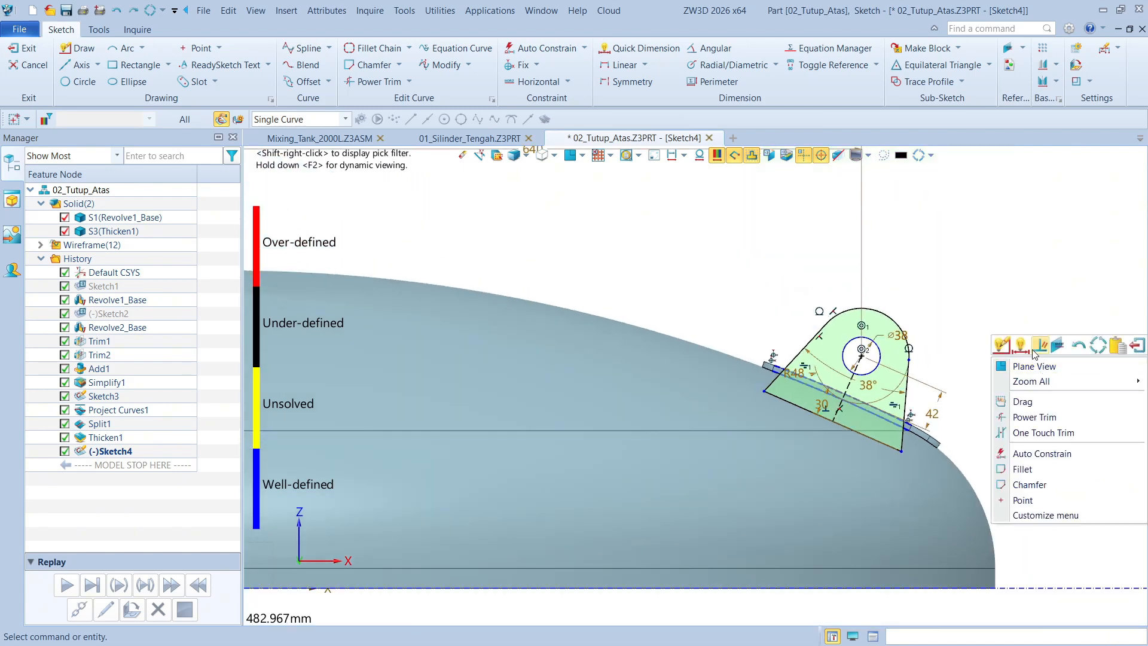
click(1021, 345)
click(901, 453)
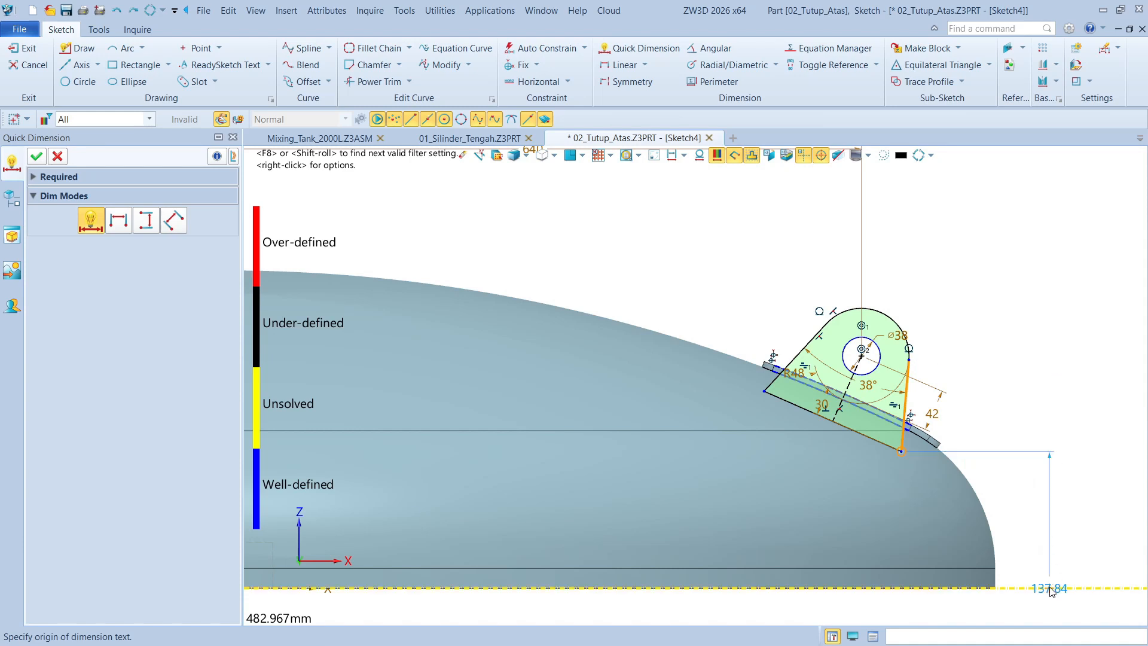
click(1049, 513)
drag(1074, 529, 1000, 470)
click(1040, 553)
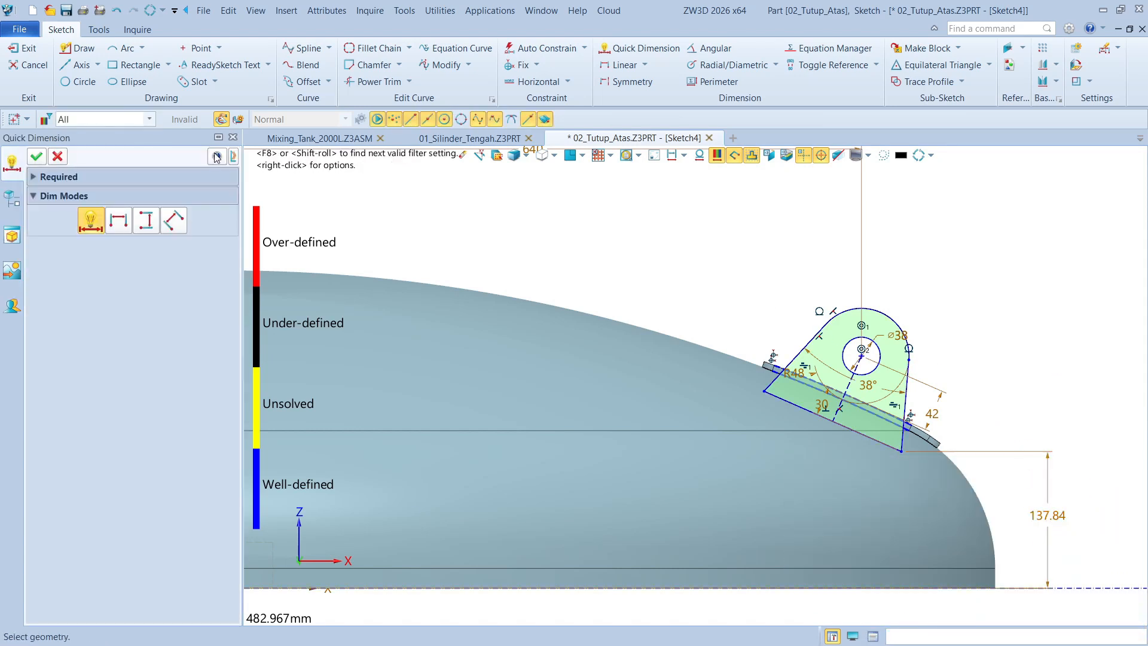
click(37, 157)
Pull on the lug profile's arc to test that it is fully constrained, and exit the sketch
scroll(857, 307, down, 2)
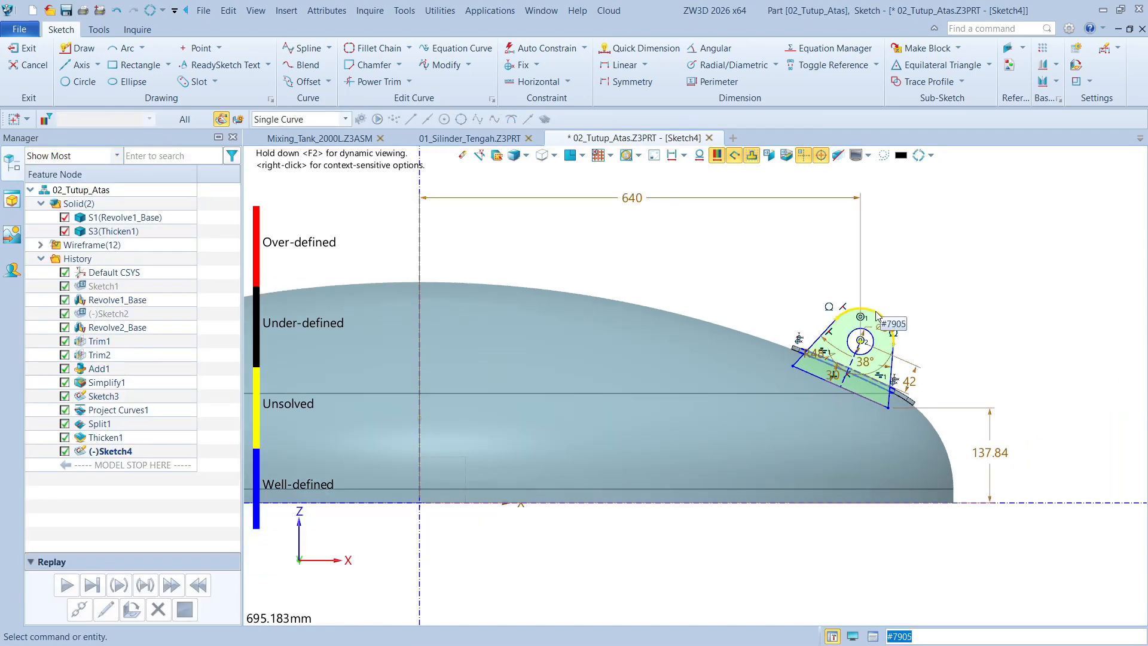
drag(873, 310, 891, 295)
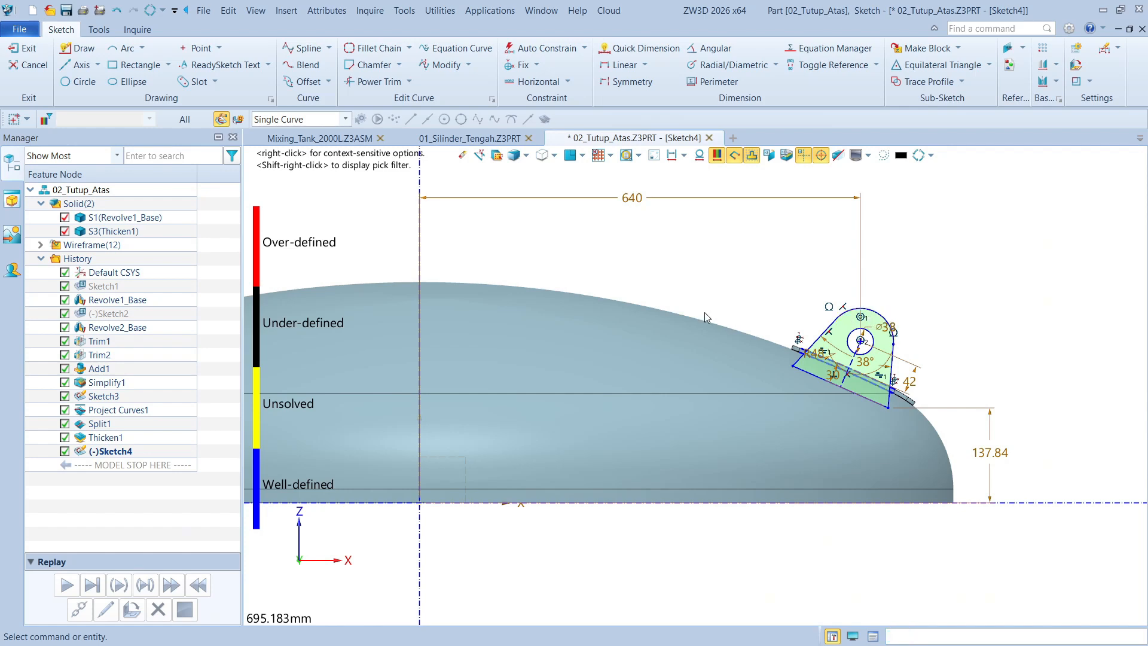
click(23, 48)
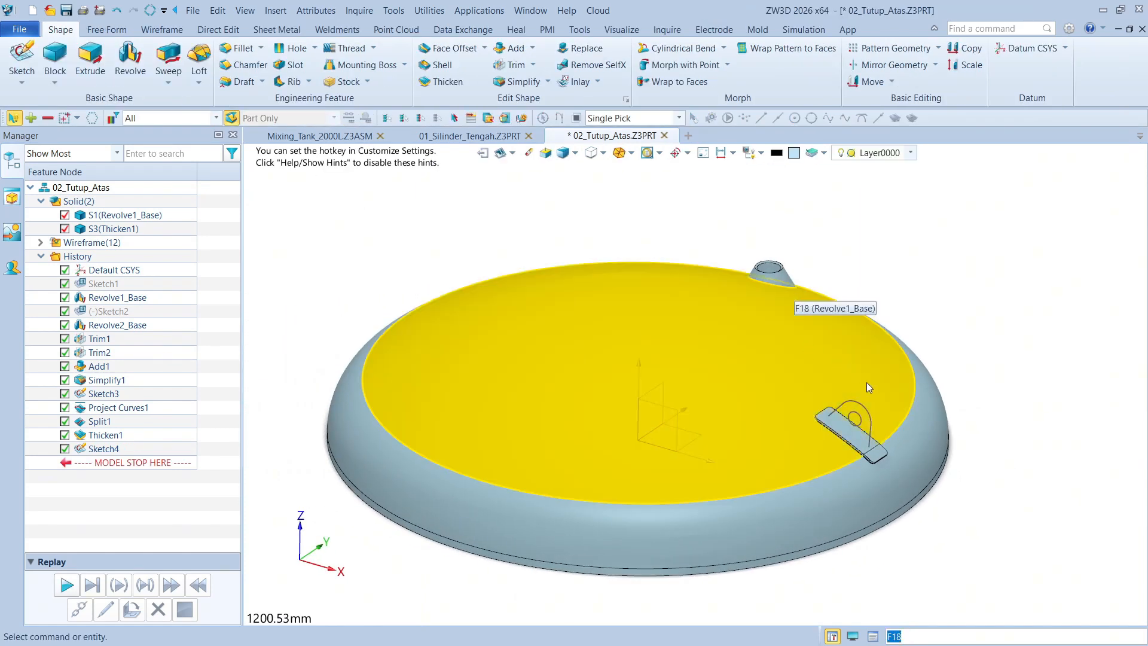
Extrude the lifting-lug profile with a Total Symmetrical end type and a thickness of 12 mm
scroll(843, 429, up, 3)
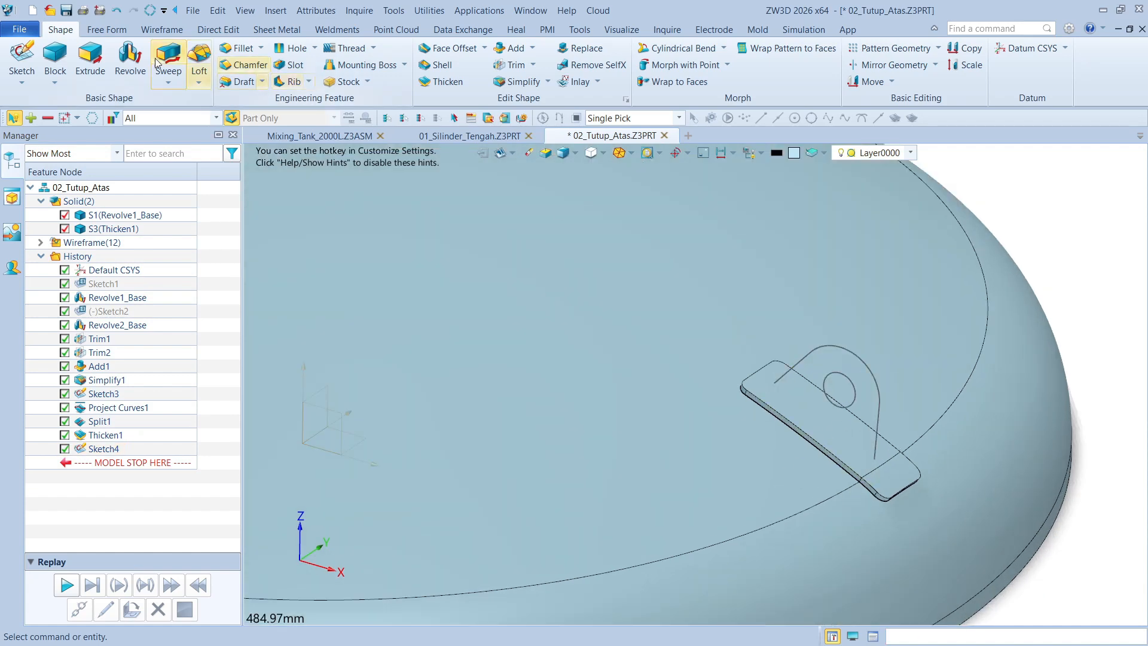
click(90, 58)
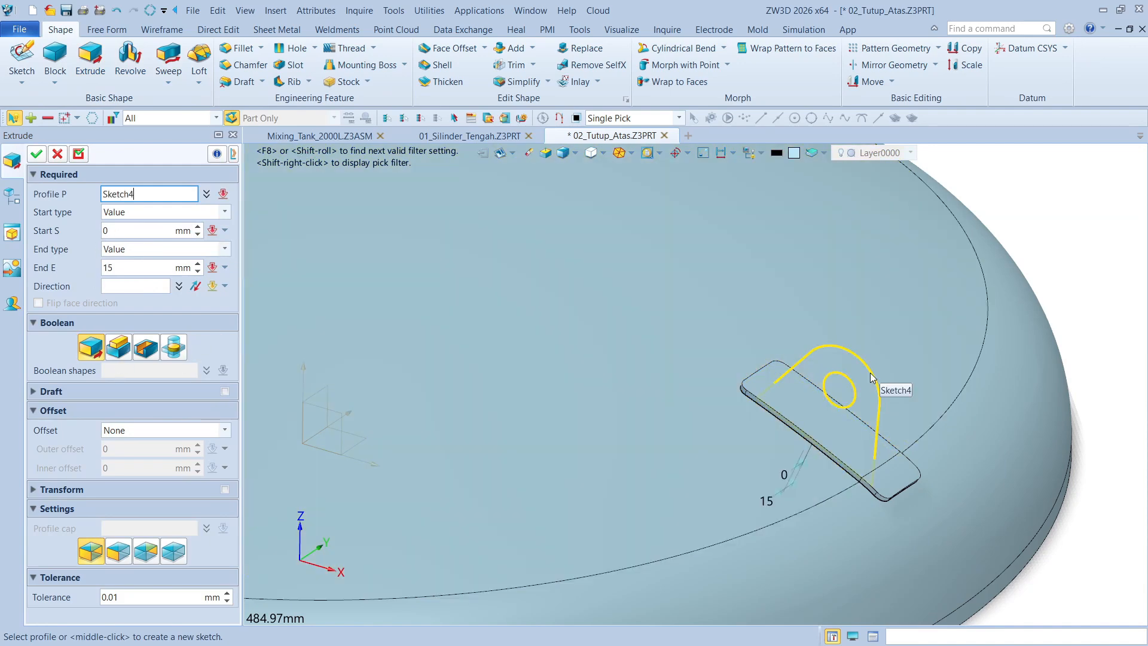
click(874, 376)
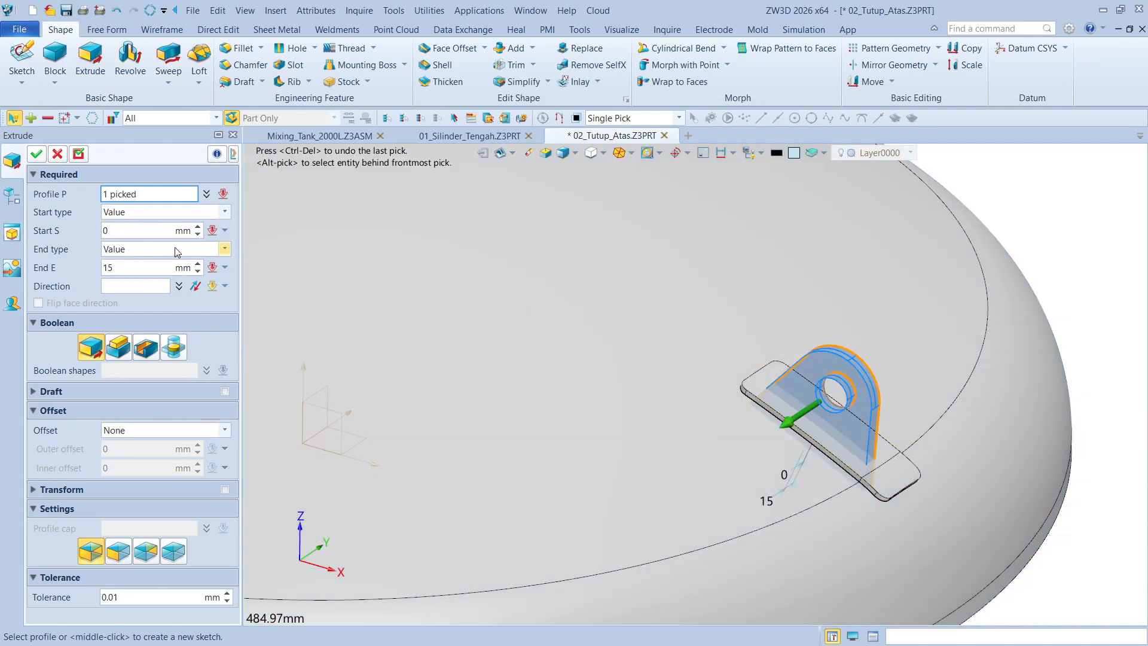
click(138, 215)
click(140, 250)
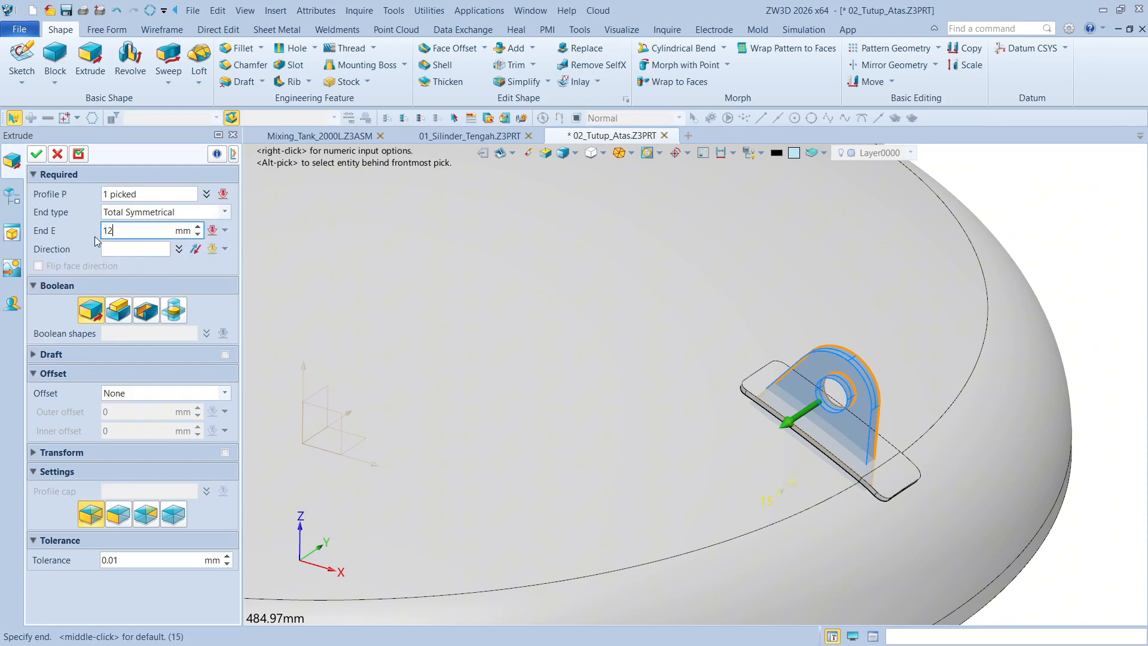
key(Return)
scroll(986, 313, up, 4)
right_drag(885, 412, 781, 358)
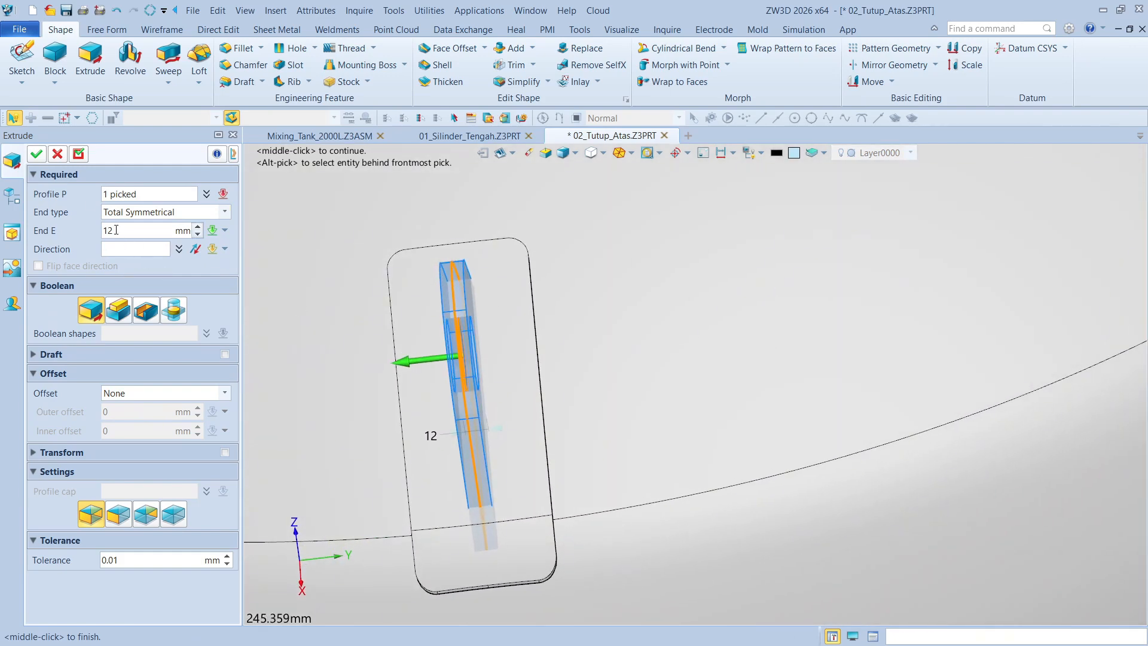
click(36, 155)
Trim the extruded lug solid with the upper face of the pad, removing the portion below it
scroll(831, 288, down, 4)
right_drag(830, 288, 1044, 312)
scroll(1043, 312, up, 3)
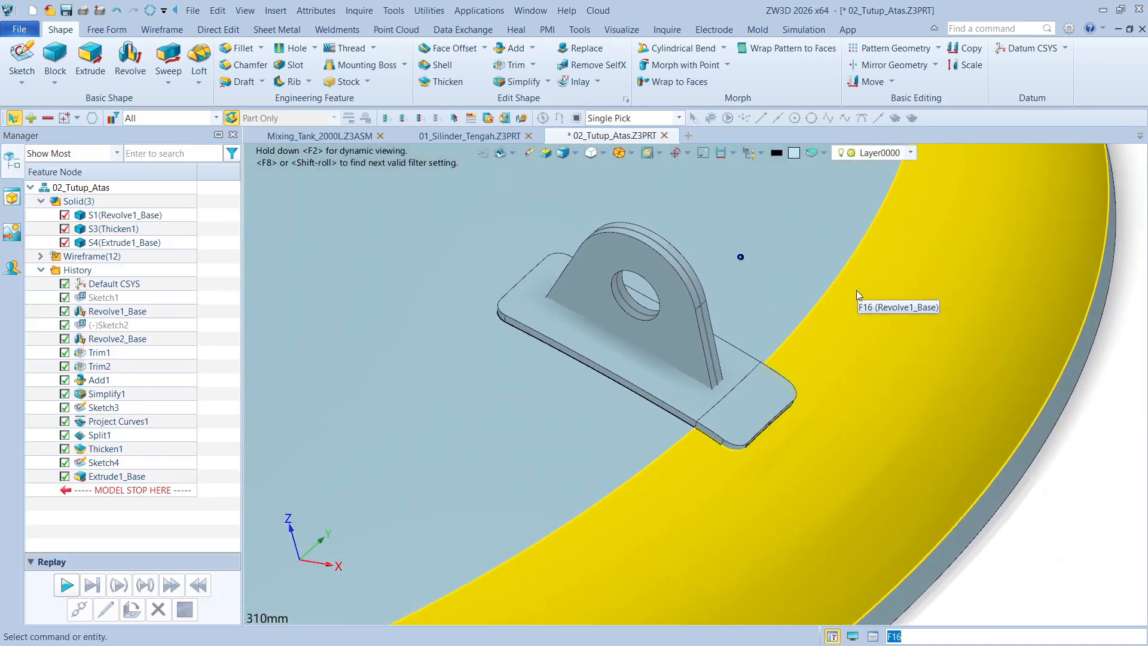
scroll(706, 209, up, 2)
click(513, 64)
click(744, 312)
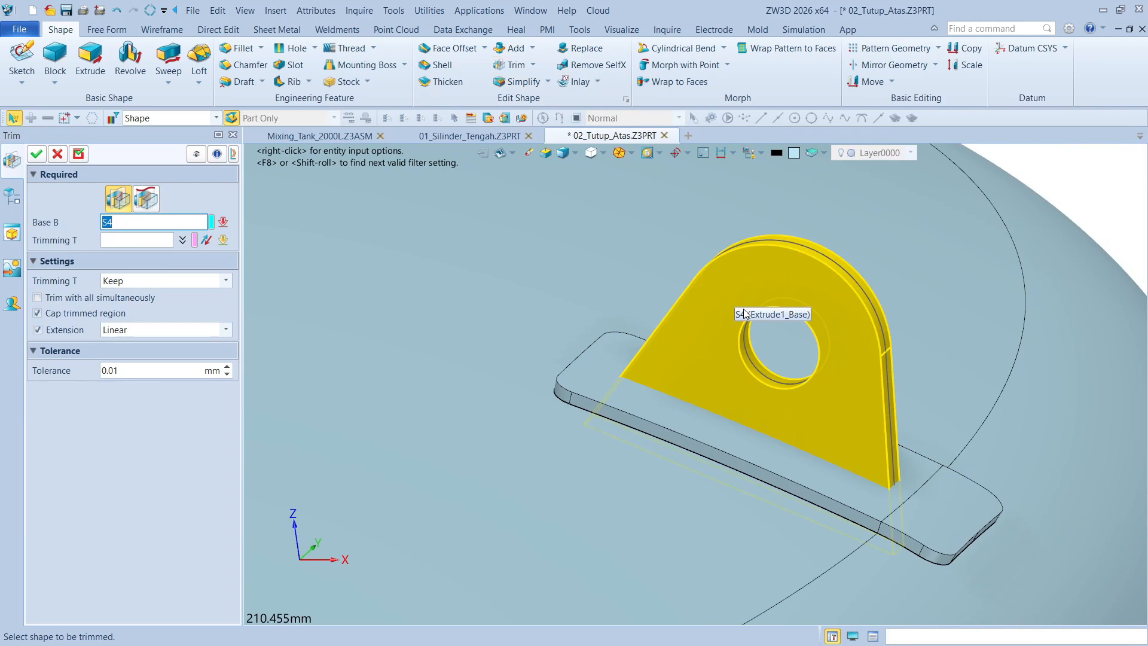
click(608, 405)
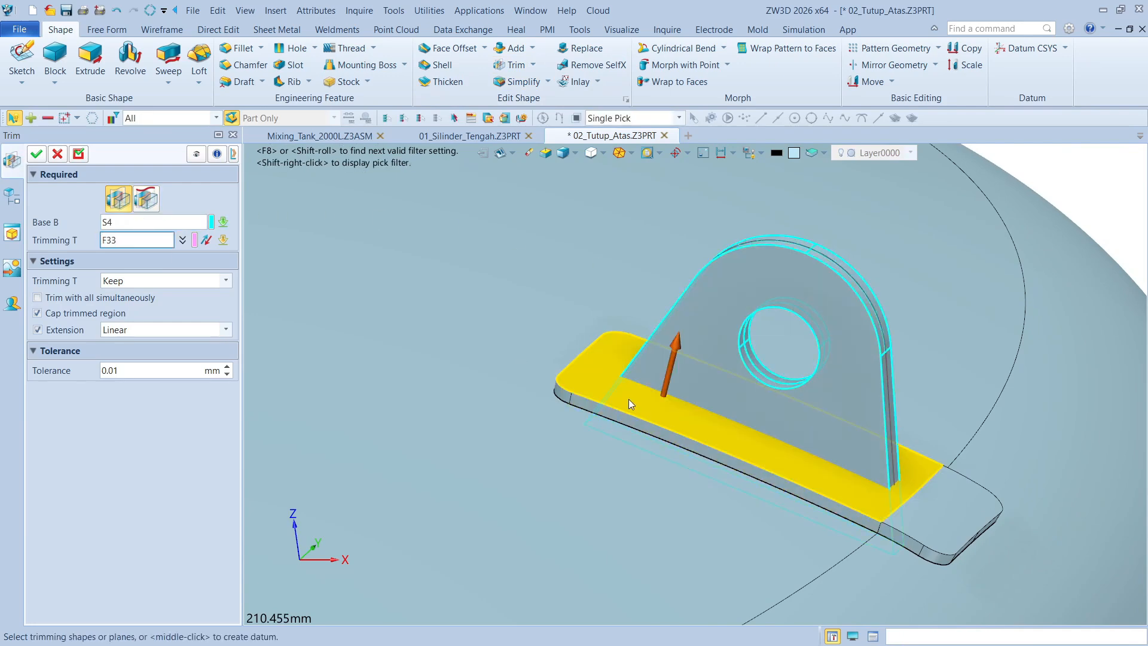
click(629, 400)
click(41, 155)
Mirror the lug and pad shapes as an associative copy across the default YZ plane
scroll(887, 217, down, 1)
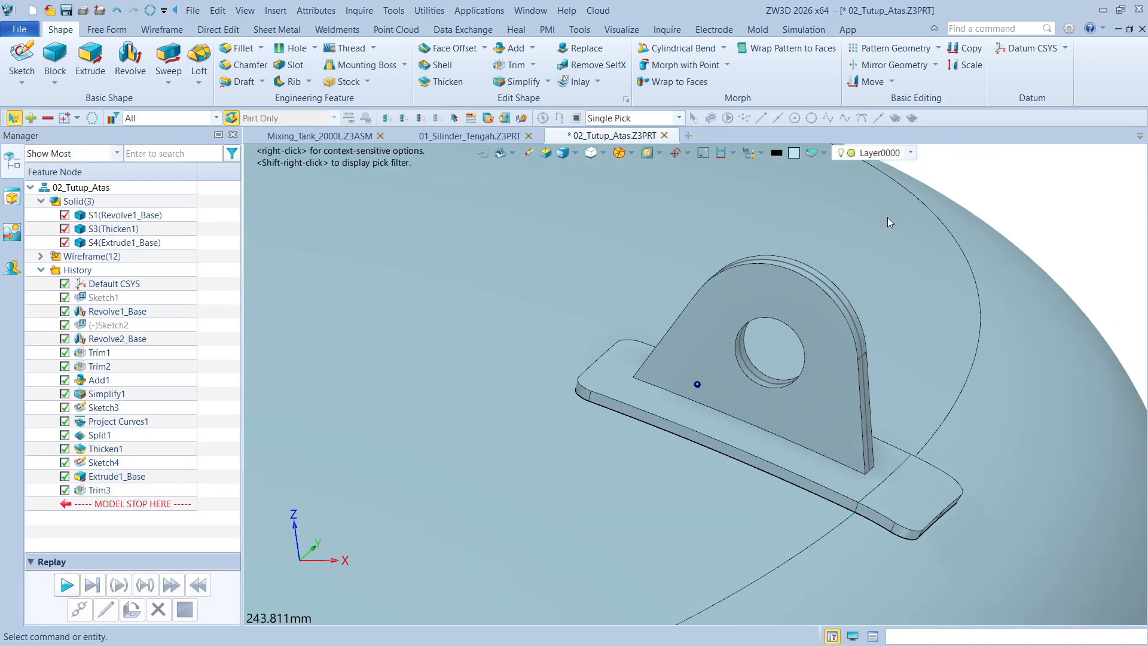
scroll(888, 222, down, 8)
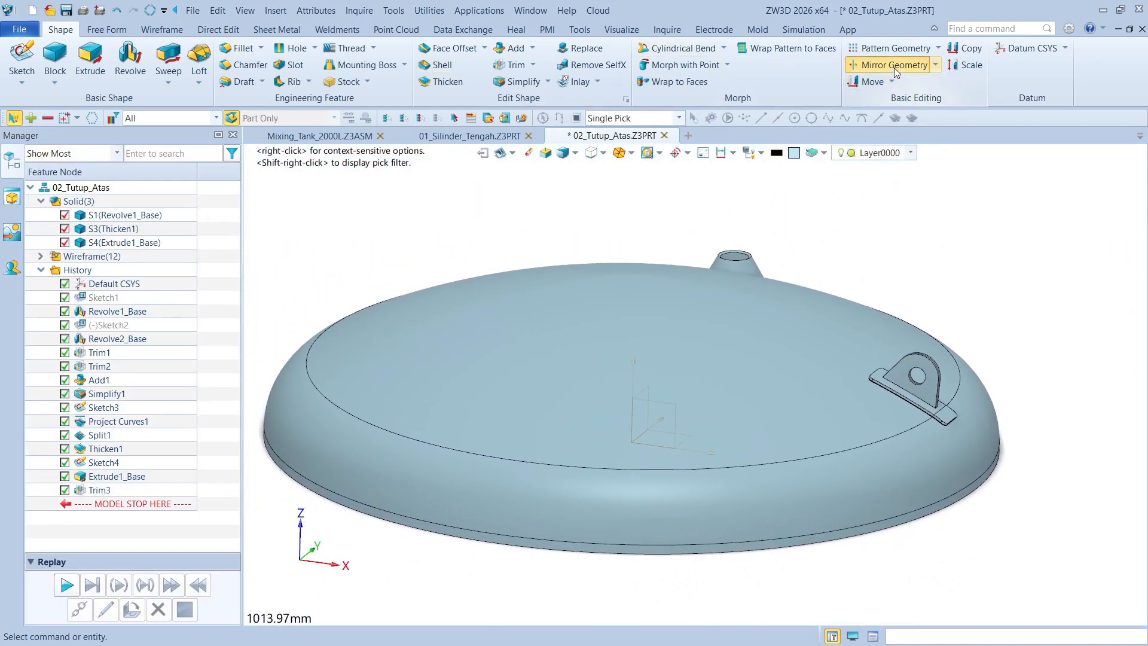
click(894, 67)
click(216, 118)
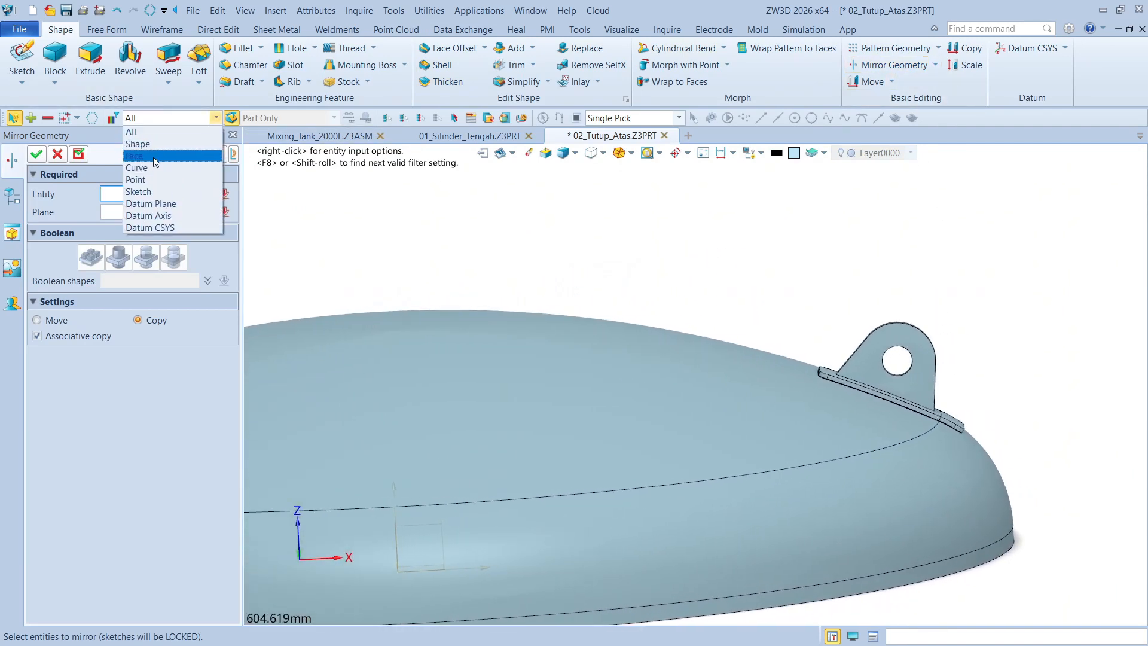
click(152, 144)
drag(760, 285, 1038, 494)
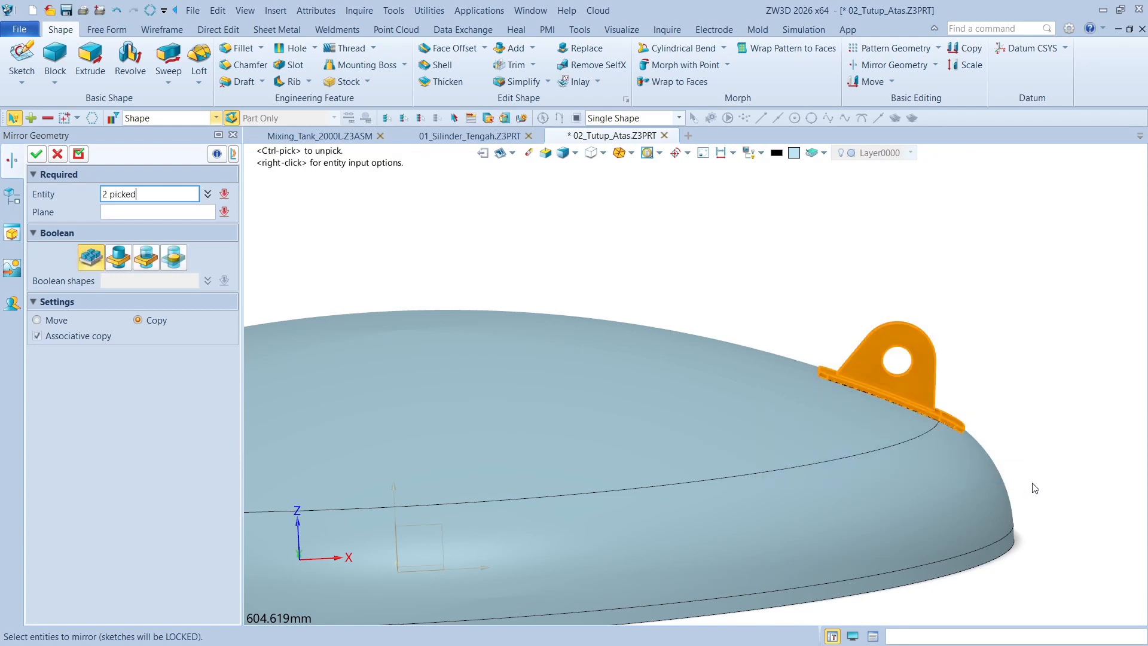
click(128, 213)
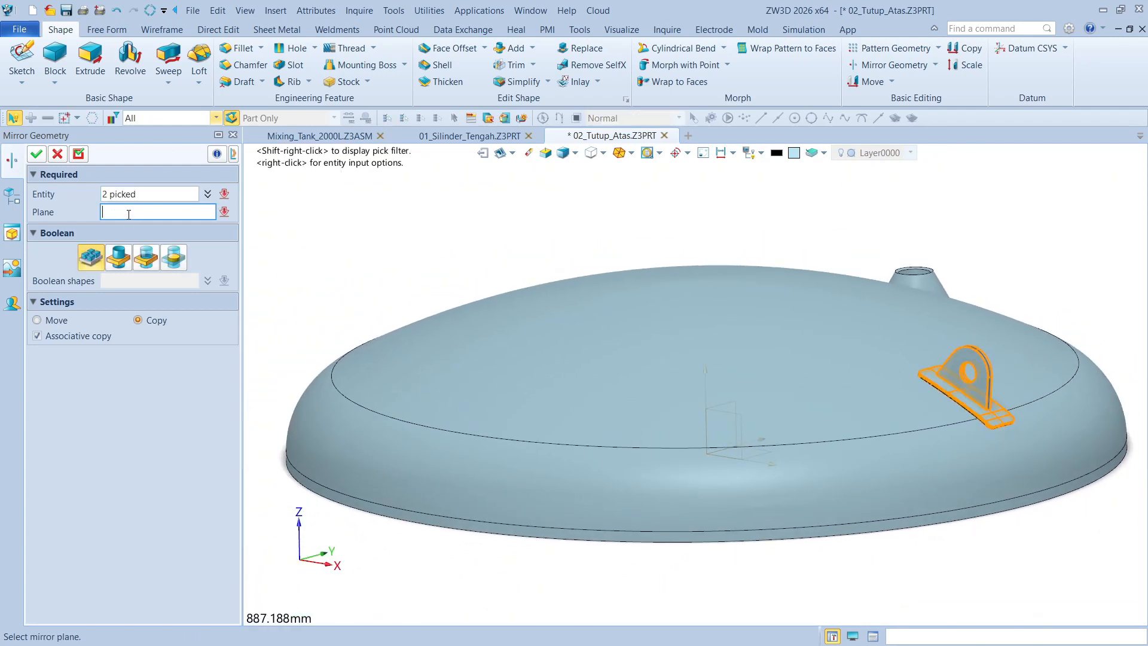
click(881, 438)
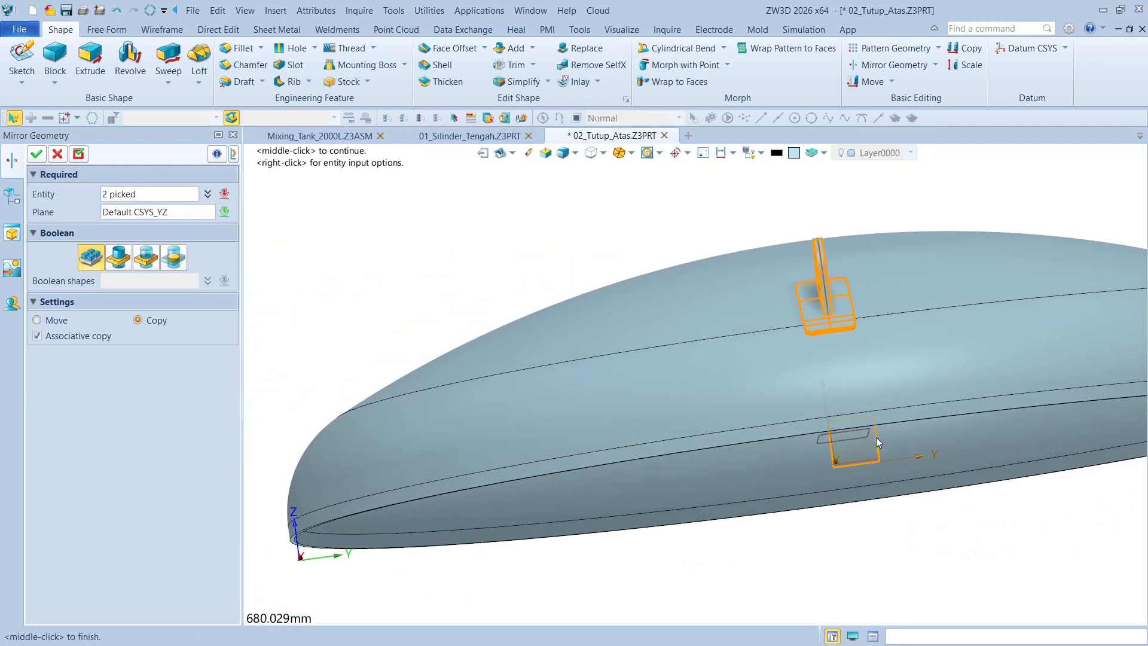
click(36, 154)
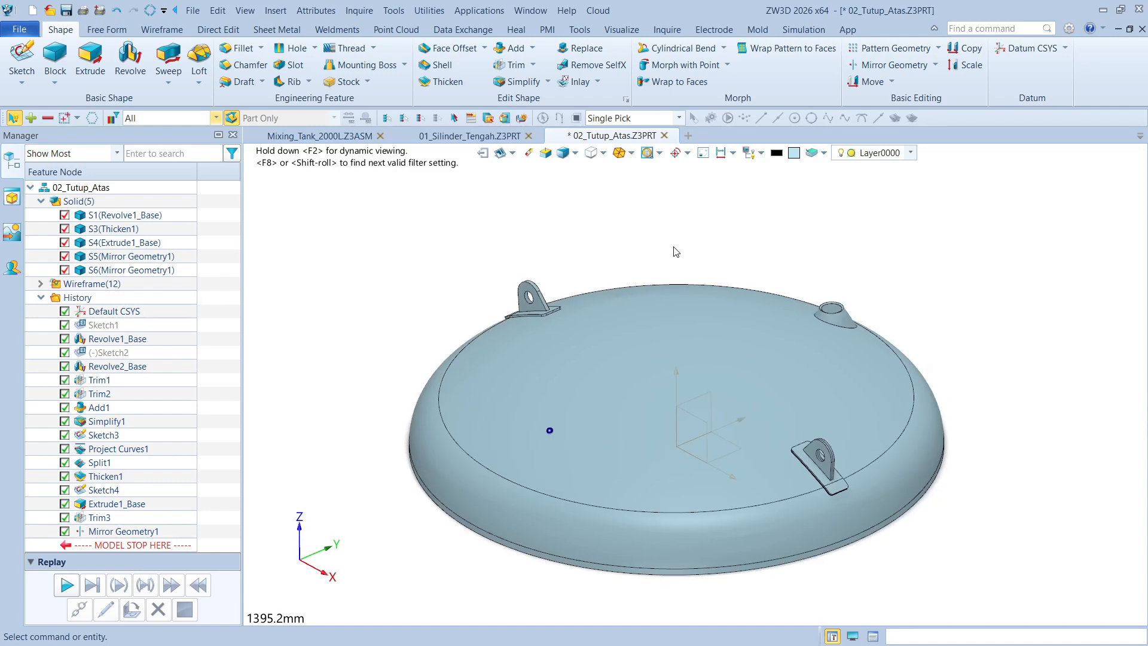
Save the top cover as 02_Tutup_Atas.Z3PRT in the Mixing_Tank folder under 13. General CAD Files
click(65, 13)
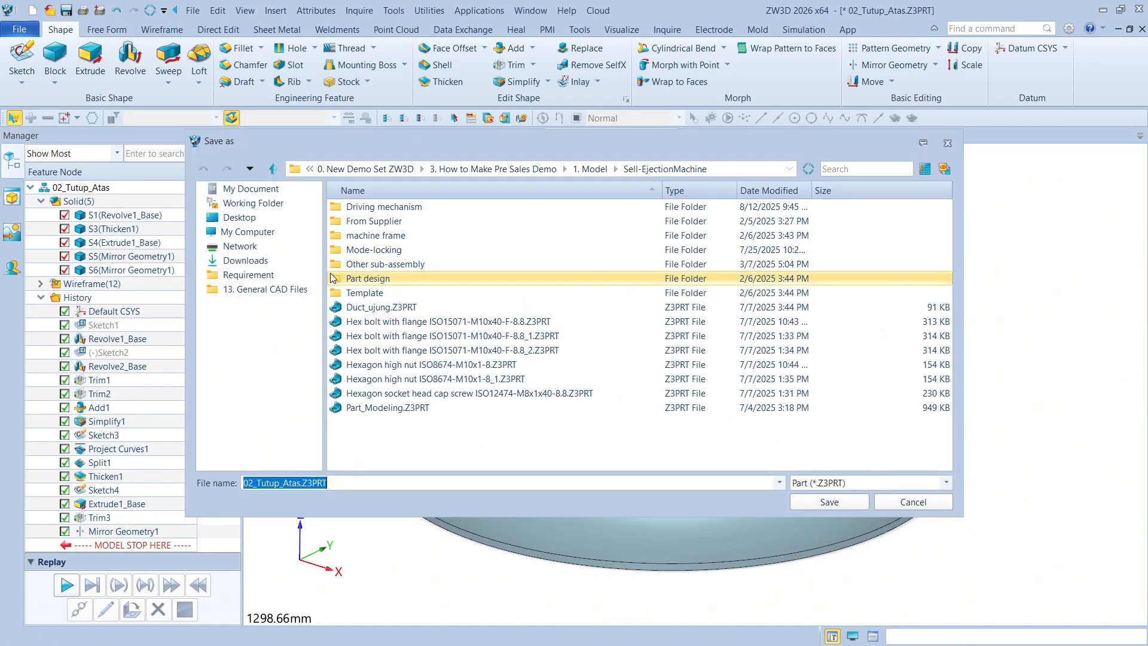
click(281, 290)
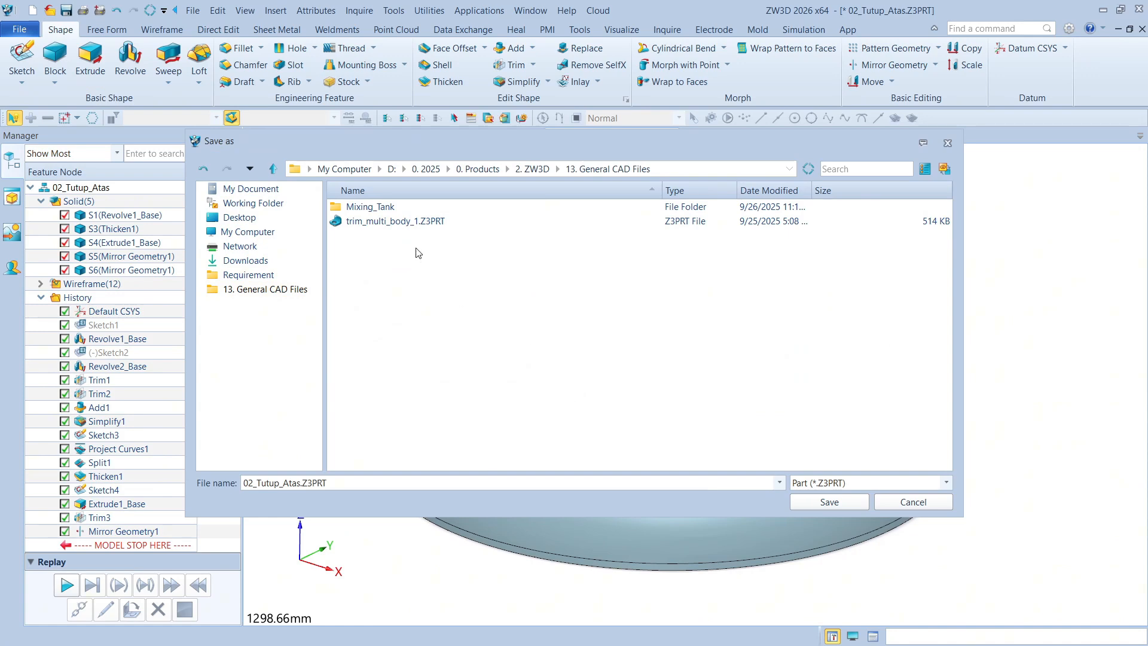
double_click(393, 208)
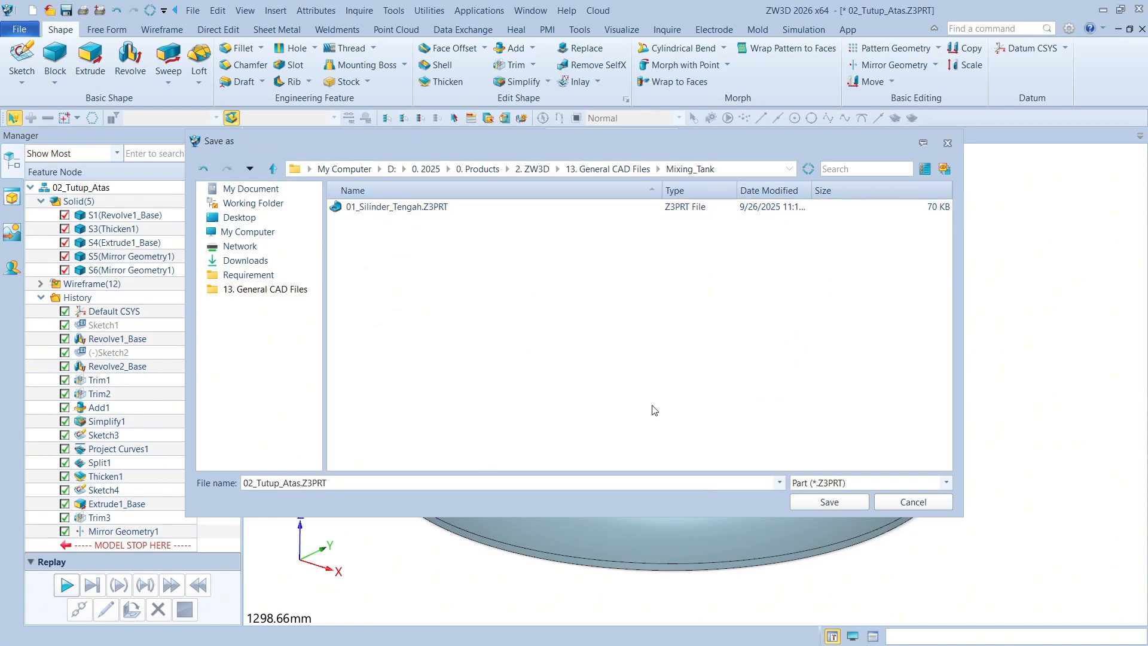
click(835, 503)
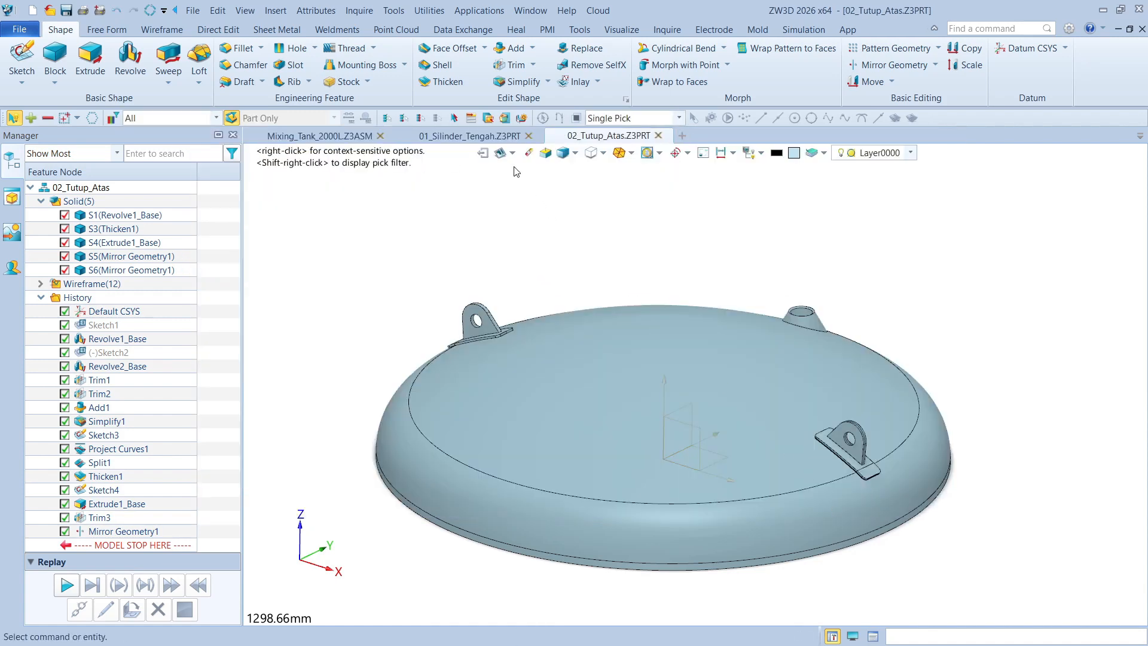
click(472, 136)
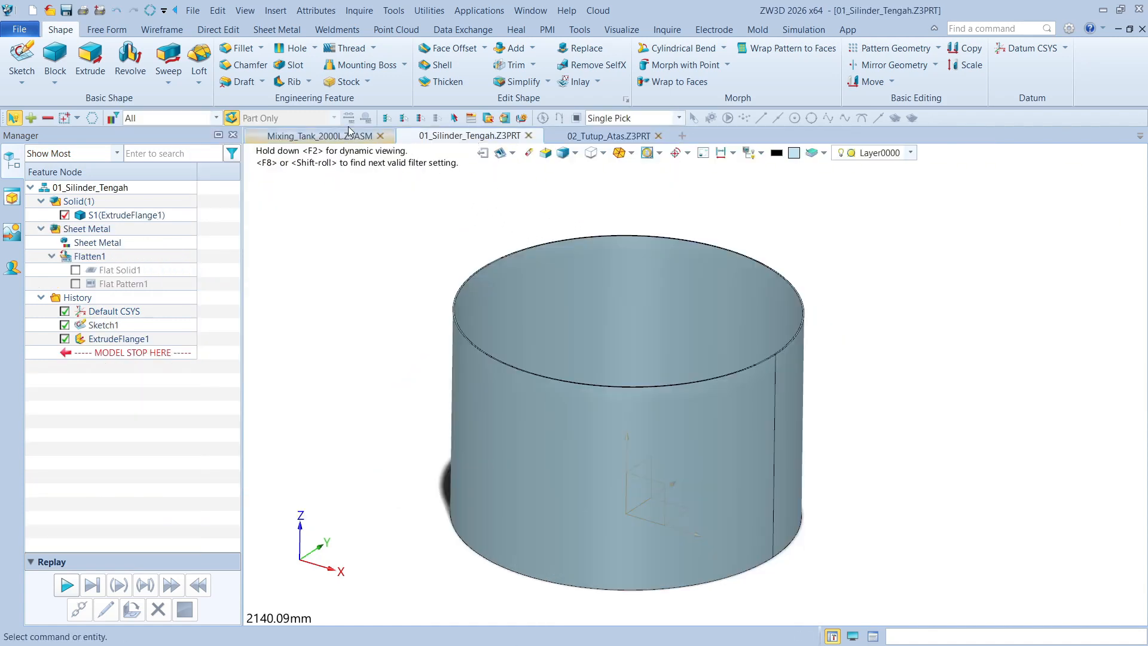
click(24, 30)
click(62, 135)
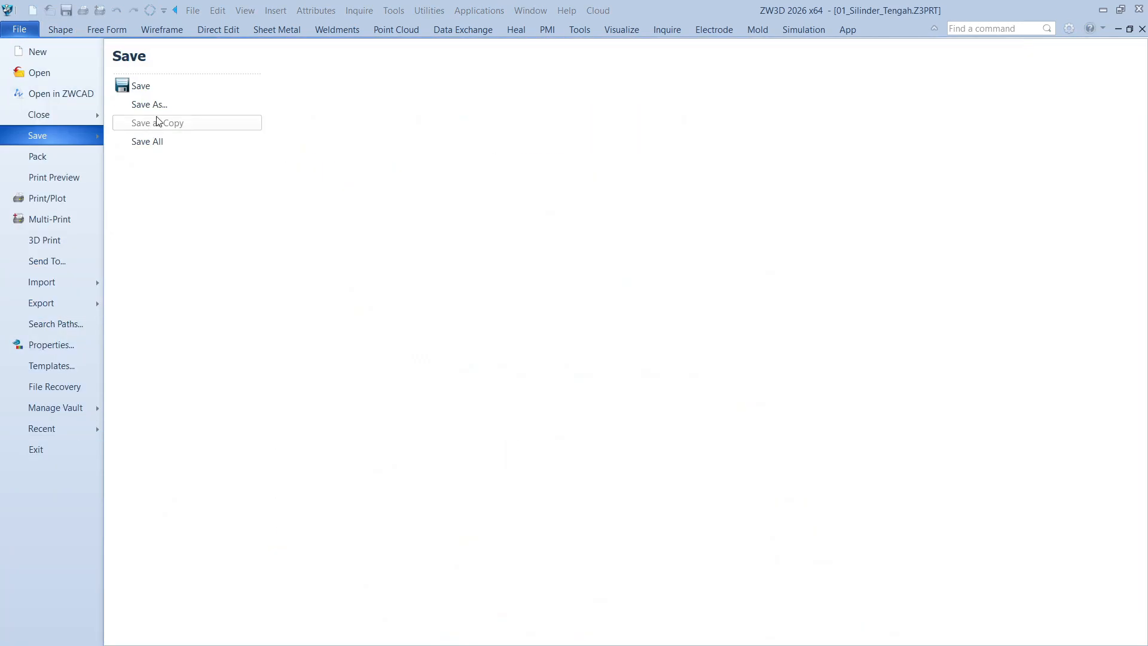
click(160, 105)
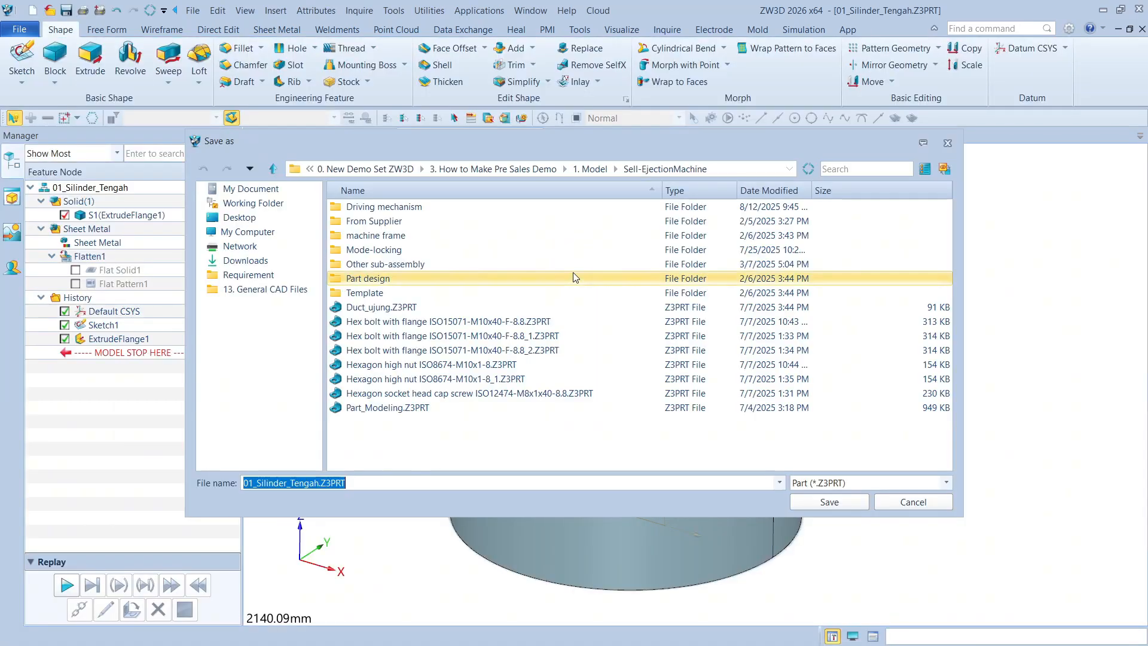
click(251, 289)
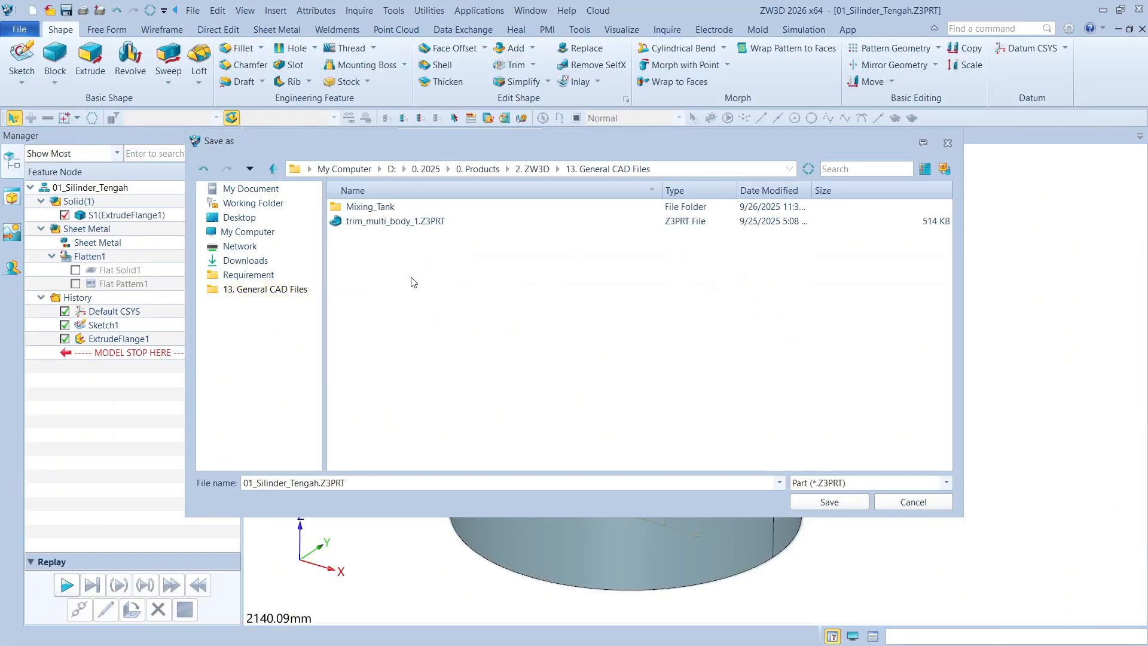
double_click(371, 207)
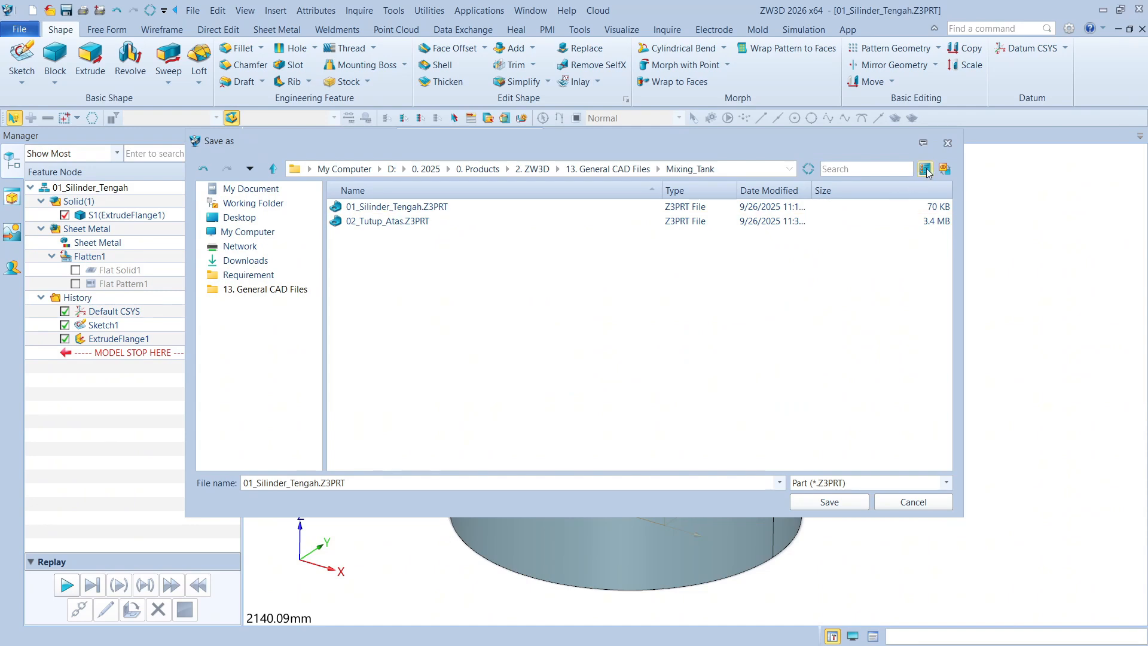
click(948, 143)
Save the Mixing_Tank_2000L assembly even though it has no modifications
click(326, 136)
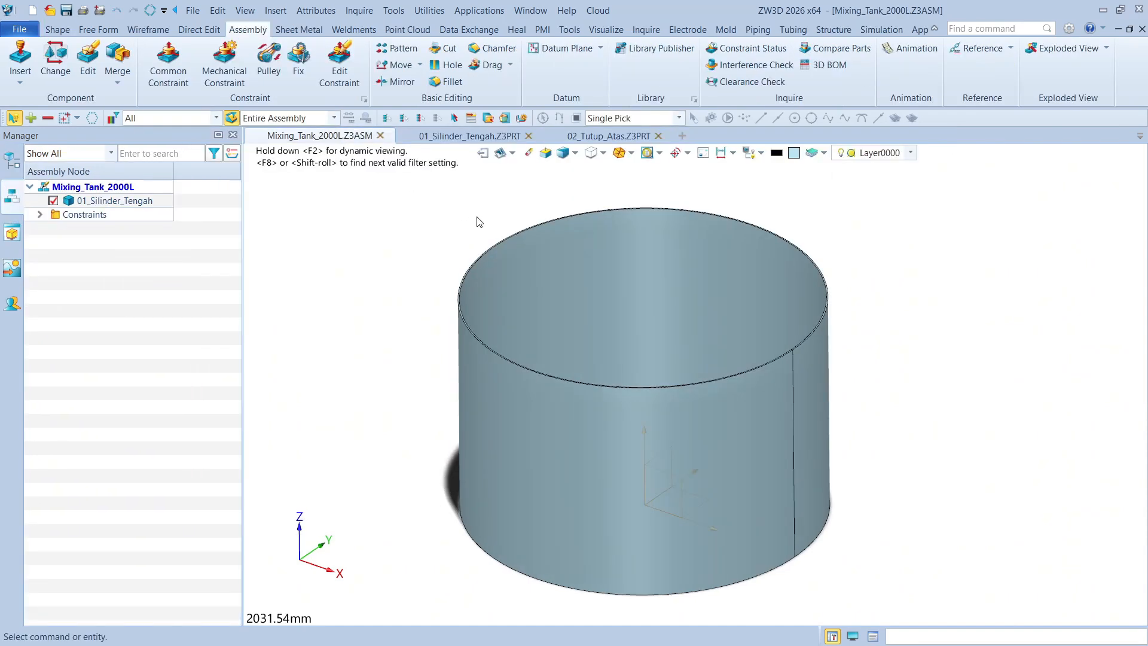
click(65, 11)
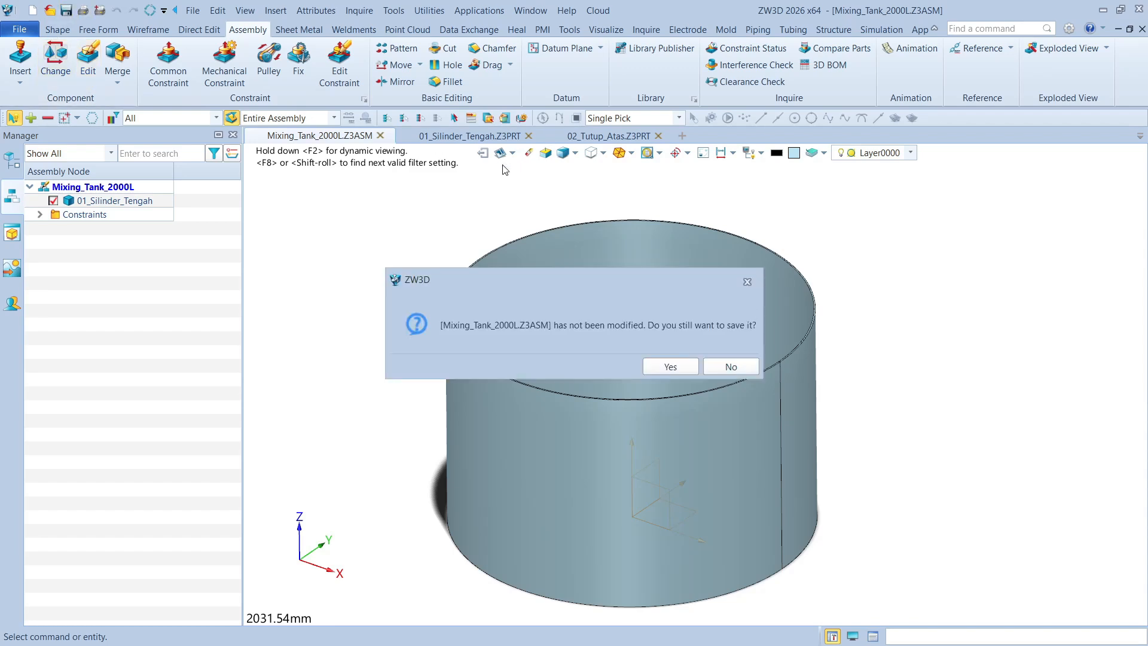
click(670, 366)
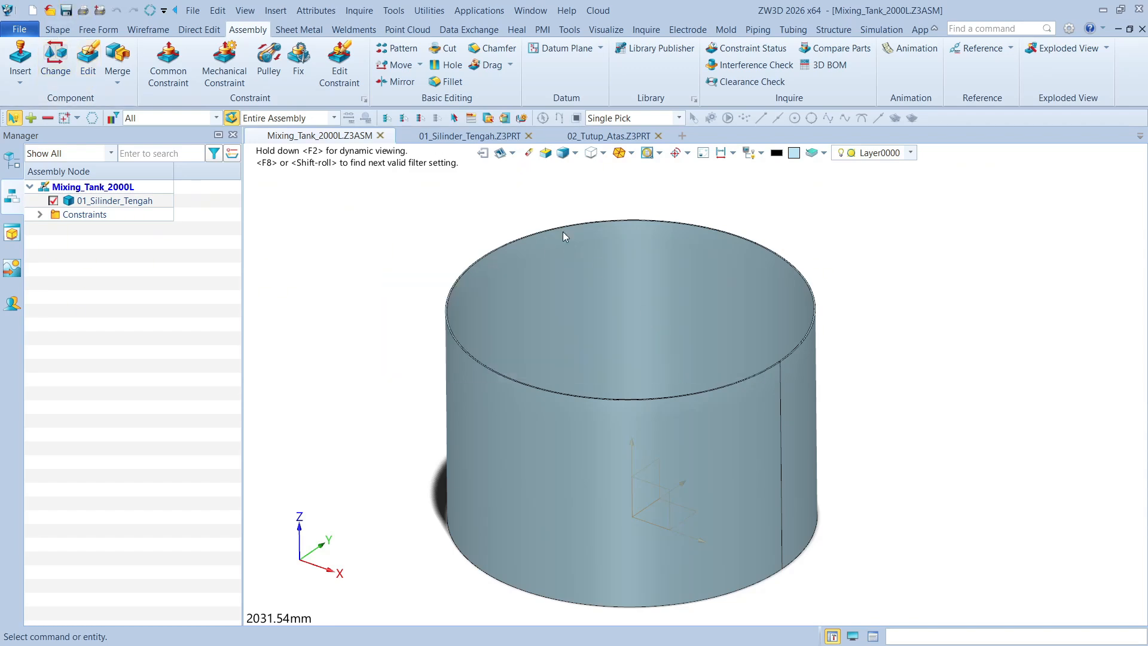
click(469, 136)
click(622, 136)
click(515, 137)
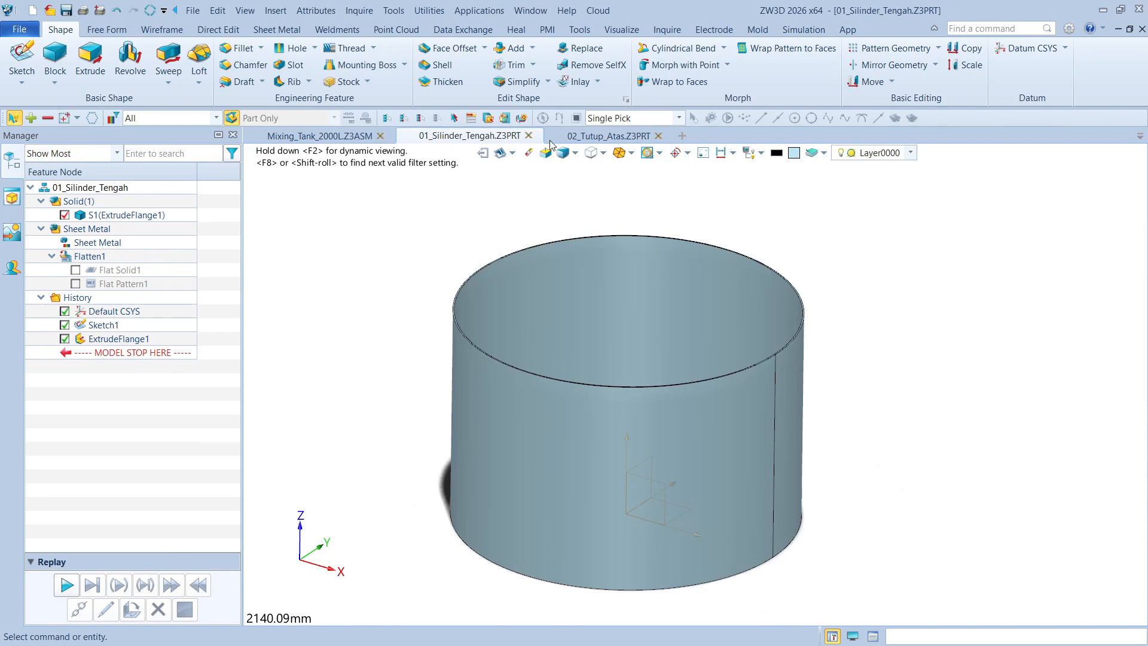
click(602, 140)
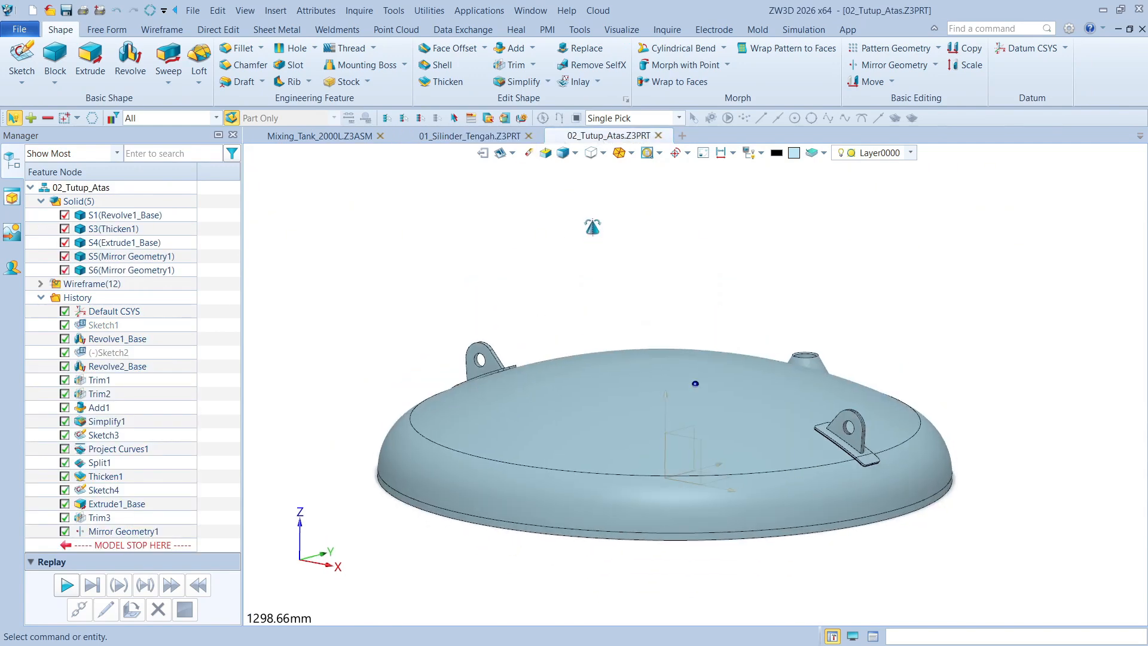
click(469, 136)
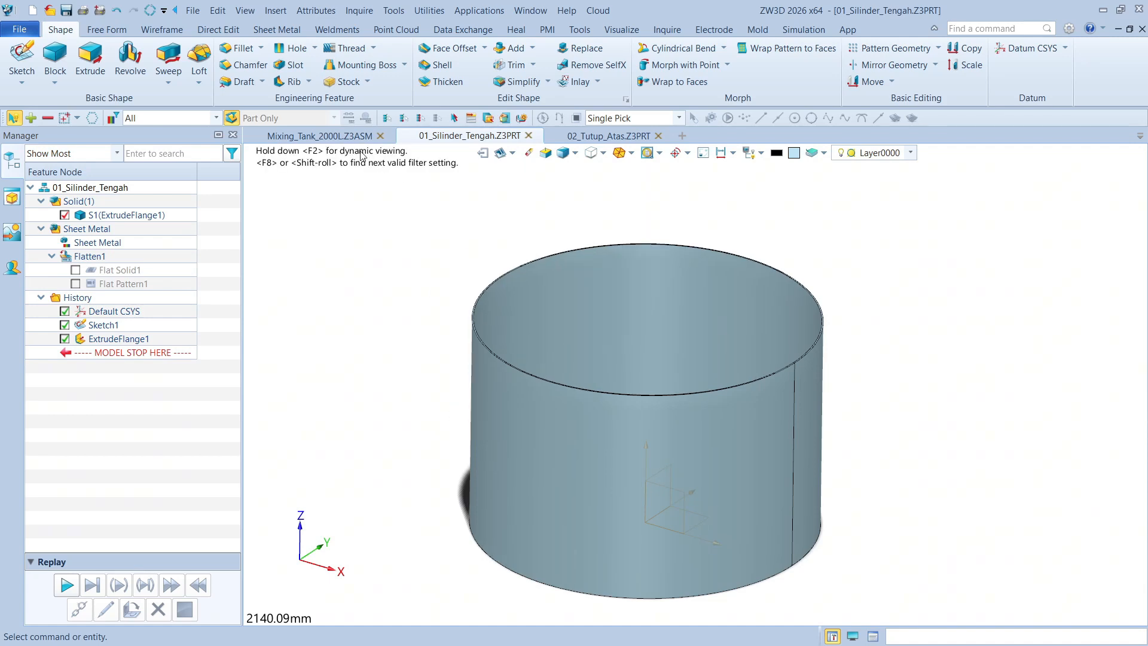
Insert 02_Tutup_Atas into the Mixing_Tank_2000L assembly at a free point beside the cylinder, without adding constraints
click(347, 137)
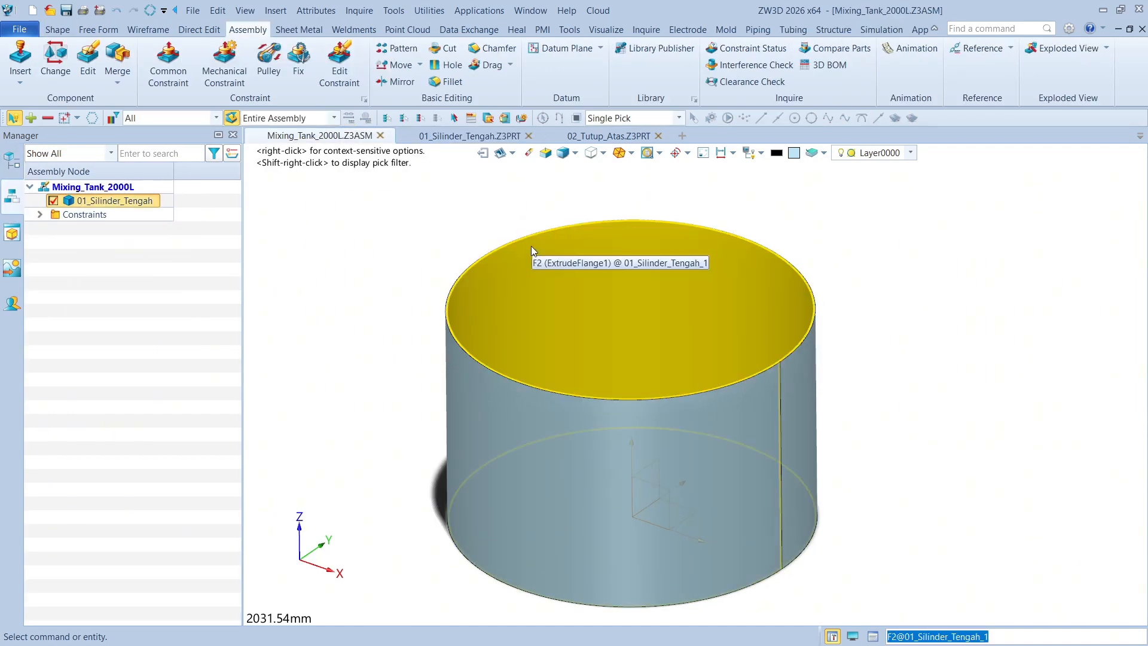
middle_drag(366, 311, 388, 320)
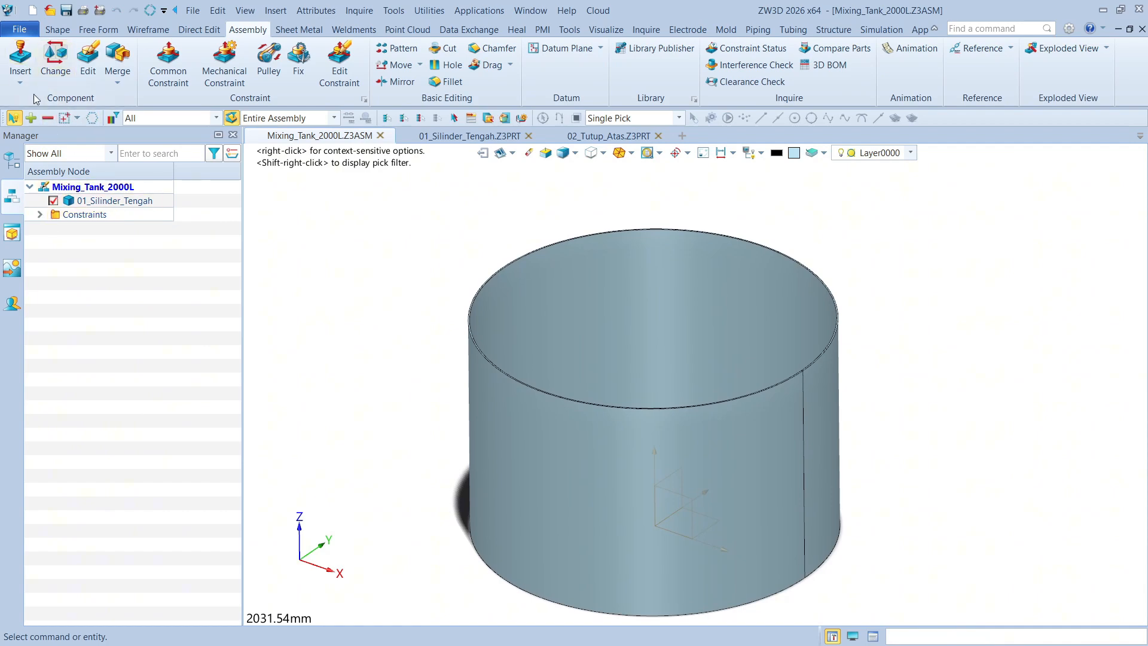
click(20, 63)
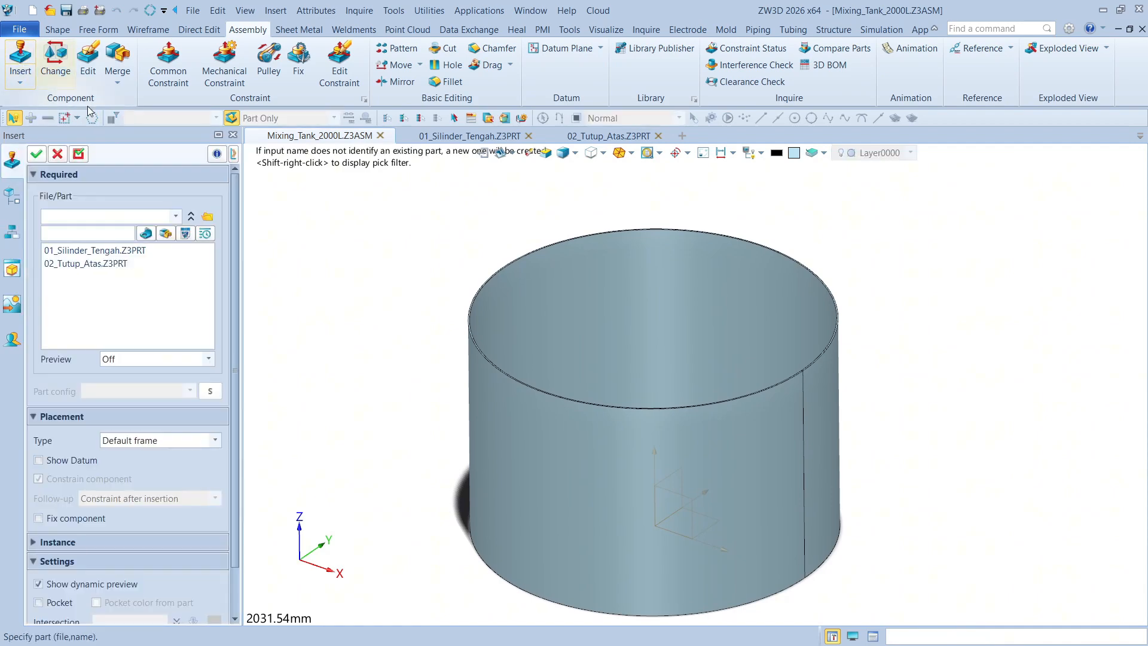
click(115, 269)
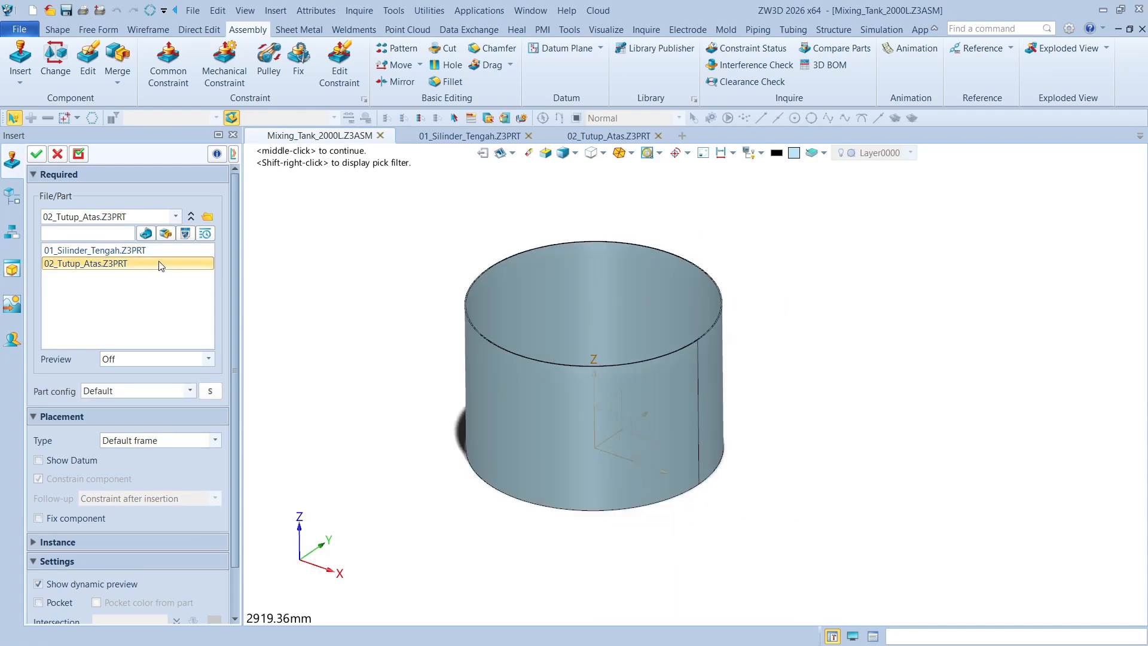
click(135, 442)
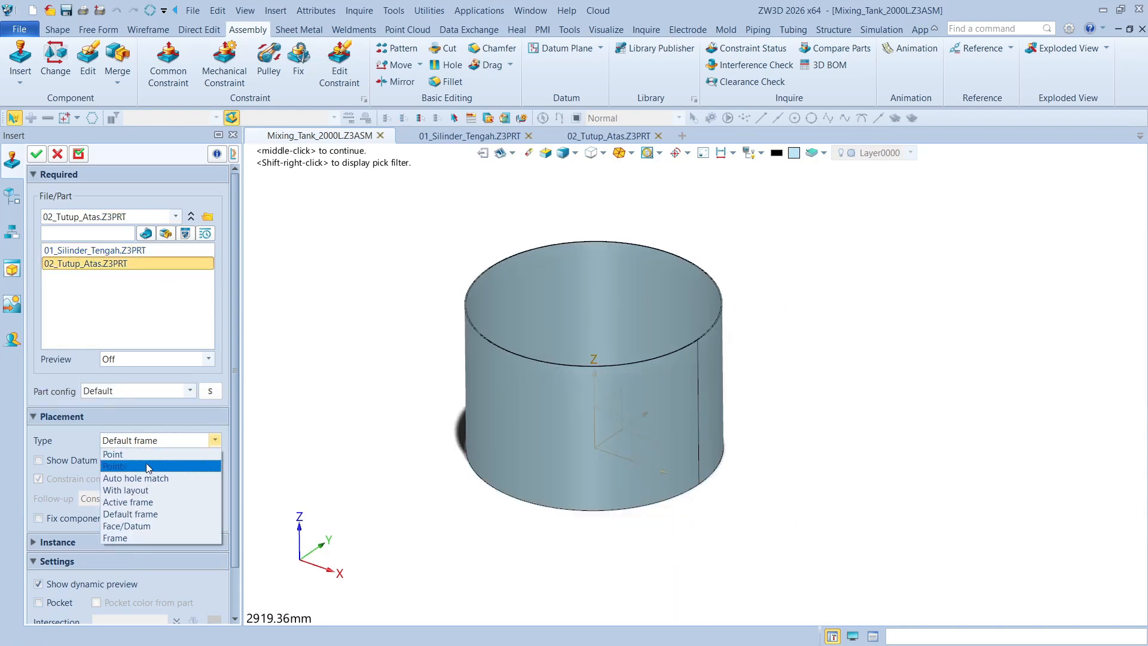
click(148, 467)
click(907, 296)
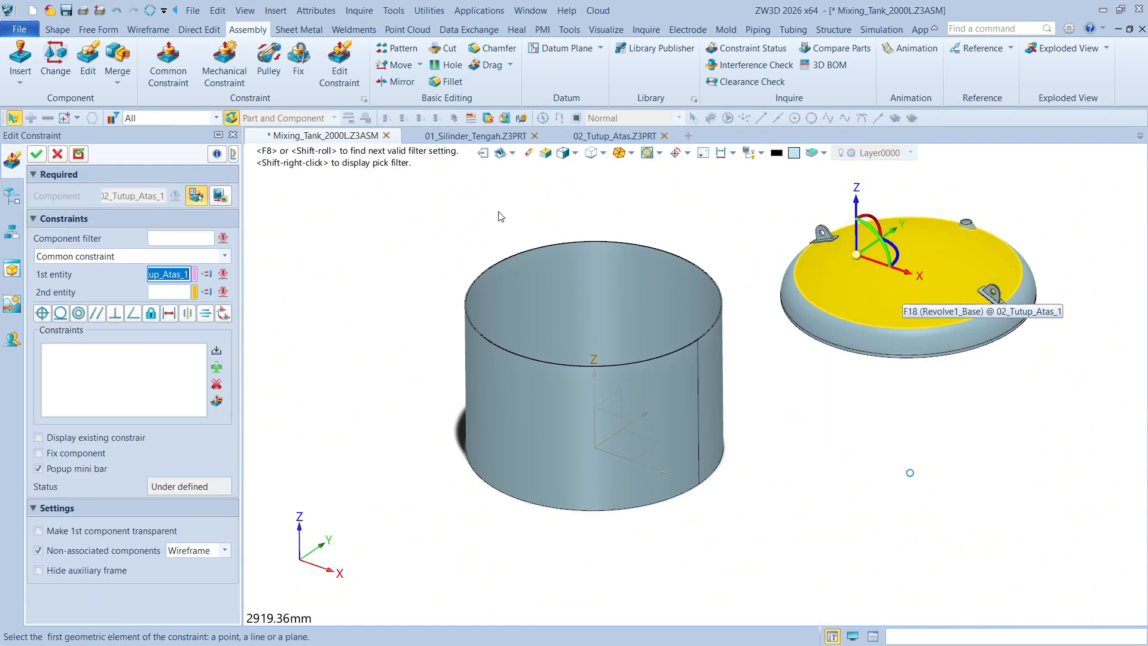
click(78, 154)
click(37, 154)
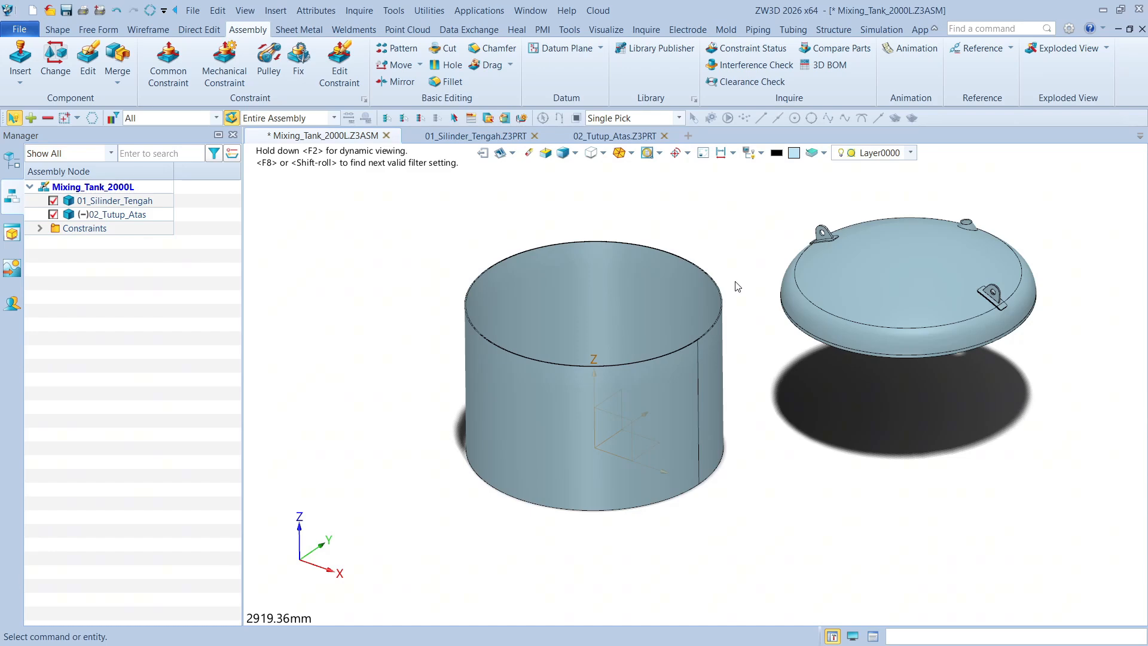
Make the top cover's straight outer skirt face concentric with the cylinder's outer face
scroll(988, 369, up, 6)
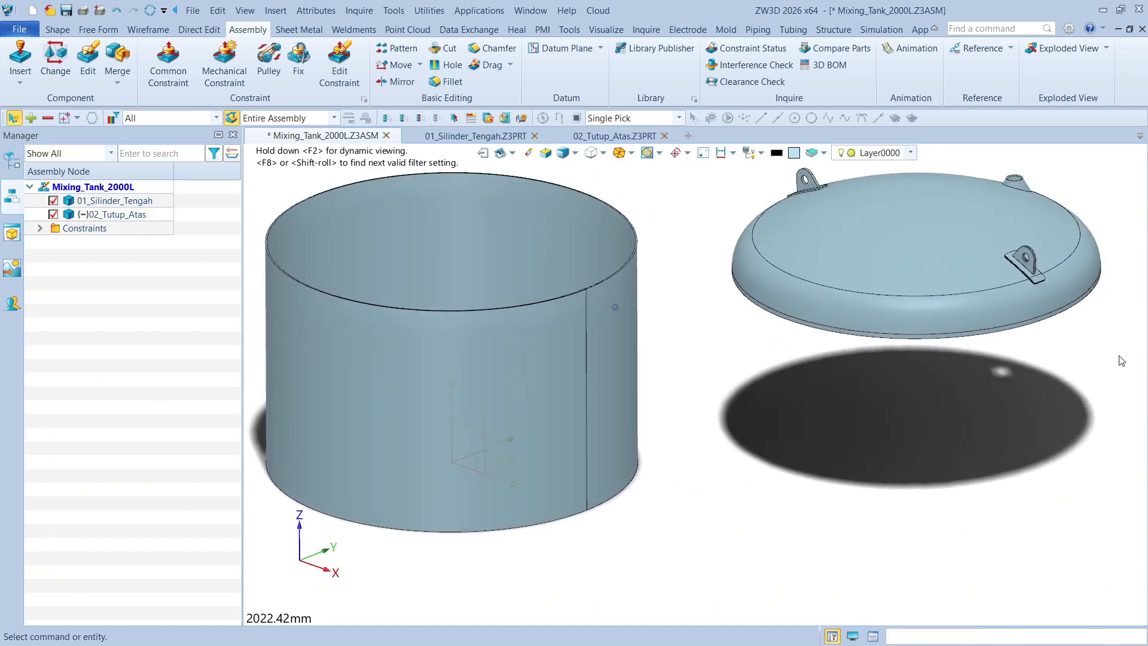
scroll(935, 280, up, 4)
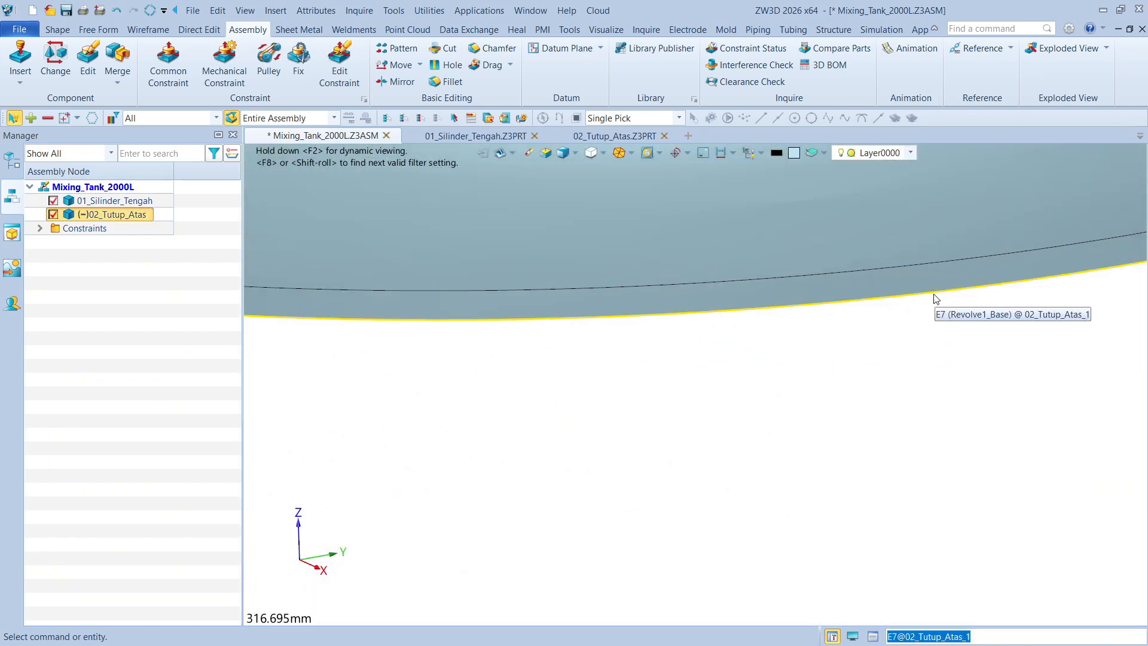
click(935, 279)
scroll(974, 402, down, 7)
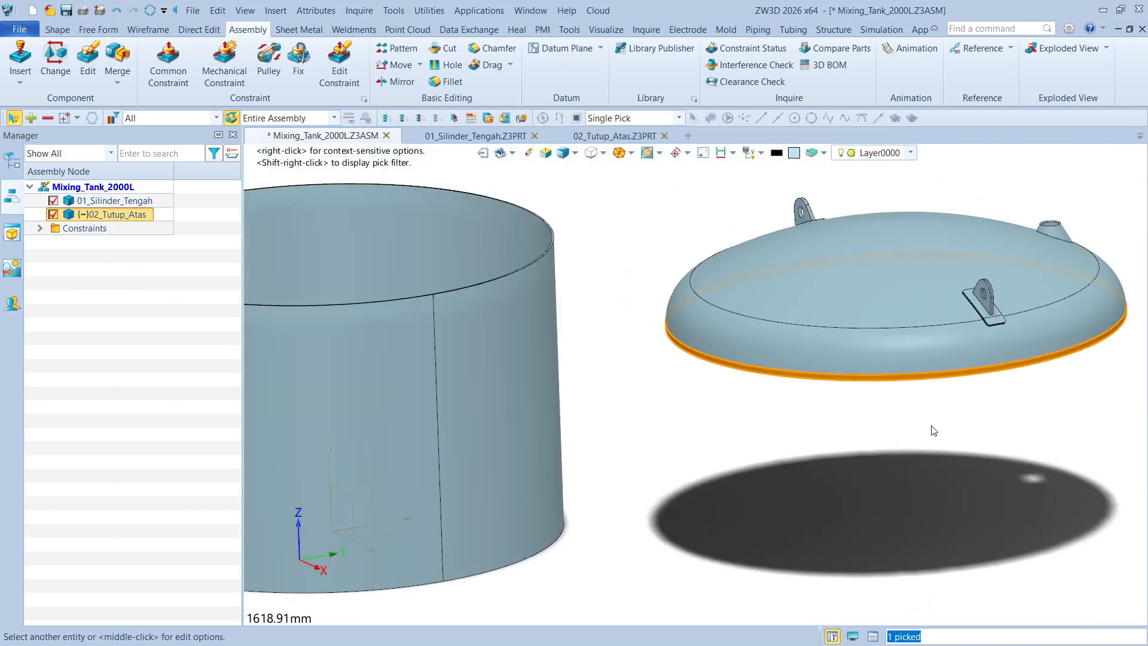
middle_drag(805, 423, 709, 358)
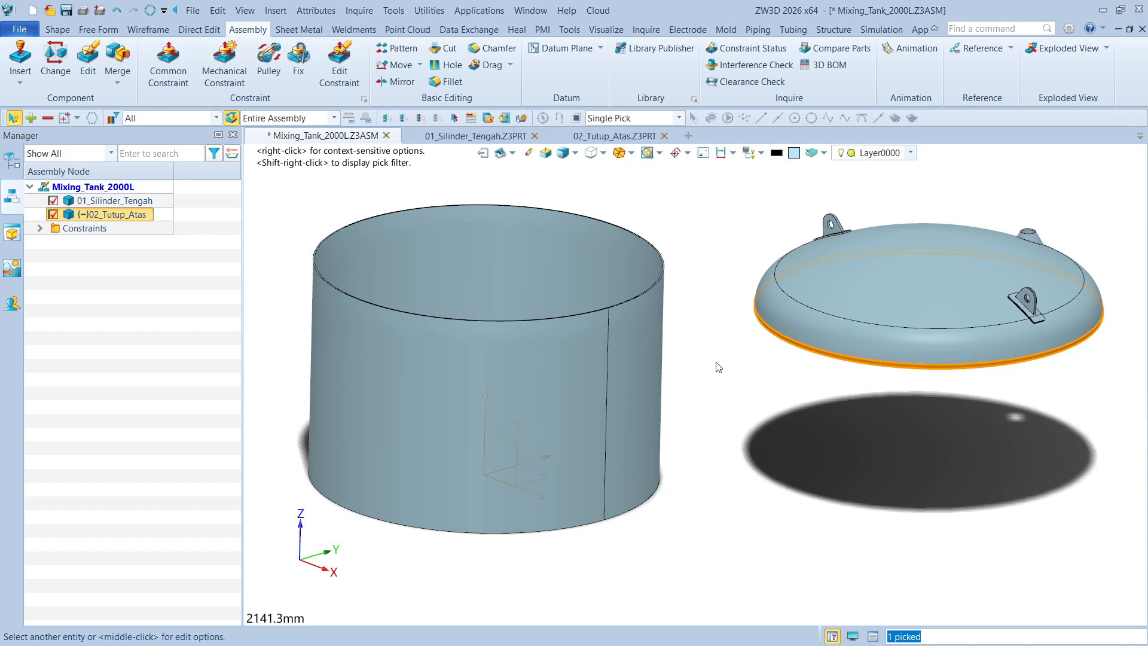
click(654, 361)
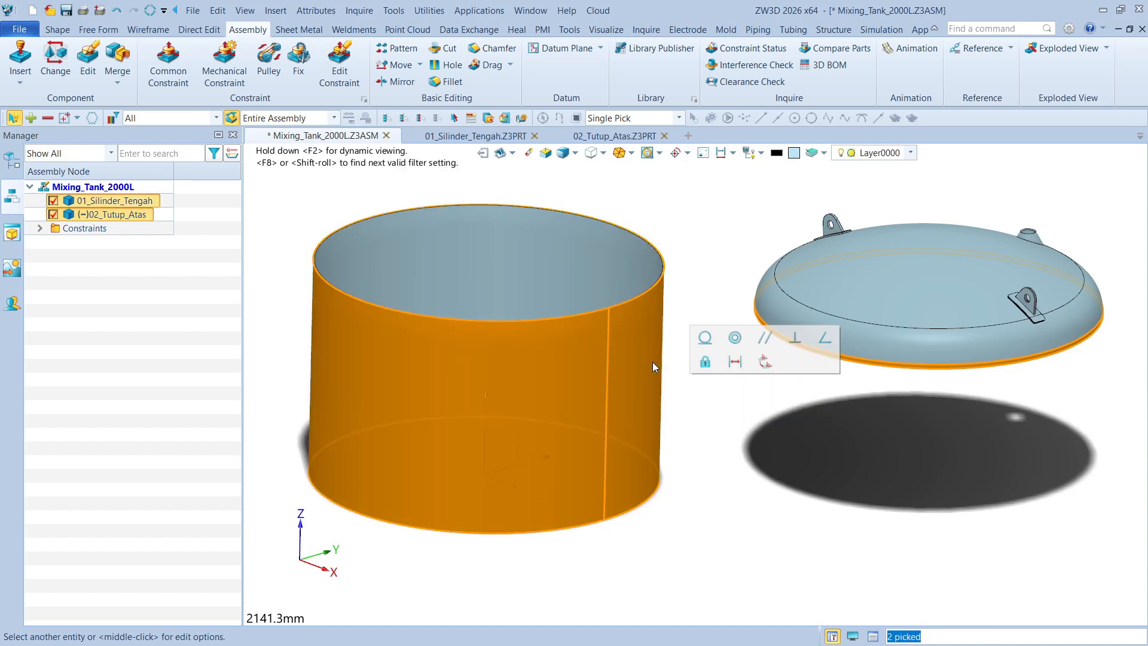
click(736, 340)
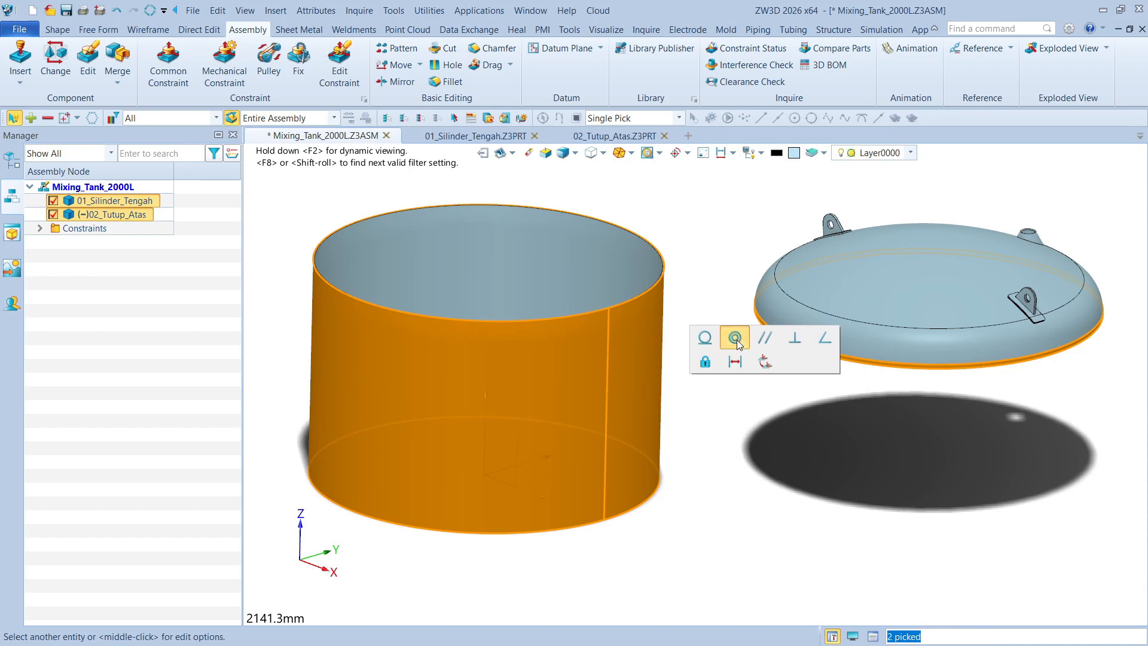
Move the top cover up along the tank axis until it is clear of the cylinder's upper rim
middle_drag(513, 271, 556, 345)
drag(514, 368, 512, 261)
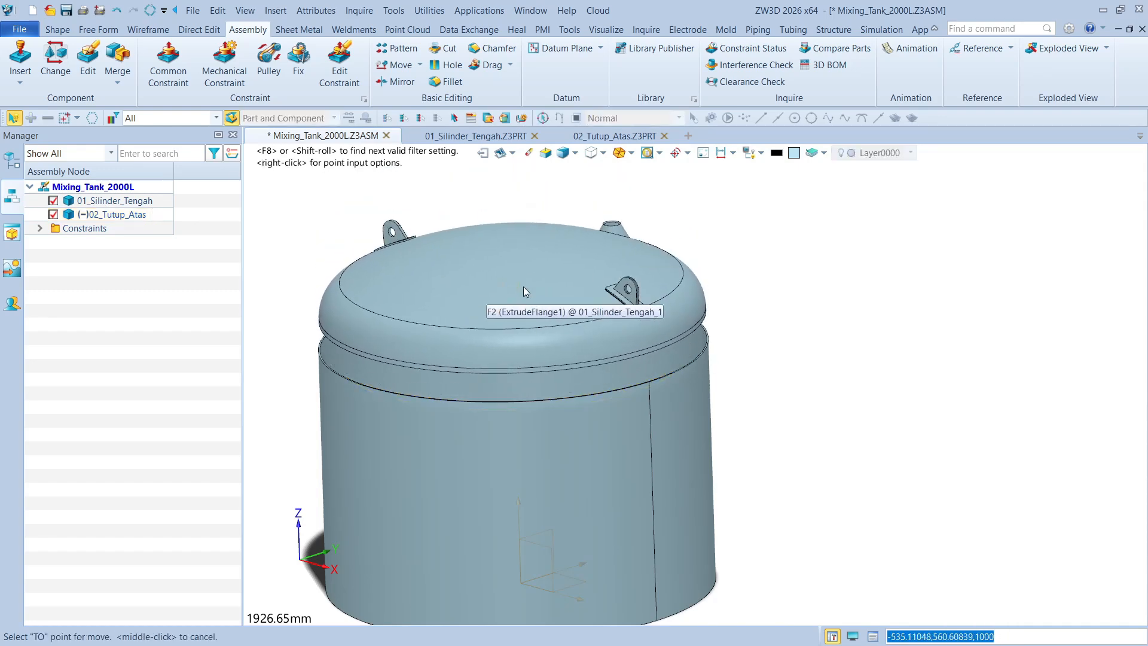
click(471, 211)
Make the top cover's lower rim face coincident with the cylinder's upper rim face
scroll(871, 299, up, 10)
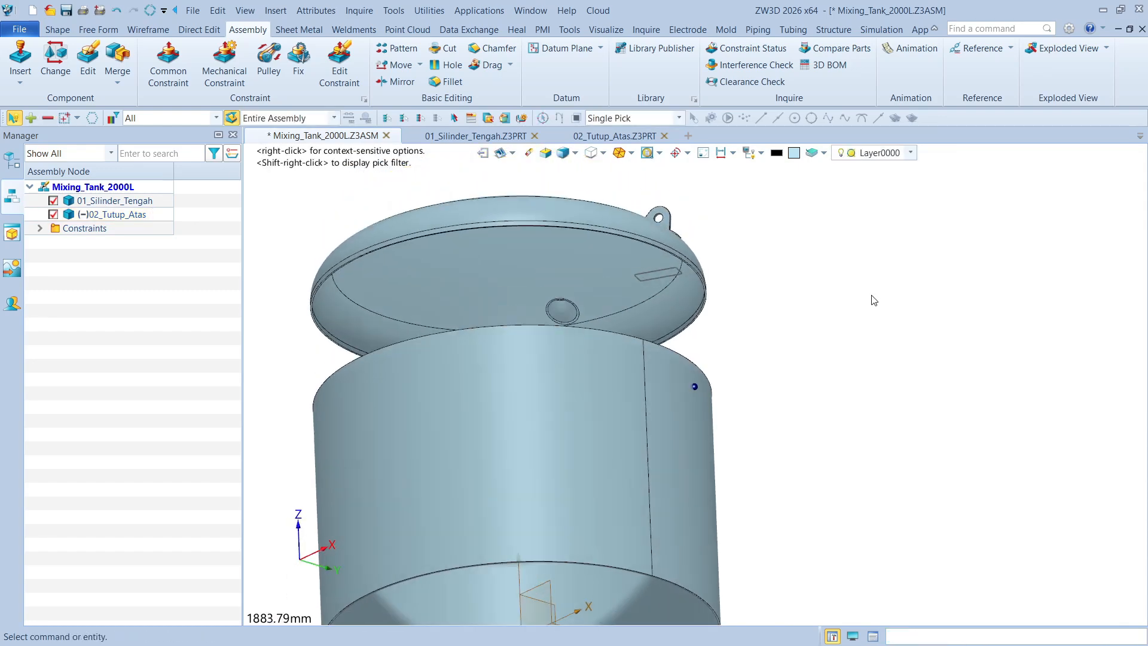
scroll(861, 348, up, 10)
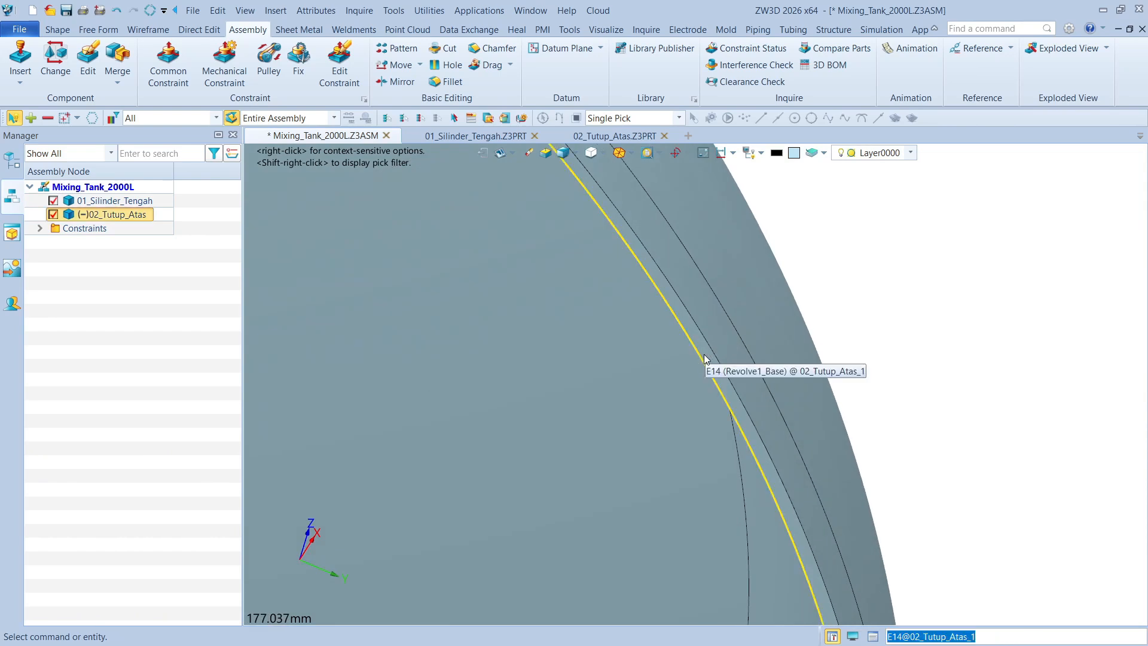
click(708, 349)
scroll(721, 300, down, 8)
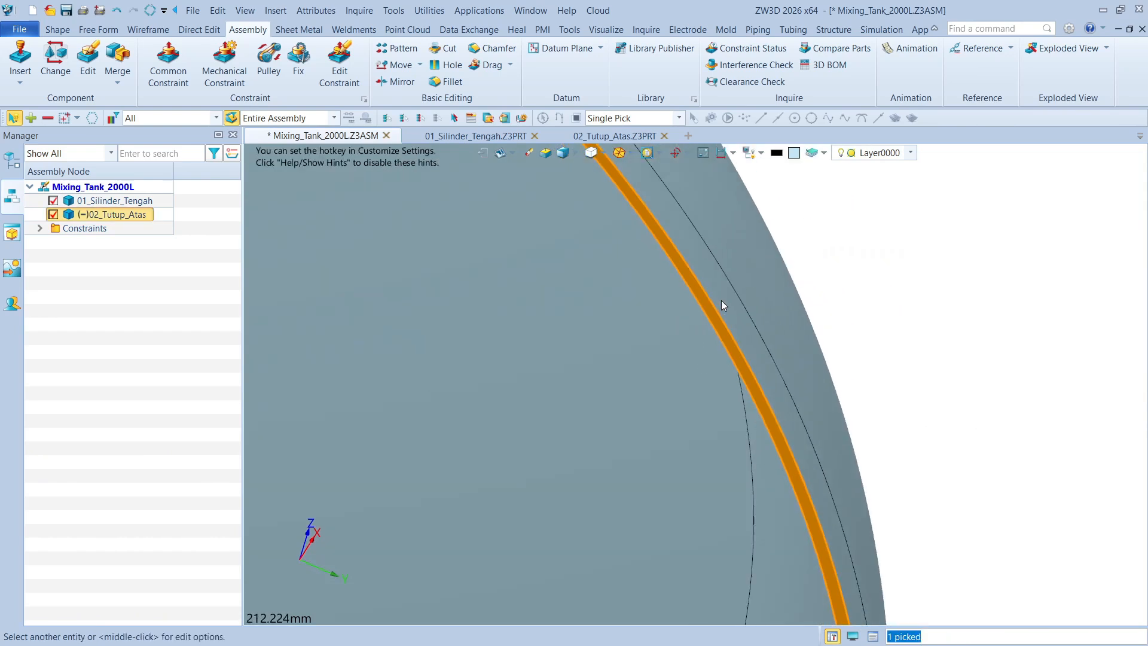
right_drag(914, 361, 911, 362)
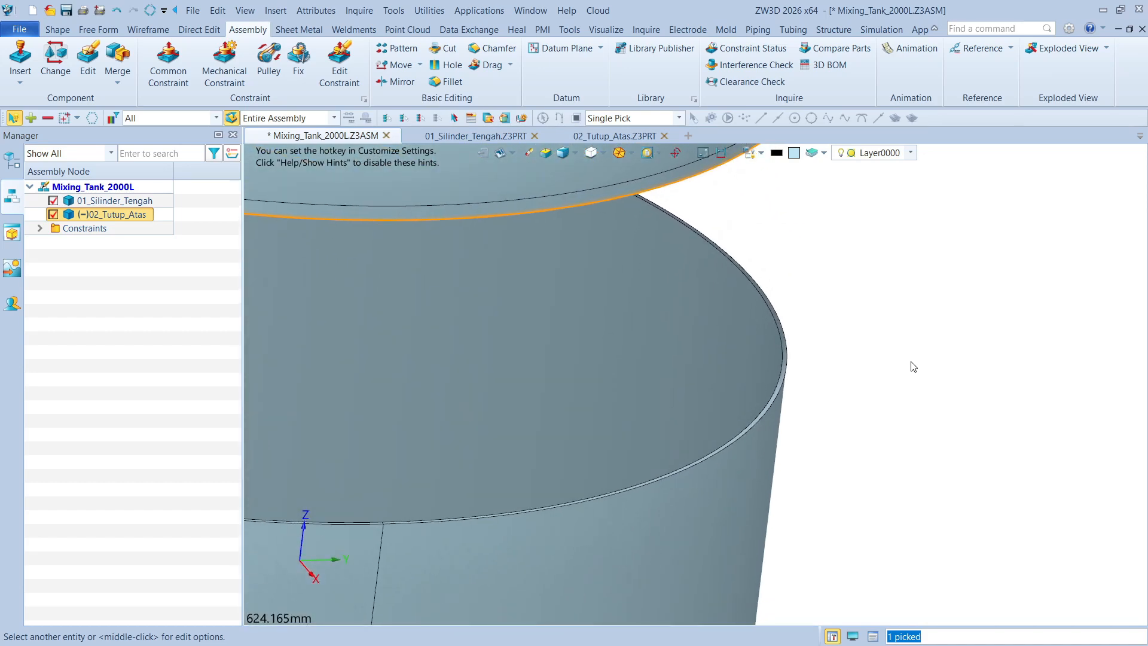
scroll(780, 392, up, 6)
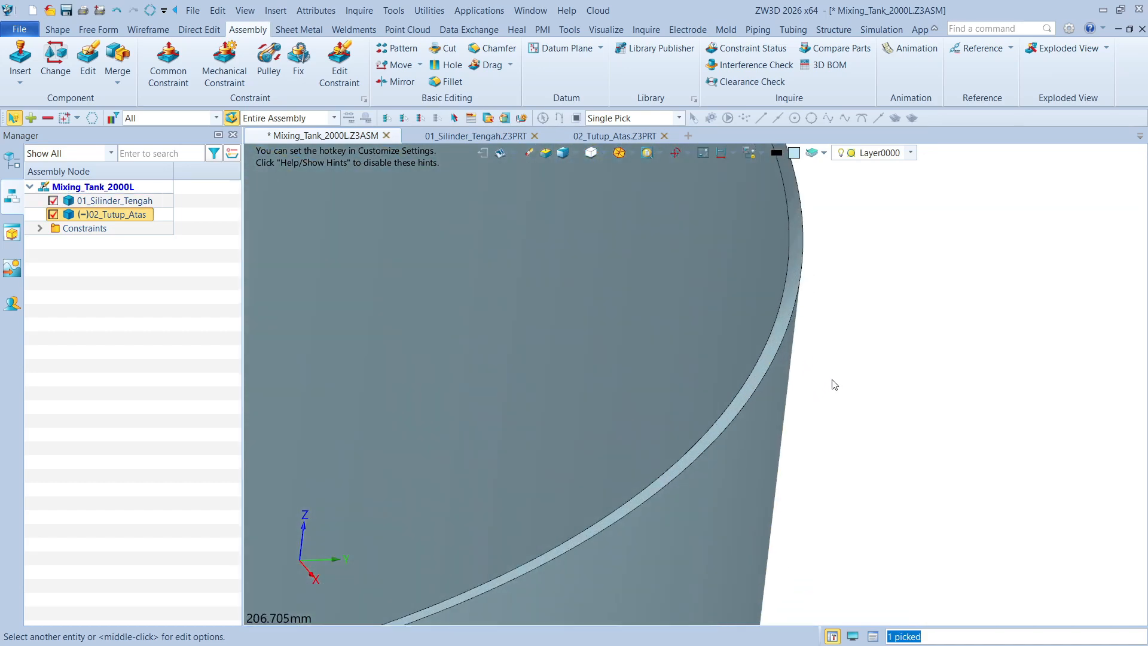
click(772, 357)
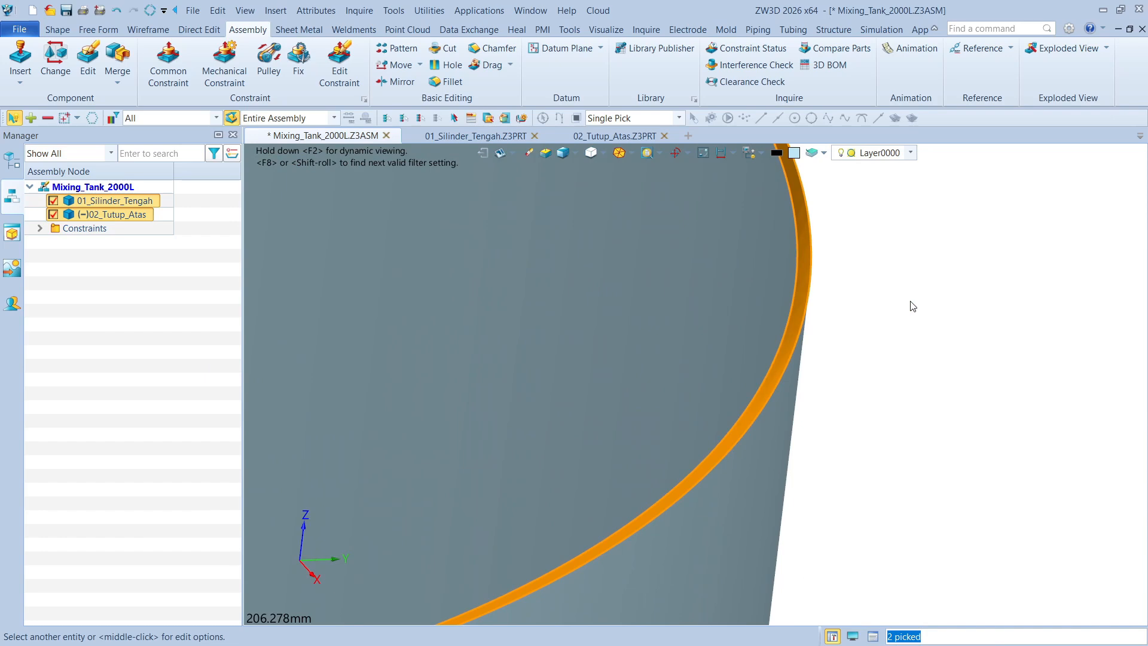
scroll(926, 297, down, 4)
key(Escape)
scroll(926, 298, down, 6)
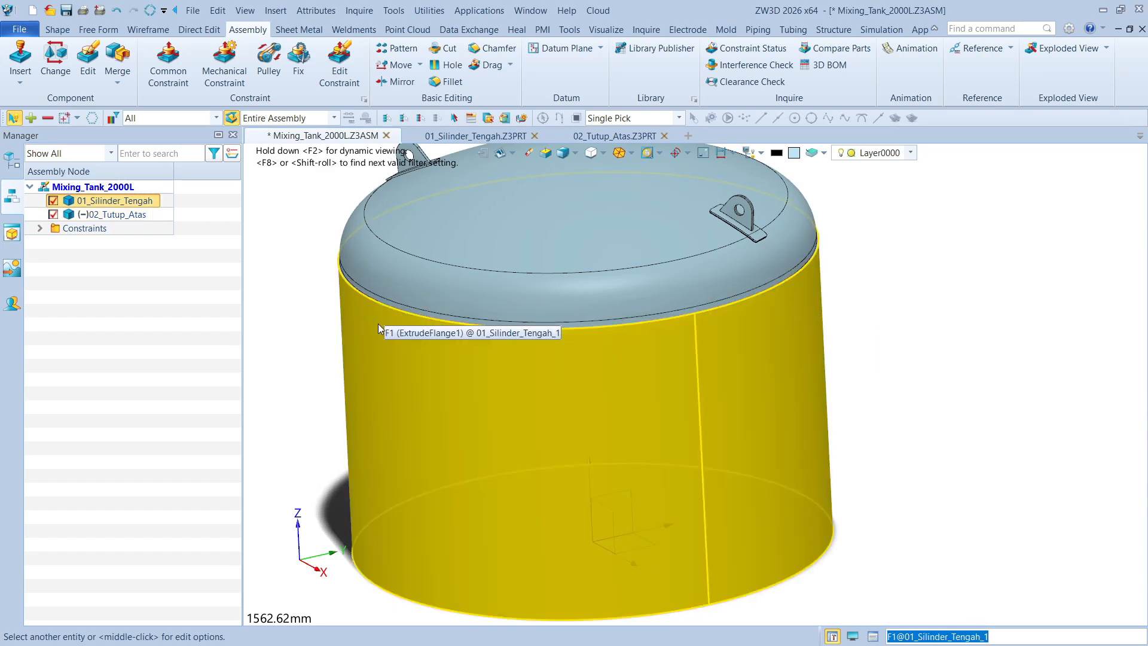
Enable the Opposite thickness direction for ExtrudeFlange1 in 01_Silinder_Tengah and regenerate the Mixing_Tank_2000L assembly
scroll(342, 268, up, 5)
scroll(341, 266, up, 1)
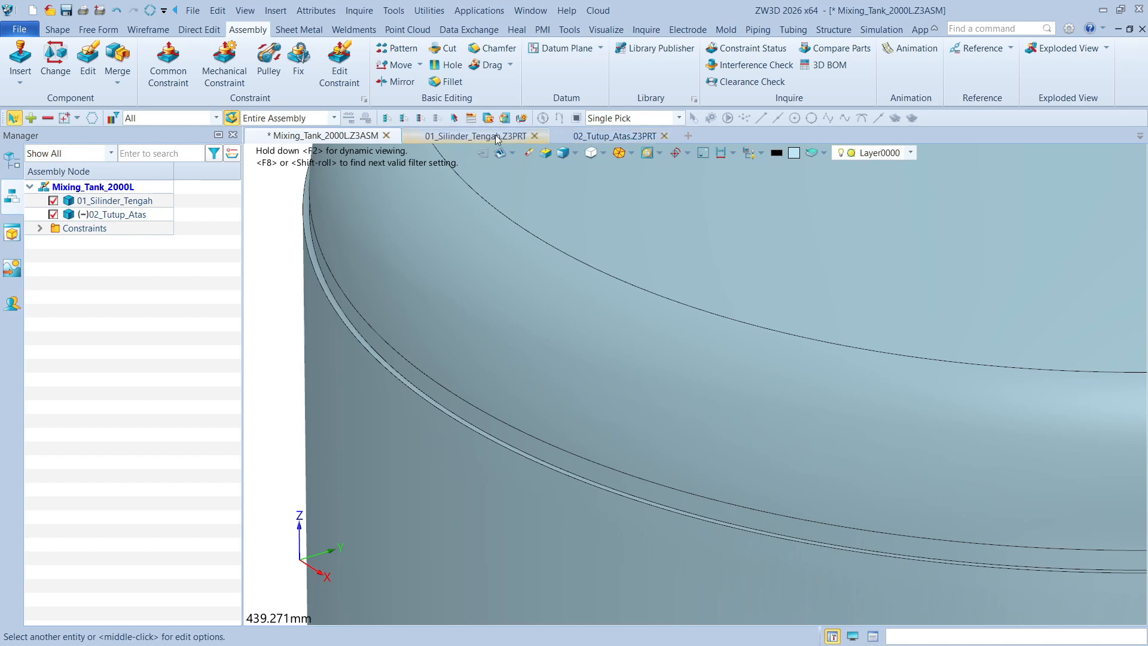
click(479, 137)
double_click(115, 339)
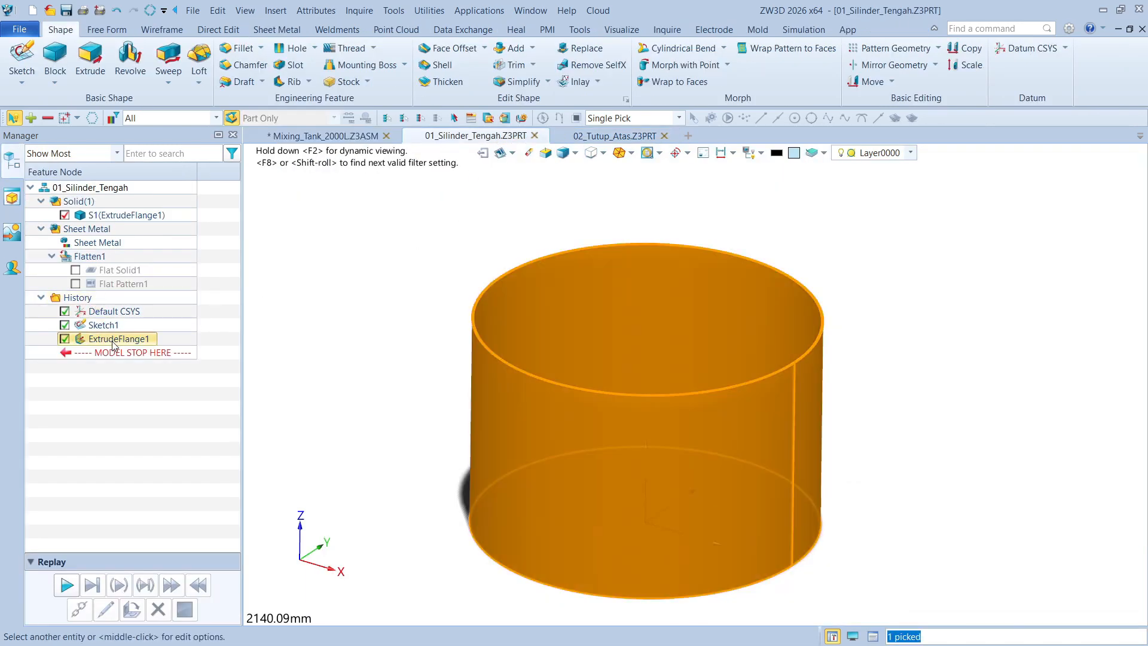
click(38, 327)
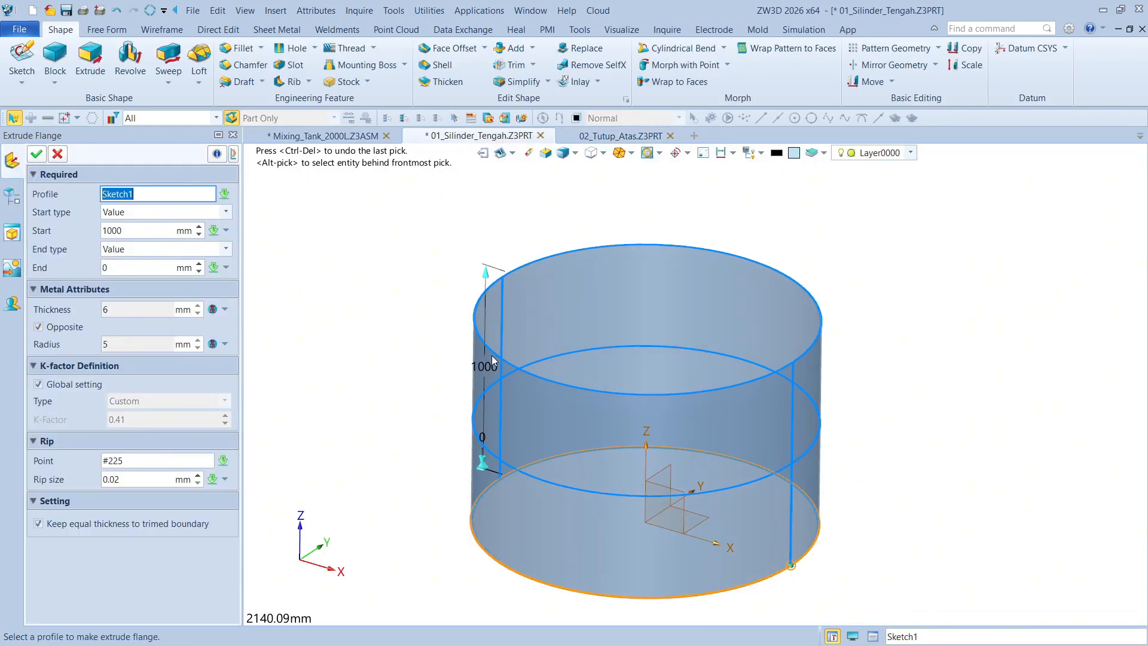
click(36, 154)
click(326, 136)
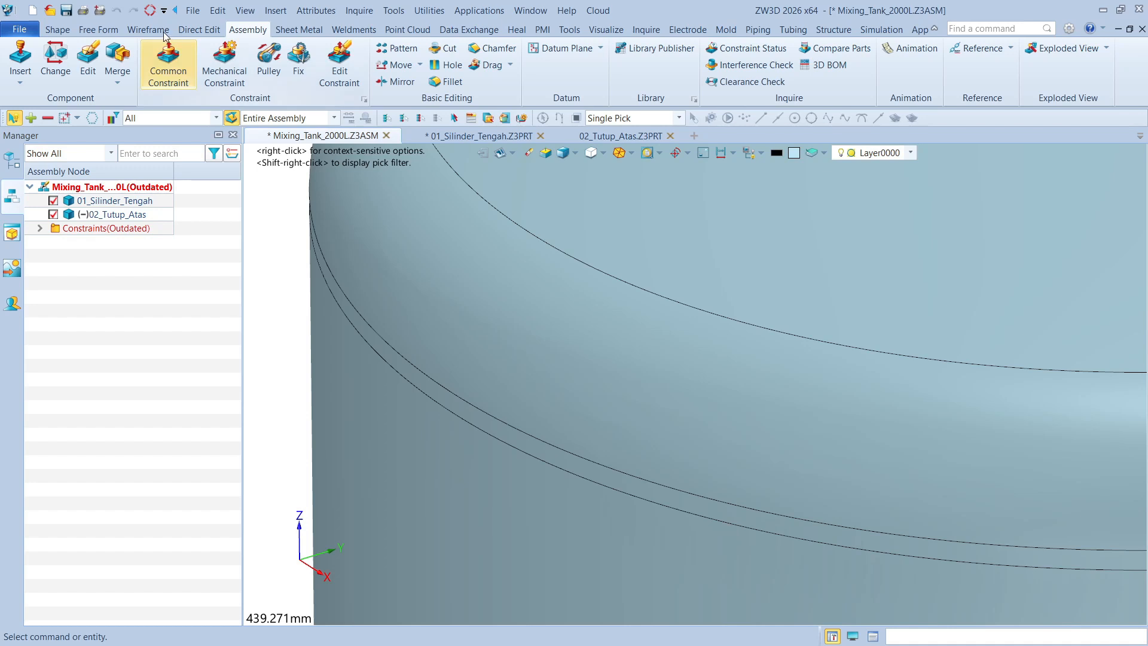
click(149, 10)
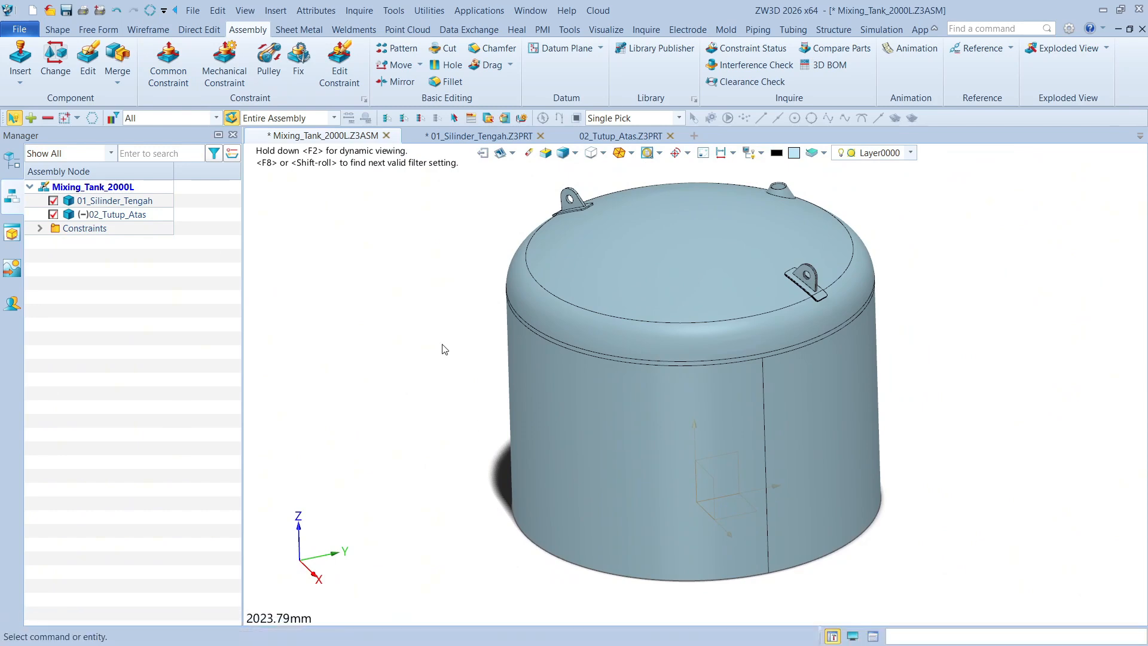
Save the modified Mixing_Tank_2000L assembly together with the 01_Silinder_Tengah part
right_drag(435, 289, 424, 274)
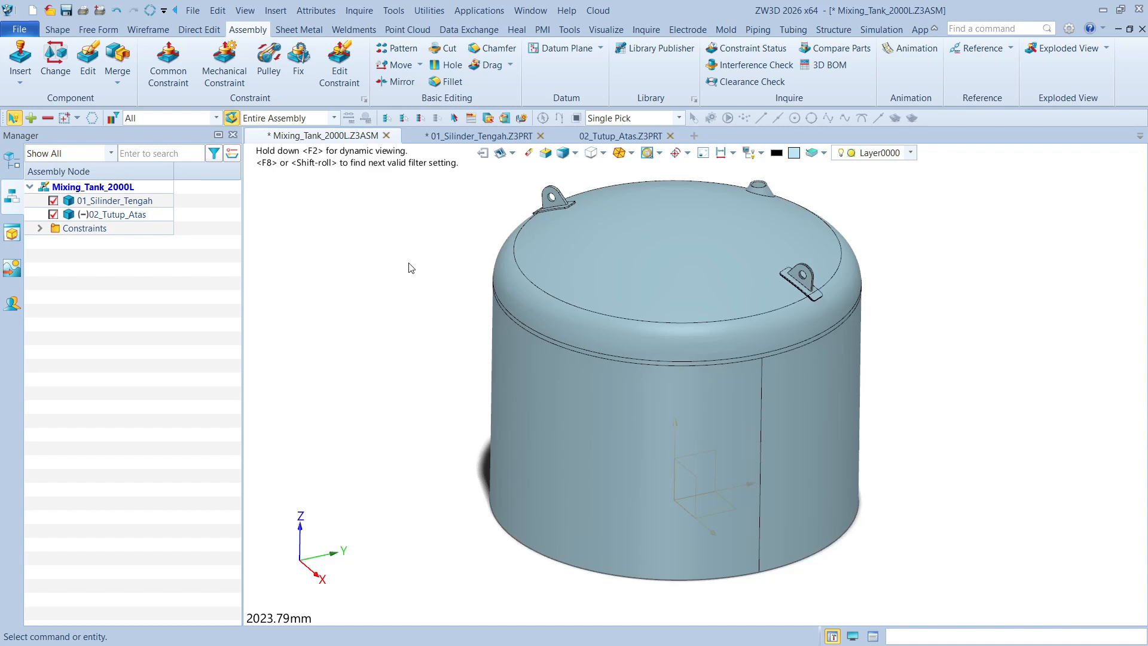
click(66, 11)
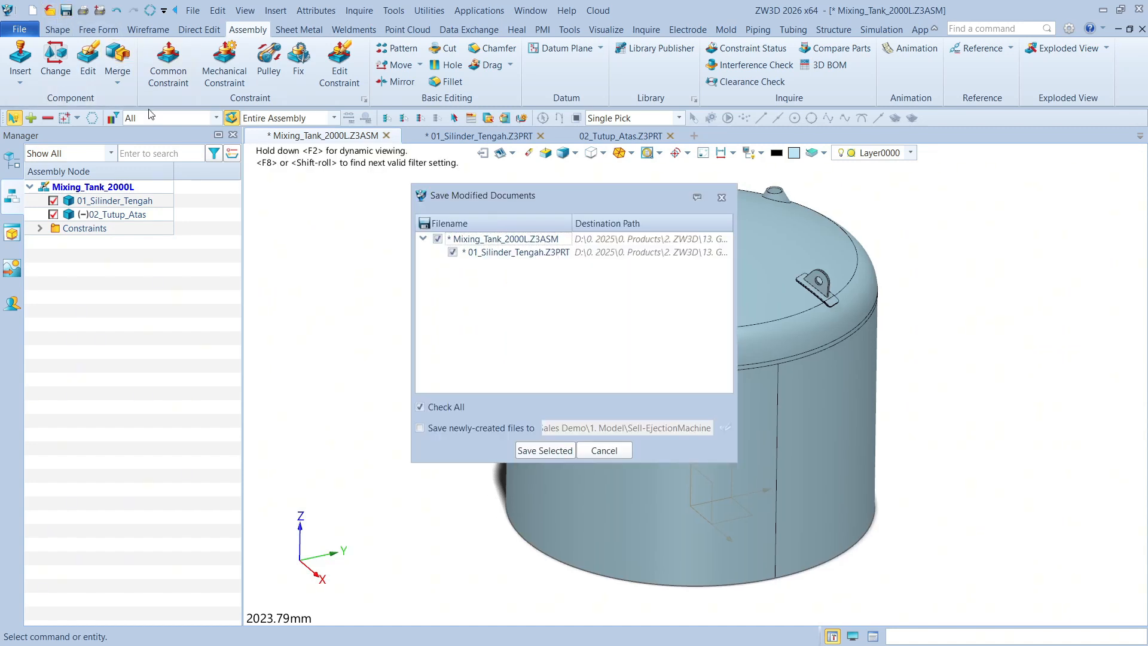
click(552, 451)
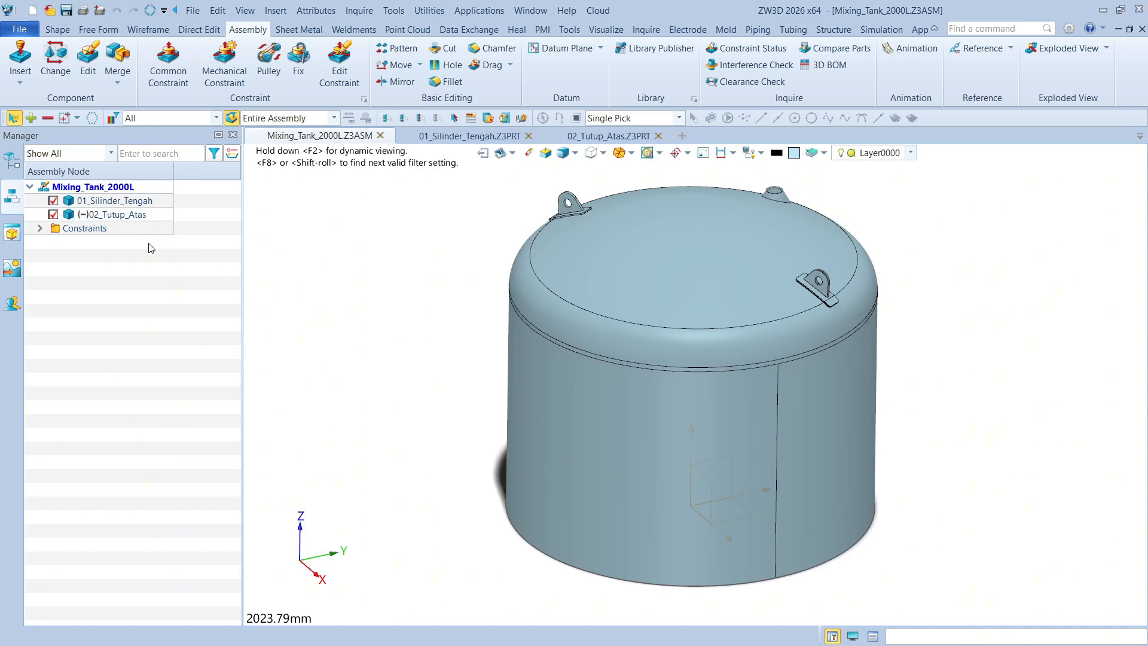
Rotate the top cover freely about the tank axis to test its remaining freedom
drag(774, 310, 726, 336)
click(651, 340)
scroll(780, 293, up, 6)
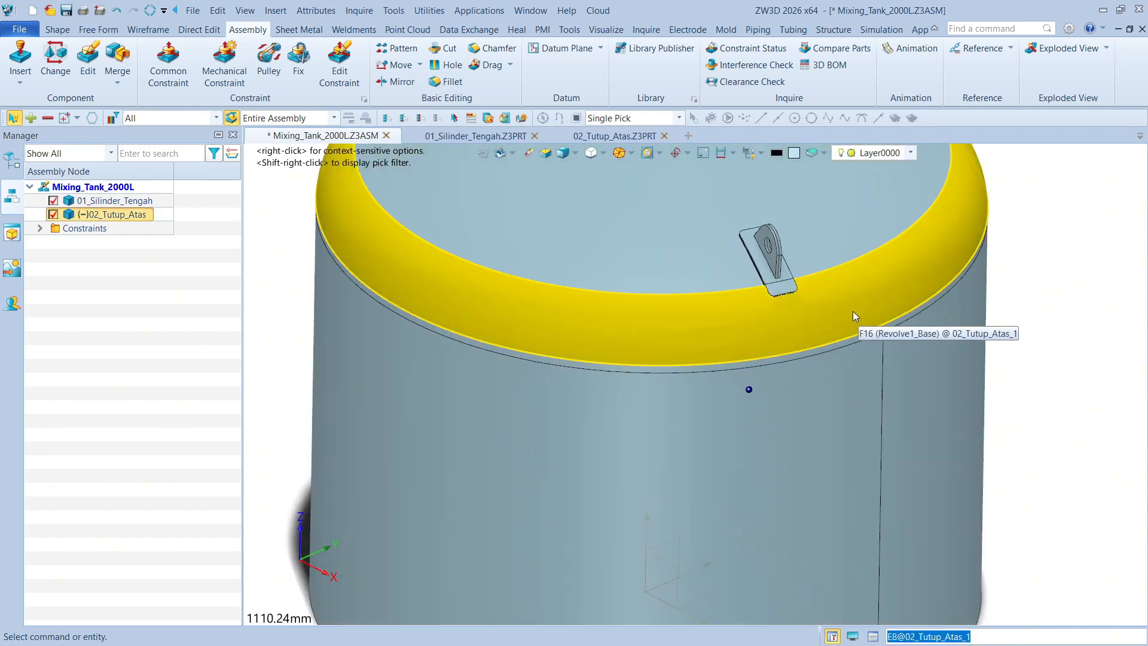
Constrain the flat side face of the top cover's lifting lug parallel to the cylinder's XZ datum plane, with the same facing
click(737, 240)
scroll(742, 245, down, 5)
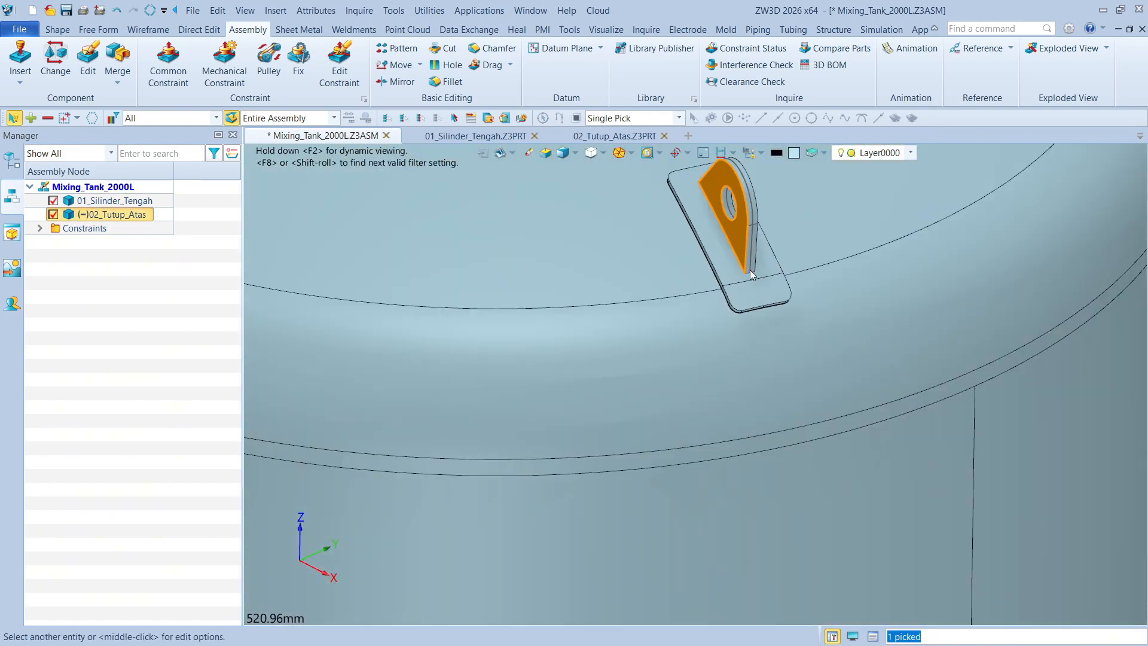
right_drag(870, 385, 951, 474)
scroll(715, 446, up, 3)
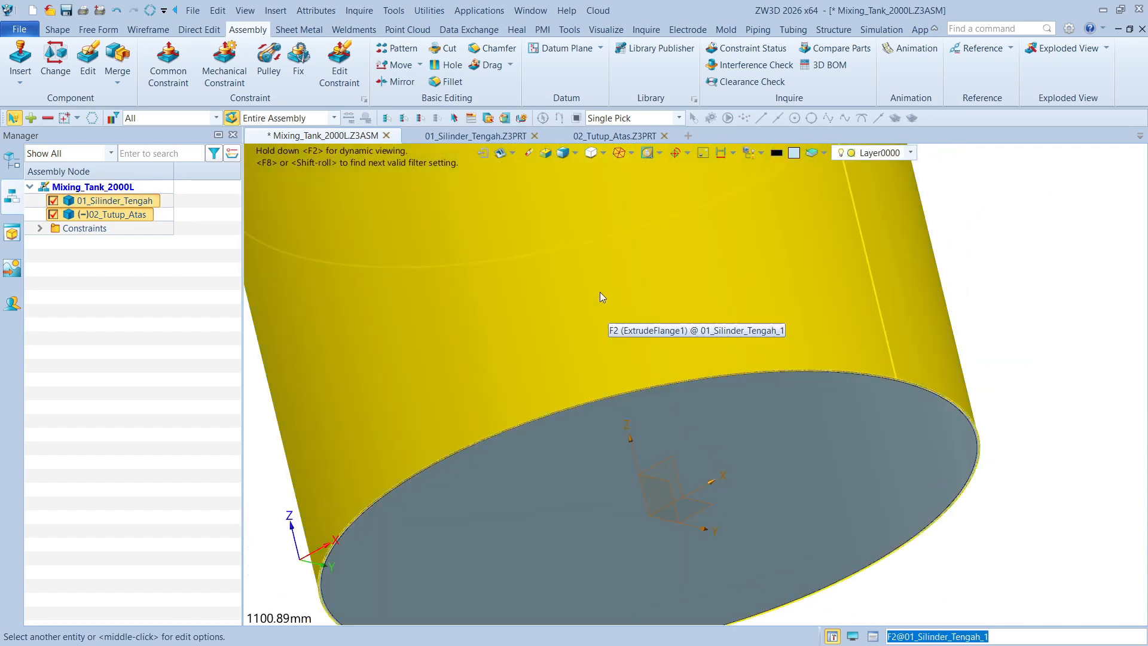
click(168, 63)
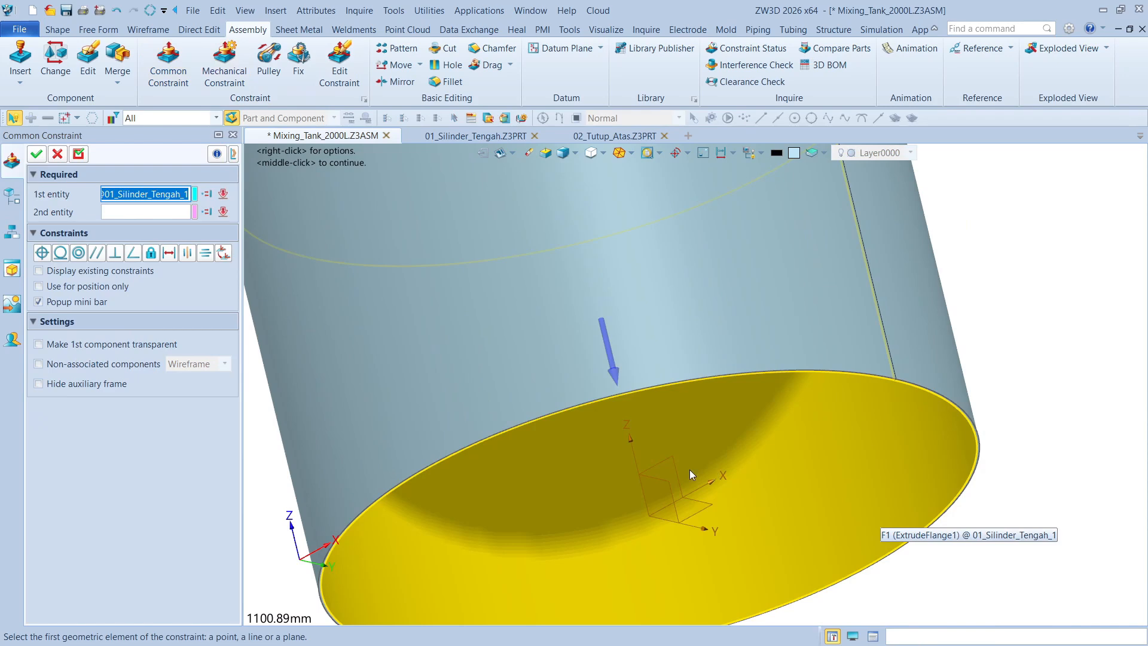
click(672, 467)
right_drag(997, 437, 933, 368)
scroll(668, 347, up, 3)
scroll(667, 346, up, 5)
click(662, 293)
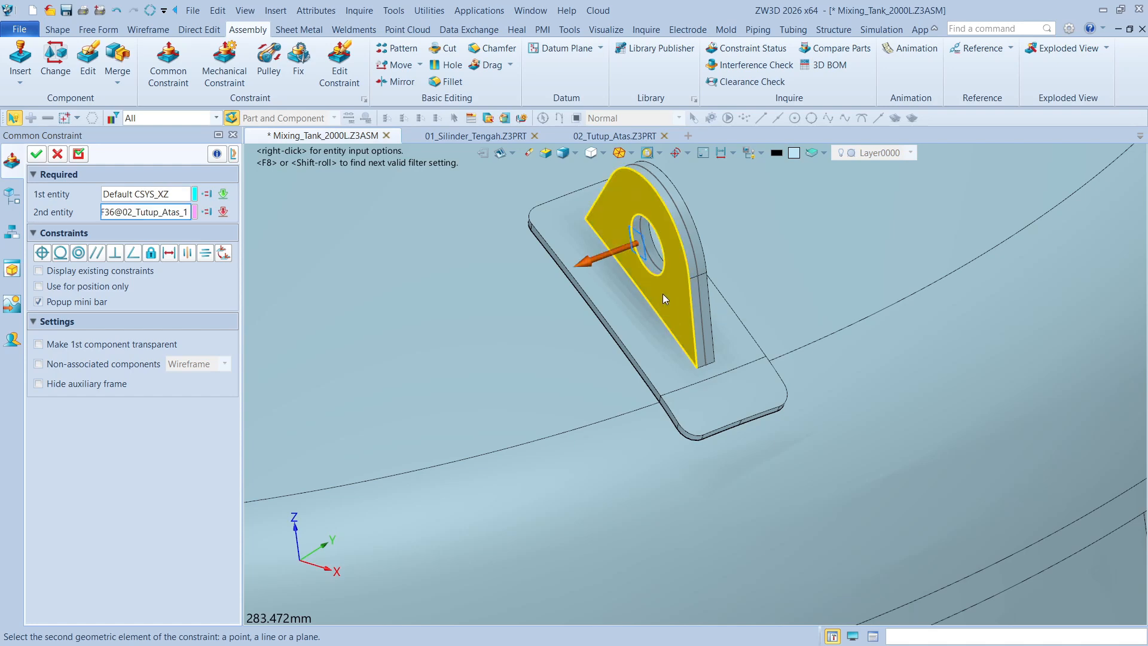
scroll(693, 308, down, 7)
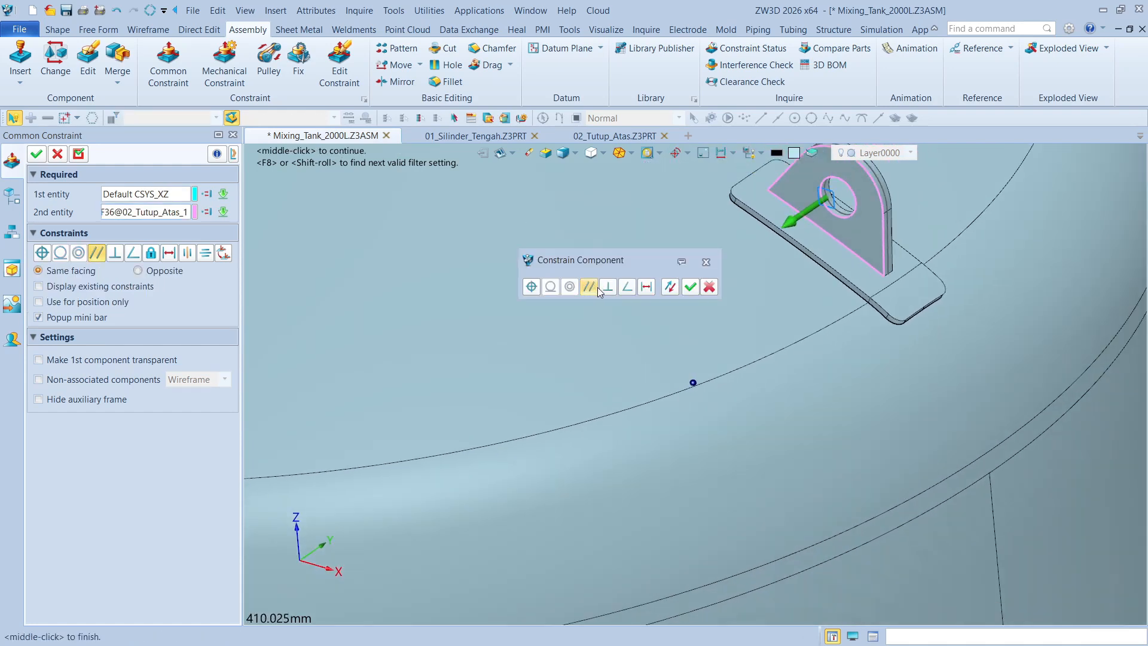
click(692, 287)
scroll(665, 308, down, 2)
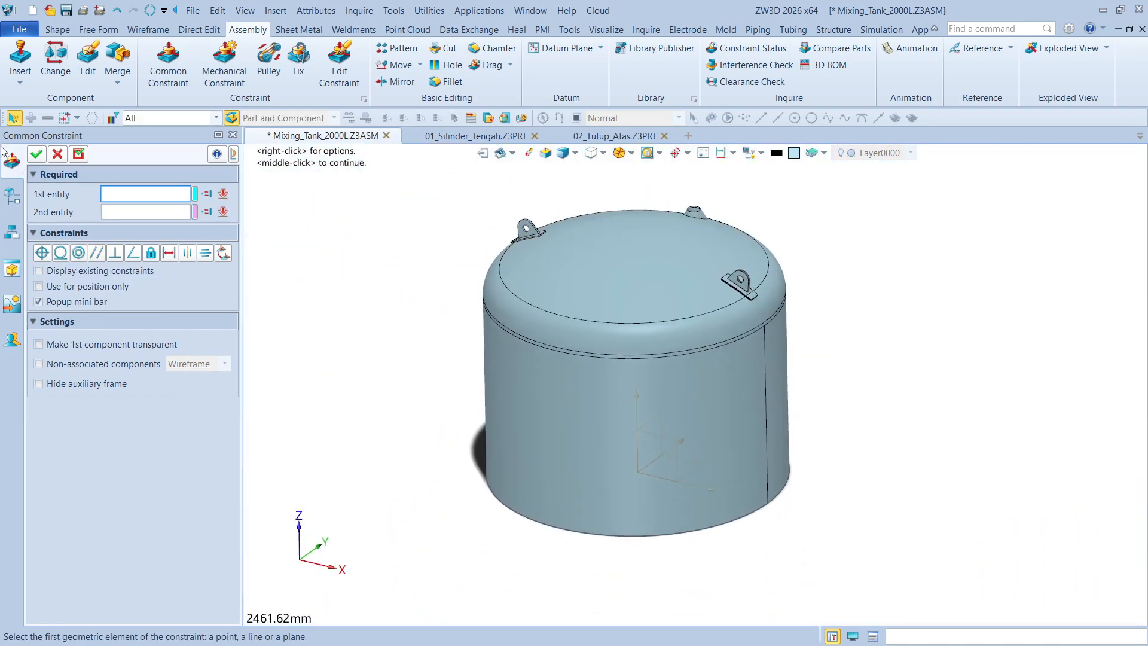
click(38, 154)
scroll(929, 282, up, 1)
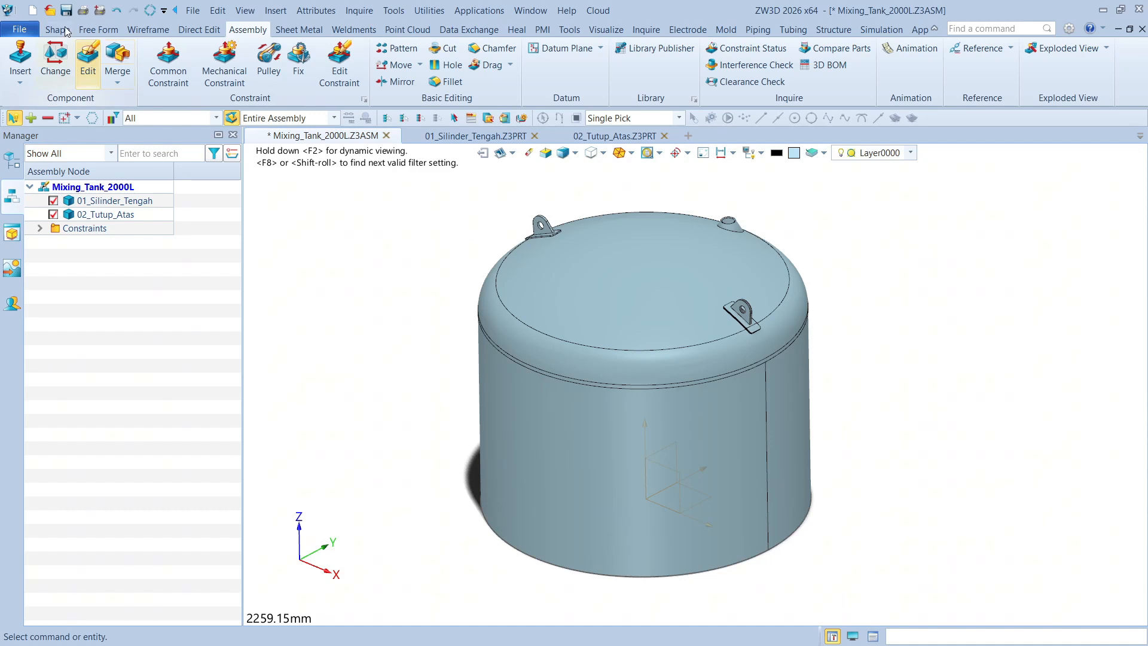
Create a new standard part file named 03_Penutup_Bawah from the blank template
click(35, 11)
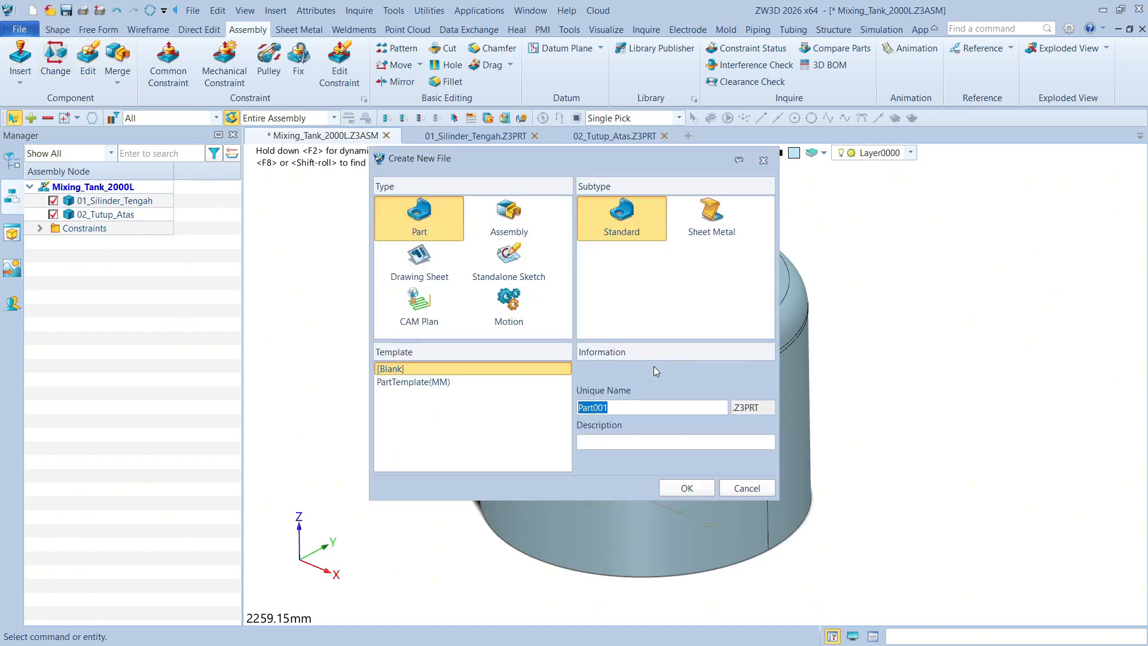
text(03_Penutup_Bawah)
click(687, 488)
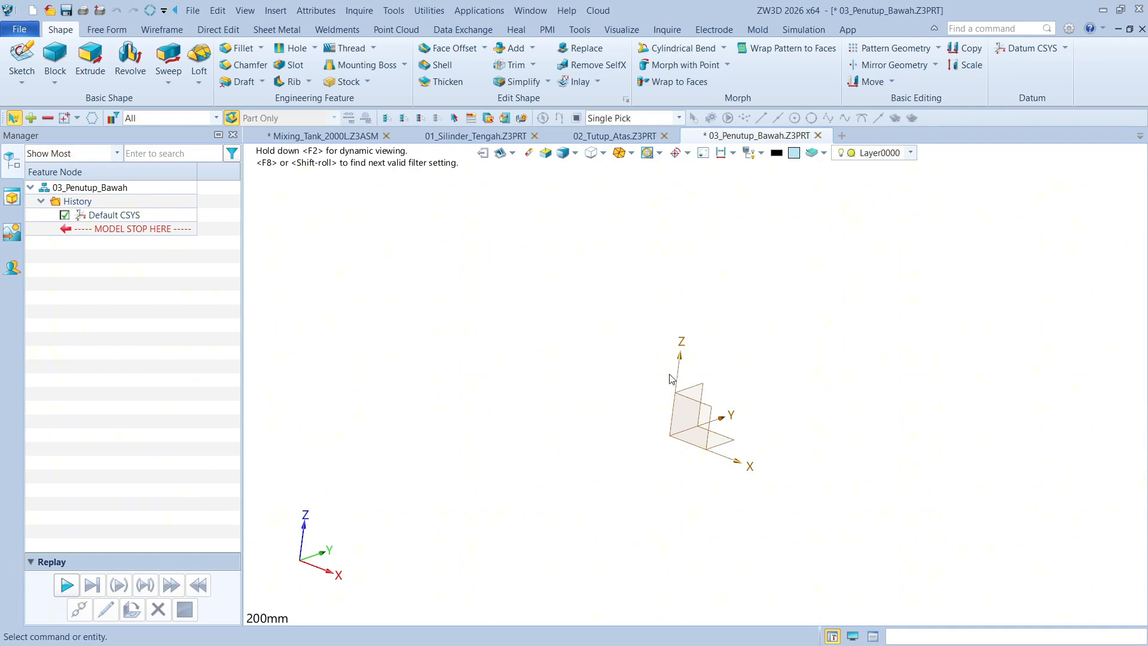
Start a sketch on the default YZ plane of the new part
click(22, 56)
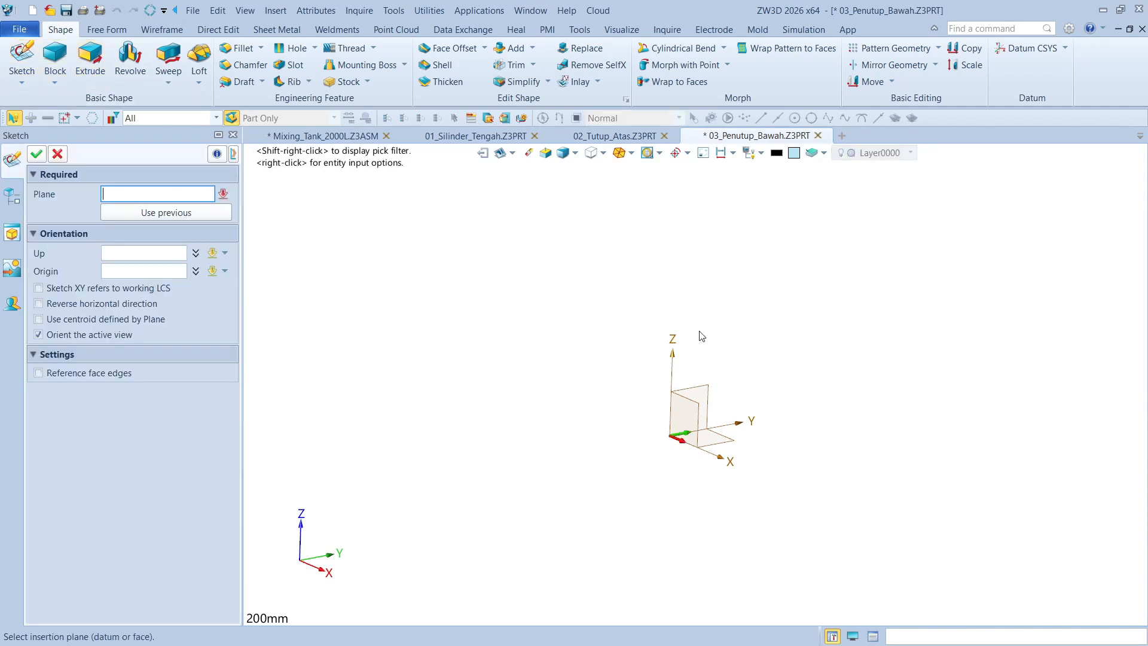
click(678, 354)
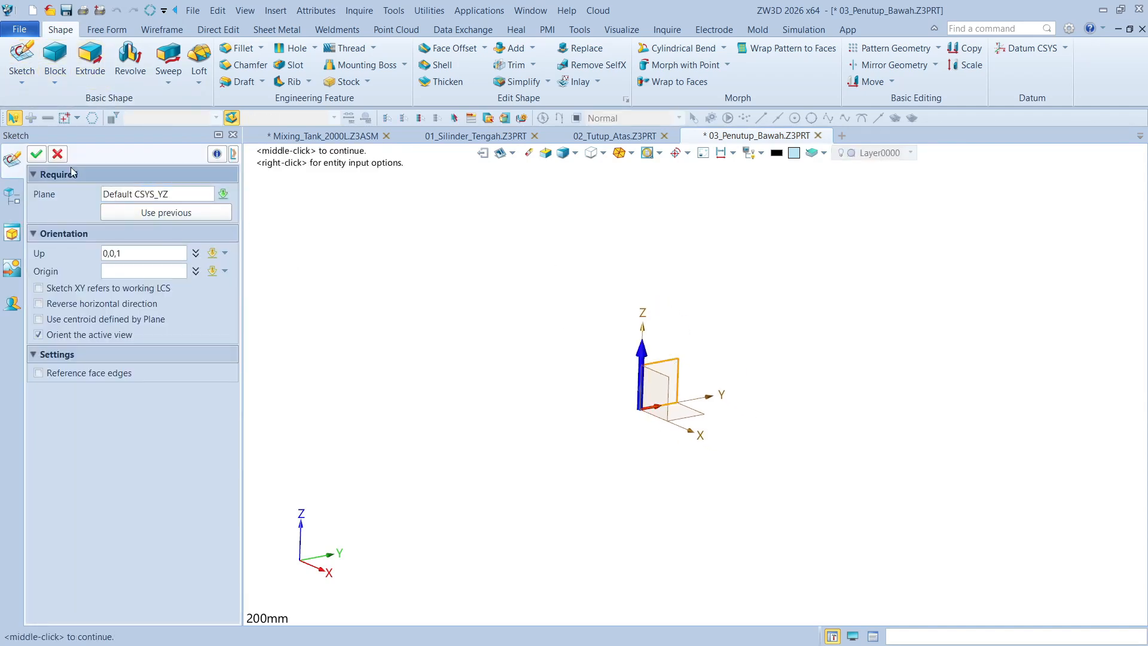
click(36, 154)
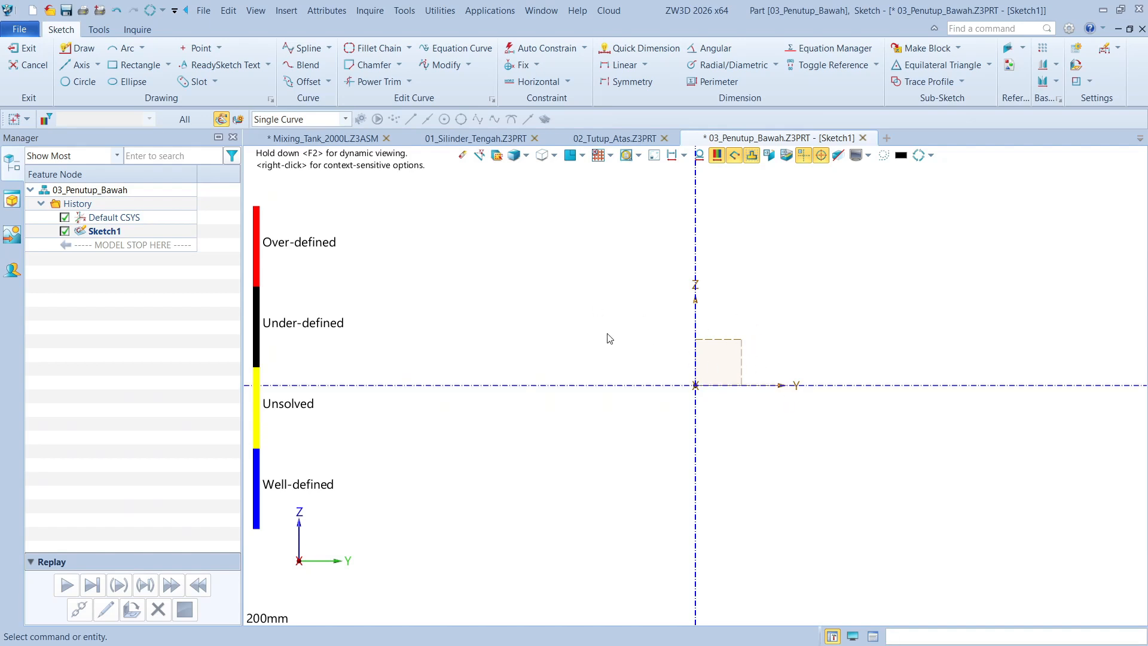
middle_drag(609, 339, 521, 338)
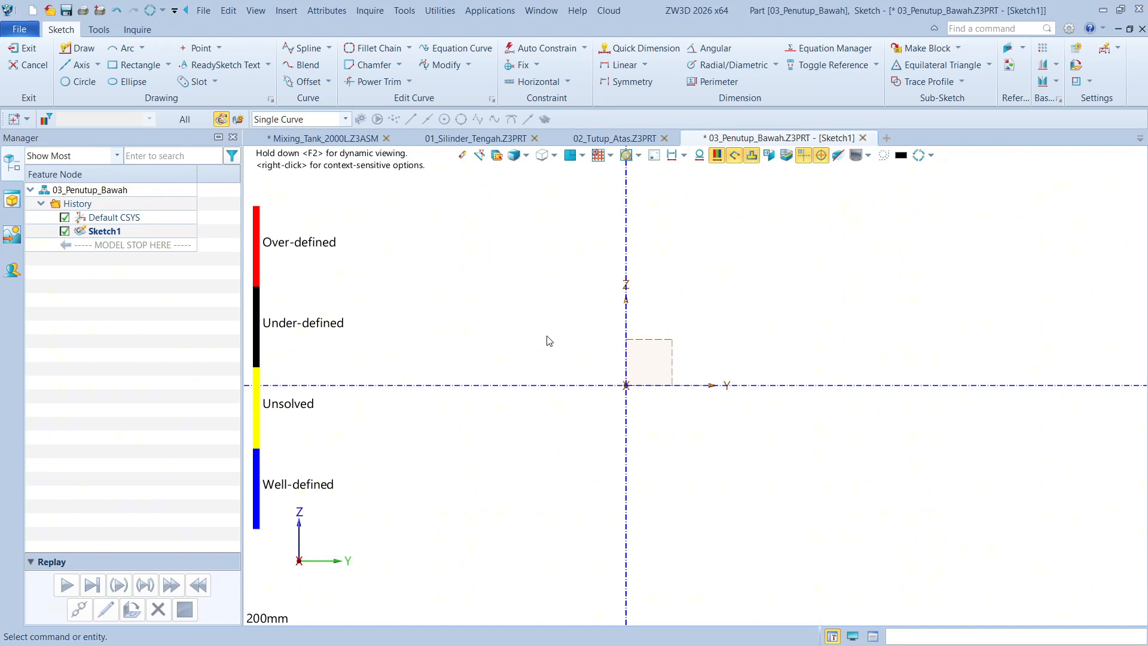
click(72, 49)
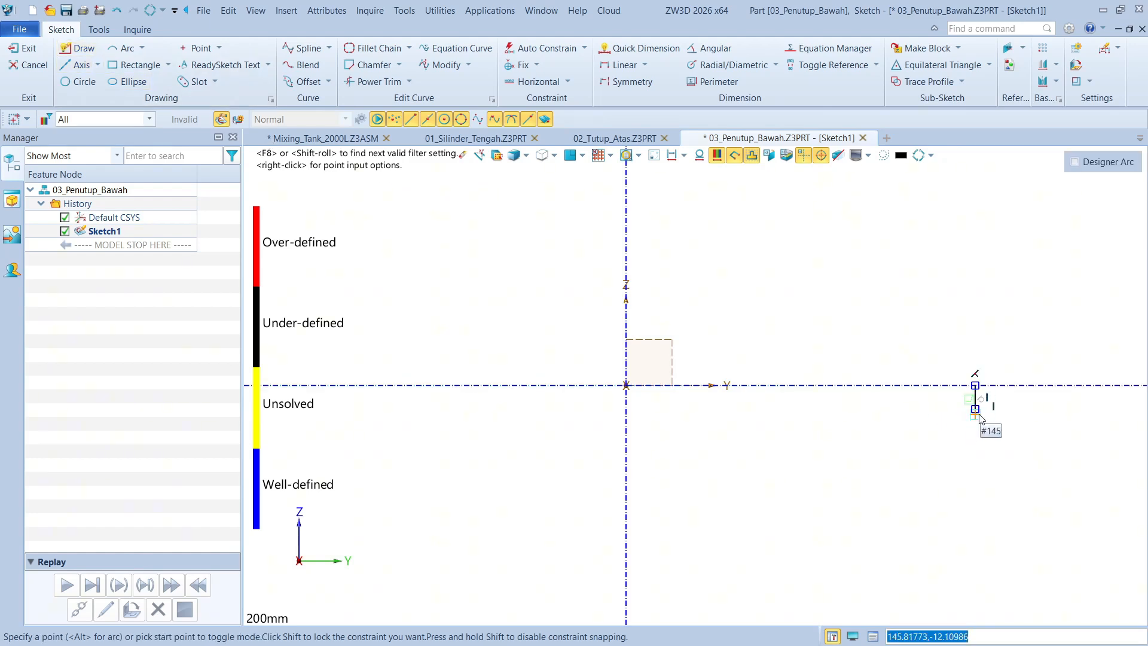
click(975, 409)
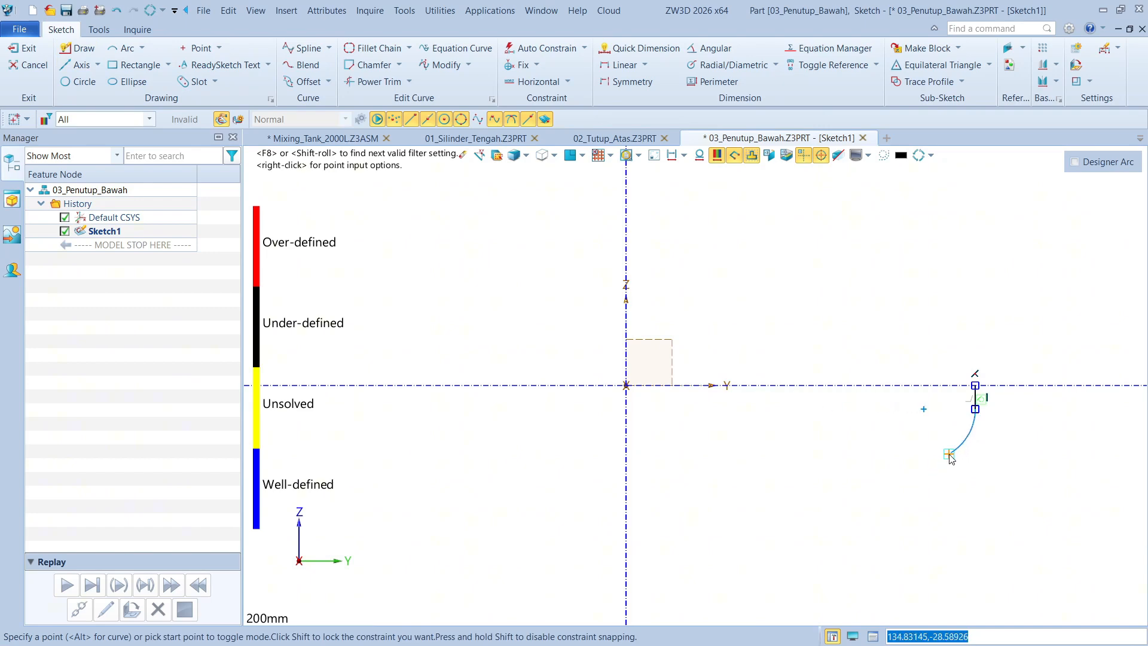
click(949, 455)
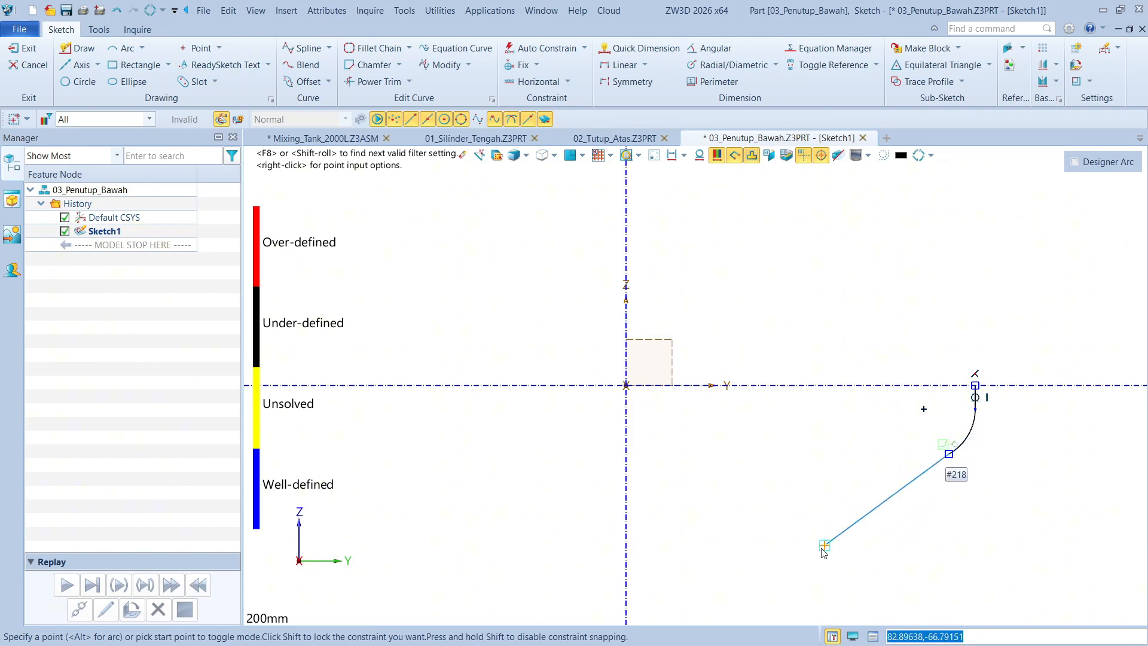
click(745, 567)
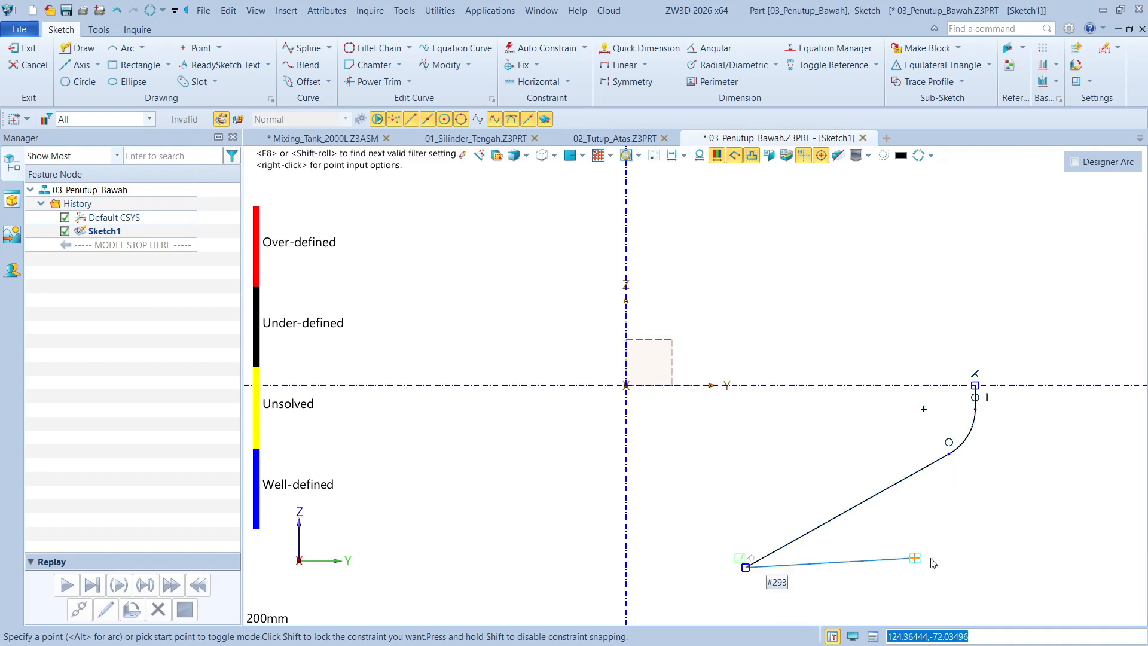
key(Escape)
middle_drag(830, 388, 799, 333)
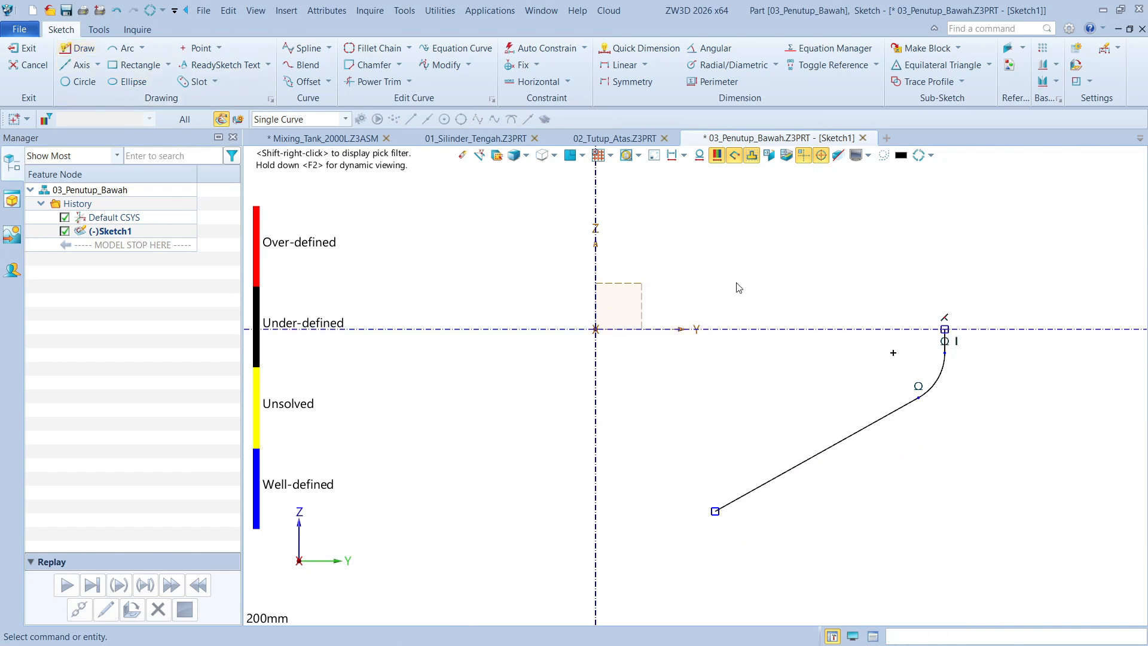
mouse_move(639, 253)
mouse_down()
mouse_move(984, 466)
mouse_move(1024, 526)
mouse_up()
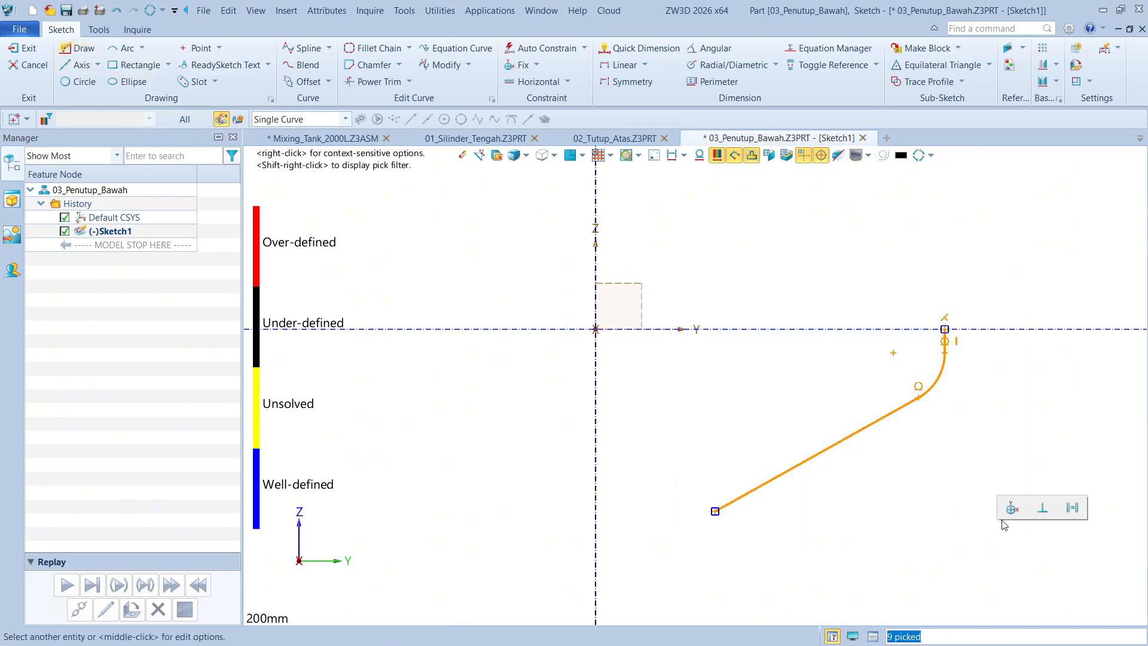
key(Delete)
Draw a profile from the Y axis about 148 mm from the origin: an 18 mm vertical line down, a tangent arc, and a tangent line sloping inward
click(78, 48)
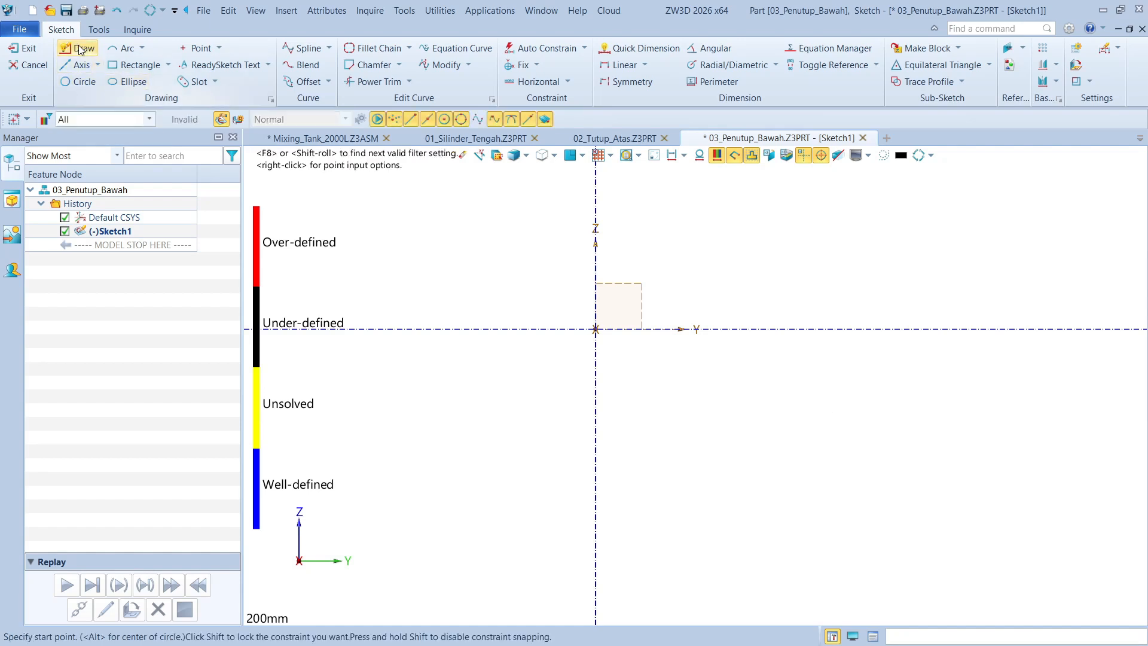
click(950, 329)
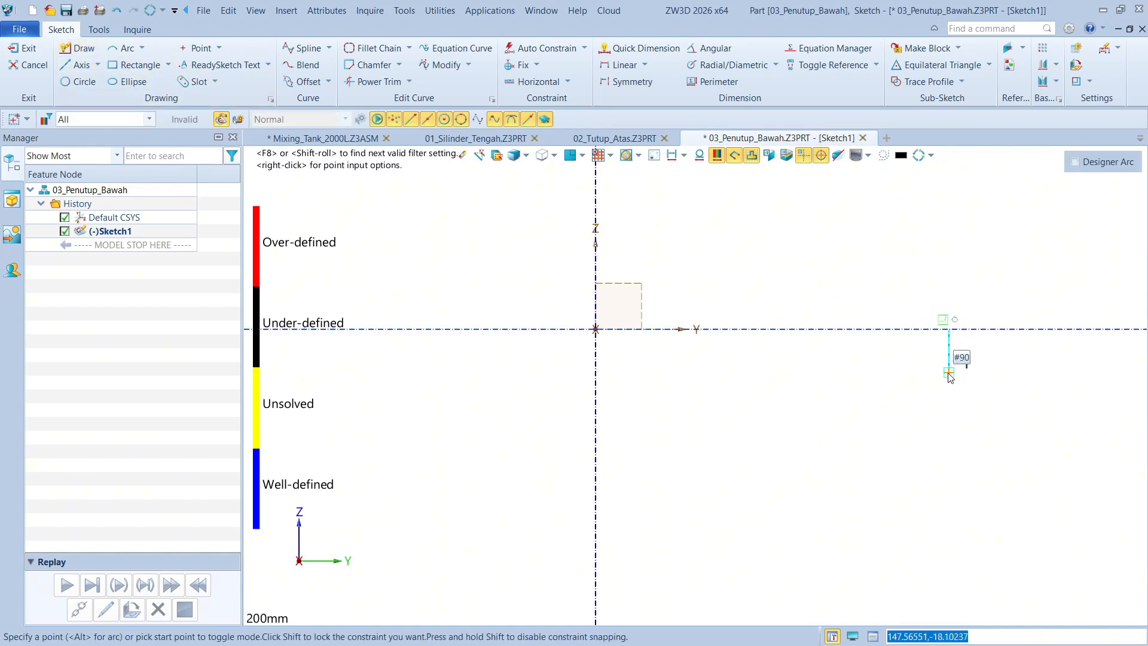
click(949, 372)
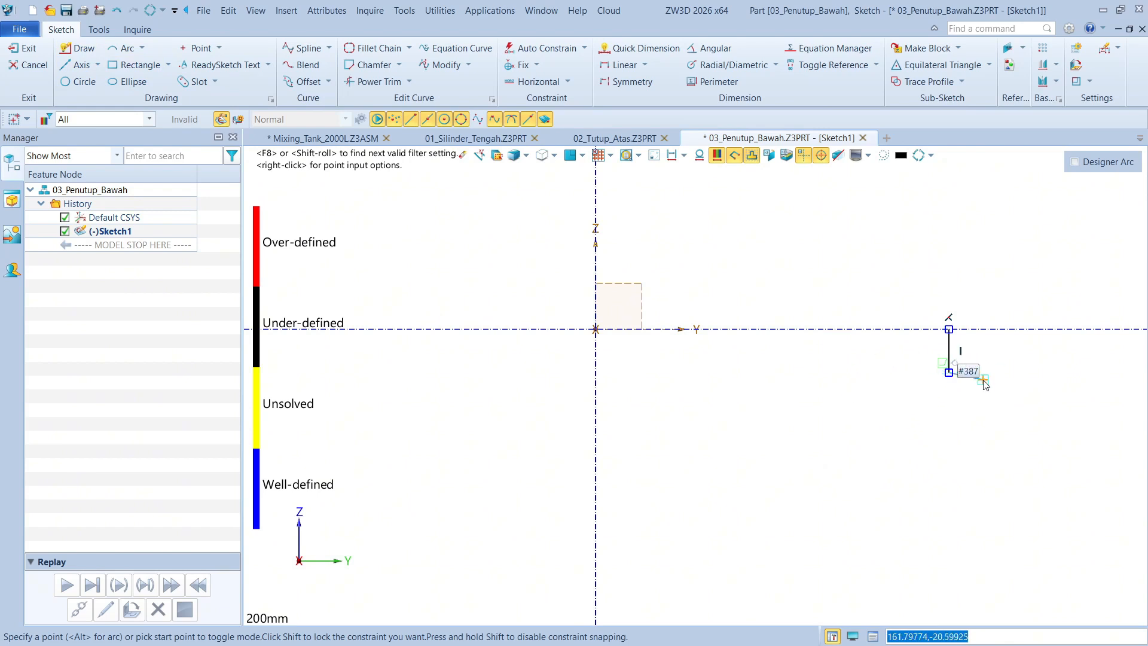
click(951, 375)
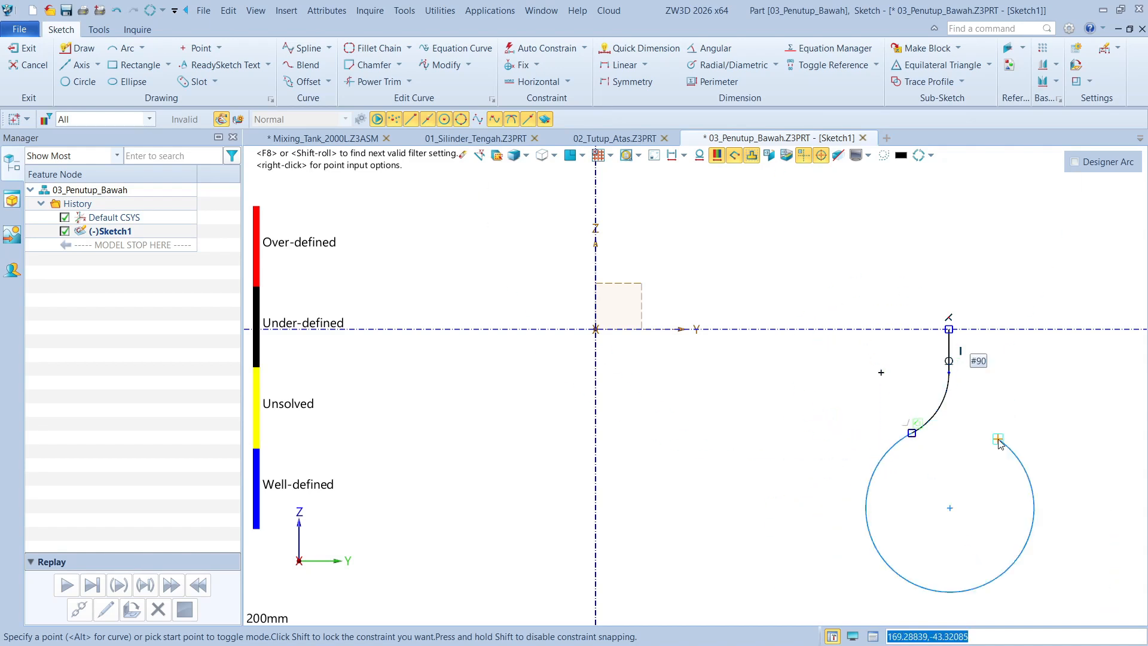
click(912, 433)
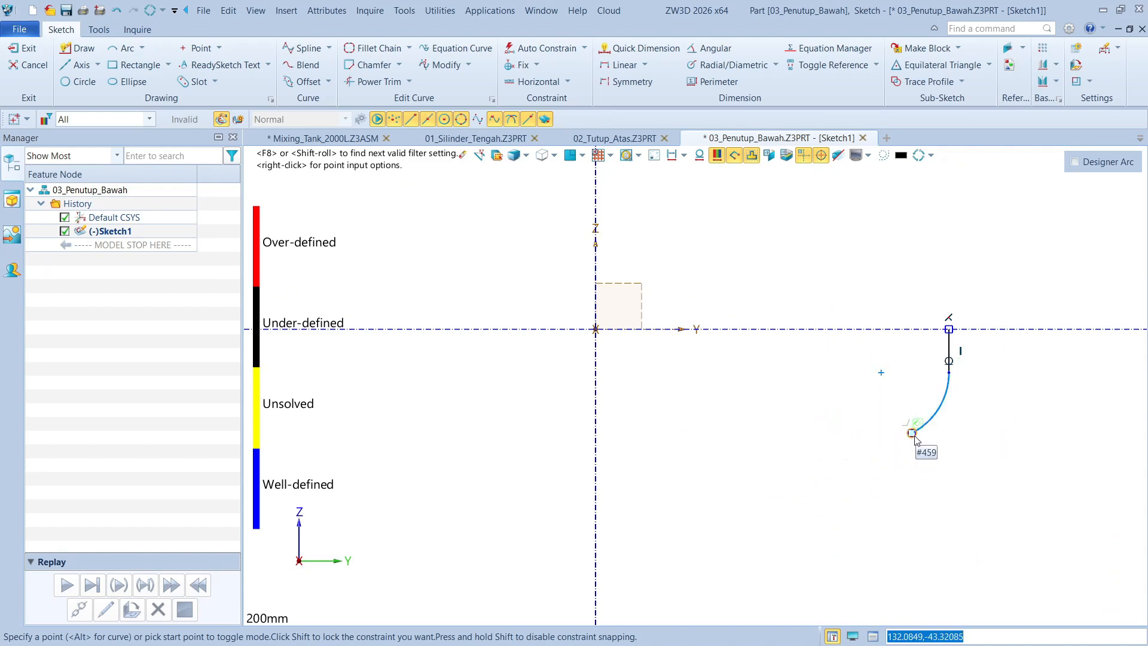
click(913, 433)
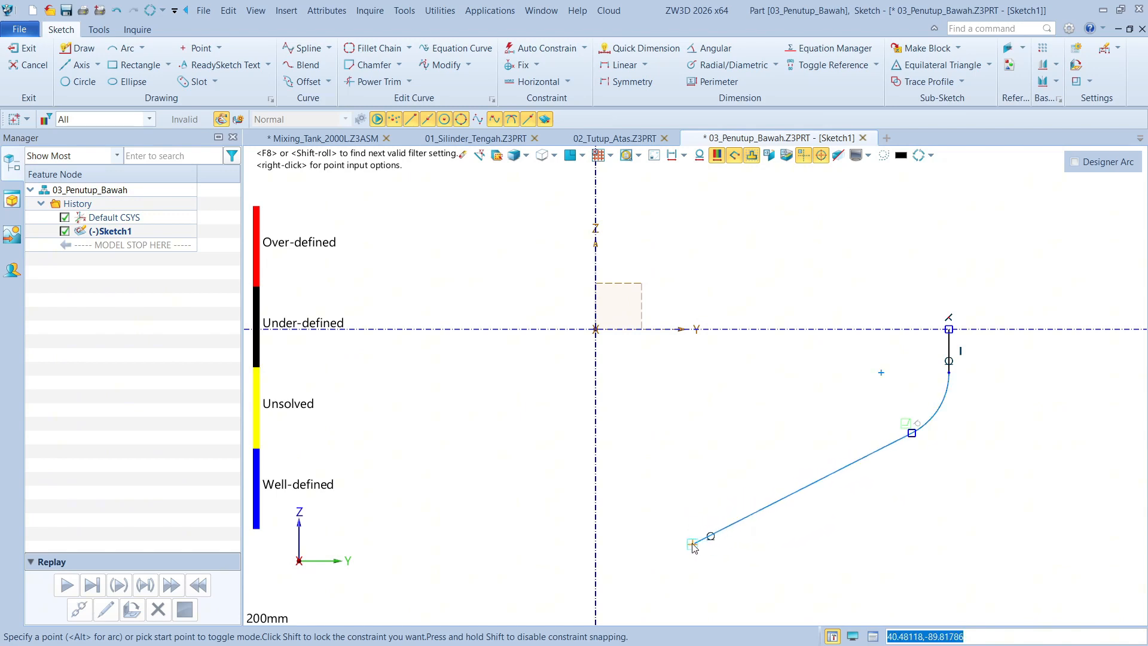
click(661, 560)
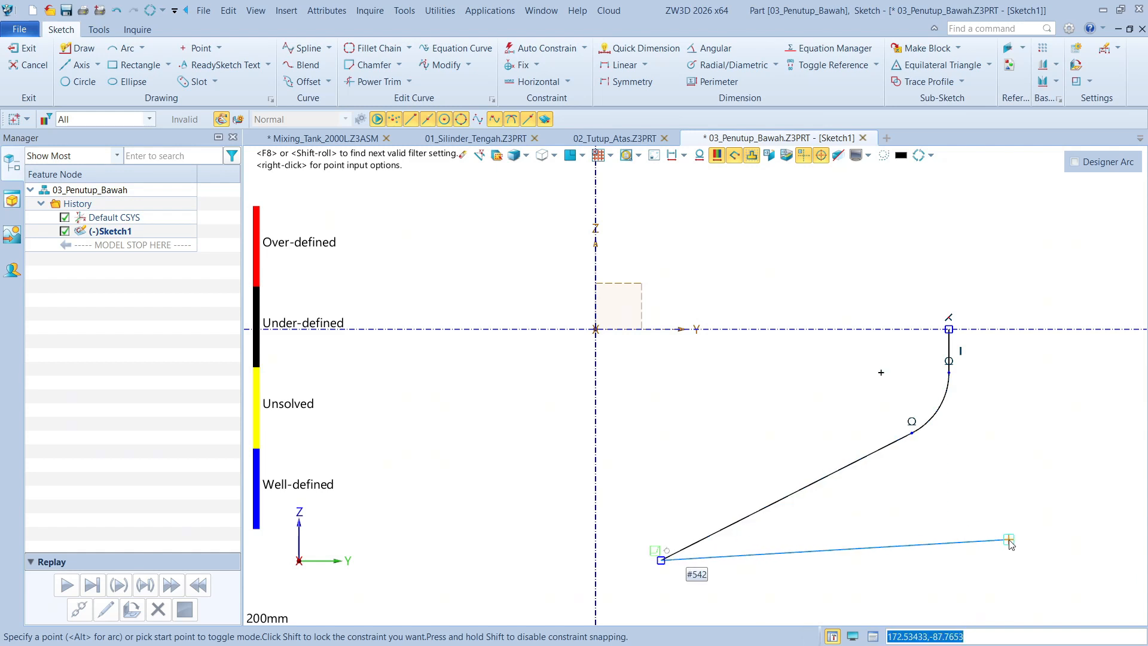
key(Escape)
middle_drag(998, 480, 965, 446)
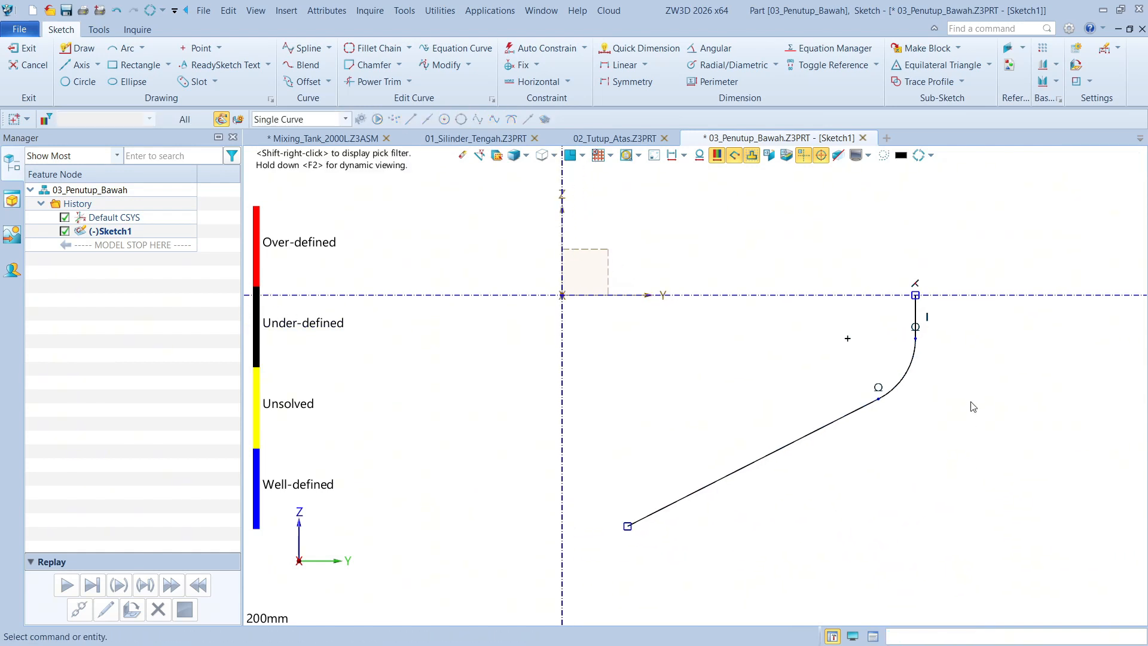
Dimension the profile's vertical line symmetrically about the Z axis as a 1550 mm diameter
right_click(989, 392)
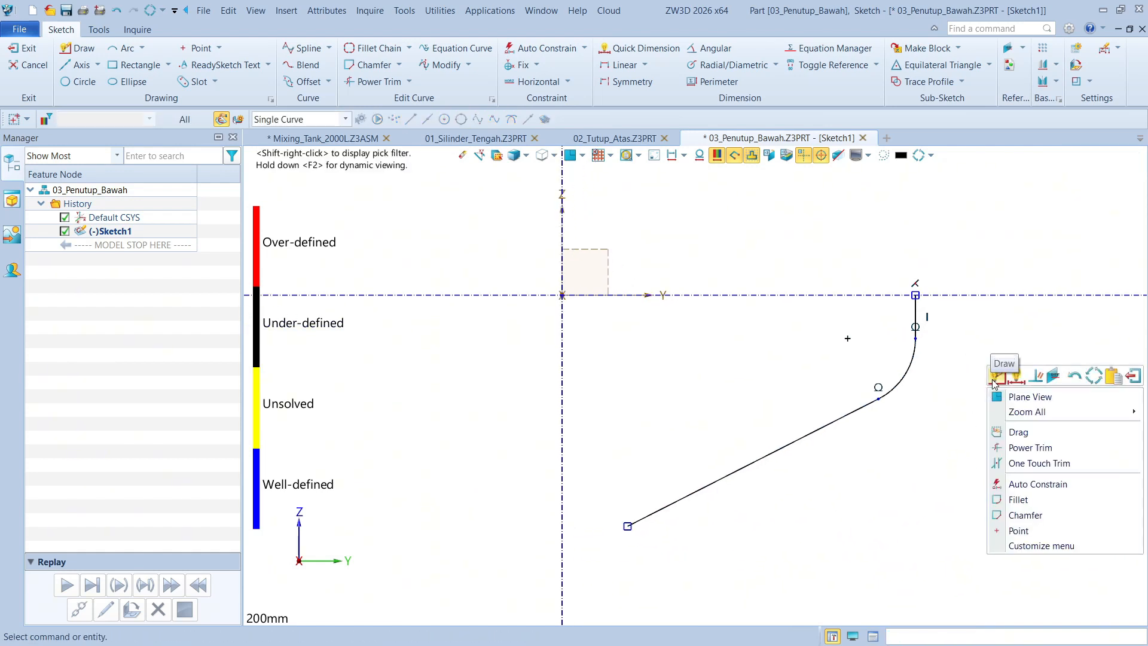
click(998, 375)
click(917, 309)
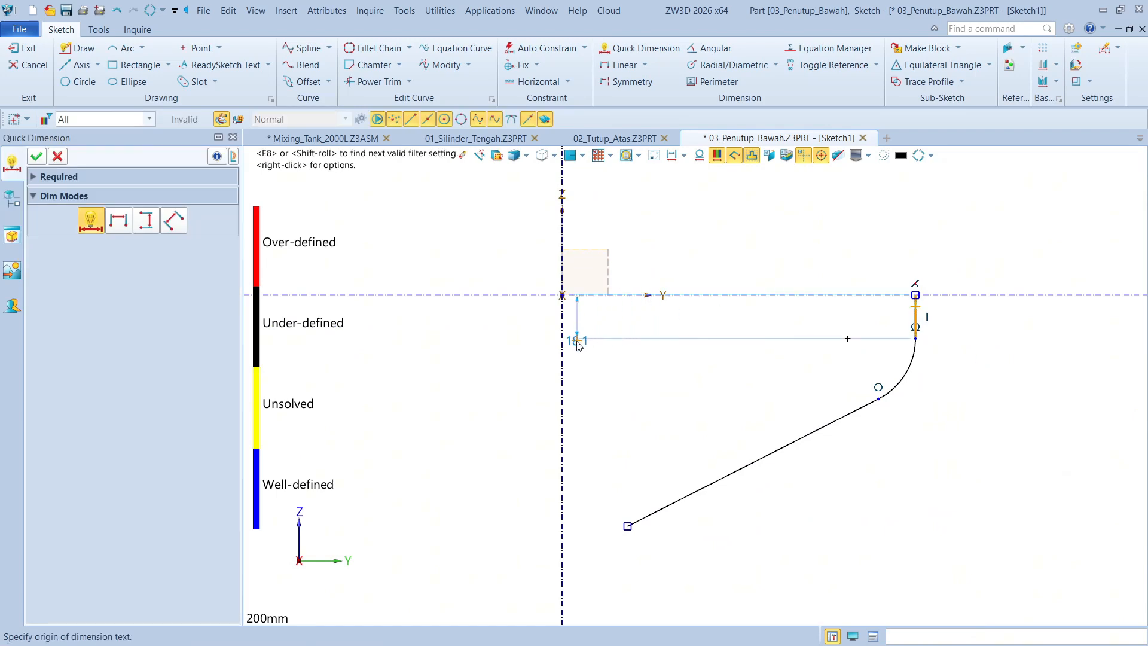
click(562, 342)
scroll(610, 353, down, 3)
click(551, 496)
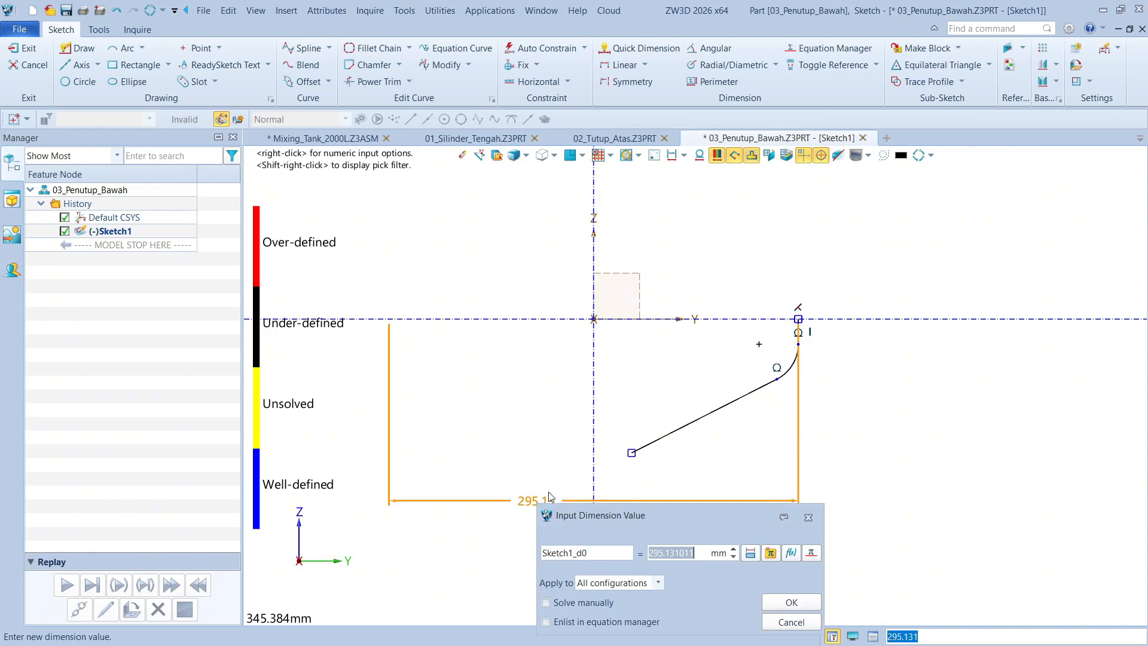
text(1550)
key(Return)
scroll(713, 425, down, 2)
scroll(814, 456, up, 2)
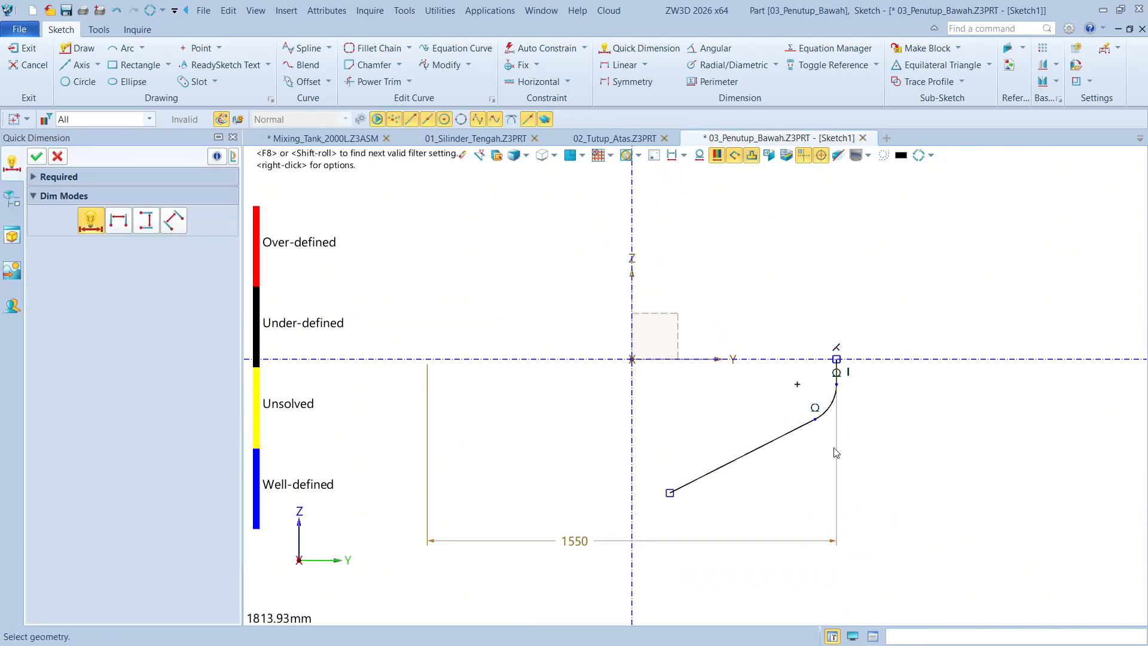
scroll(898, 428, up, 1)
key(Escape)
Dimension the short vertical line at the profile's upper end to 10 mm
scroll(942, 375, up, 2)
right_click(833, 336)
click(856, 350)
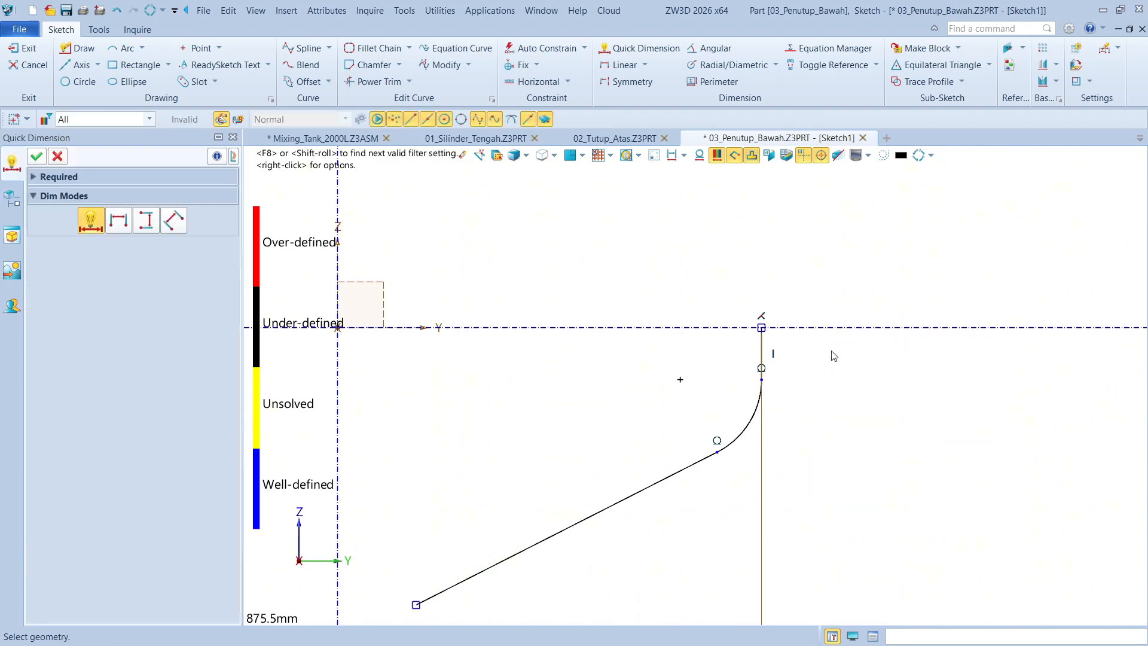
click(848, 365)
text(1)
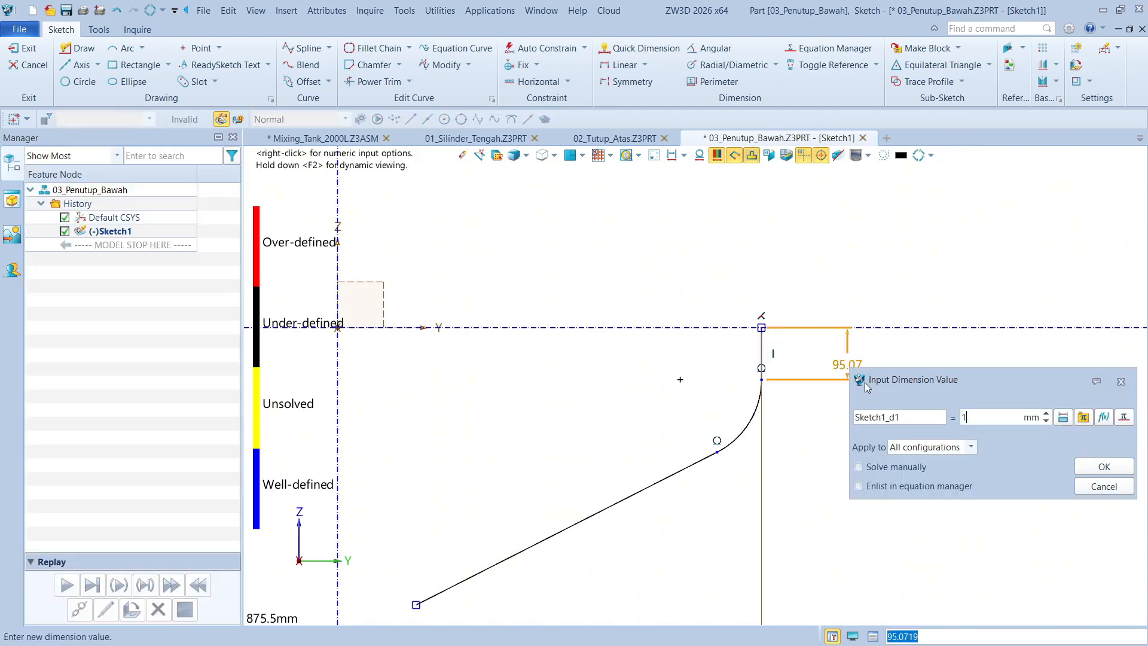
text(0)
key(Return)
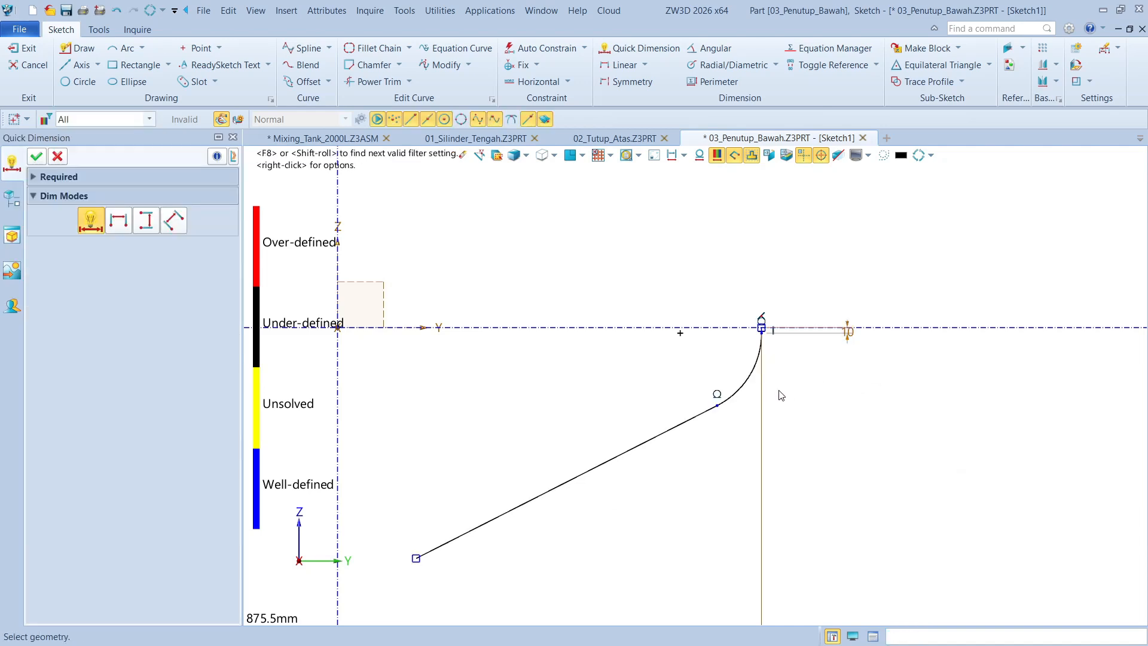
key(Escape)
right_click(871, 401)
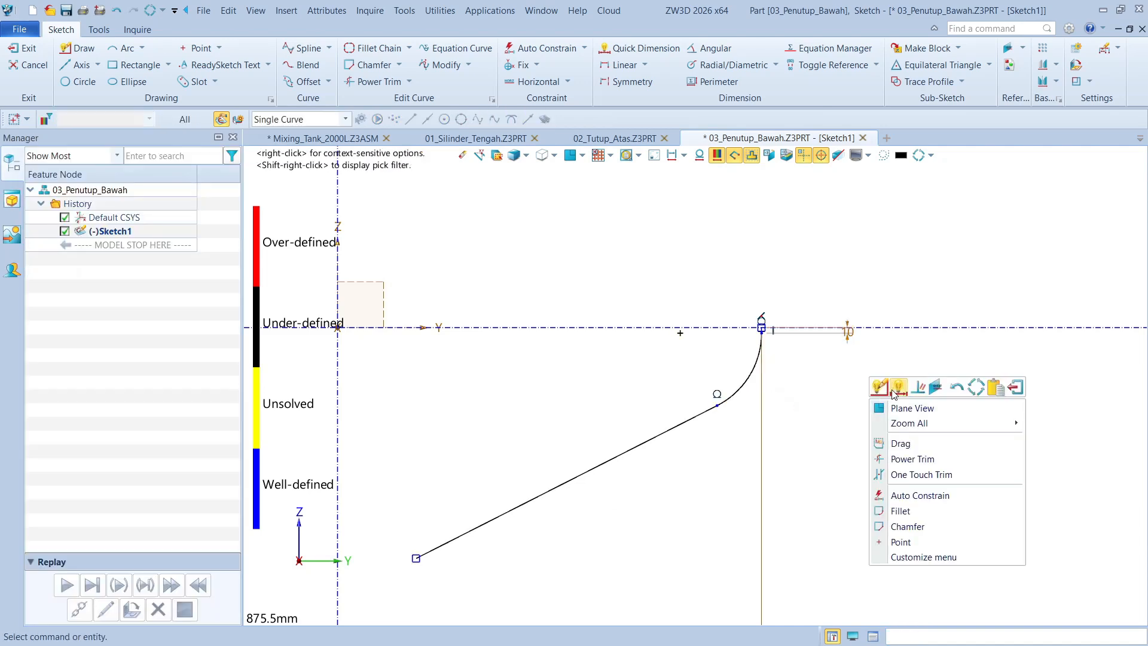
Dimension the radius of the profile's tangent arc as 100 mm
click(897, 392)
click(764, 383)
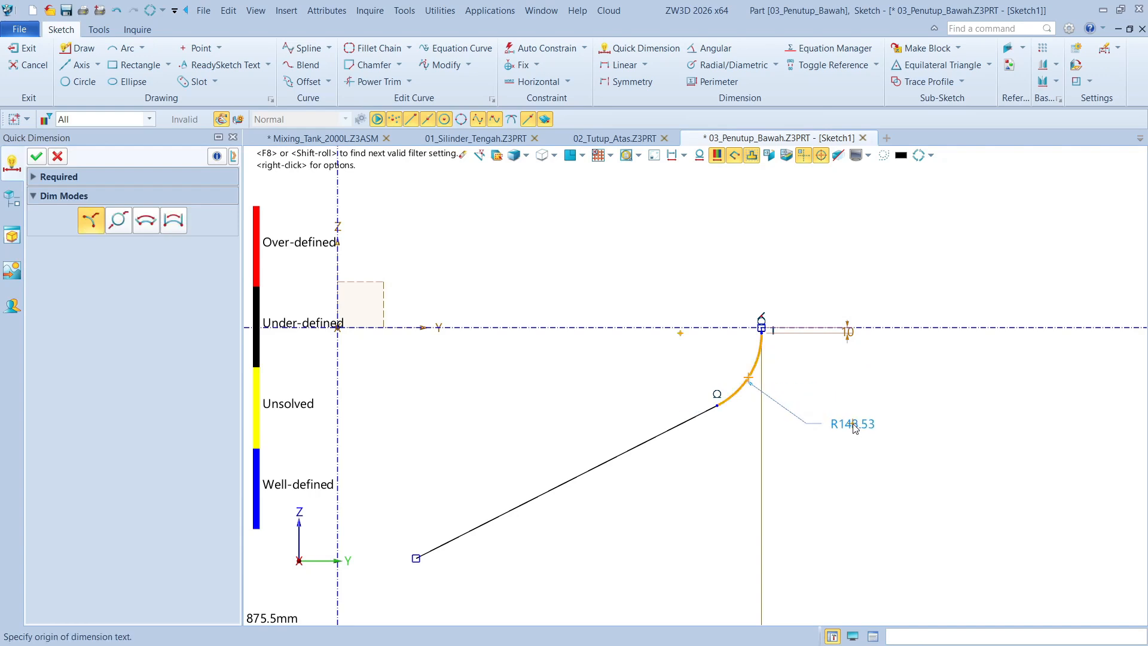
click(856, 428)
text(100)
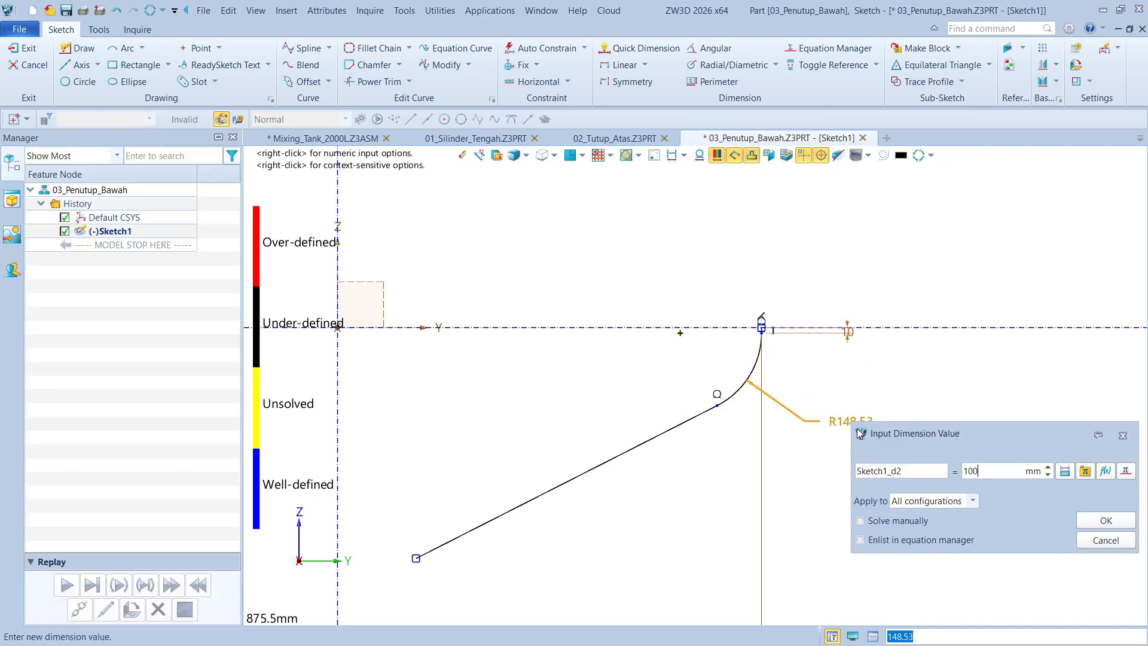
key(Return)
Dimension the angle between the sloping line and the horizontal Y axis as 30°
scroll(682, 410, down, 1)
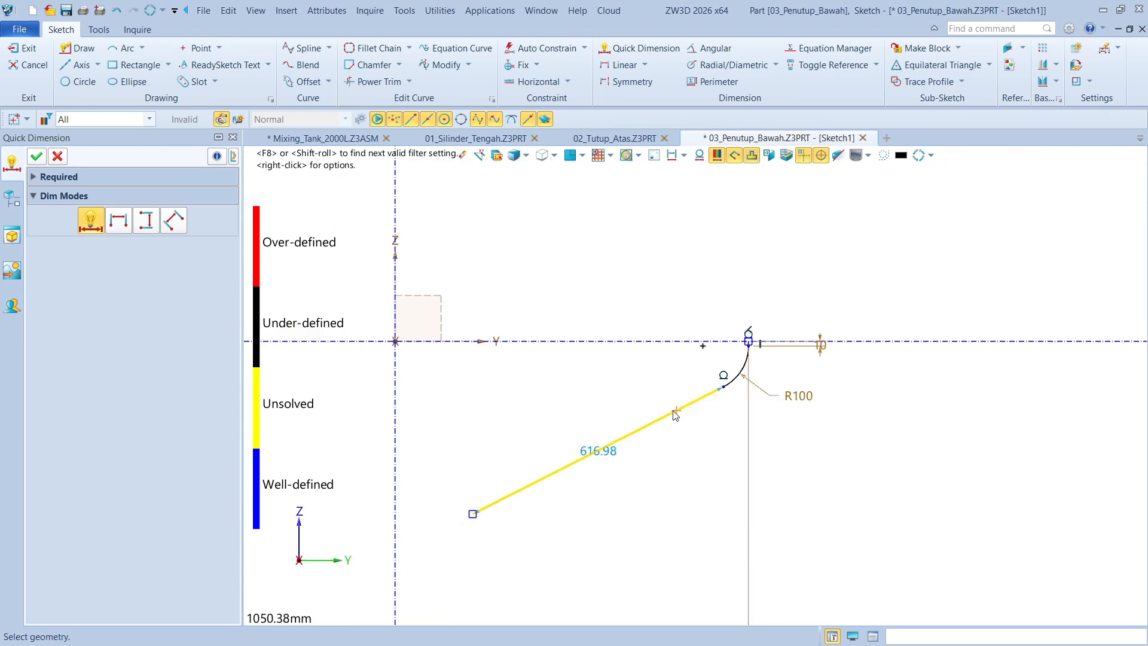
click(637, 430)
click(602, 343)
click(582, 401)
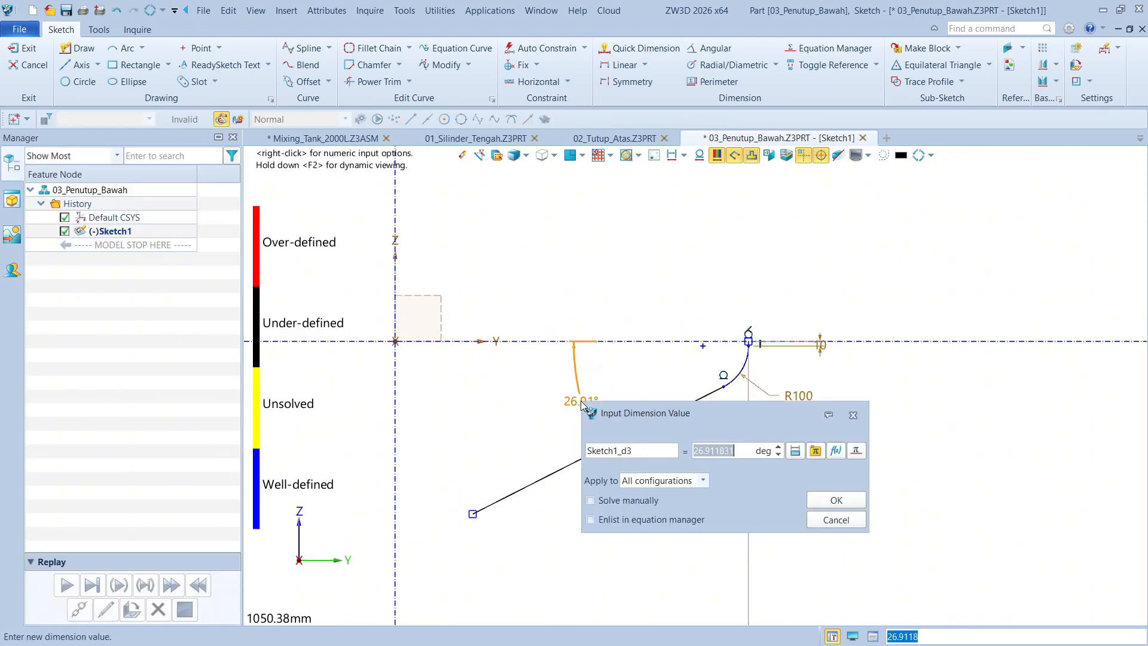
text(30)
key(Return)
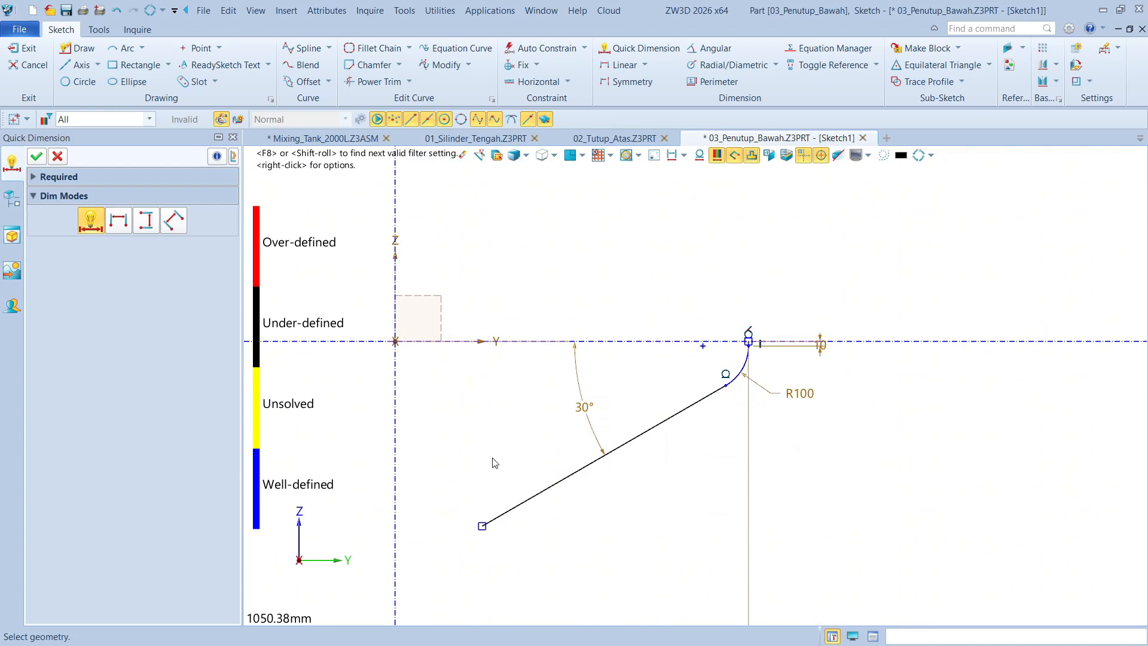
Dimension the sloping line's lower endpoint 60 mm horizontally from the Z axis and finish the sketch
middle_drag(492, 459, 709, 415)
click(698, 483)
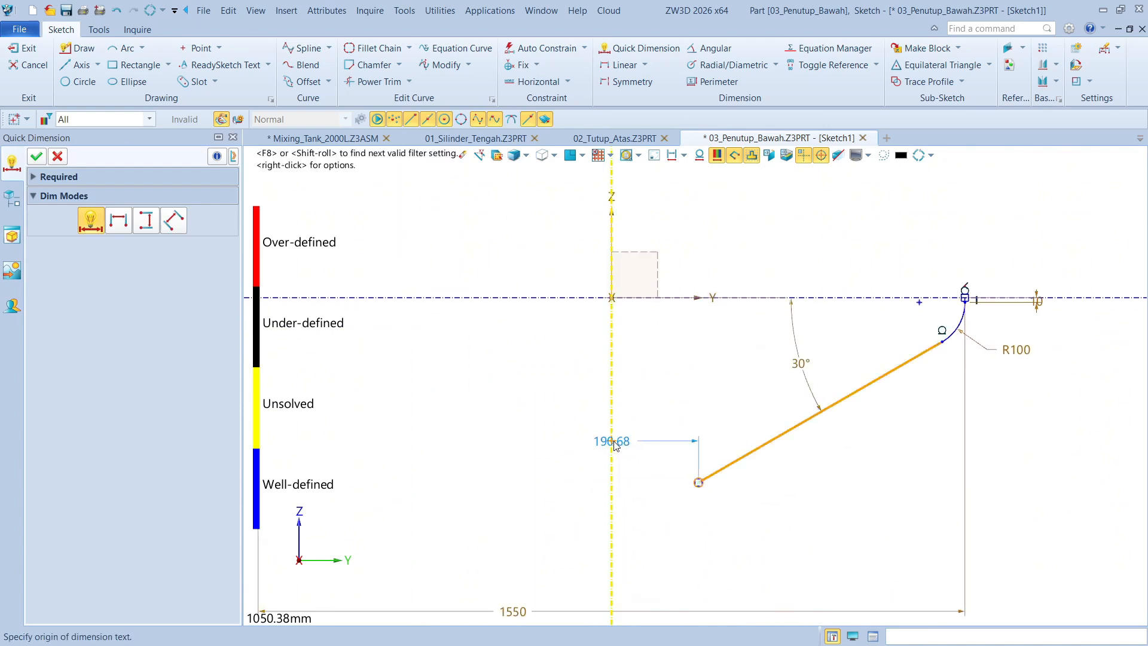
click(657, 528)
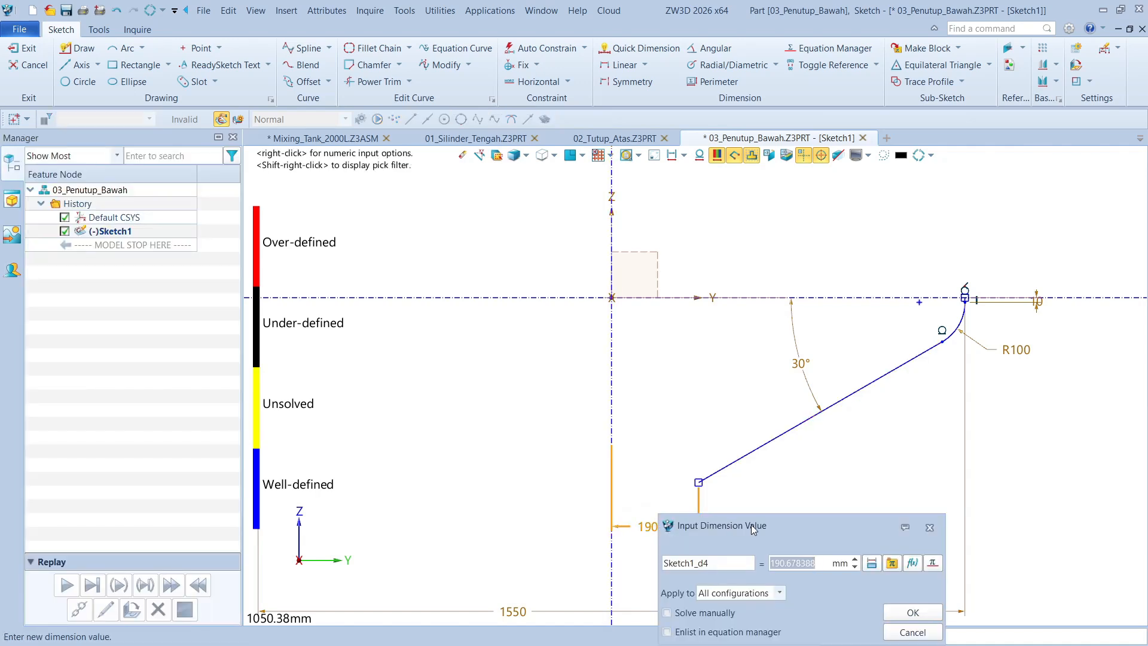
text(60)
key(Return)
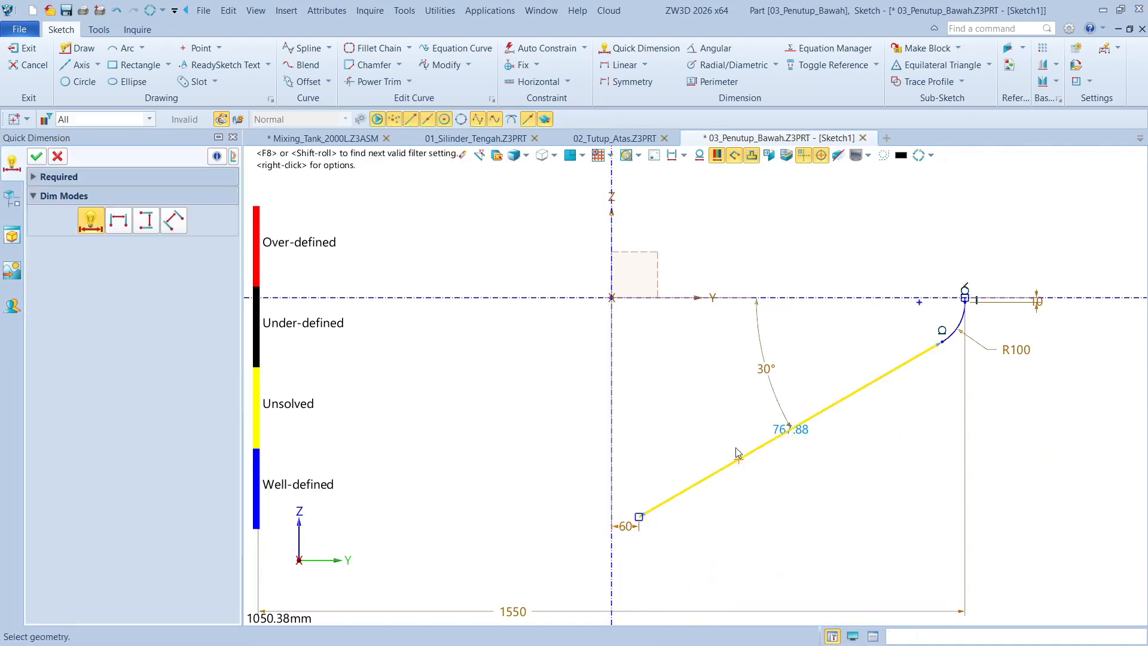
click(37, 156)
click(26, 48)
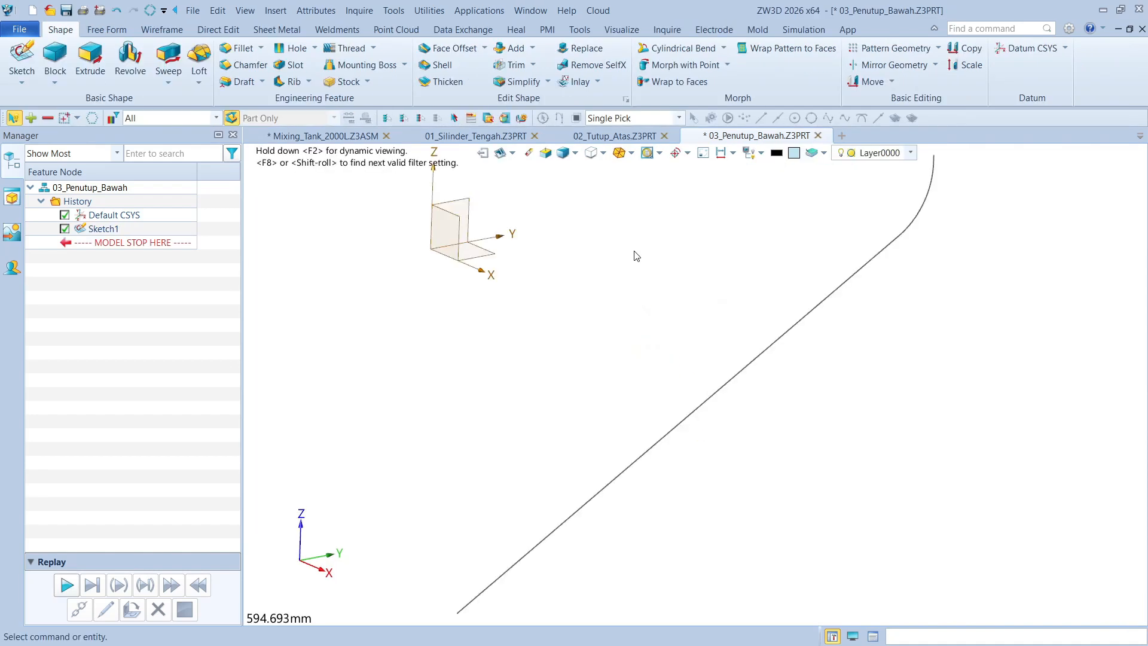
Set up a full 360° Revolve of the bottom cover's profile sketch about the Z axis
click(792, 238)
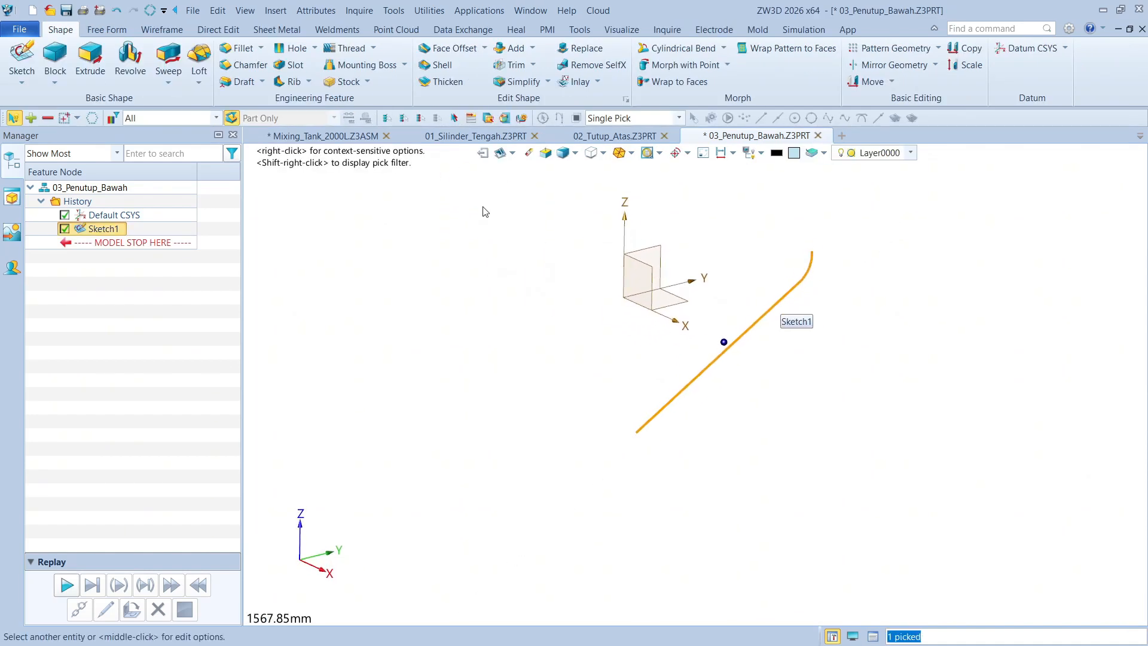
click(130, 58)
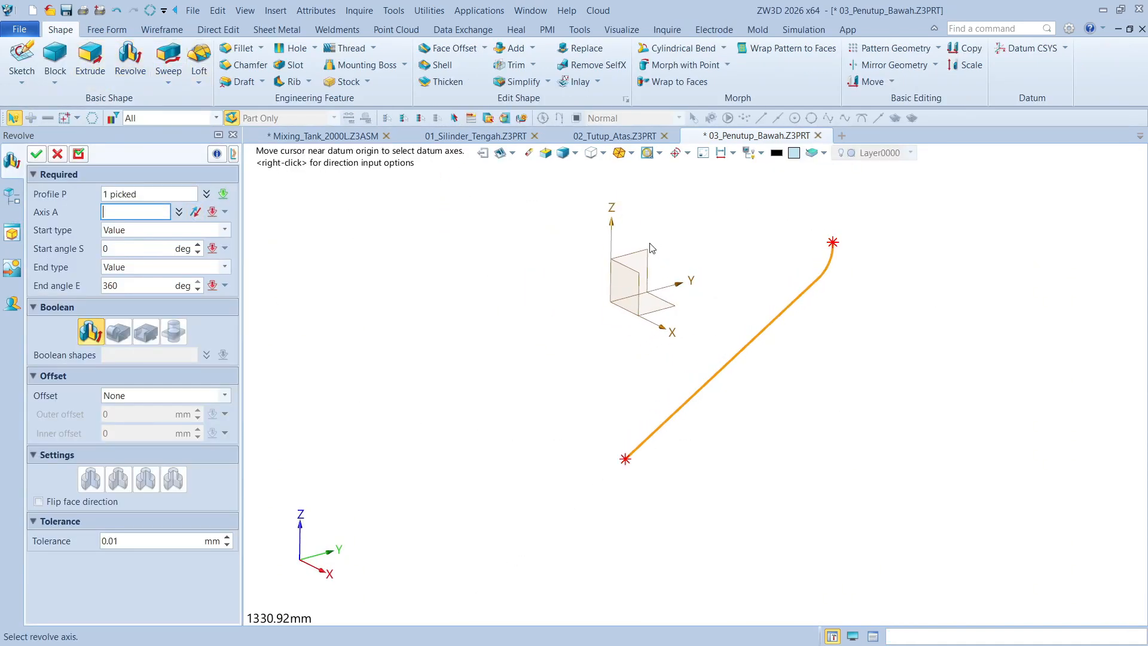
click(616, 235)
scroll(840, 254, up, 1)
right_drag(678, 219, 556, 269)
scroll(859, 334, up, 7)
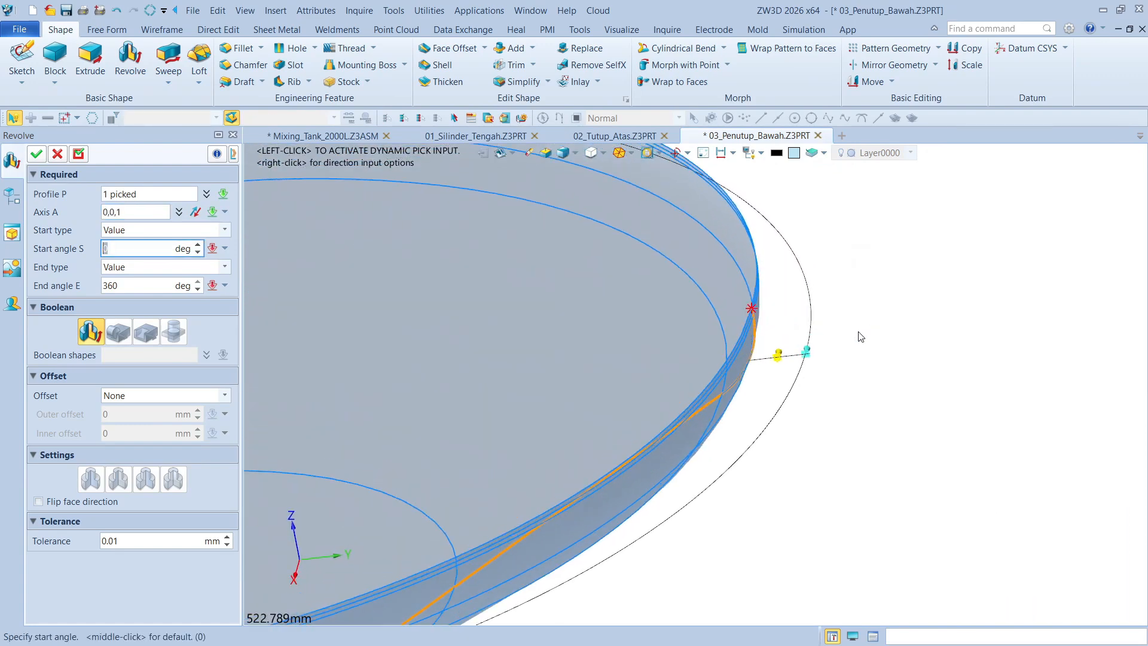
Give the revolve a Thicken offset with 0 mm outer and 6 mm inner offset and create the solid
click(223, 395)
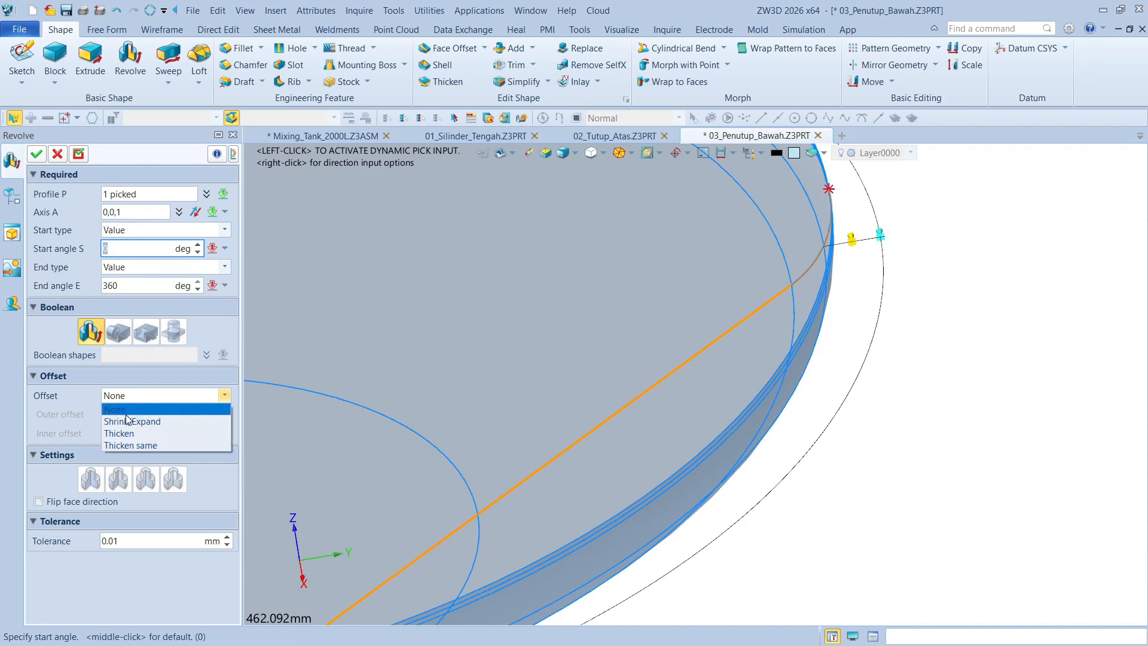
click(137, 433)
scroll(833, 348, up, 3)
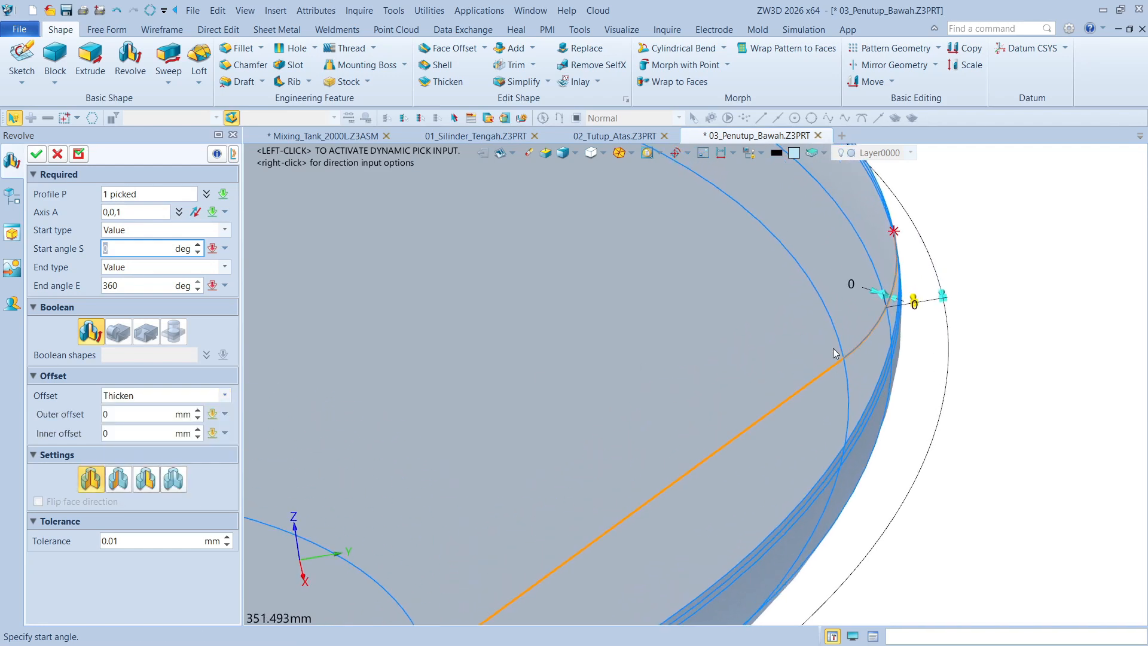
scroll(882, 340, up, 2)
scroll(883, 340, up, 1)
right_drag(883, 339, 893, 341)
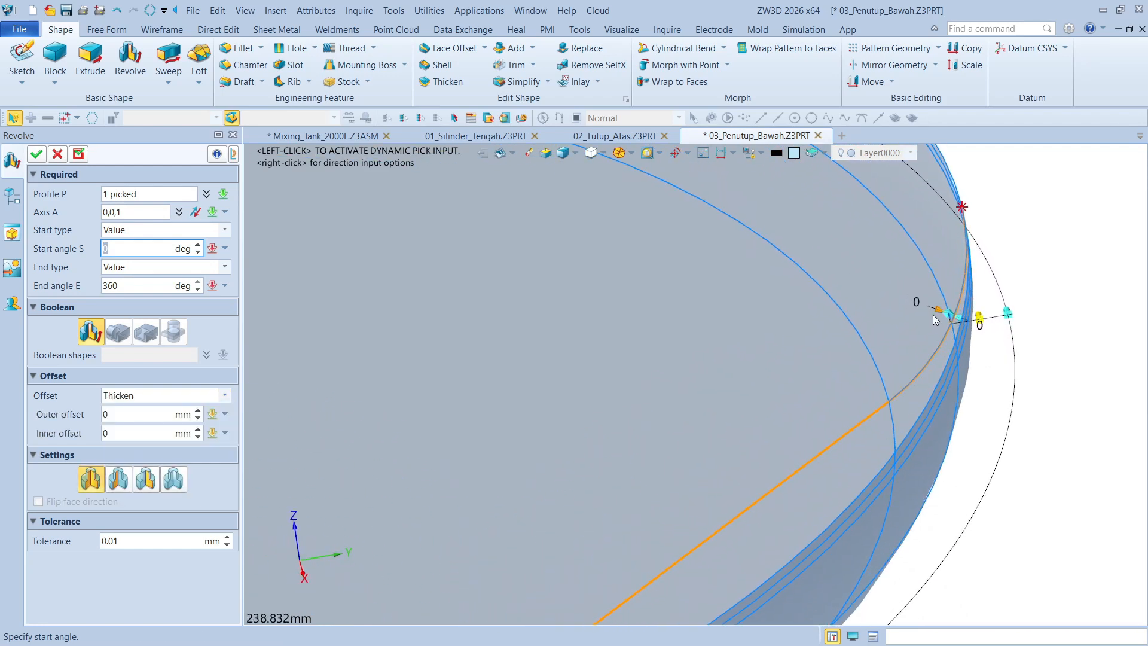
drag(932, 315, 916, 310)
click(898, 296)
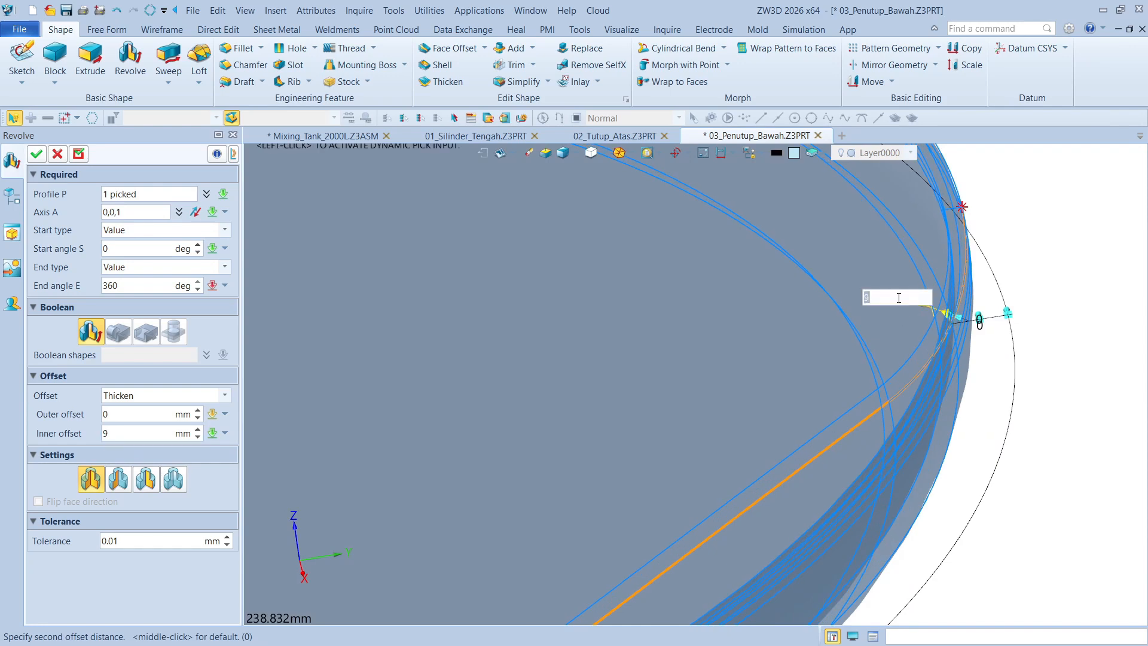
key(Return)
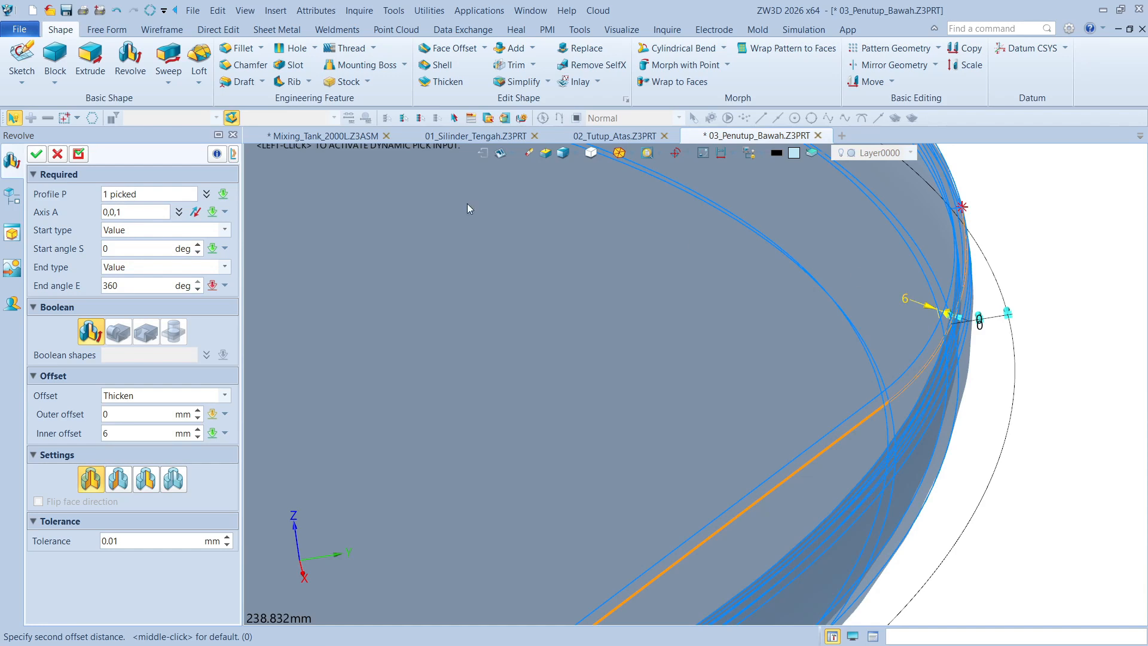
click(36, 153)
scroll(1044, 260, down, 8)
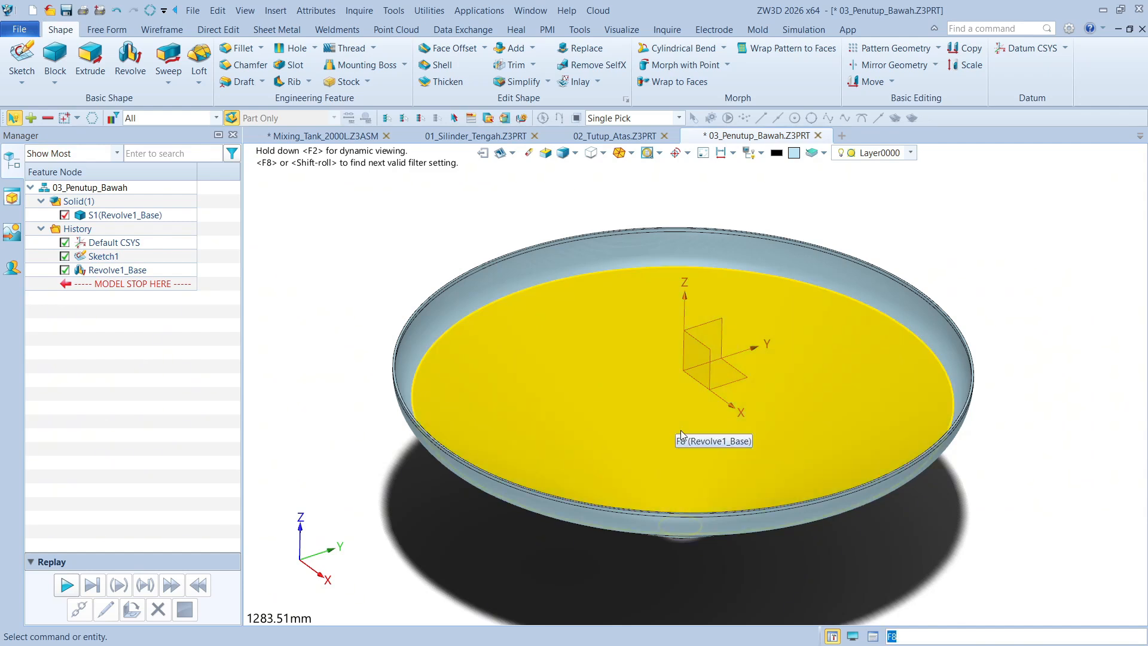
middle_drag(670, 427, 645, 379)
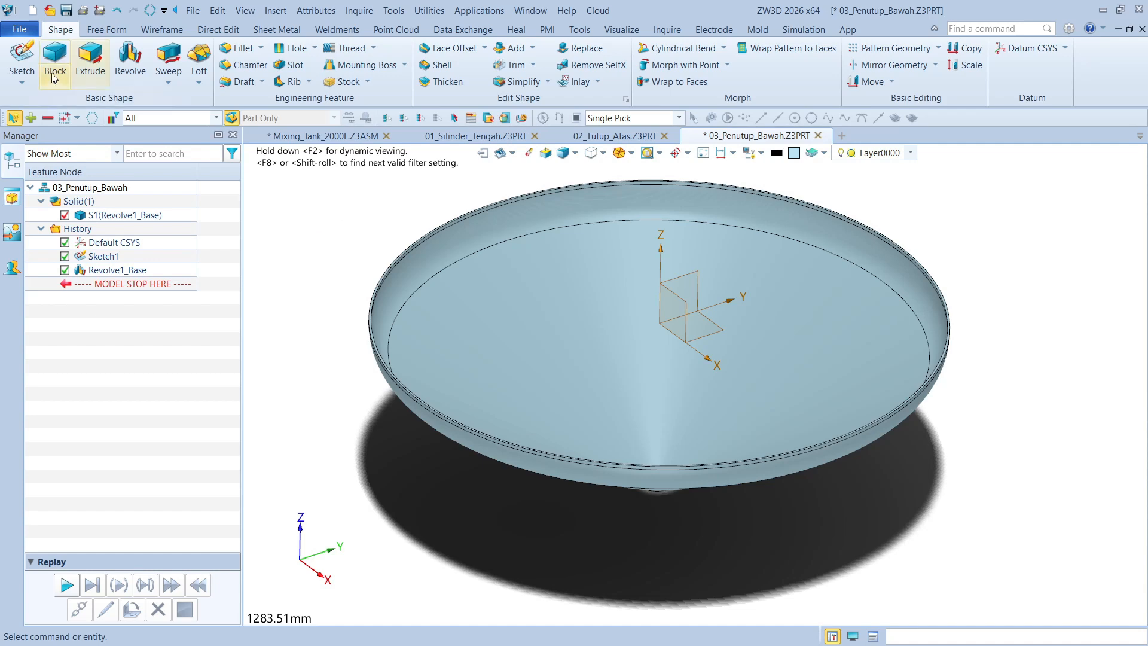
Start a new sketch on the default YZ plane of the bottom cover part
click(24, 58)
click(695, 271)
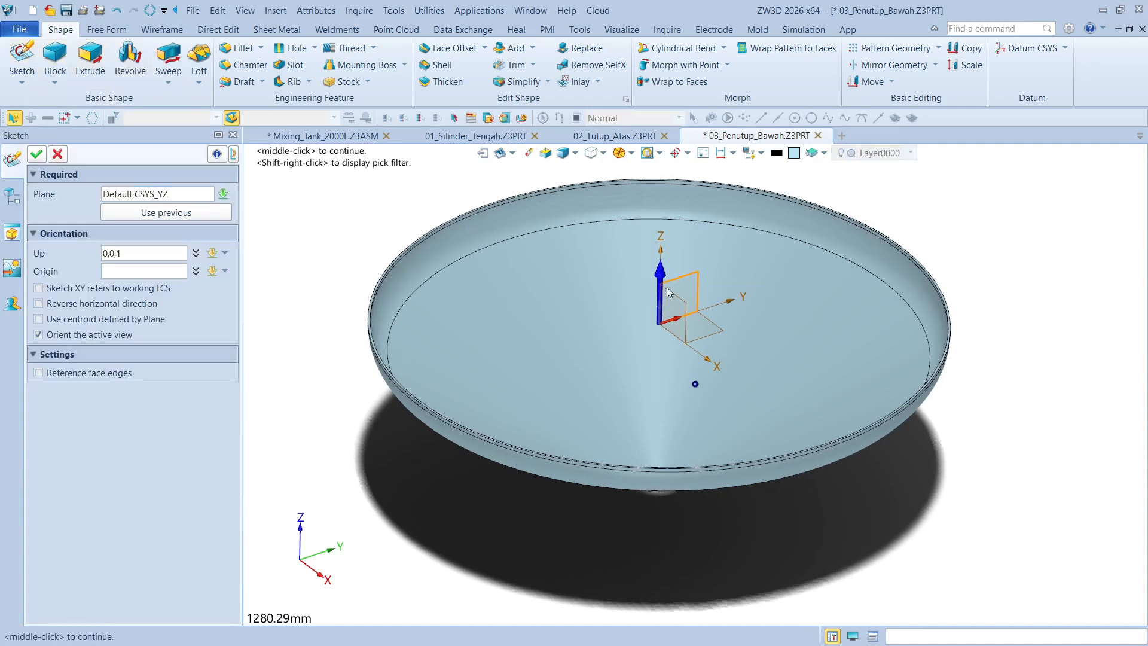
click(36, 154)
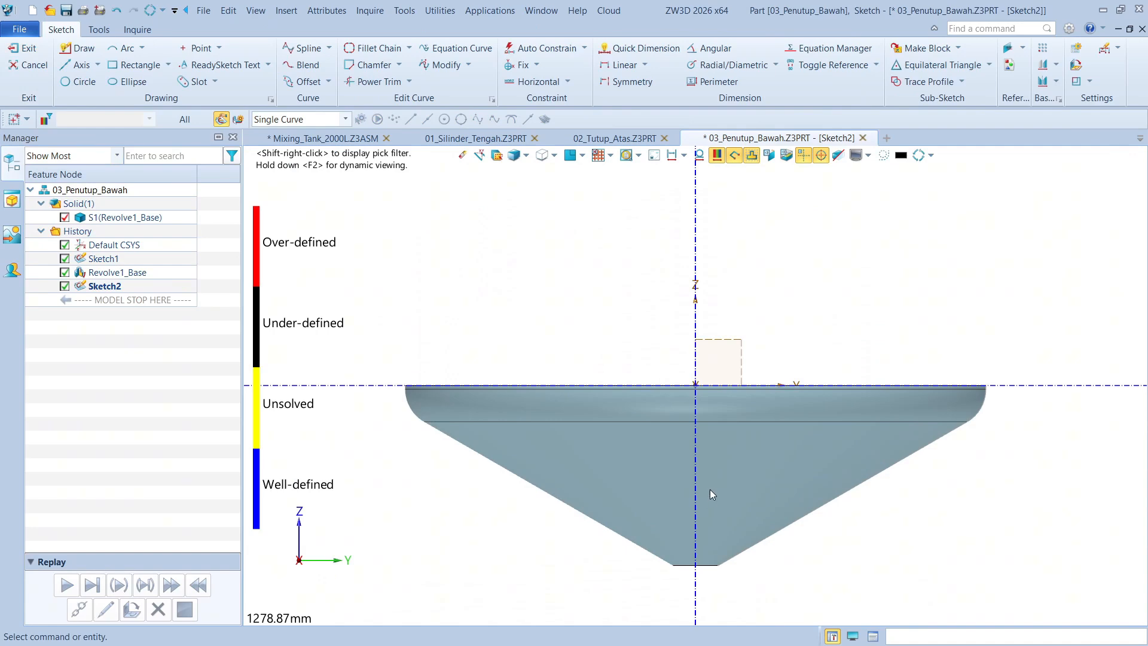
Create intersection reference points in the sketch from the inner edge of the cone's bottom opening, as construction geometry
scroll(710, 486, down, 4)
scroll(712, 463, up, 8)
scroll(755, 179, up, 4)
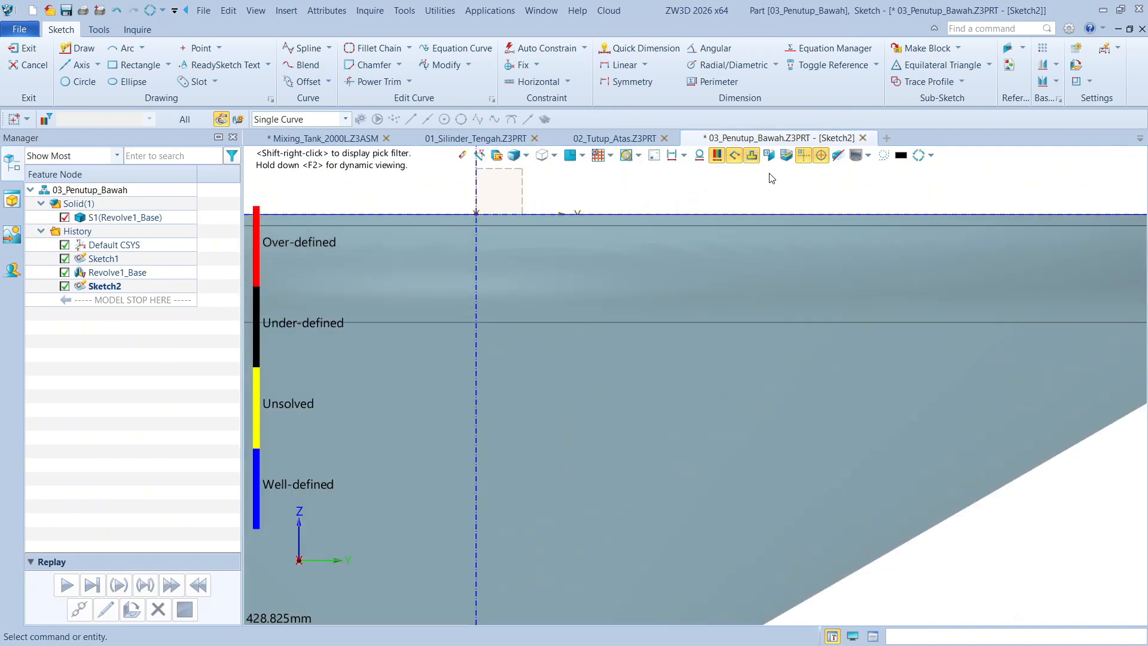
scroll(772, 239, down, 4)
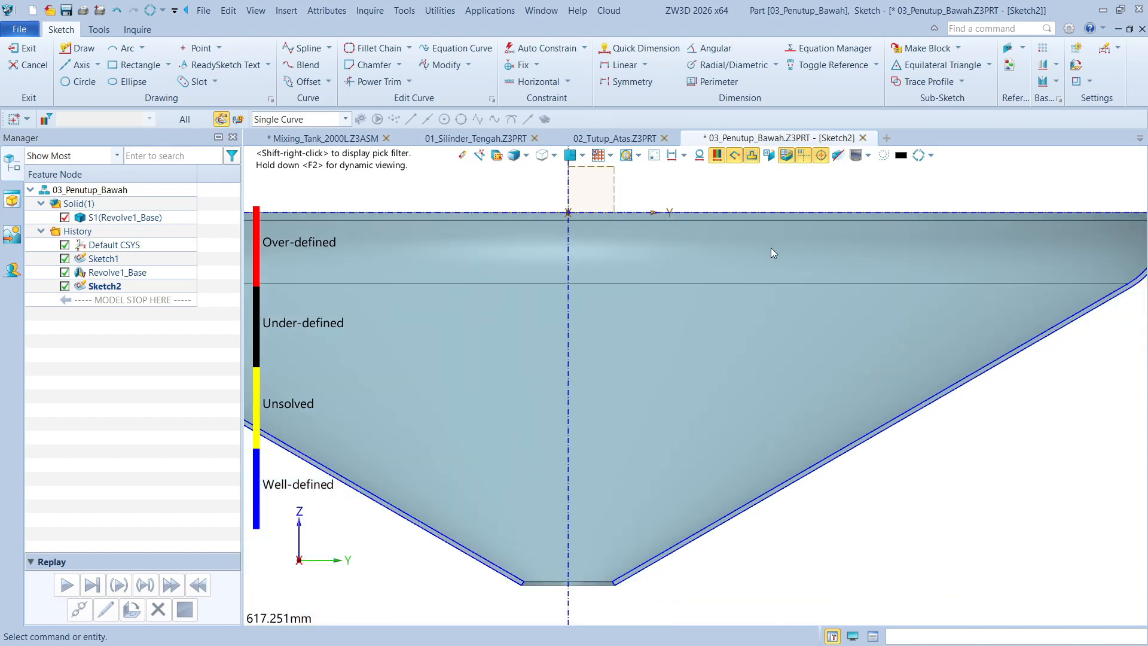
scroll(658, 455, up, 14)
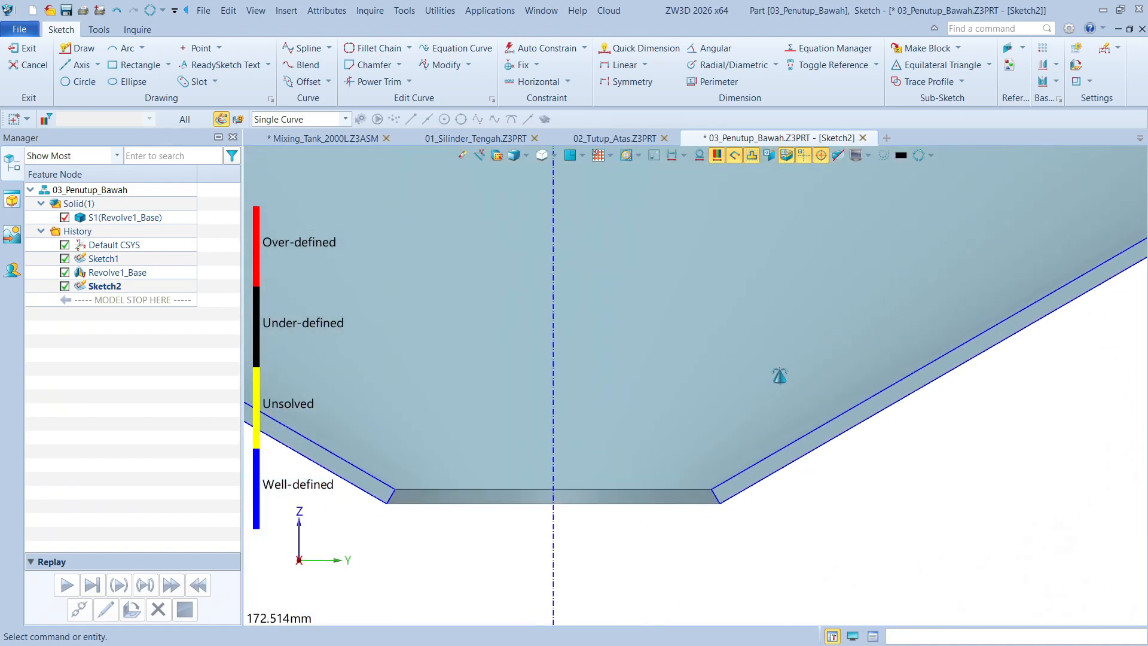
click(1008, 49)
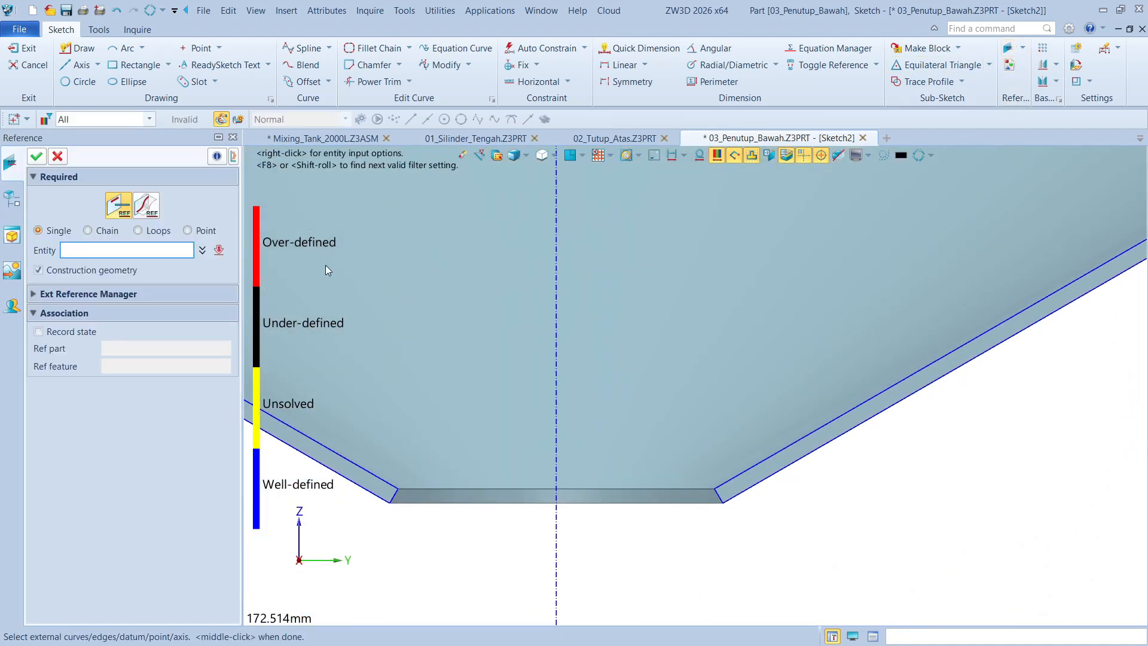
click(146, 217)
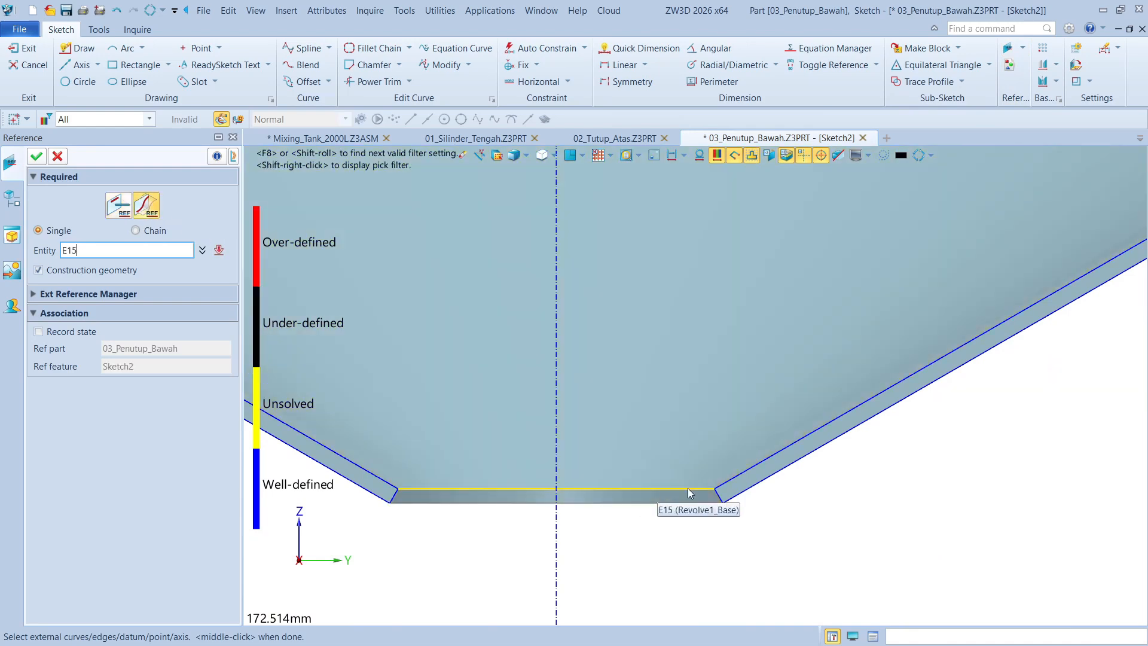
click(689, 493)
scroll(697, 485, down, 2)
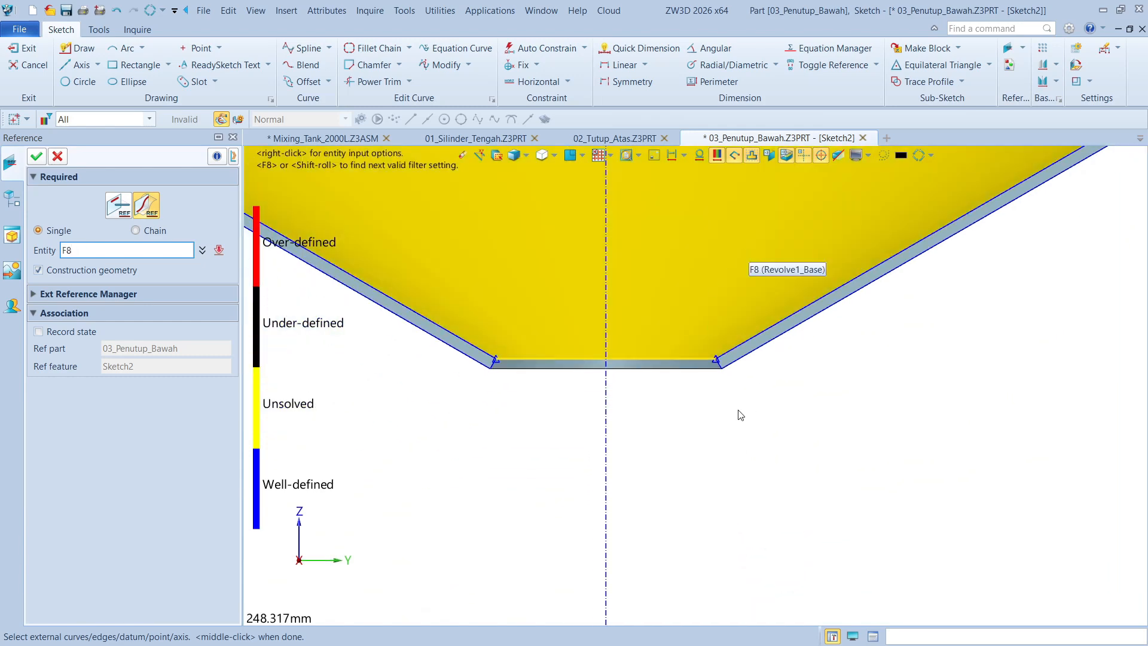
scroll(765, 353, up, 2)
click(58, 158)
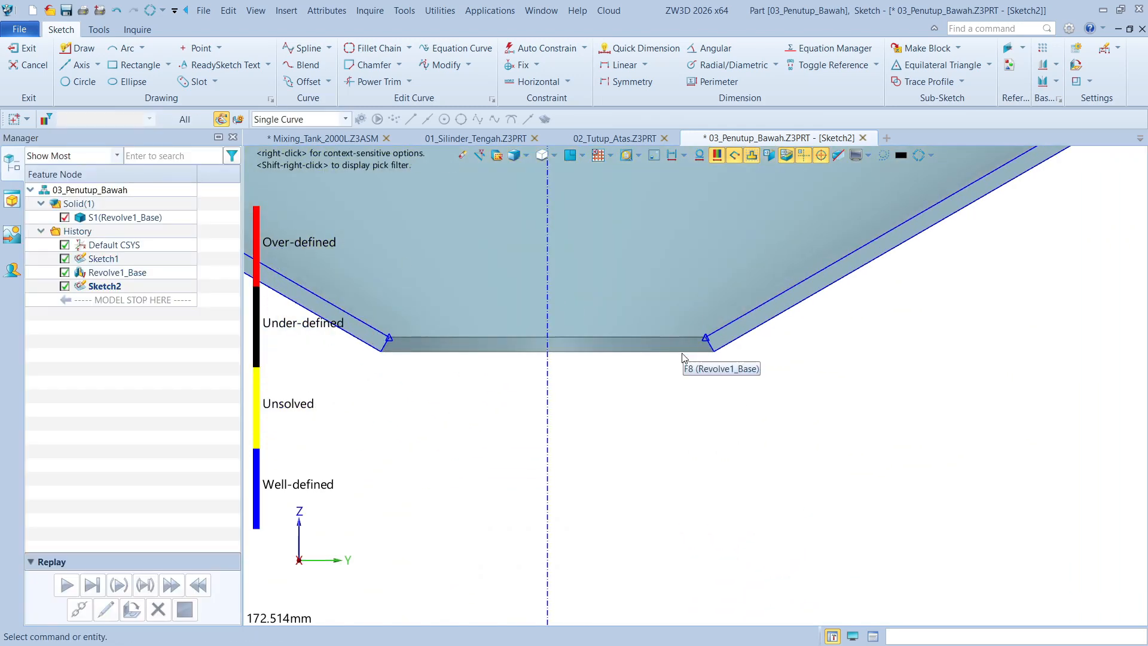
Hide the cover's solid body and its section outline in the sketch view, leaving the reference points
middle_drag(682, 276, 683, 338)
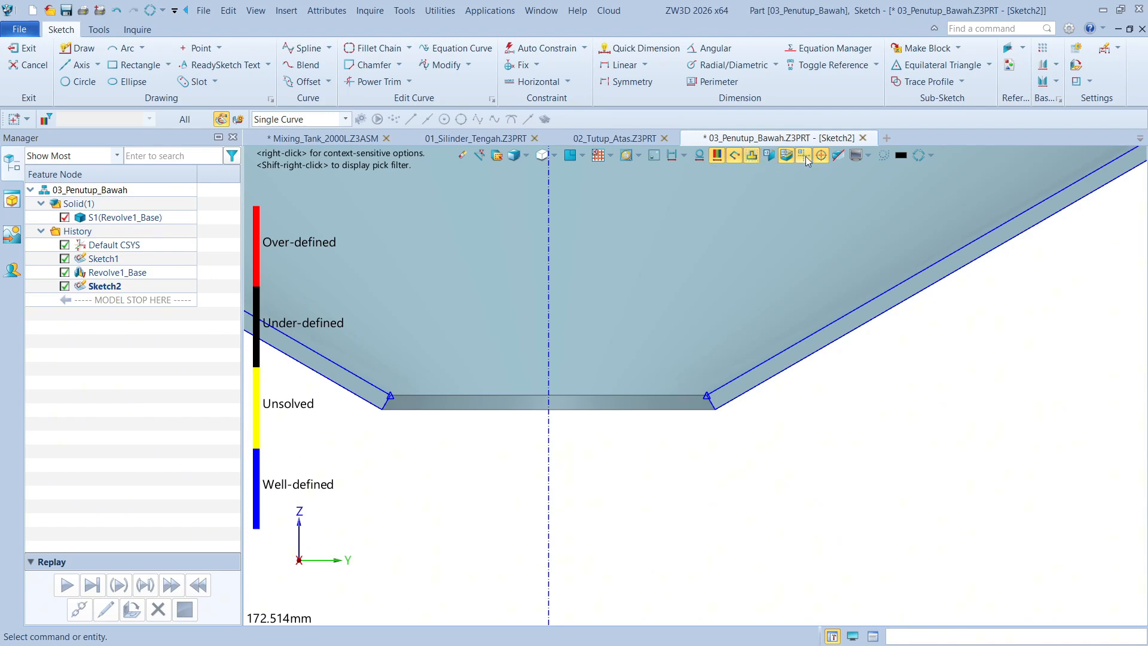
click(657, 158)
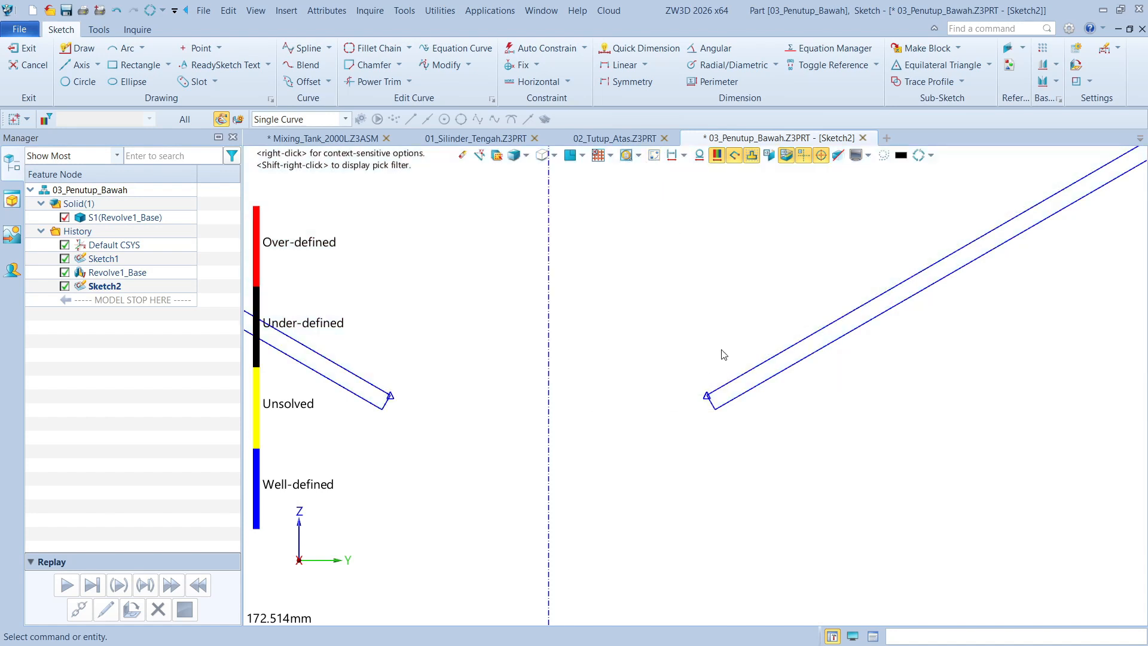
click(786, 156)
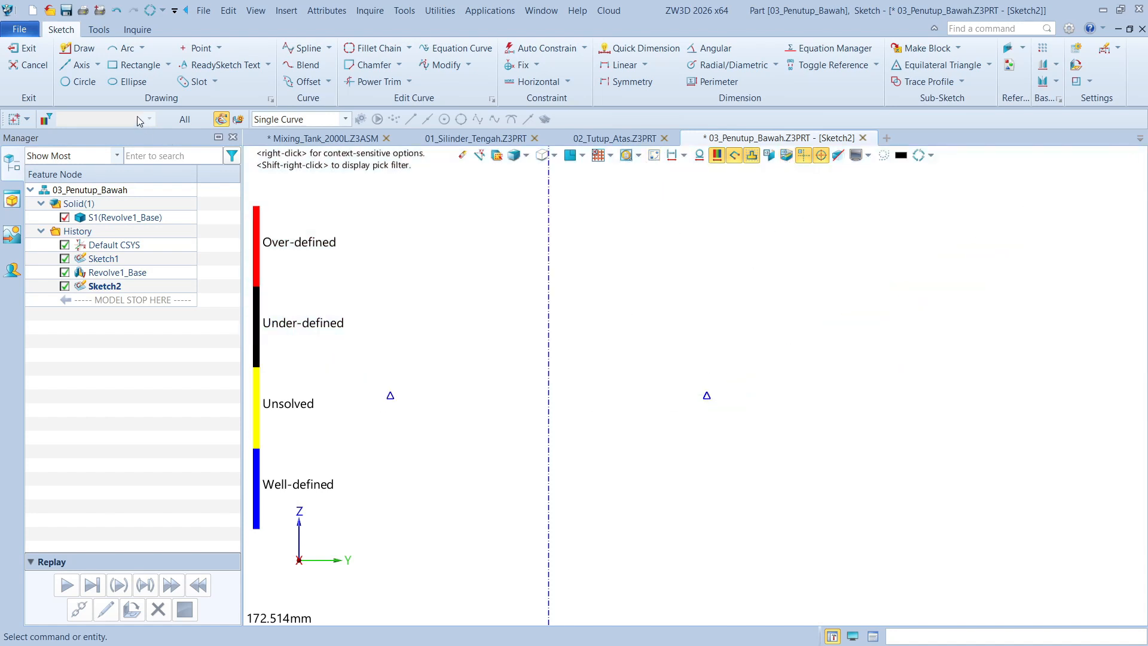
Draw a vertical line about 50 mm long downward from the reference point on the positive Y side
click(78, 48)
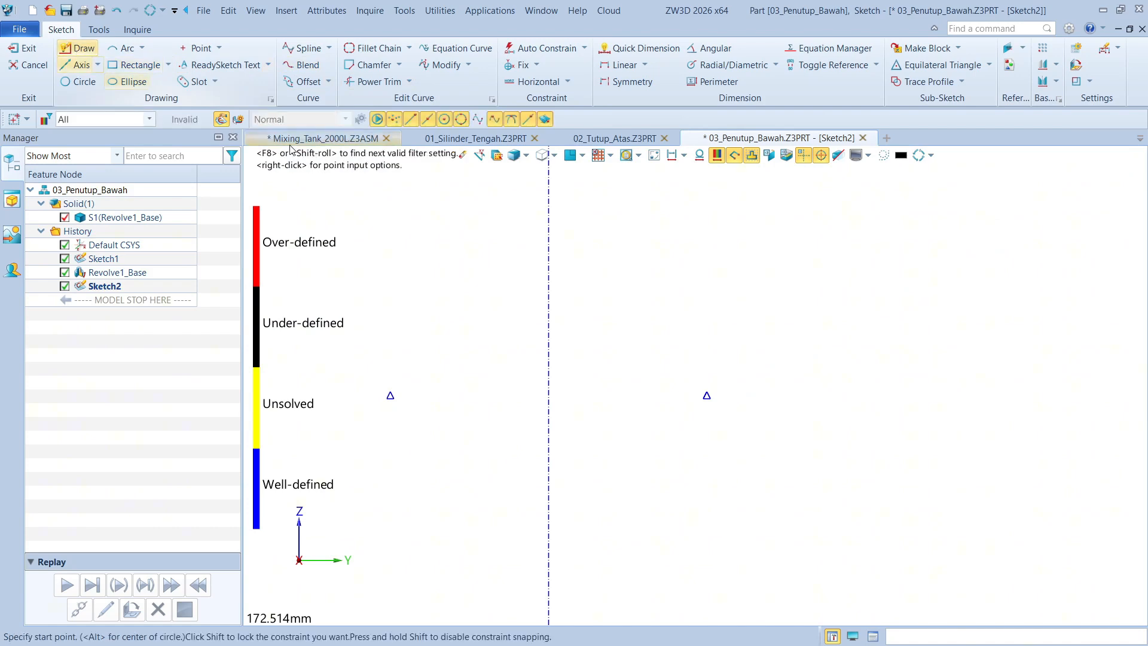
click(707, 395)
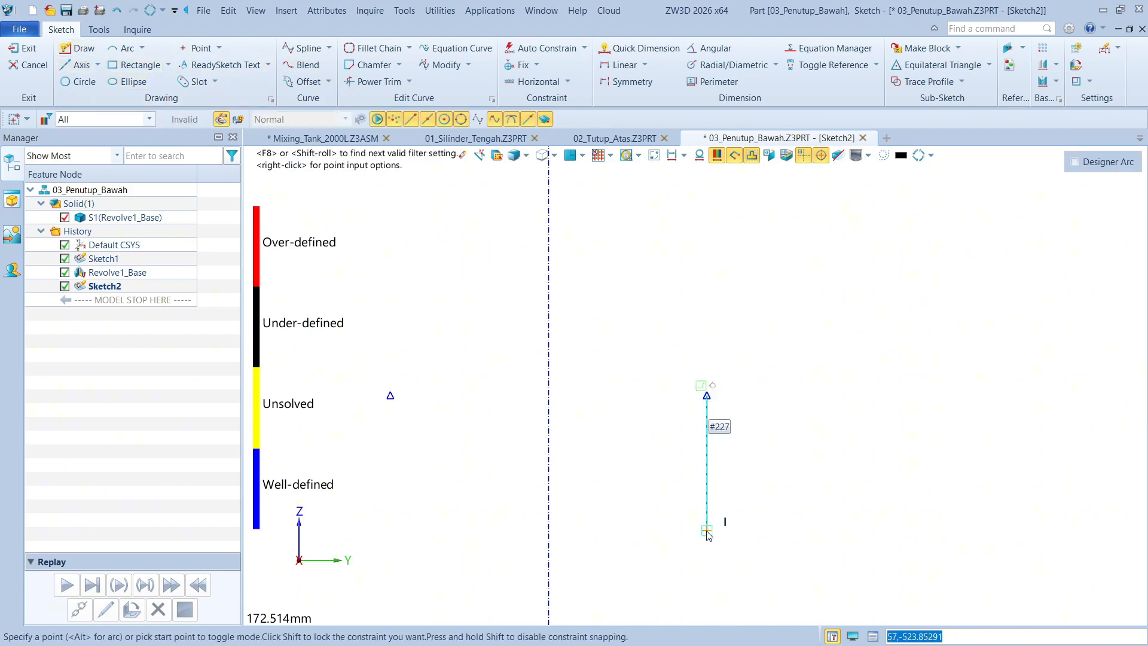
click(707, 532)
middle_click(822, 527)
Dimension the vertical line's length as 30 mm and finish the sketch
right_click(824, 526)
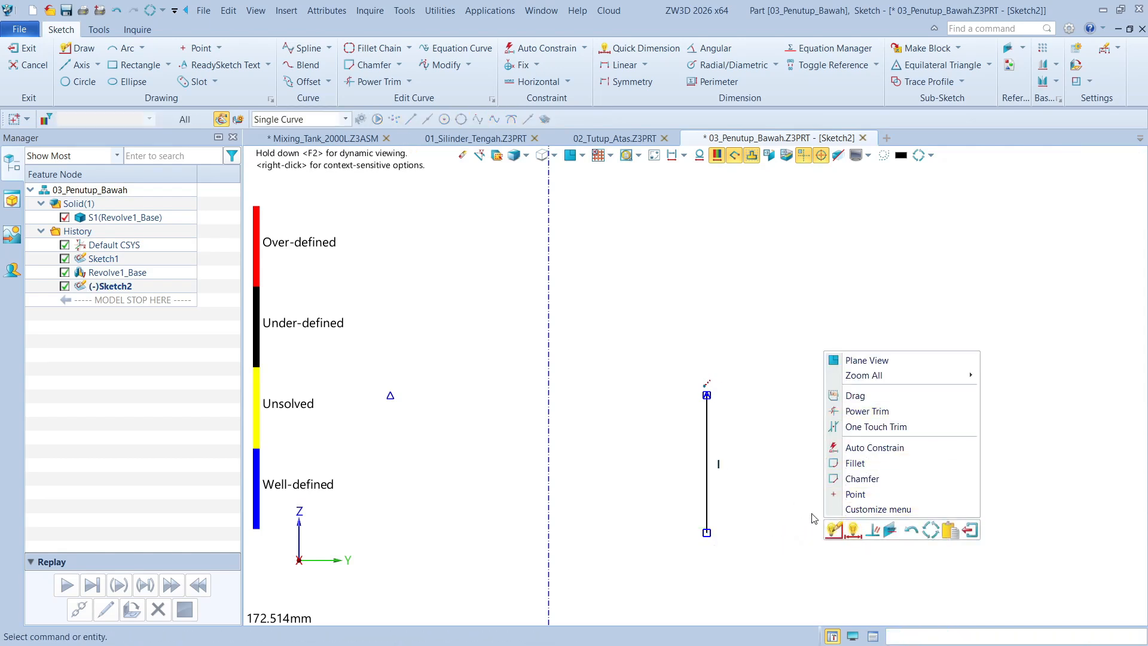
click(854, 531)
click(706, 463)
click(819, 474)
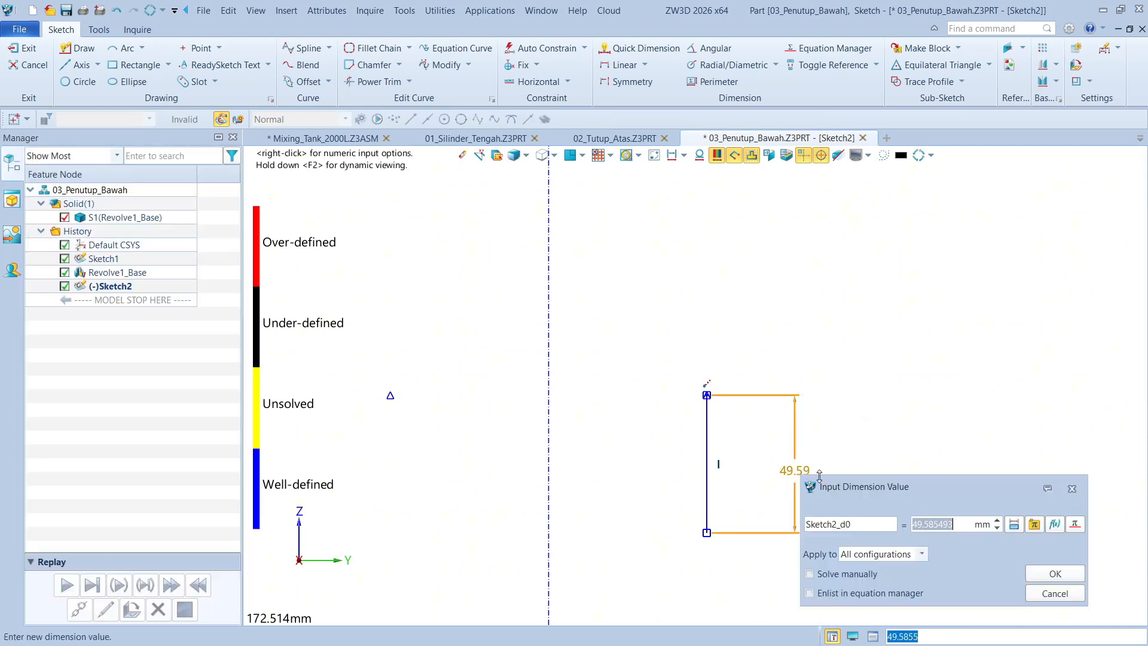
text(30)
key(Return)
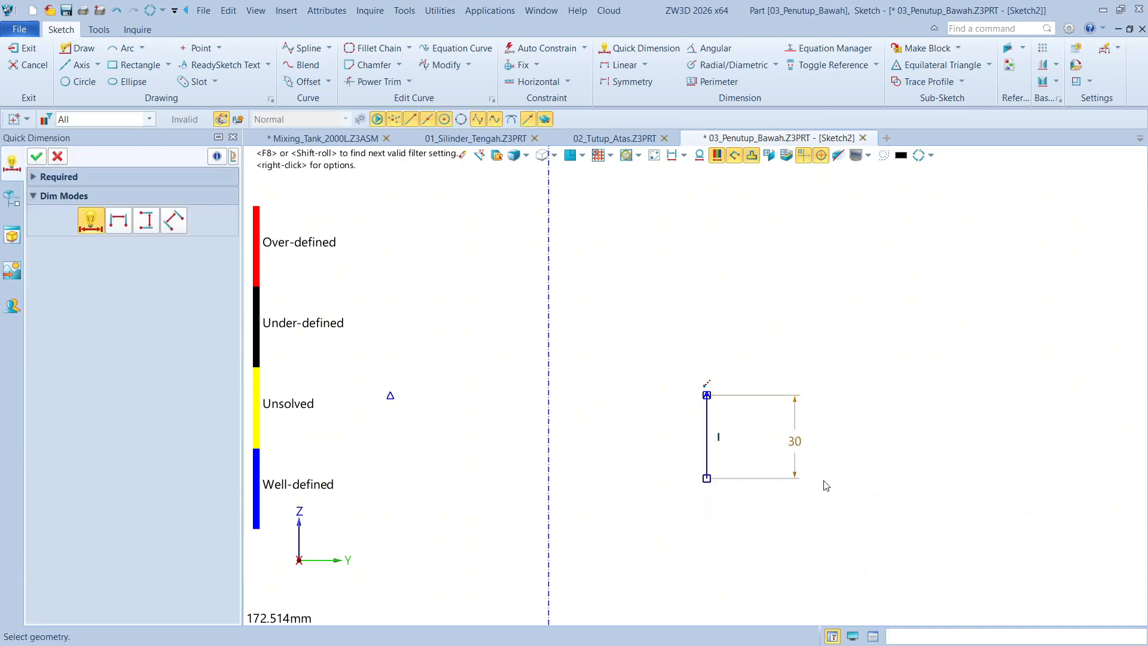
click(37, 157)
click(27, 55)
Set up a full 360° Revolve of the vertical line sketch about the Z axis for the outlet ring
scroll(772, 478, down, 1)
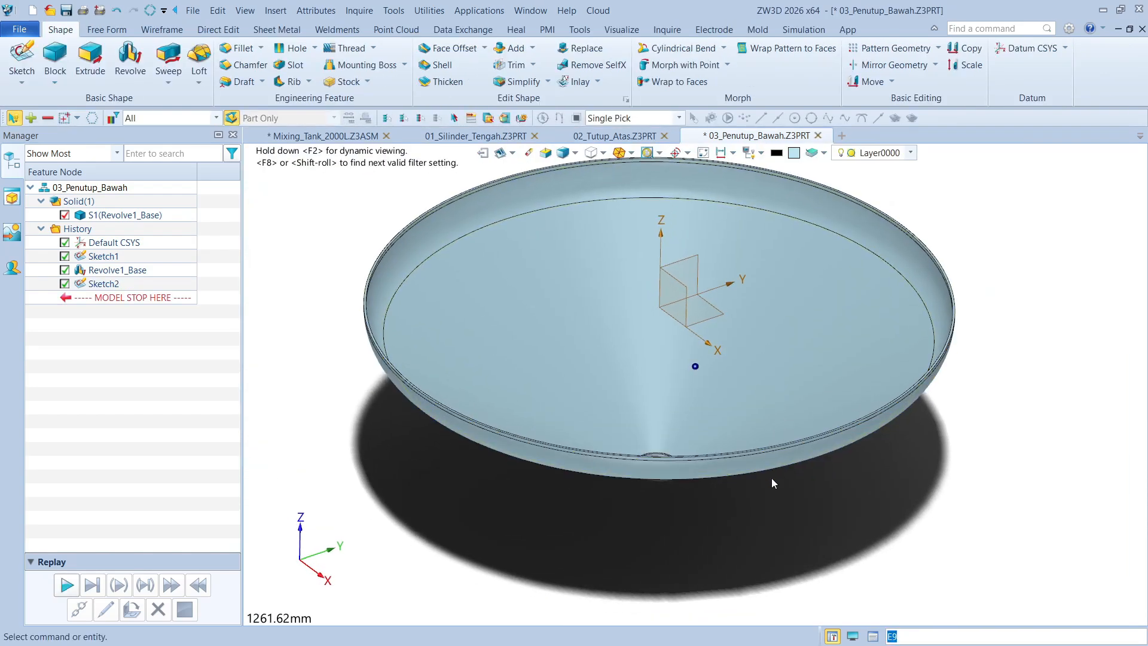
scroll(718, 502, up, 5)
click(112, 281)
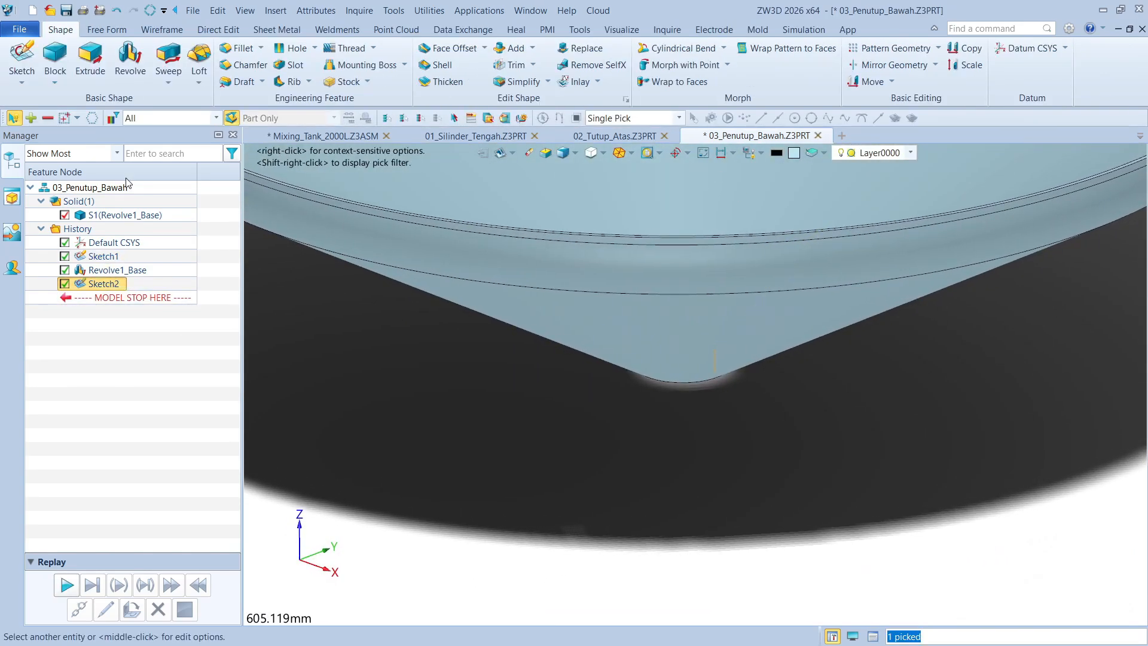
click(130, 59)
scroll(622, 393, down, 5)
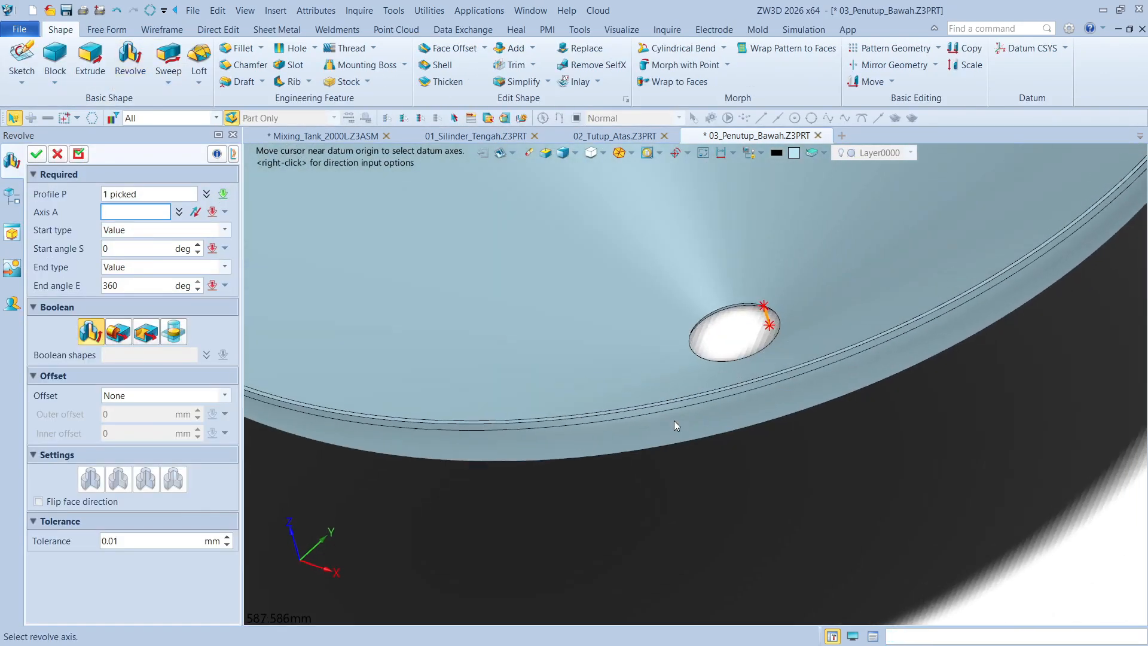
click(653, 345)
click(653, 346)
scroll(653, 389, up, 8)
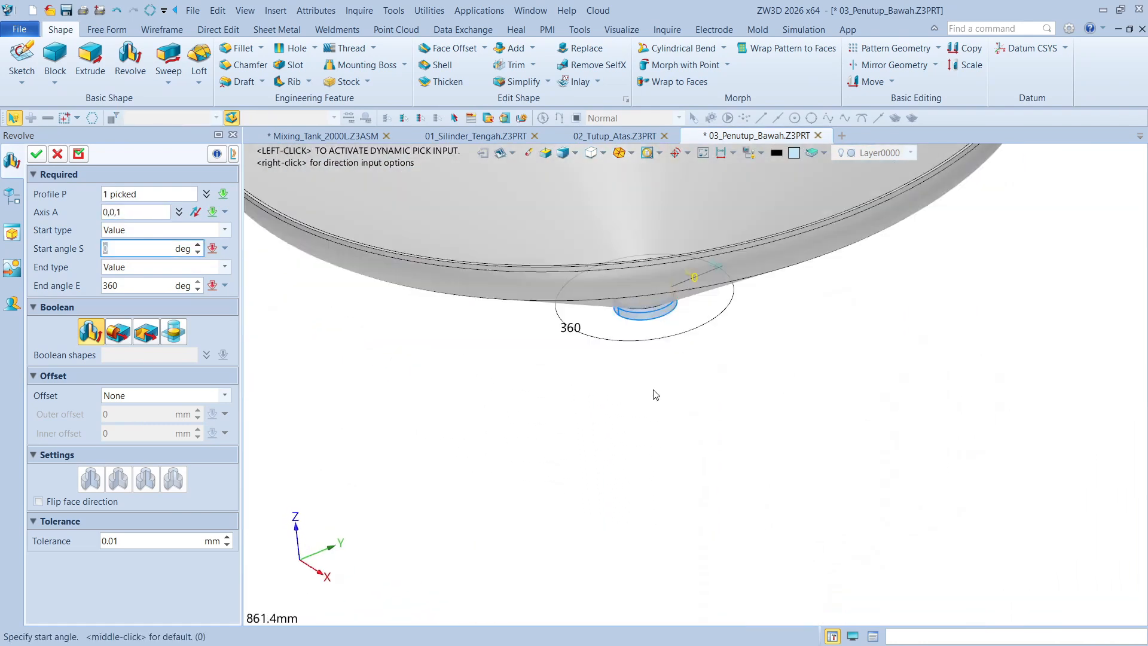
scroll(715, 409, down, 4)
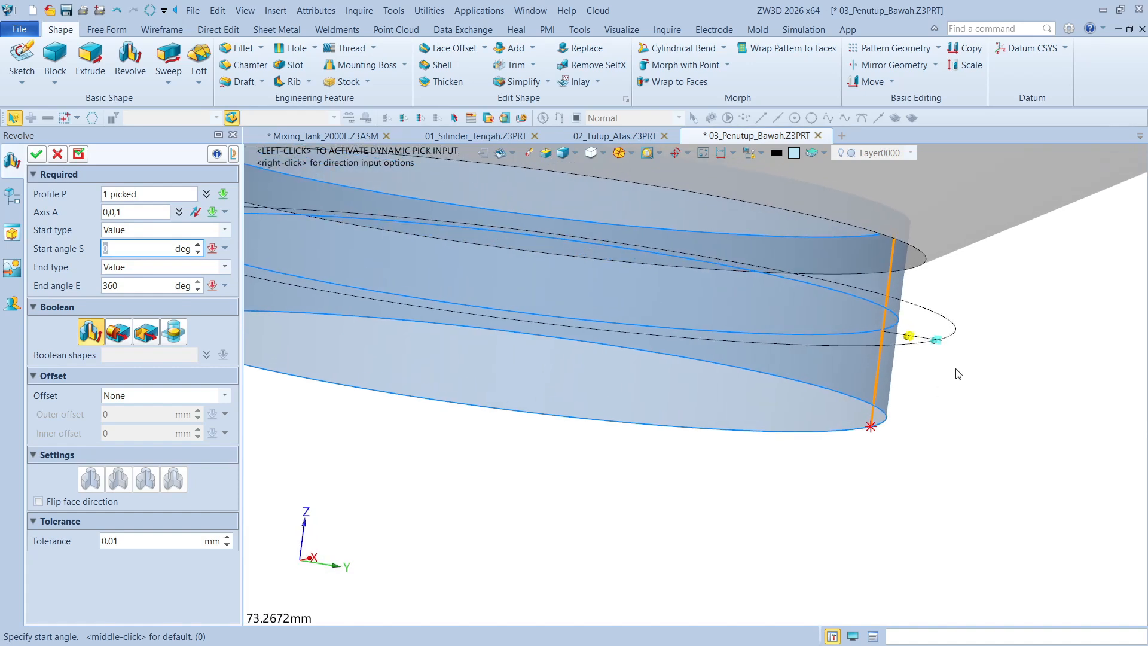
Give the outlet revolve a Thicken offset with 6 mm outer and 0 mm inner offset and create the solid
click(120, 395)
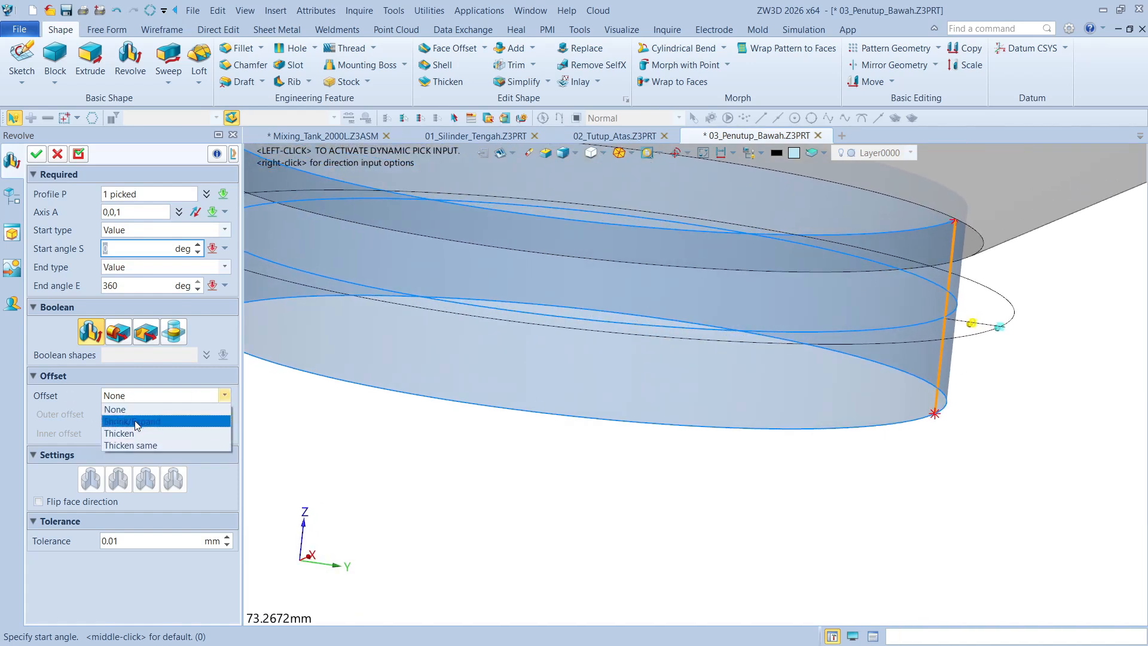
click(156, 426)
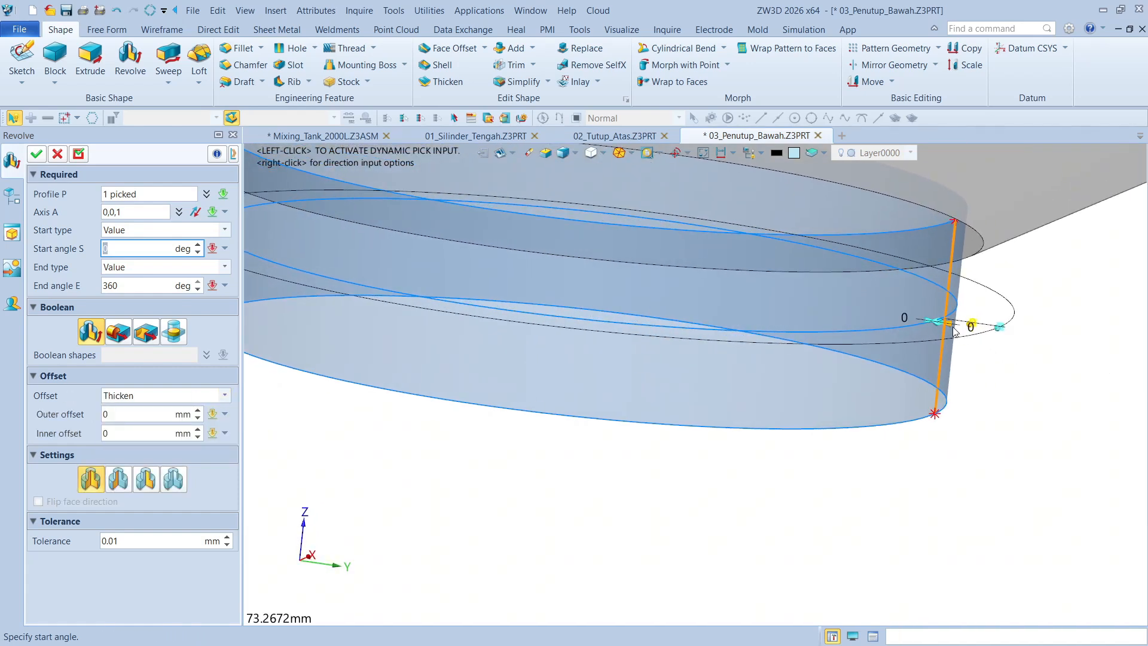
drag(953, 327, 991, 332)
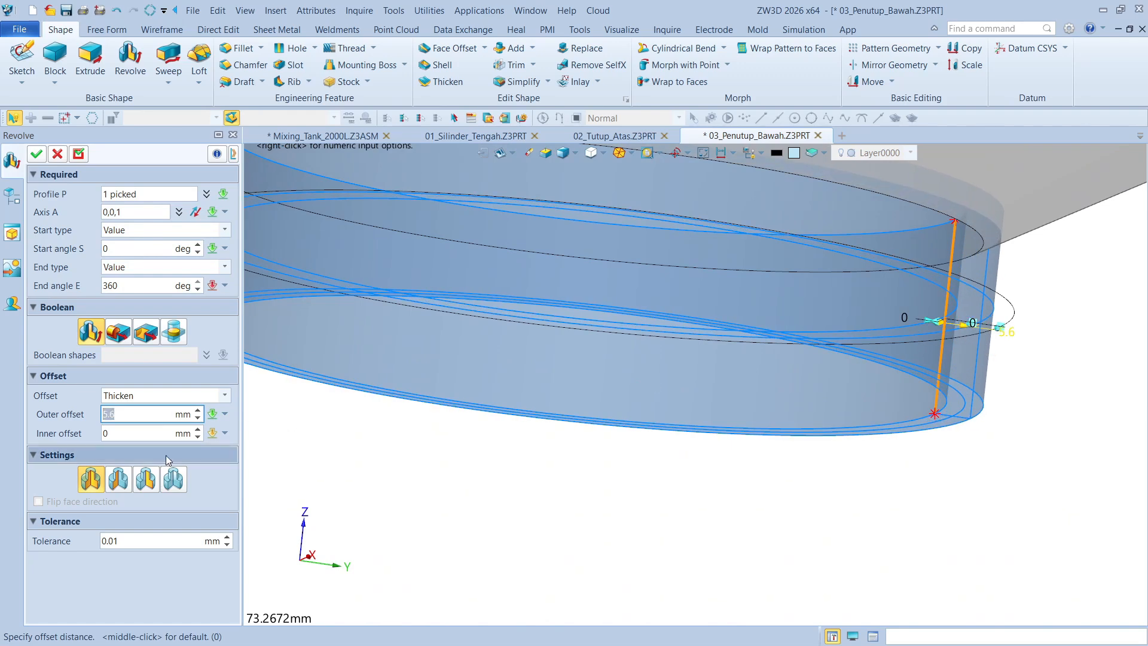
key(Return)
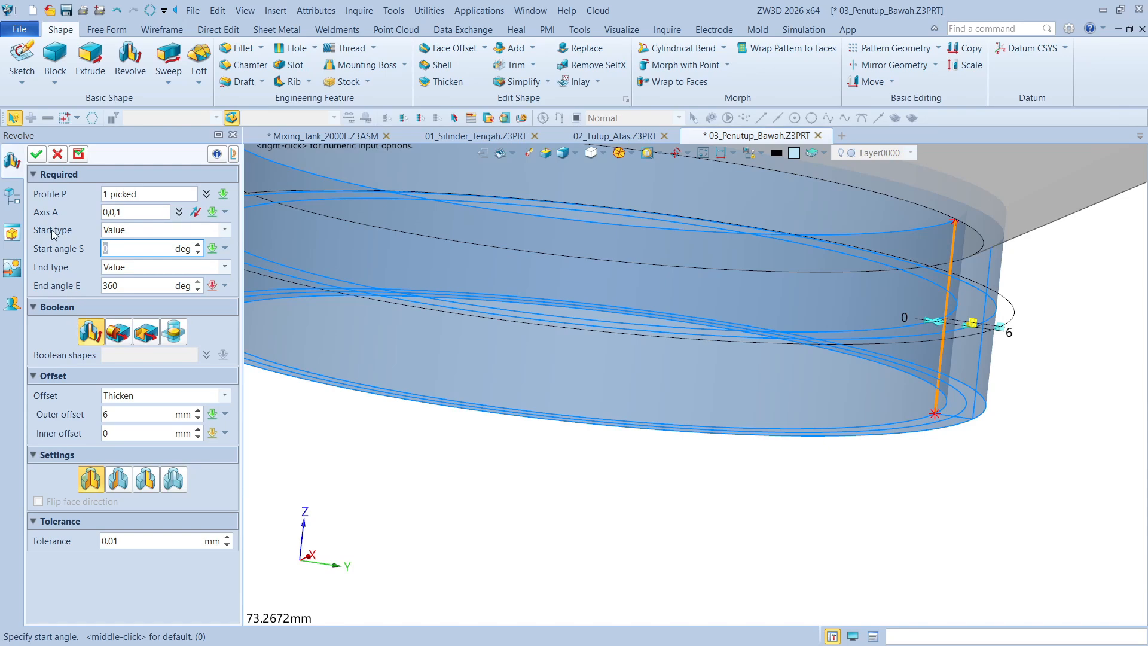
click(37, 154)
Combine the outlet ring with the conical cover using the Add operation, with the cover as the base shape
scroll(1017, 304, down, 4)
right_drag(1017, 305, 685, 427)
scroll(998, 348, down, 1)
scroll(681, 425, down, 1)
scroll(688, 487, down, 1)
scroll(710, 471, down, 2)
scroll(546, 154, up, 2)
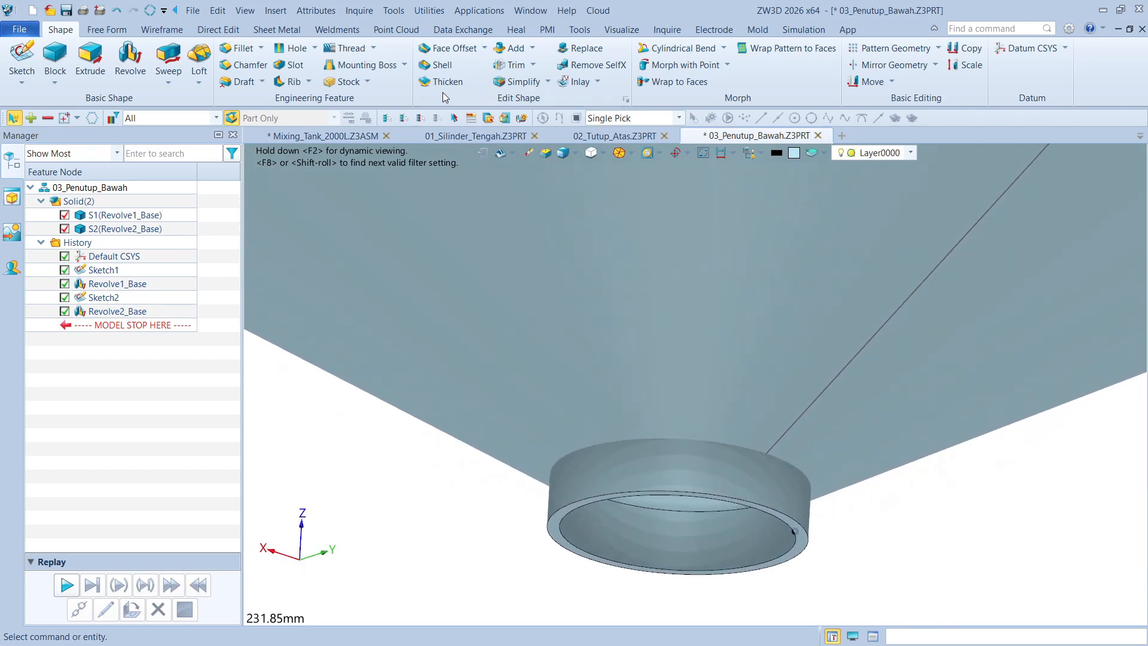
click(516, 48)
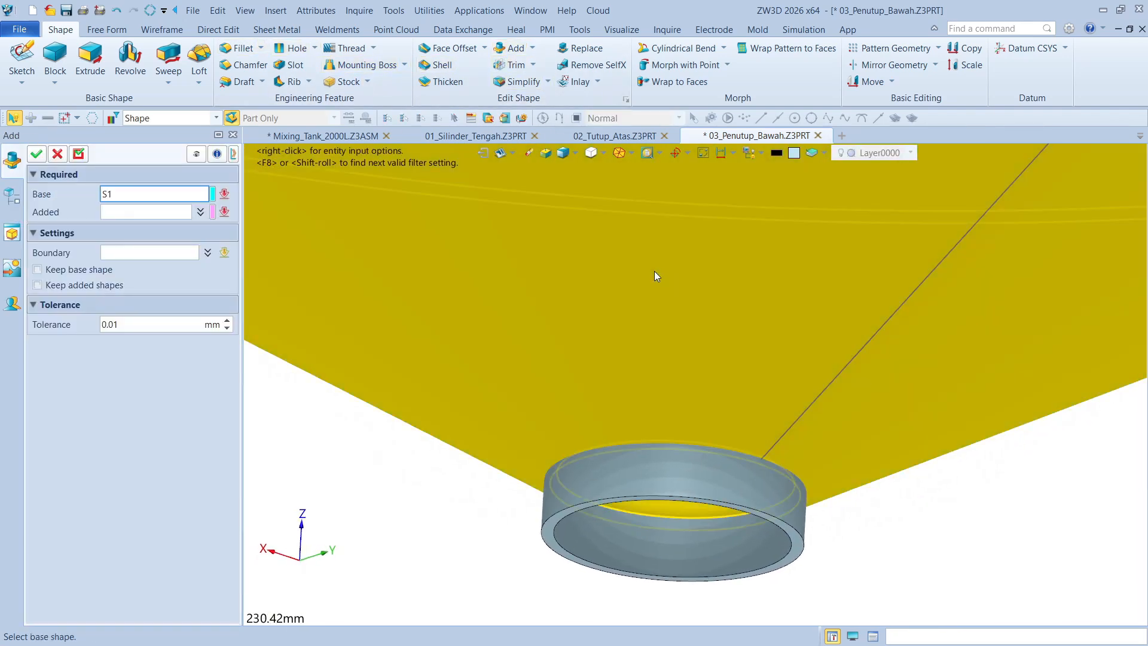
click(665, 460)
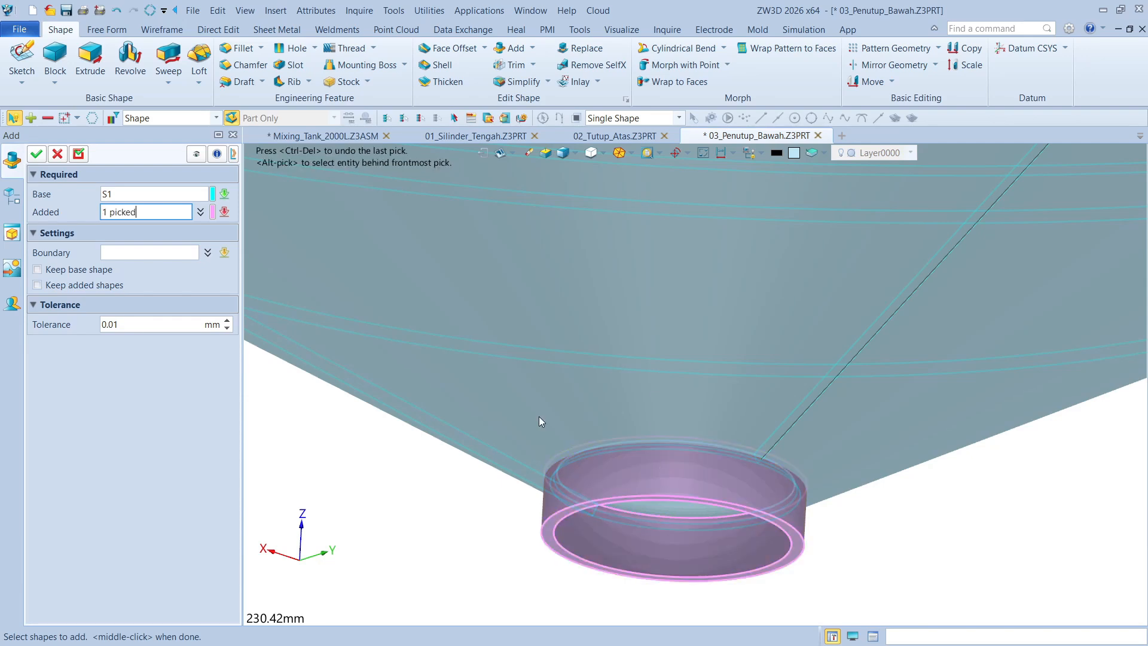
click(47, 158)
scroll(874, 483, down, 4)
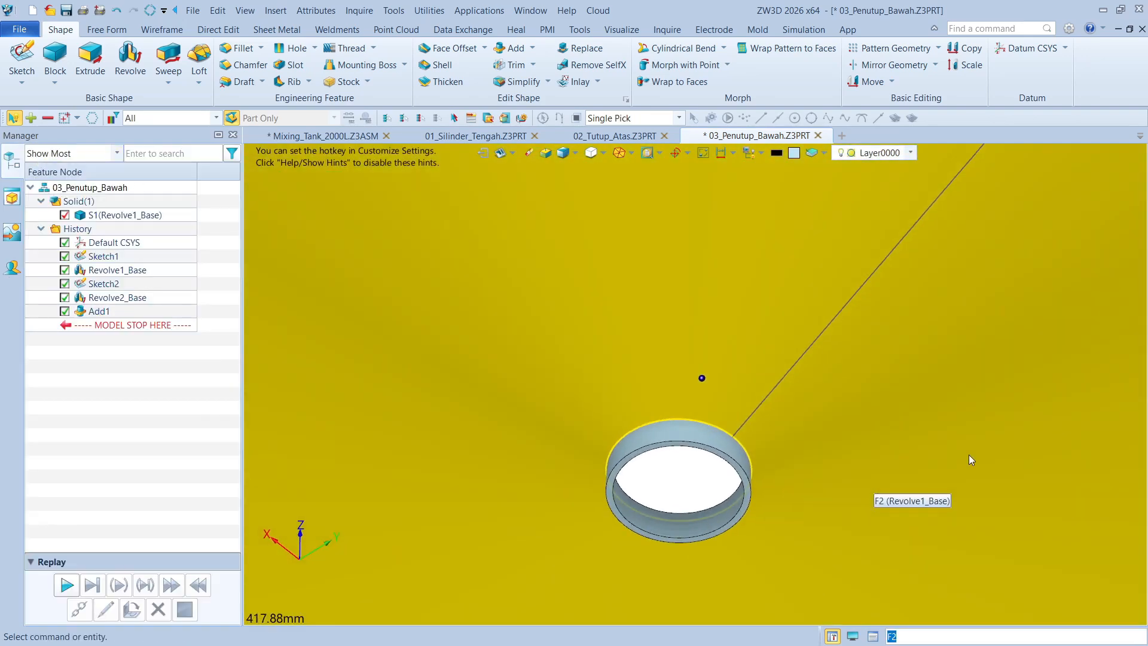
right_drag(969, 454, 1110, 397)
scroll(1068, 421, down, 4)
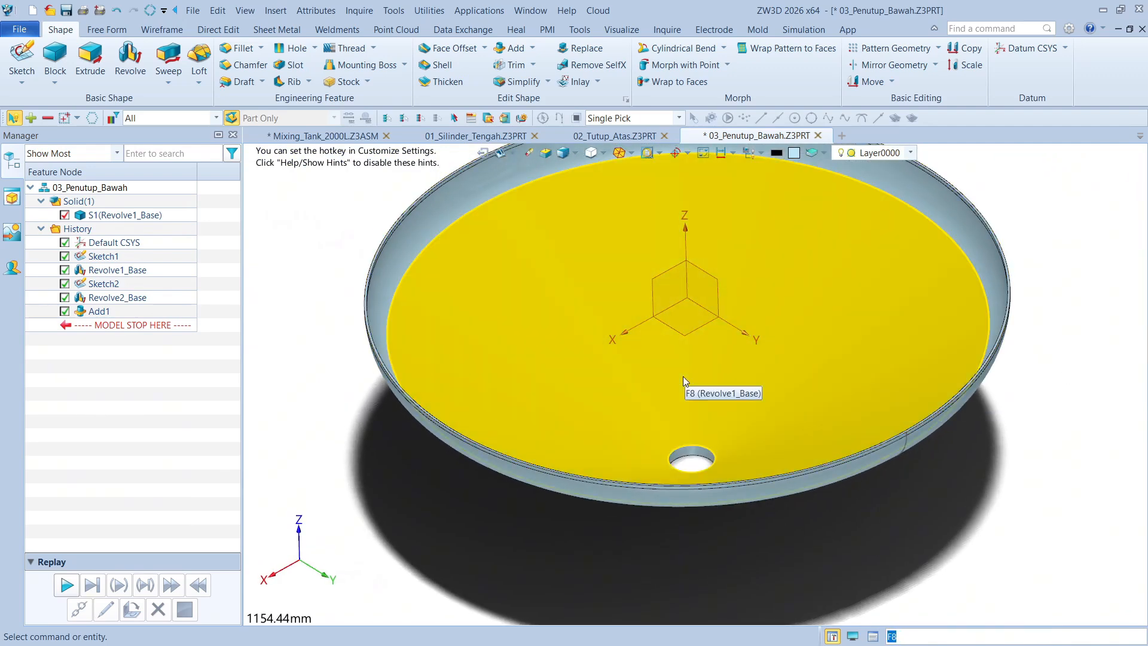
key(F8)
mouse_move(667, 379)
right_down()
mouse_move(661, 292)
mouse_move(666, 365)
right_up()
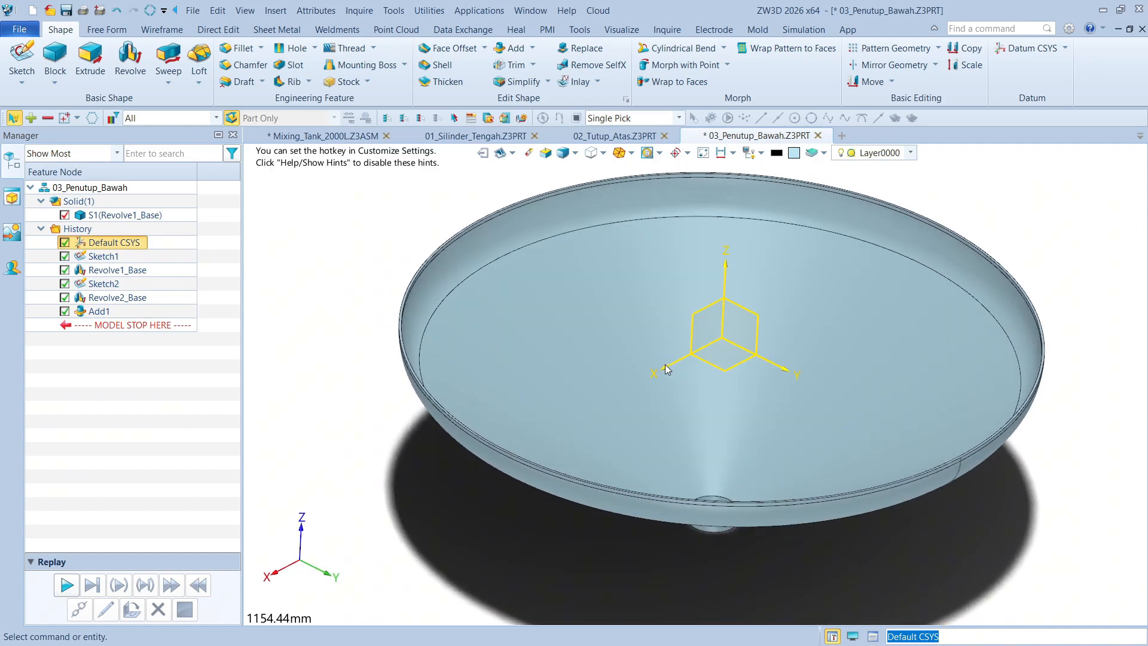
middle_drag(377, 265, 379, 322)
scroll(366, 264, down, 1)
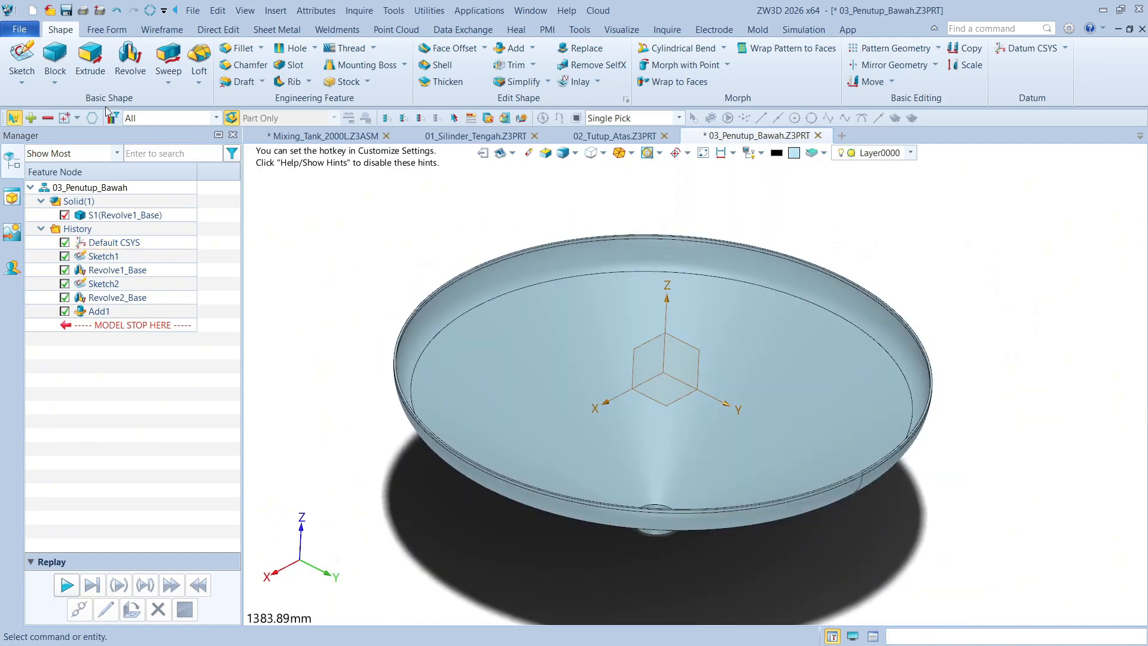
Save the 03_Penutup_Bawah part in the Mixing_Tank folder, adding that folder as a quick directory
click(67, 10)
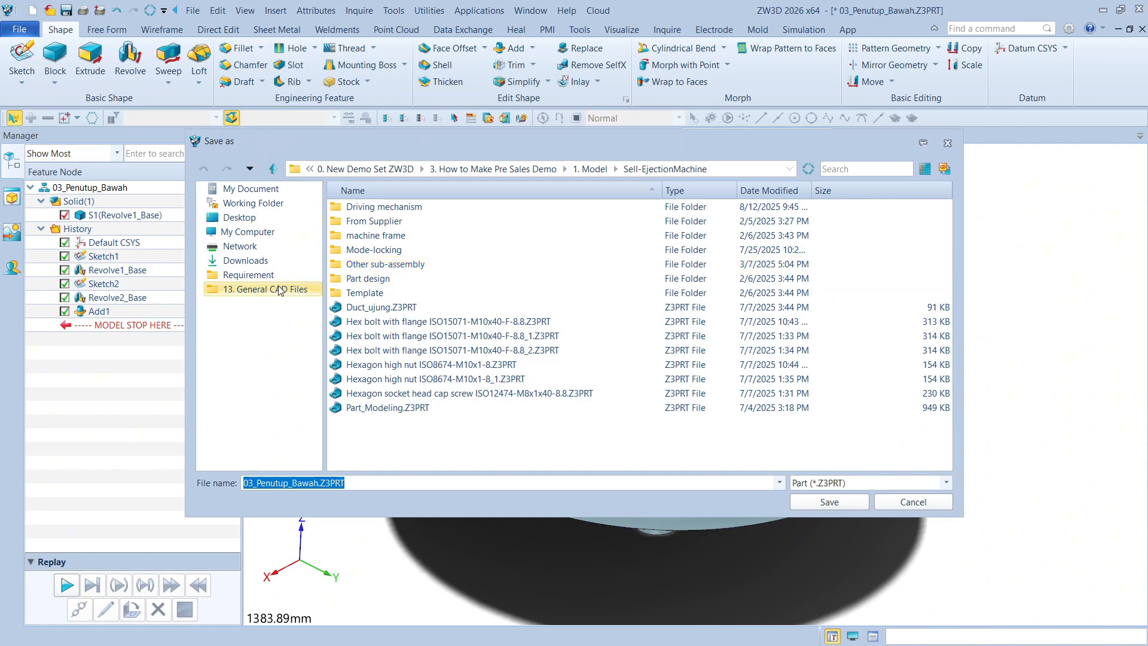
click(263, 289)
double_click(381, 208)
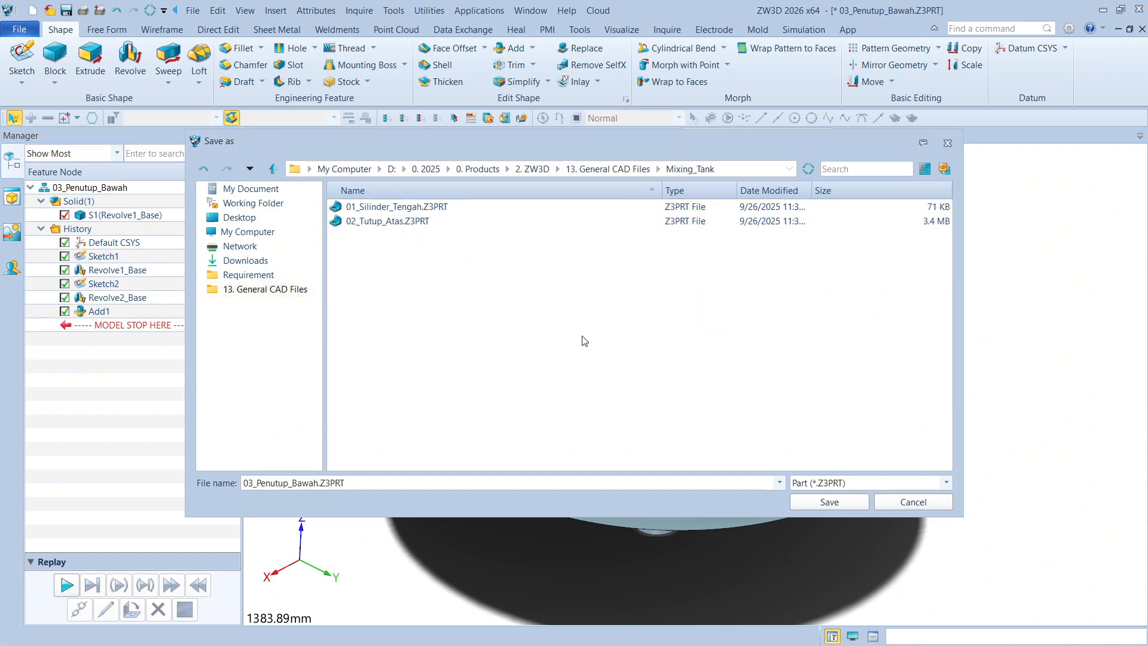
click(203, 168)
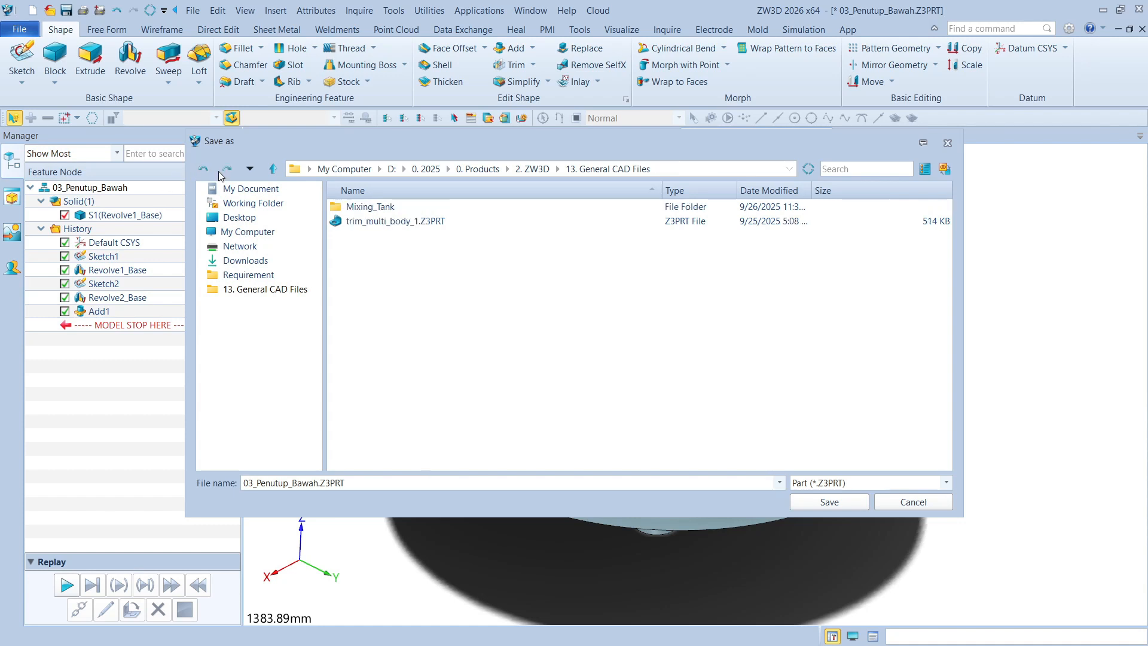
right_click(396, 209)
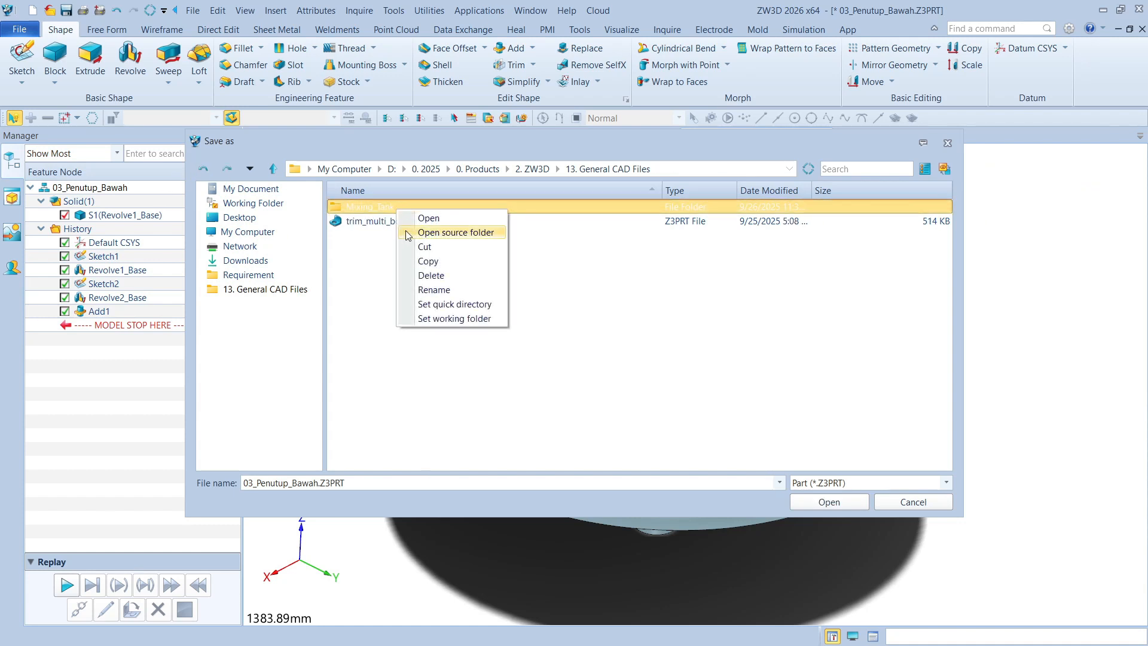
click(437, 305)
click(256, 308)
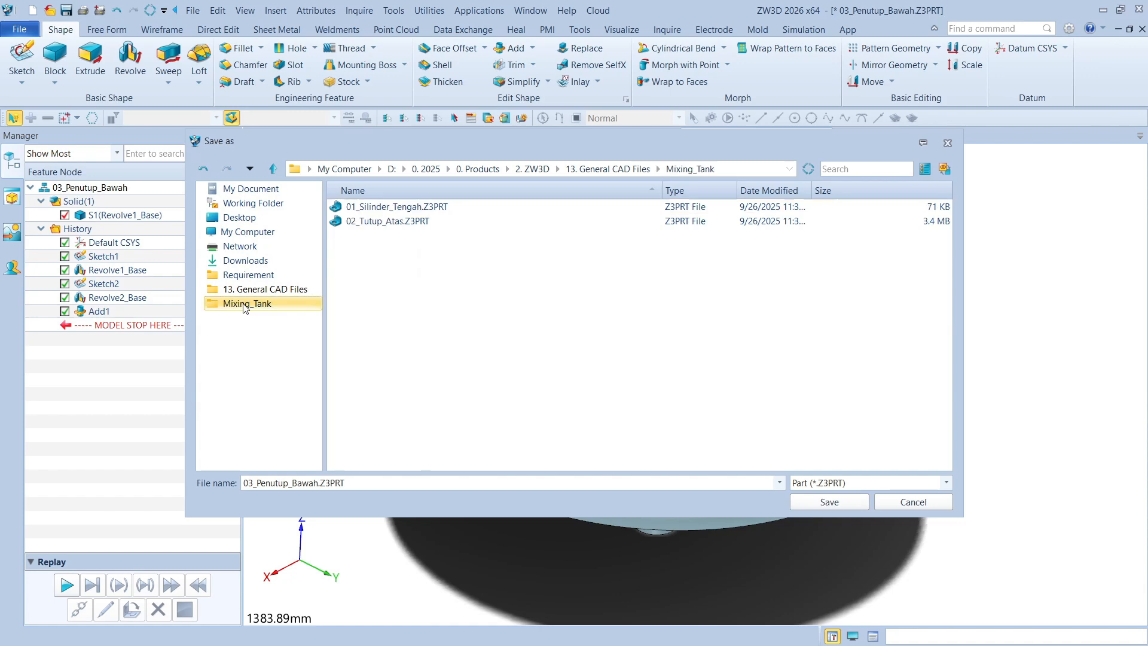
click(841, 501)
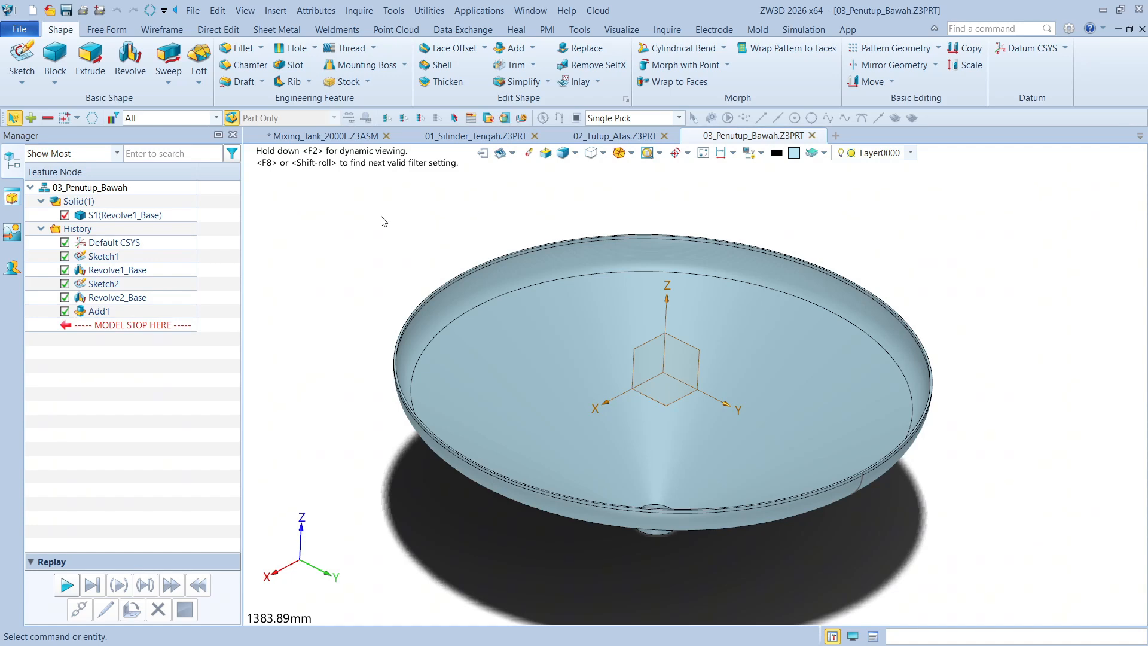
Insert 03_Penutup_Bawah into the Mixing_Tank_2000L assembly at a free point beside the tank, without adding constraints
scroll(383, 221, down, 2)
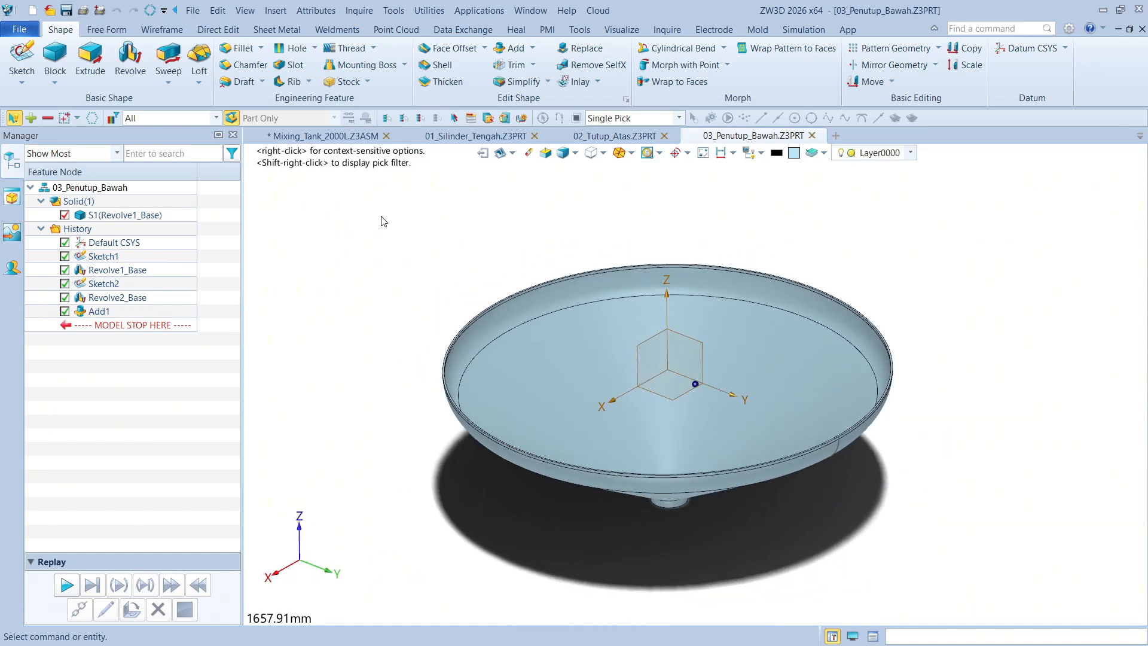
click(321, 137)
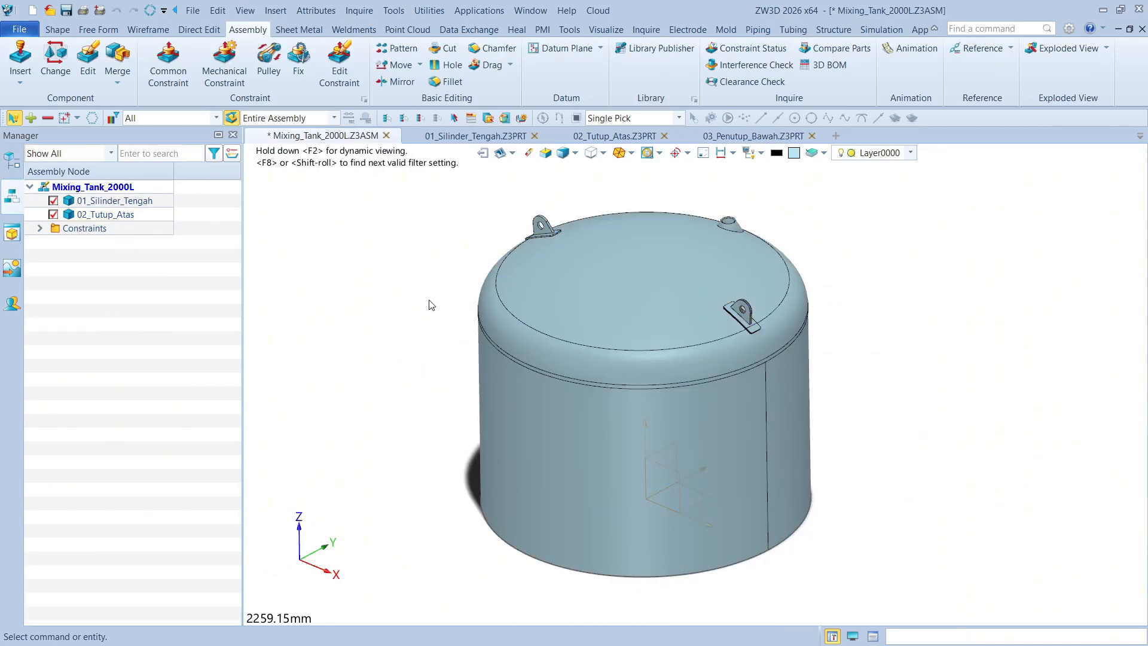
middle_drag(427, 286, 431, 263)
right_drag(397, 280, 408, 285)
middle_drag(344, 252, 392, 284)
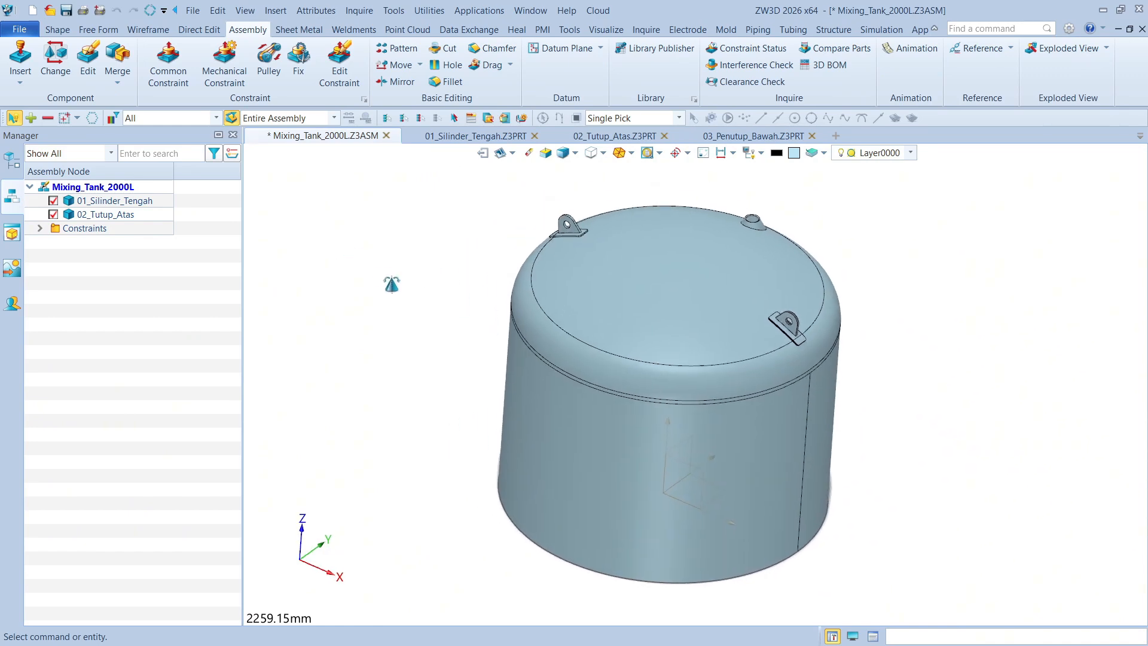
click(20, 60)
click(95, 276)
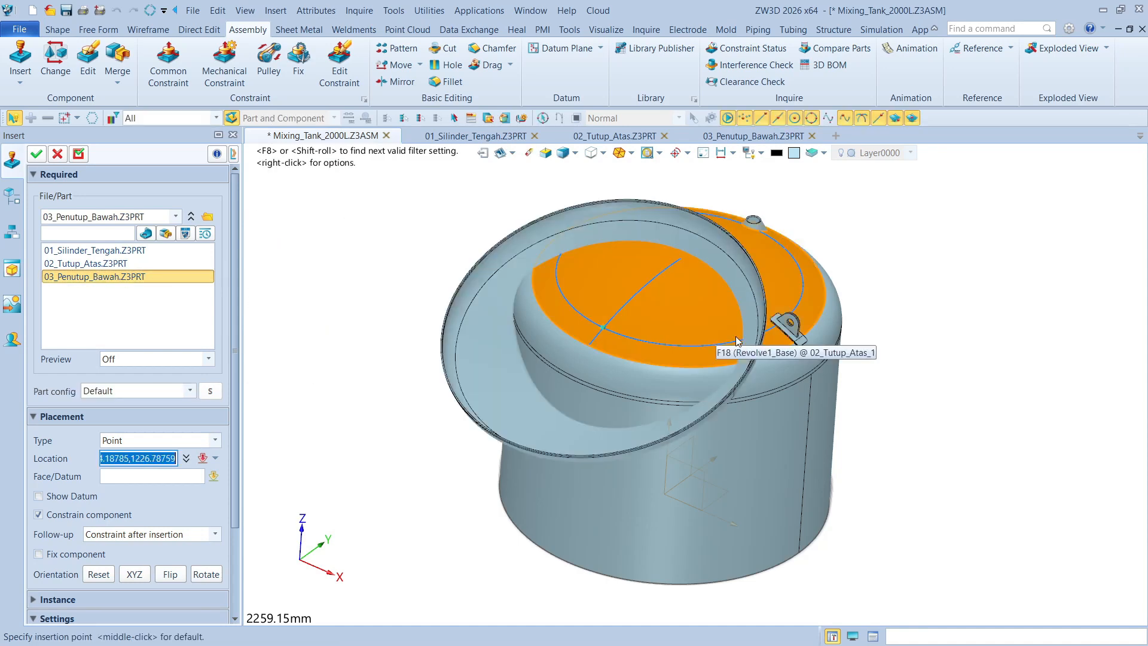
right_drag(1013, 425, 956, 468)
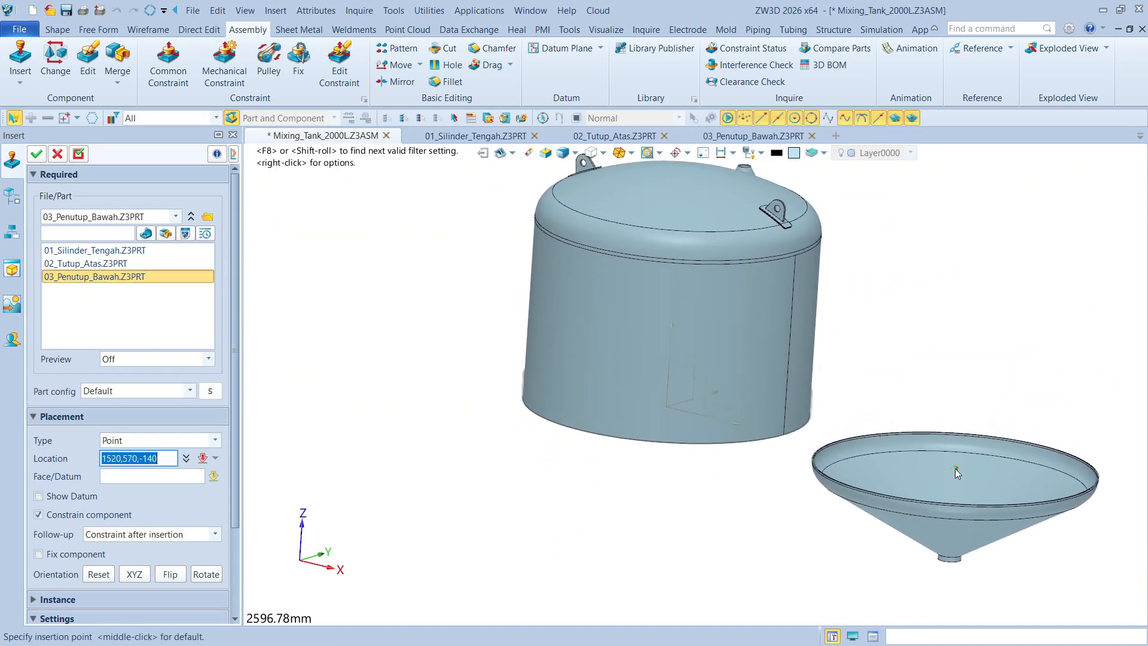
click(956, 468)
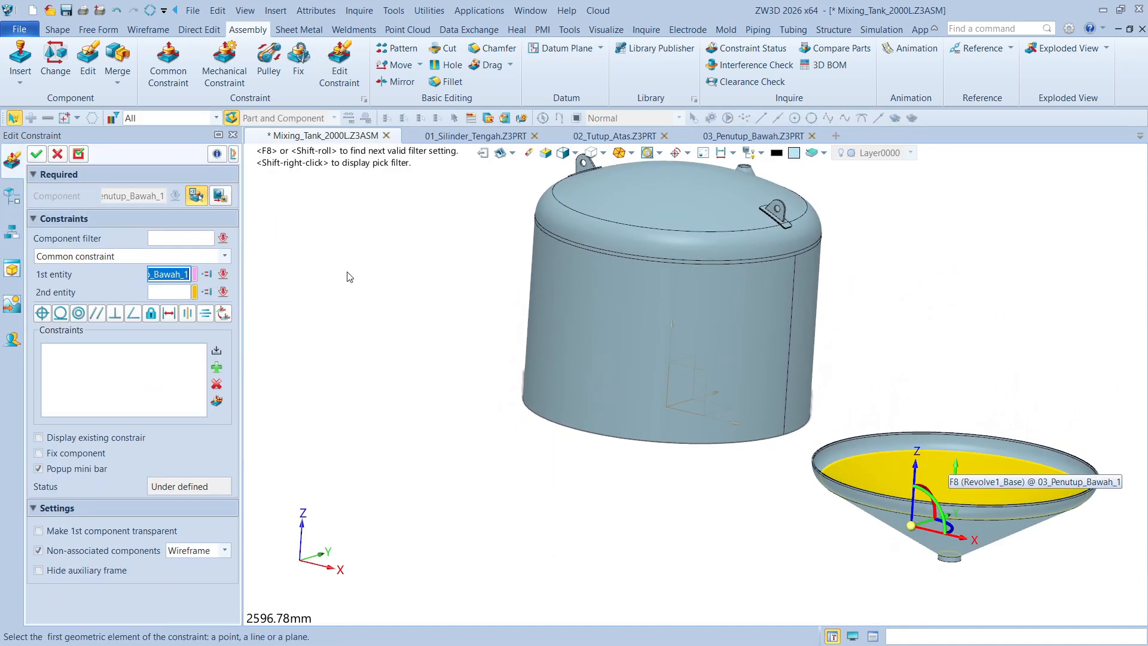
click(39, 157)
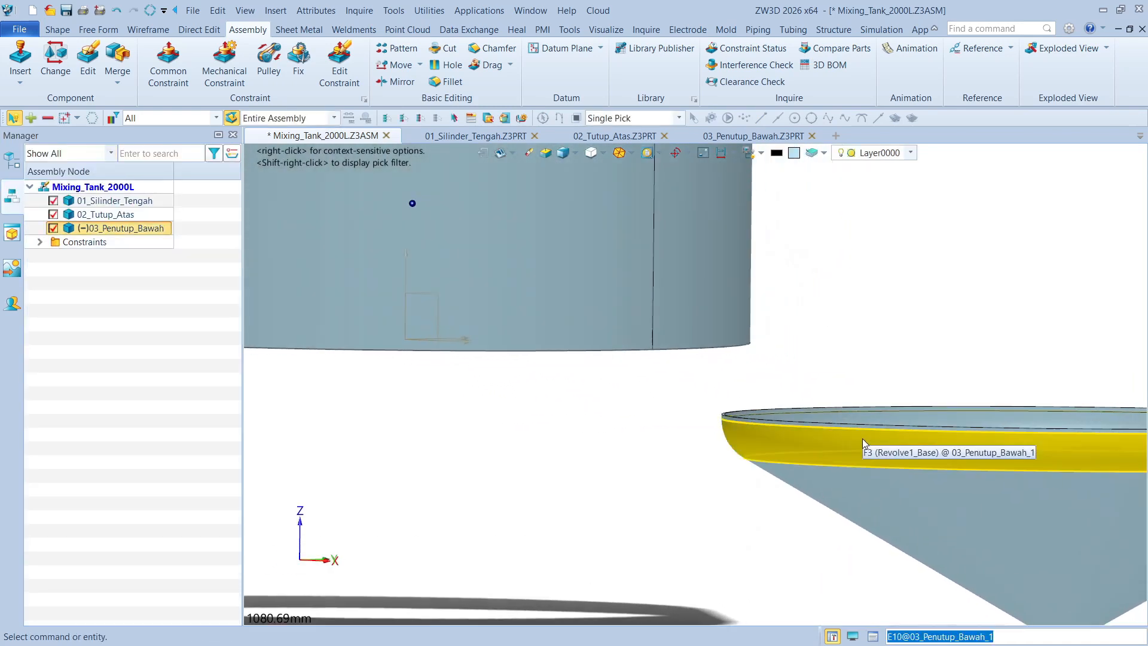
Add a Concentric constraint between the bottom cover's outer rim face and the cylinder's outer face
scroll(808, 349, up, 5)
click(740, 317)
scroll(795, 354, down, 3)
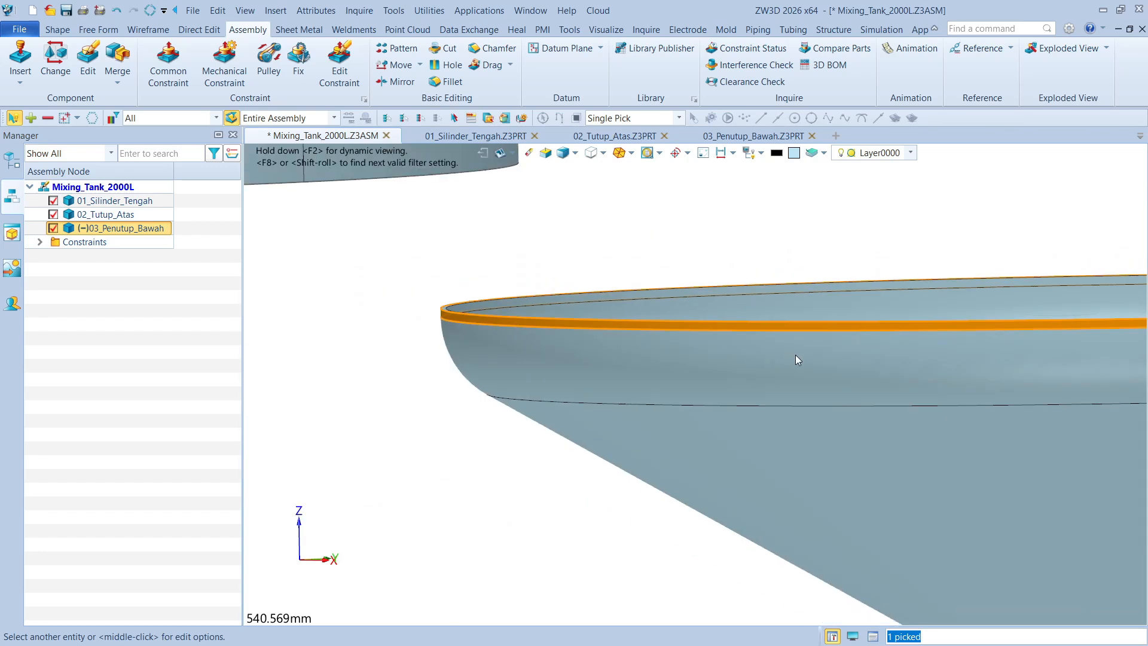
scroll(795, 354, down, 2)
click(578, 210)
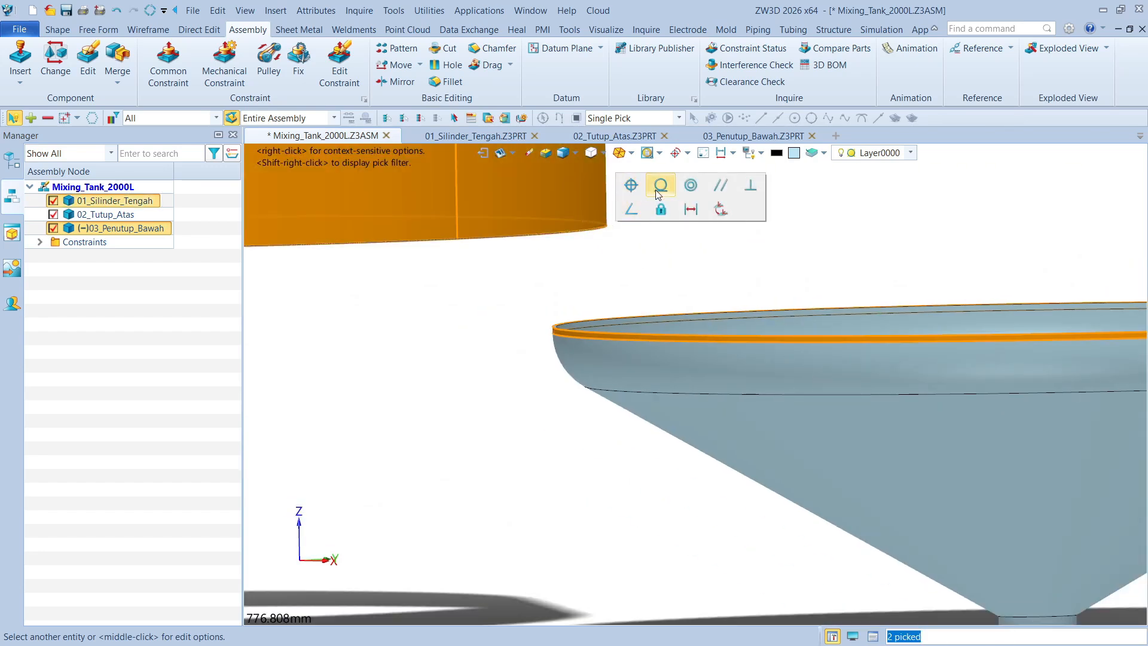
click(689, 186)
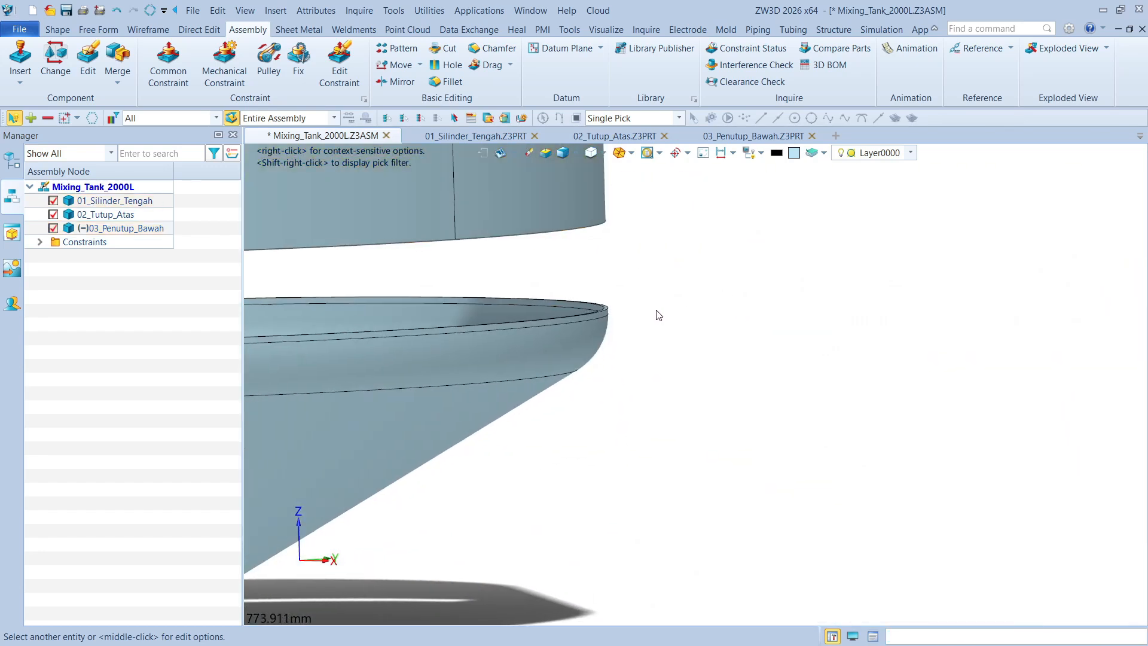
Constrain the bottom cover's upper rim face against the cylinder's lower end face and save the assembly
scroll(658, 317, up, 8)
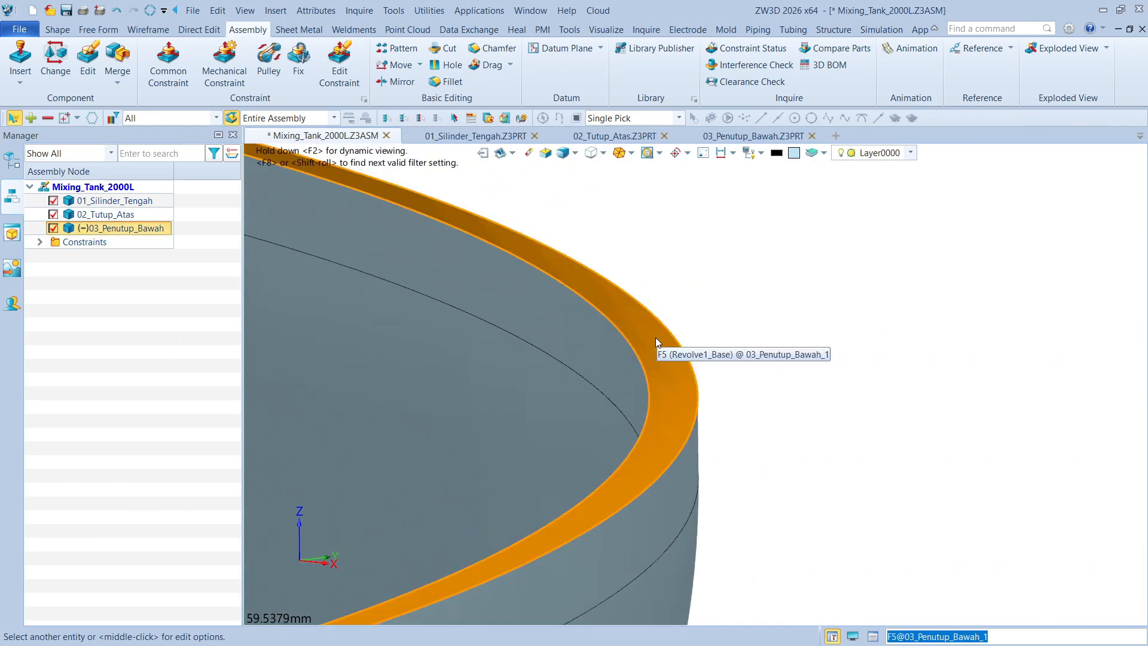
right_drag(829, 276, 884, 269)
click(802, 277)
key(ctrl+Home)
key(ctrl+Home)
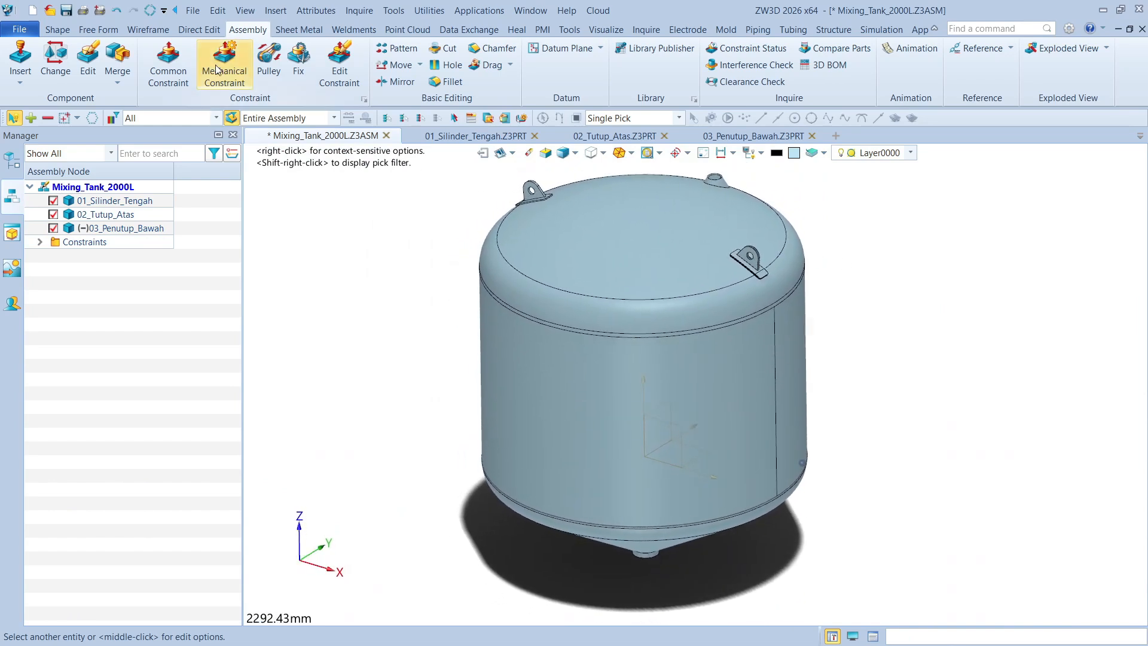
click(67, 13)
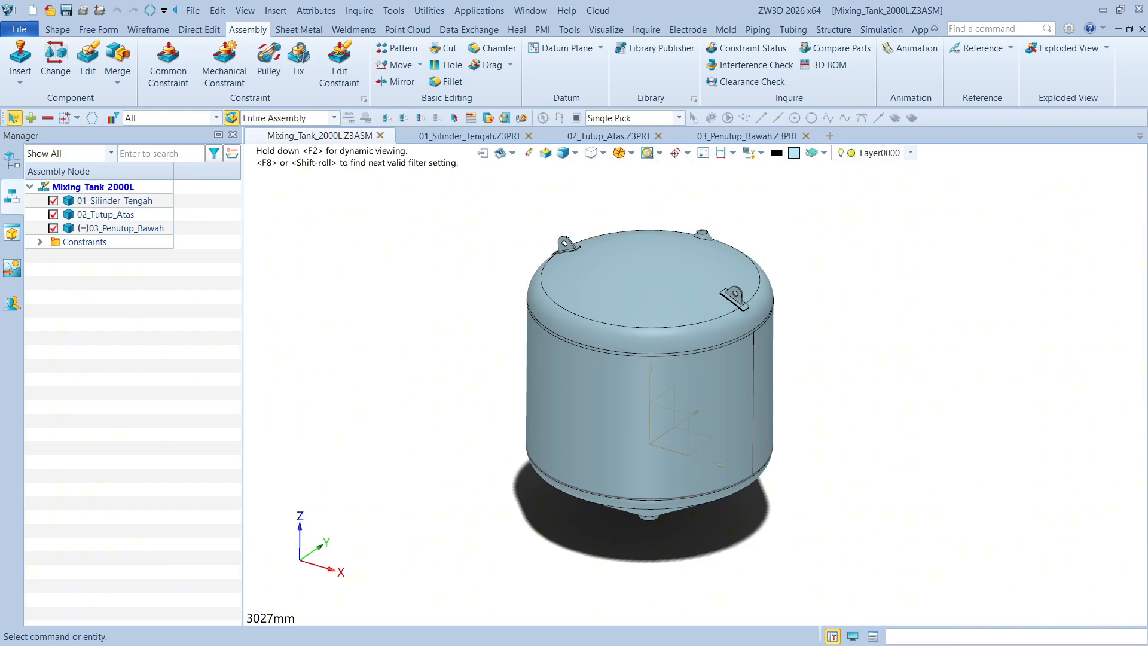
click(126, 201)
right_drag(410, 292, 399, 286)
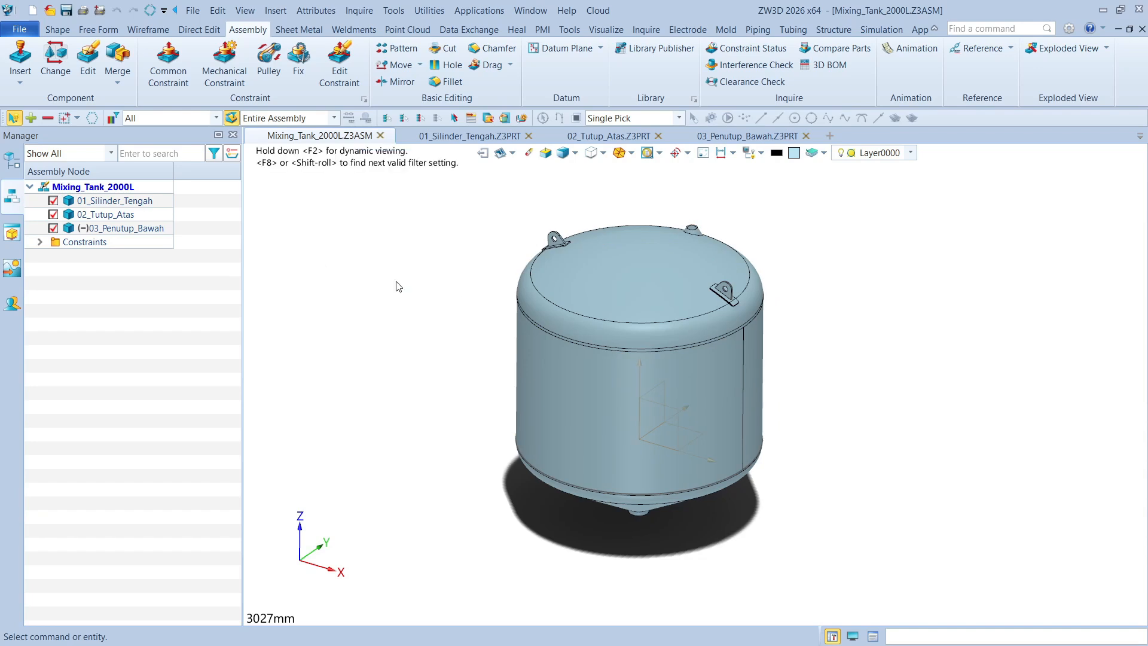
click(20, 78)
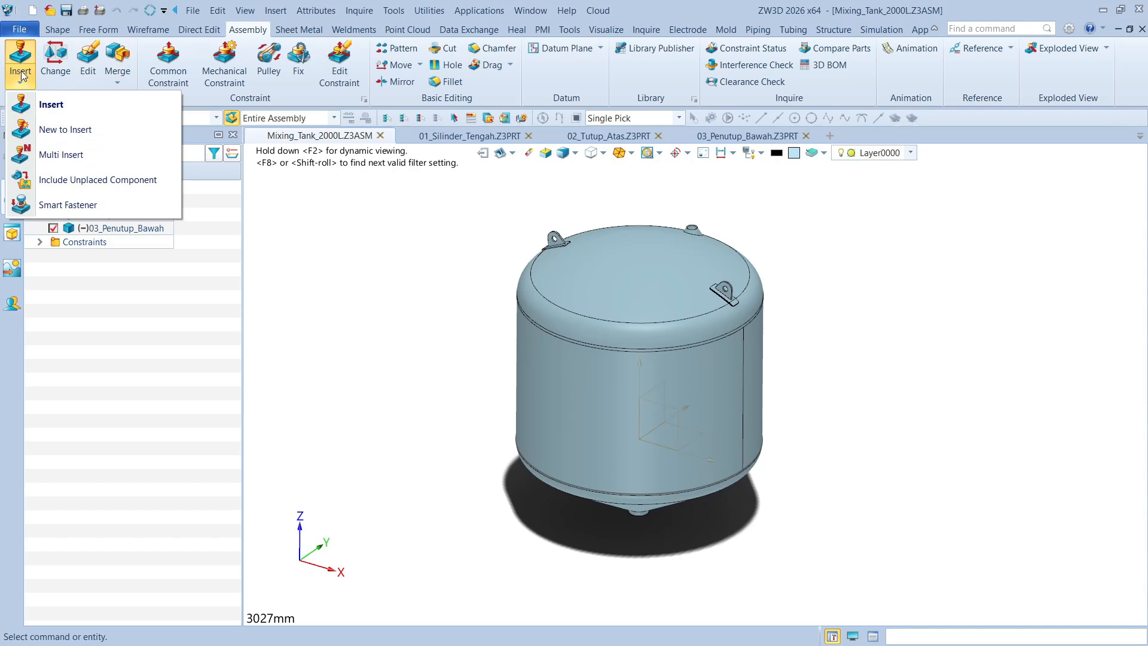
click(66, 116)
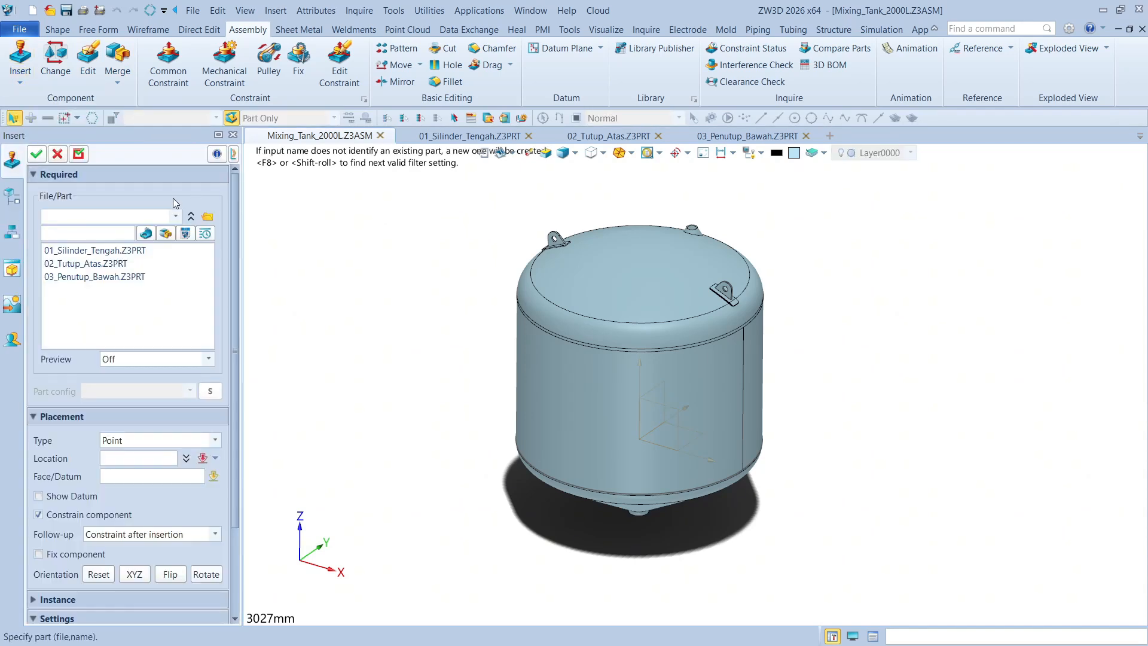
click(58, 154)
Insert a new .Z3ASM/Standard subassembly with the default name, a blank template and default frame placement
click(20, 82)
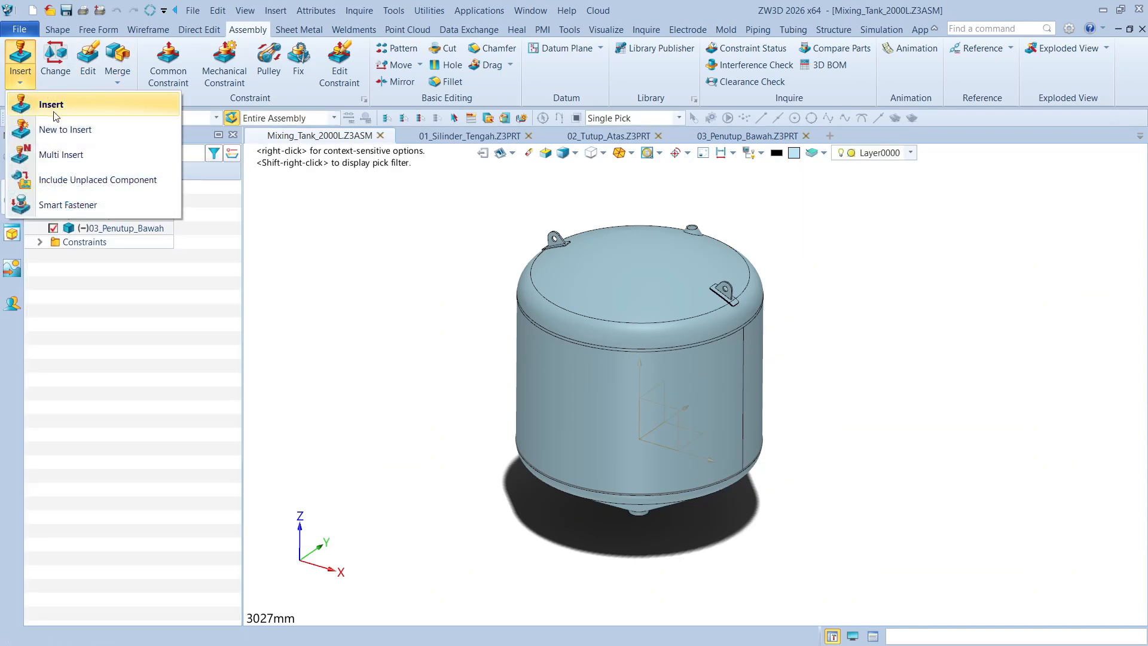
click(73, 126)
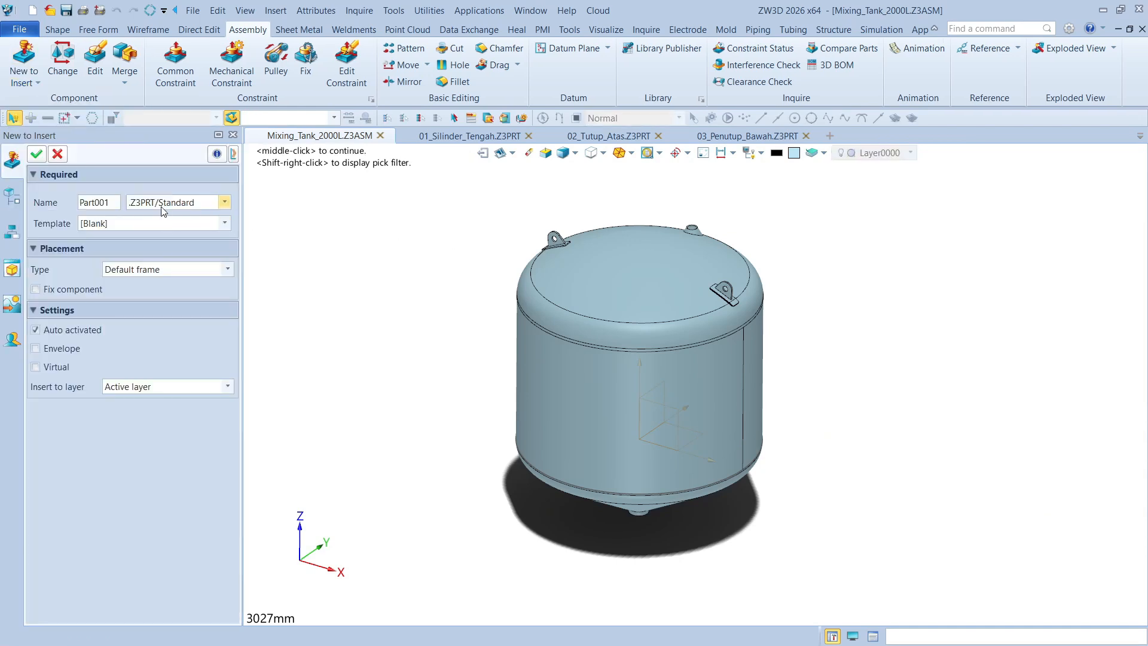
click(224, 202)
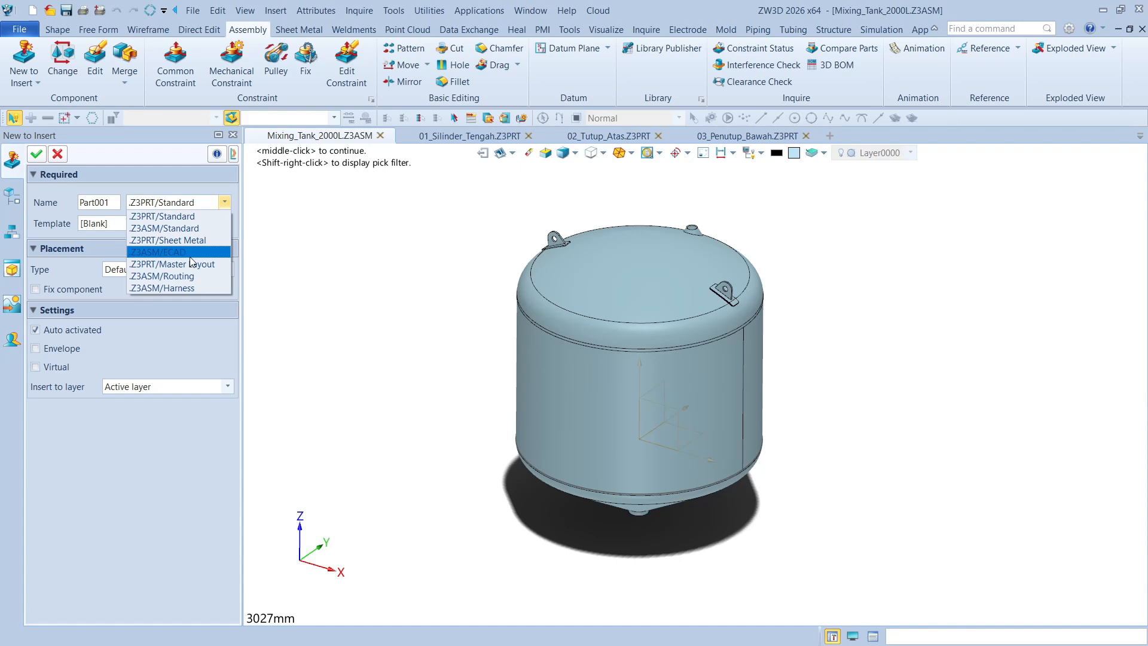
click(189, 228)
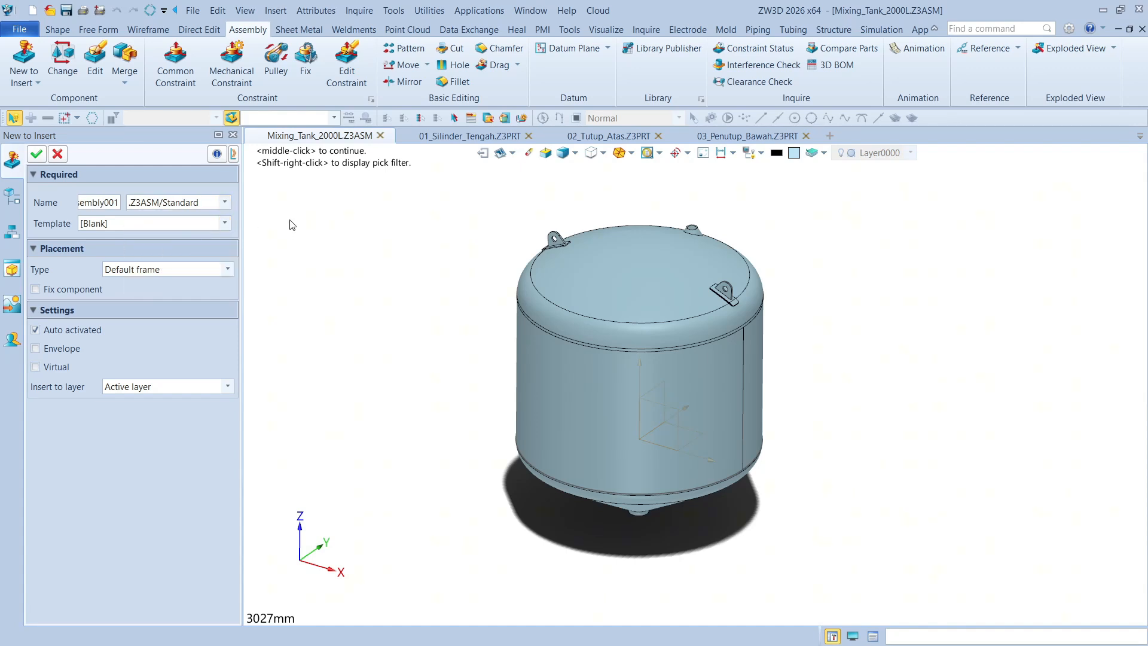
click(36, 155)
click(598, 365)
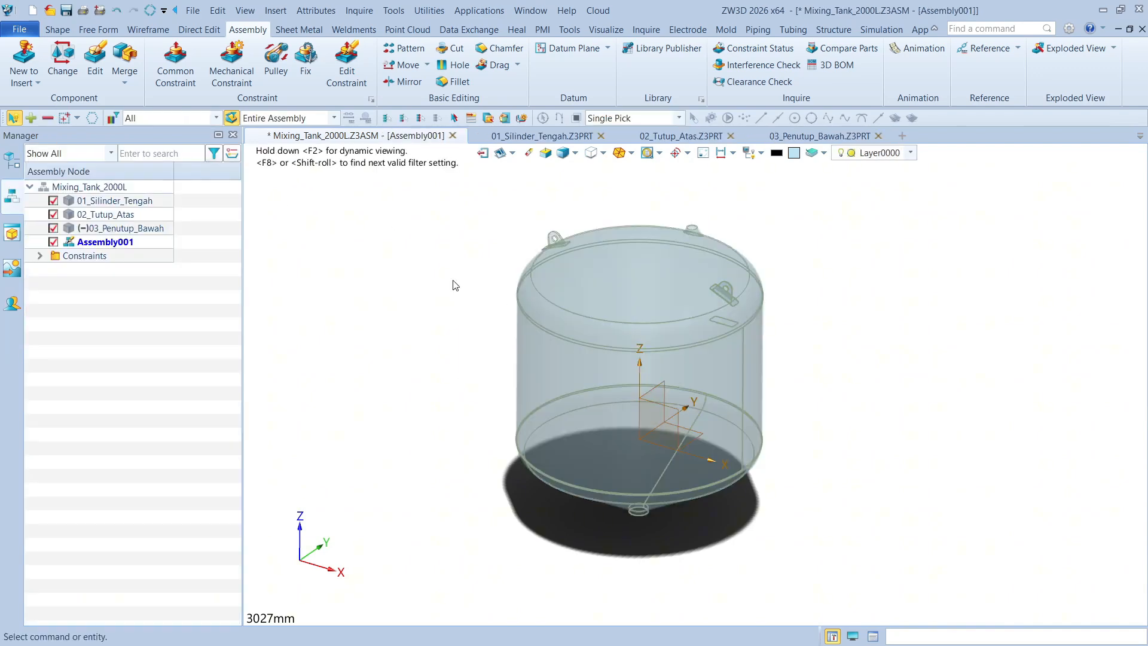
Undo the insertion of the new default-named subassembly
middle_drag(453, 285, 449, 263)
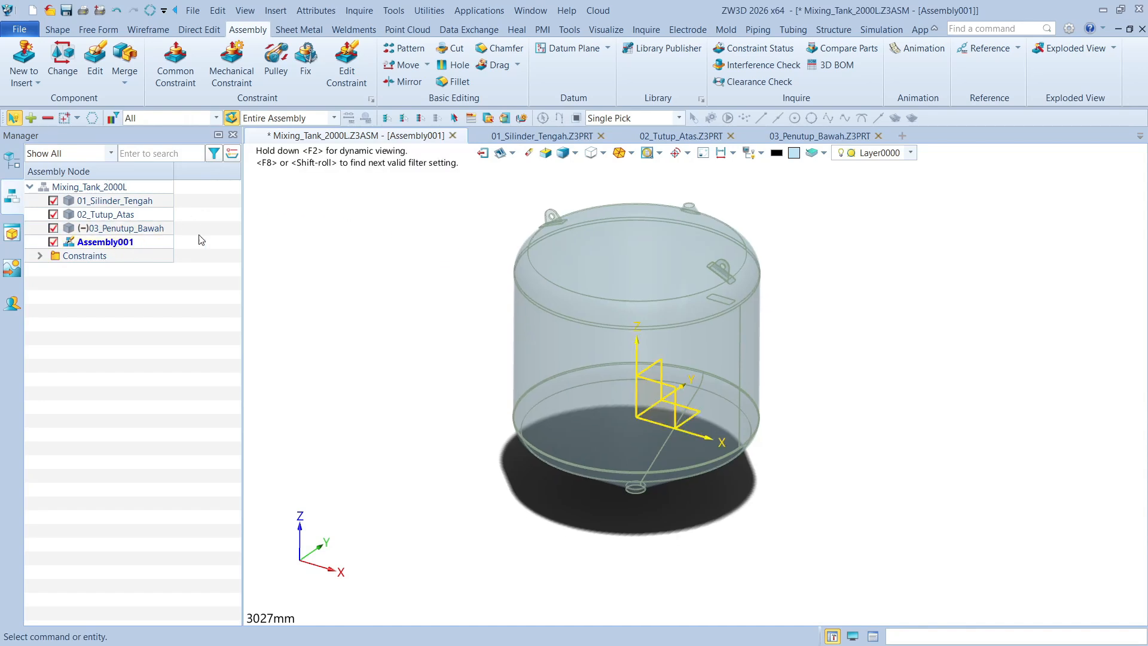
middle_drag(342, 247, 345, 255)
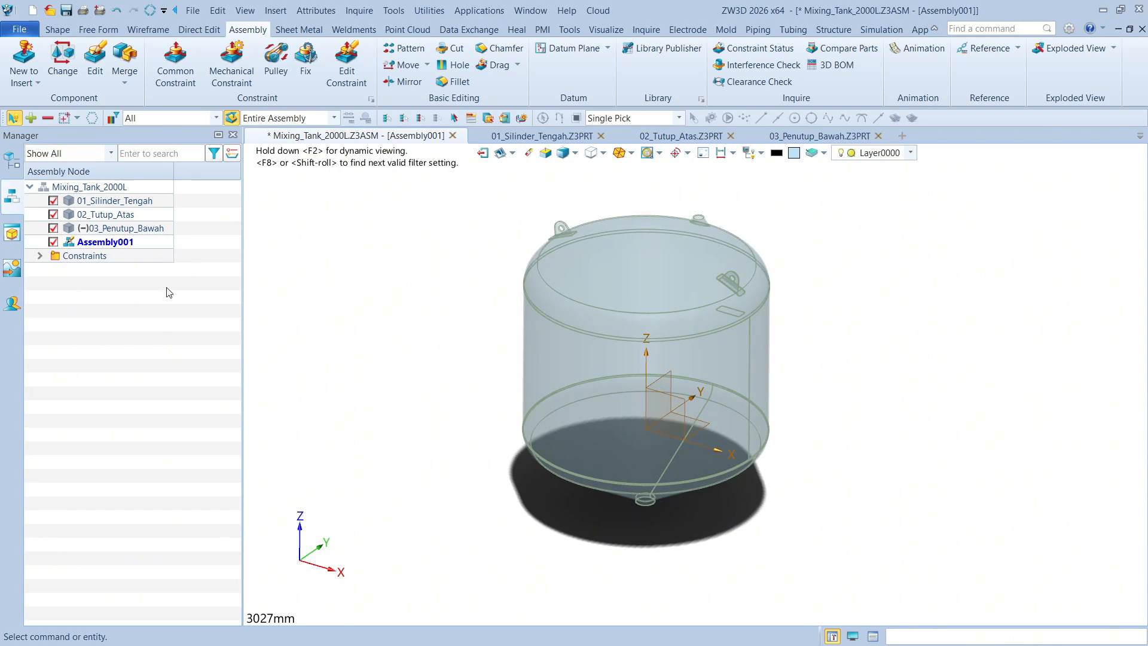
key(ctrl+z)
middle_drag(368, 278, 344, 286)
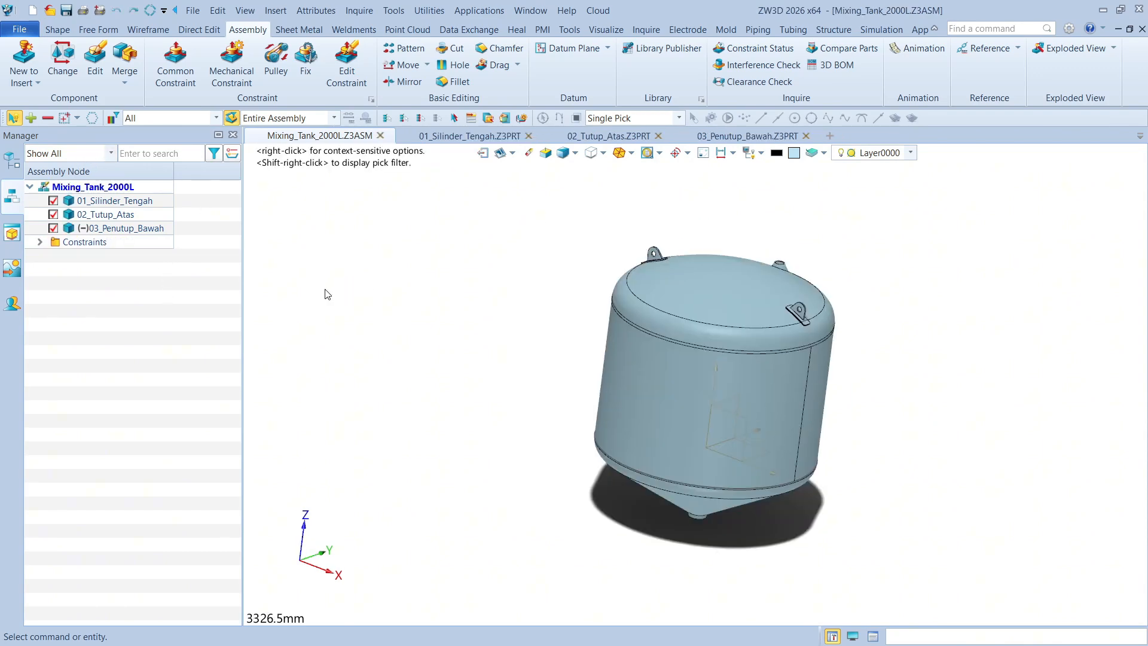
Insert a new .Z3ASM/Standard subassembly named 04_Structure_Kaki with a blank template and default frame placement
click(26, 76)
click(56, 131)
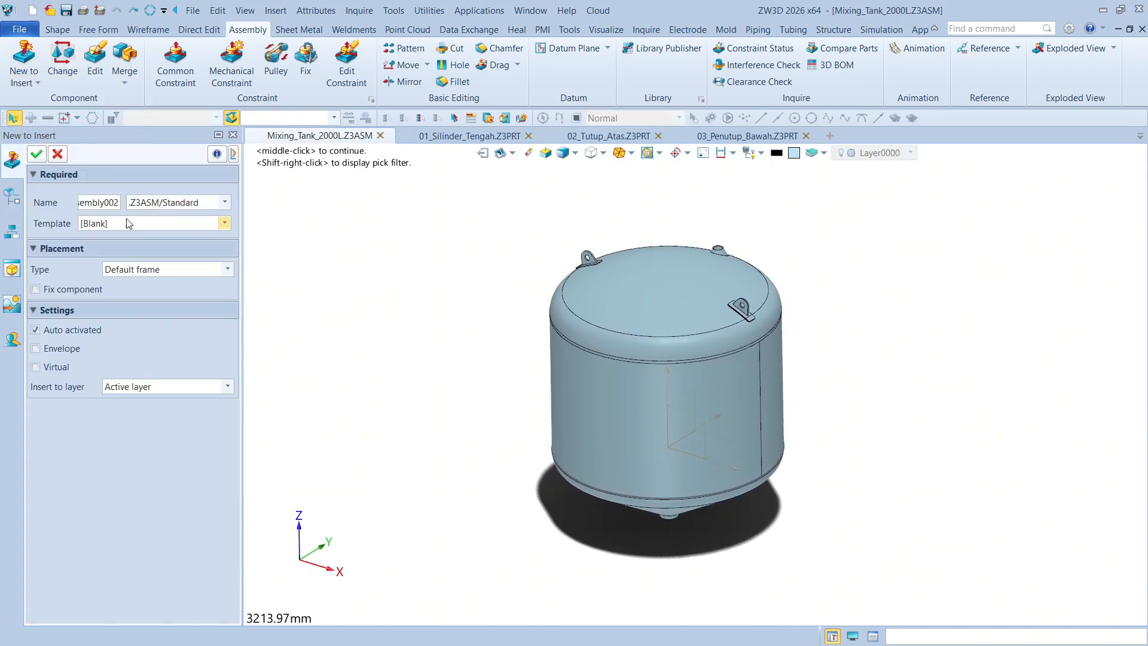
click(111, 202)
double_click(119, 202)
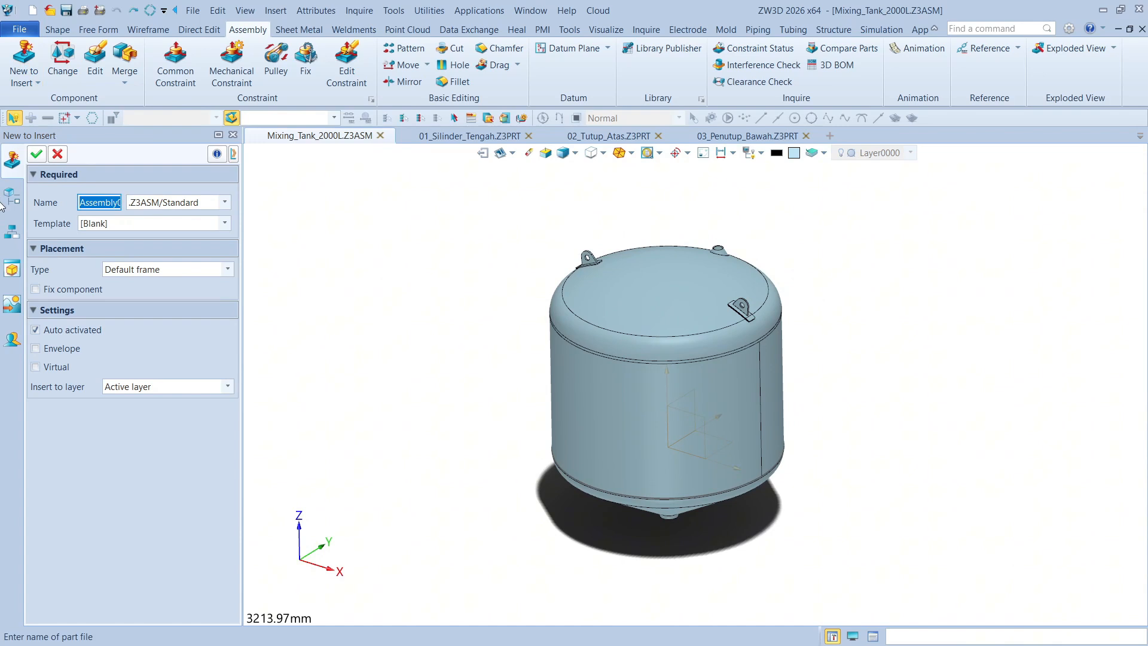
text(S)
text(ure)
text(_Kaki)
click(37, 155)
click(621, 371)
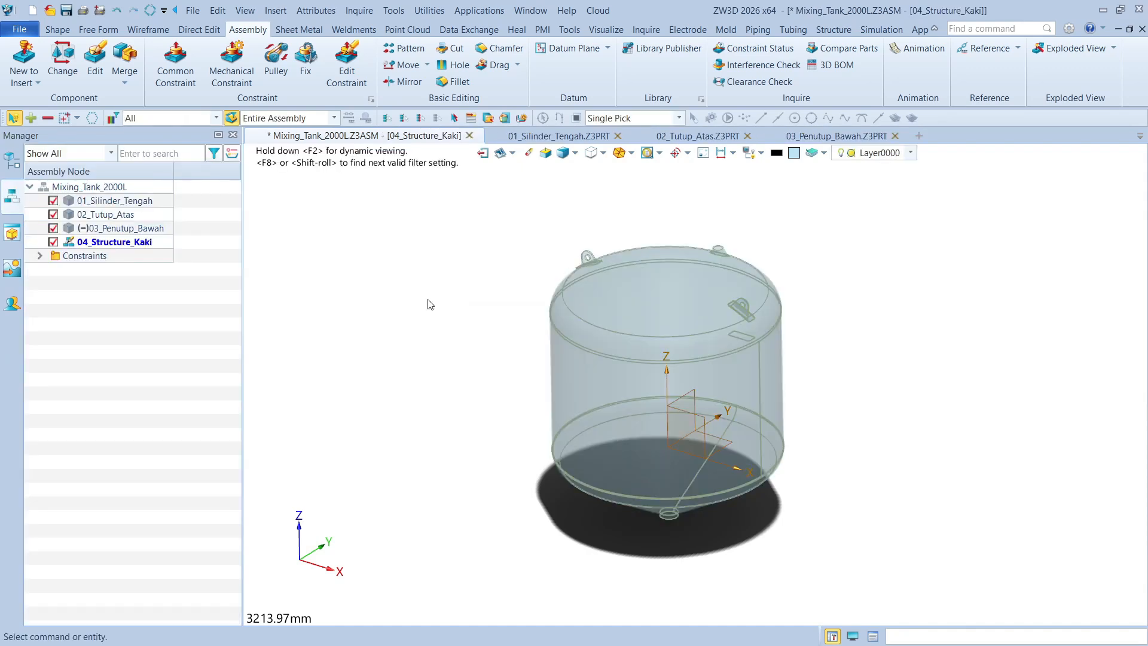
middle_drag(479, 297, 470, 267)
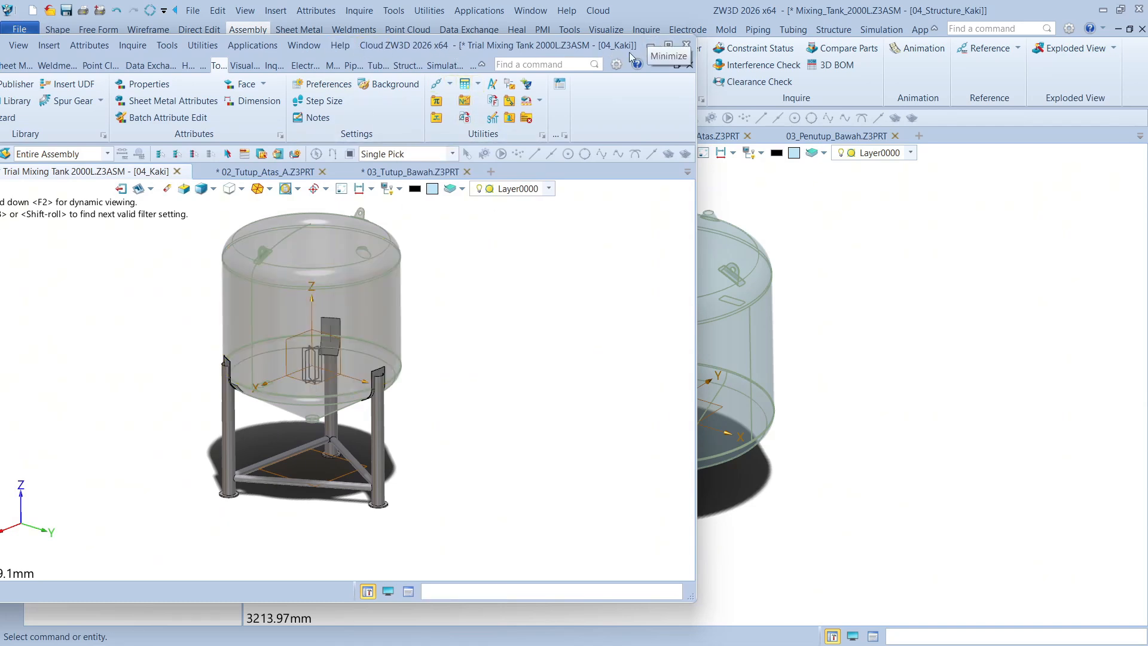
drag(620, 50, 0, 51)
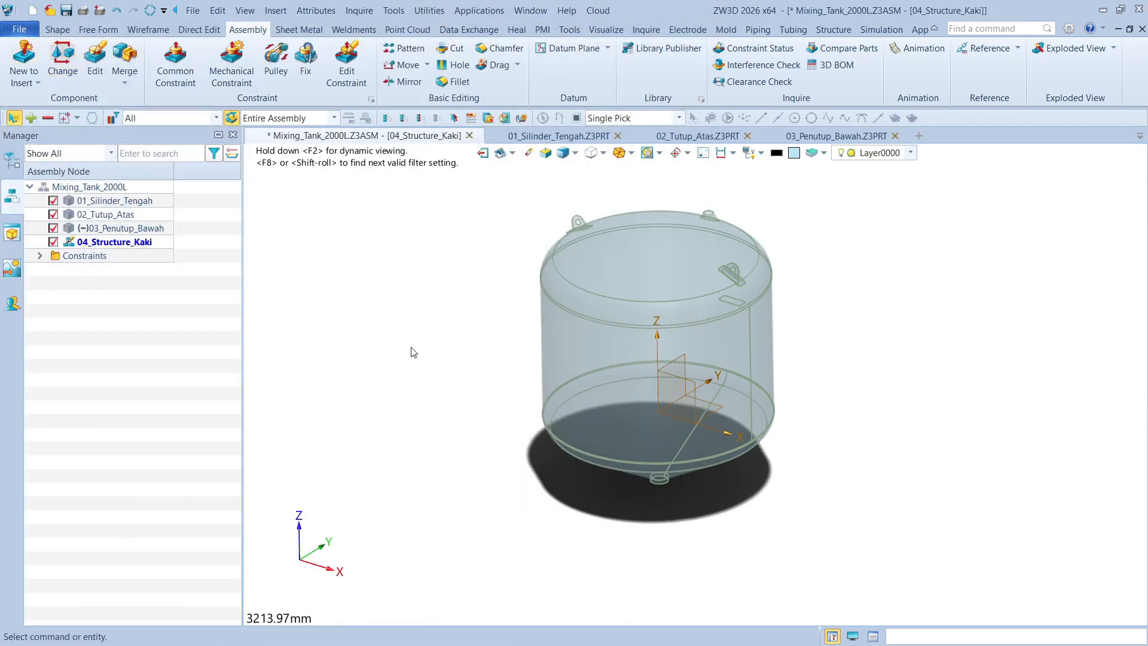
middle_drag(439, 344, 412, 333)
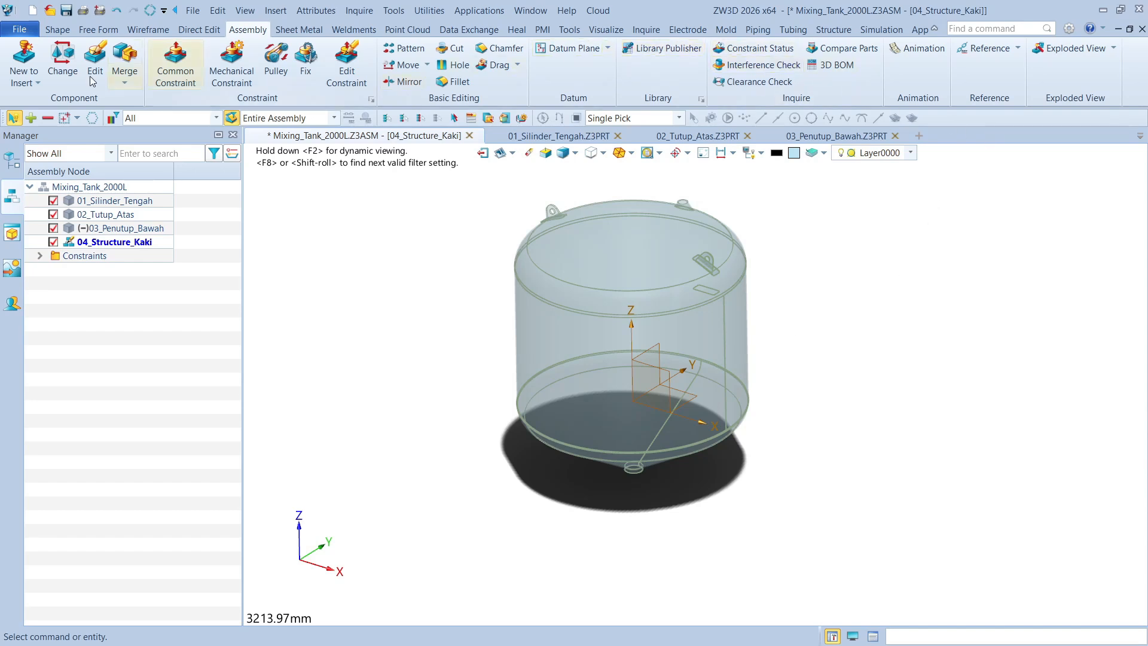
Hide the surrounding tank components so only the geometry of 04_Structure_Kaki is displayed
click(64, 33)
click(1015, 48)
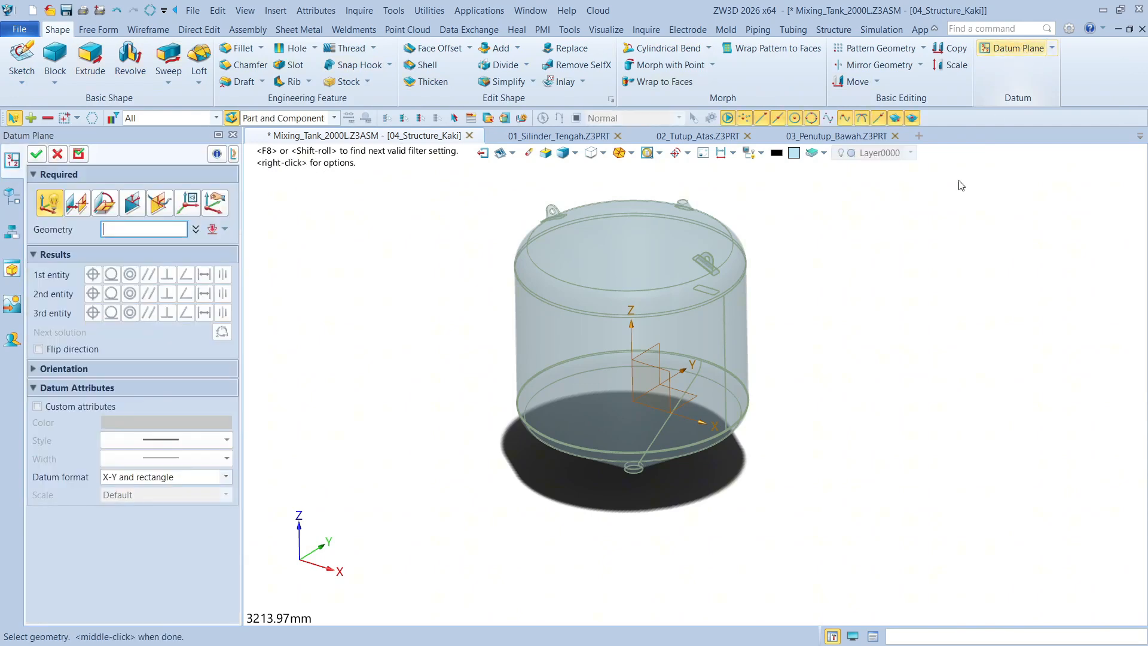
click(58, 155)
click(703, 154)
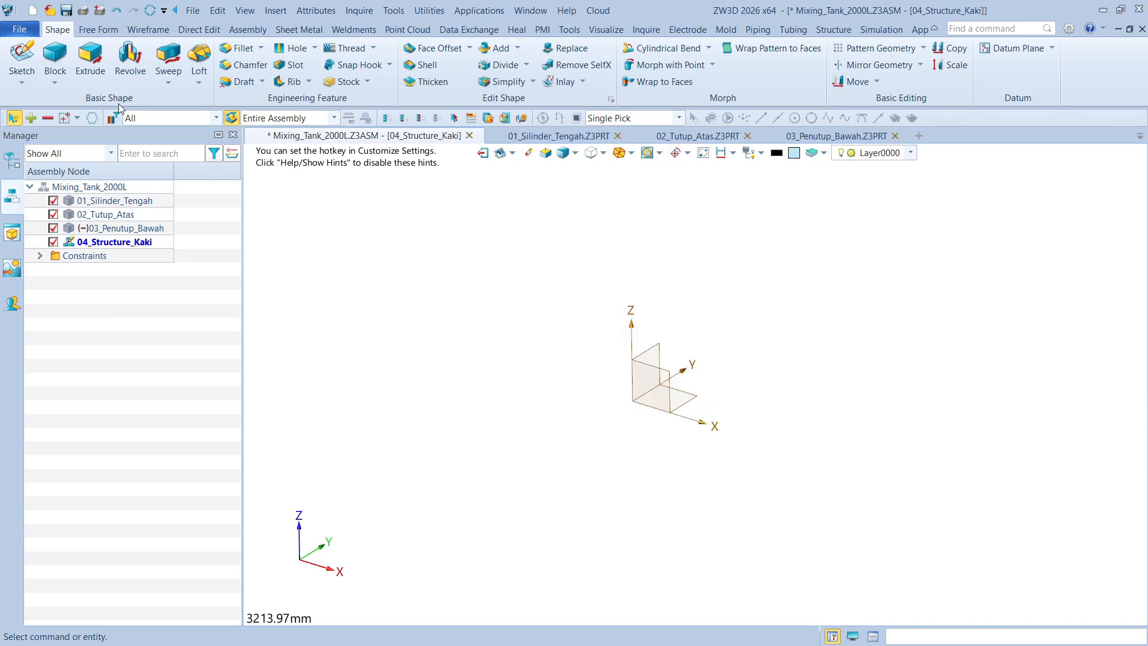
Create a datum plane offset -950 mm from the horizontal XY plane
click(1018, 49)
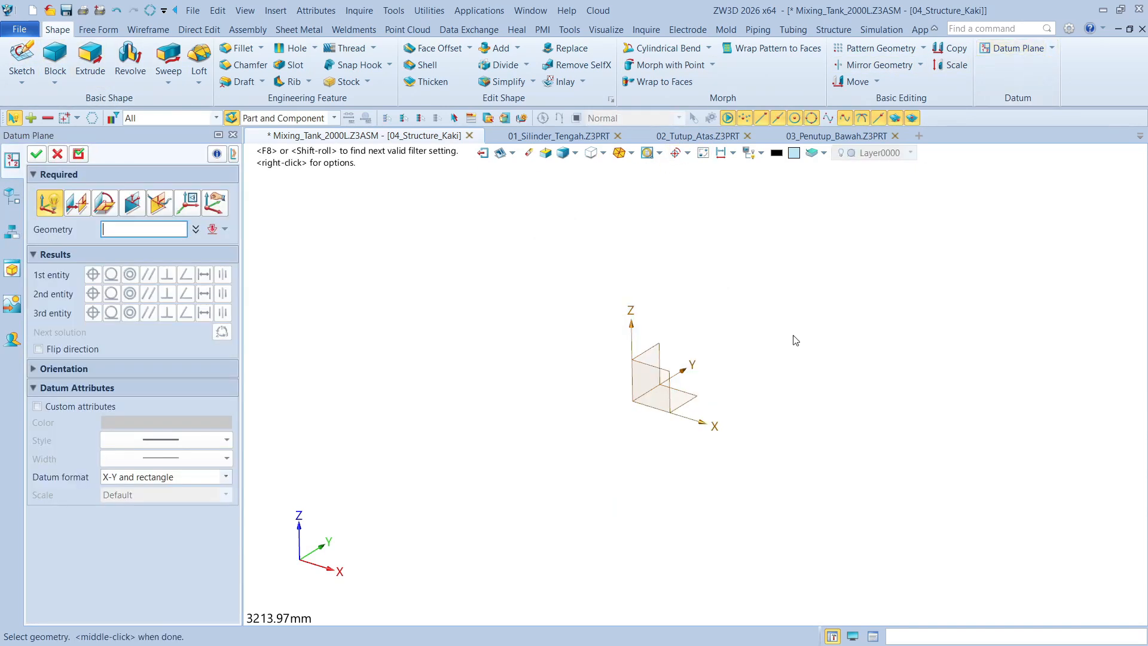
click(706, 397)
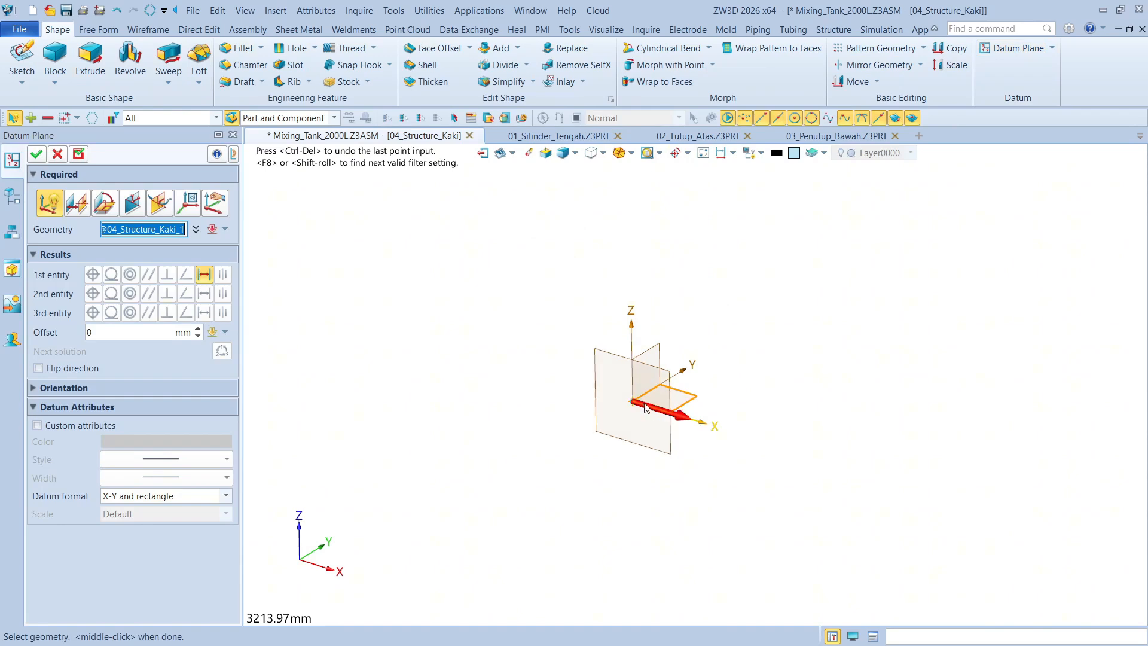
drag(631, 395, 651, 478)
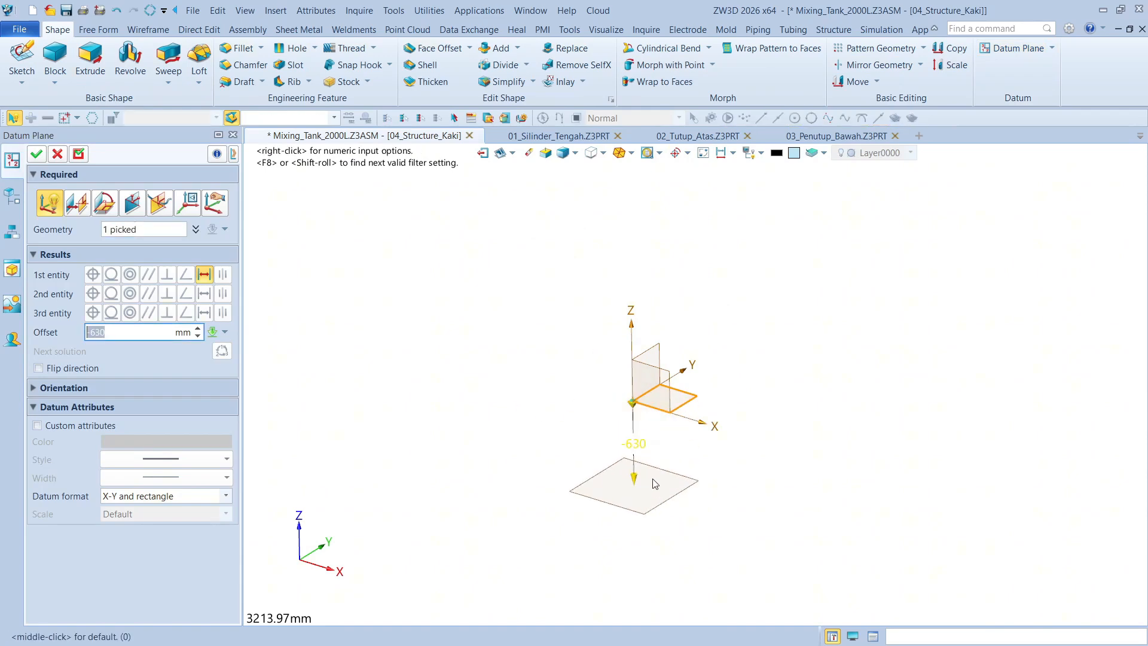
click(635, 443)
text(-950)
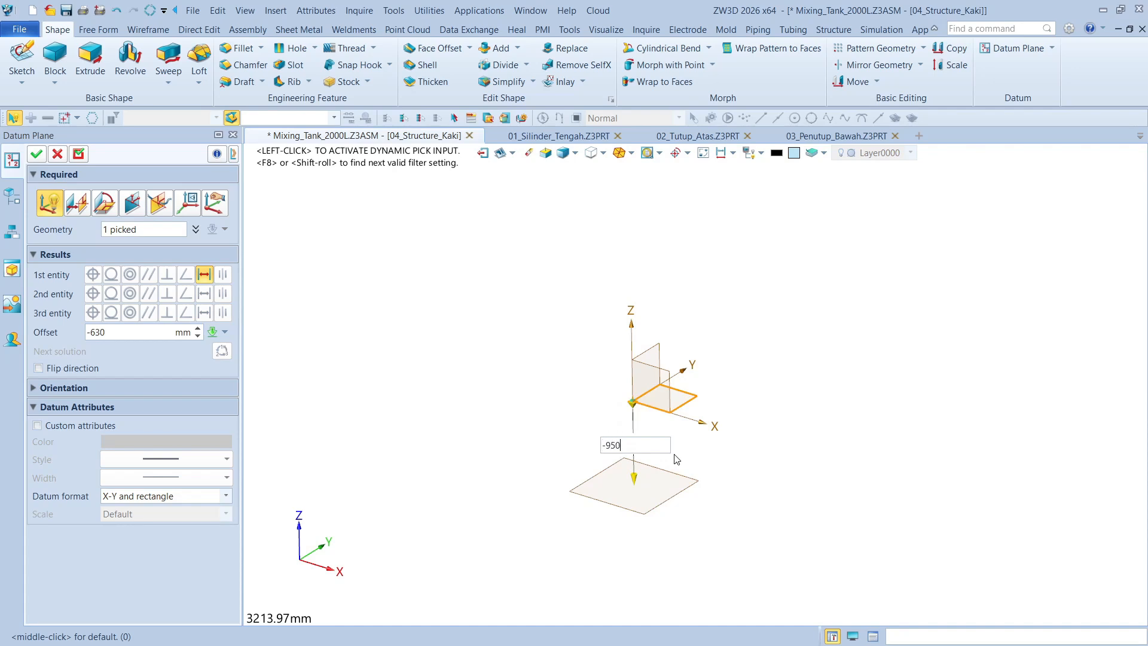
key(Return)
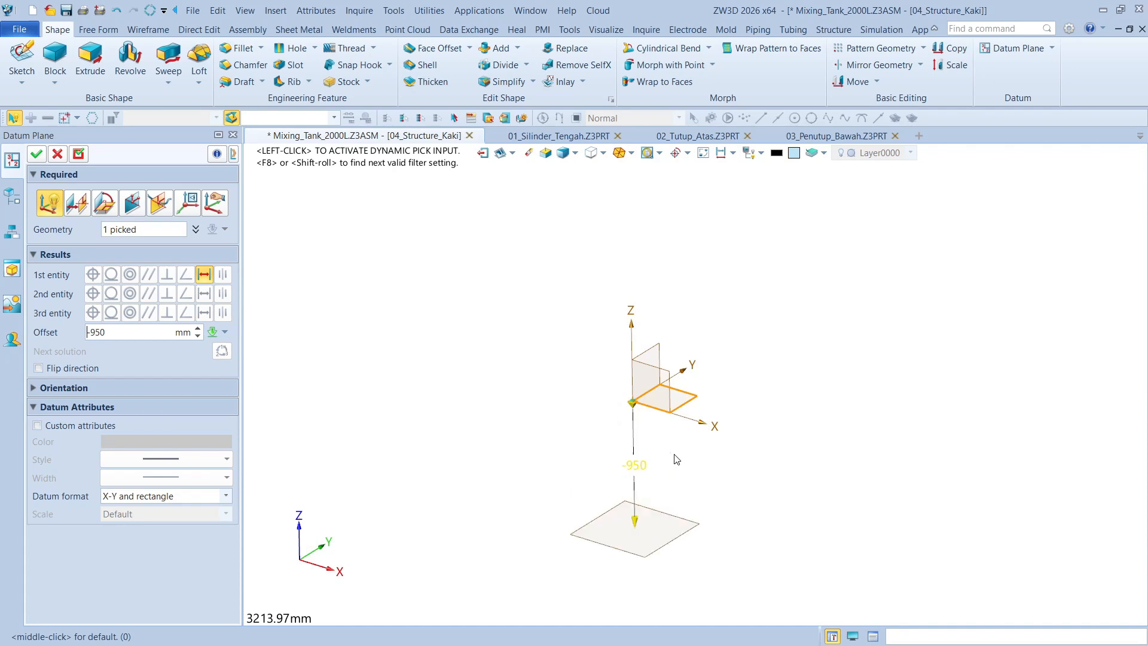
click(37, 154)
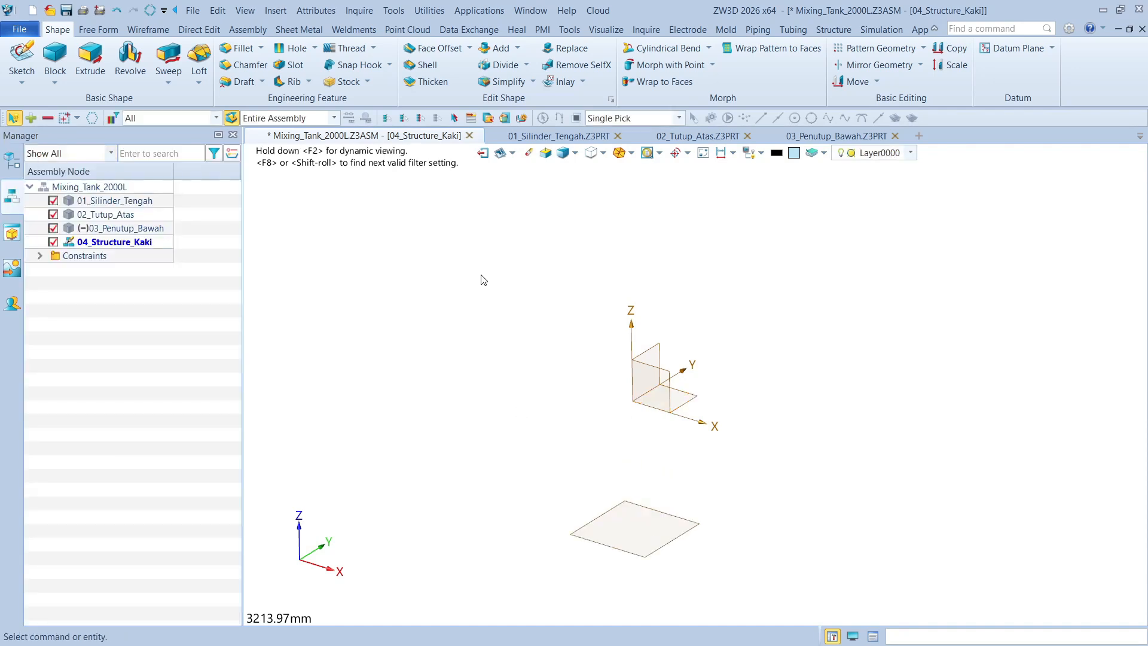
right_drag(503, 277, 508, 290)
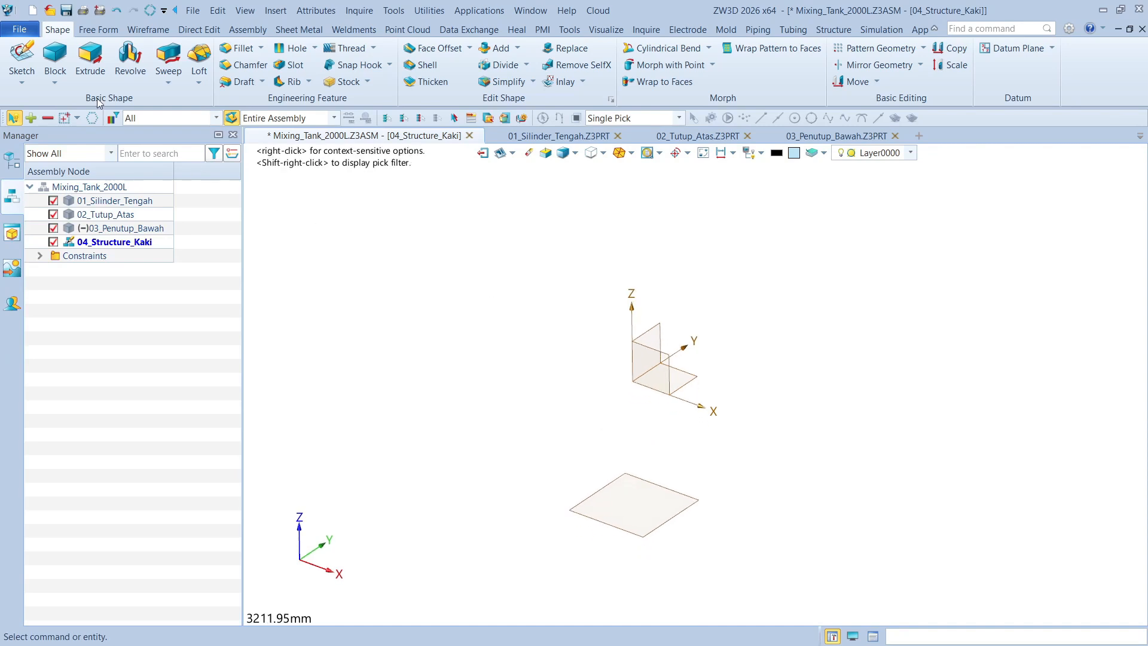
click(22, 59)
click(675, 521)
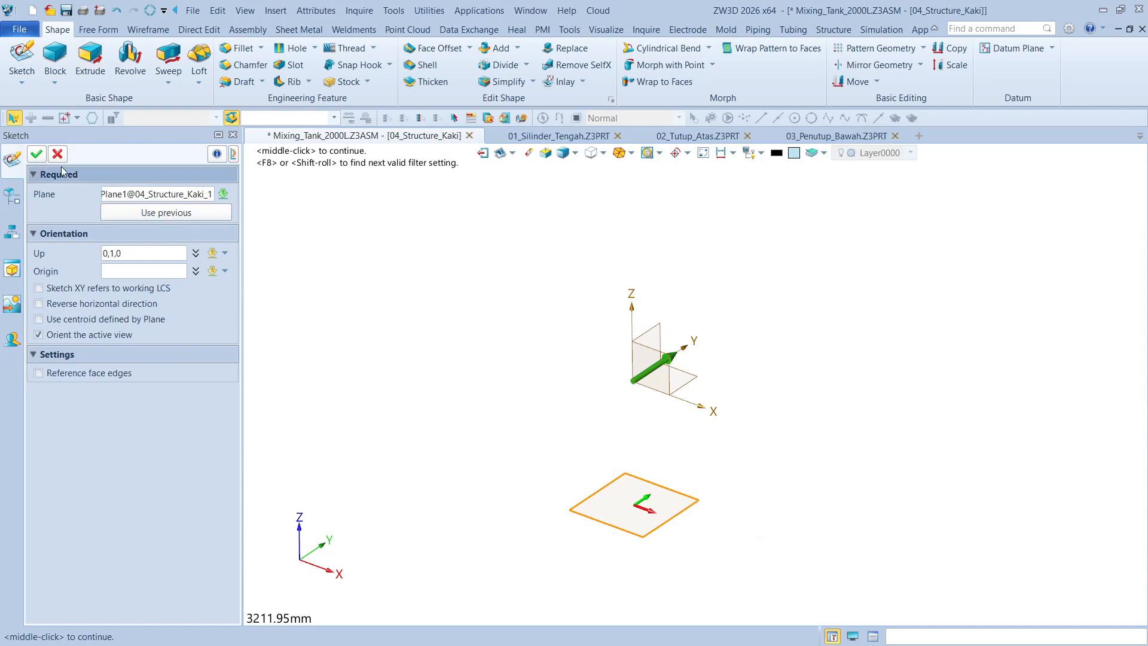
click(37, 153)
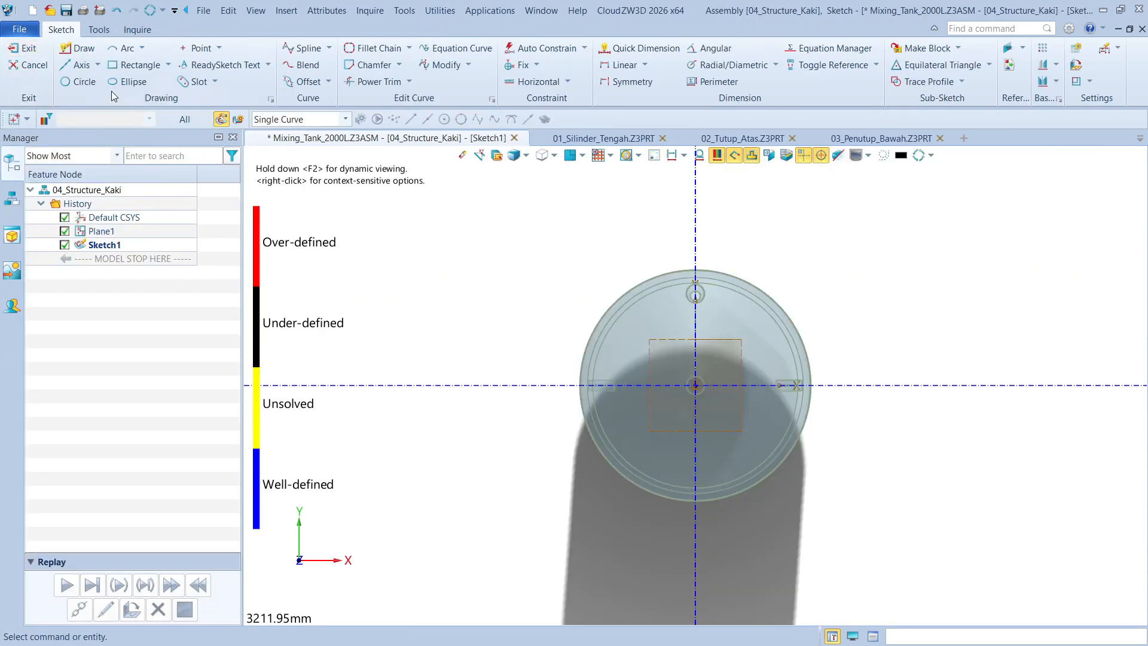
click(25, 48)
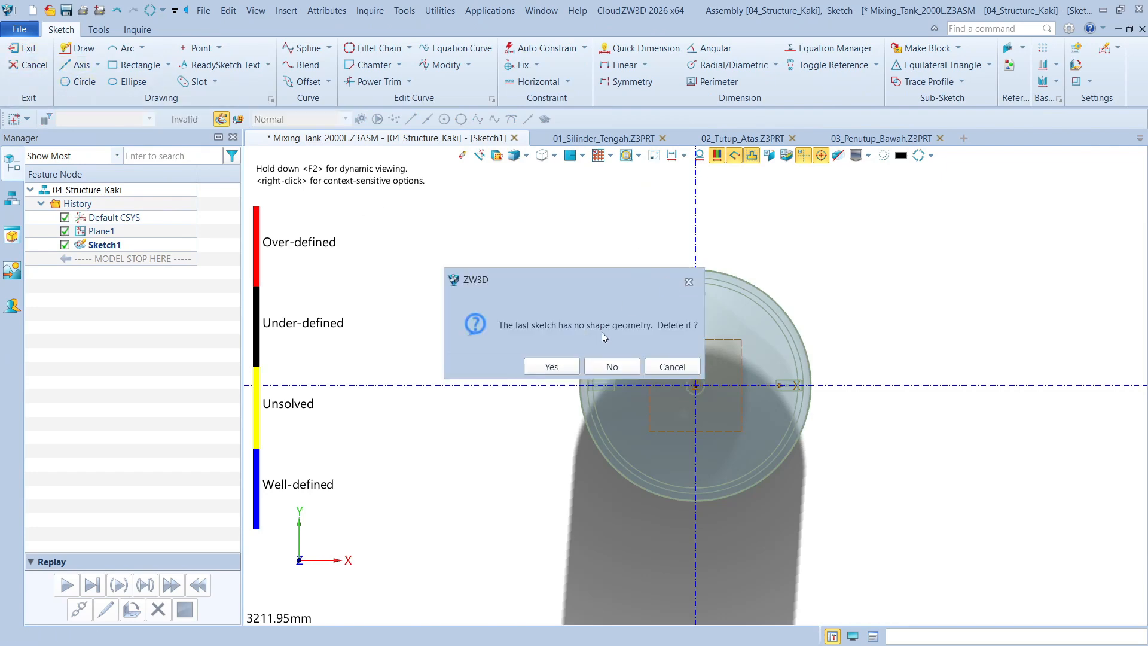
click(551, 367)
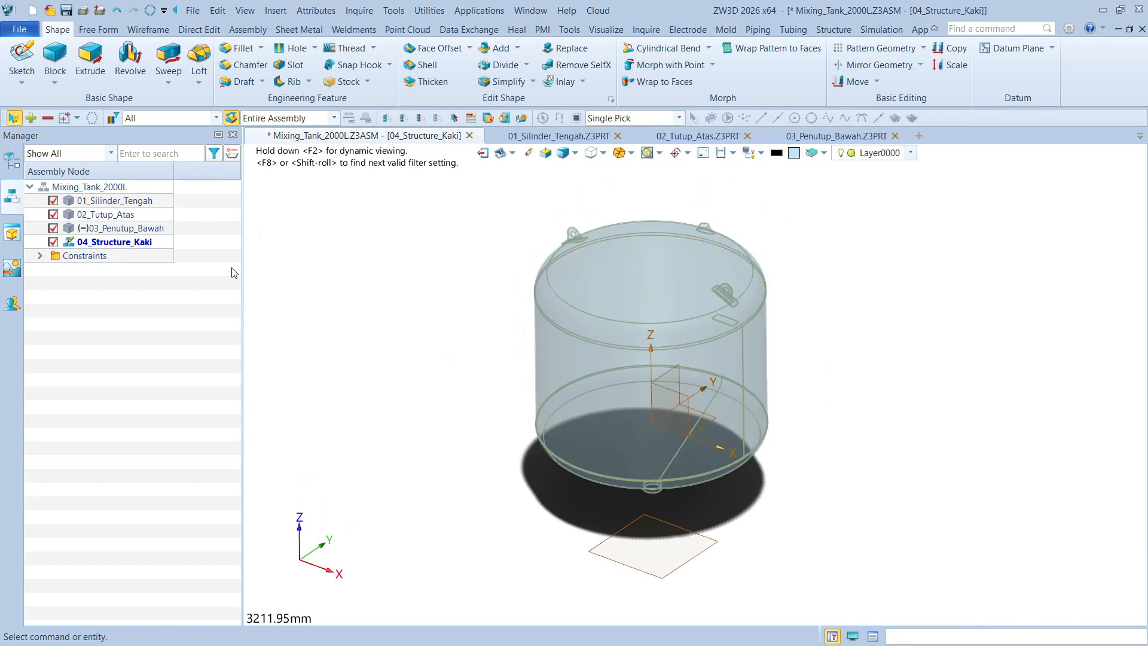
Start a sketch on the offset datum plane below the tank and hide the surrounding tank components
click(22, 56)
click(661, 564)
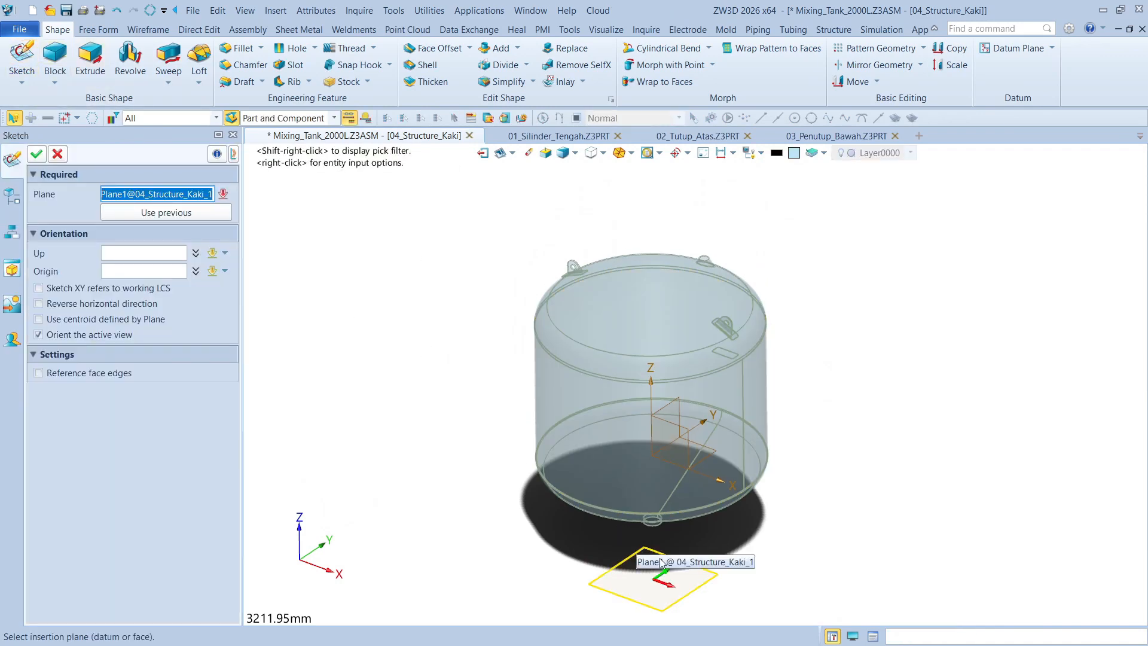
click(36, 154)
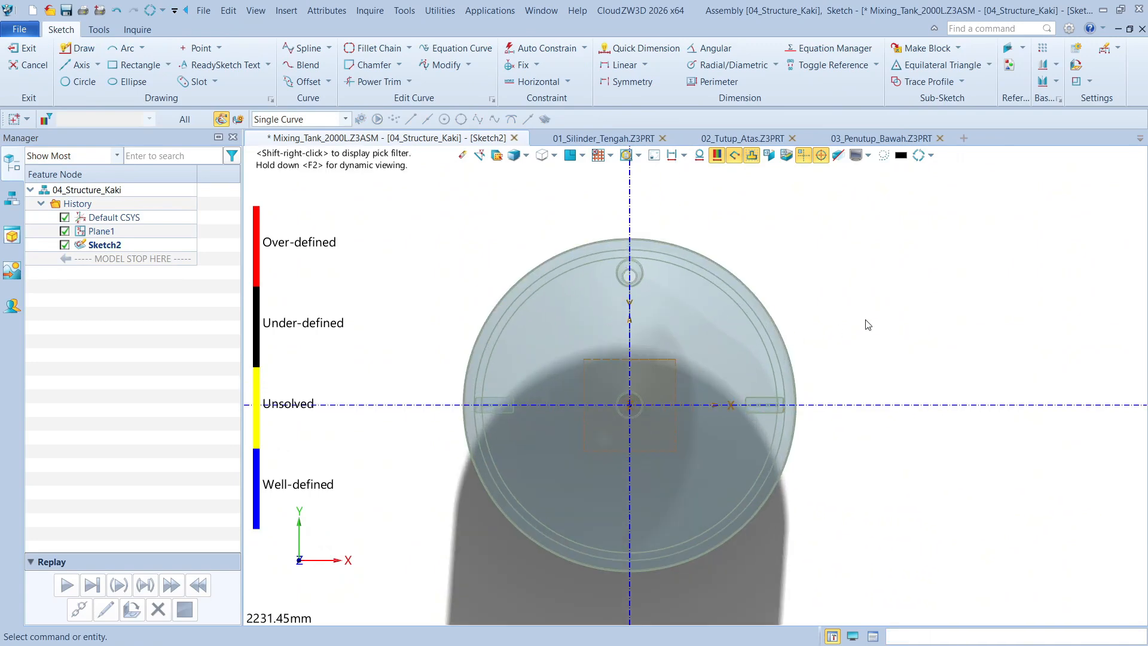
middle_drag(866, 320, 866, 297)
scroll(471, 277, up, 1)
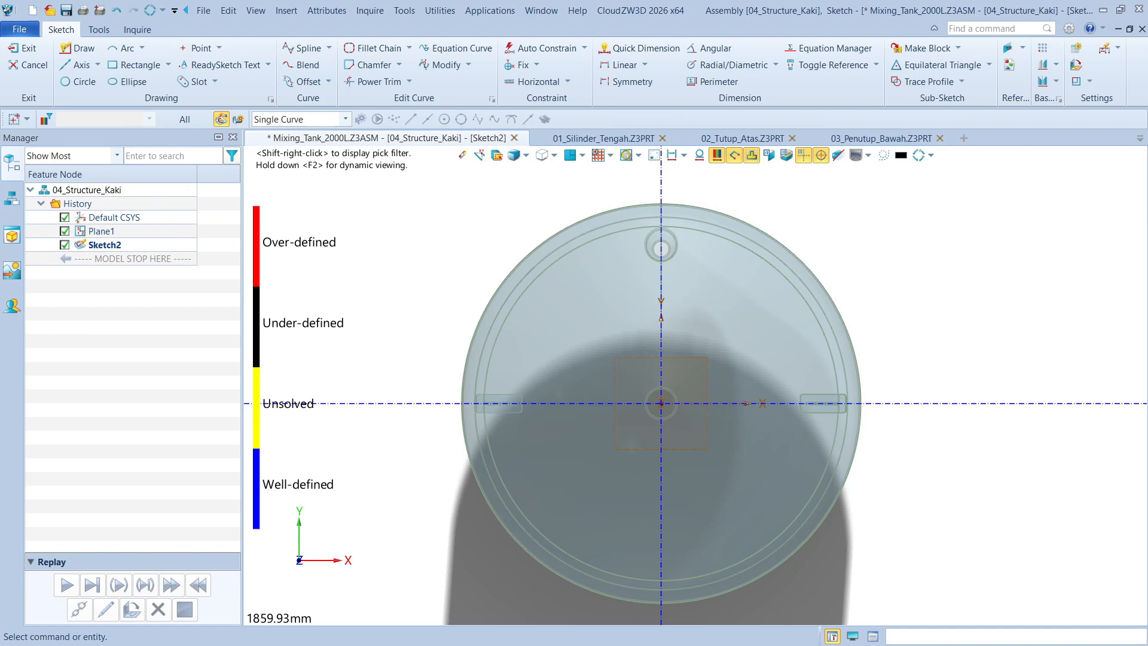
scroll(657, 269, down, 2)
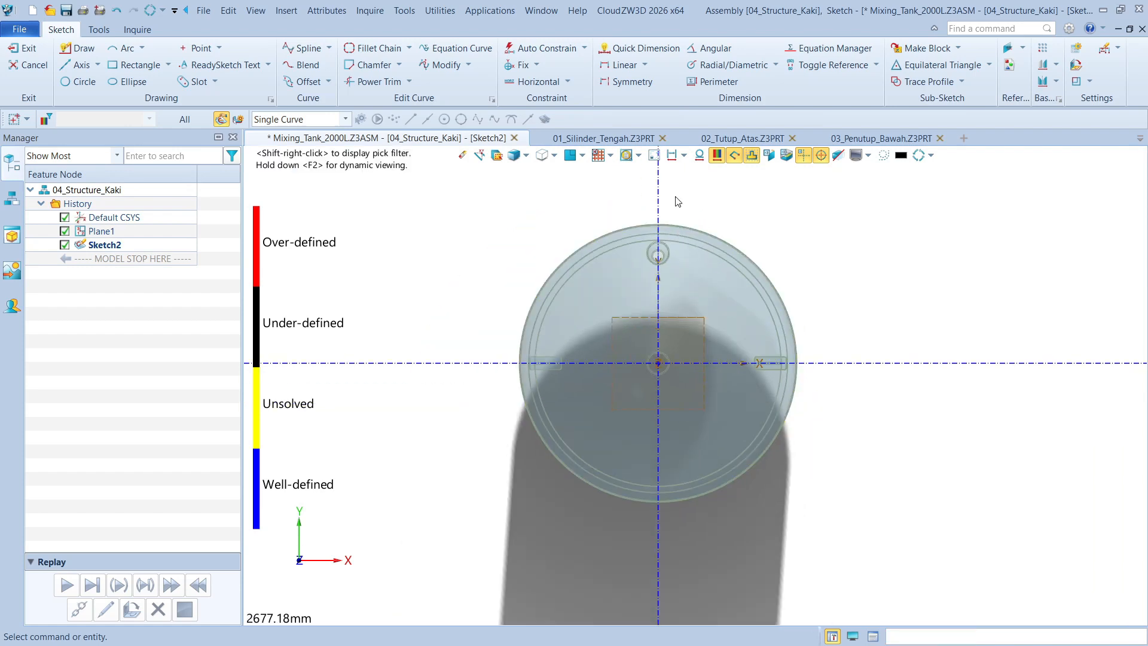
click(654, 156)
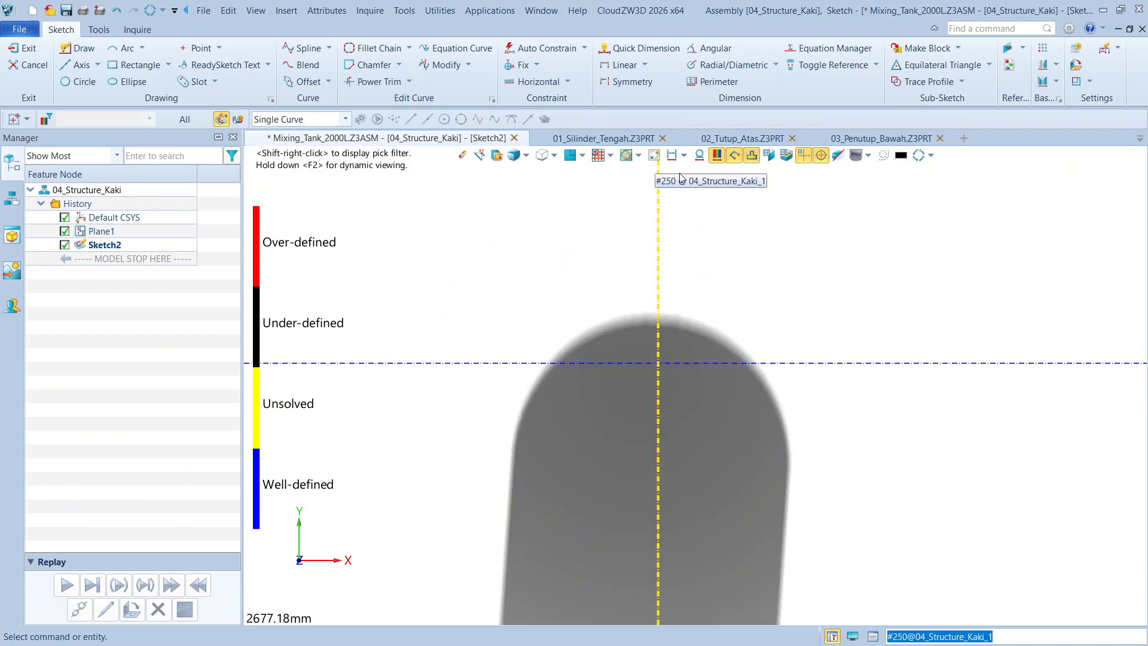
Draw a circle centred on the sketch origin with a diameter of 1540 mm
click(76, 82)
click(658, 363)
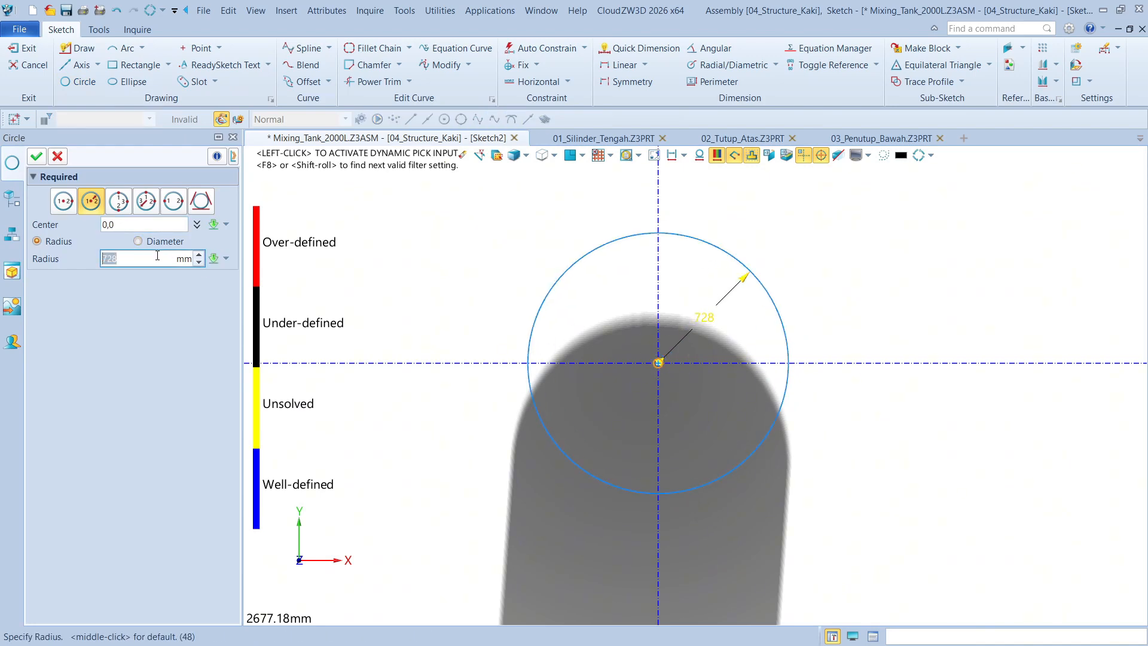
text(1540)
key(Return)
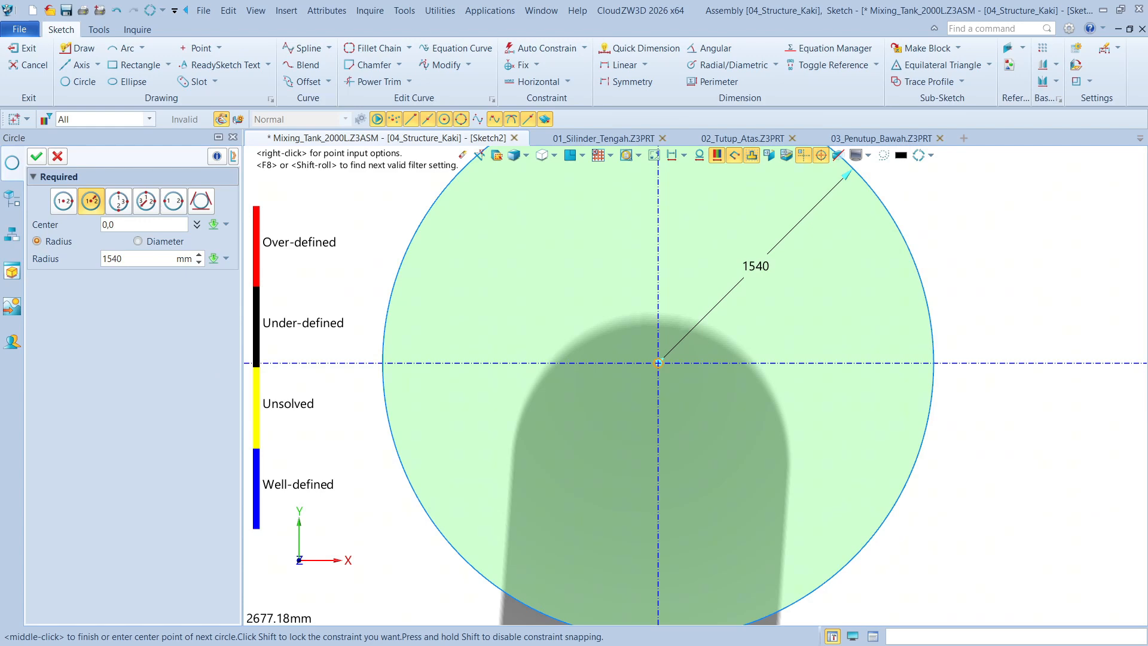
scroll(604, 337, down, 1)
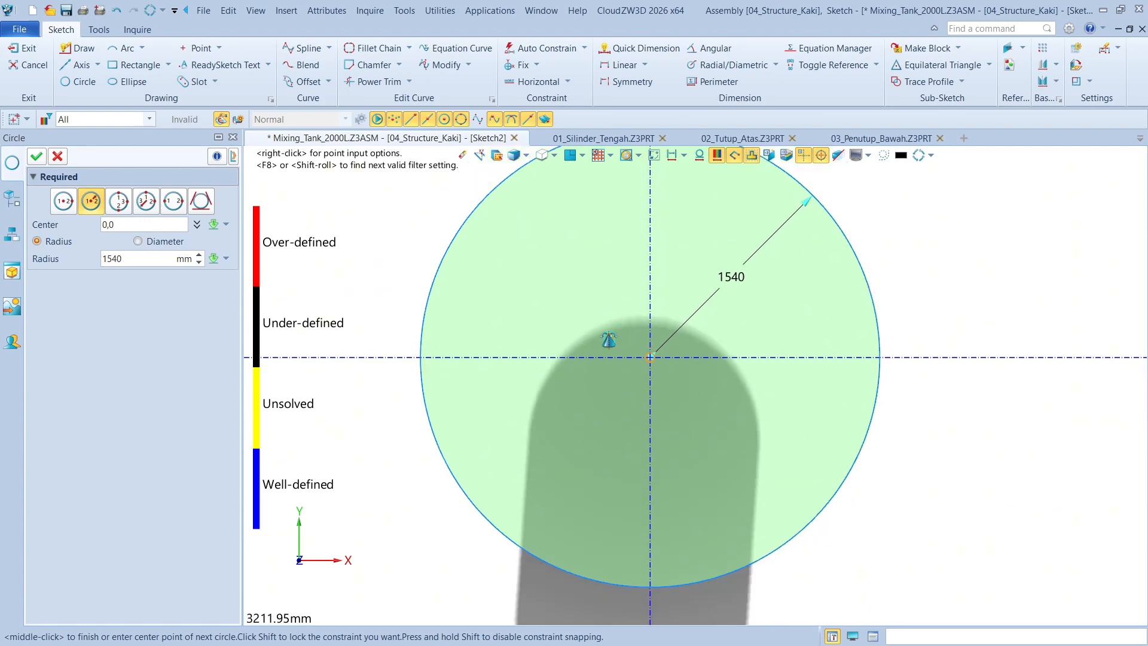
middle_drag(609, 340, 585, 376)
click(171, 247)
scroll(671, 358, up, 3)
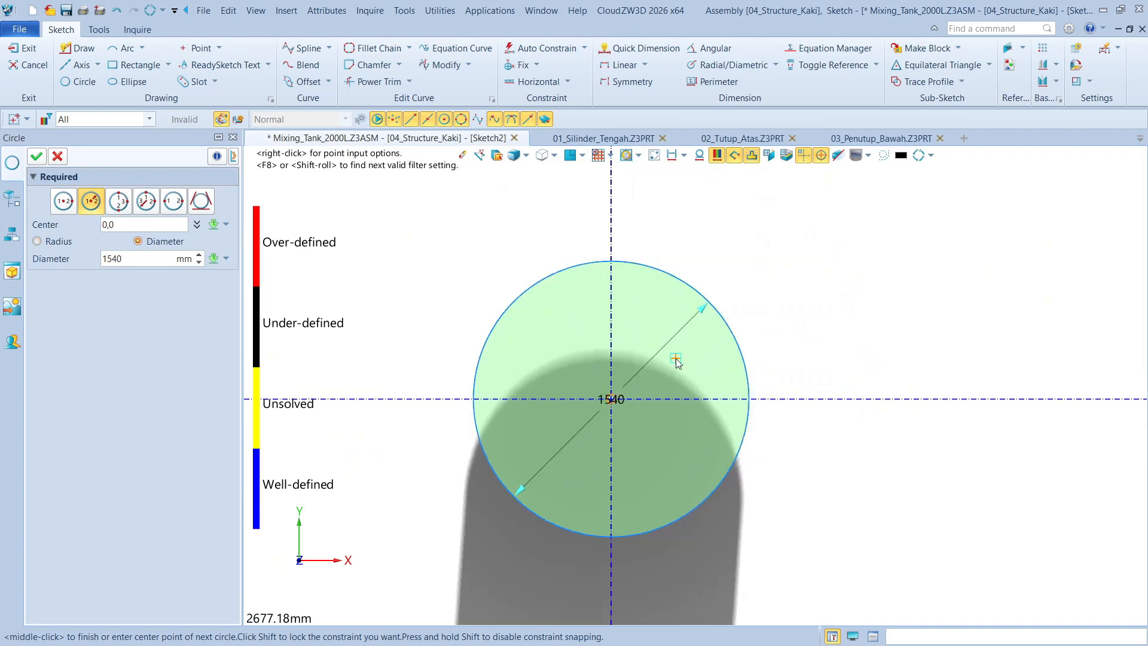
click(38, 156)
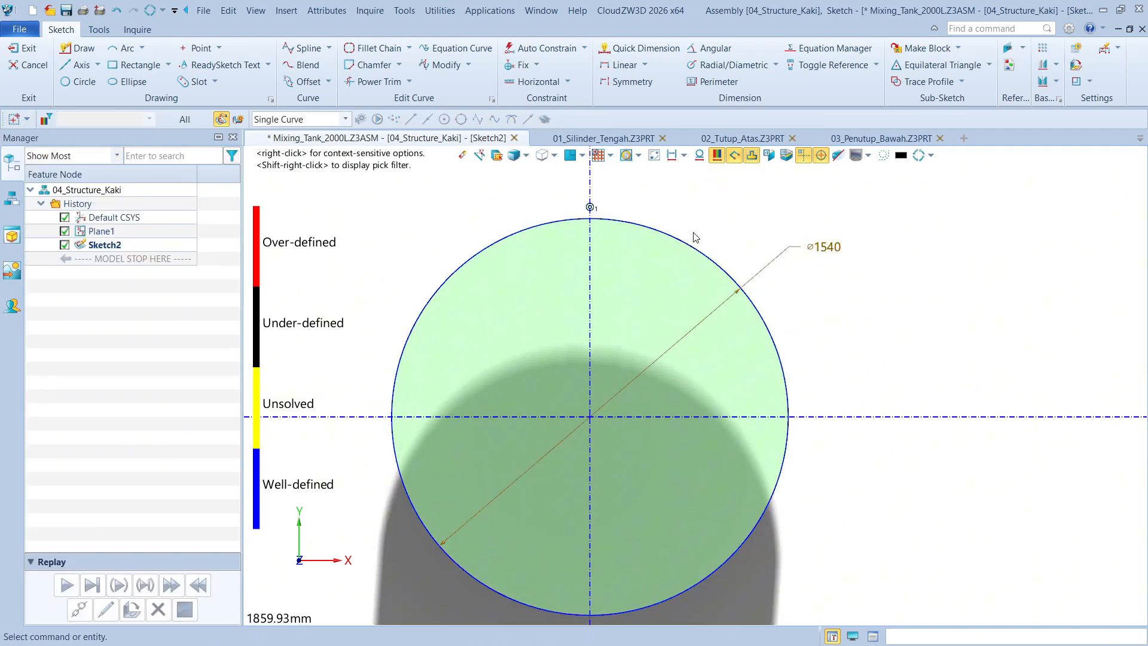
Convert the 1540 mm circle to construction geometry
middle_drag(416, 213, 452, 213)
scroll(461, 275, down, 2)
scroll(543, 293, up, 2)
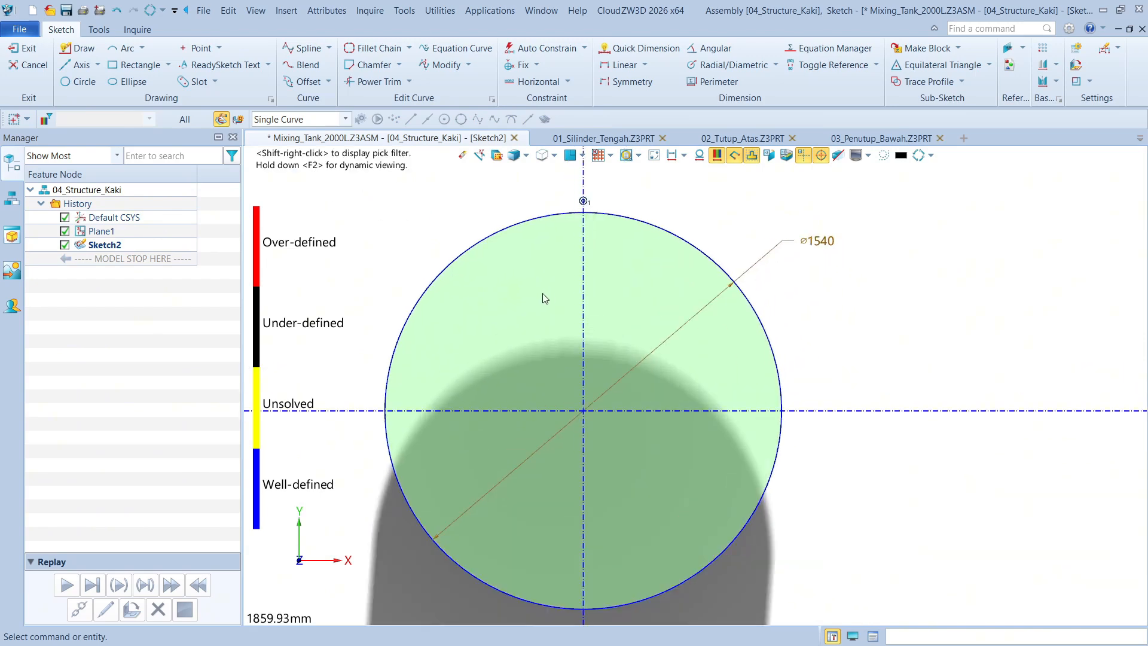
right_click(503, 234)
click(514, 225)
middle_drag(415, 226, 421, 206)
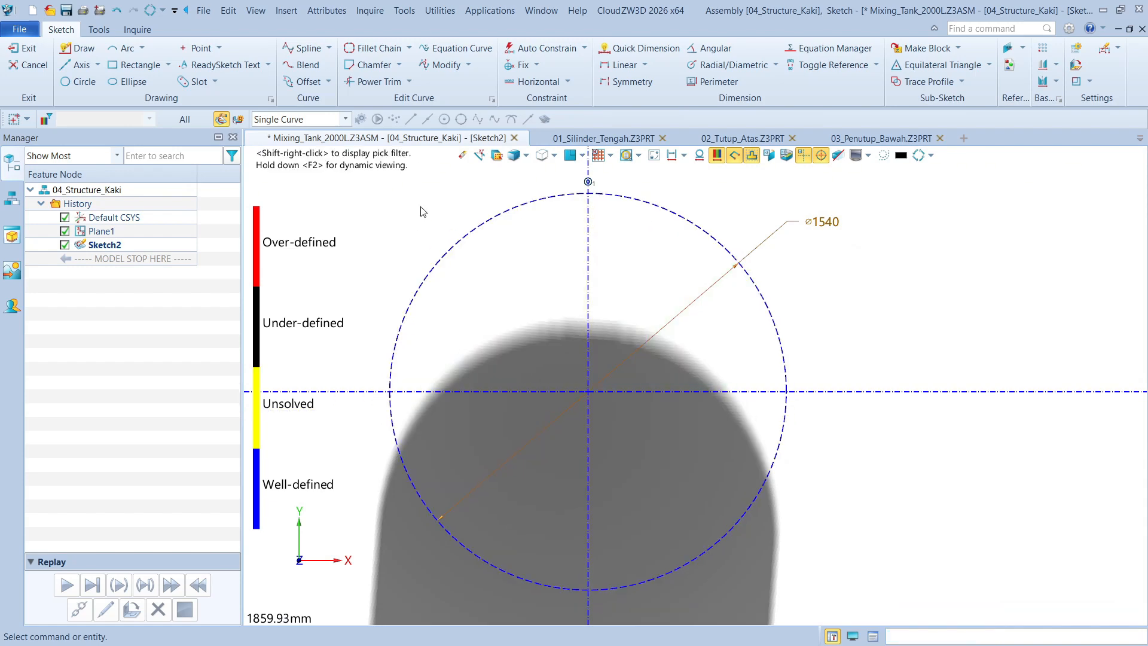
Draw a closed triangle inscribed in the construction circle, with its apex on the vertical axis and a horizontal base
click(77, 48)
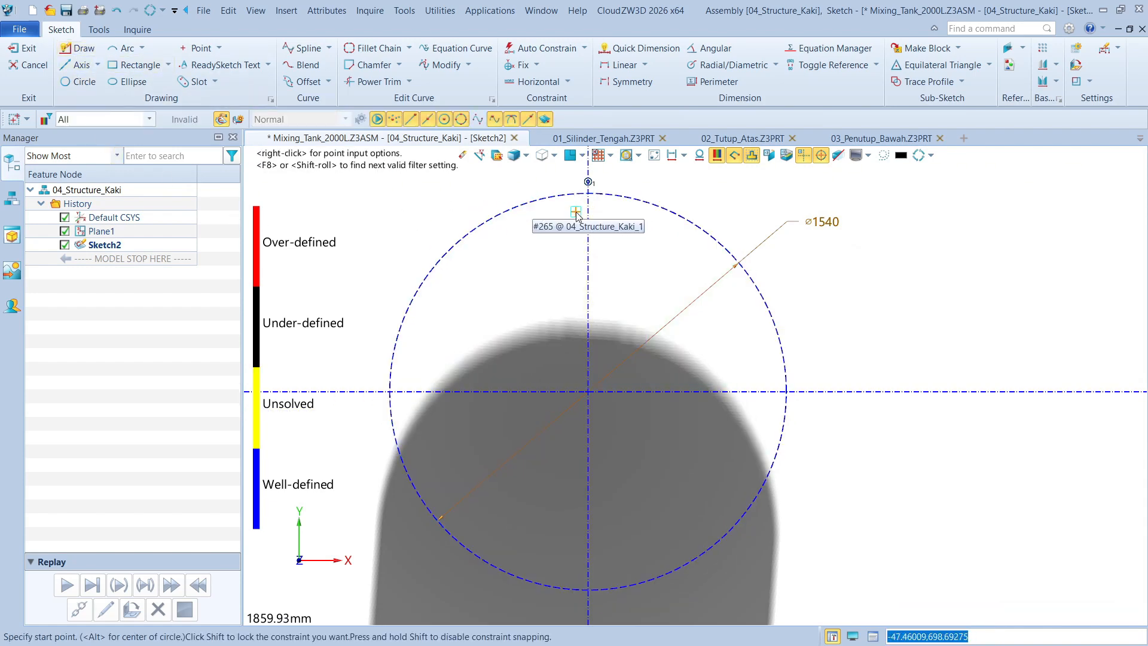
click(588, 182)
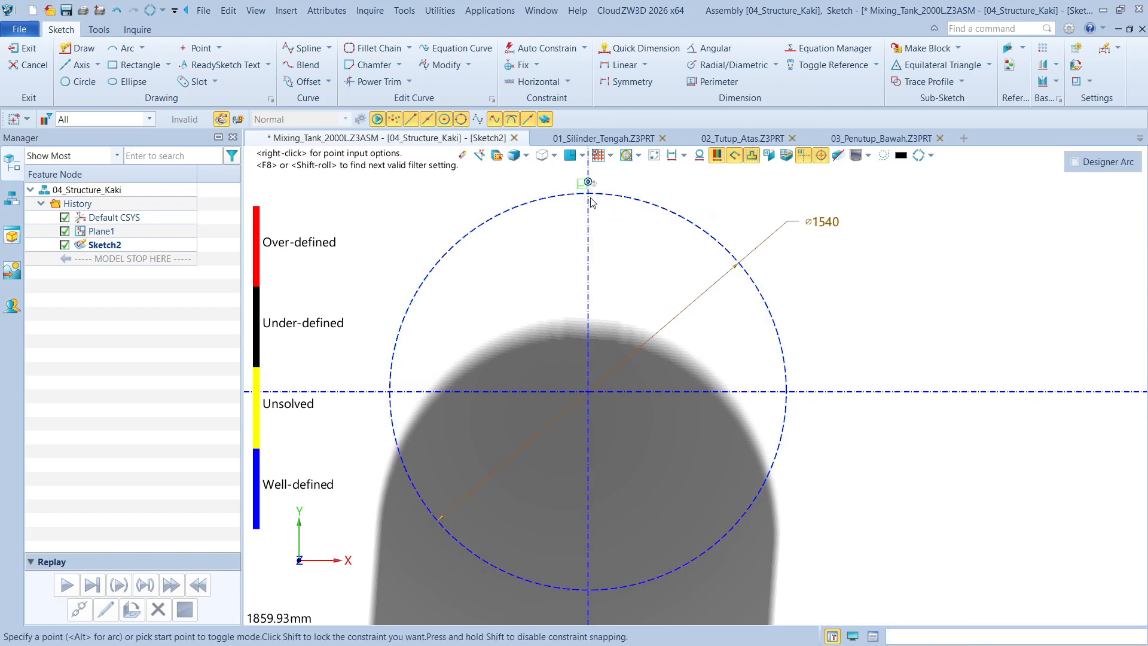
click(768, 459)
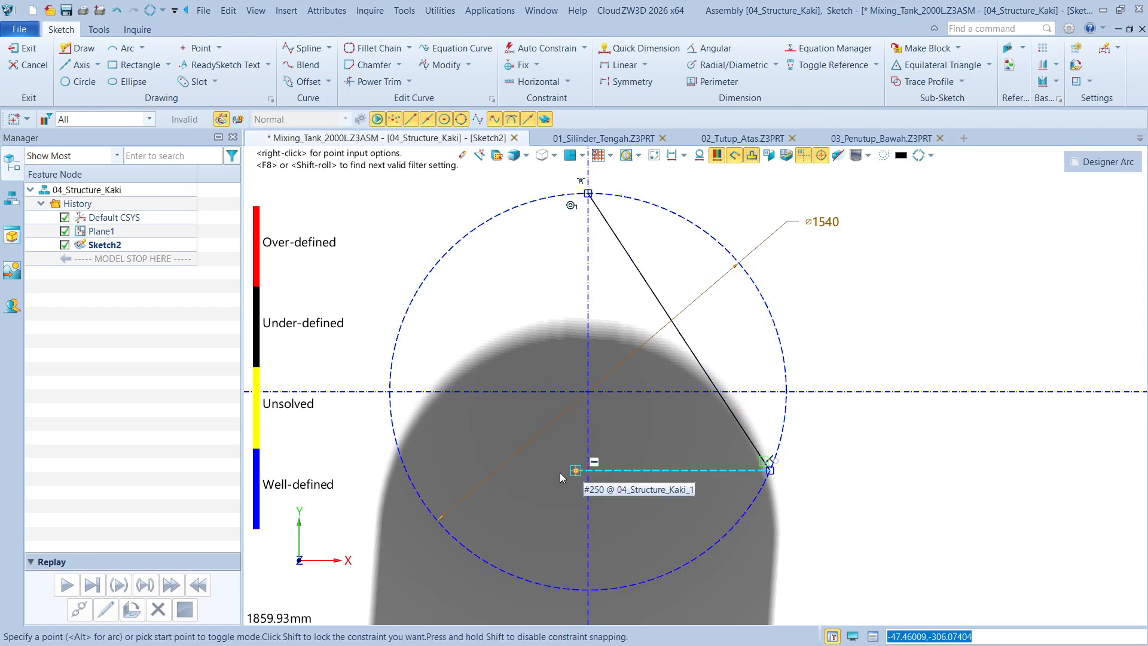
click(406, 470)
click(588, 193)
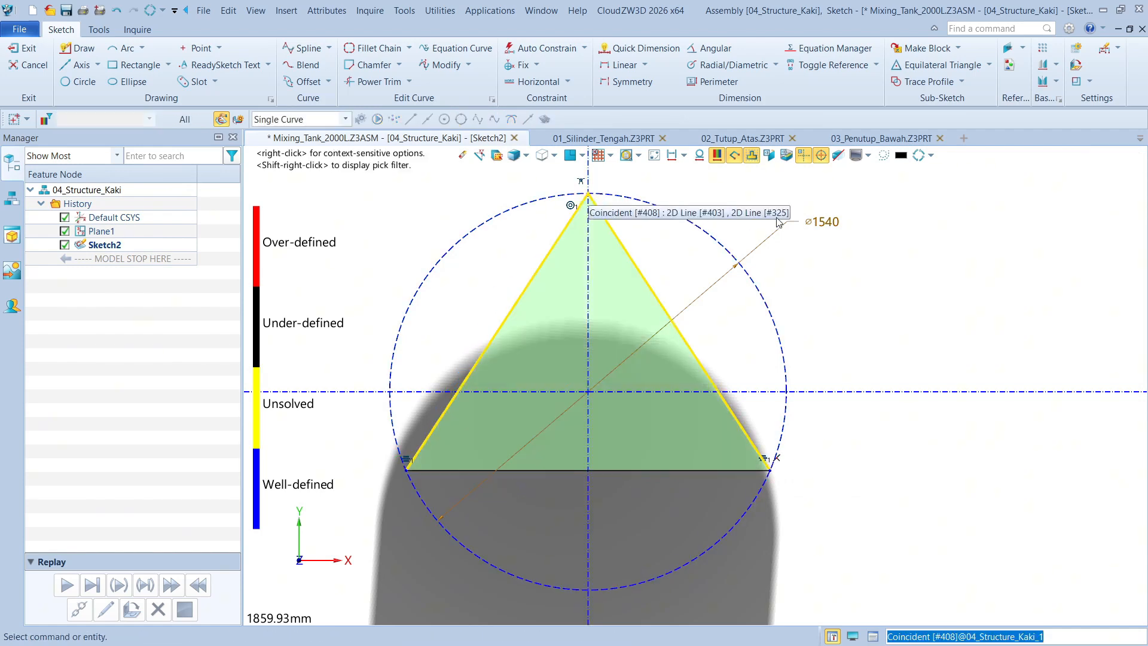
Dimension the triangle's height from base to apex as 1155 mm and exit the sketch
right_click(833, 318)
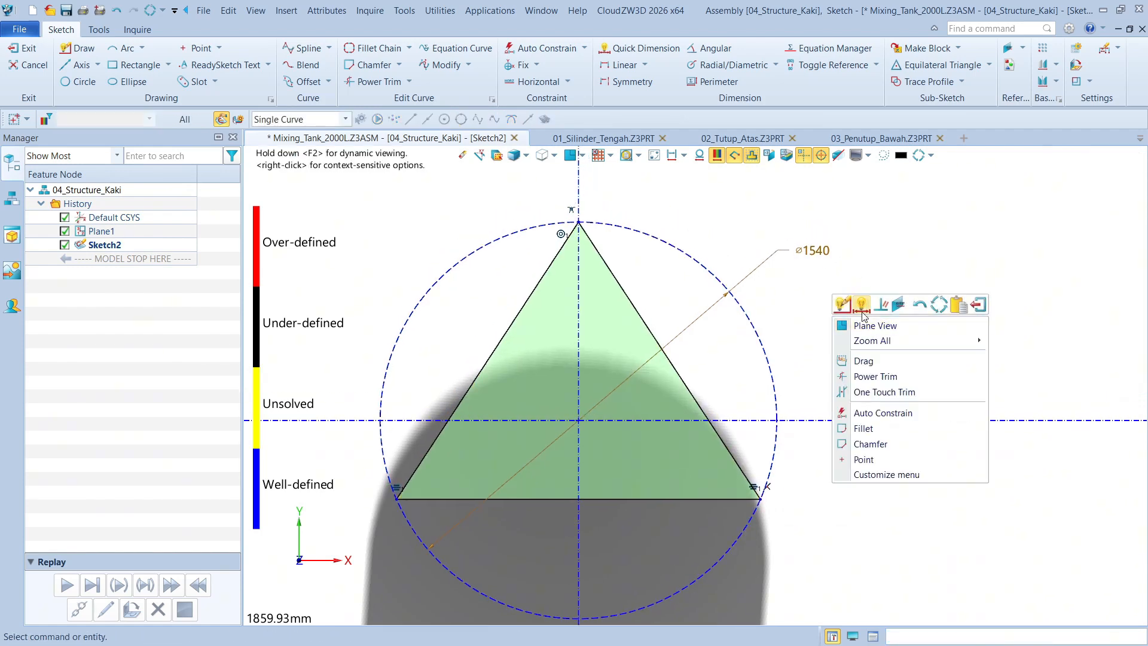
click(862, 305)
click(670, 500)
click(581, 223)
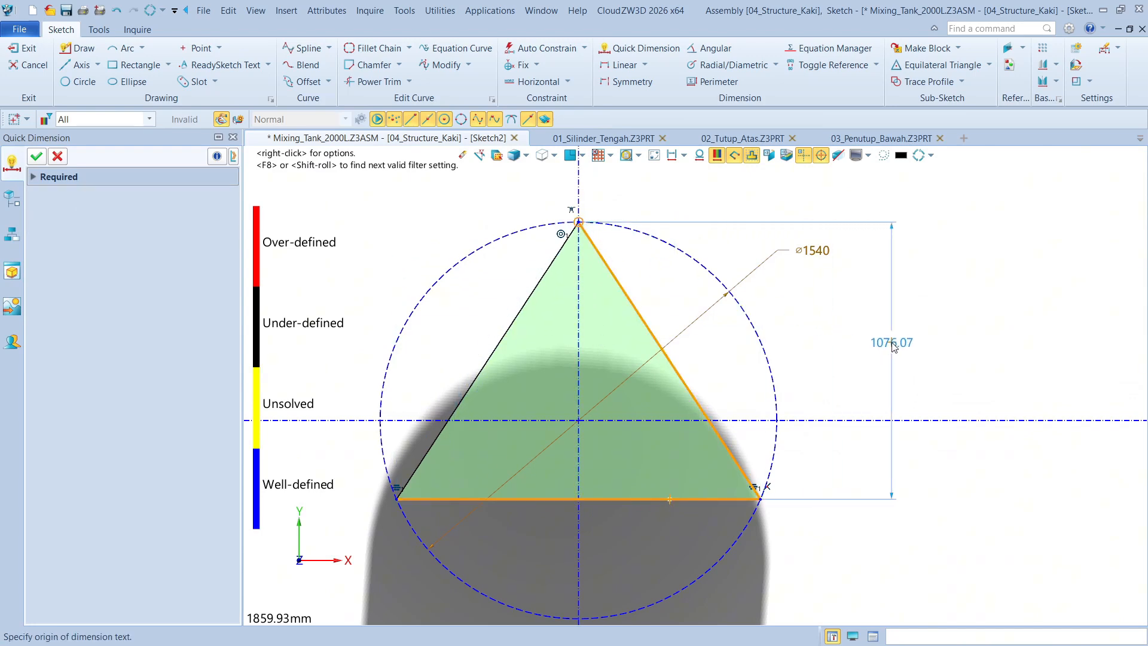
click(893, 345)
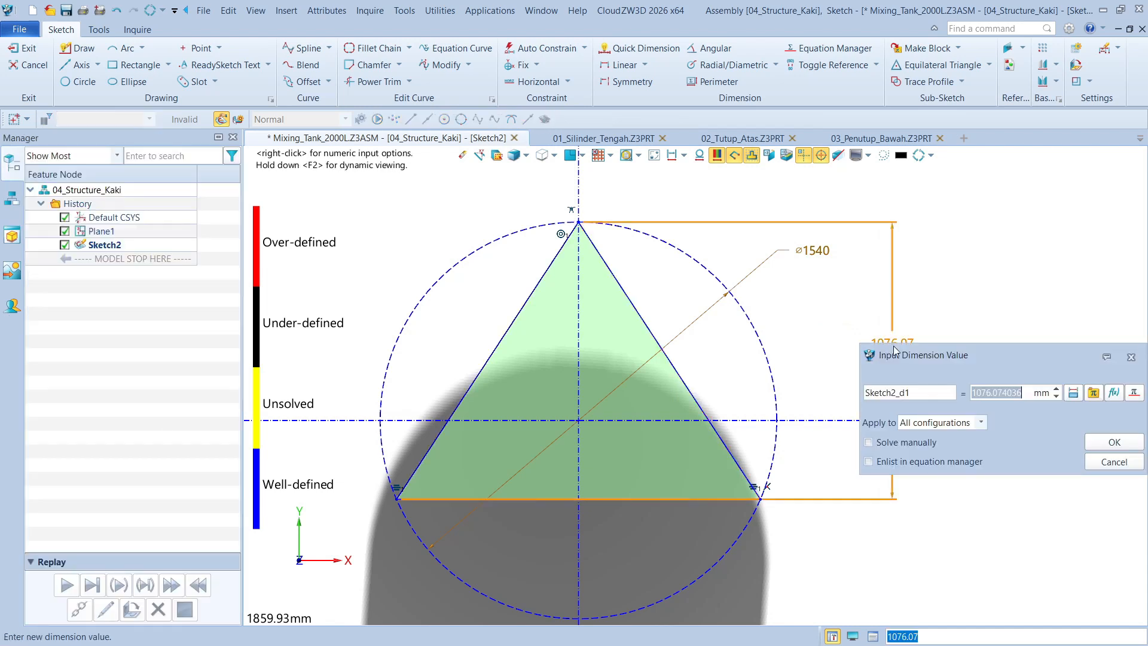
text(1155)
click(1116, 443)
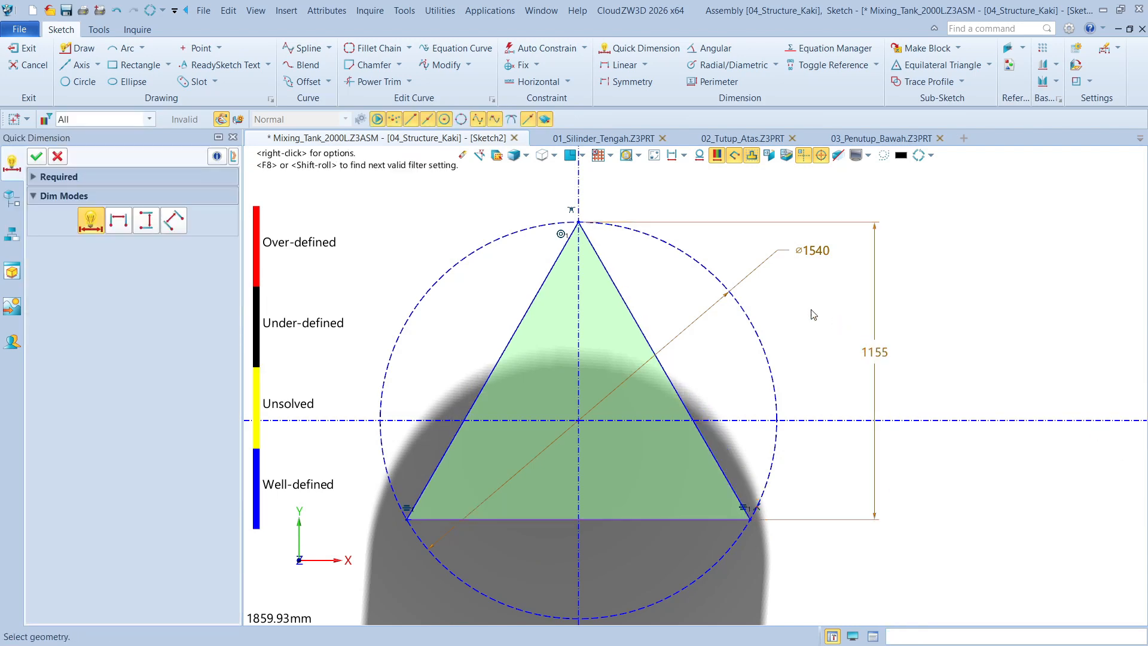
click(37, 155)
click(24, 48)
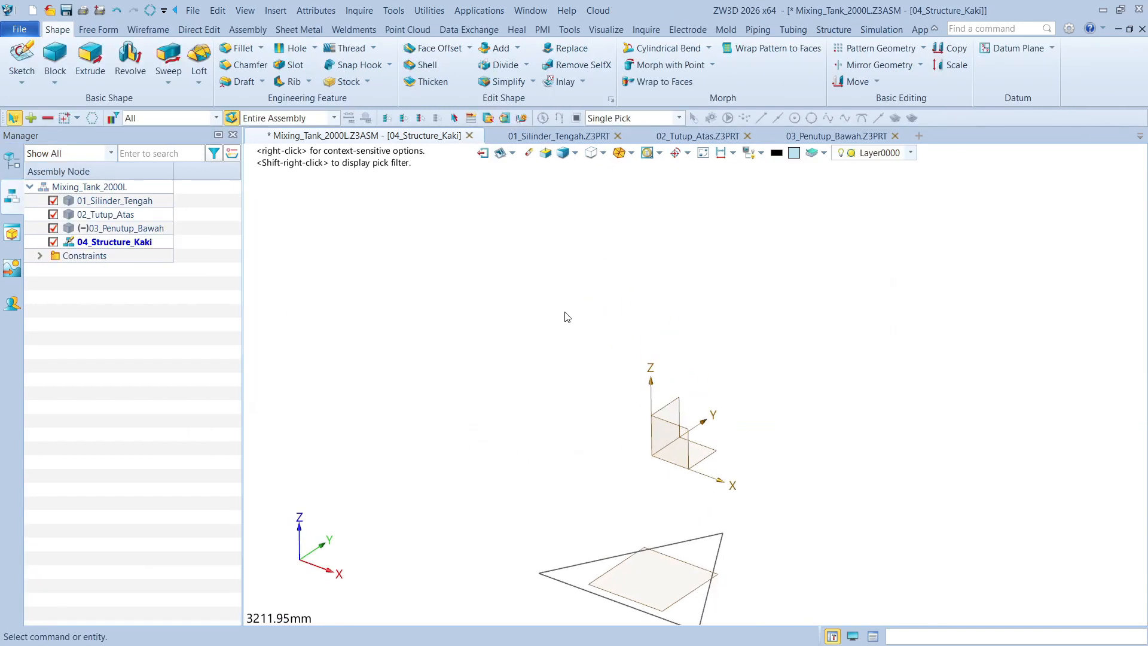
Start a new sketch on the default YZ plane of the leg structure
scroll(565, 312, down, 1)
middle_drag(565, 313, 558, 250)
right_drag(557, 250, 569, 282)
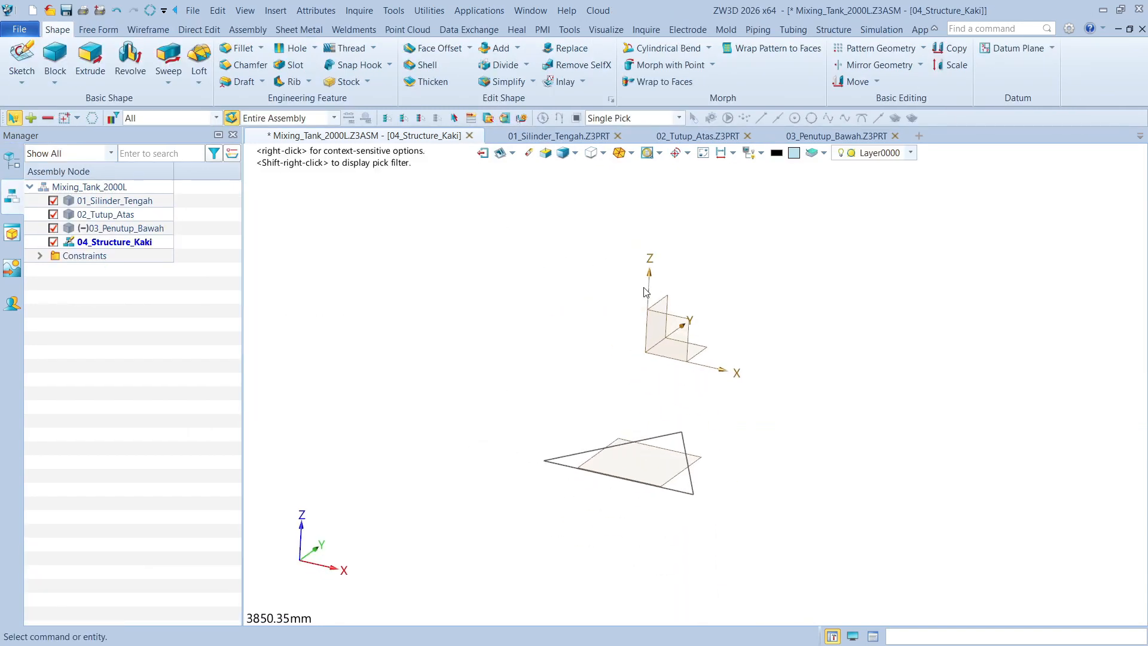
right_drag(644, 287, 660, 288)
right_drag(986, 290, 754, 457)
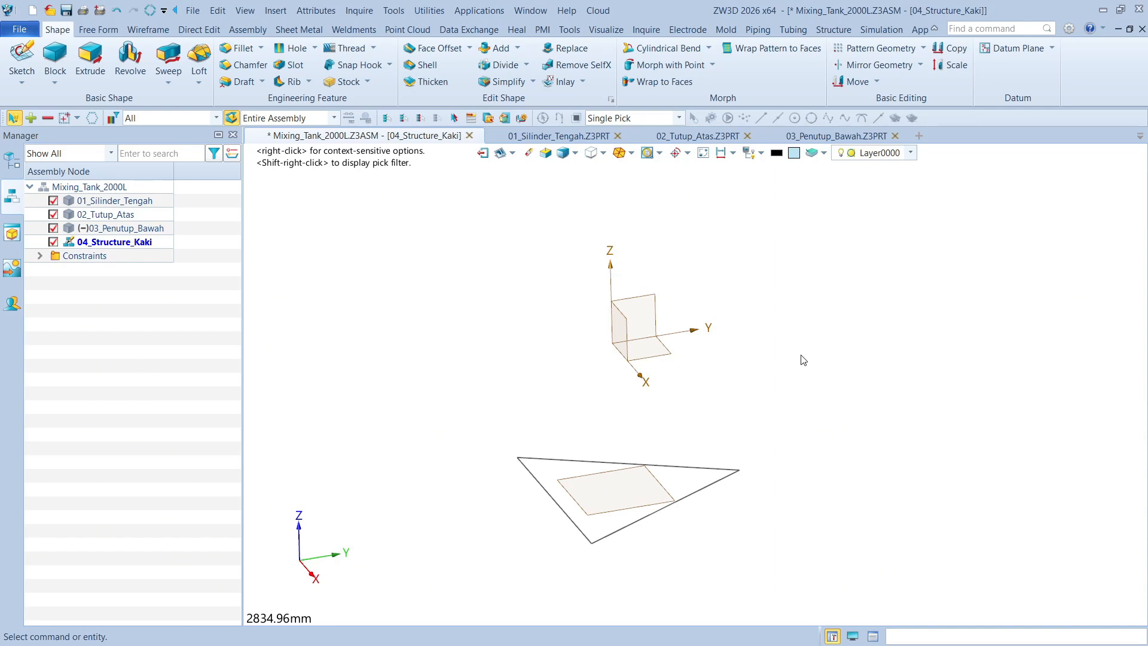
click(22, 57)
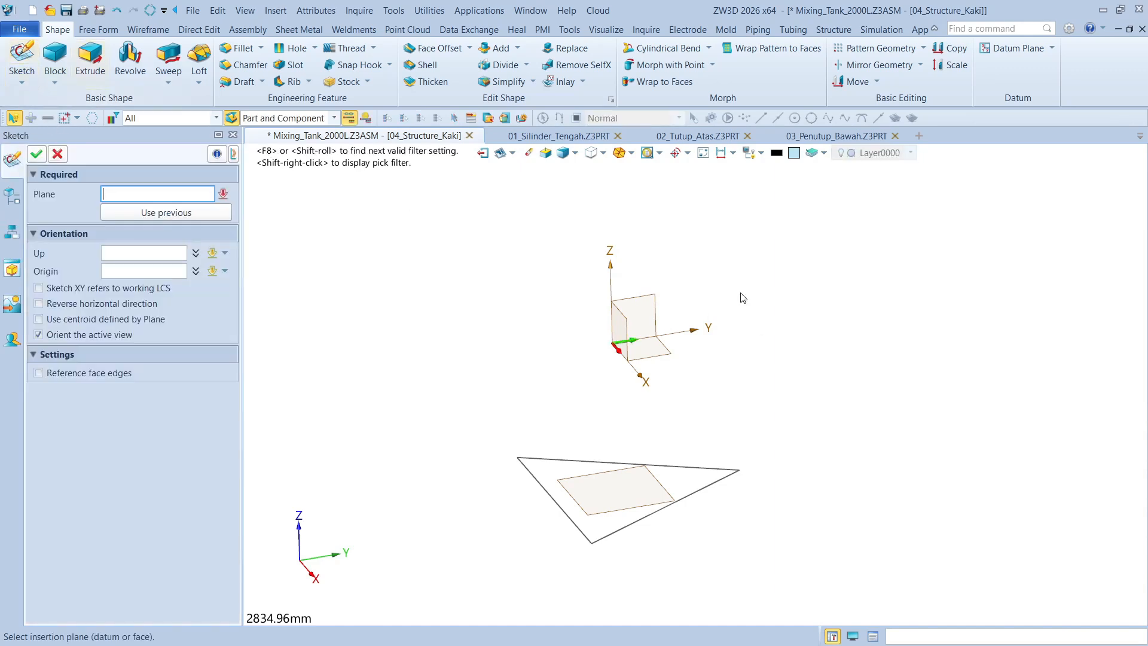
click(659, 295)
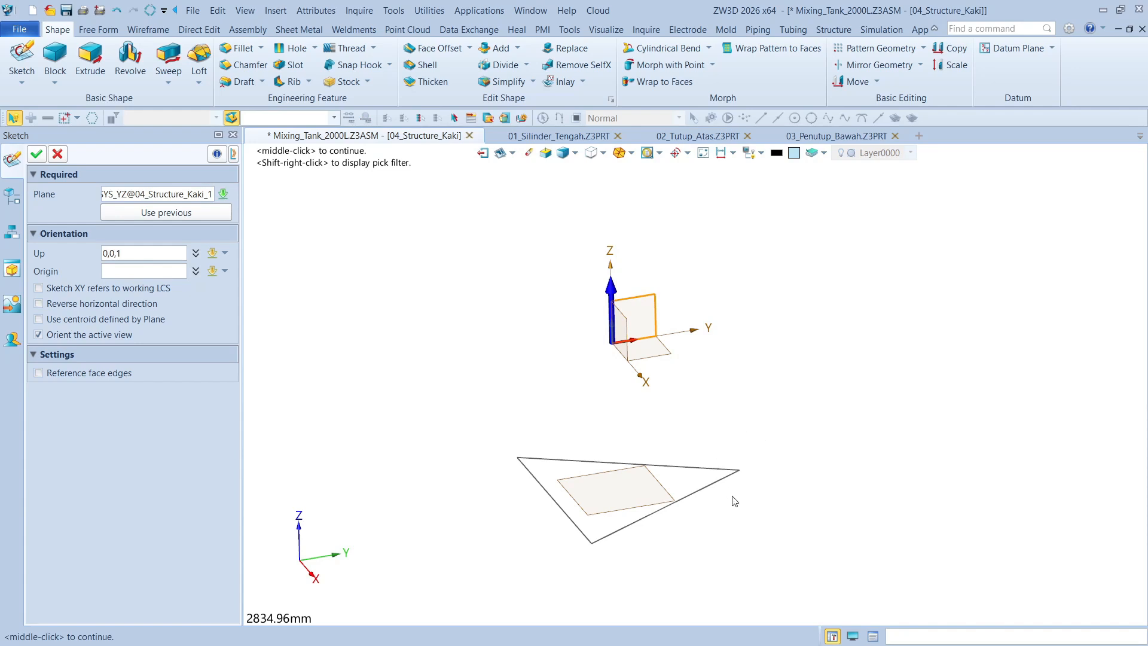
scroll(774, 494, up, 2)
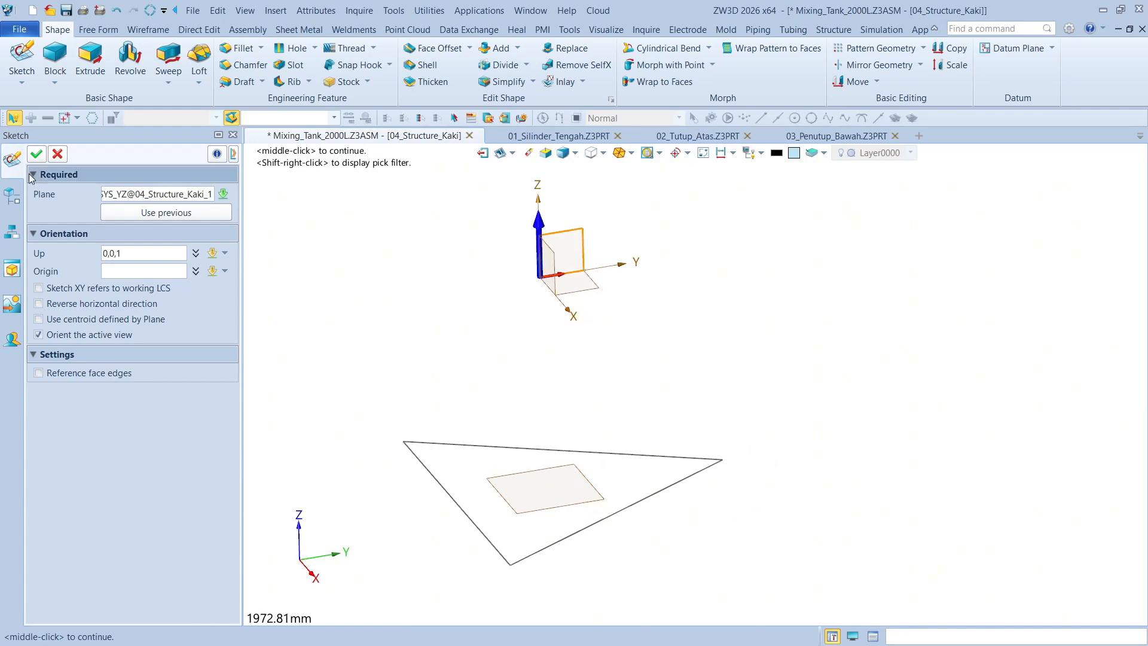
click(42, 155)
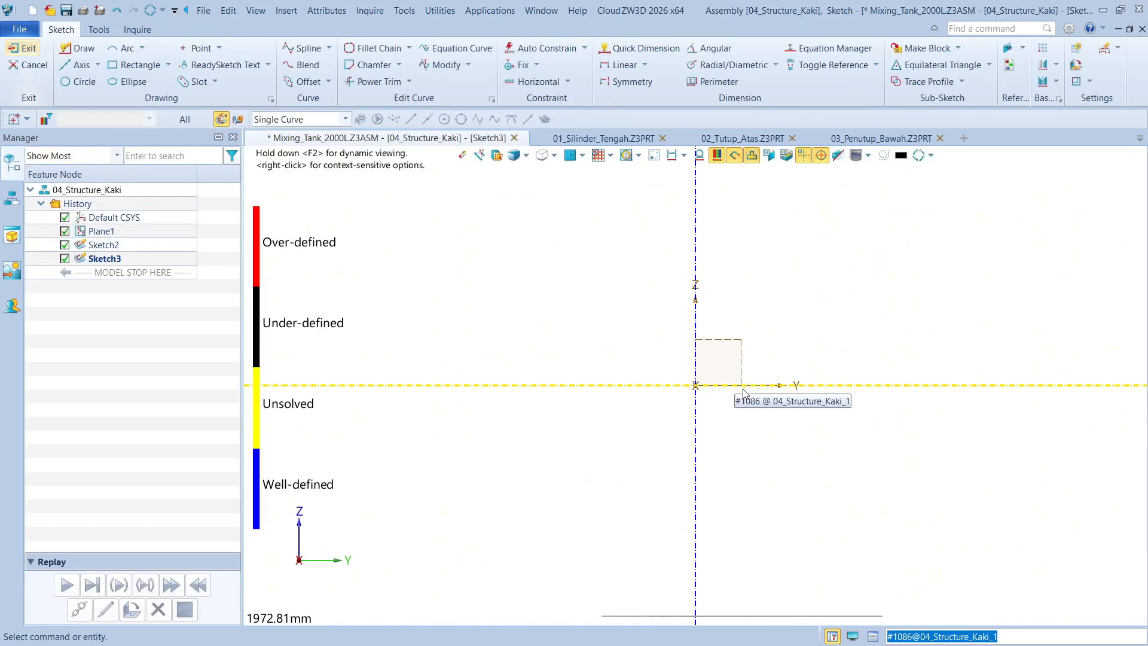
Reference the triangle's apex point on the Y axis side into the sketch as construction geometry
click(1007, 49)
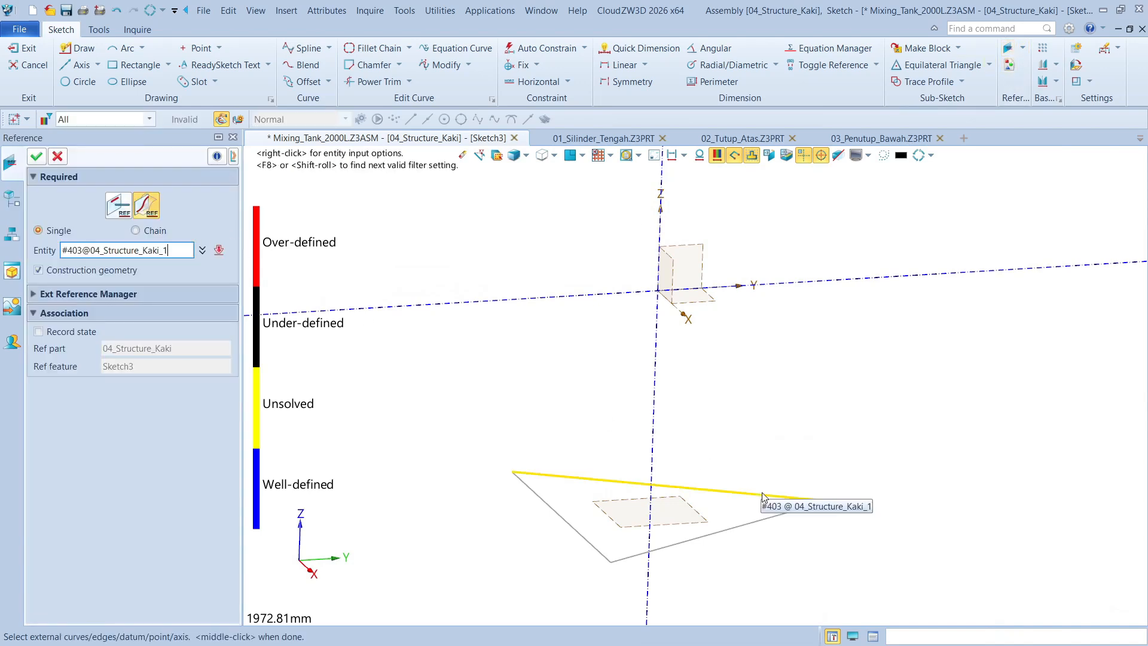
click(773, 507)
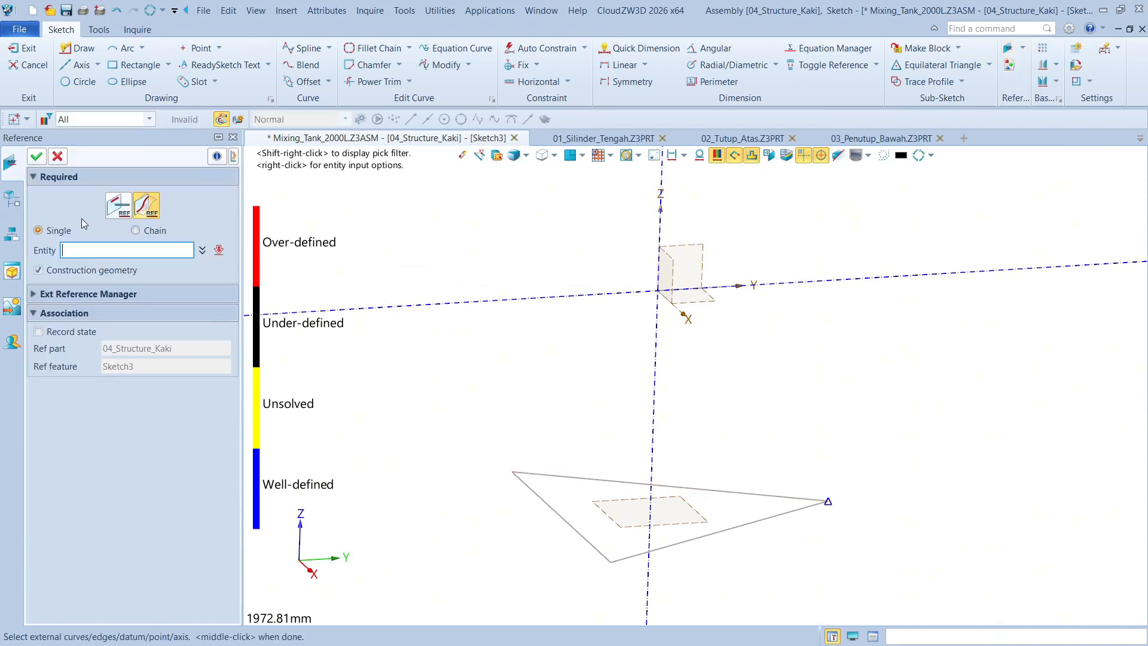
click(37, 157)
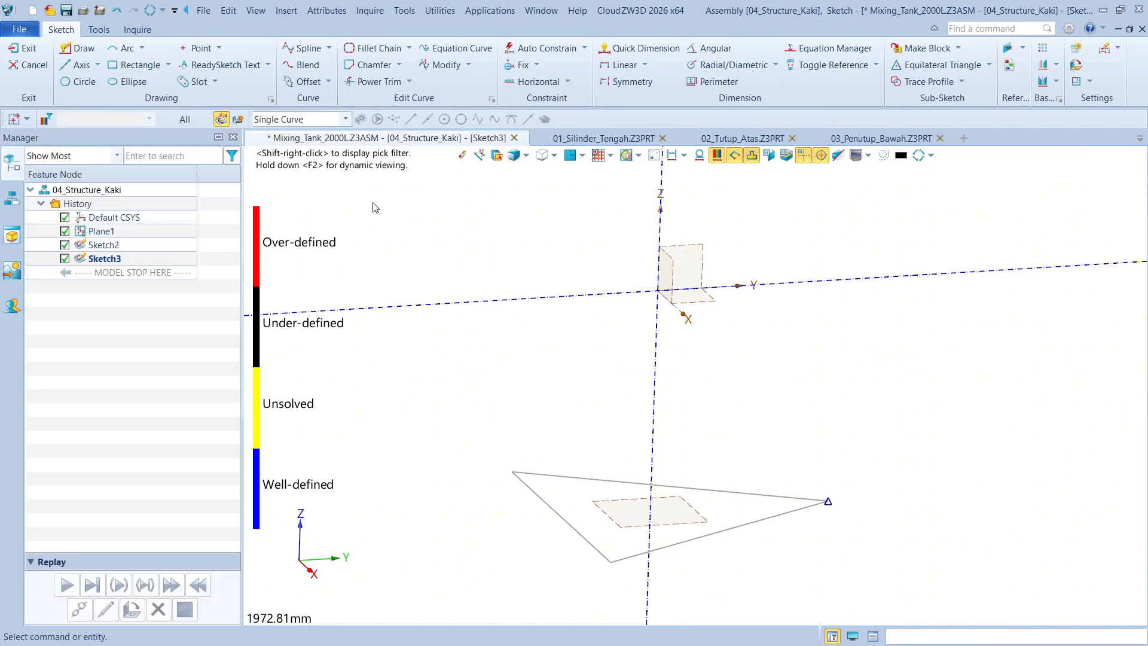
Draw a vertical line about 1257 mm long through the referenced apex point, extending slightly below it and above the horizontal axis
right_click(375, 207)
click(421, 216)
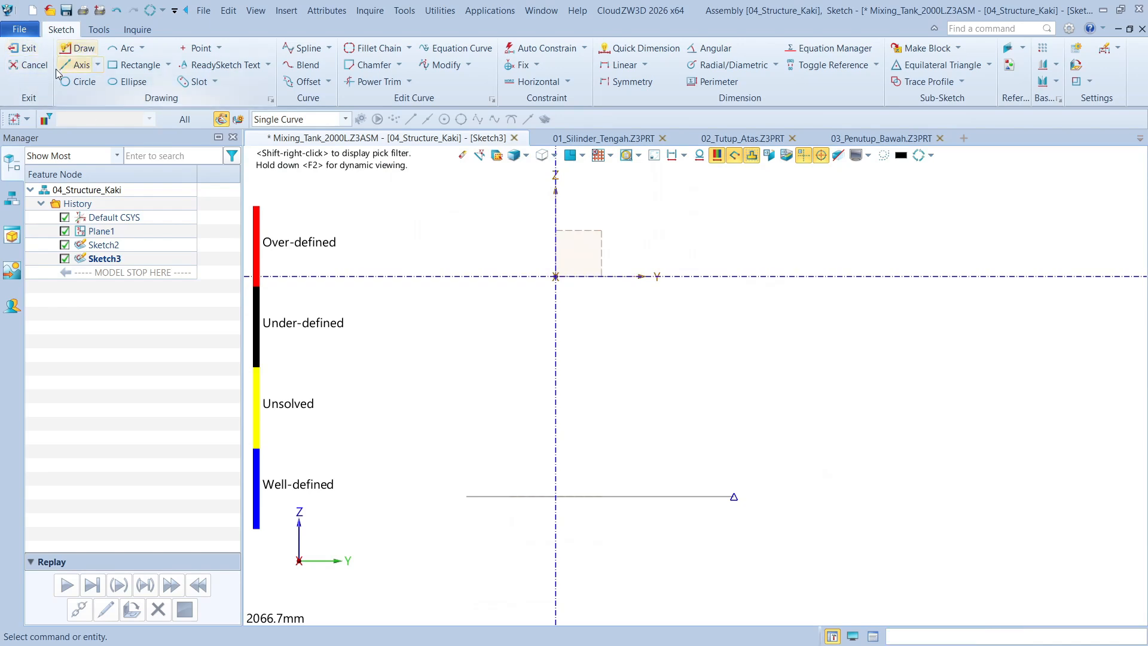
click(79, 50)
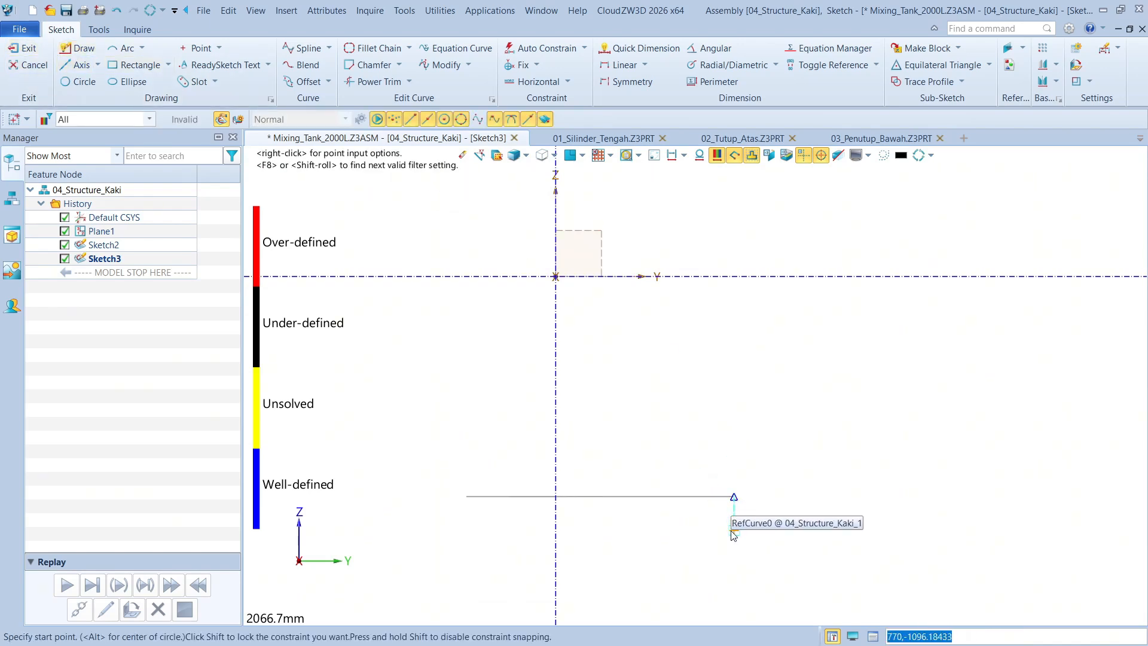
click(734, 530)
click(735, 241)
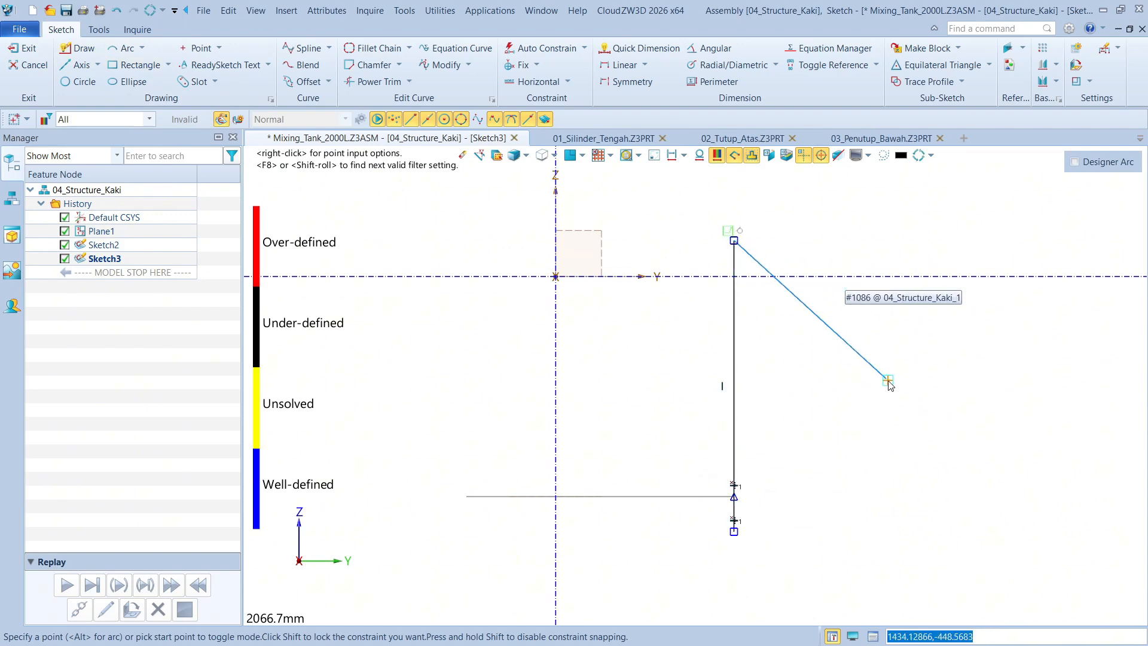
middle_click(862, 385)
Set the vertical line's length to 1204 mm
right_click(861, 385)
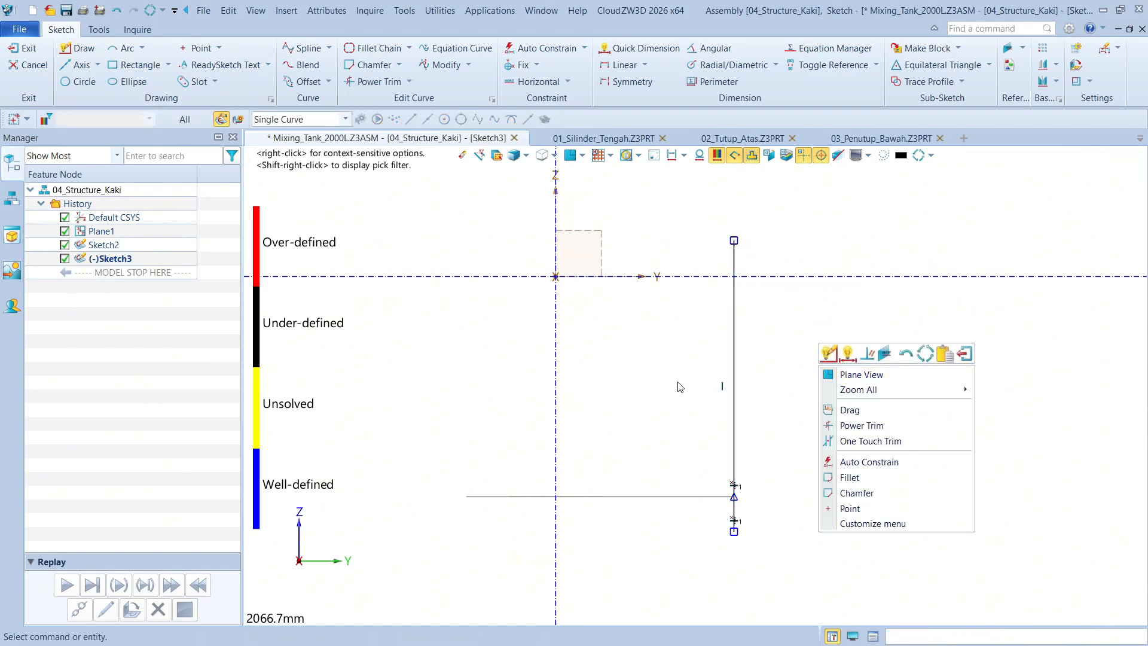
click(852, 357)
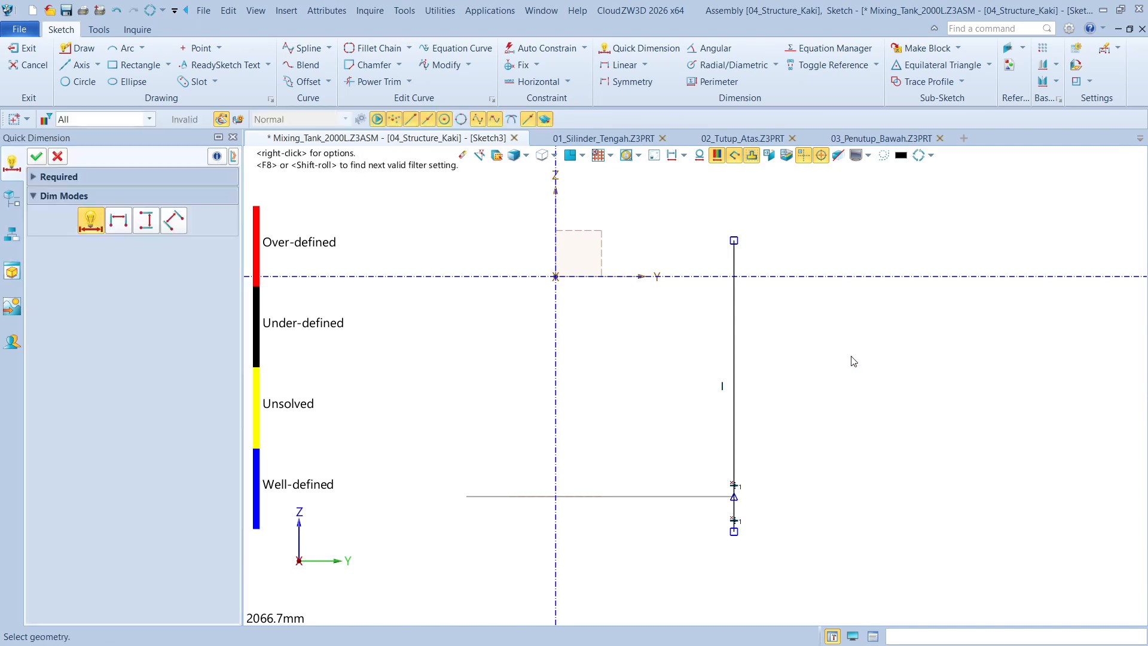
click(741, 334)
click(807, 413)
text(12)
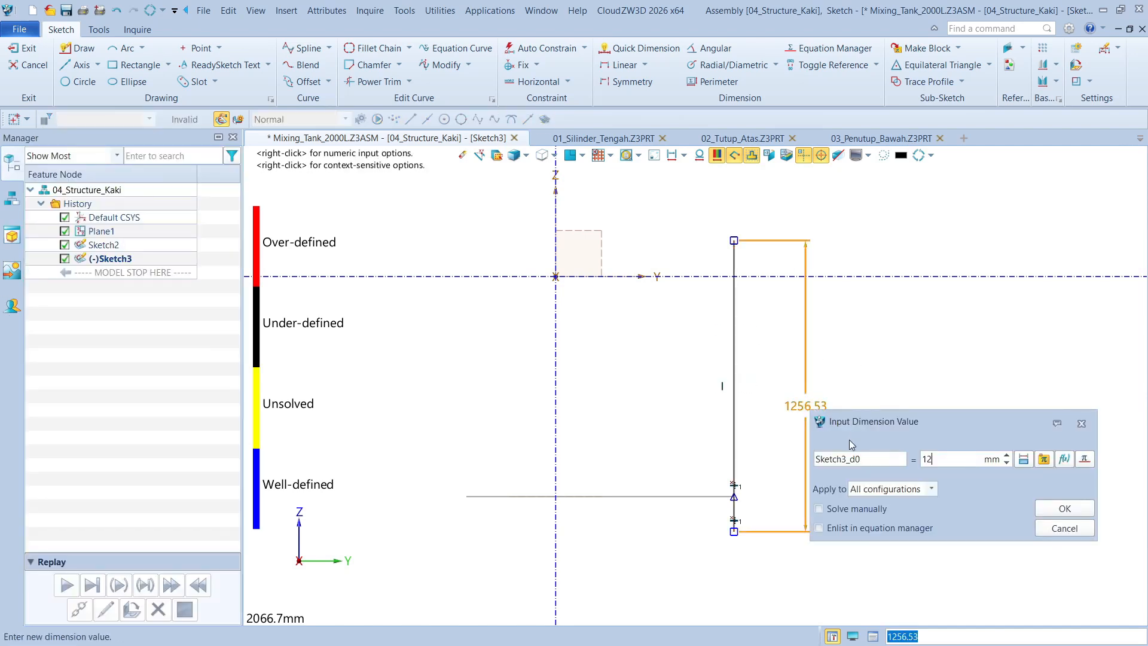
text(04)
key(Return)
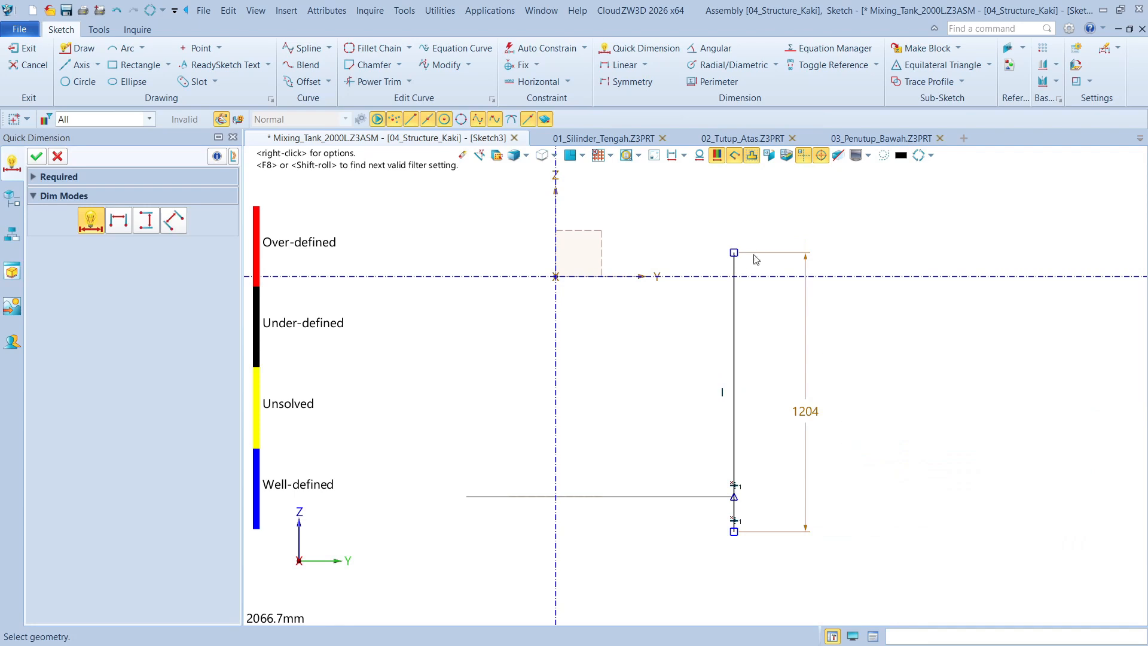
Set the distance from the line's upper endpoint to the horizontal axis to 107 mm and exit the sketch
scroll(755, 259, up, 2)
click(725, 266)
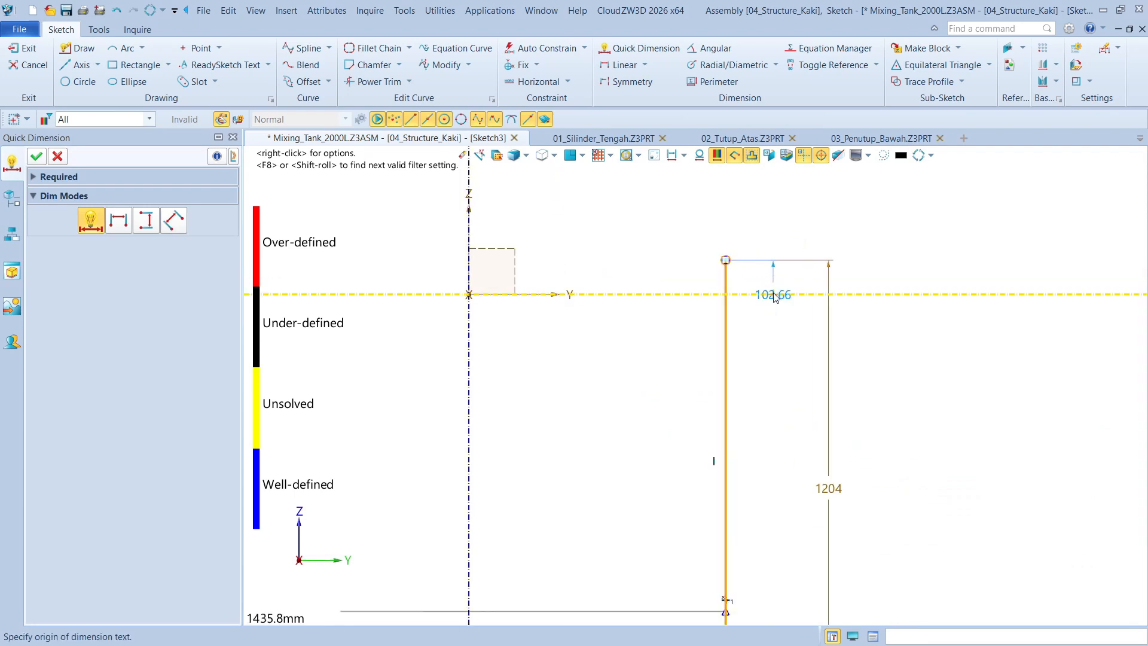
click(894, 223)
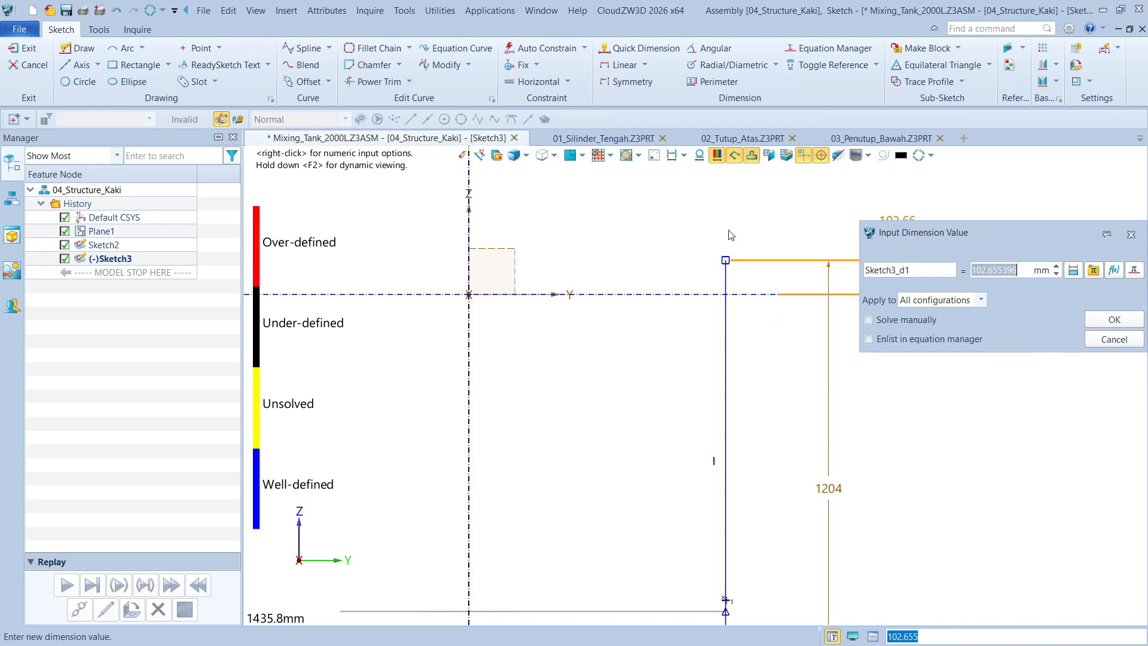
text(107)
key(Return)
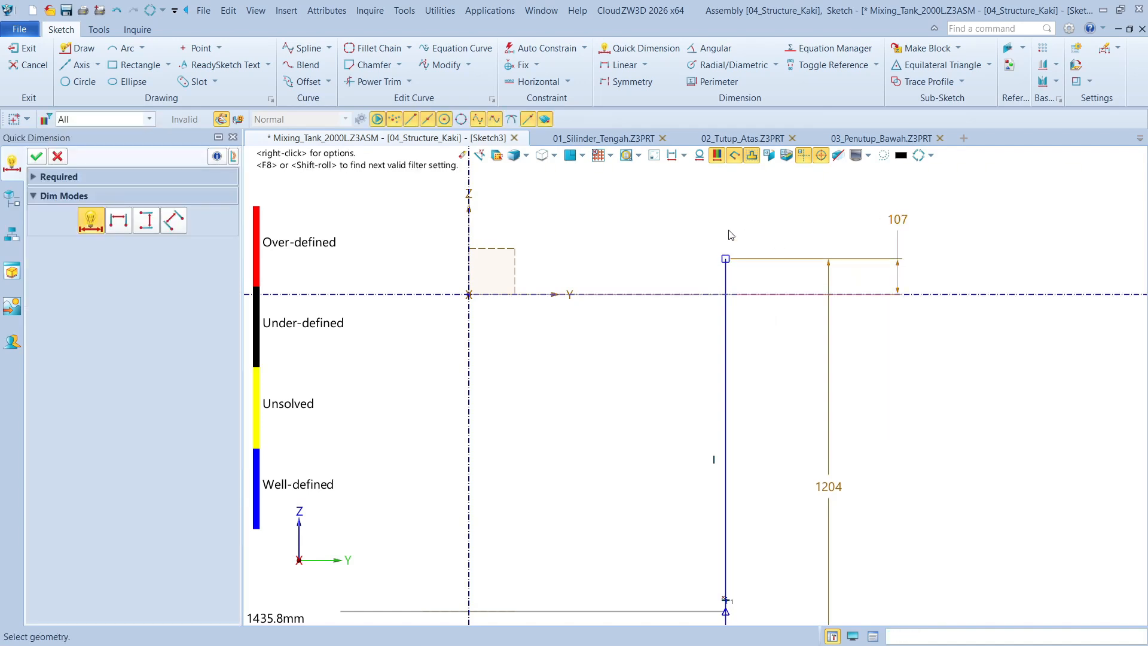
scroll(747, 358, down, 2)
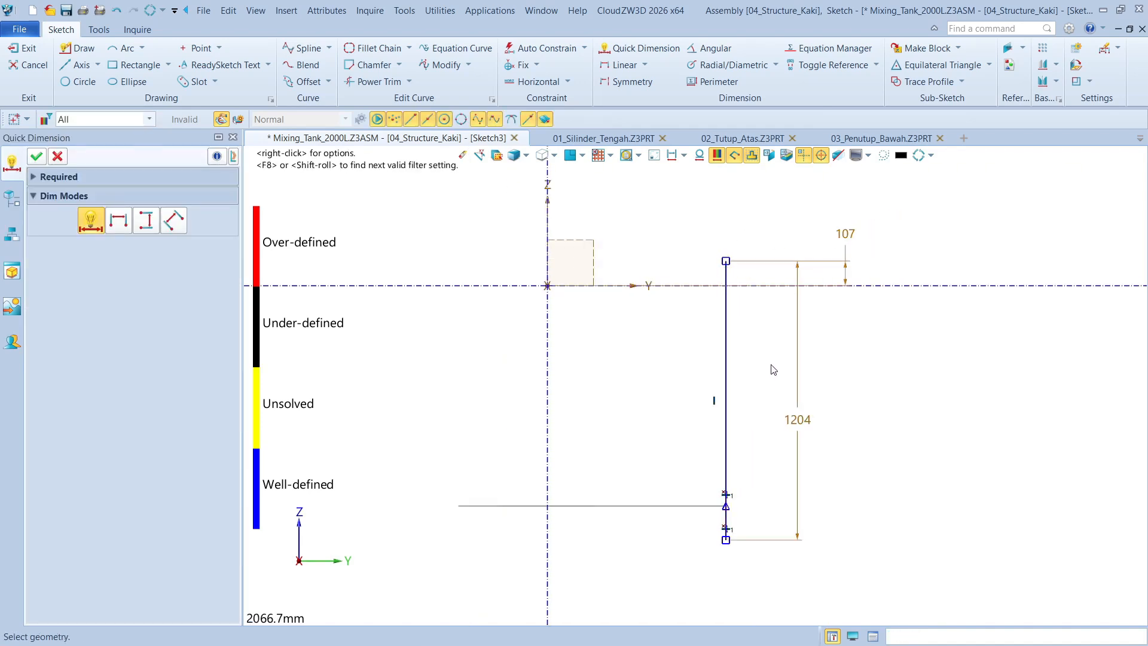
click(36, 156)
click(24, 48)
Start a structural member and choose the JIS steel Carbon steel tubes profile for it
middle_drag(561, 272, 671, 278)
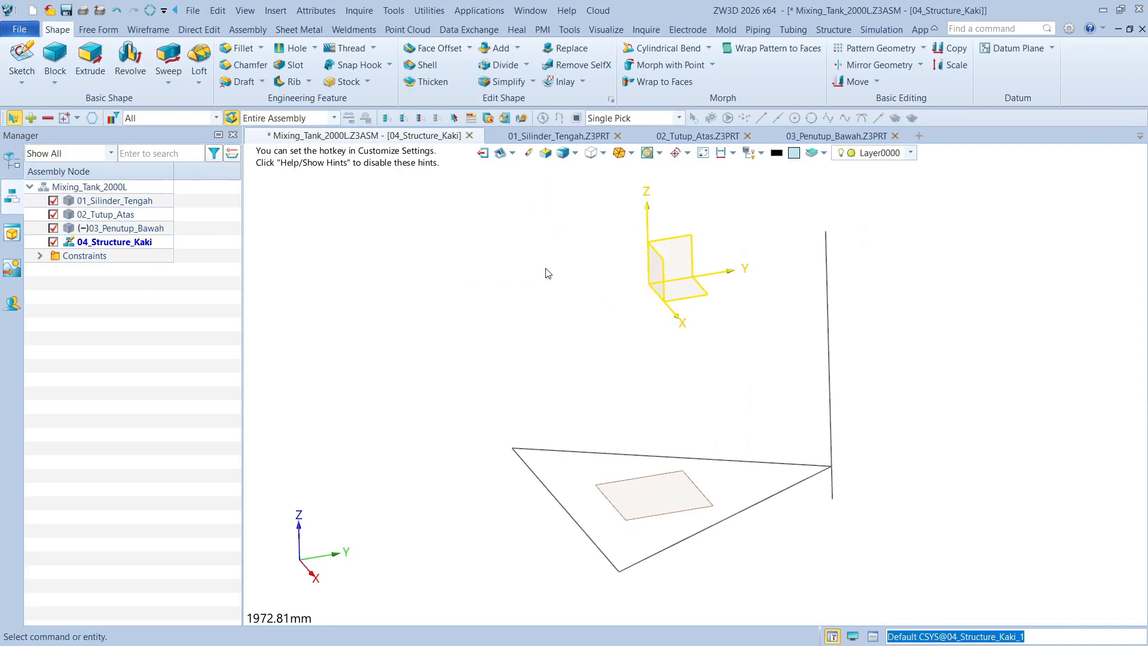
right_drag(545, 269, 561, 276)
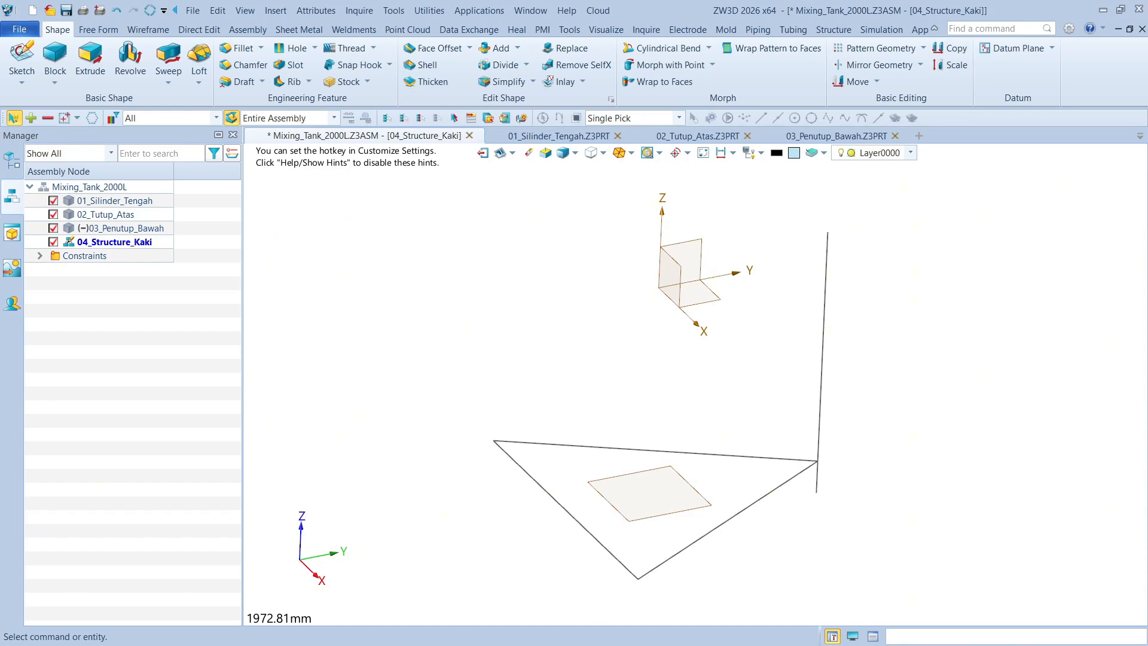
middle_drag(447, 358, 429, 351)
right_drag(429, 350, 424, 345)
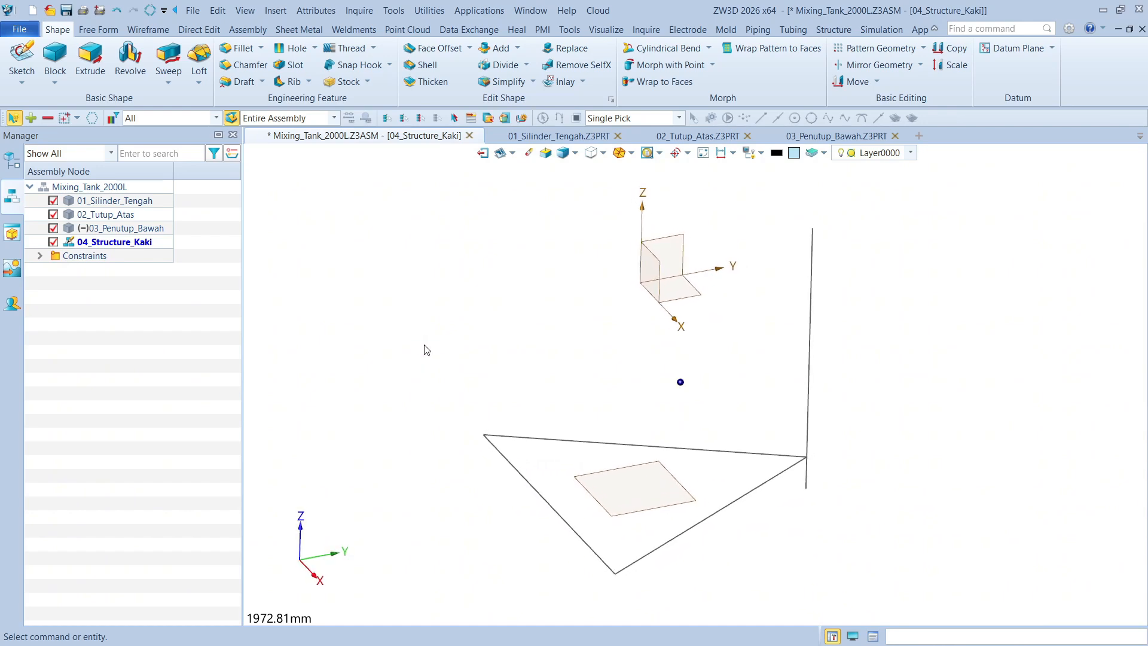
click(832, 29)
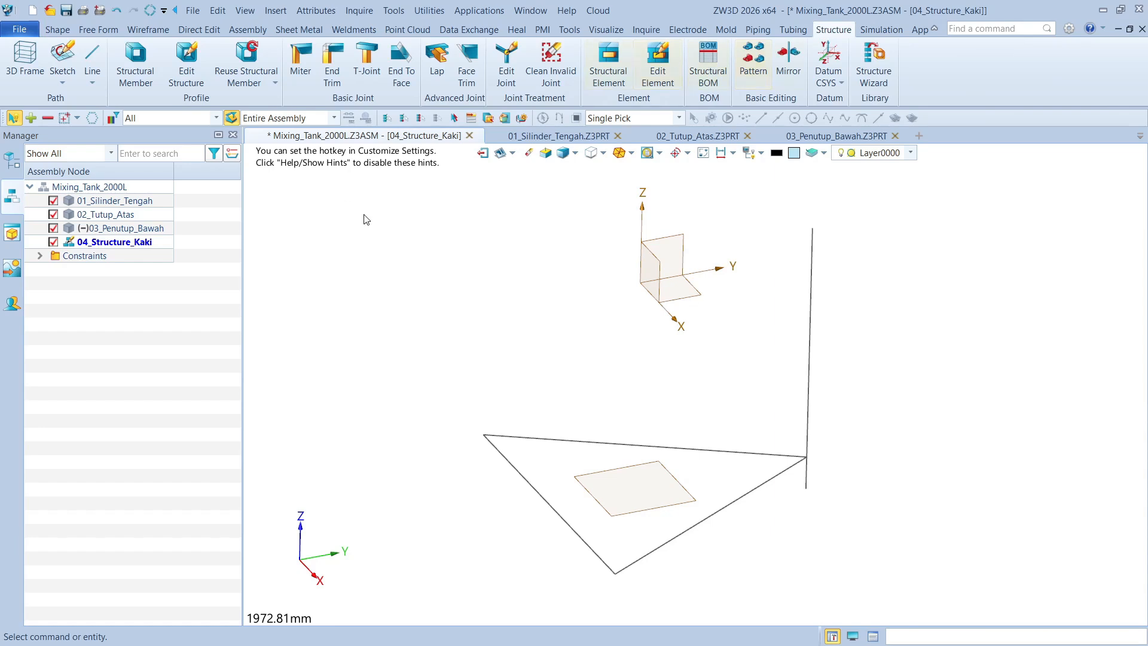
middle_drag(399, 255, 390, 251)
right_drag(390, 251, 390, 252)
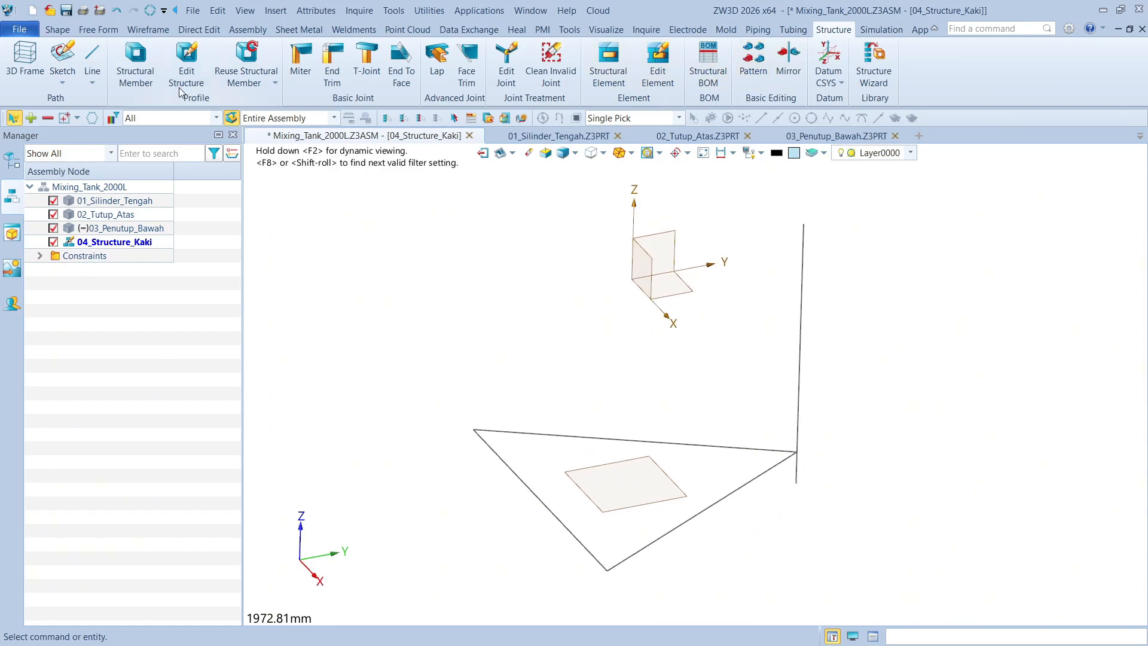
click(136, 66)
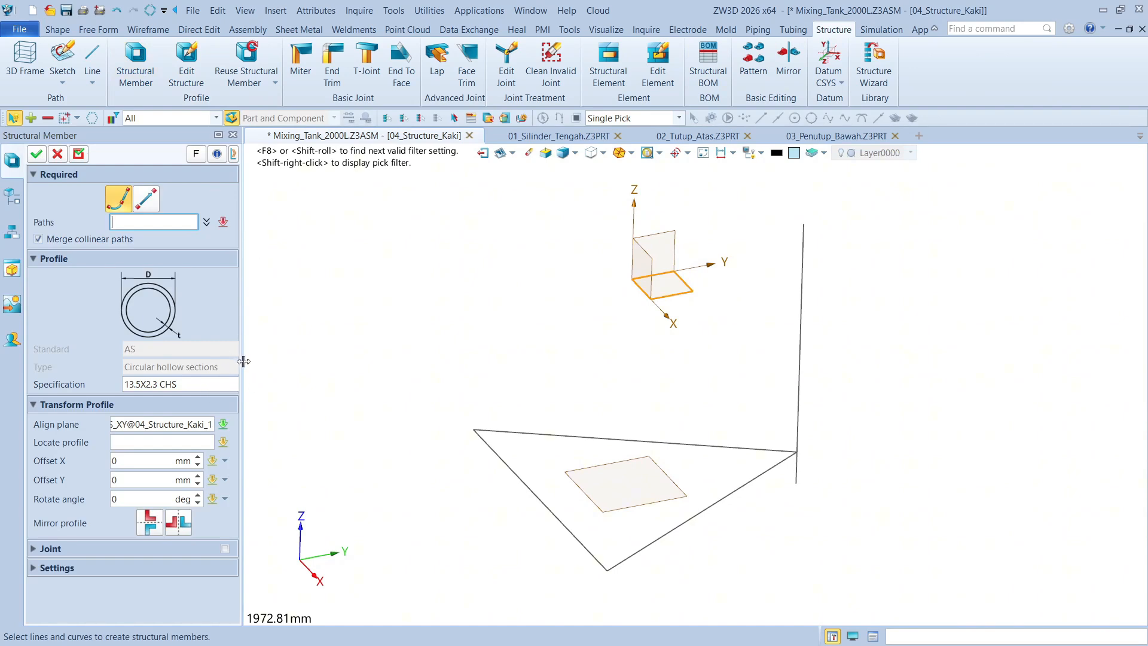
drag(242, 361, 293, 372)
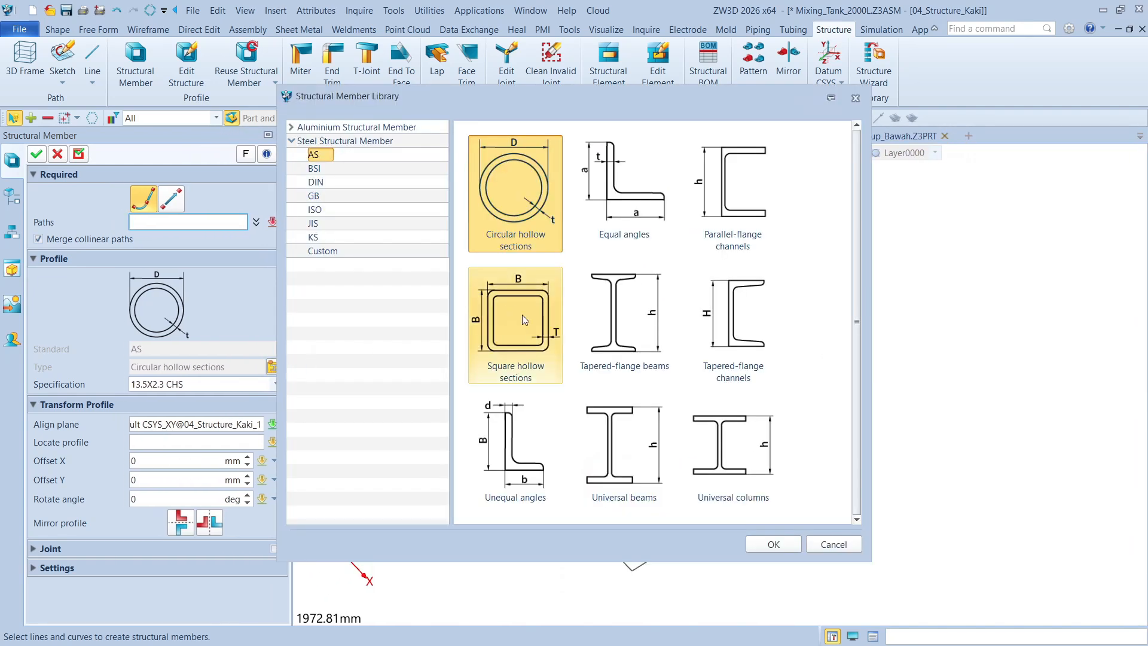
click(319, 224)
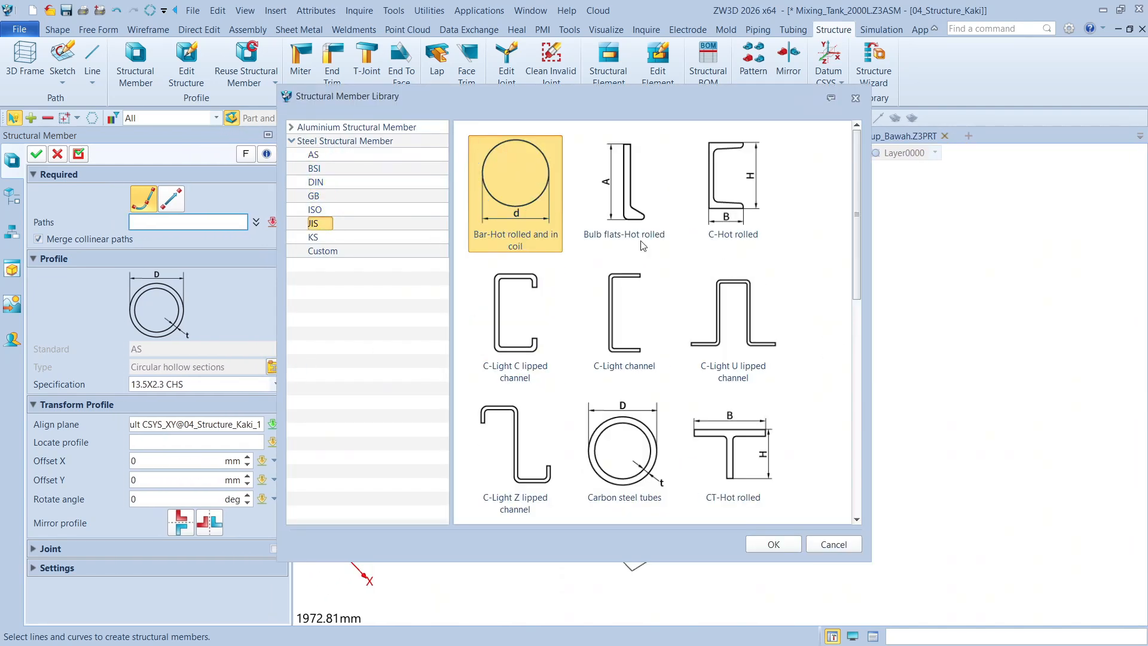
drag(860, 228, 869, 201)
click(637, 453)
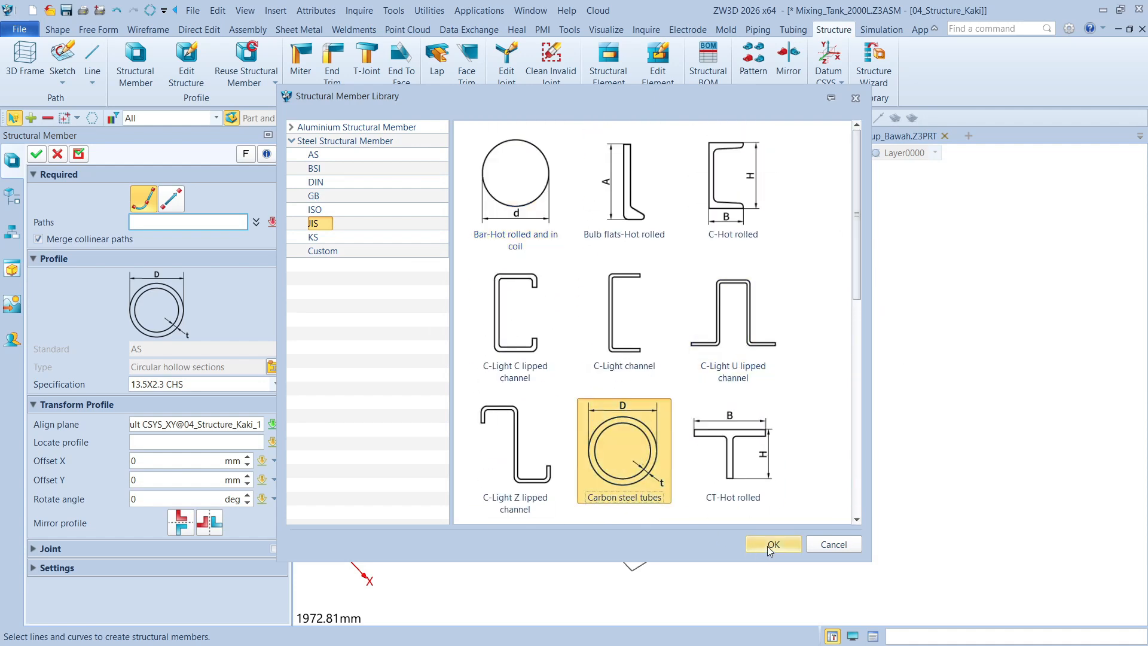
click(784, 543)
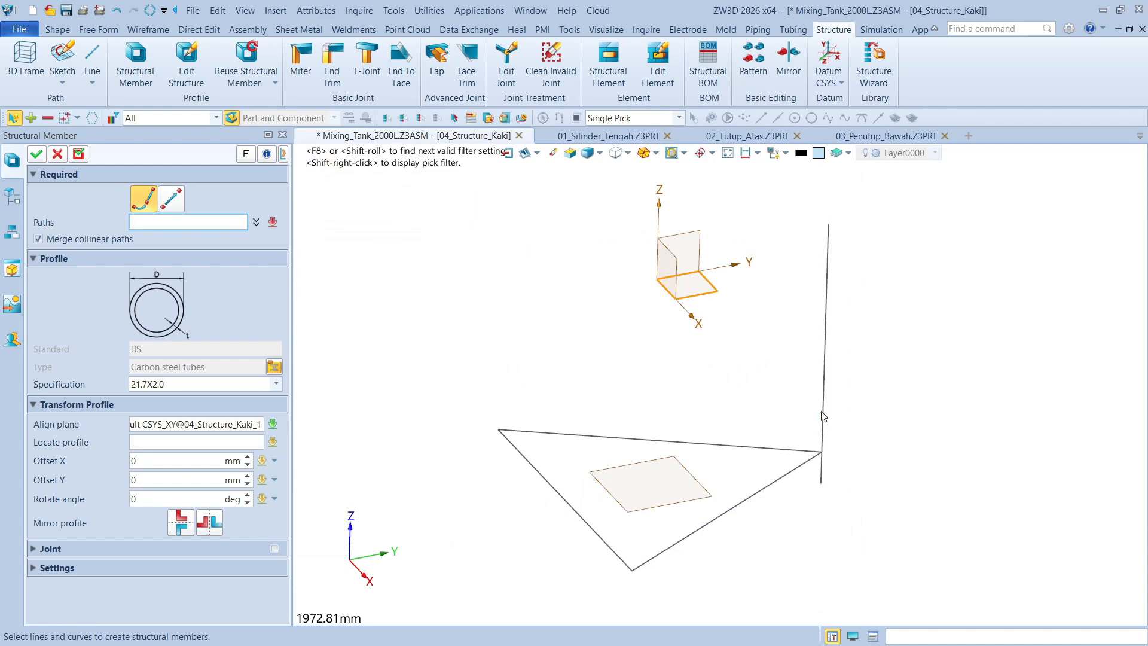
Create the leg tube along the vertical line with the 114.3X4.5 specification, keeping the structural member command active
click(181, 386)
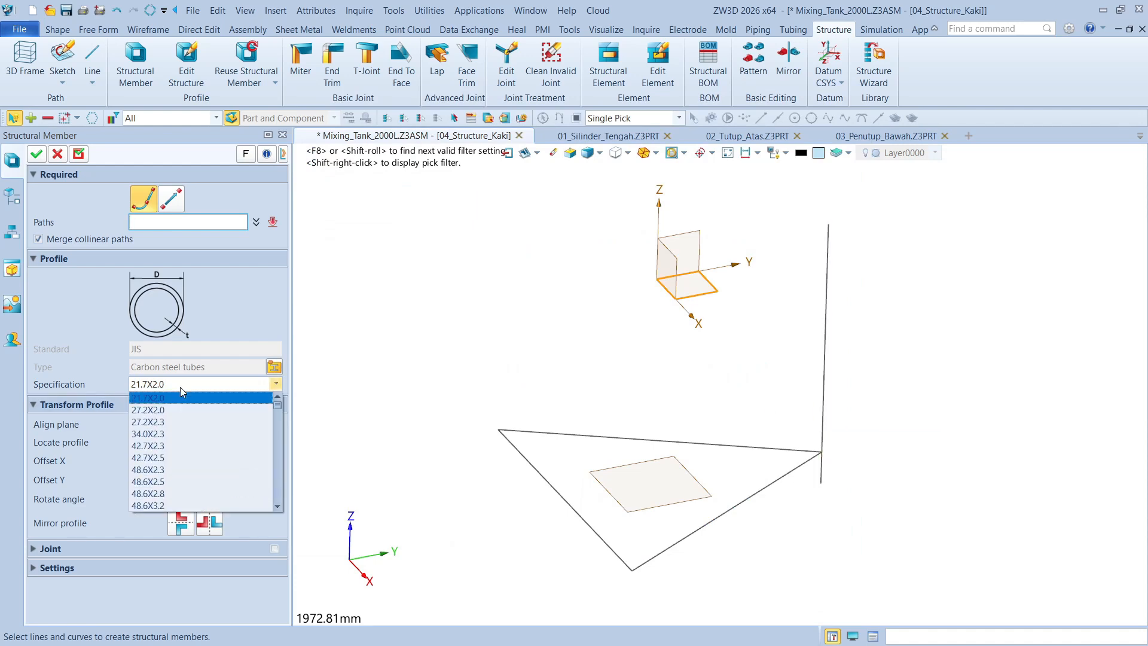
scroll(167, 446, down, 4)
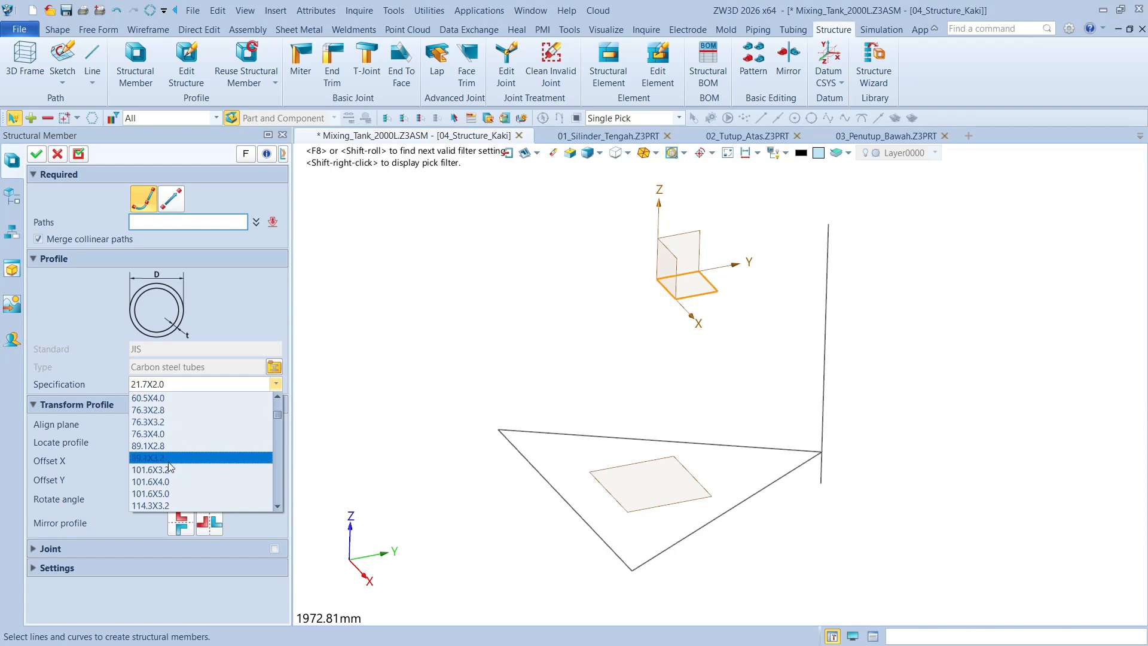
scroll(169, 466, down, 1)
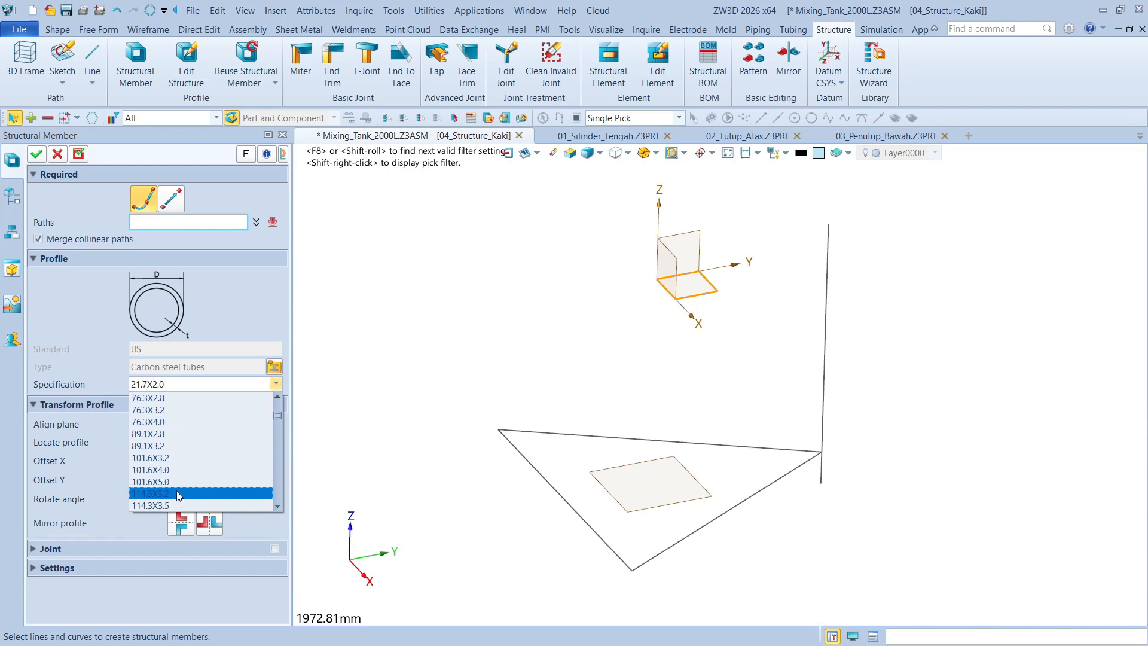
scroll(176, 476, down, 1)
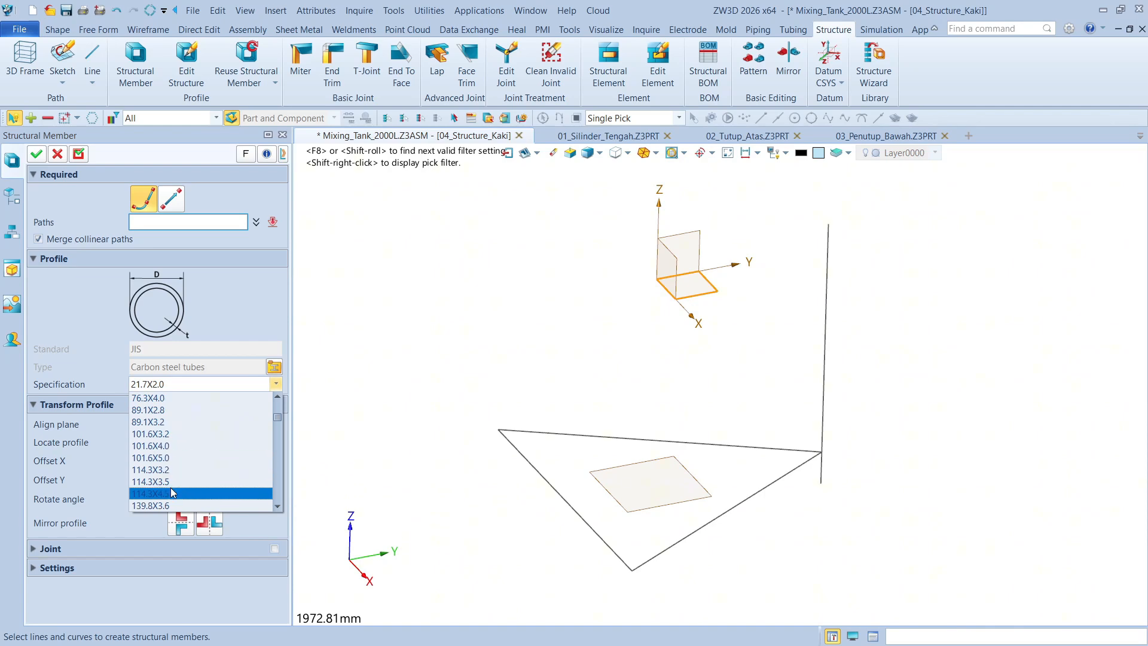
scroll(177, 481, down, 1)
click(173, 493)
click(824, 383)
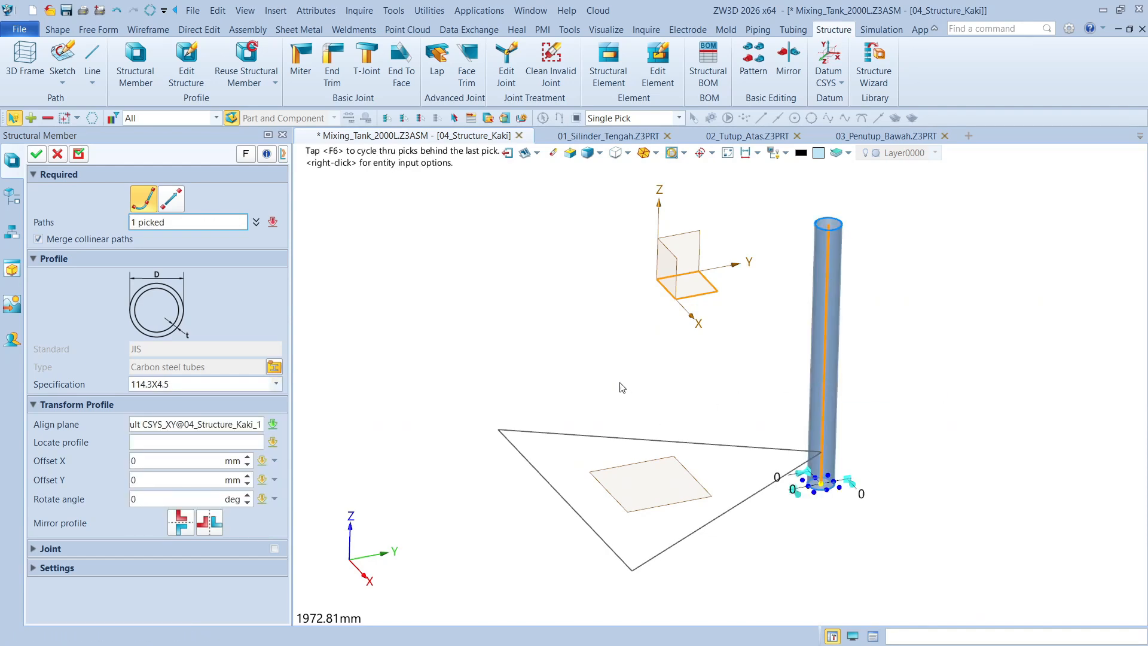
click(77, 159)
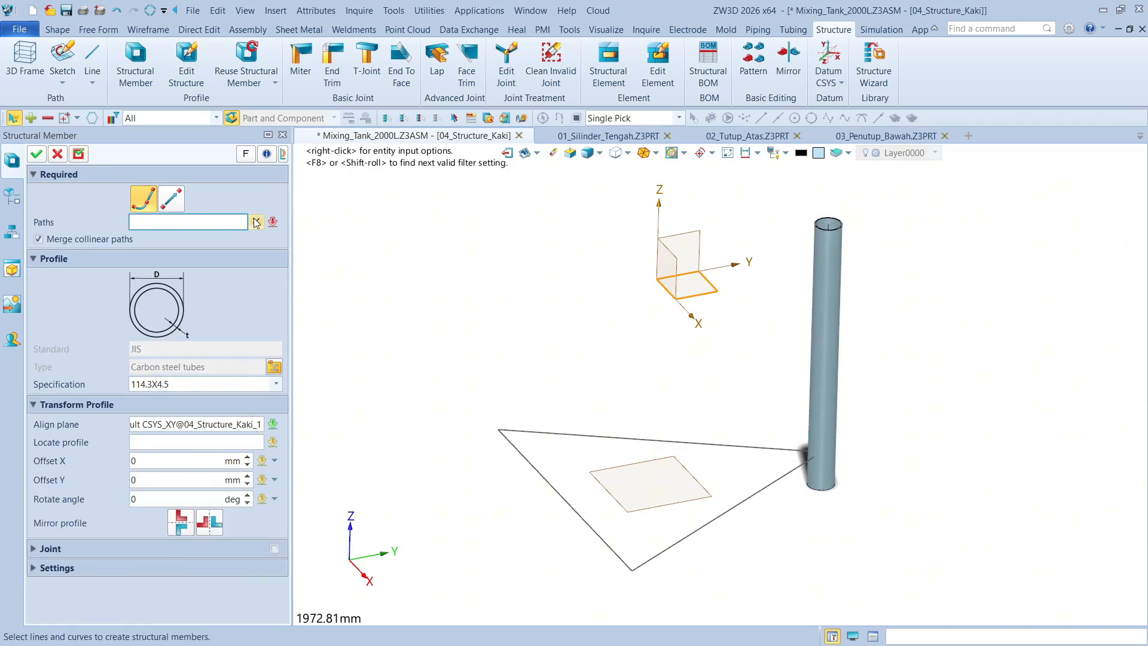
Create a 60.5X4.0 carbon steel tube along the triangle side running from the leg to the front corner
click(274, 368)
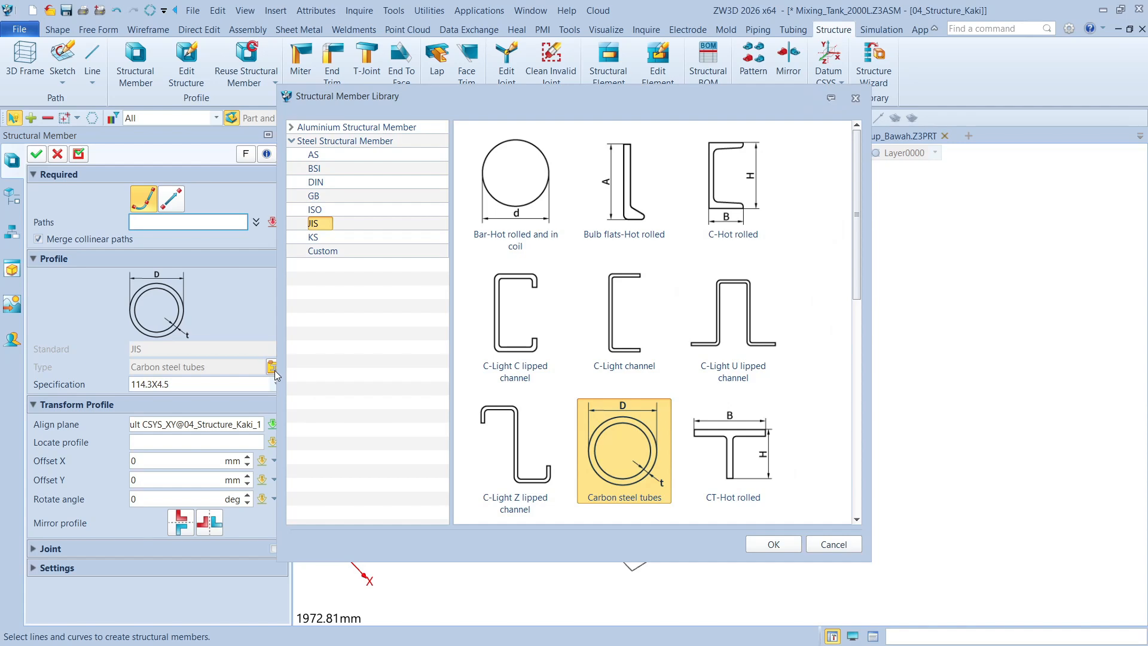
click(856, 99)
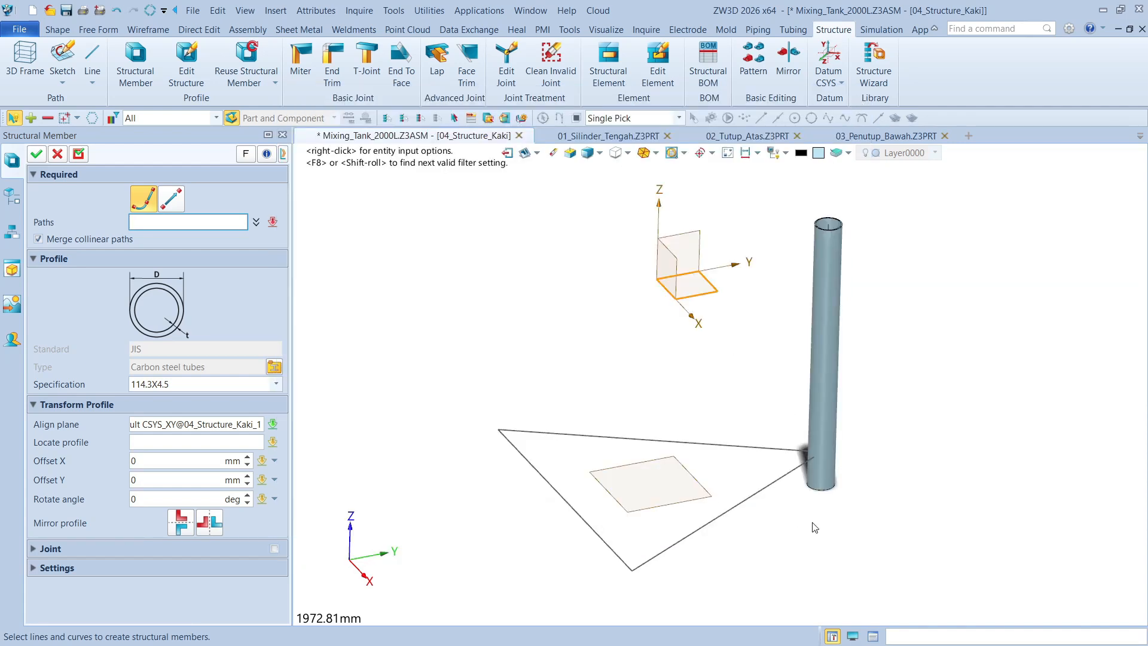
click(783, 477)
click(177, 383)
scroll(182, 426, up, 1)
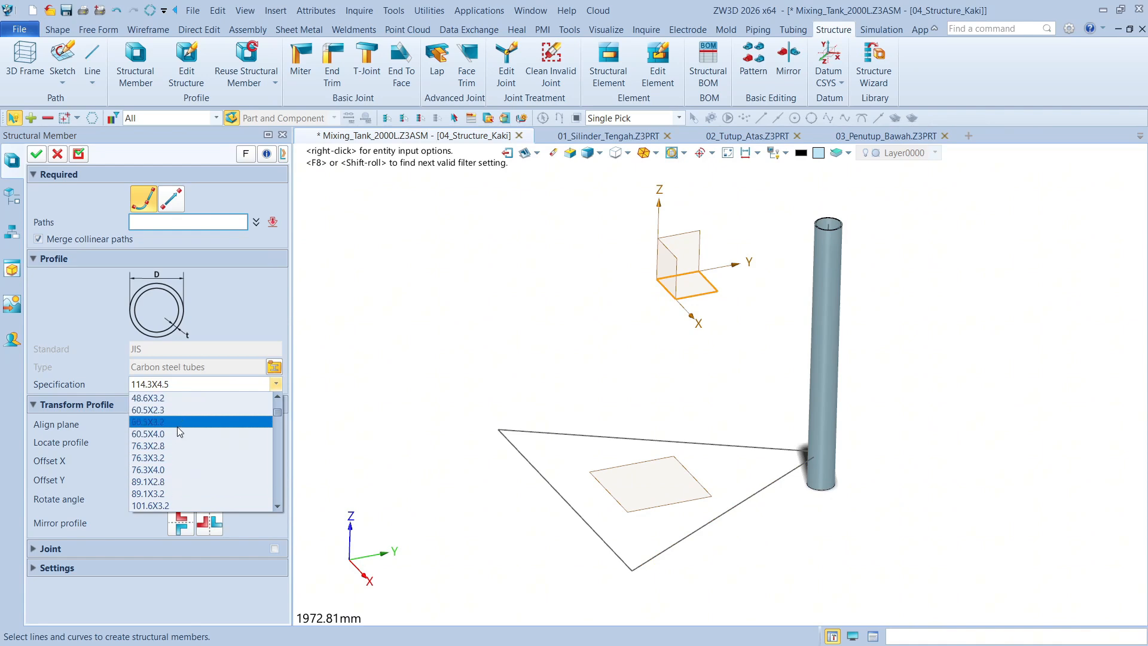
click(178, 435)
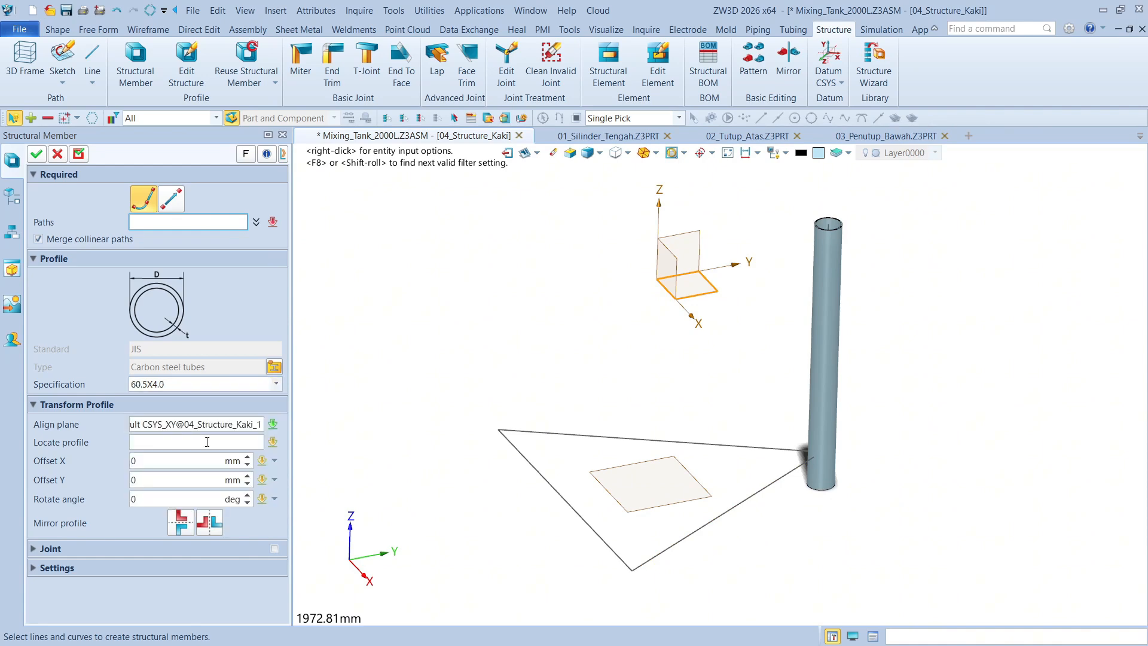
click(725, 529)
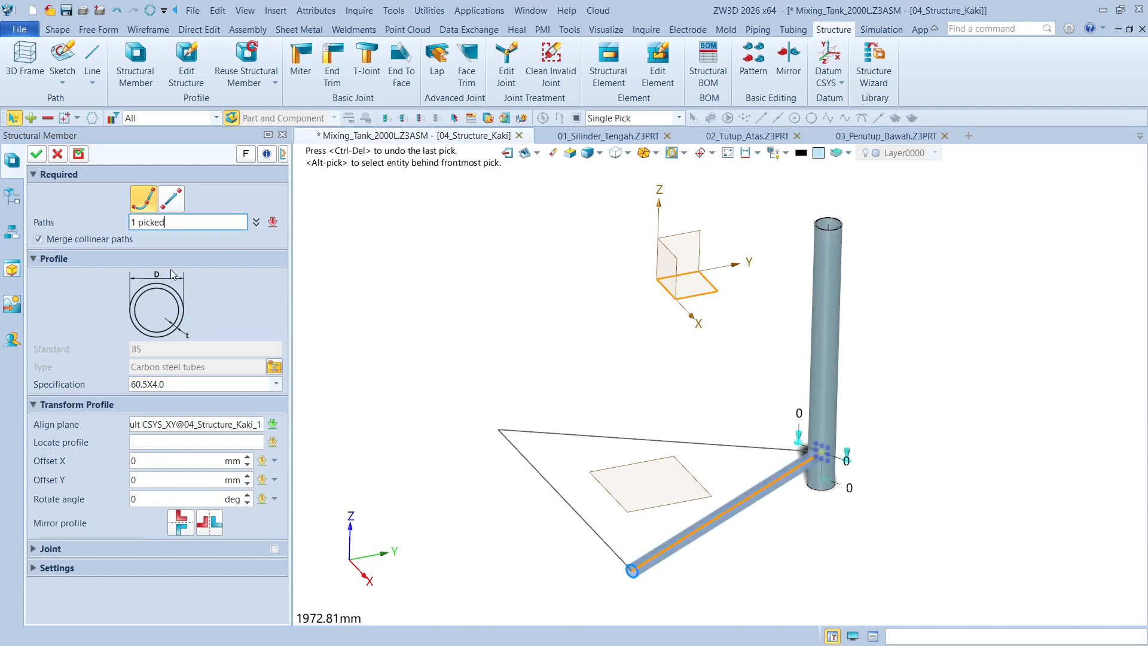
click(36, 155)
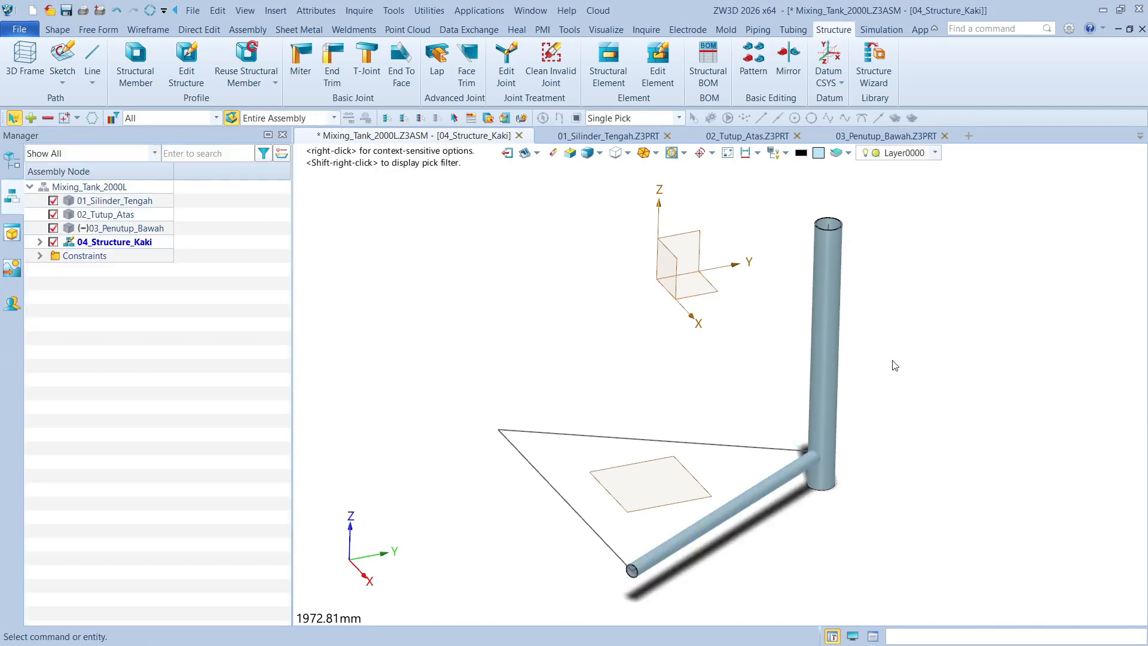
Start a circular pattern of the vertical leg tube and the horizontal brace tube about the Z axis
middle_drag(767, 348, 753, 372)
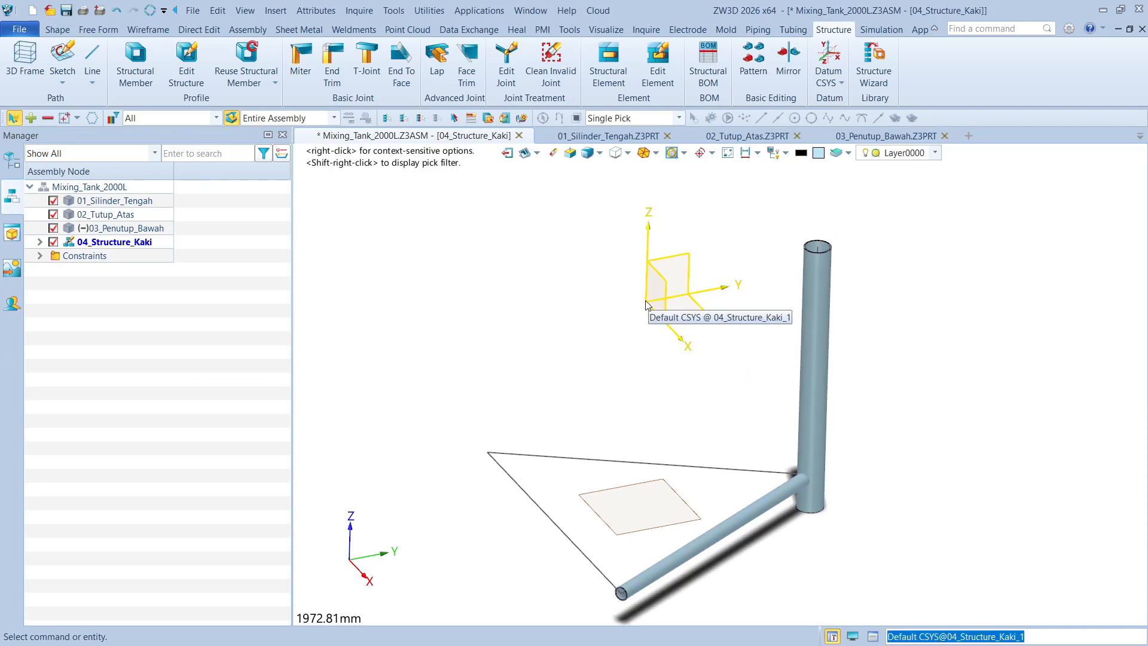
scroll(608, 341, down, 4)
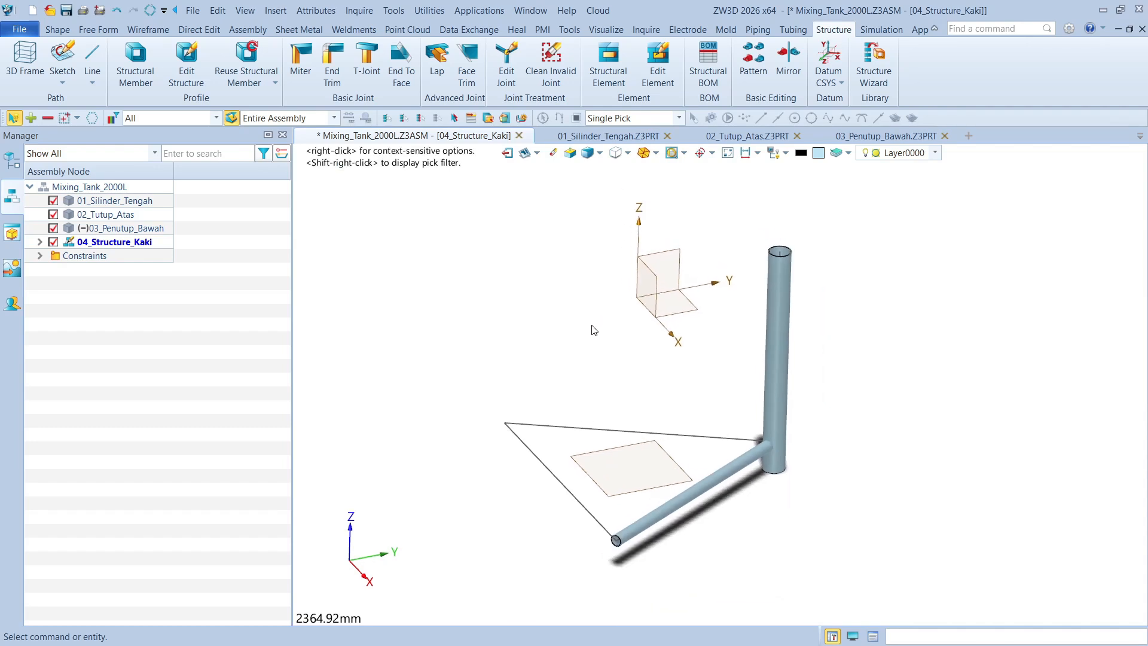
click(747, 66)
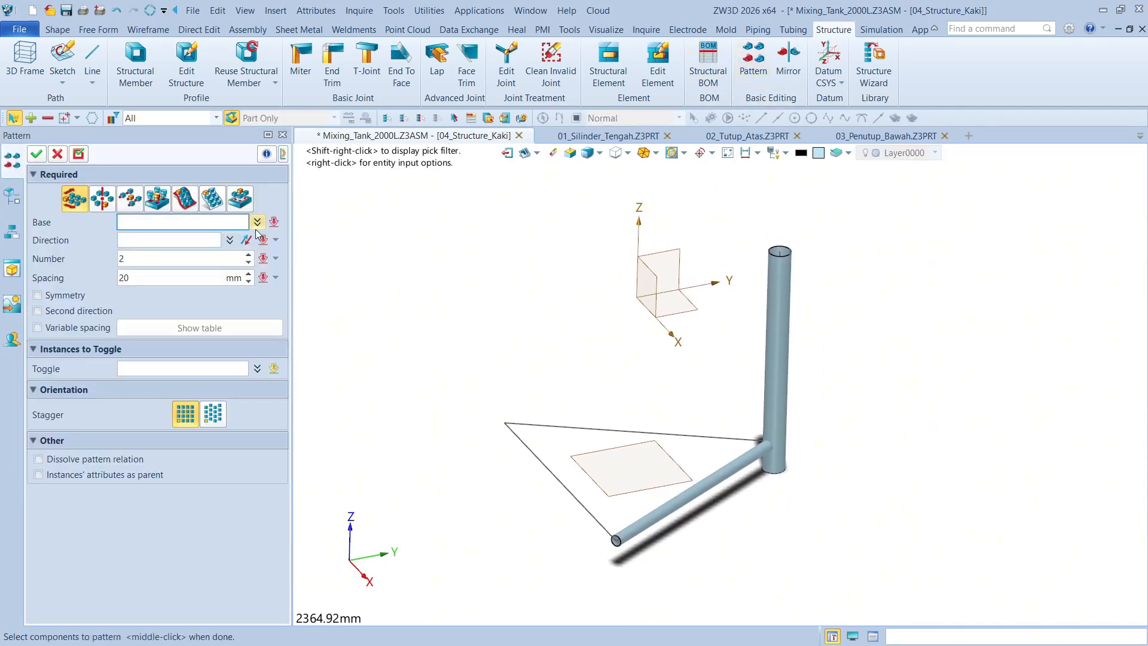
click(102, 201)
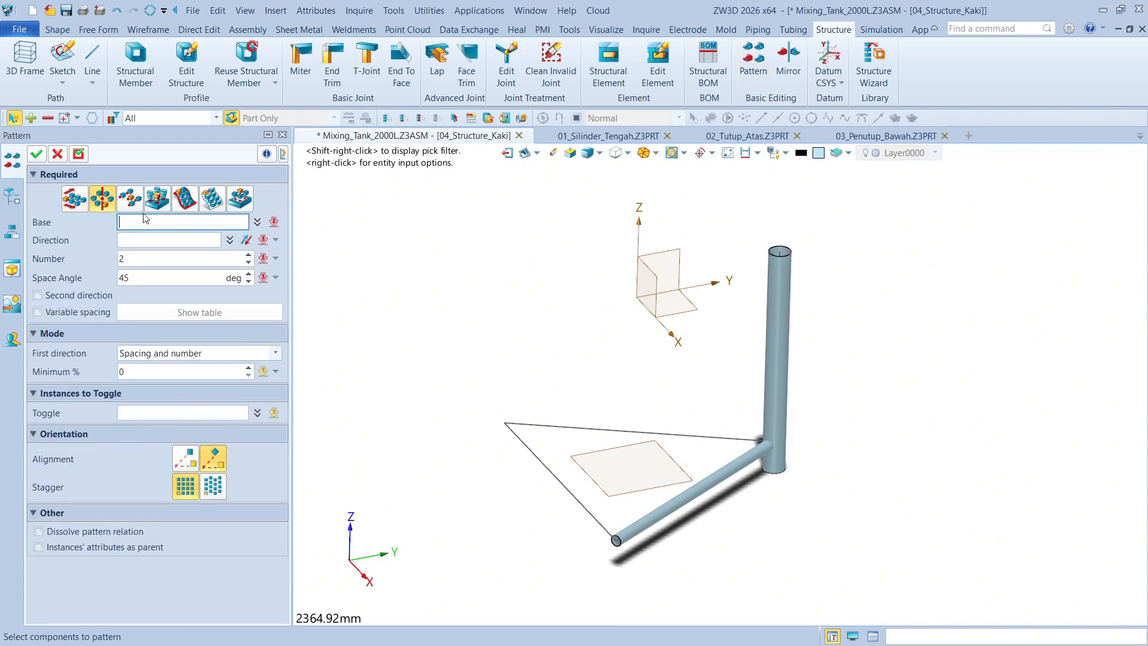
click(779, 321)
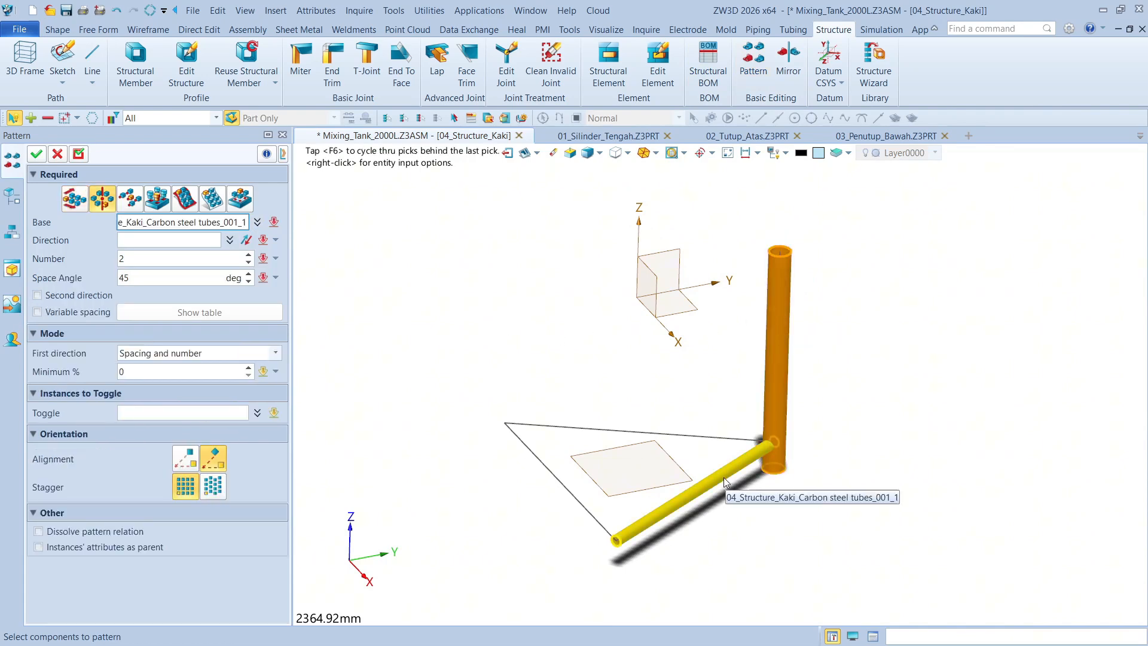
click(724, 478)
click(169, 240)
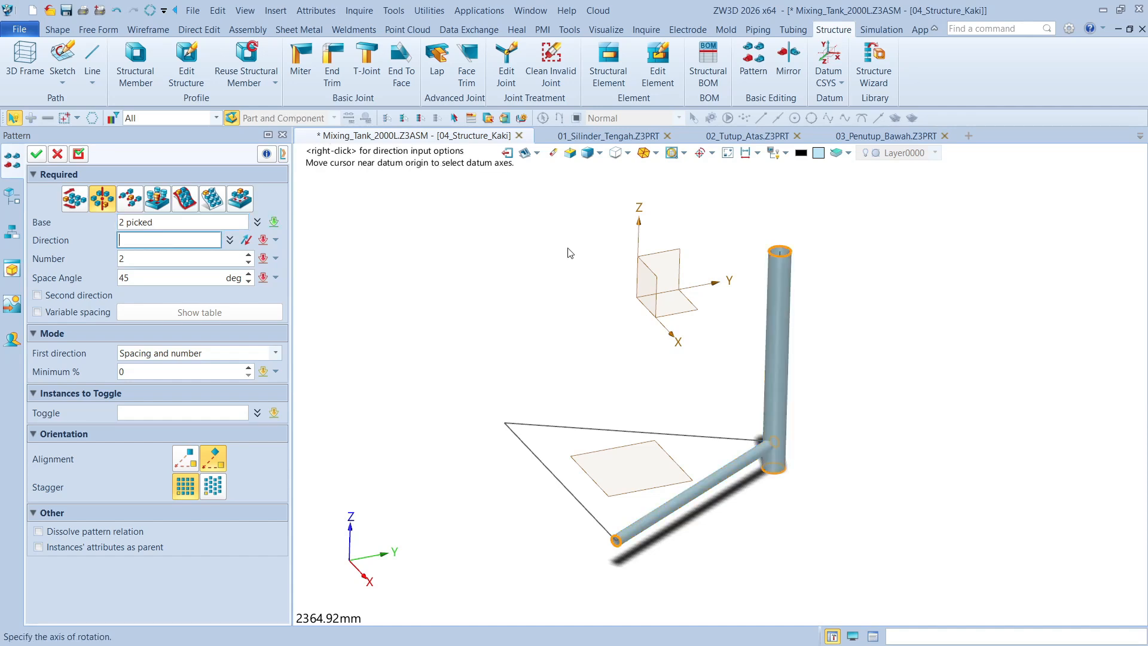
click(643, 270)
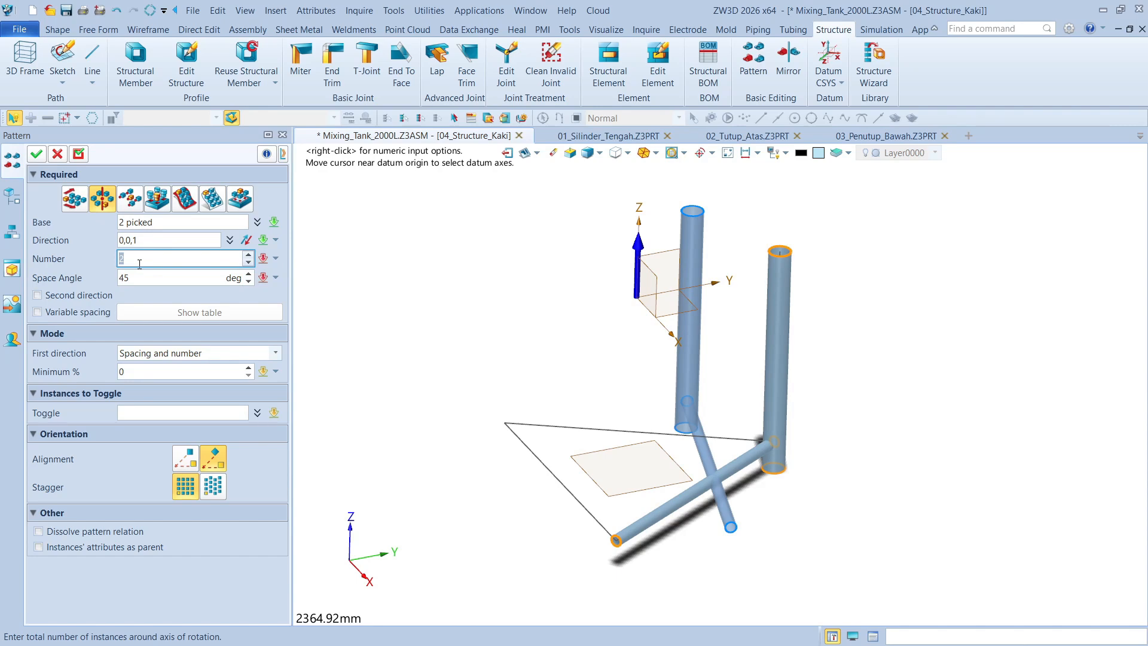
Set the circular pattern to 3 instances in Number and range mode with a 360-degree range angle
click(140, 276)
click(133, 261)
click(249, 255)
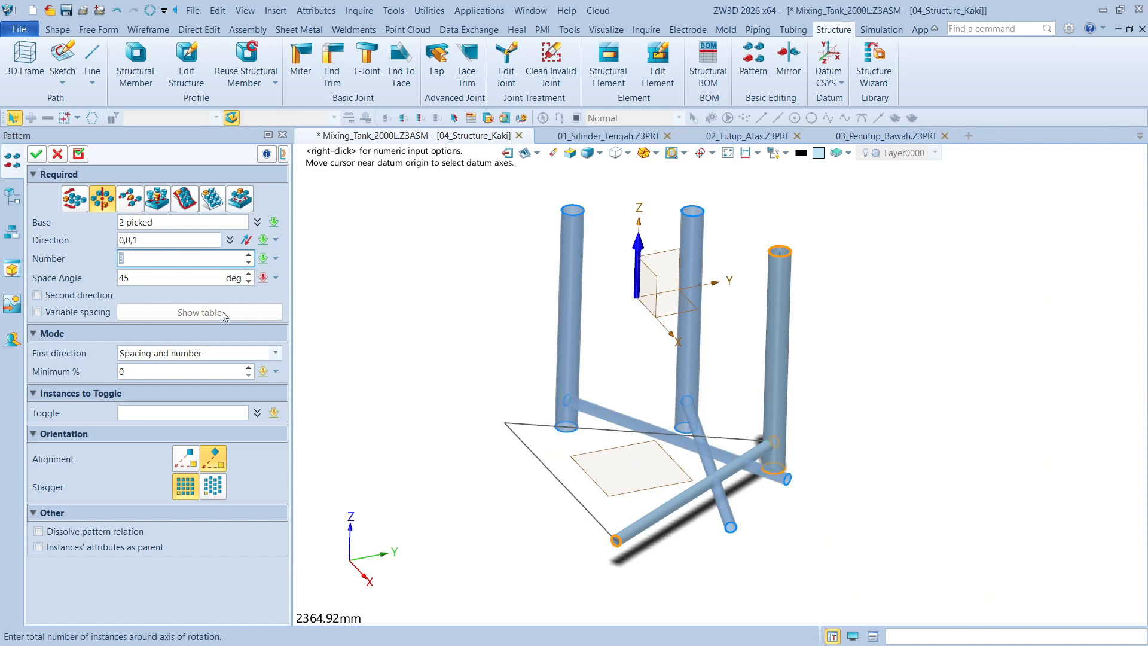
click(159, 239)
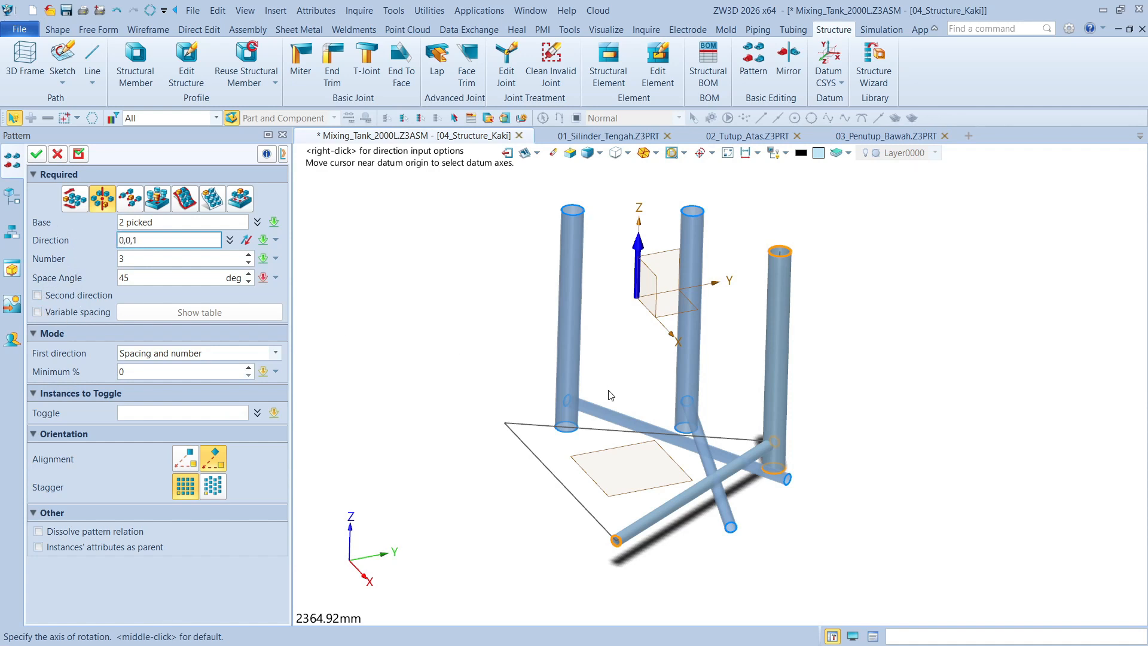
mouse_move(608, 391)
right_down()
mouse_move(607, 429)
mouse_move(612, 389)
right_up()
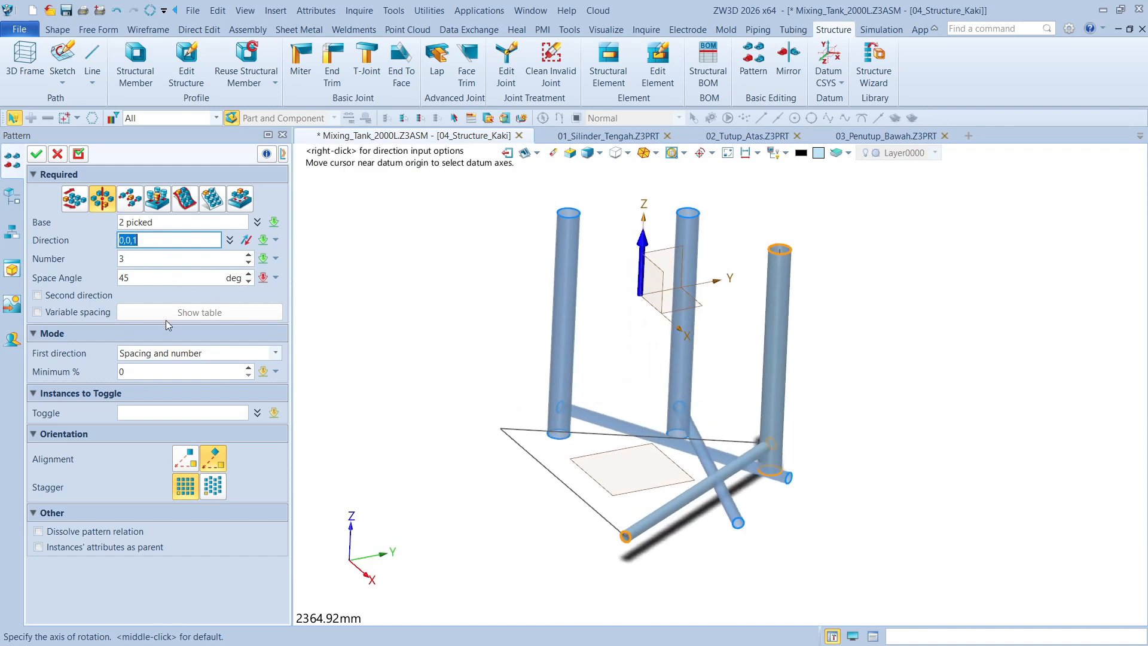
click(194, 354)
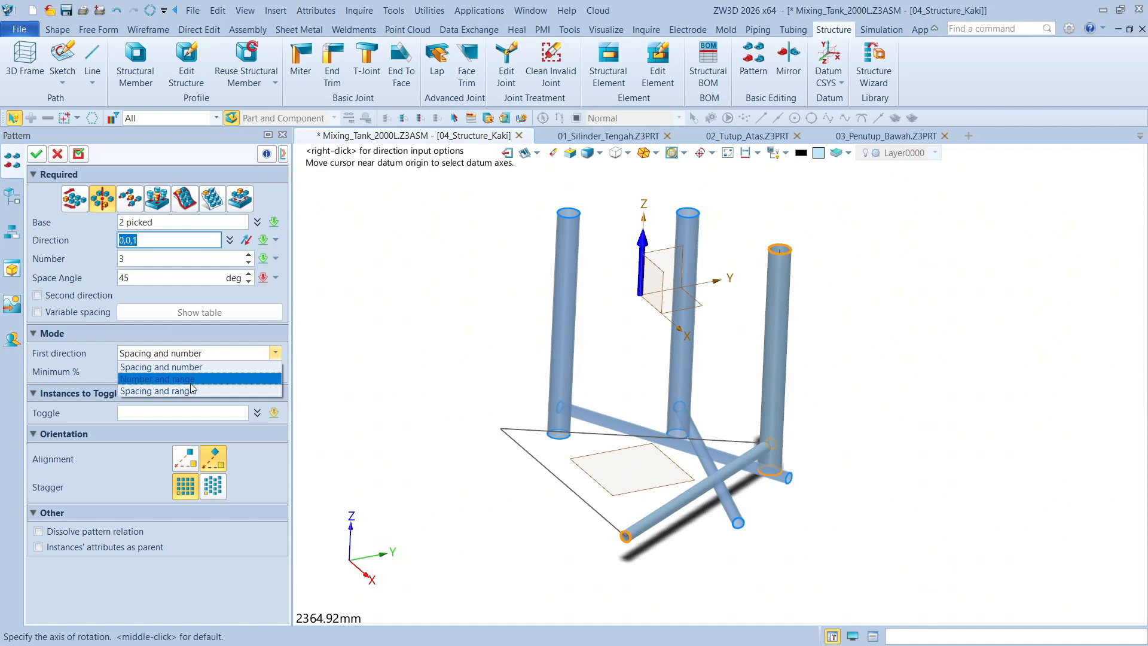
click(193, 379)
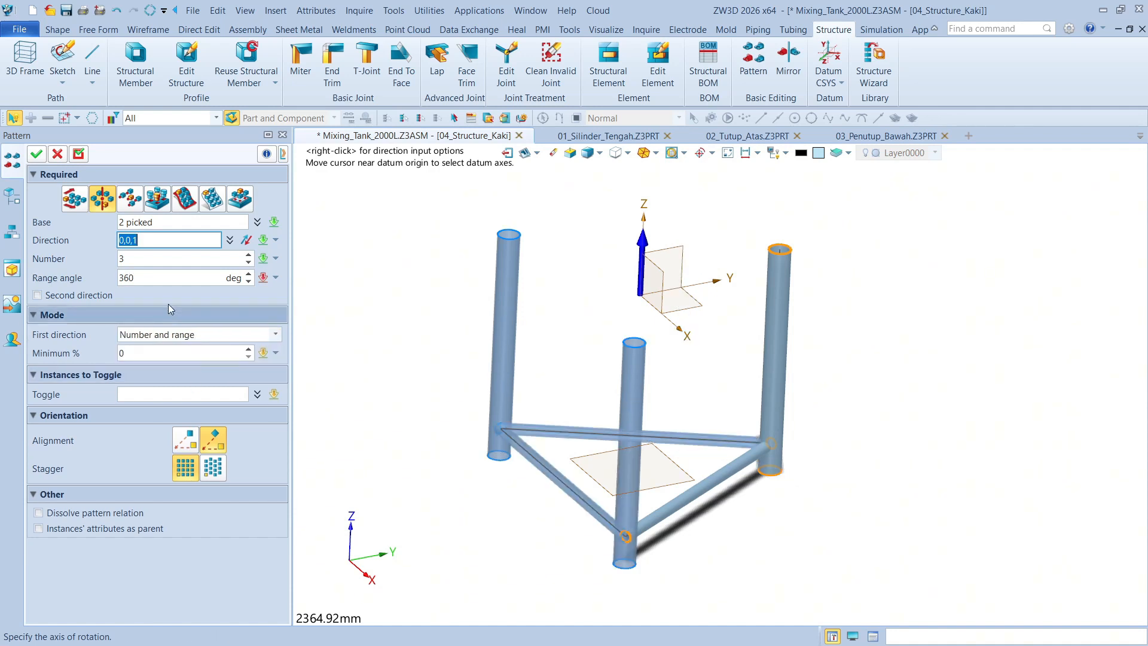
right_drag(568, 358, 564, 367)
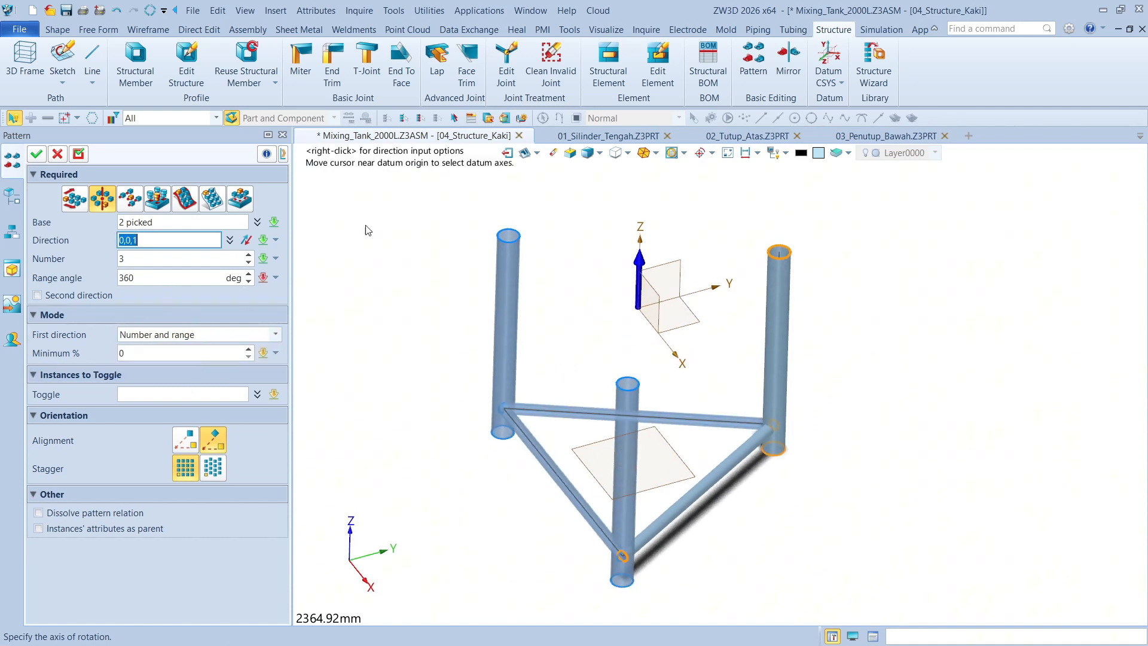
Confirm the circular pattern of the leg and brace tubes
click(45, 152)
right_drag(945, 305, 961, 275)
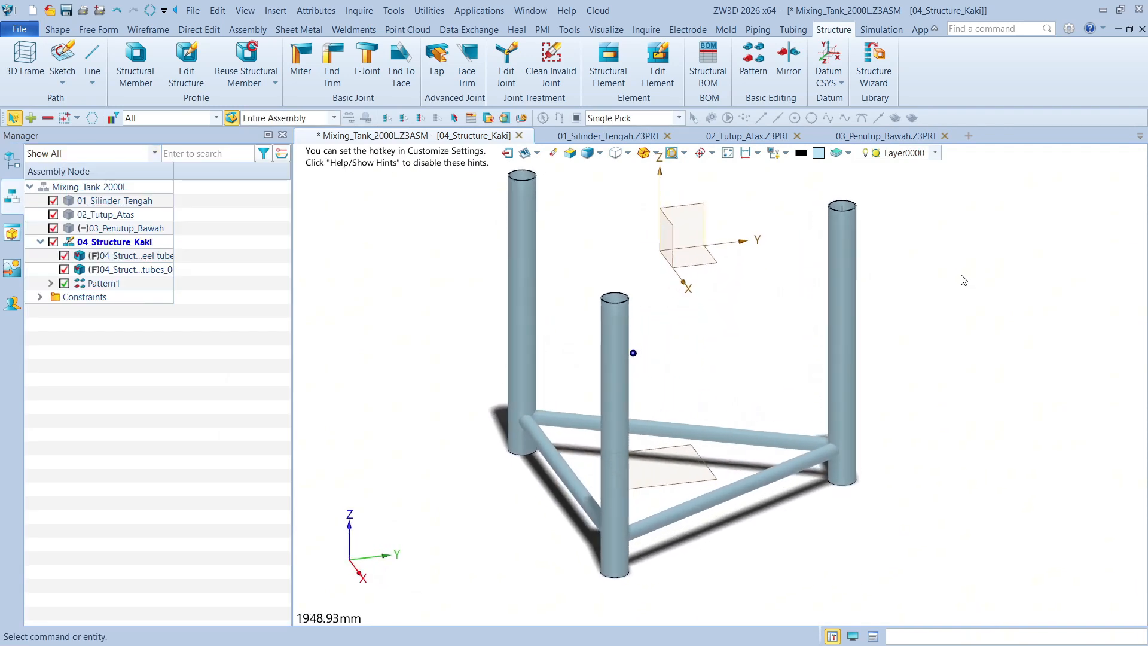
click(467, 73)
click(692, 484)
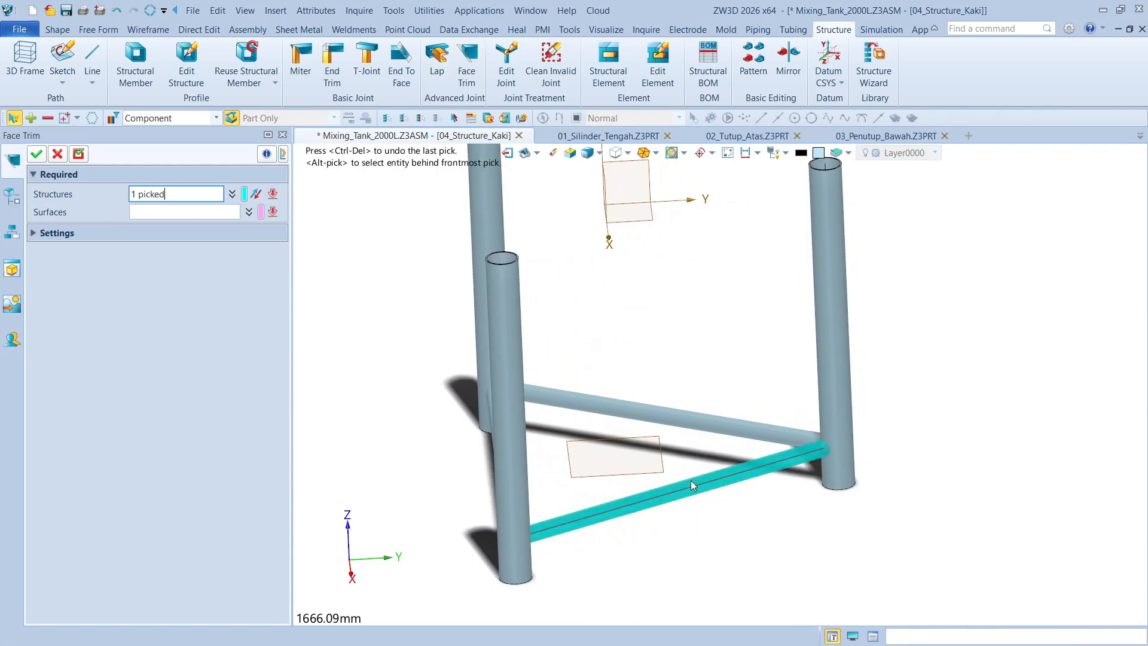
click(188, 211)
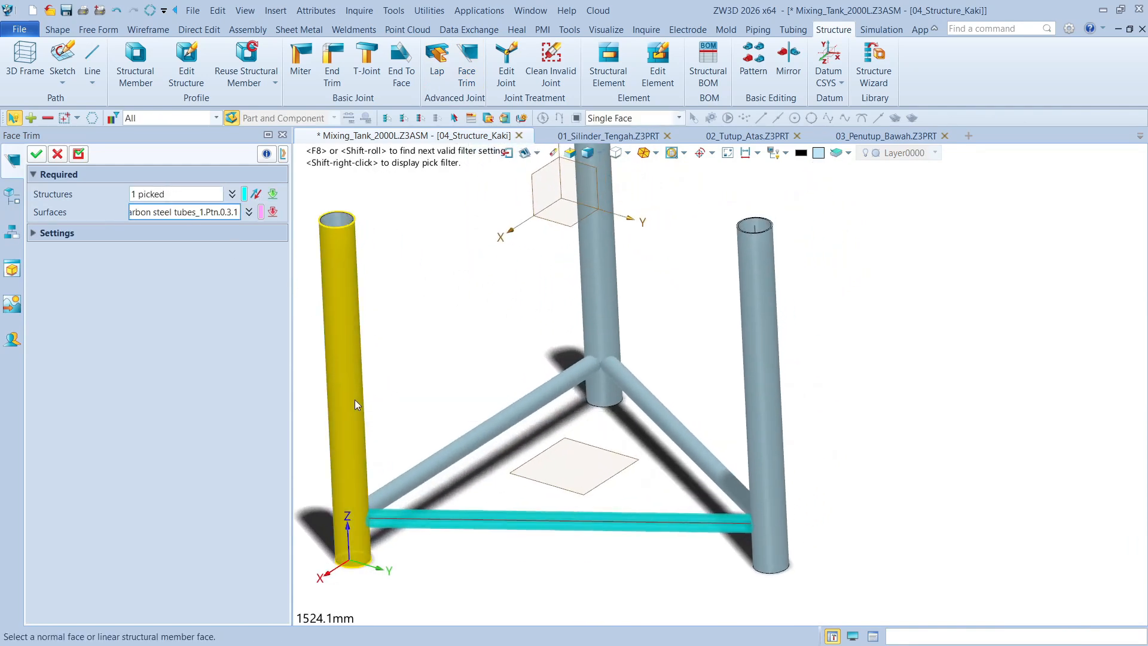
click(354, 399)
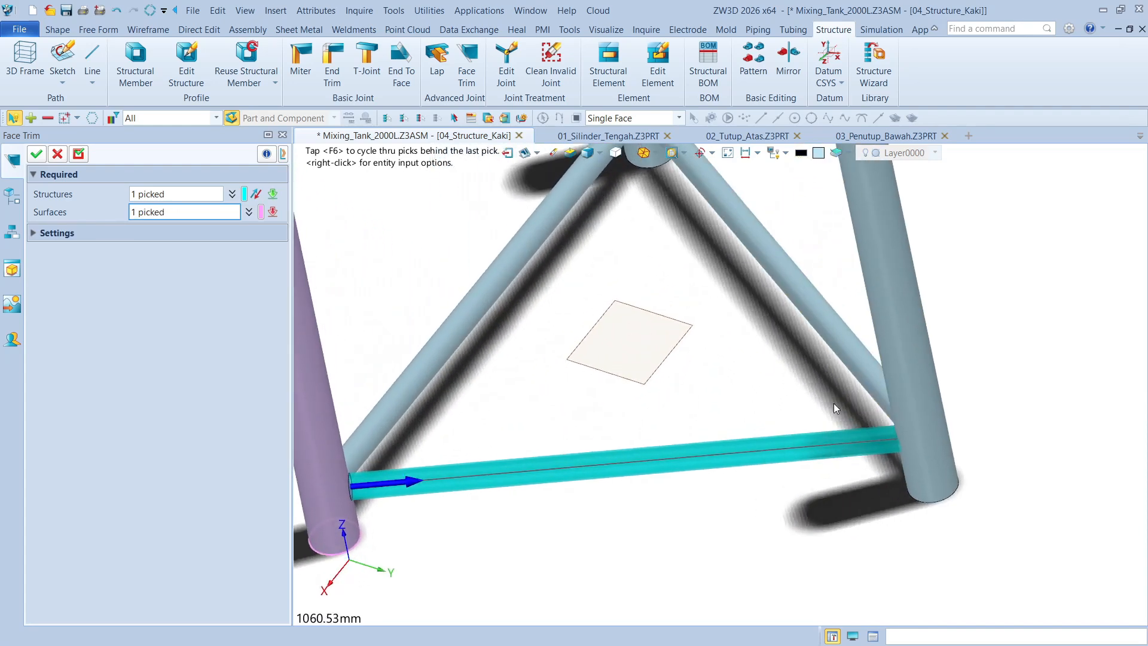
scroll(427, 444, up, 7)
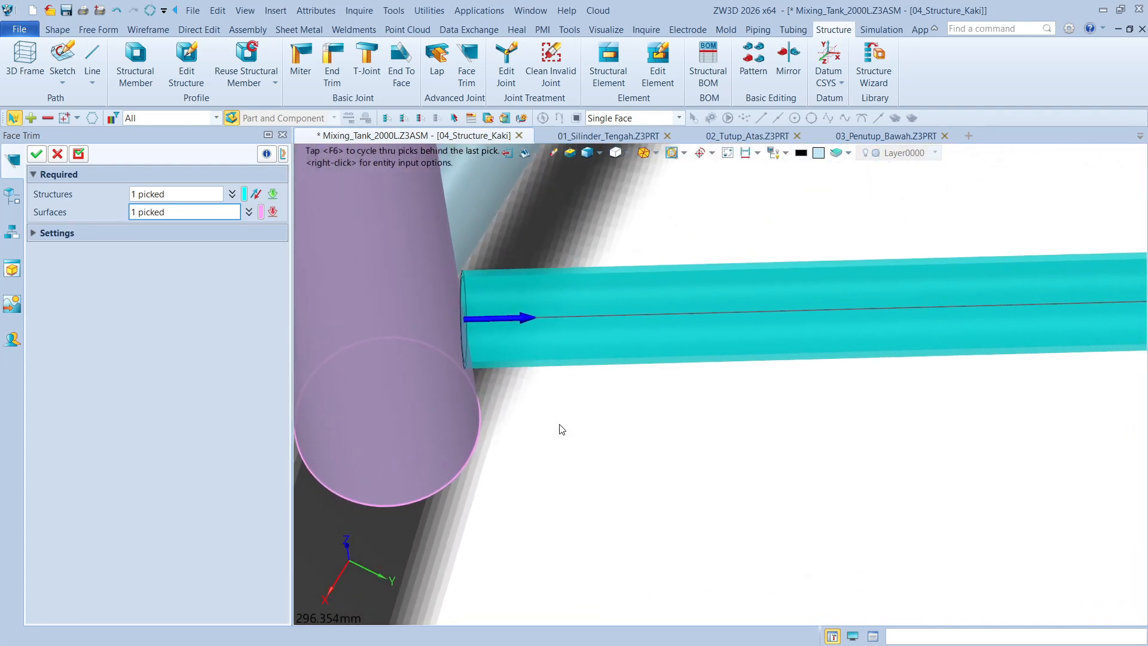
click(62, 153)
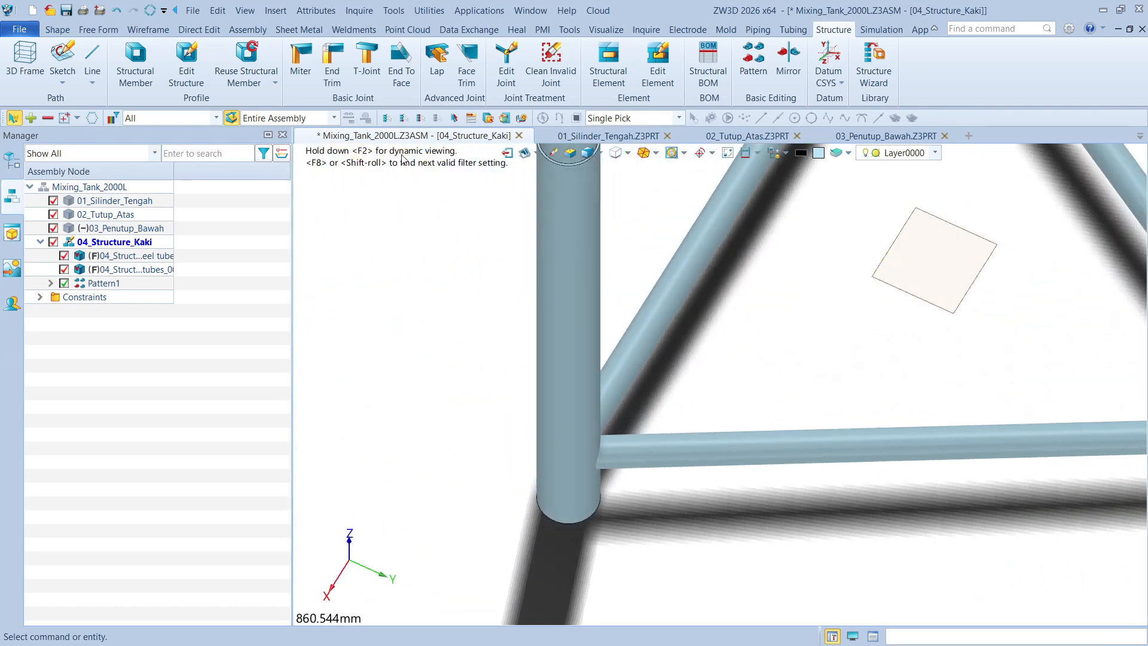
Trim the original brace tube against the adjoining leg tubes with a Lap joint, keeping the gap at 0 mm
click(438, 74)
click(443, 315)
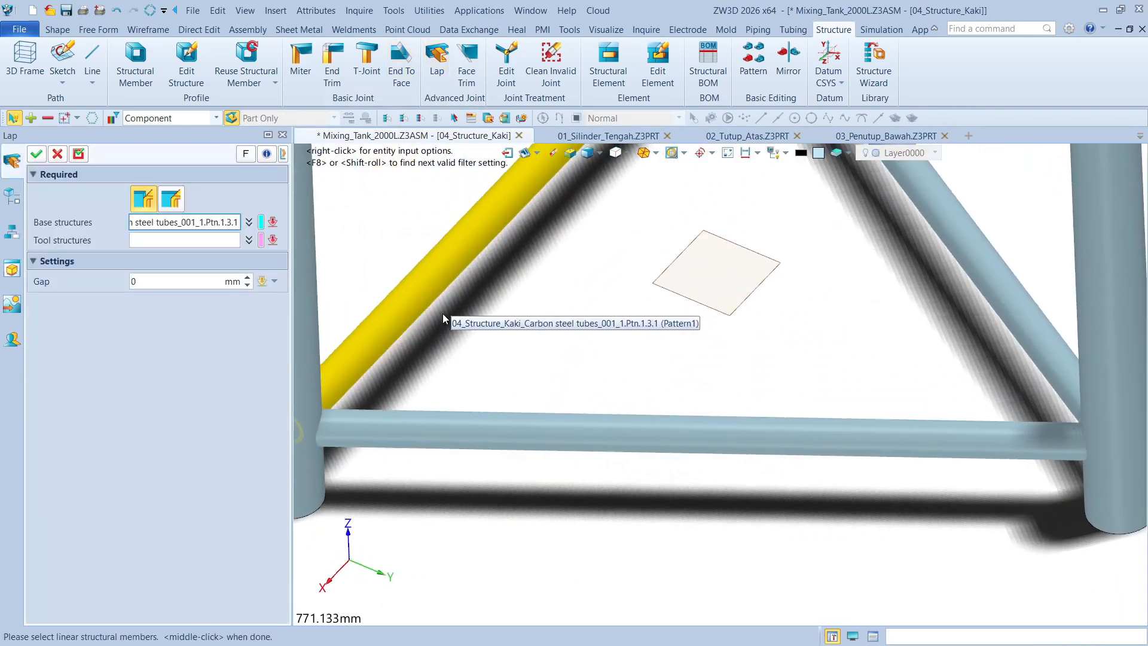
click(492, 422)
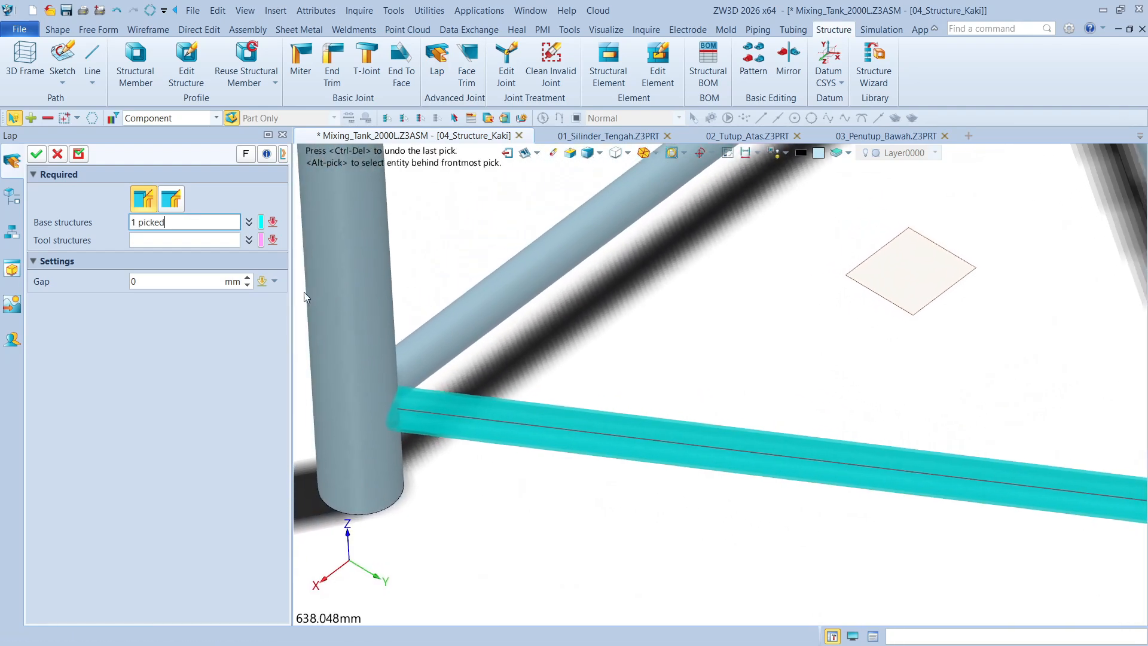
click(188, 239)
click(386, 350)
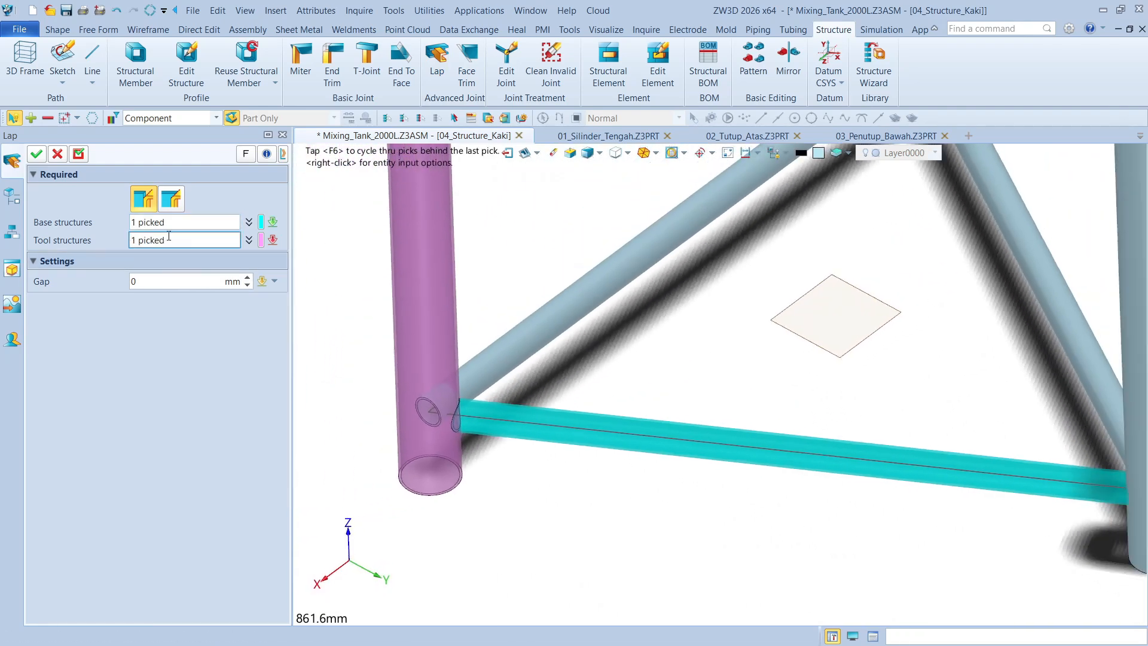
click(894, 325)
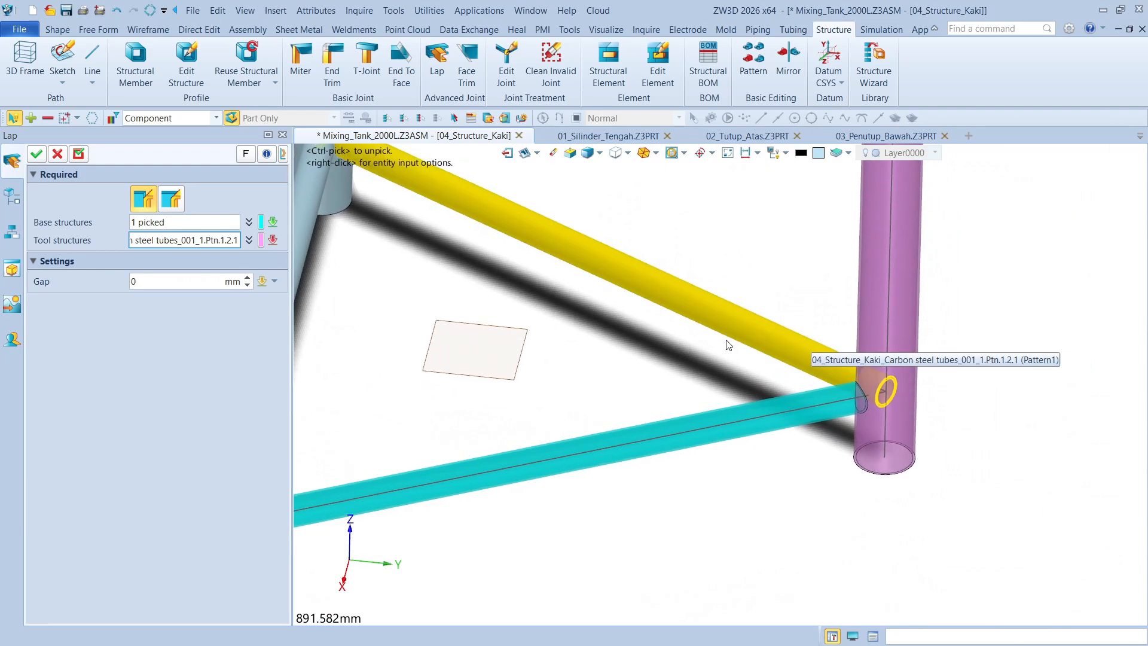
right_drag(727, 345, 741, 335)
click(36, 154)
Examine the brace-to-leg joints around the triangular frame
right_drag(652, 290, 634, 309)
right_drag(559, 262, 635, 332)
scroll(667, 312, down, 3)
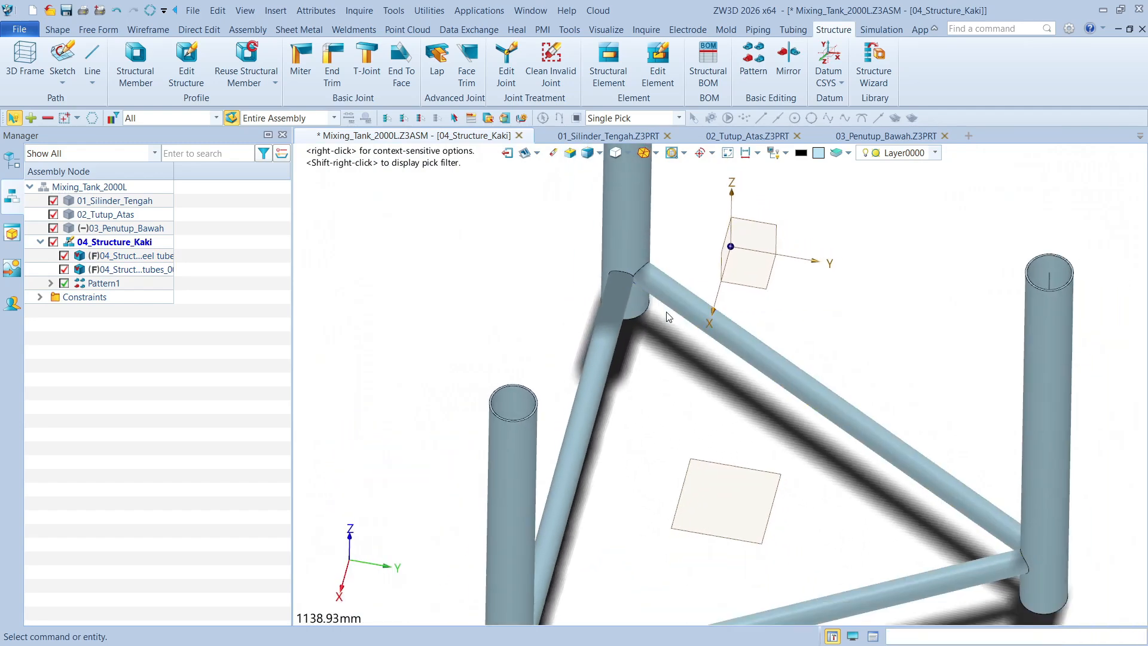
scroll(667, 312, down, 1)
right_drag(696, 293, 711, 326)
scroll(720, 289, down, 3)
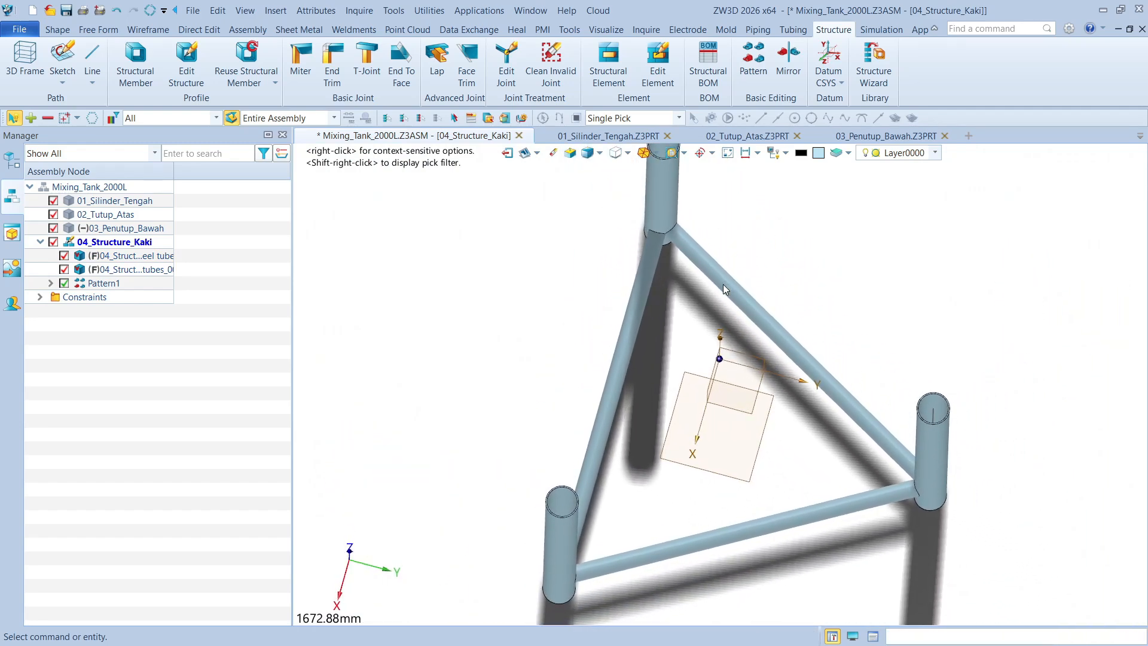
scroll(723, 285, down, 2)
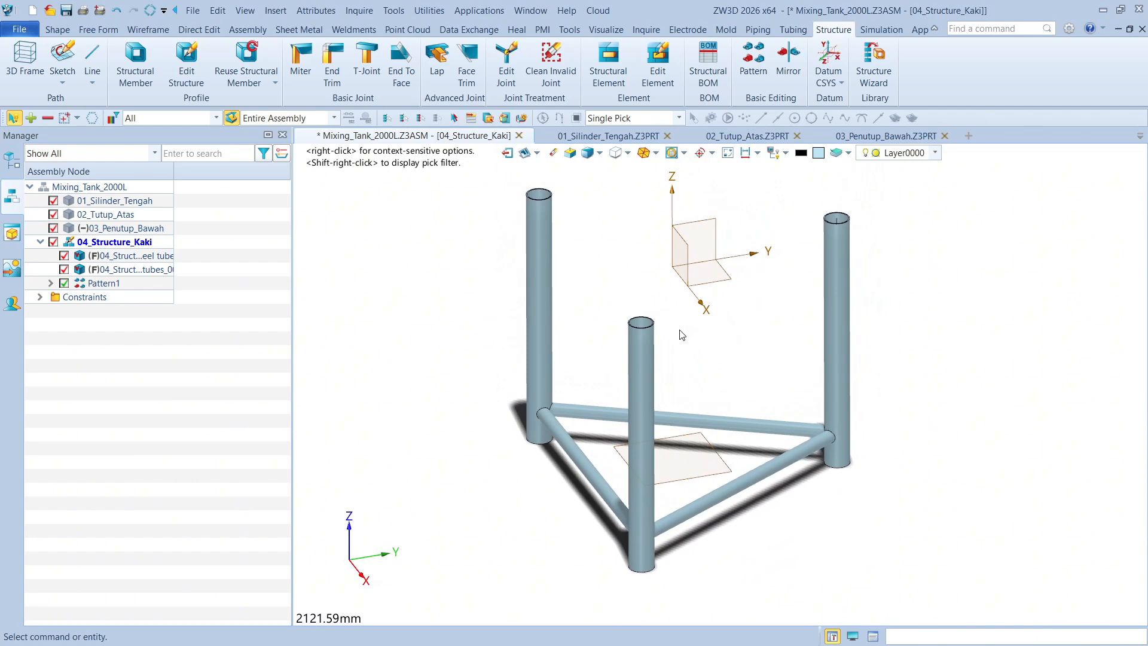
Start an end cap on the original leg tube's bottom face, using offset distance mode and a 12 mm thickness
click(612, 71)
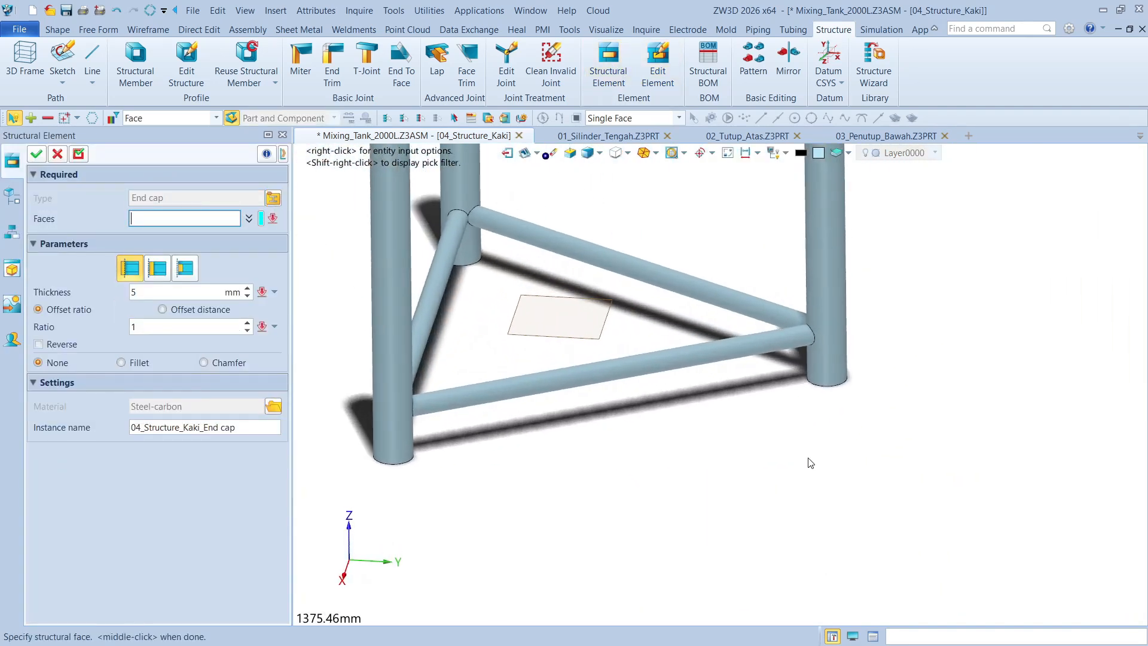
drag(708, 356, 936, 454)
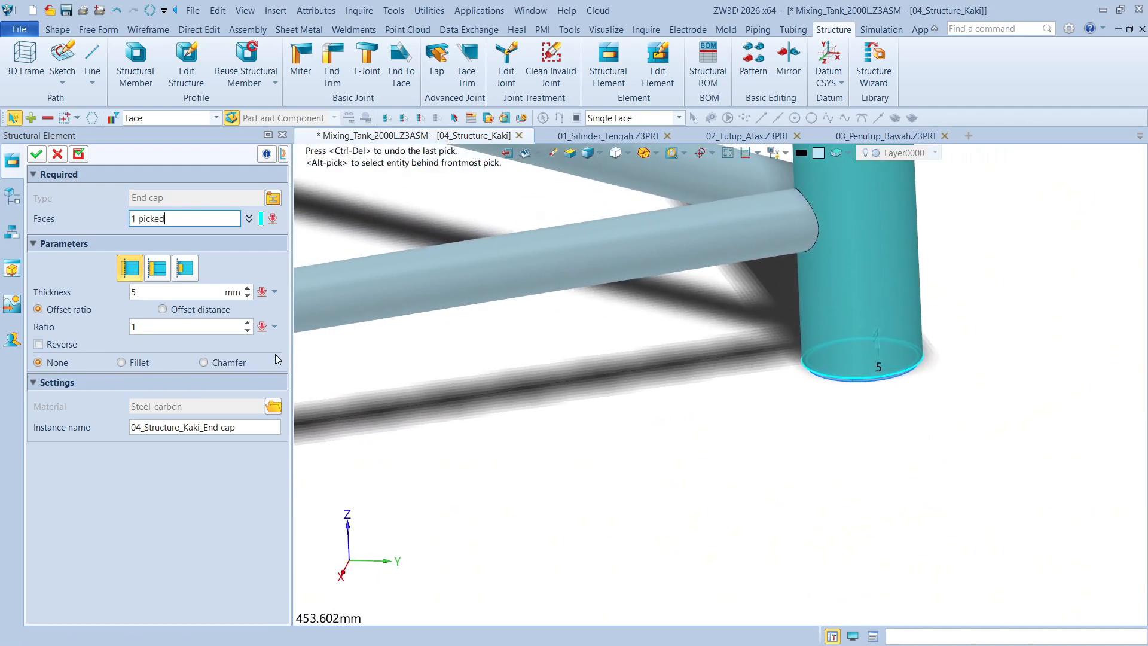
click(162, 310)
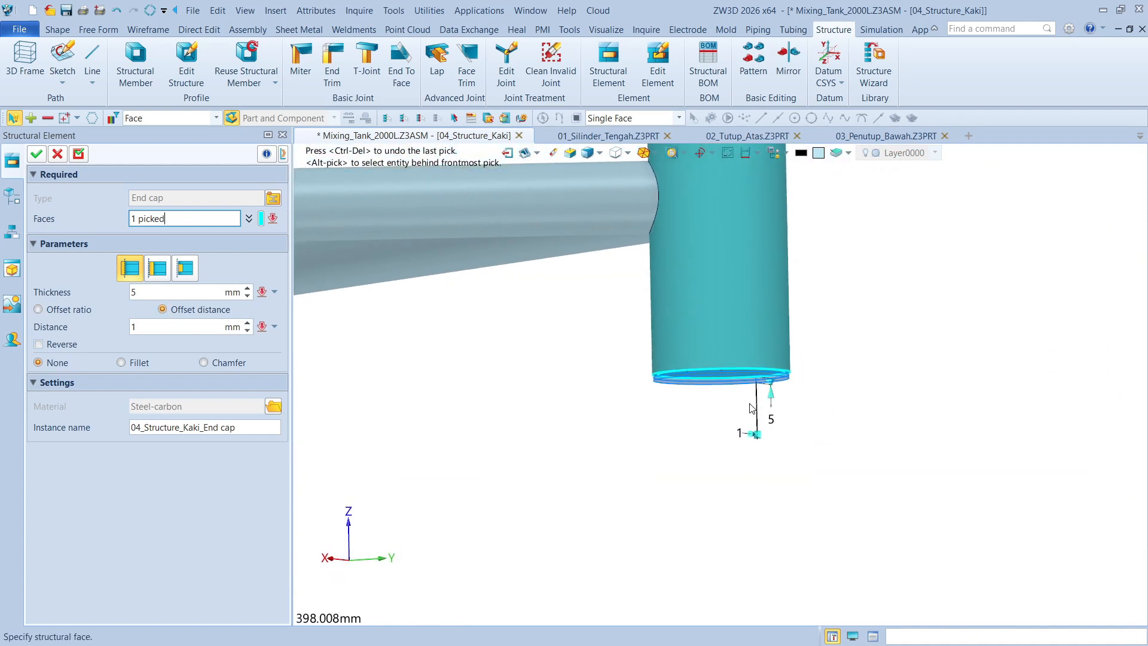
drag(637, 362, 624, 395)
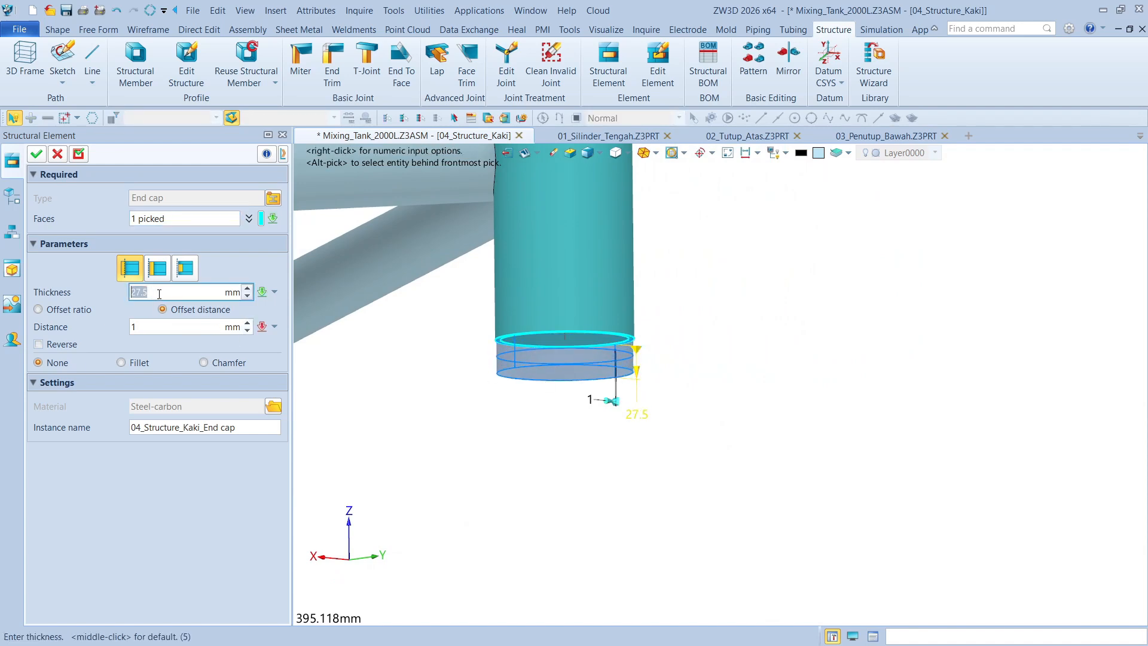
text(12)
key(Return)
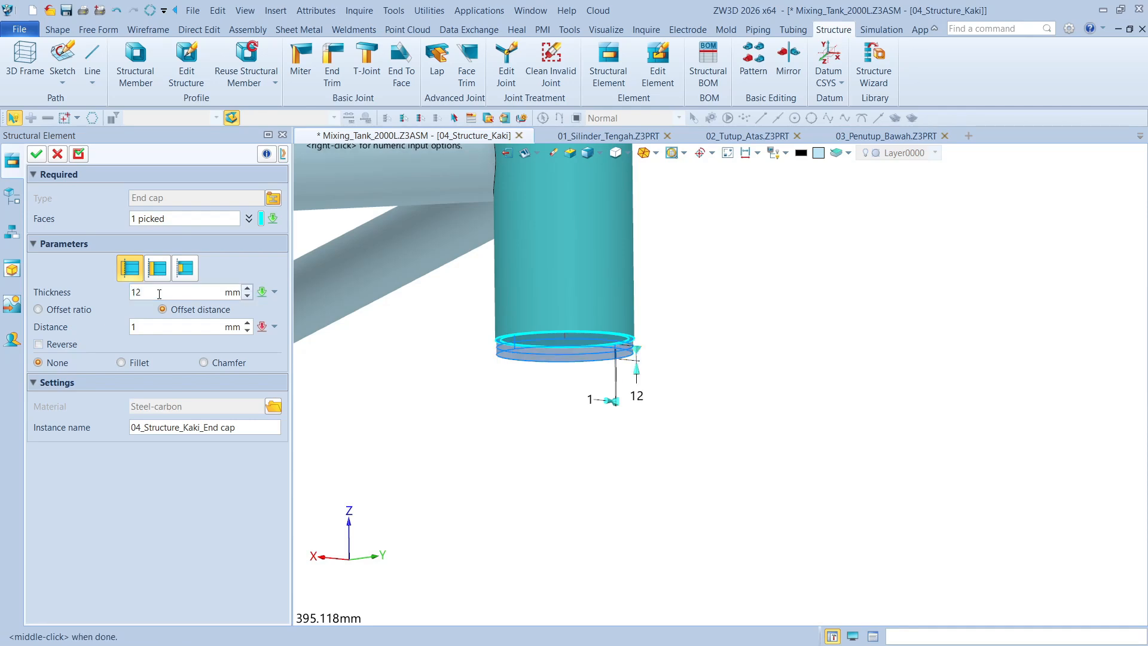
Reverse the end cap's offset so it extends outward, set its distance to 20 mm, and create the cap
drag(609, 405, 626, 417)
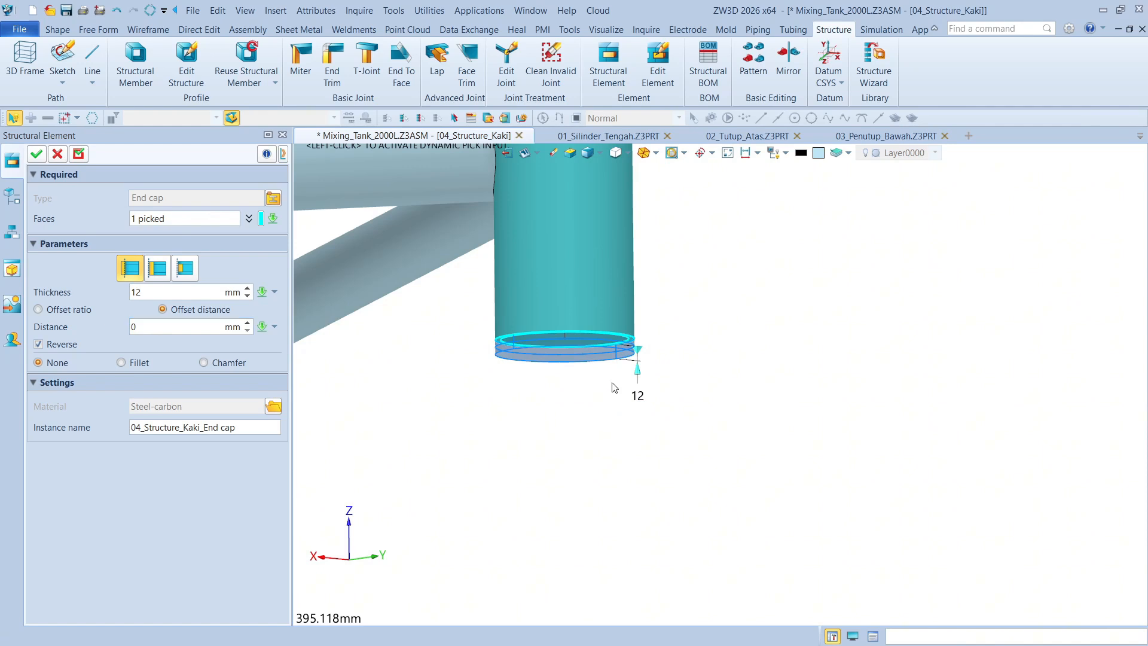
scroll(169, 329, up, 14)
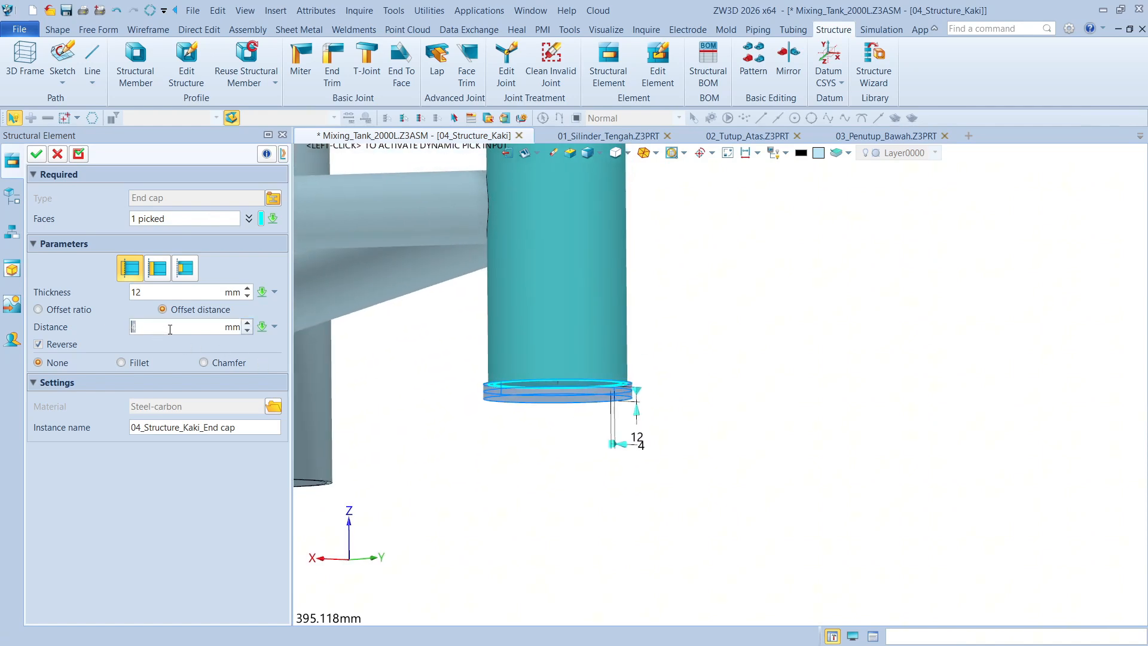
right_drag(685, 448, 633, 449)
drag(584, 445, 616, 450)
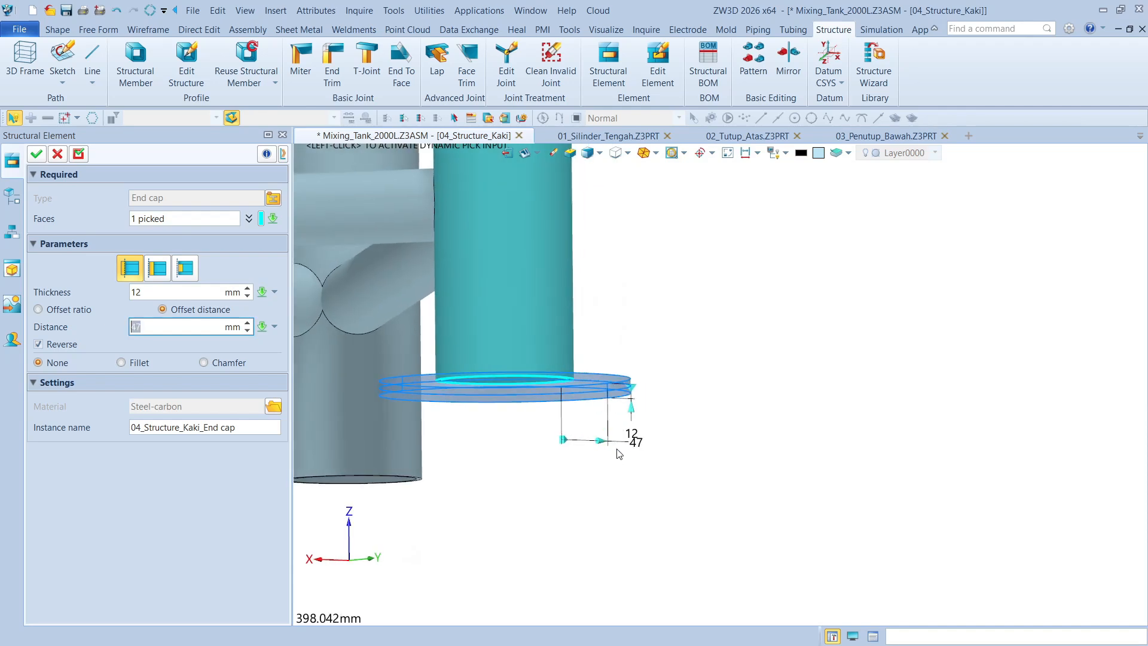
right_drag(635, 419, 767, 470)
drag(725, 459, 701, 466)
right_drag(740, 469, 742, 471)
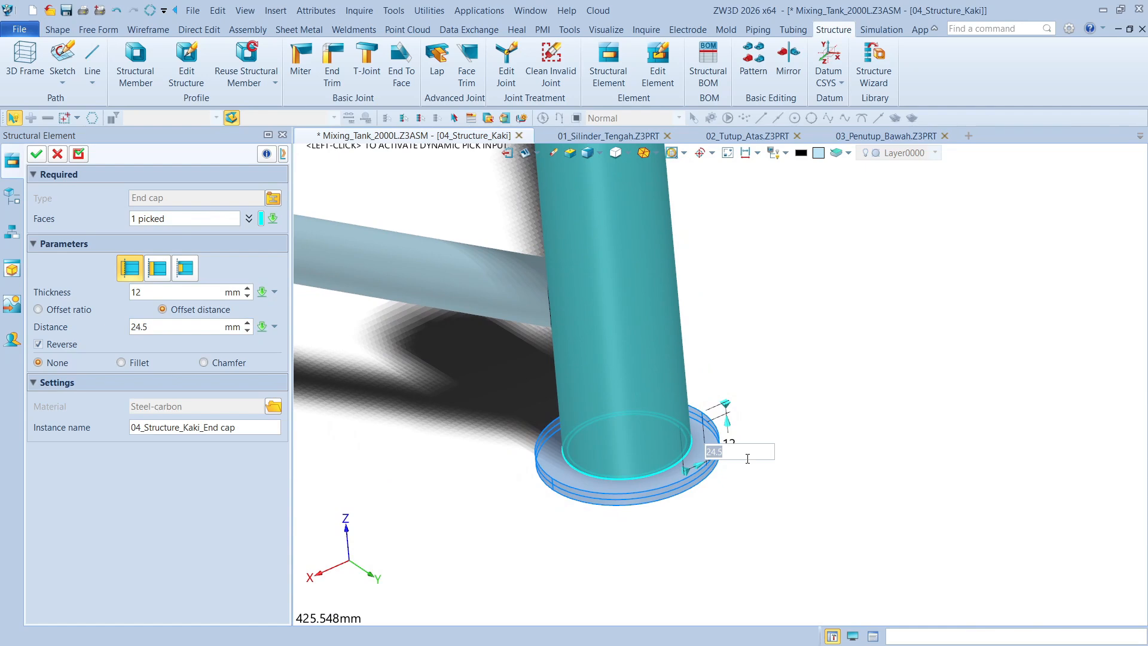
click(748, 458)
text(20)
key(Return)
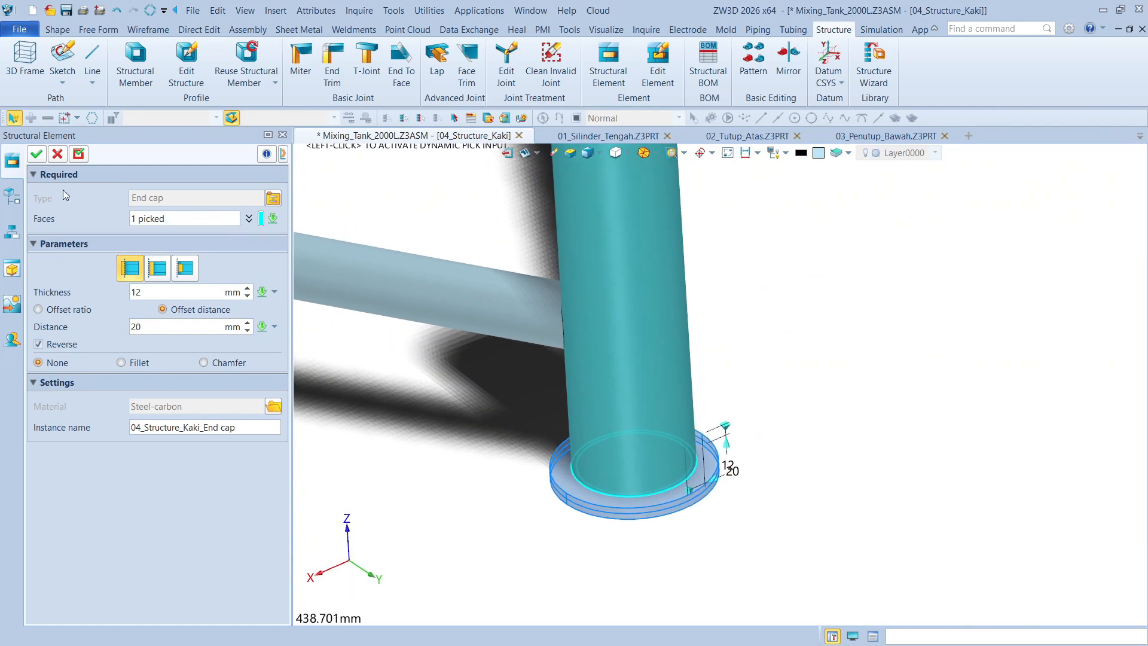
click(36, 155)
scroll(909, 347, down, 5)
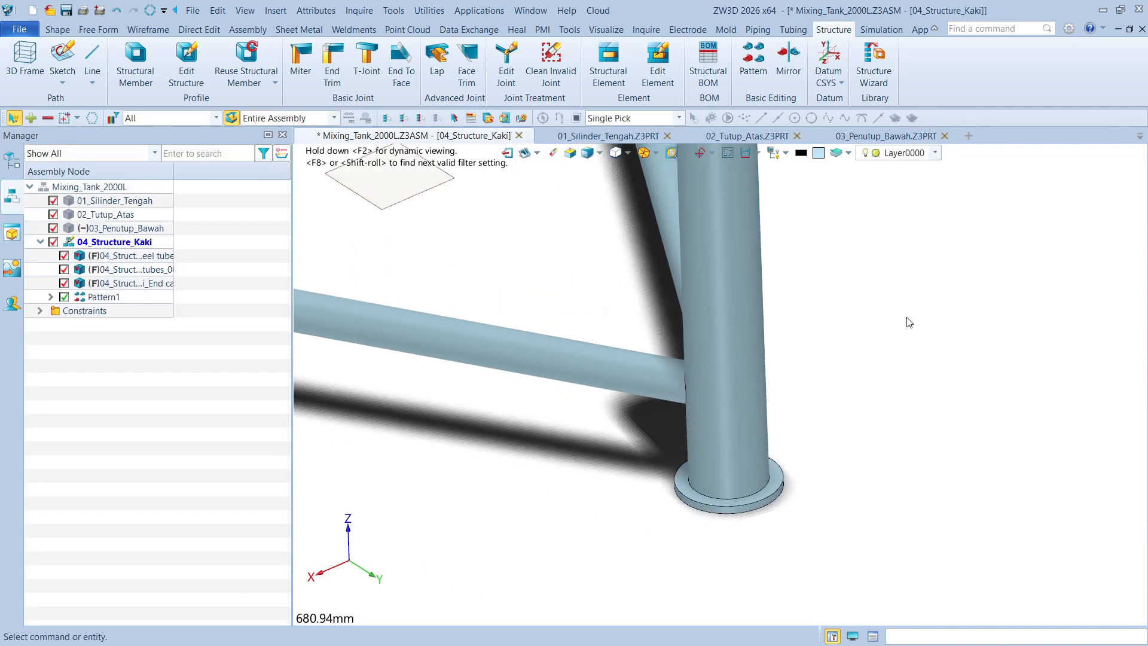
scroll(908, 347, up, 3)
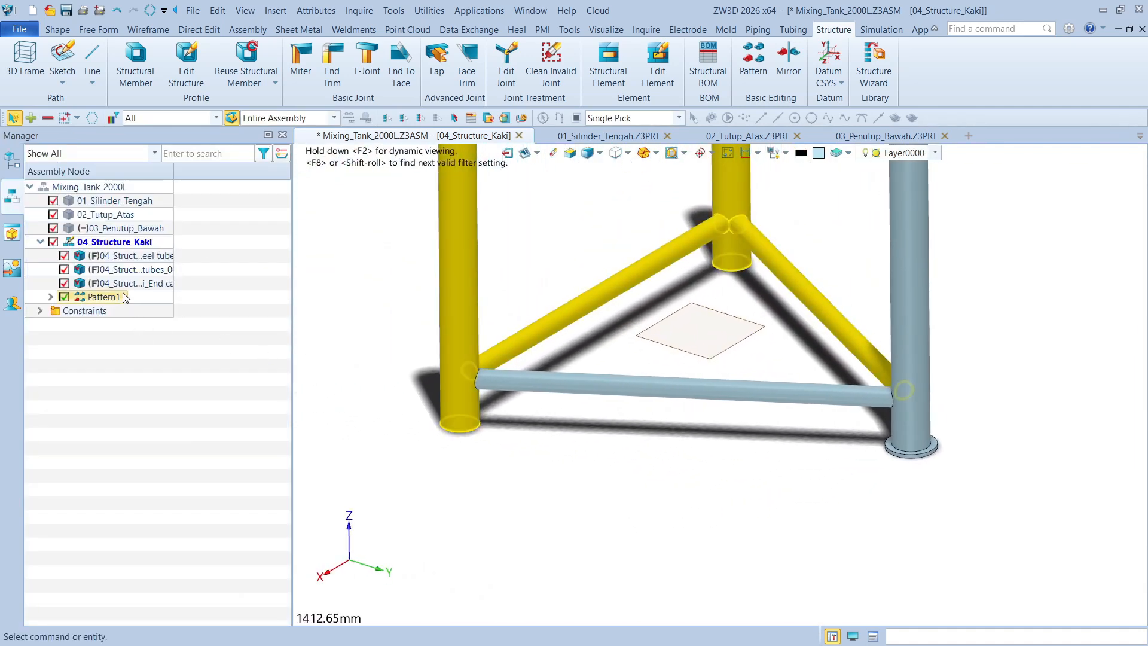
click(50, 297)
click(50, 298)
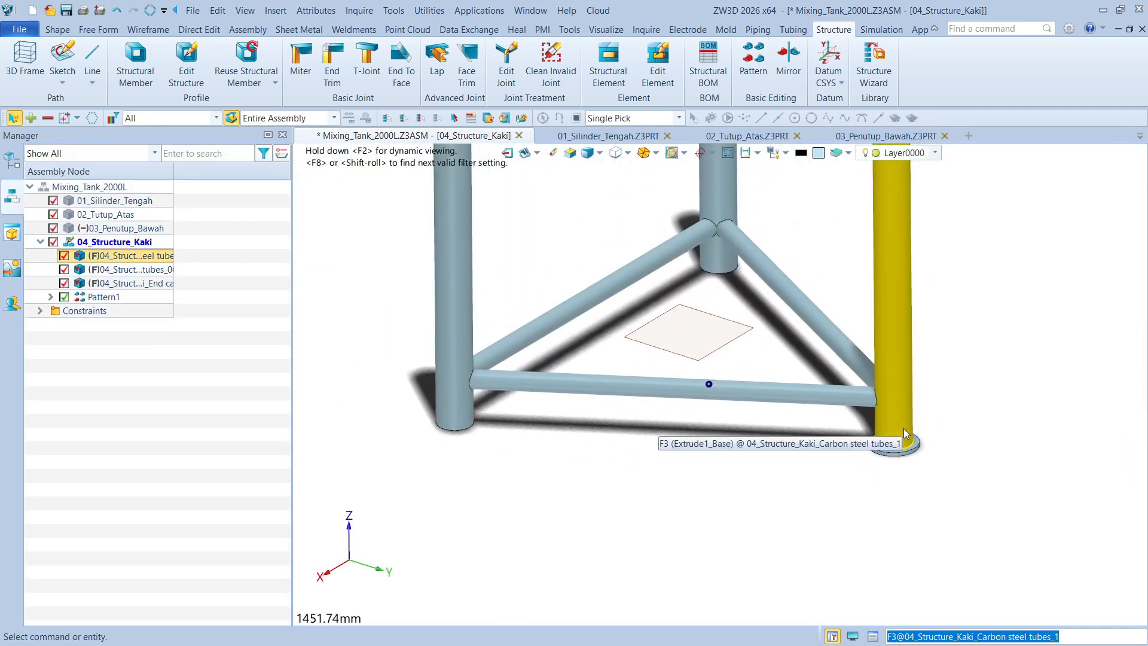
click(113, 297)
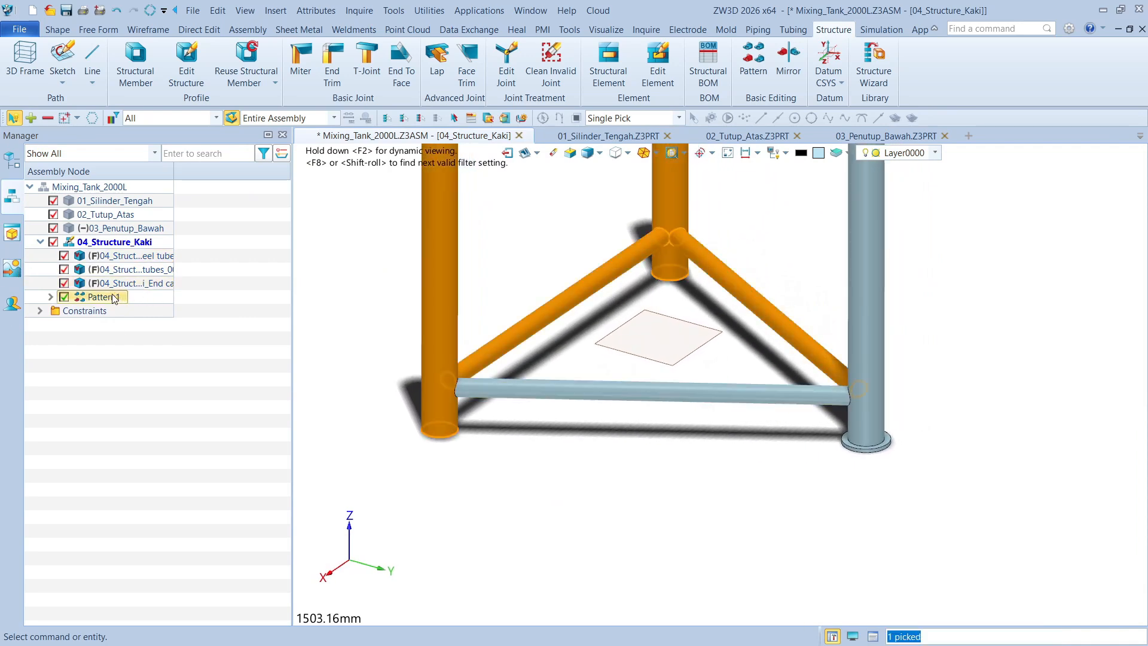
click(213, 337)
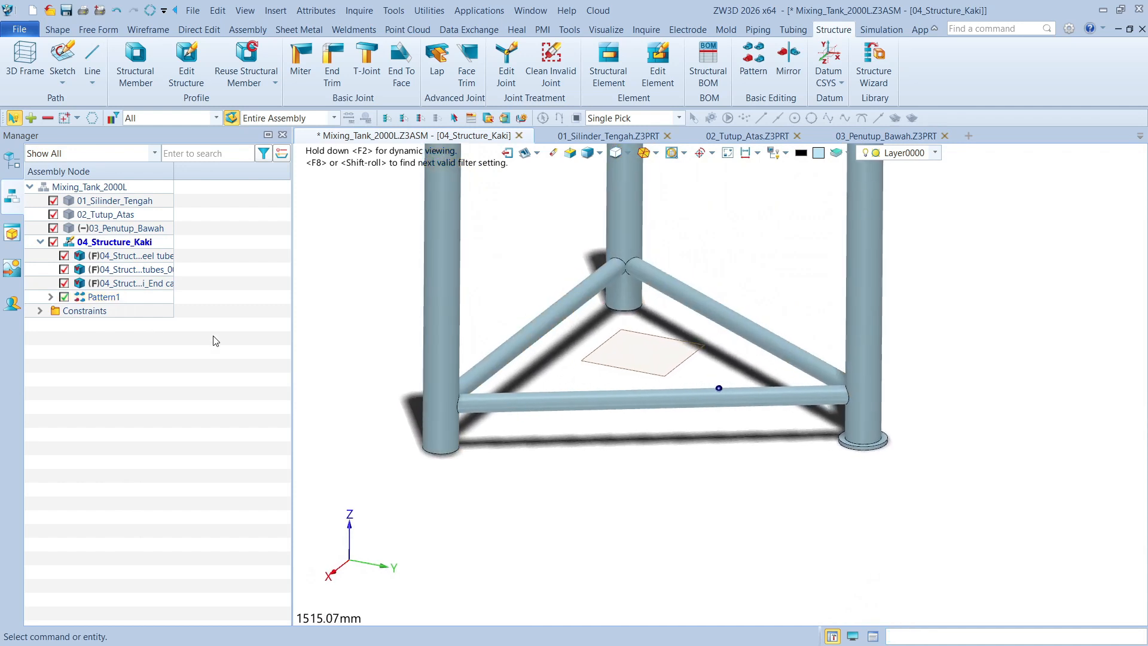
click(114, 286)
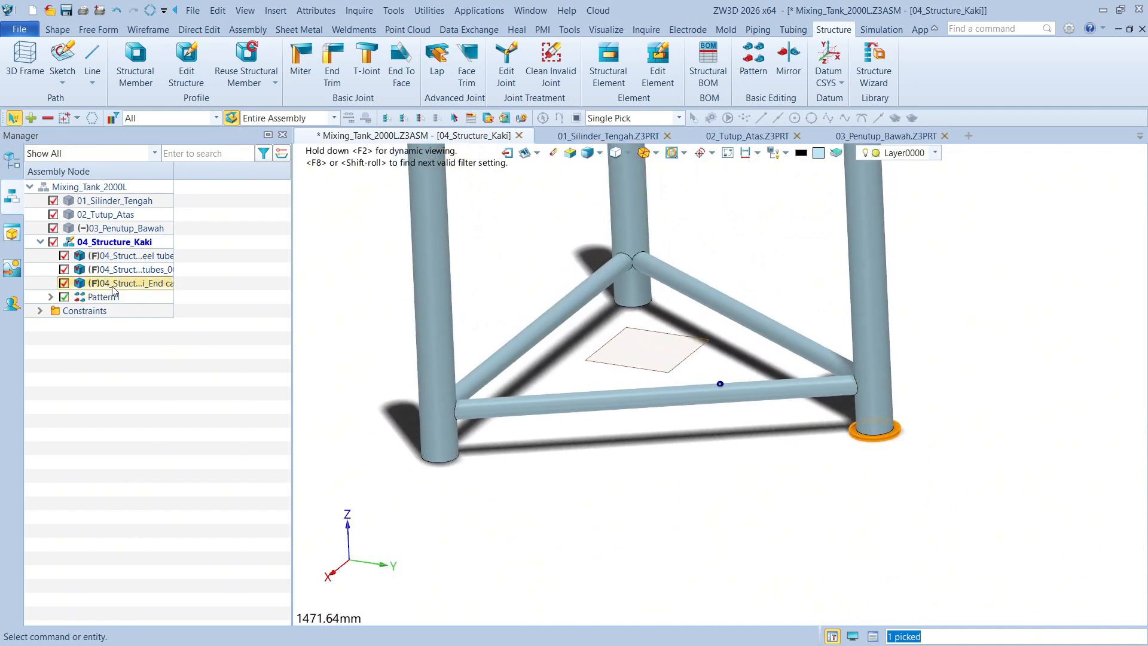
Edit Pattern1 to include the leg's end cap in its base components so that all three legs have foot plates
double_click(113, 296)
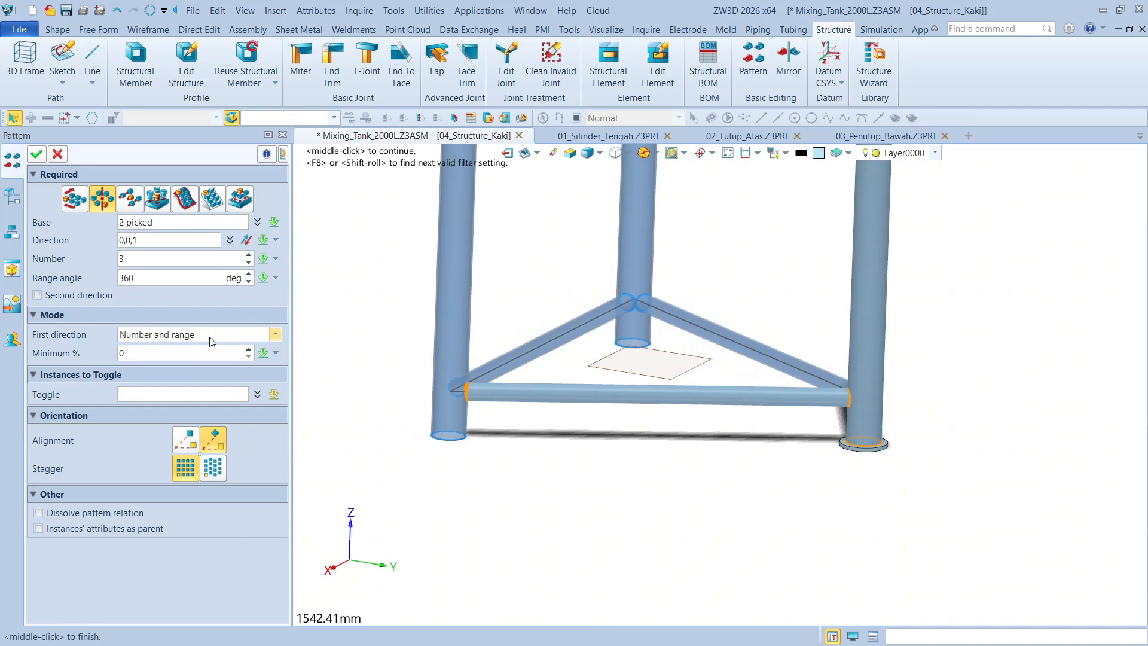
click(158, 222)
right_drag(996, 538, 977, 488)
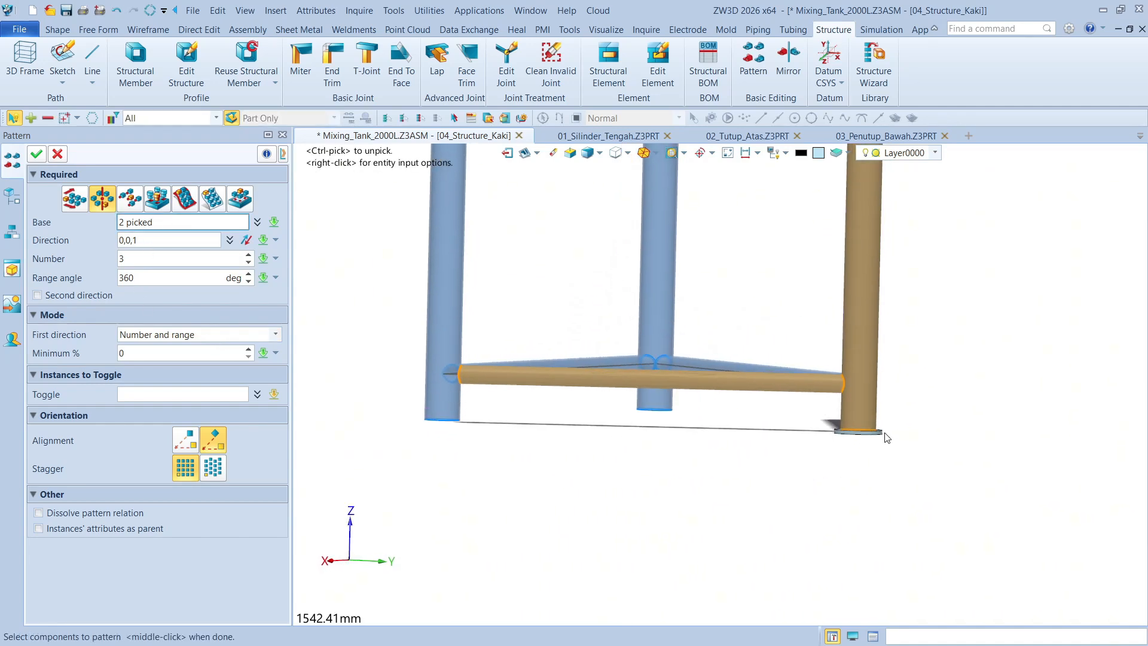
click(880, 433)
right_drag(980, 448, 646, 367)
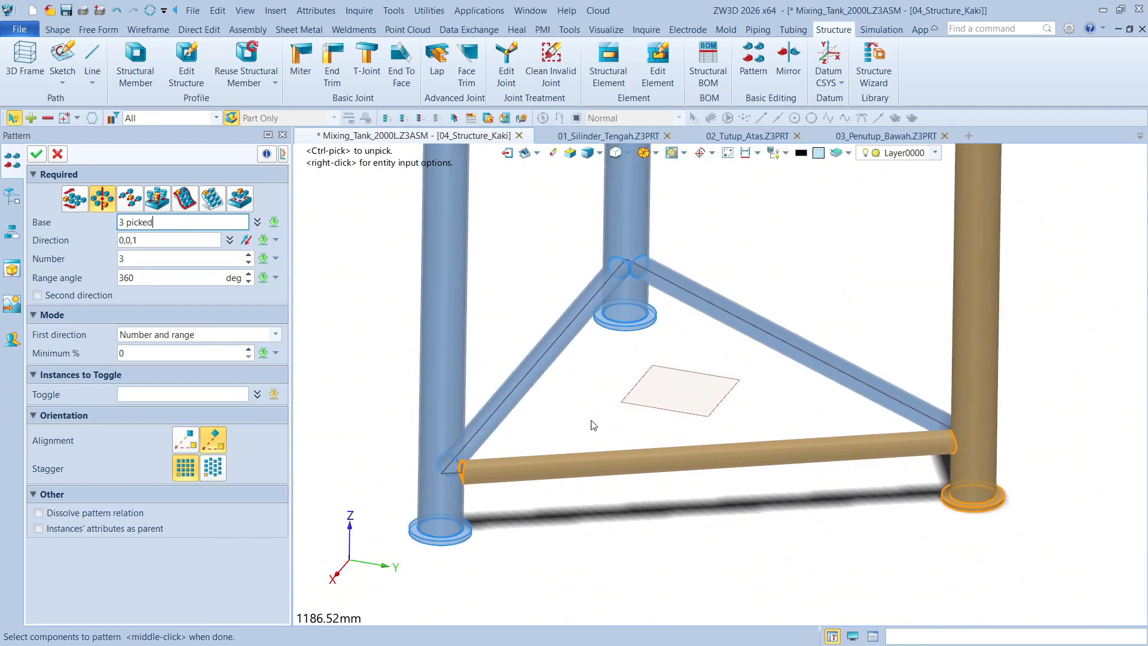
click(37, 155)
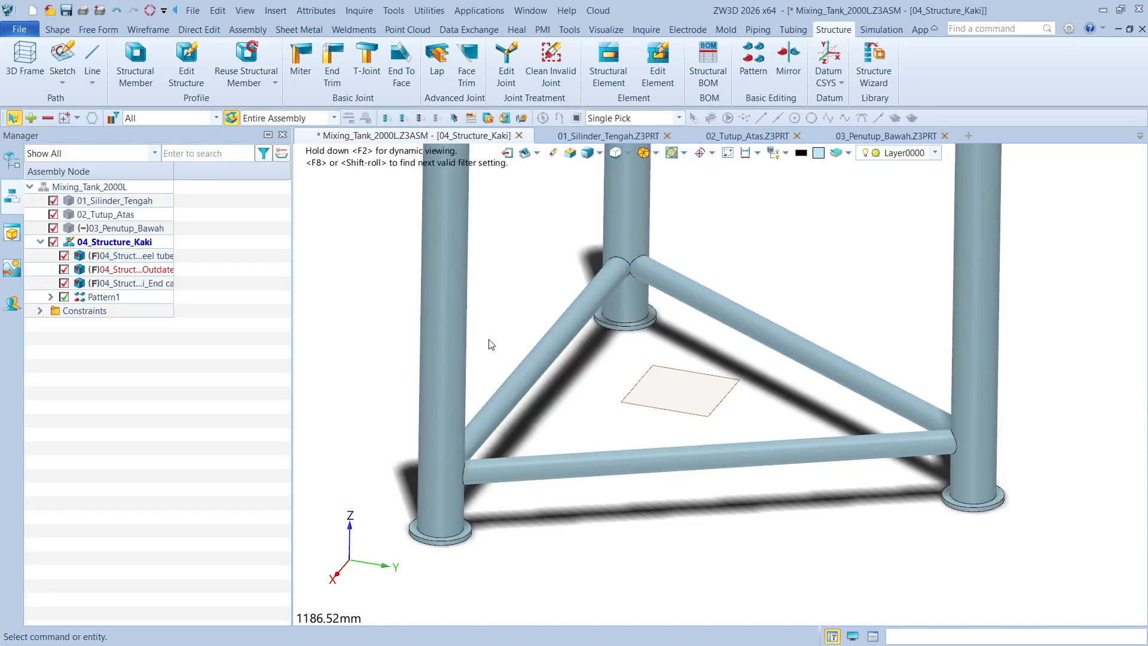
scroll(469, 302, down, 5)
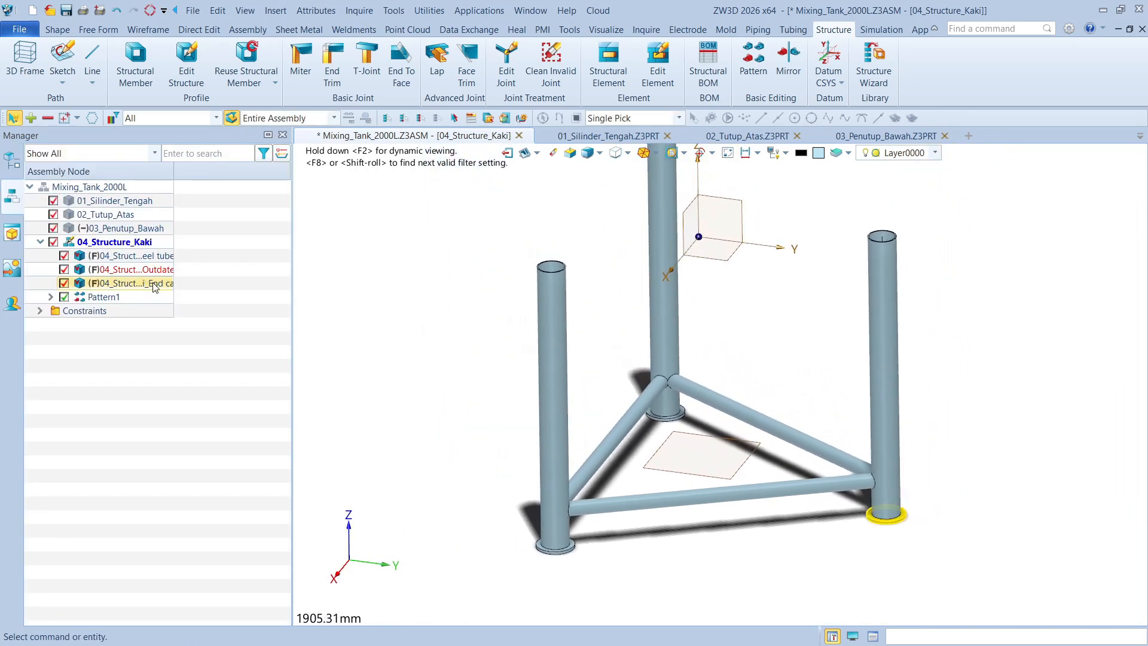
scroll(469, 326, down, 3)
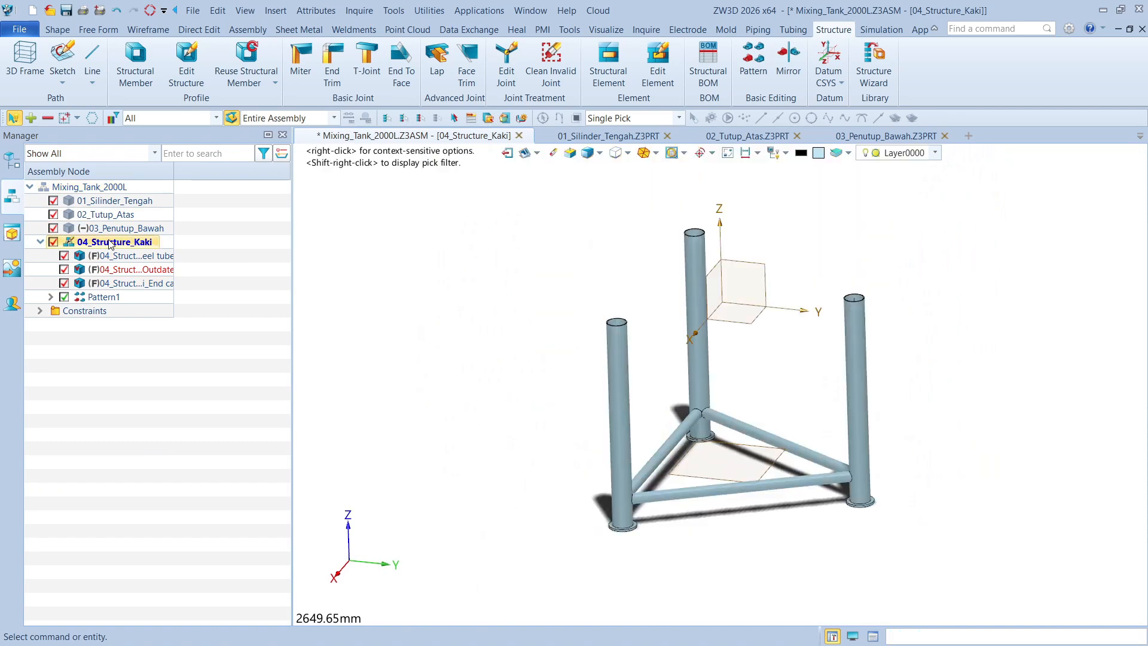
Make the top-level Mixing_Tank_2000L assembly active and widen the assembly tree's name column so the frame component names are readable
scroll(469, 326, up, 3)
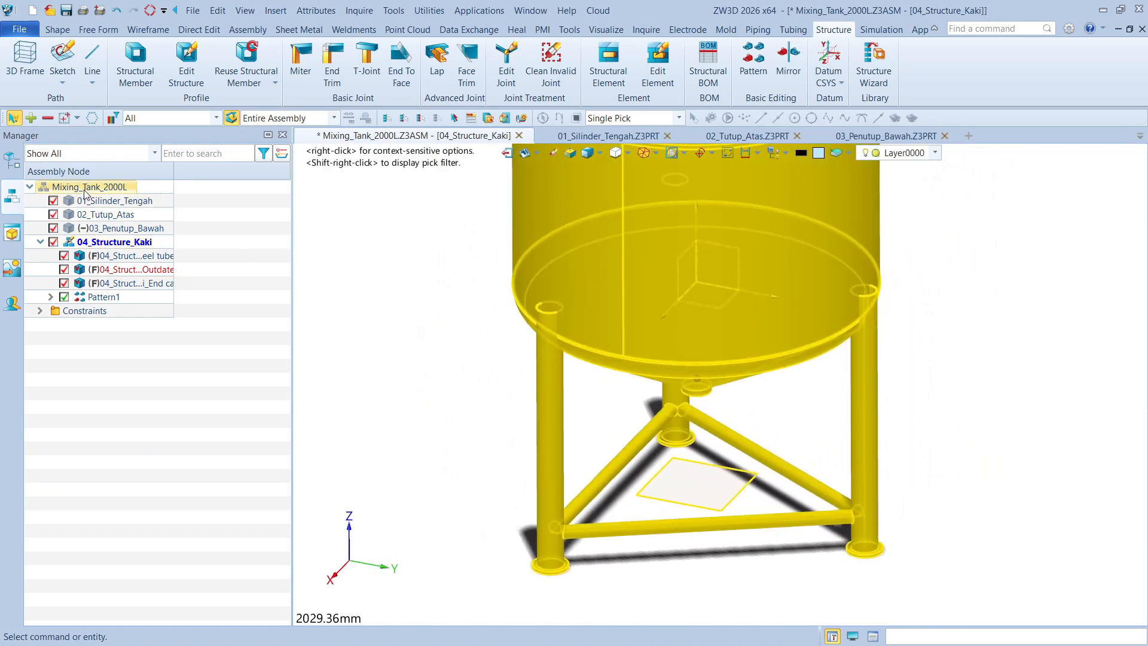
double_click(90, 188)
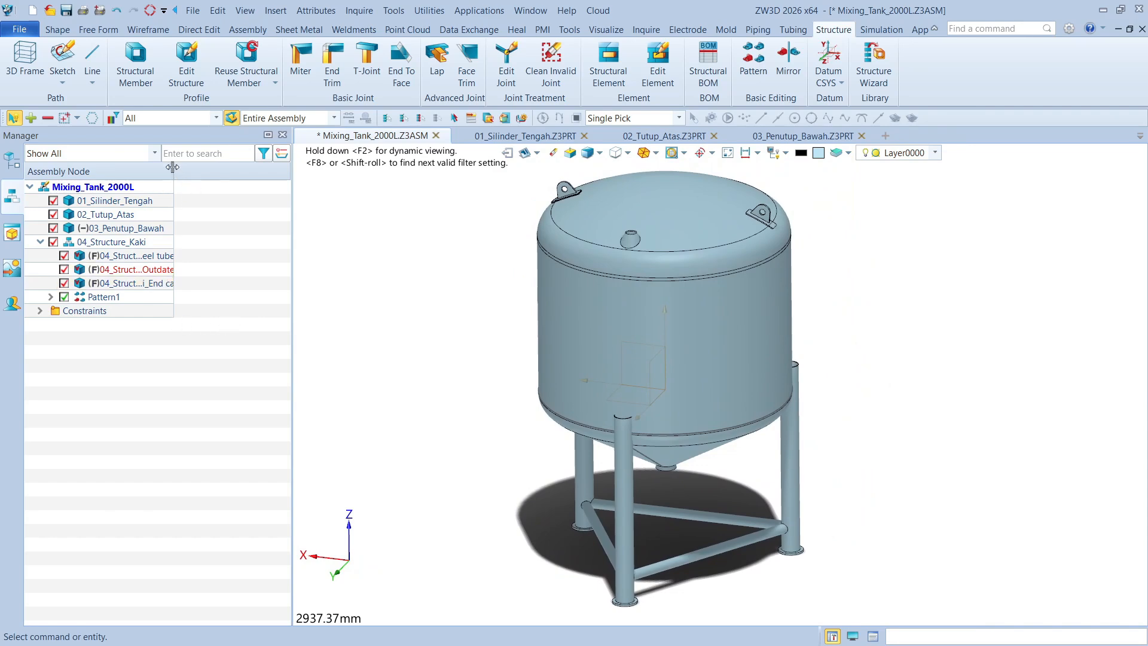
drag(269, 206, 235, 206)
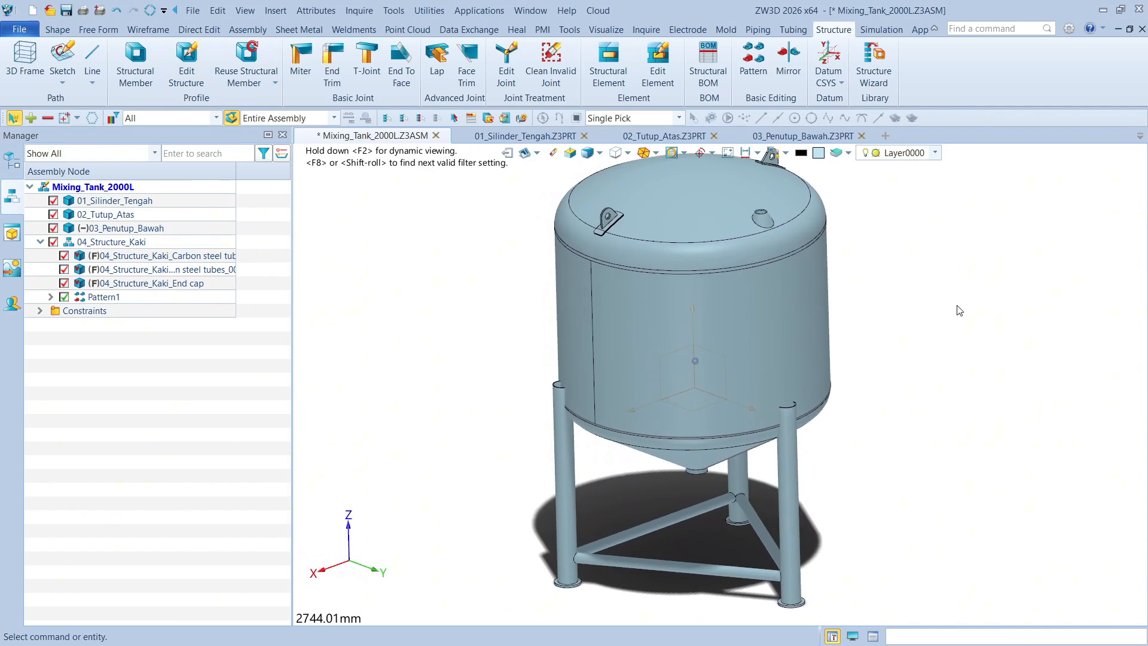
Examine where the leg tubes meet the cylinder and the curved rim of the tank's bottom cover
scroll(665, 394, up, 6)
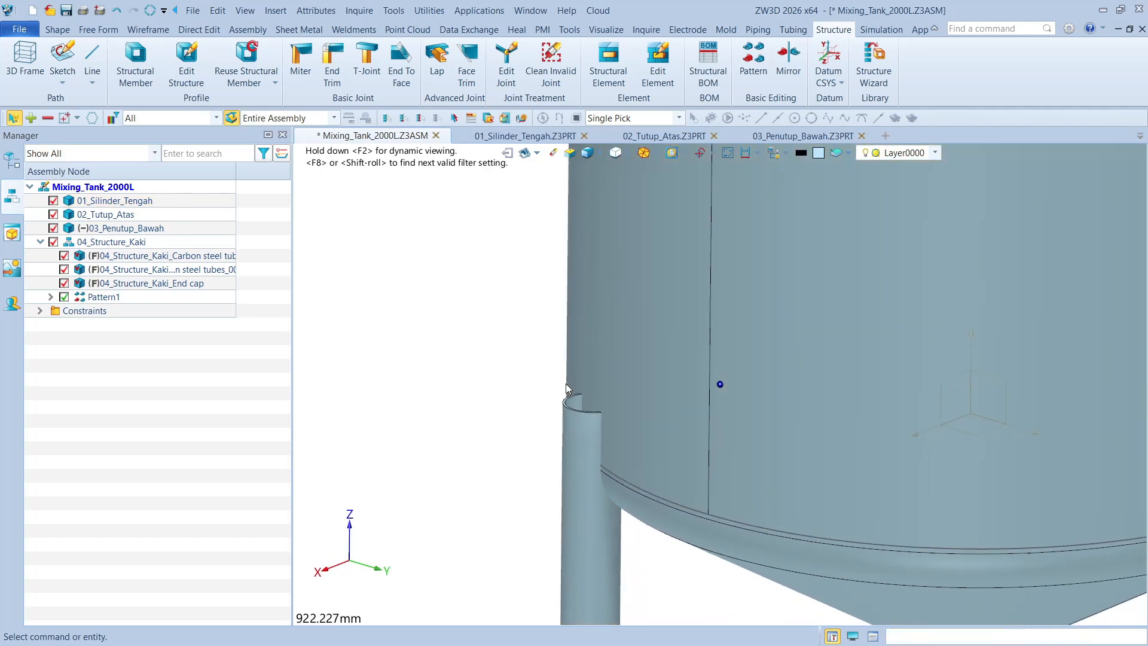
scroll(590, 391, up, 2)
right_drag(590, 391, 620, 402)
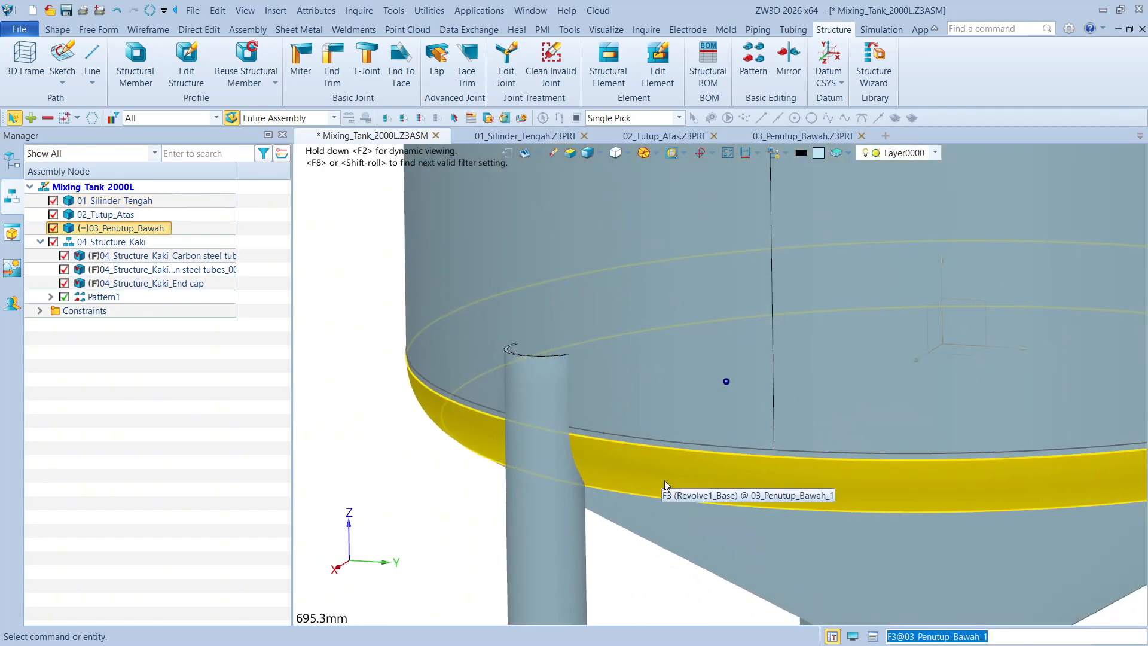
scroll(600, 363, down, 5)
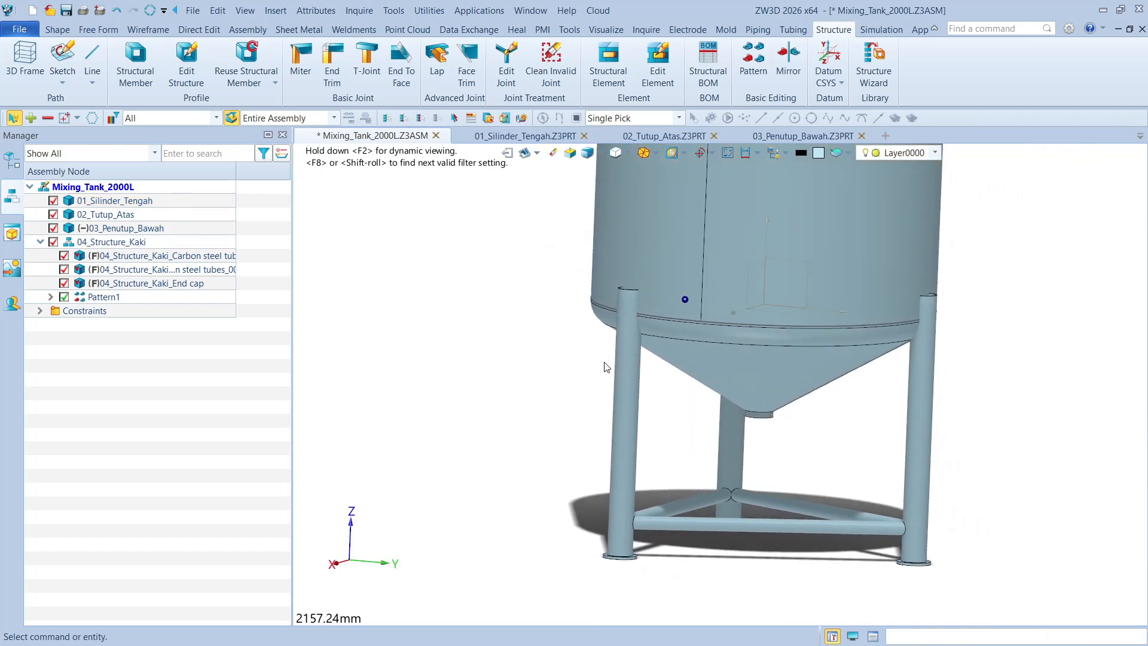
scroll(763, 343, up, 4)
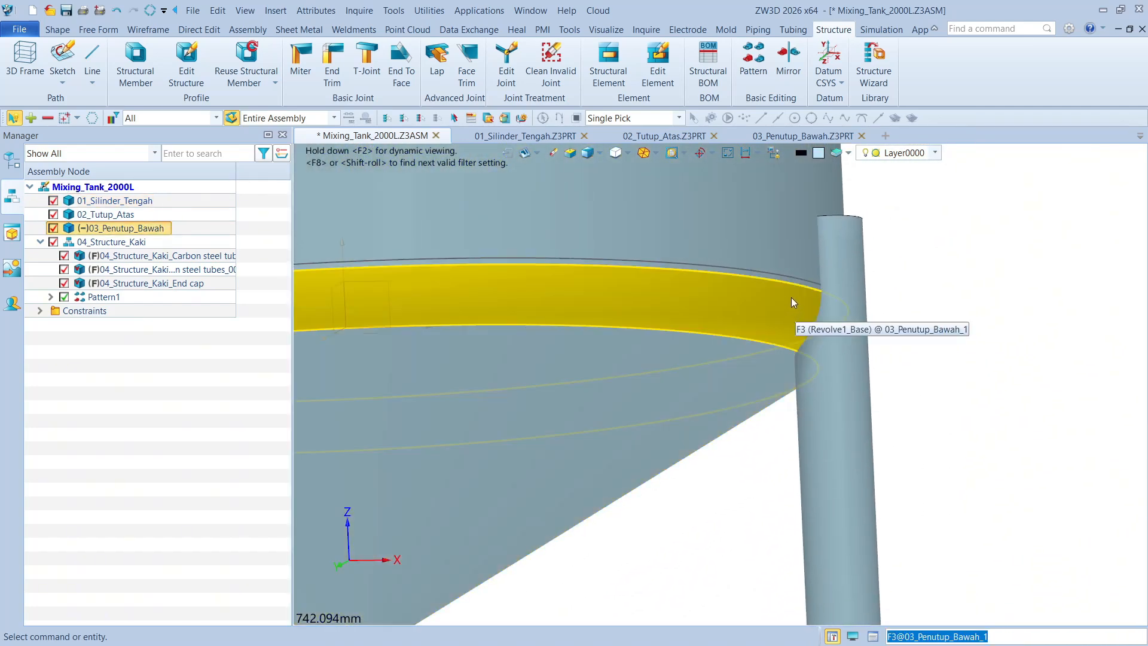
scroll(813, 287, up, 3)
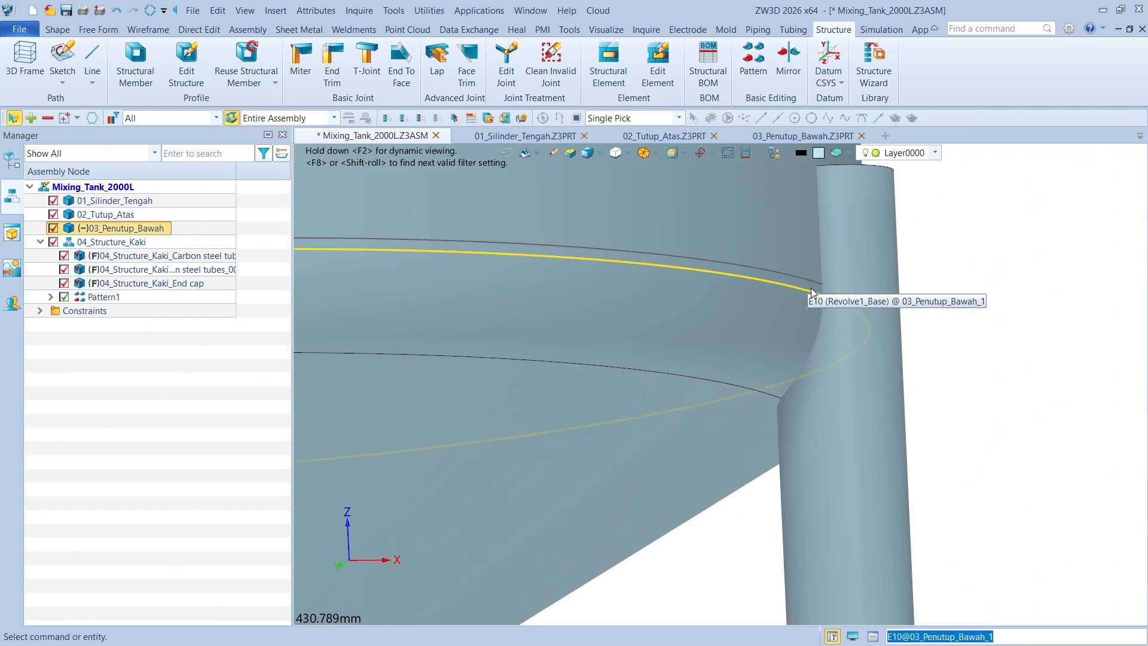
scroll(811, 288, down, 9)
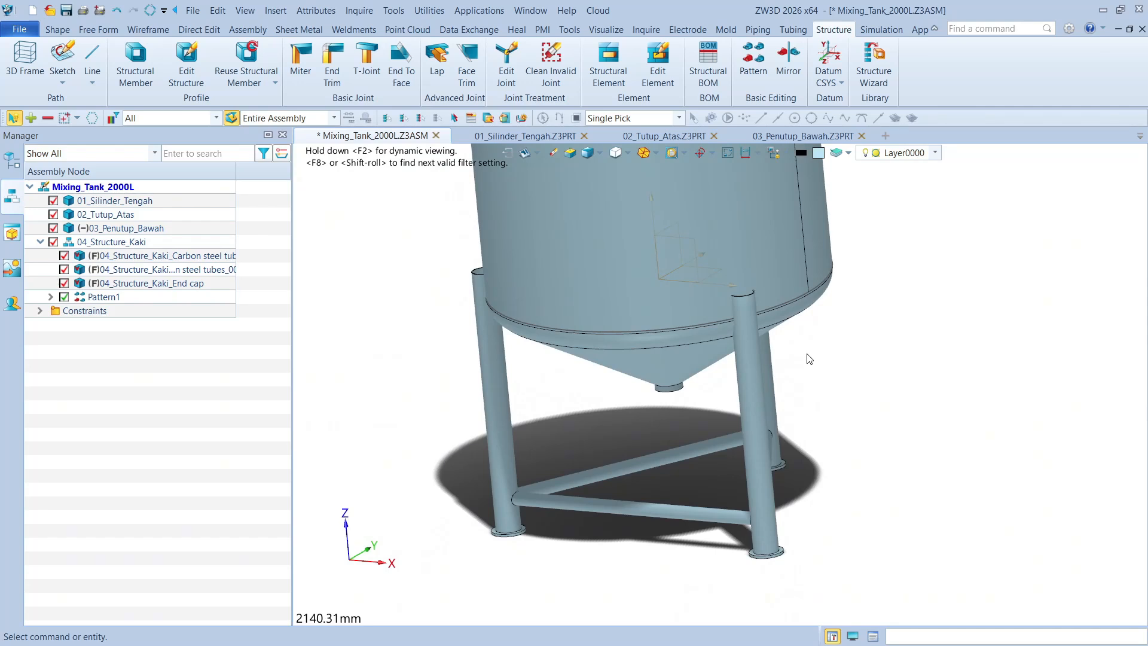
right_drag(806, 354, 794, 352)
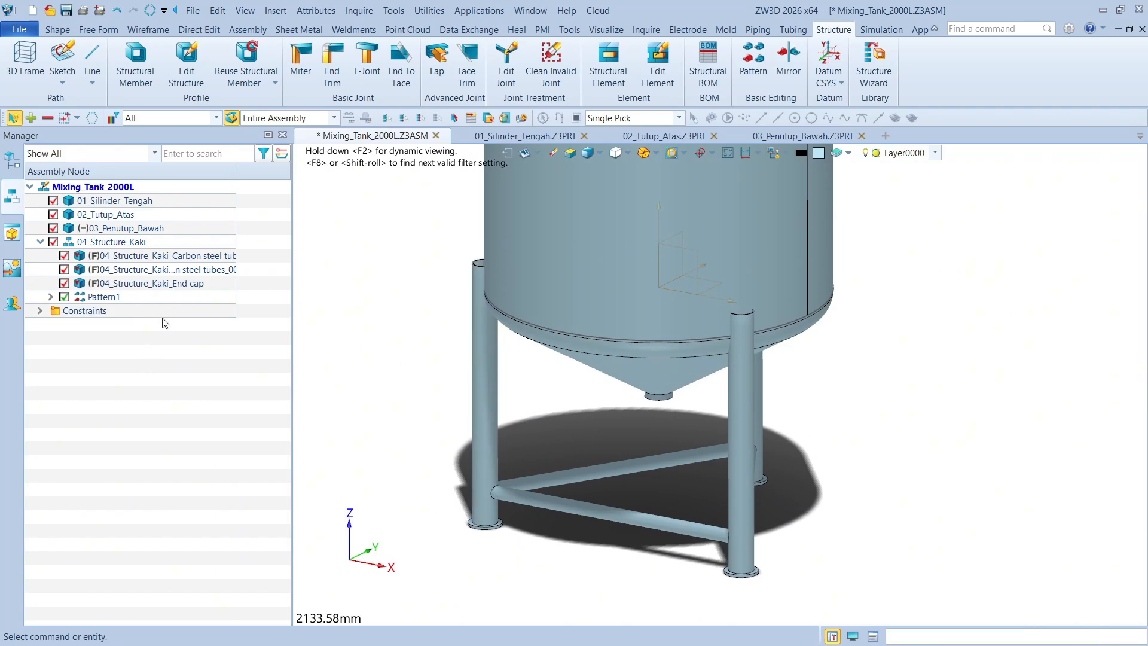
Activate 04_Structure_Kaki for editing and show the surrounding tank parts for reference
double_click(142, 243)
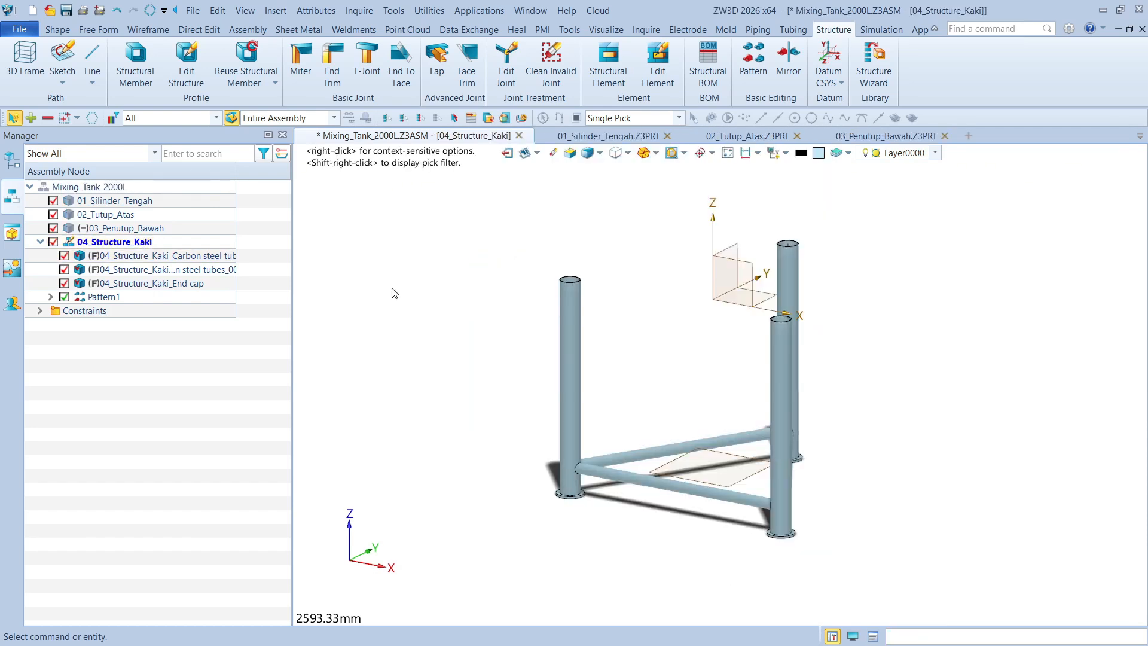
middle_drag(401, 294, 383, 302)
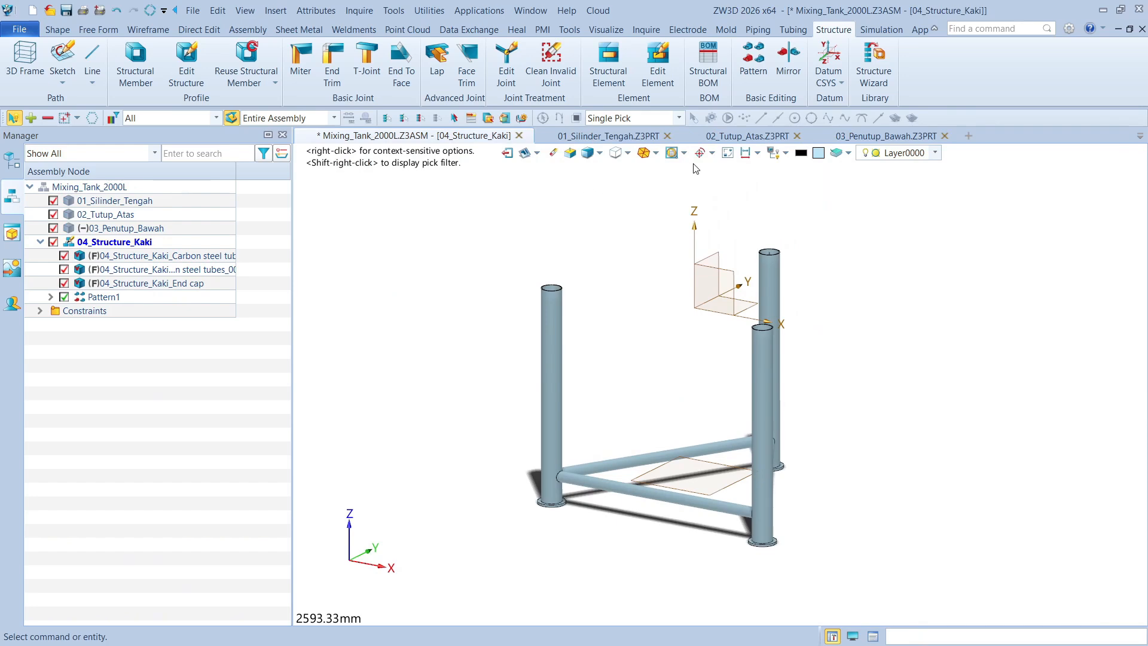
click(728, 154)
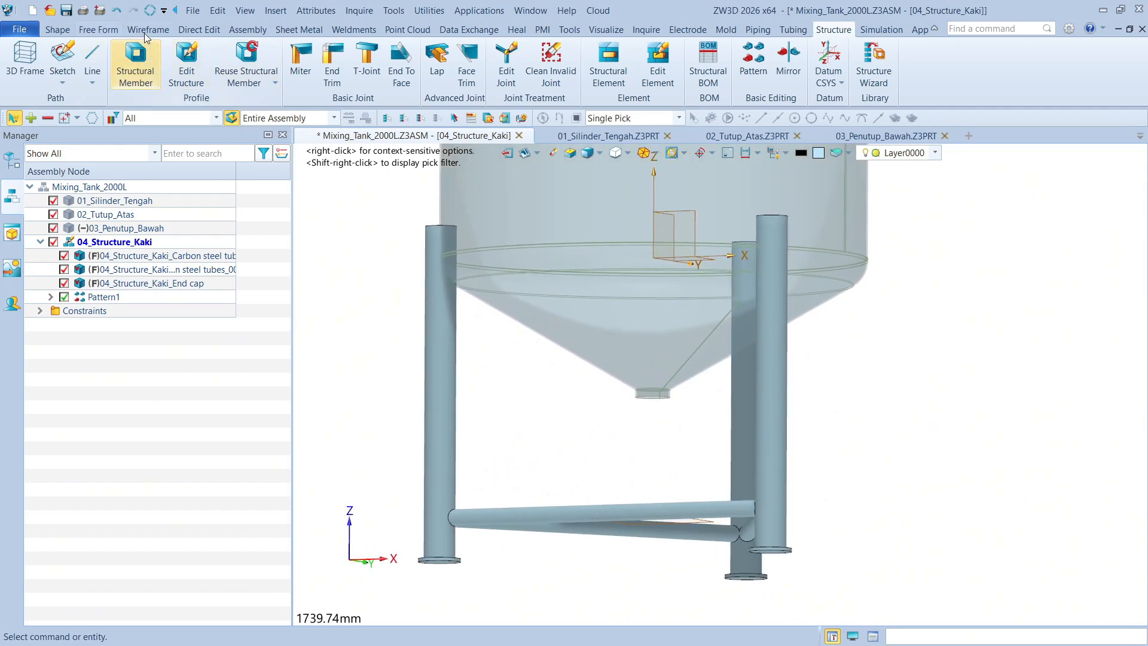
Create an associative face reference in the frame from three faces of 03_Penutup_Bawah, sewing continuous surfaces
click(249, 30)
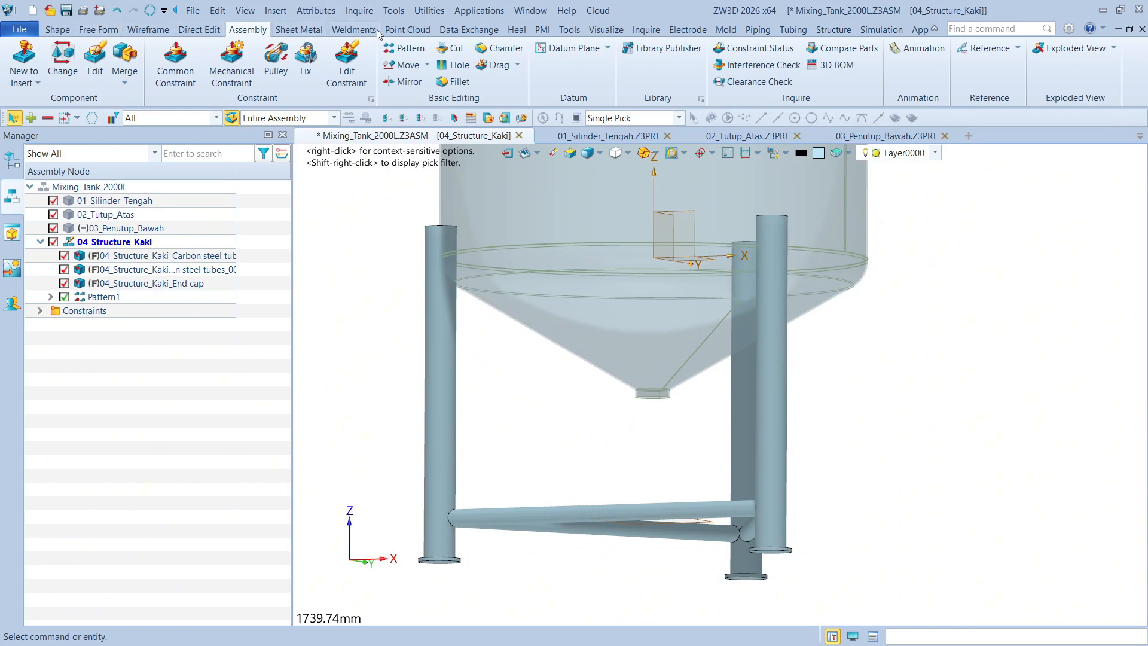
click(469, 30)
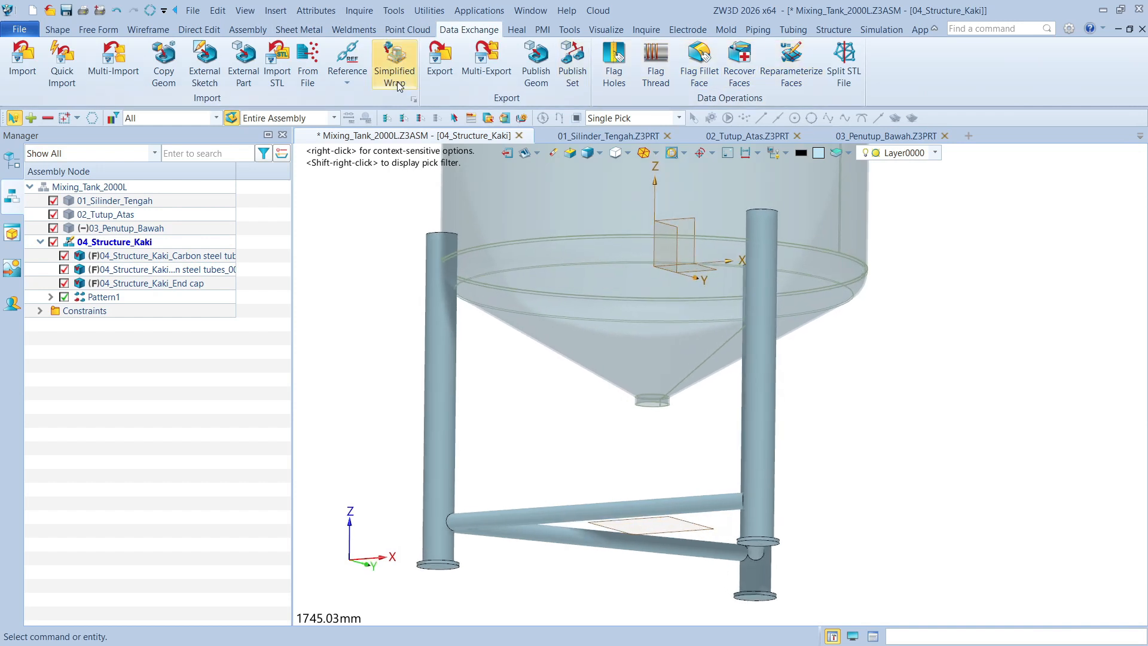
click(351, 56)
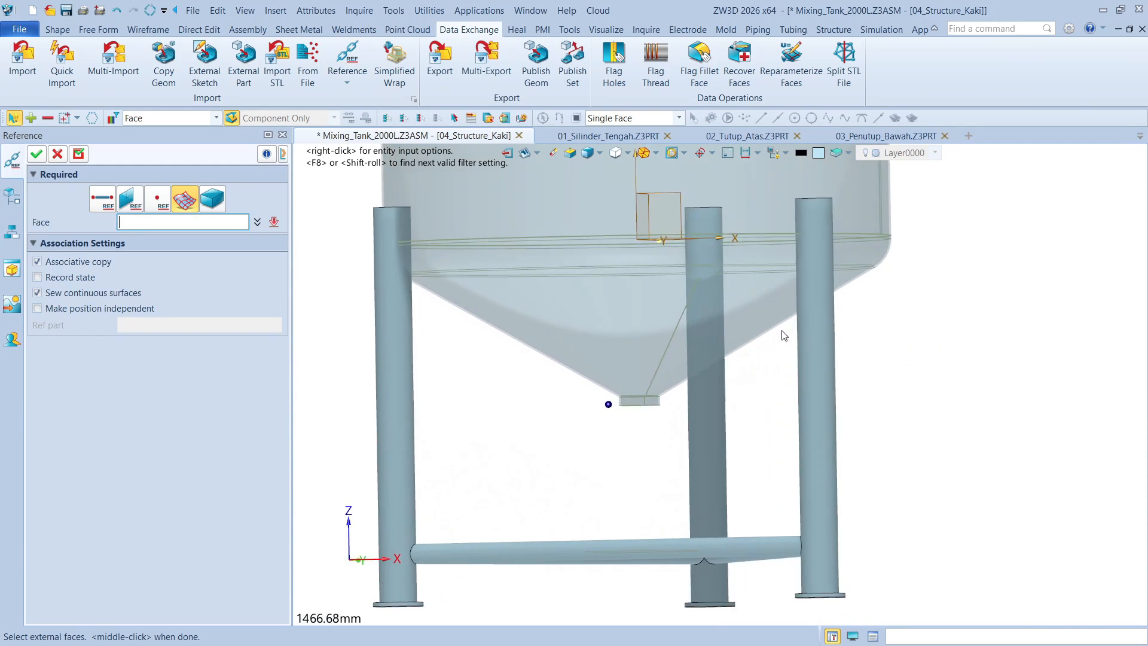
click(802, 296)
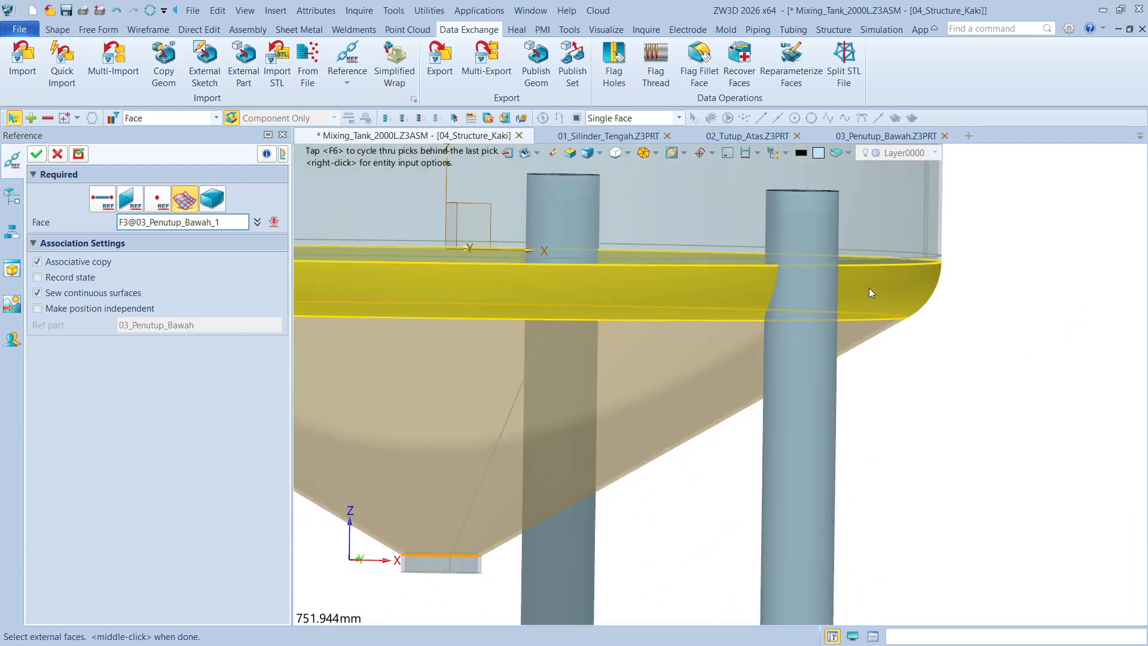
click(870, 288)
scroll(758, 264, up, 3)
click(630, 261)
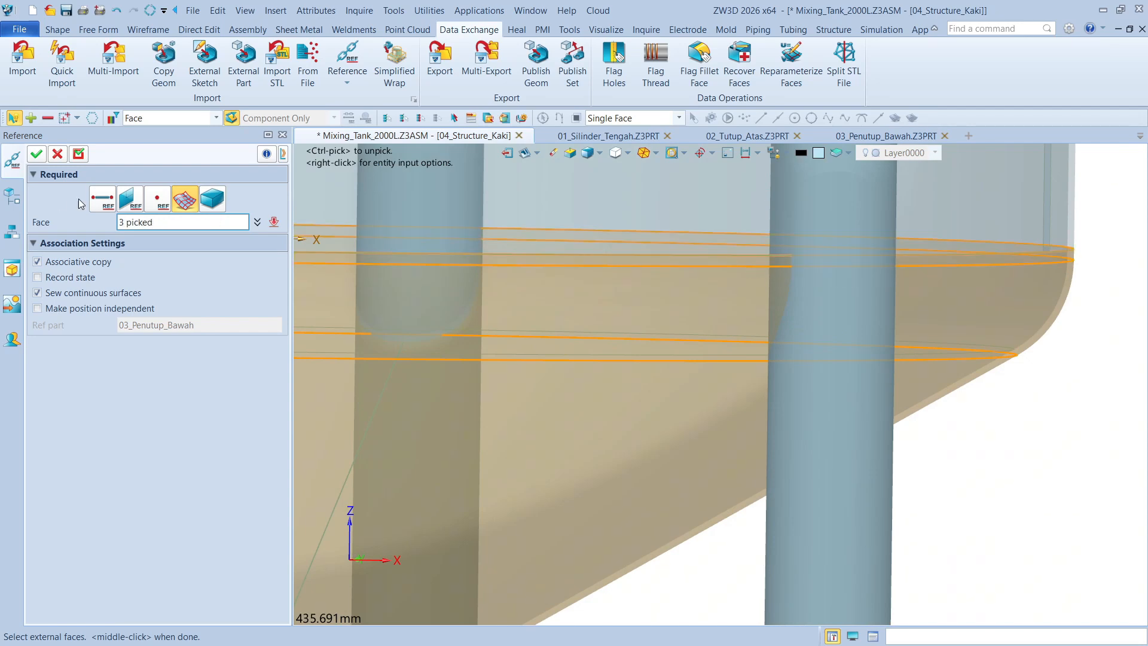
click(37, 154)
scroll(700, 214, down, 6)
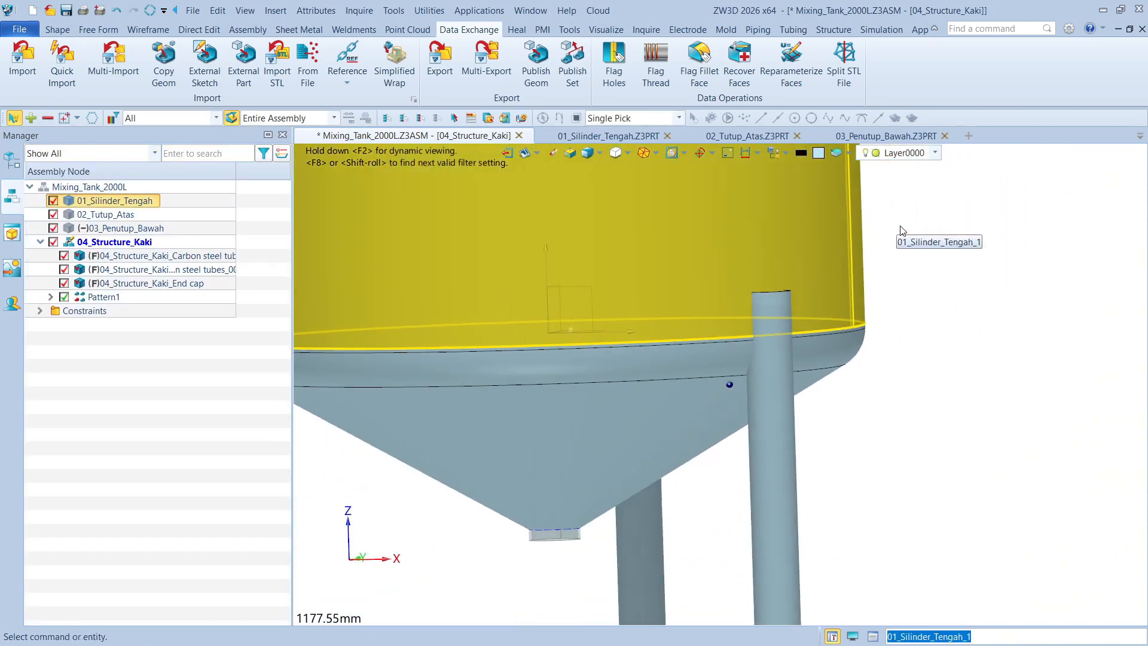
Hide the surrounding tank parts and check the referenced bottom-cover surface against the leg tubes
middle_drag(773, 208, 759, 227)
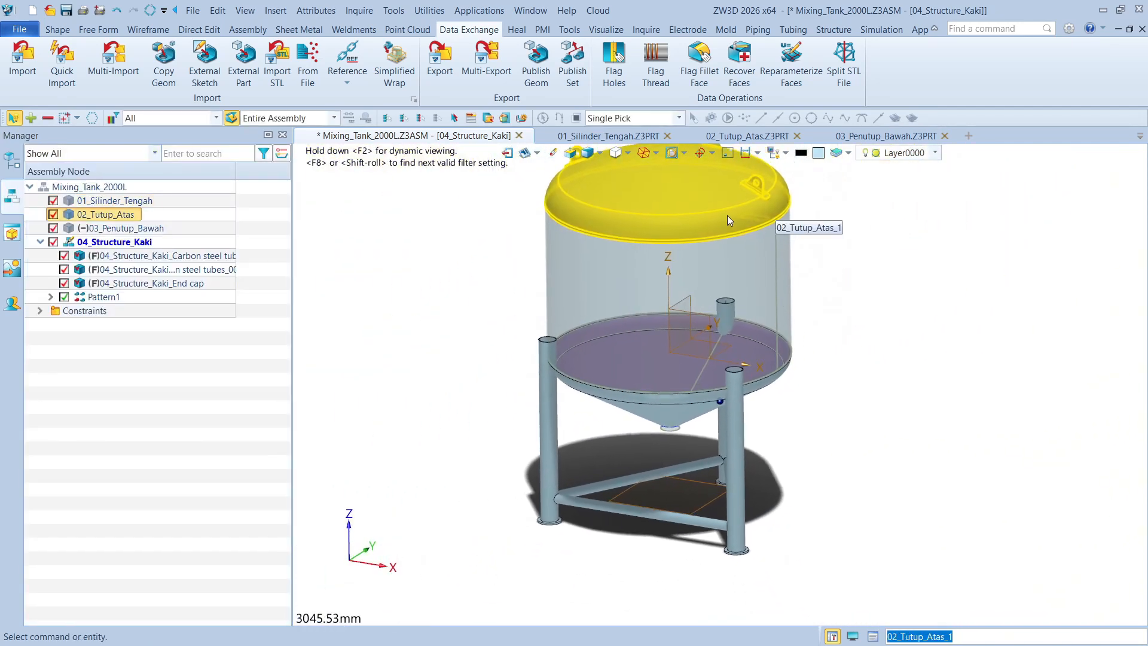
click(727, 154)
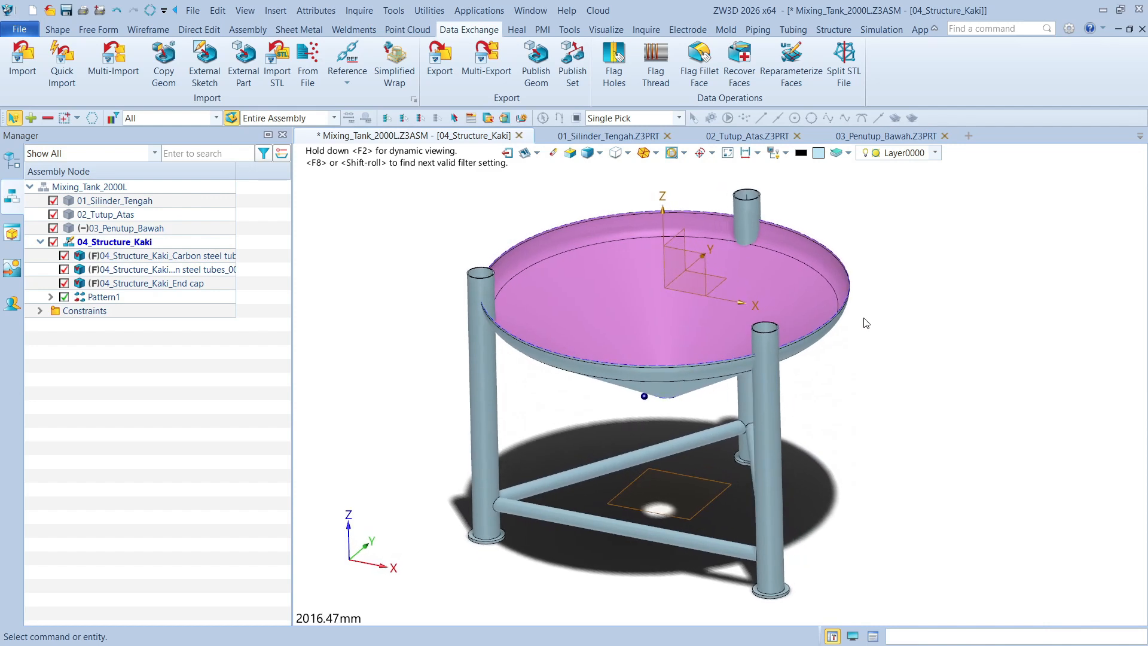
click(226, 262)
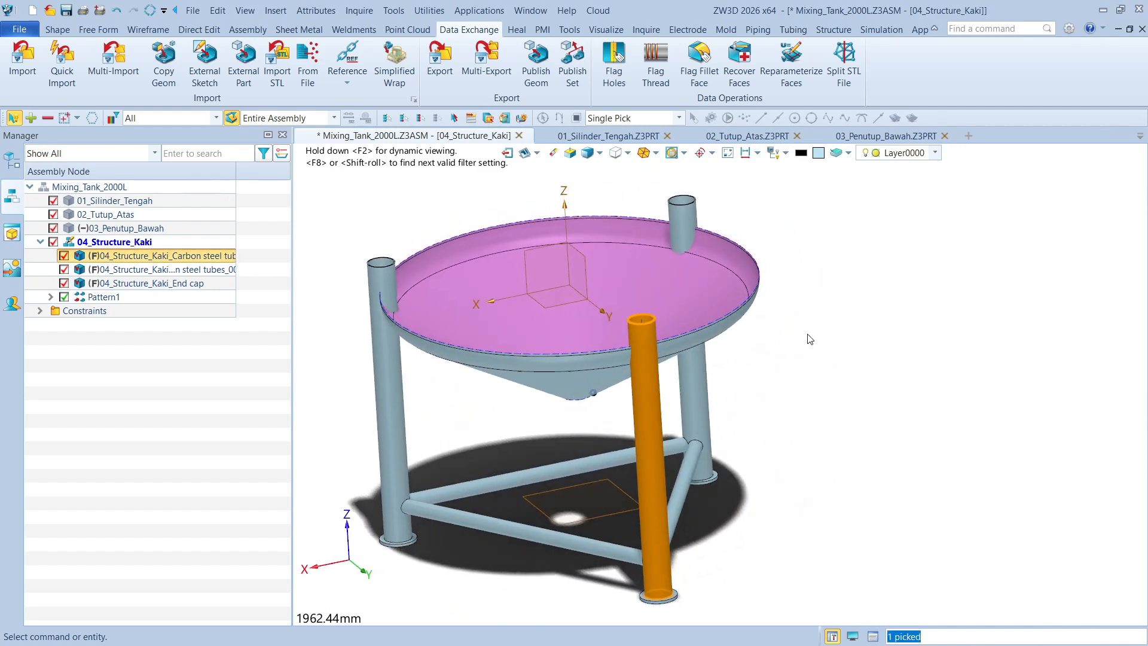
click(967, 327)
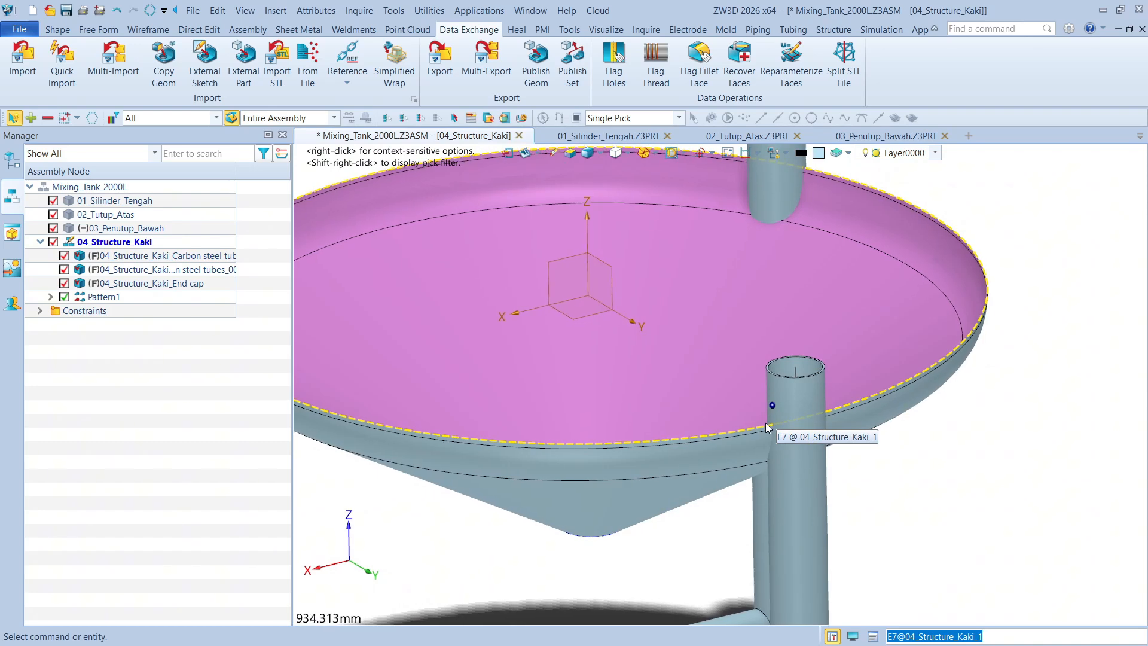
Extend the referenced surface from its upper open edge by 400 mm using Extend Shape with a linear surface extension
click(98, 30)
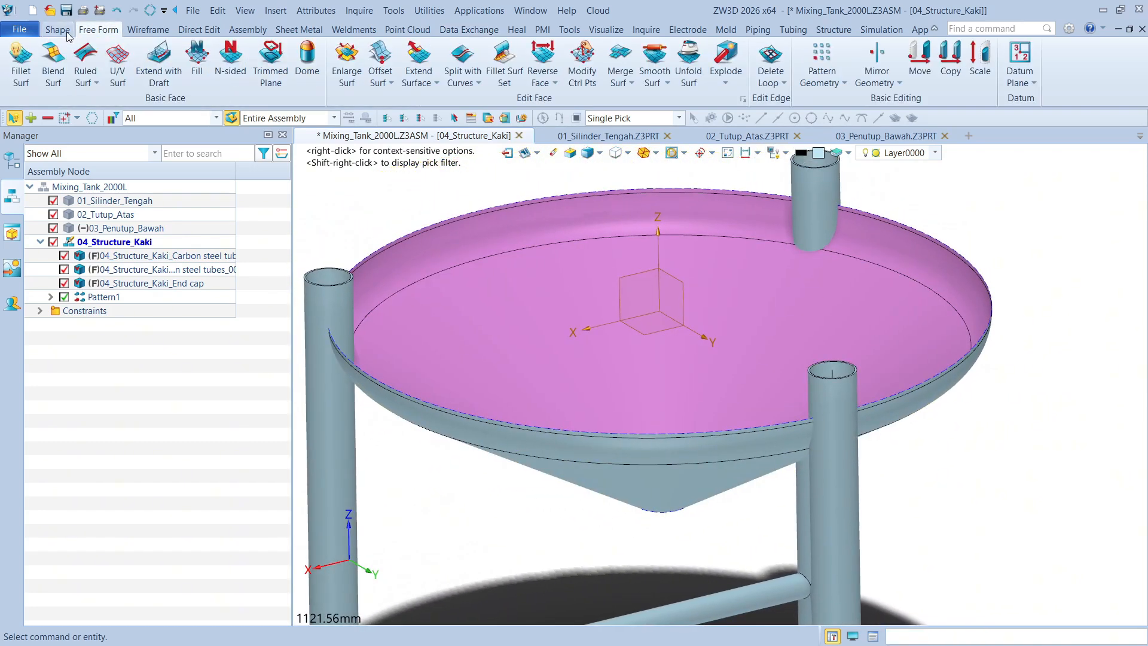
click(417, 59)
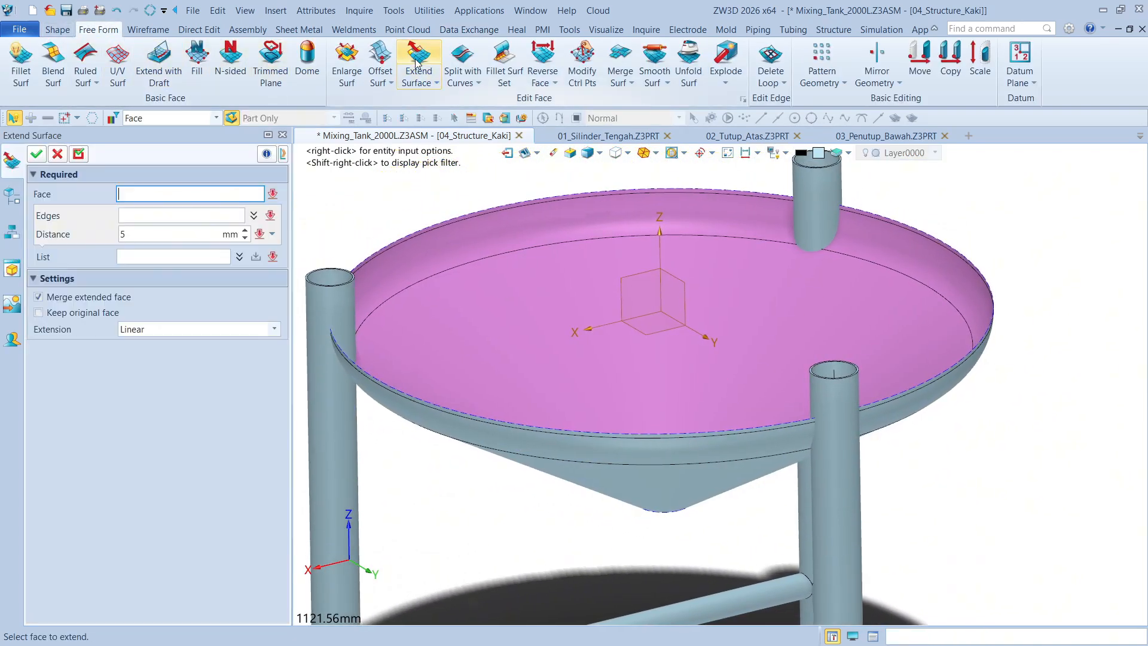
click(58, 154)
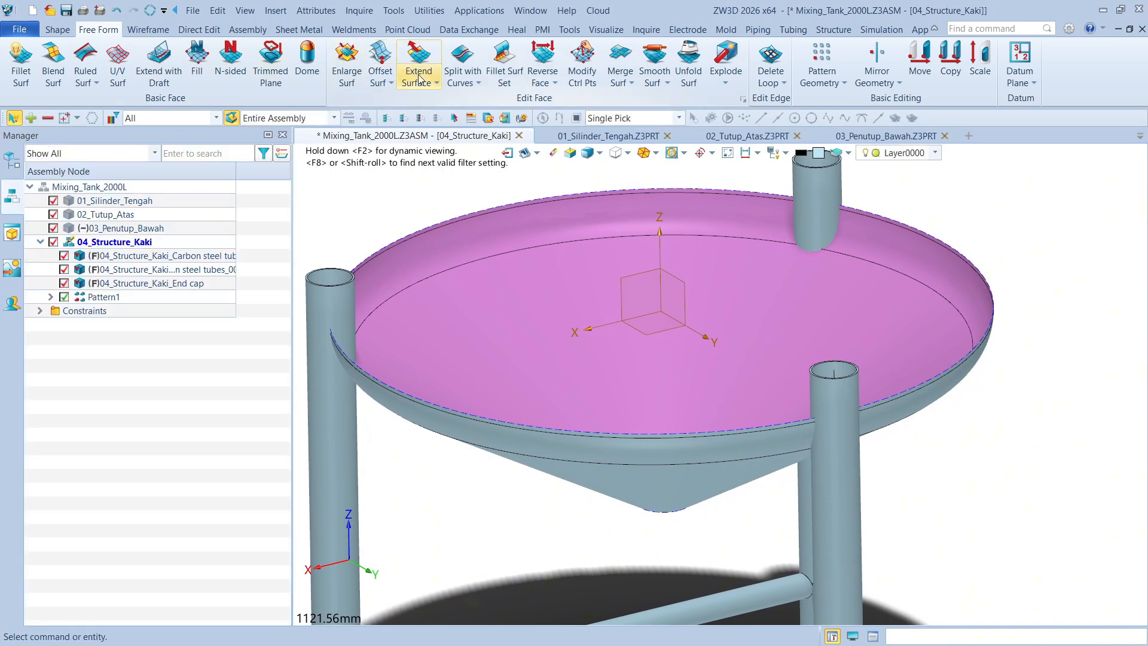
click(421, 80)
click(443, 128)
click(970, 348)
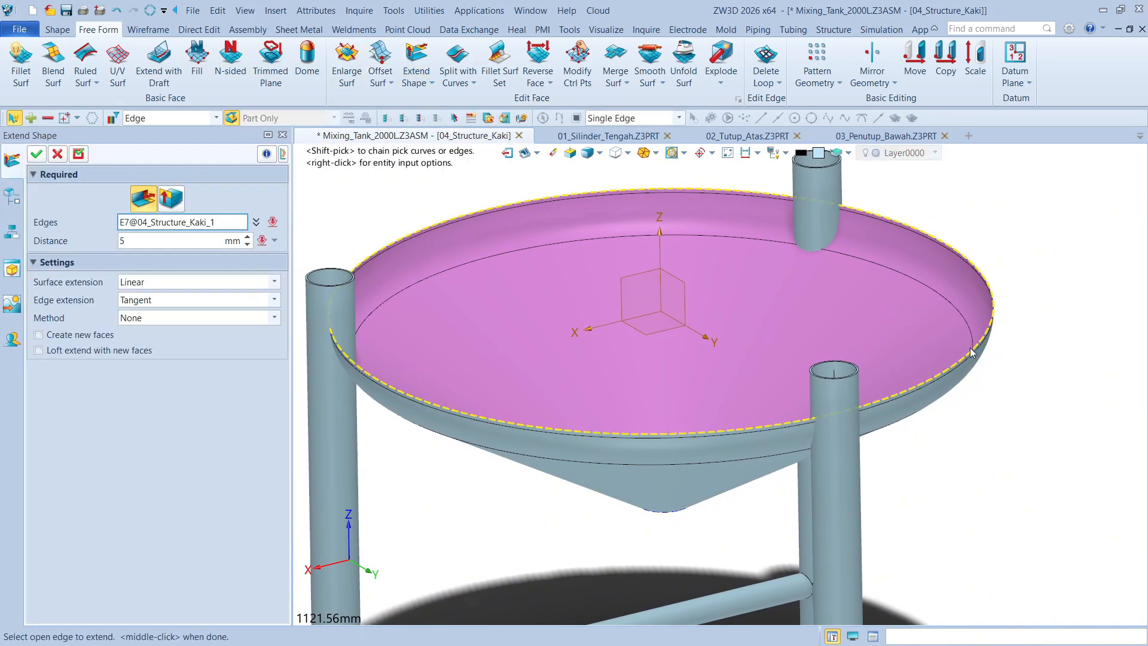
middle_click(966, 349)
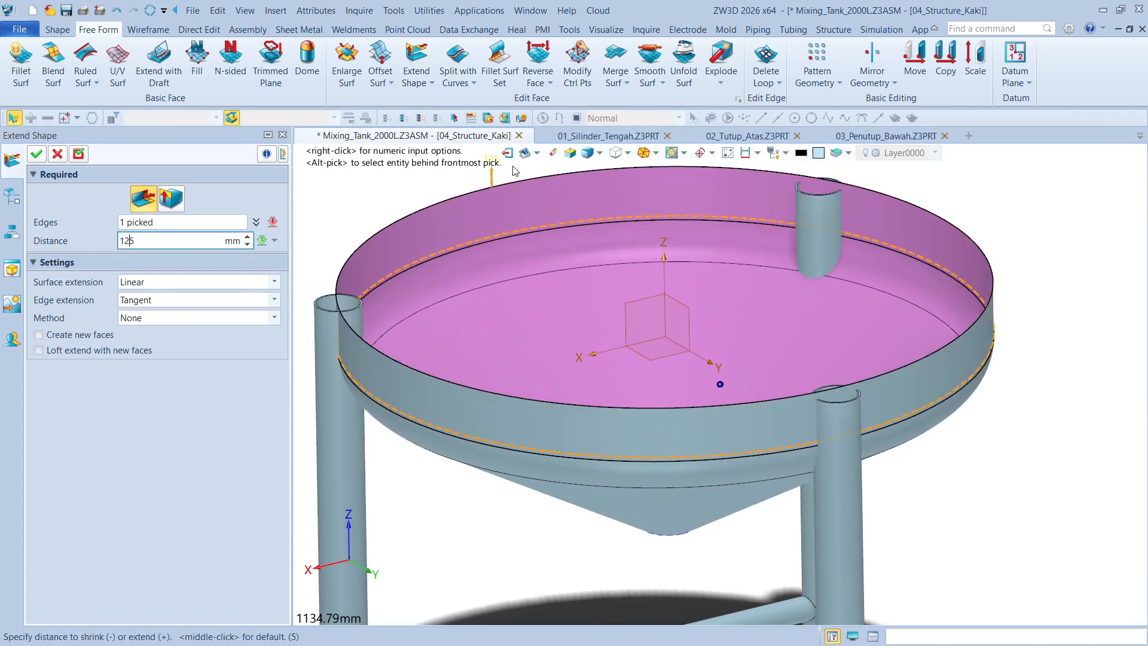
mouse_move(515, 171)
mouse_down()
mouse_move(516, 212)
mouse_move(517, 187)
mouse_up()
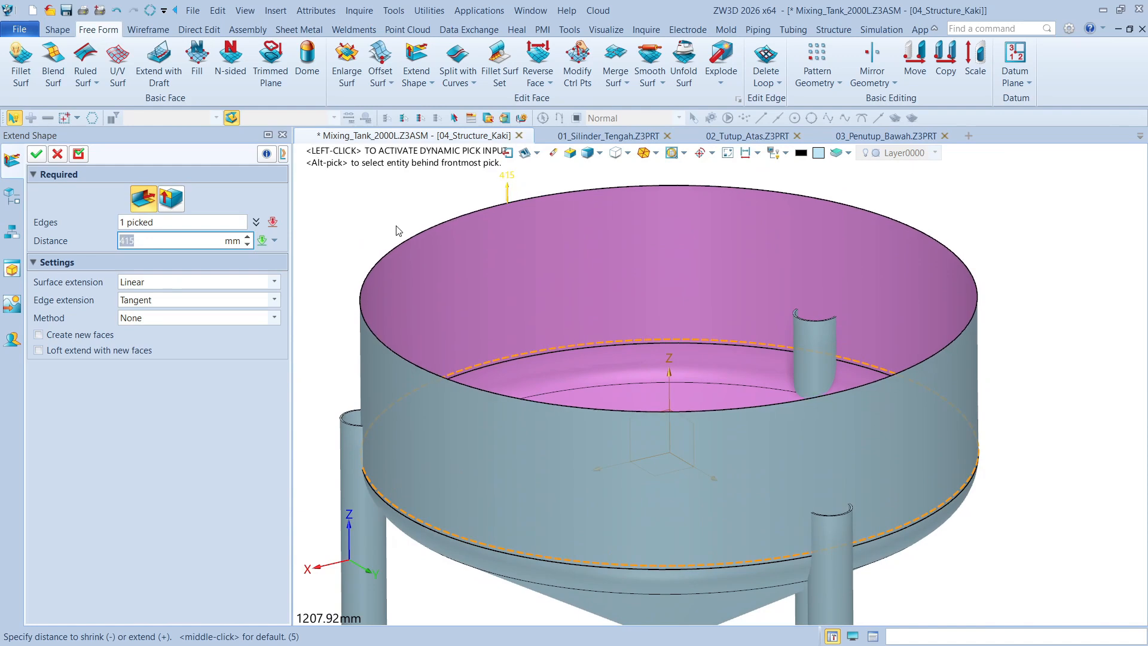
text(400)
key(Return)
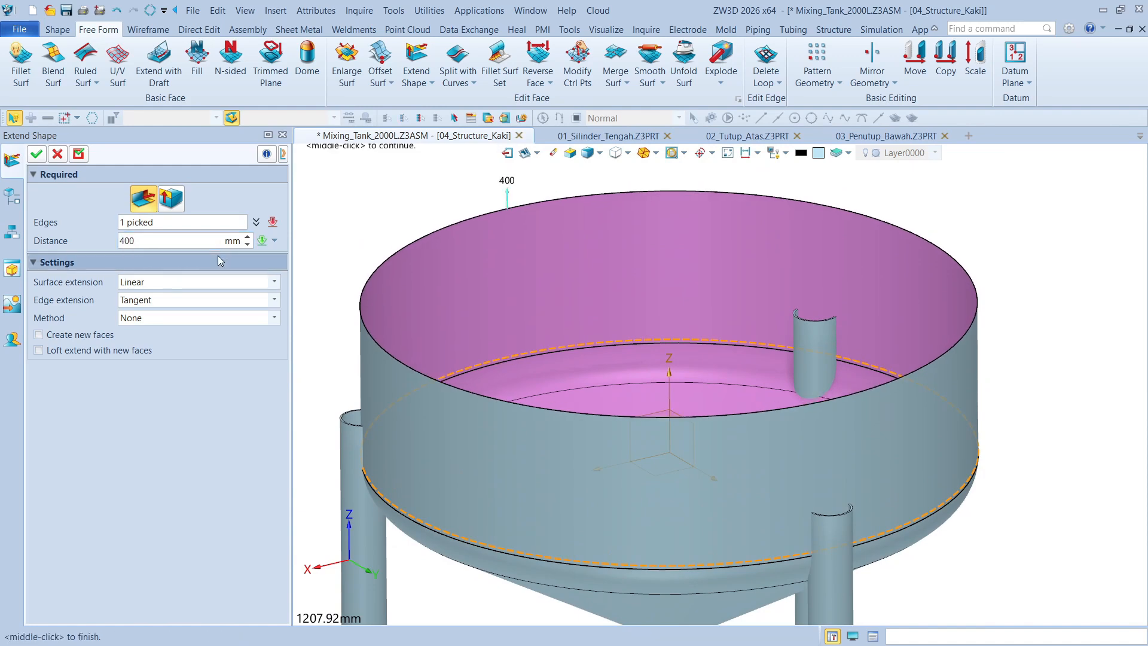
click(37, 154)
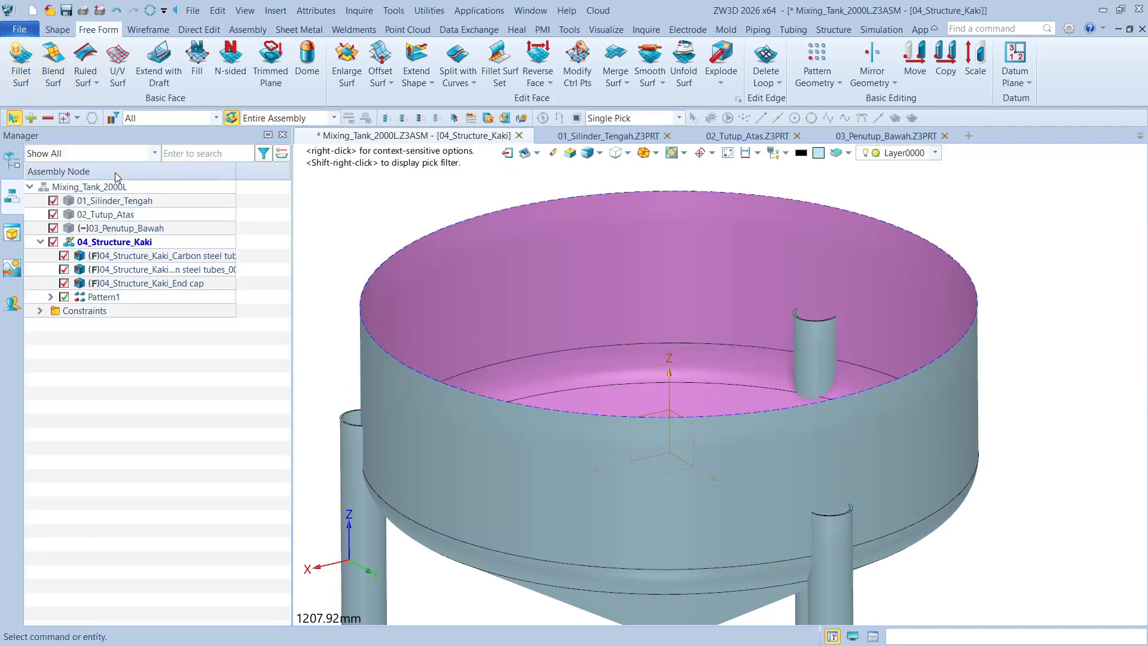
Delete the surface extension feature from the 04_Structure_Kaki history
scroll(620, 257, down, 3)
right_drag(951, 342, 990, 326)
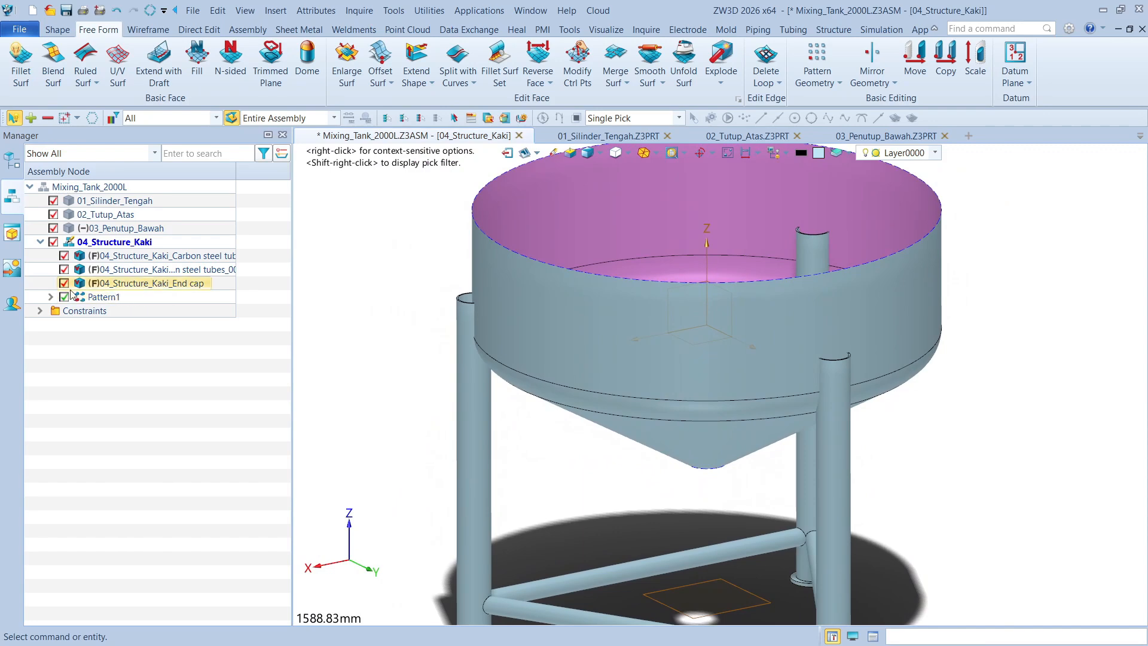
click(50, 296)
click(50, 297)
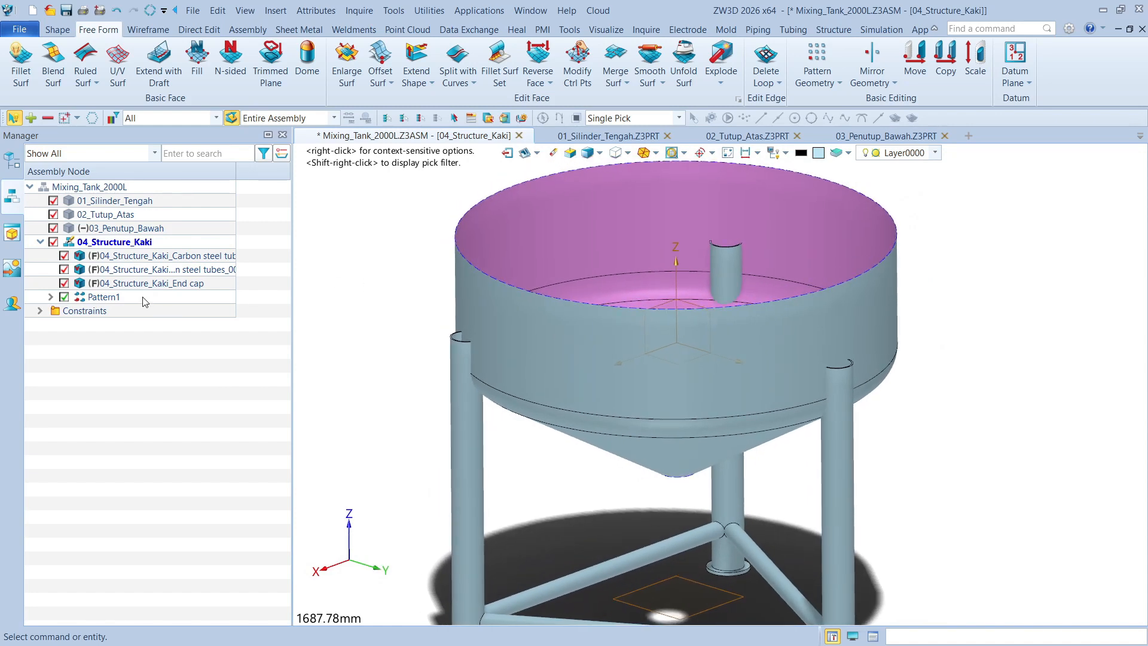
click(13, 162)
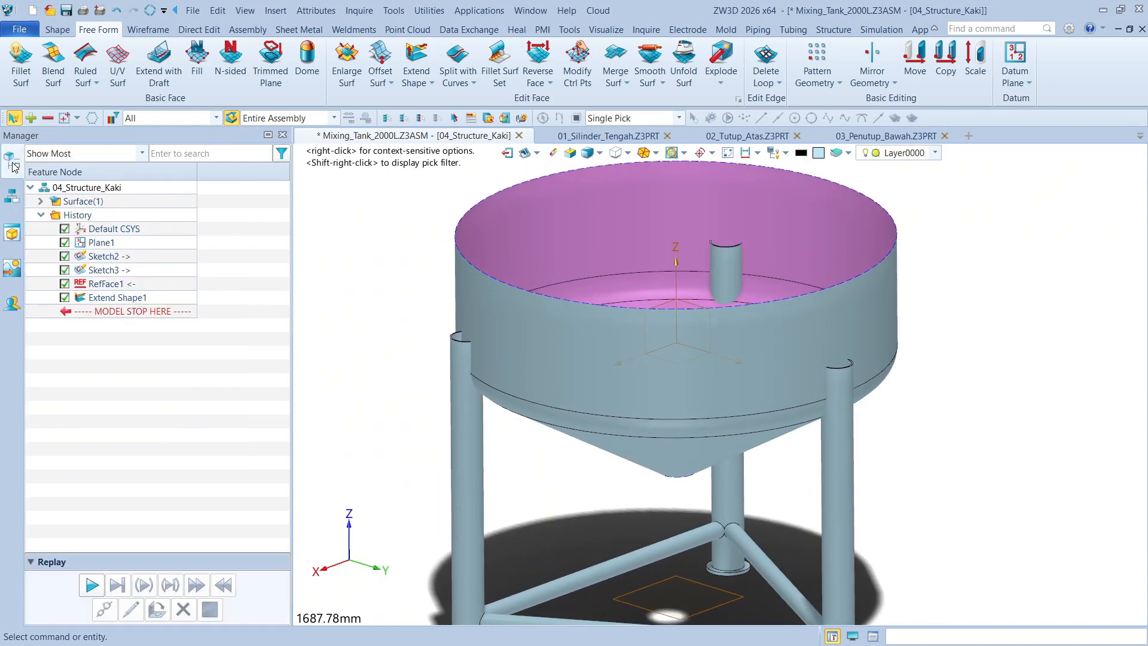
click(123, 296)
key(Delete)
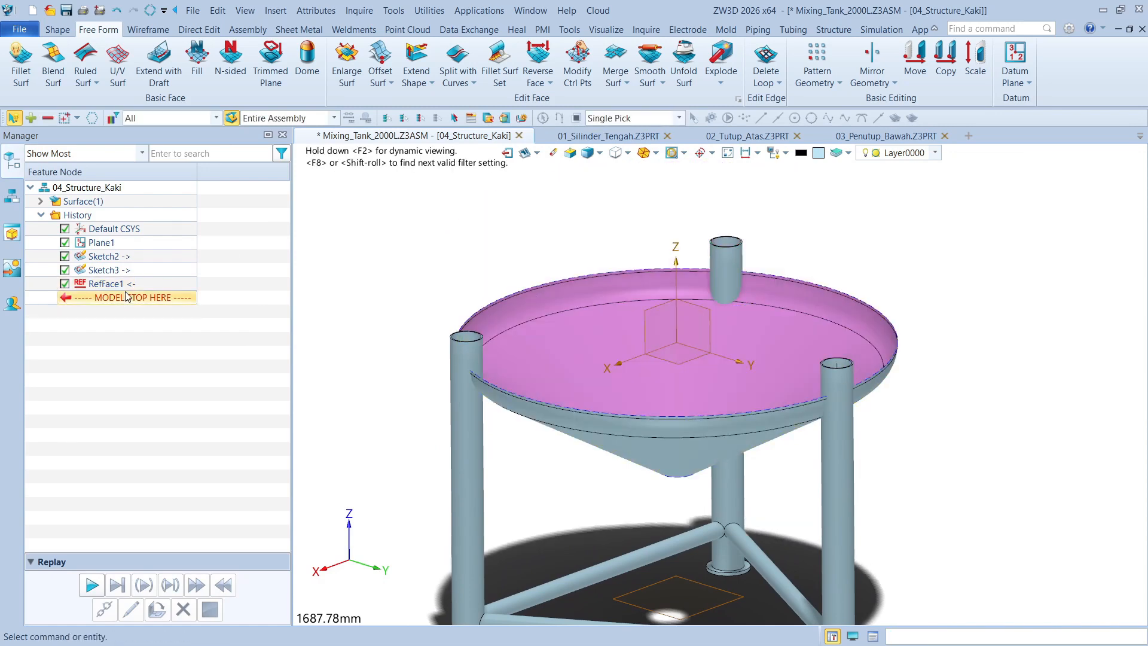
Delete the face reference feature from the 04_Structure_Kaki history
click(126, 285)
click(573, 270)
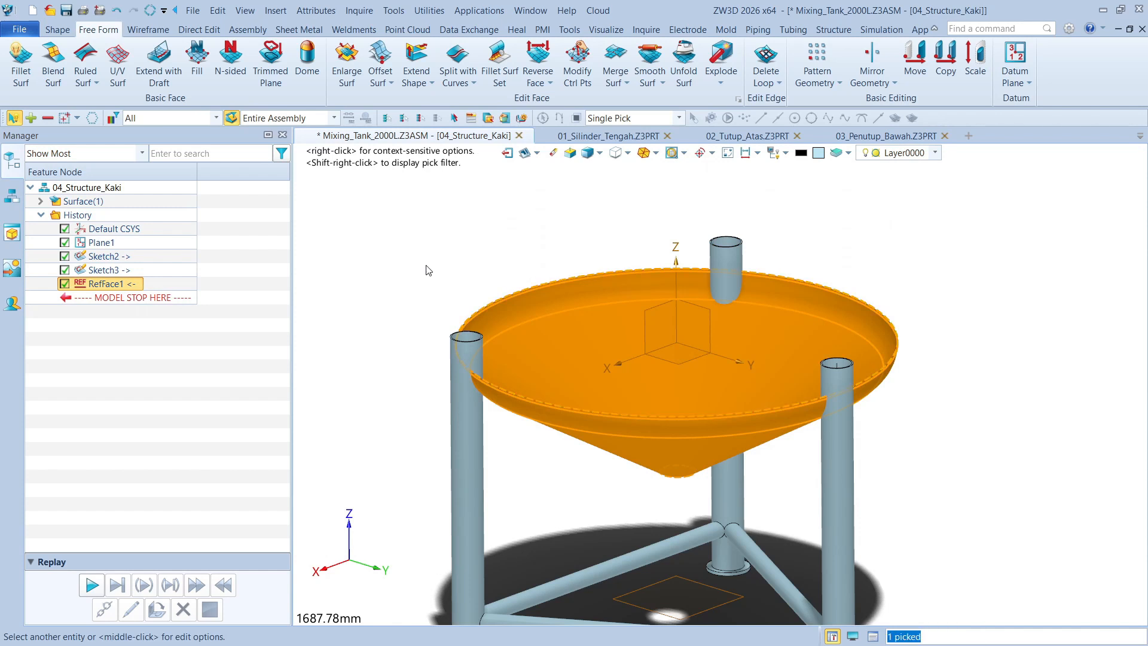
key(Delete)
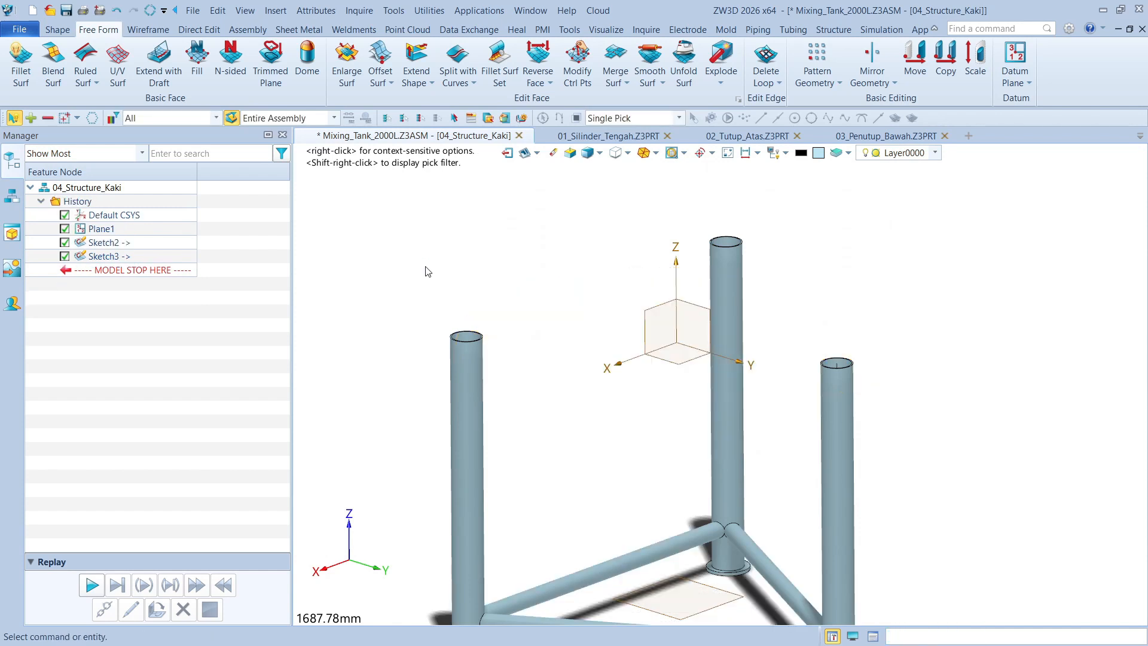
Insert a new standard part named 05_Bantalan into 04_Structure_Kaki, with a blank template and default frame placement
click(12, 196)
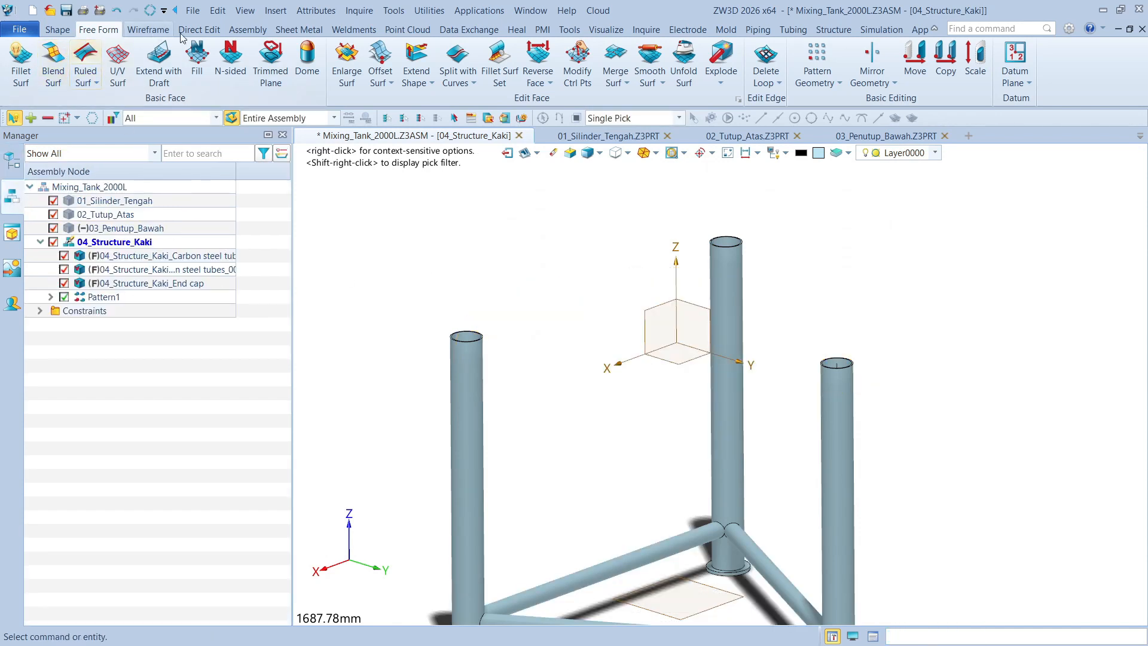
click(247, 29)
click(24, 59)
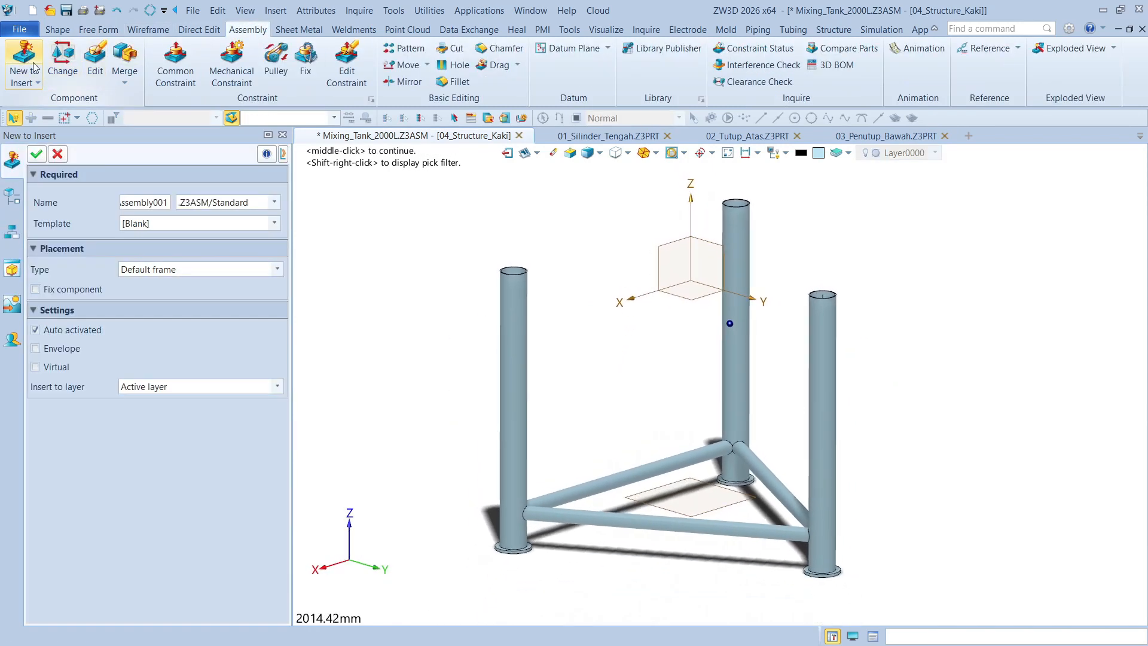
click(204, 205)
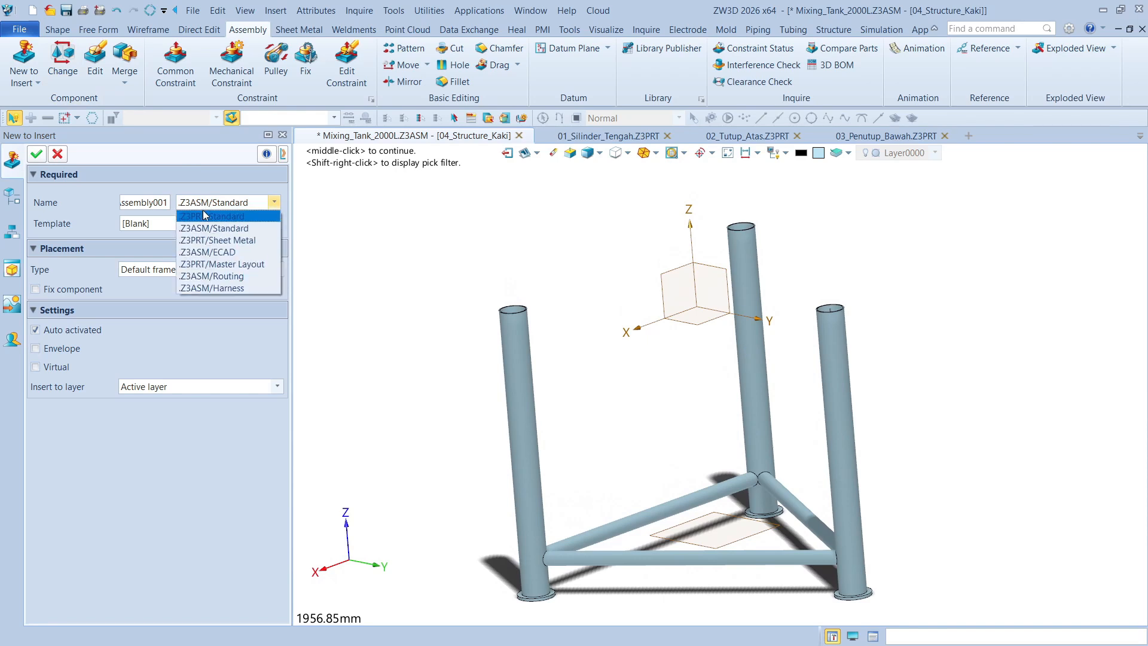
click(208, 218)
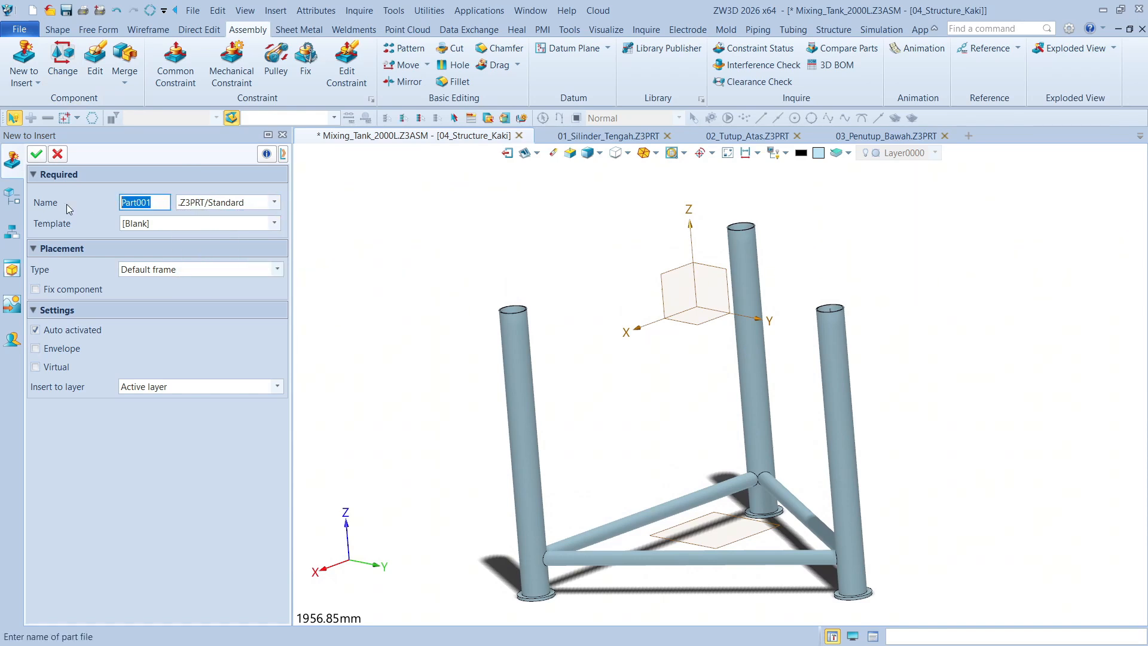
text(05_Bantalan)
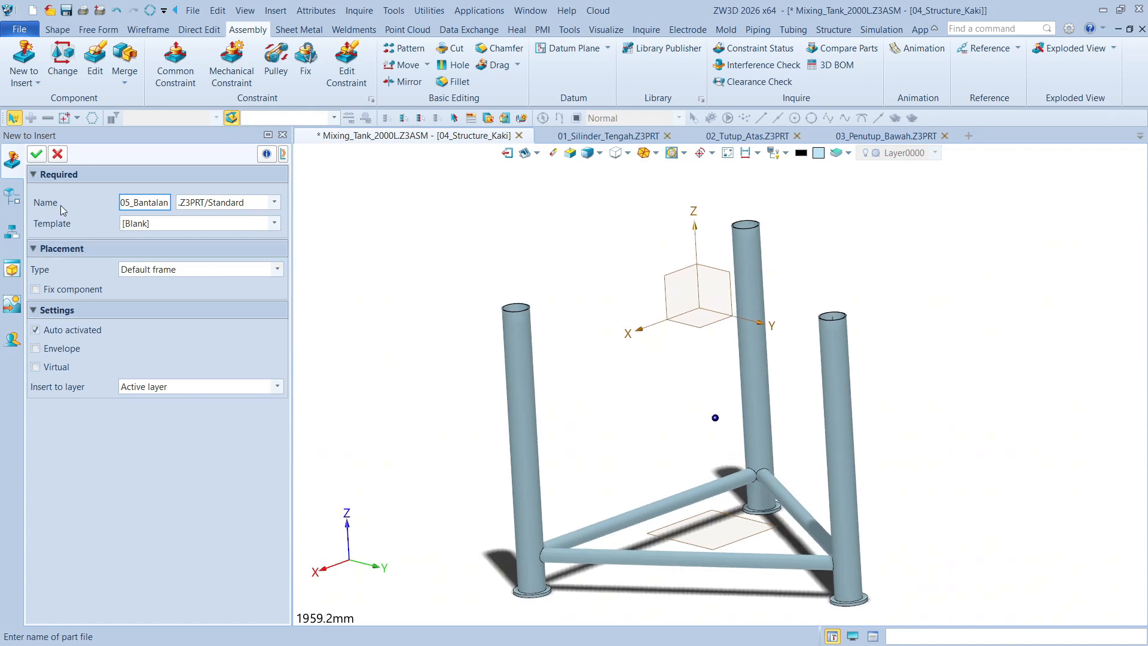
click(37, 155)
click(579, 370)
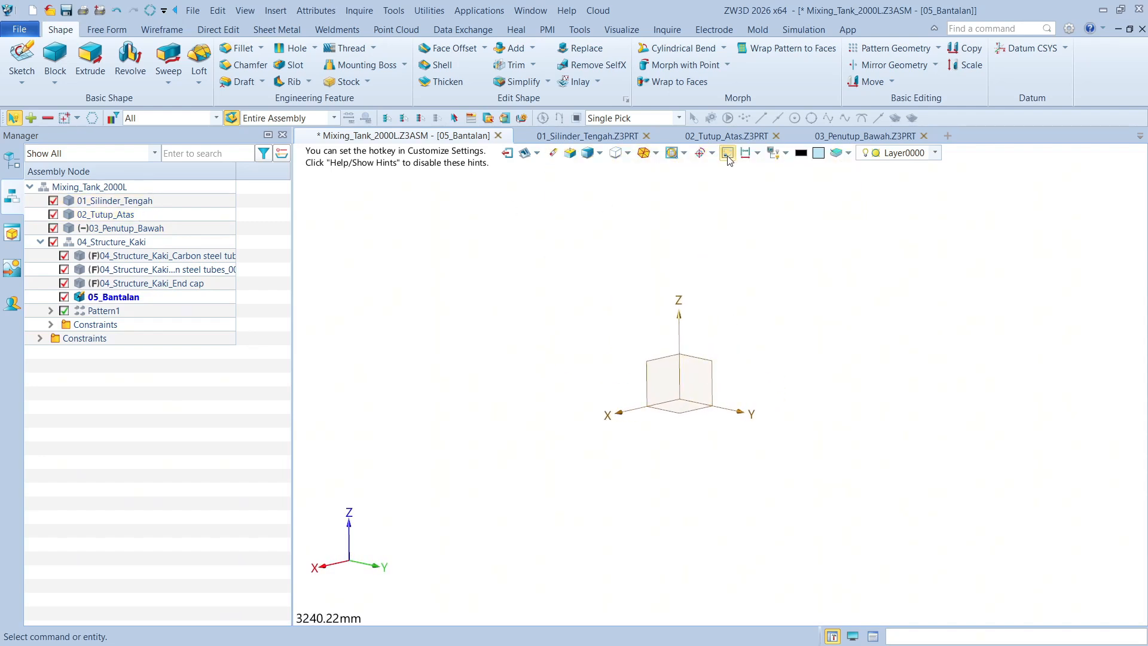
Show the surrounding tank and leg components as context while editing 05_Bantalan
click(113, 204)
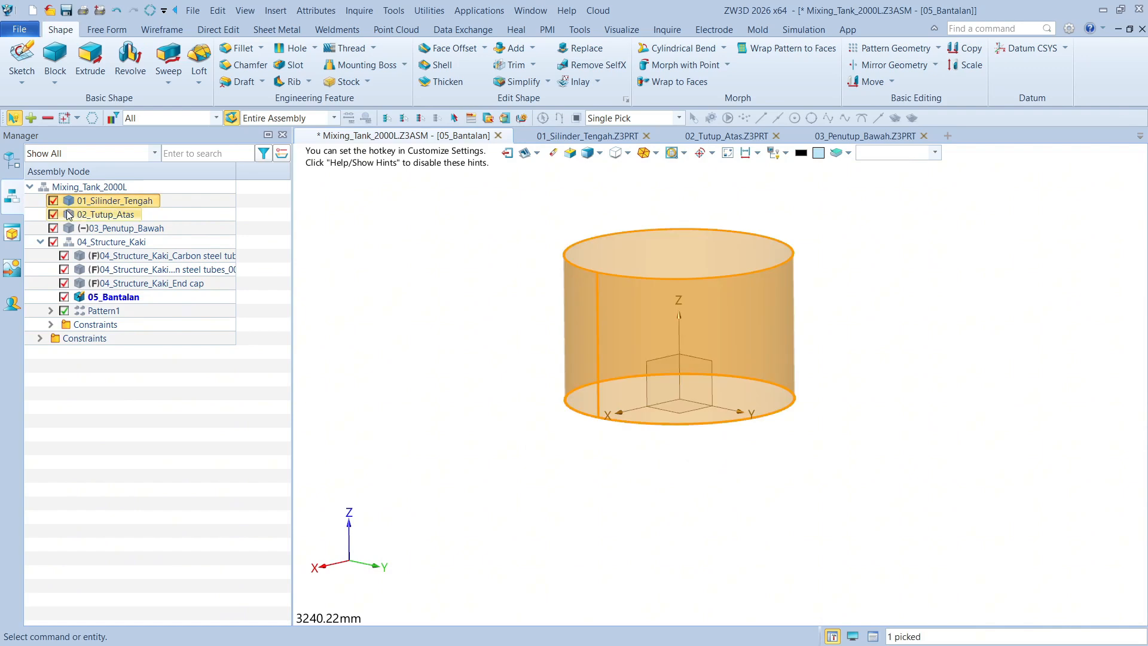
click(53, 229)
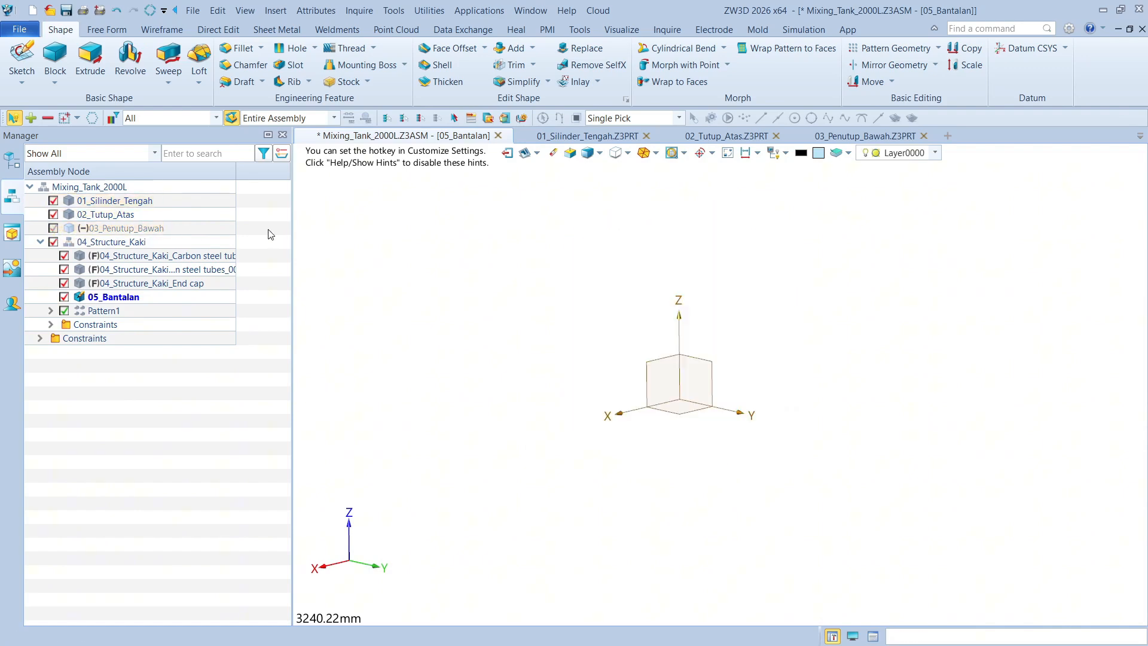
click(54, 228)
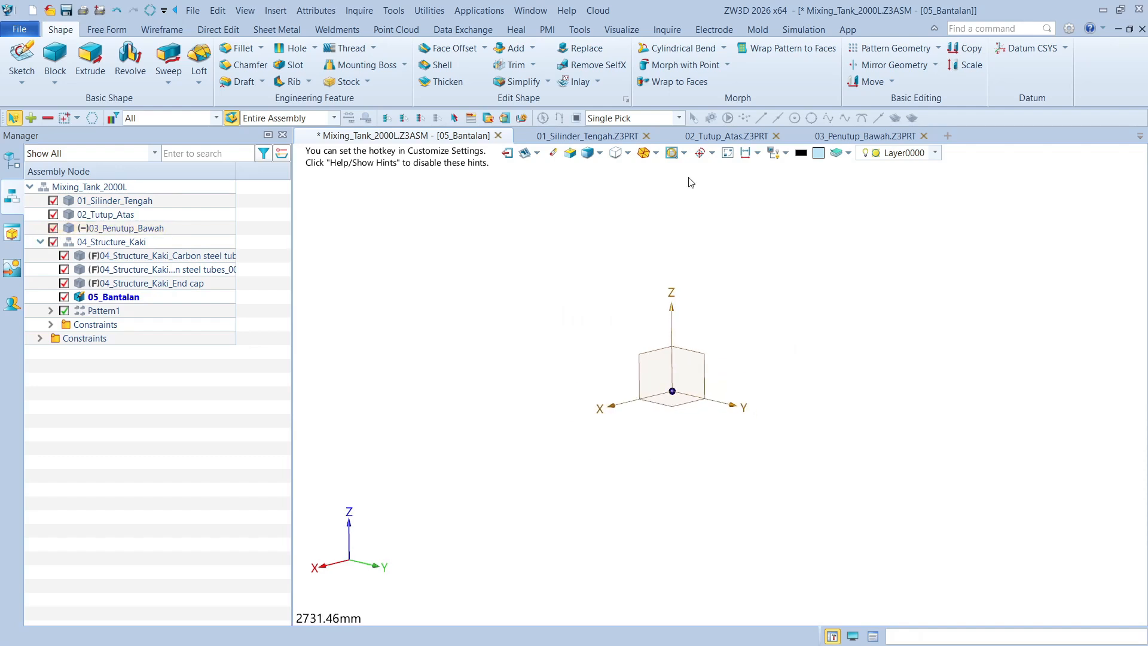
right_drag(689, 182, 681, 185)
scroll(548, 222, up, 3)
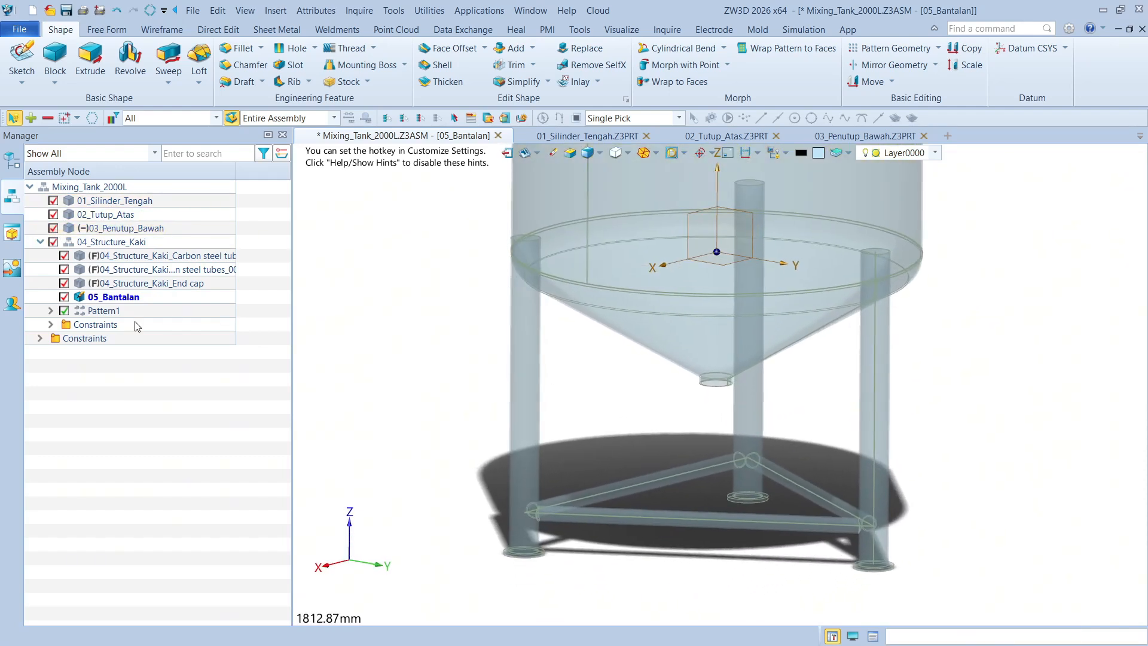
scroll(755, 323, up, 3)
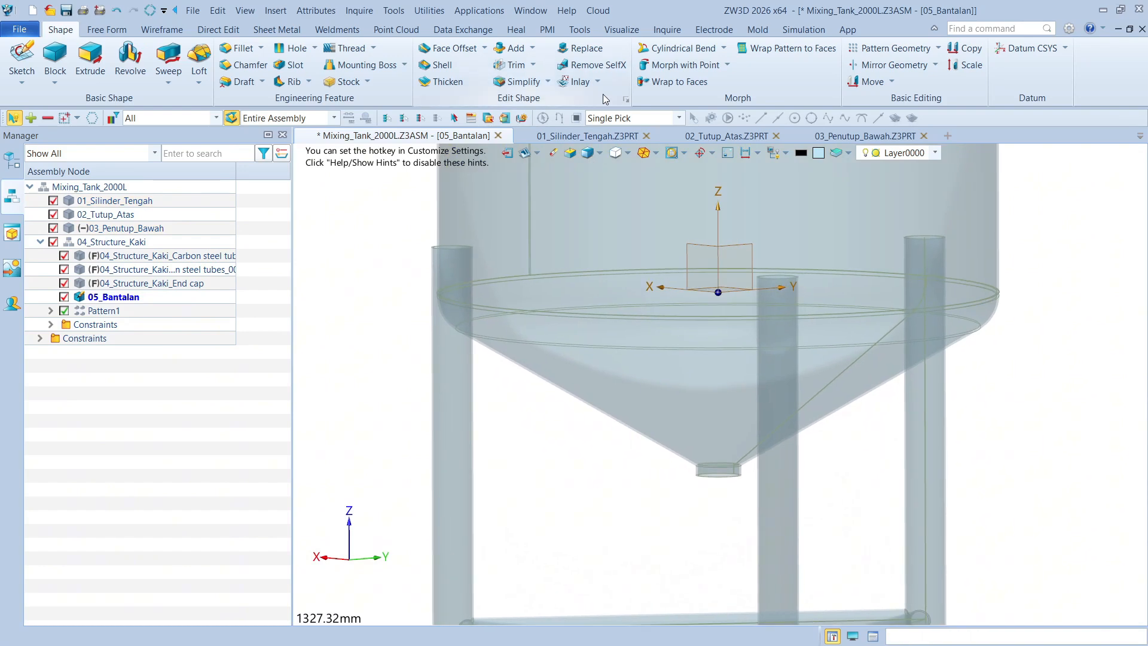
Create an associative face reference in 05_Bantalan from three faces of 03_Penutup_Bawah, sewing continuous surfaces
click(462, 30)
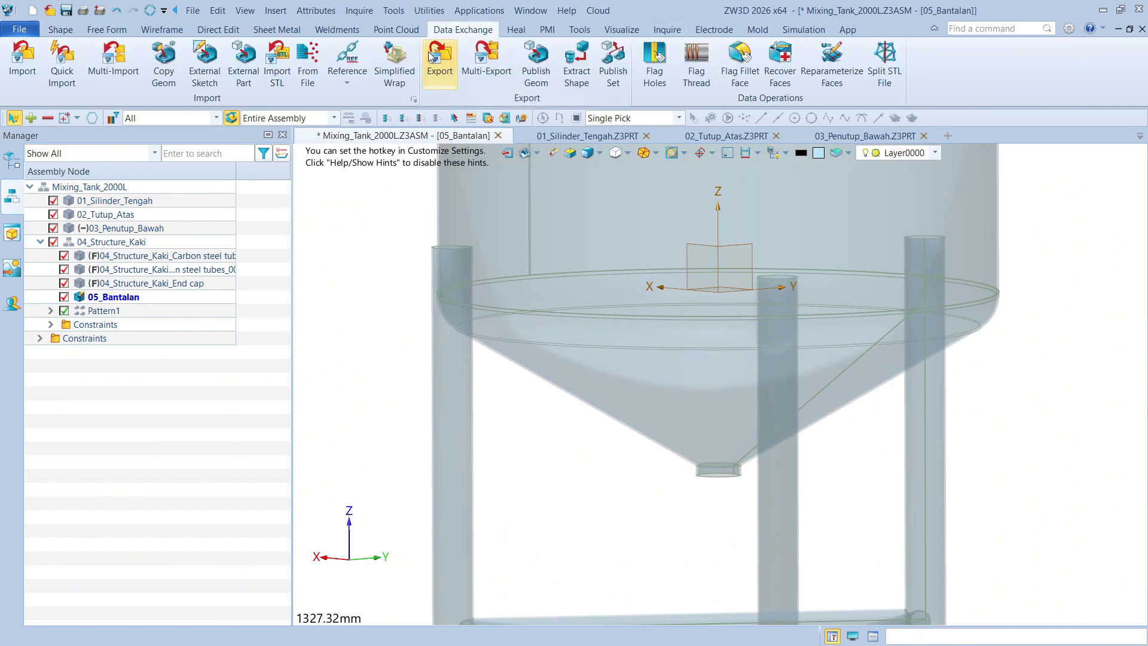
click(347, 58)
scroll(917, 317, up, 3)
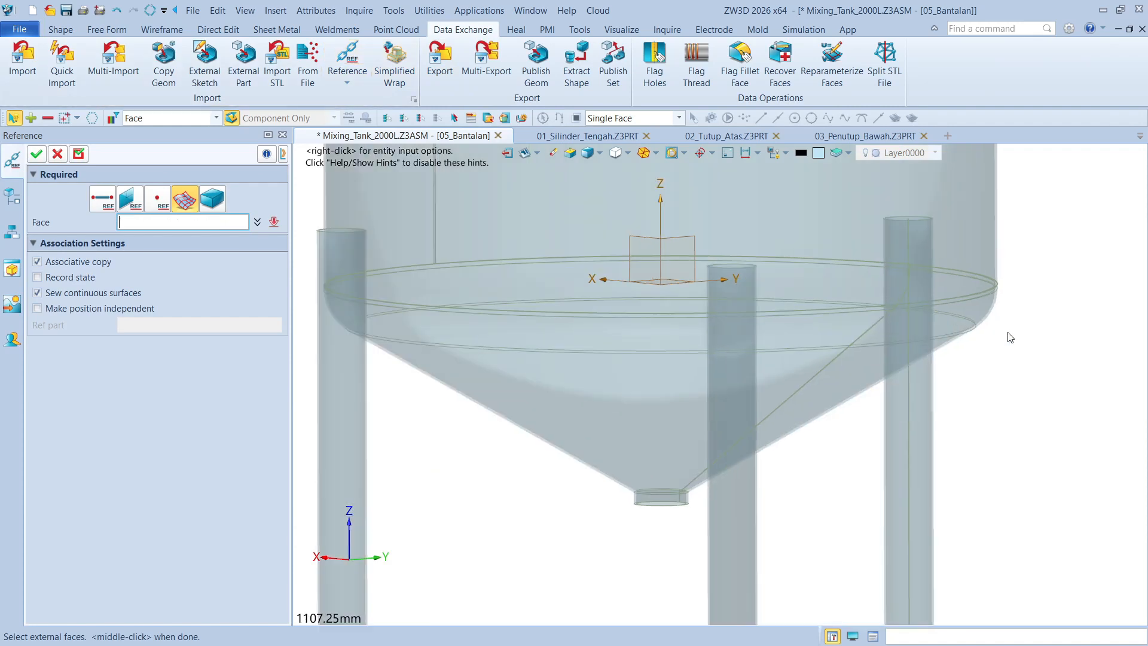
click(972, 269)
scroll(991, 268, up, 2)
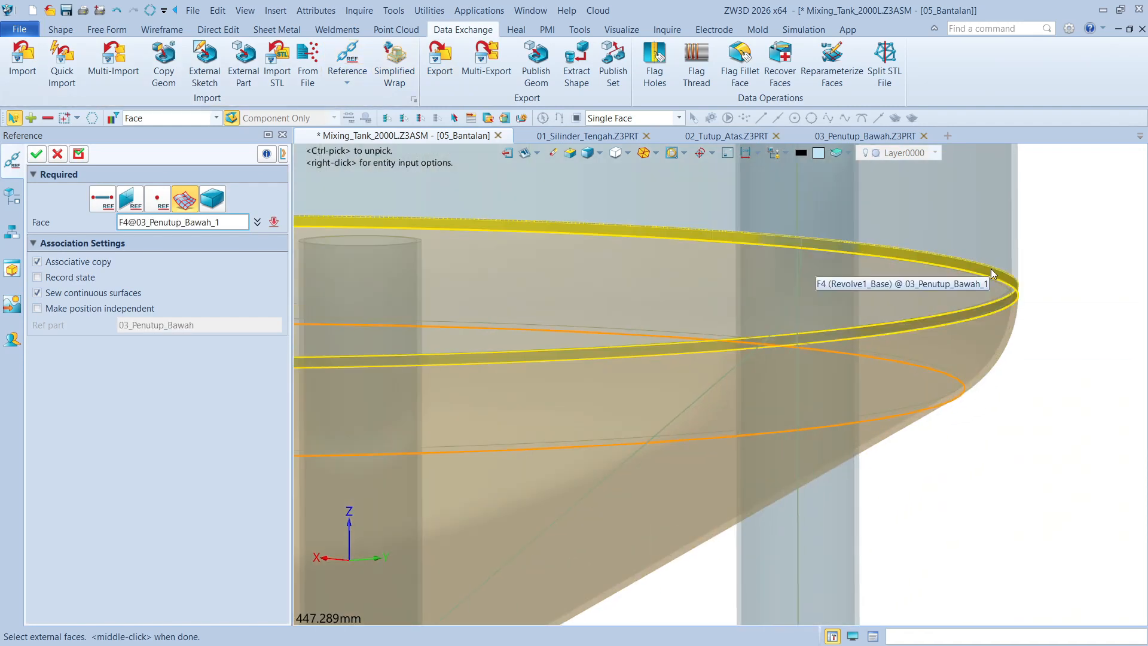
click(390, 242)
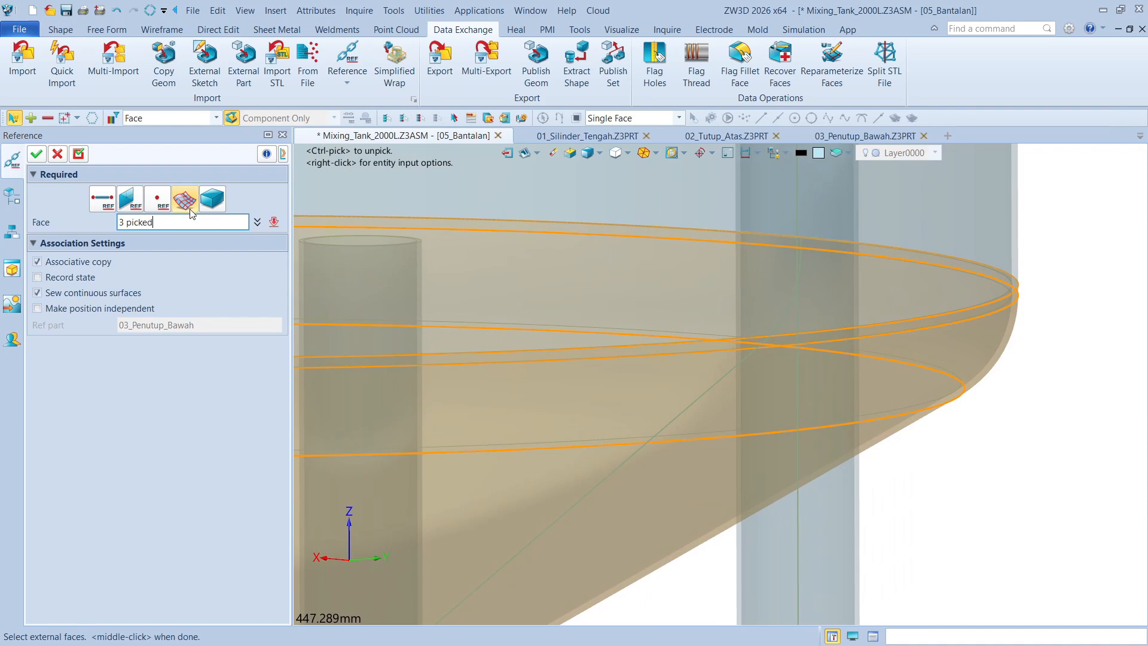
click(37, 154)
scroll(933, 243, down, 5)
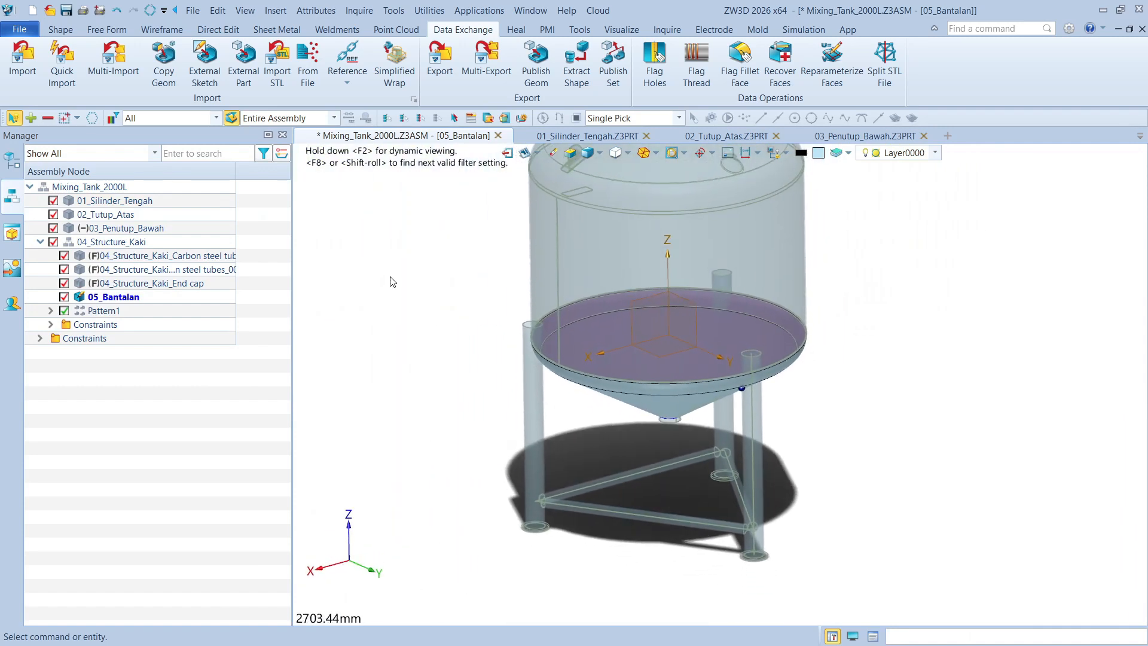
scroll(391, 282, up, 2)
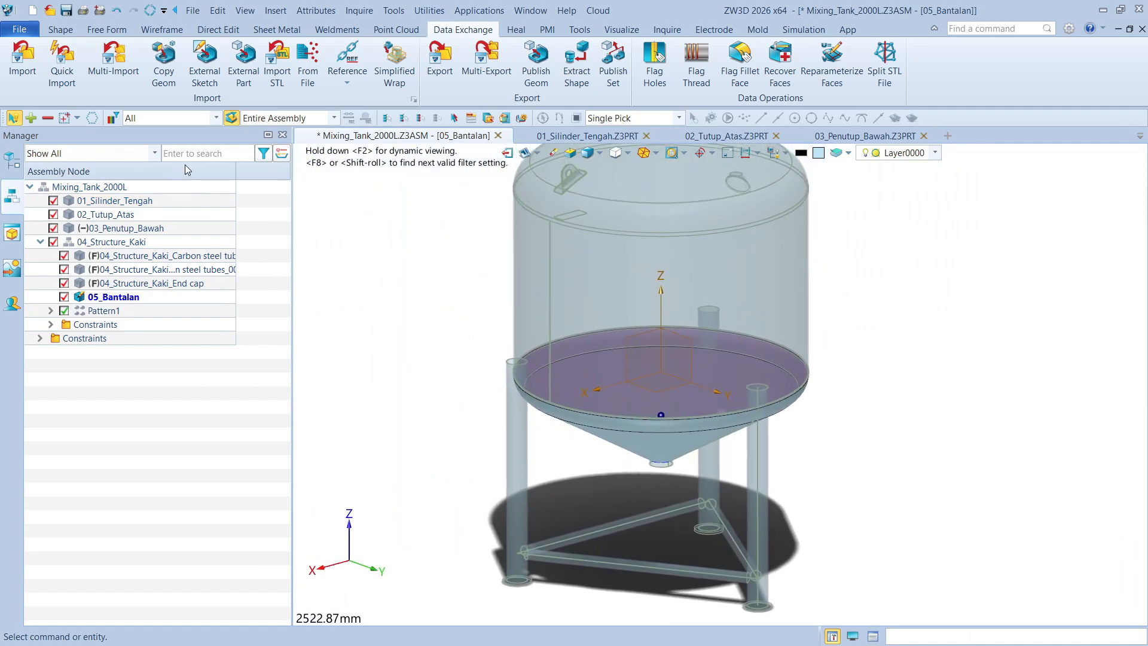
Hide the surrounding assembly components so only the referenced surface of 05_Bantalan is displayed
click(90, 30)
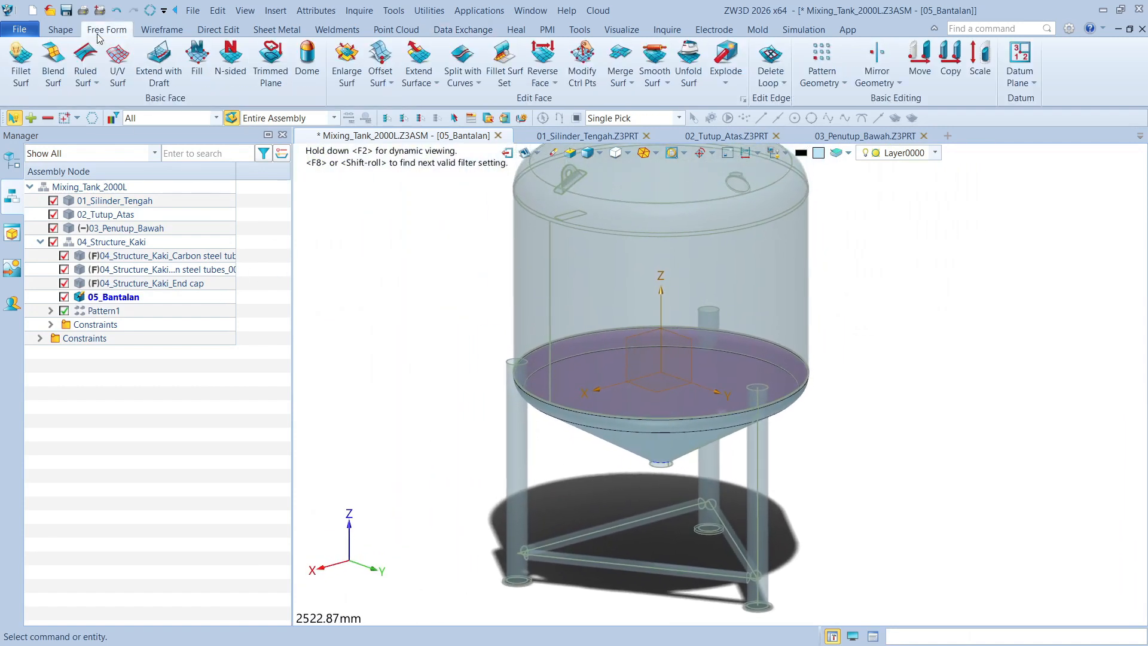
click(60, 30)
scroll(651, 382, down, 2)
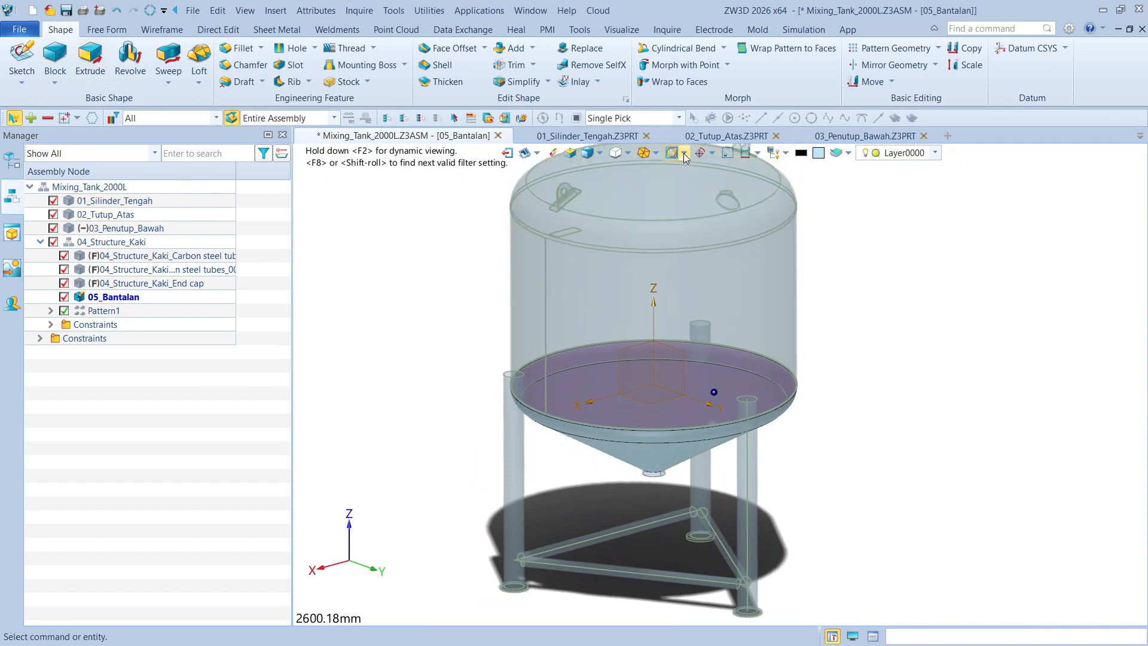
click(728, 154)
scroll(670, 407, up, 4)
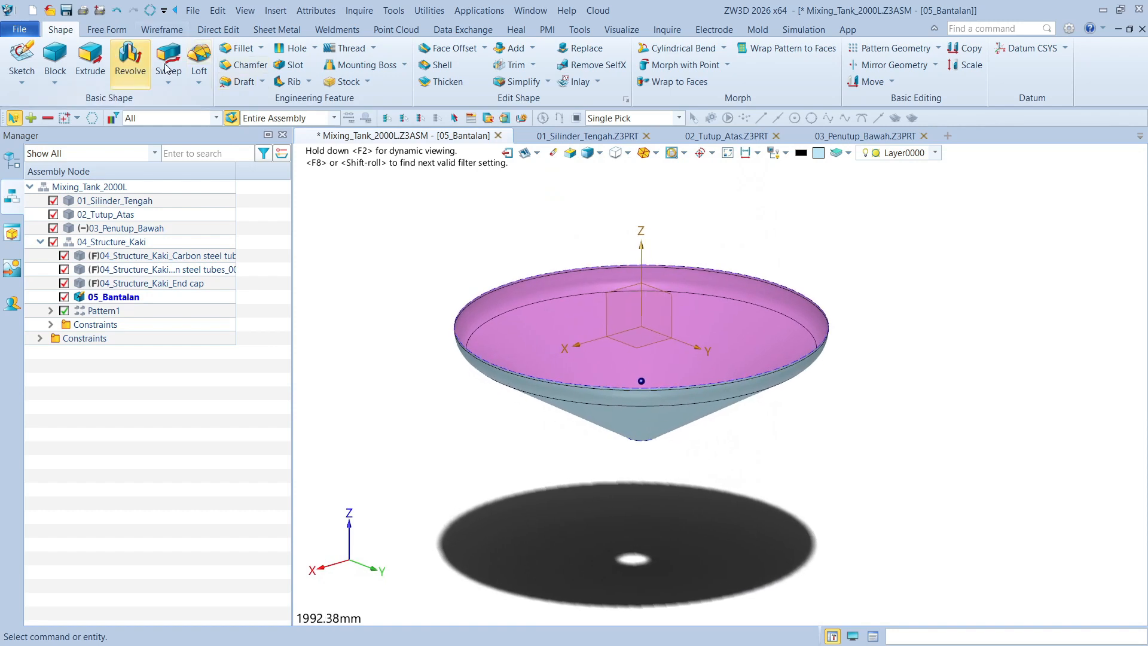
click(116, 30)
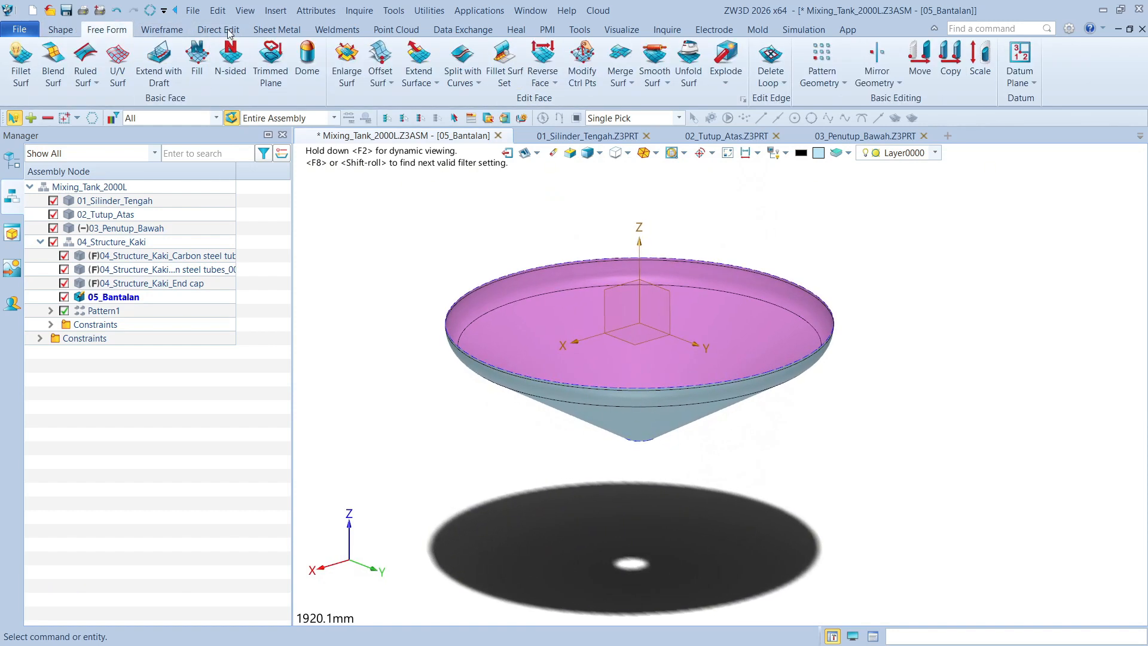
click(420, 57)
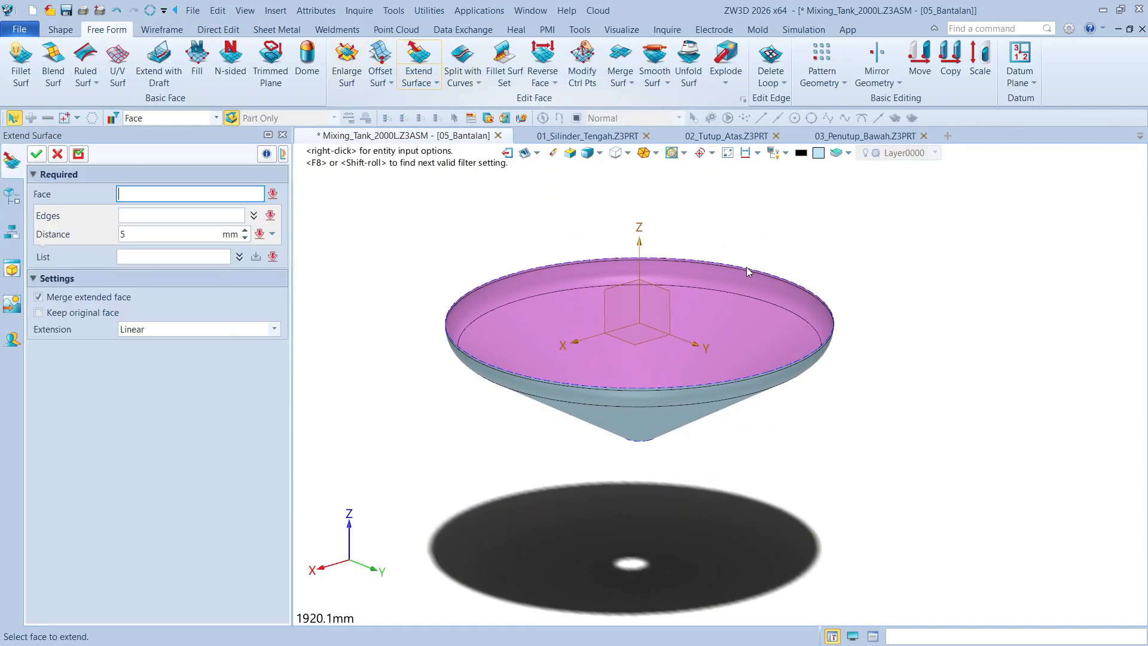
click(805, 292)
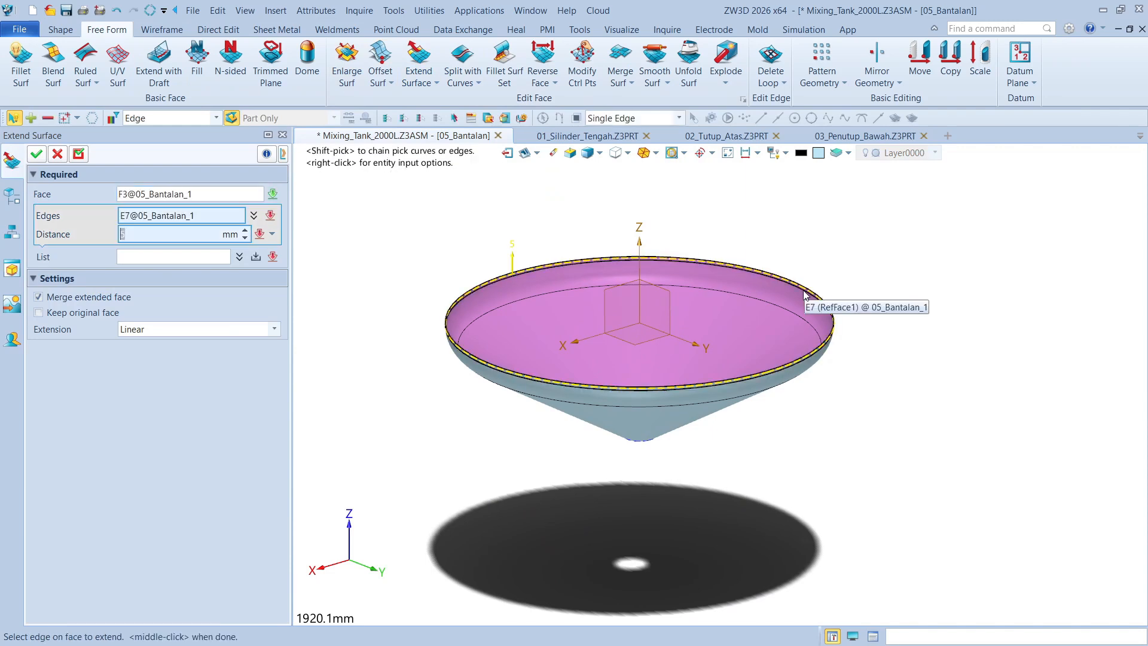
scroll(600, 412, up, 3)
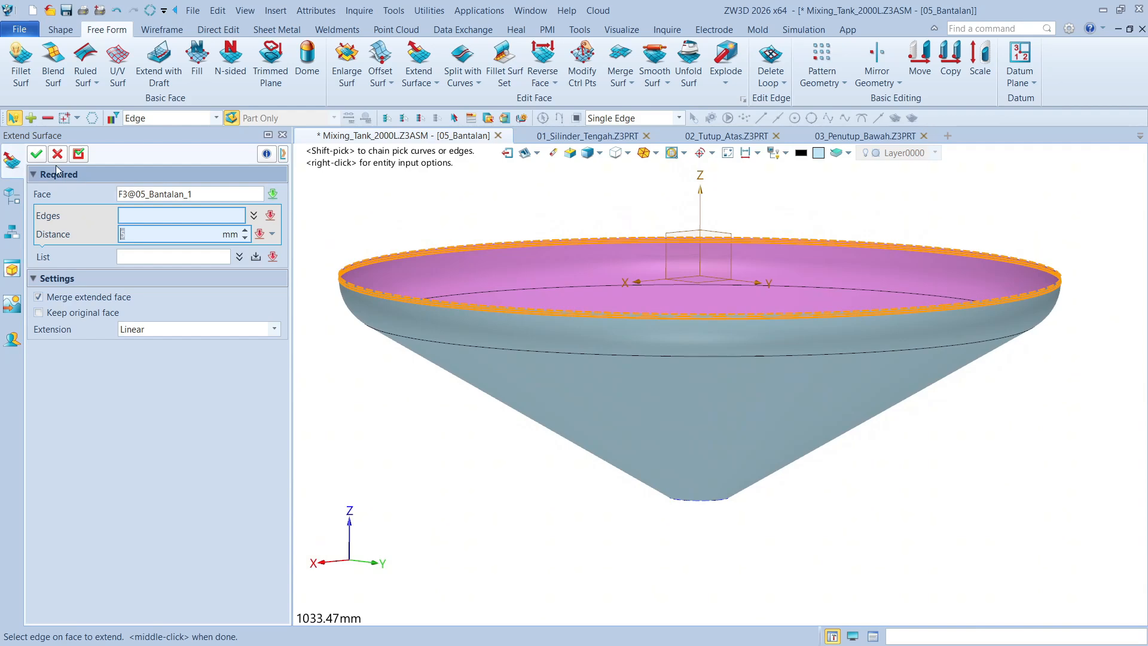
click(38, 154)
Extend the referenced surface in 05_Bantalan from its upper open edge by 400 mm using Extend Shape with a linear surface extension
click(440, 67)
scroll(365, 281, up, 3)
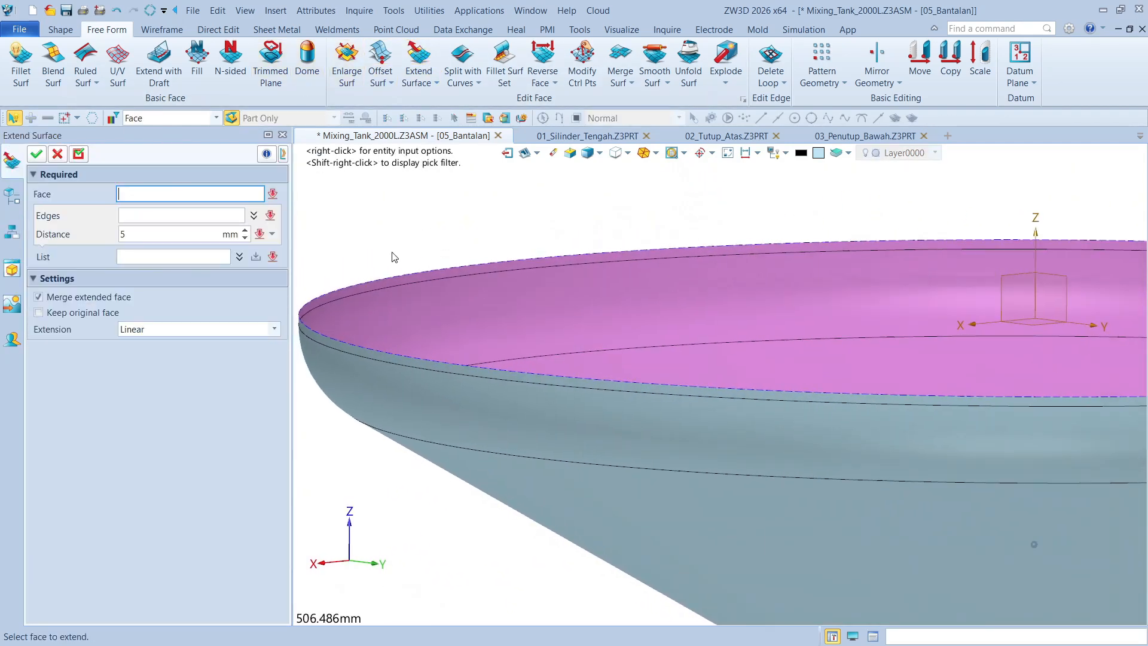
click(436, 83)
click(443, 121)
click(417, 280)
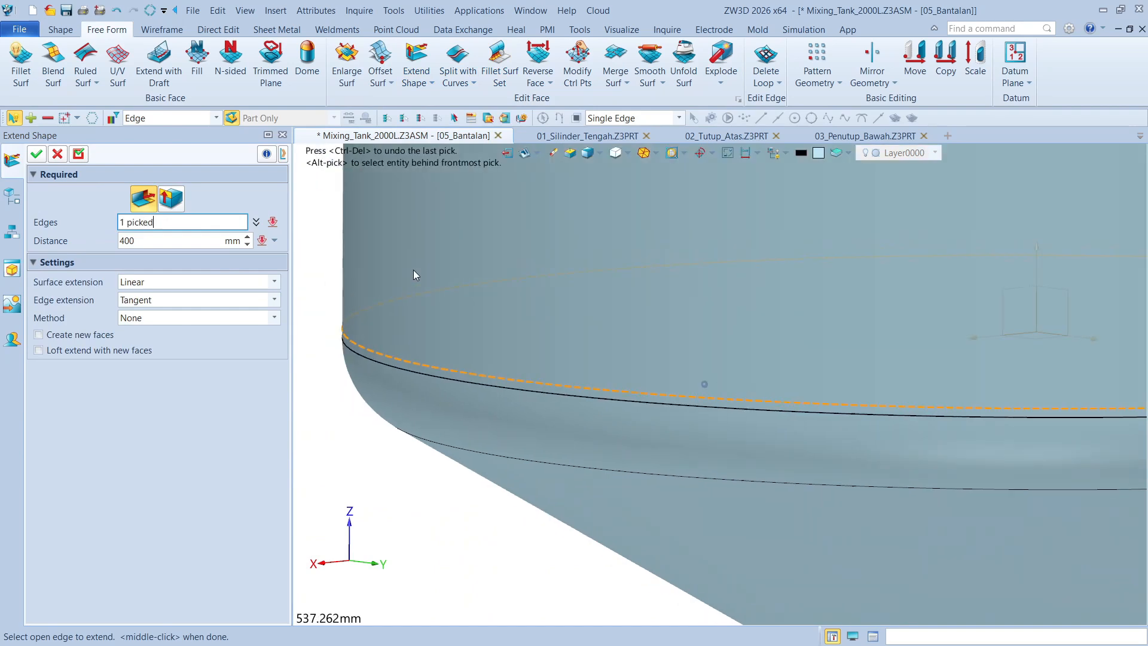
scroll(537, 259, down, 6)
right_drag(537, 259, 525, 311)
click(37, 154)
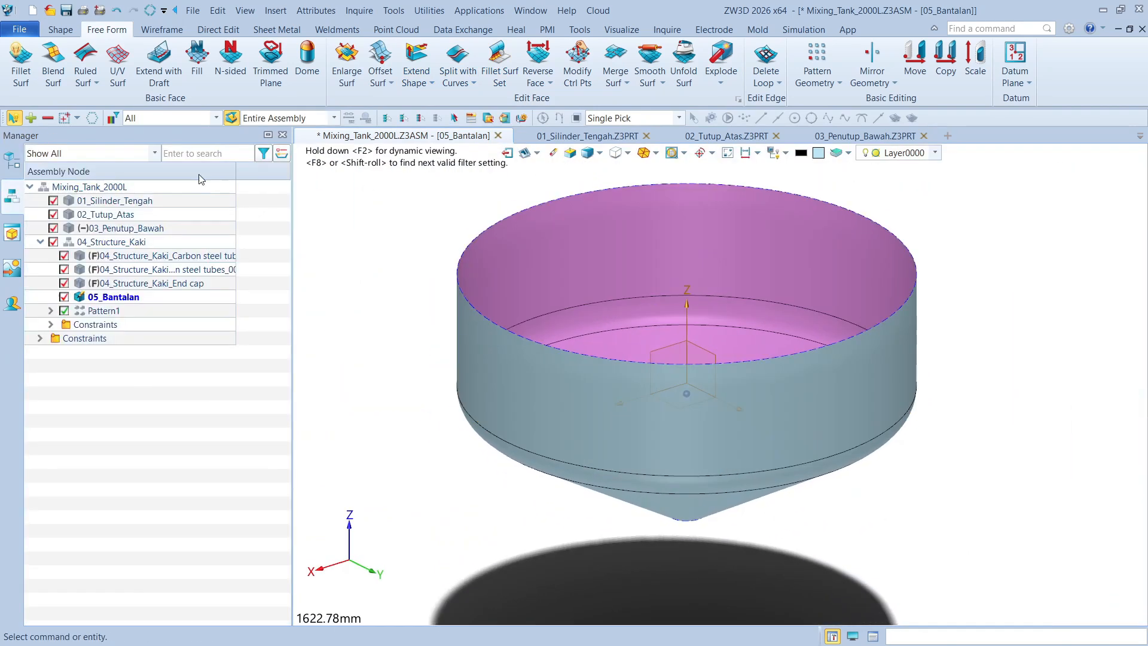
scroll(343, 203, down, 4)
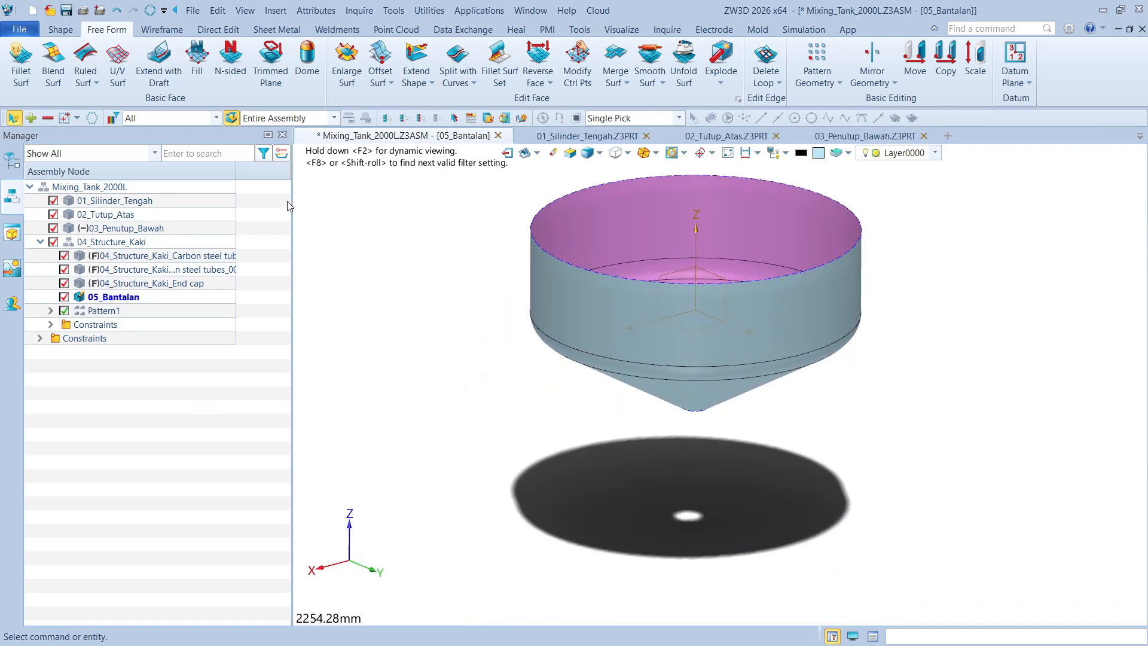
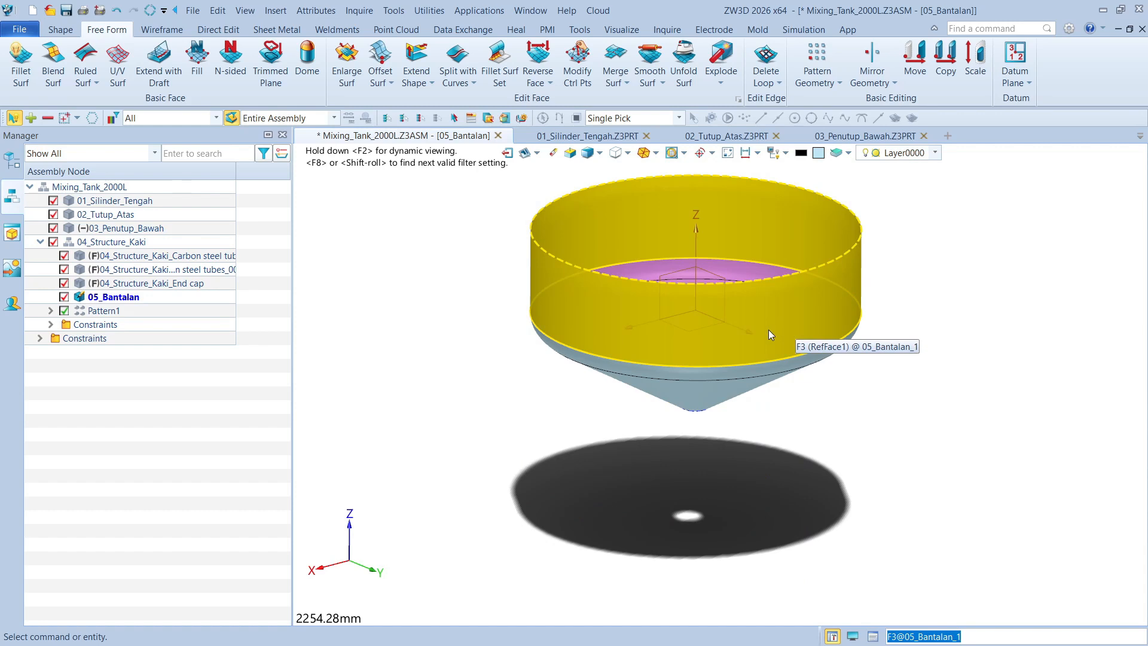
Activate the 04_Structure_Kaki subassembly, reactivate 05_Bantalan for editing and show the surrounding assembly components as context
mouse_move(837, 339)
right_down()
mouse_move(837, 313)
mouse_move(837, 338)
right_up()
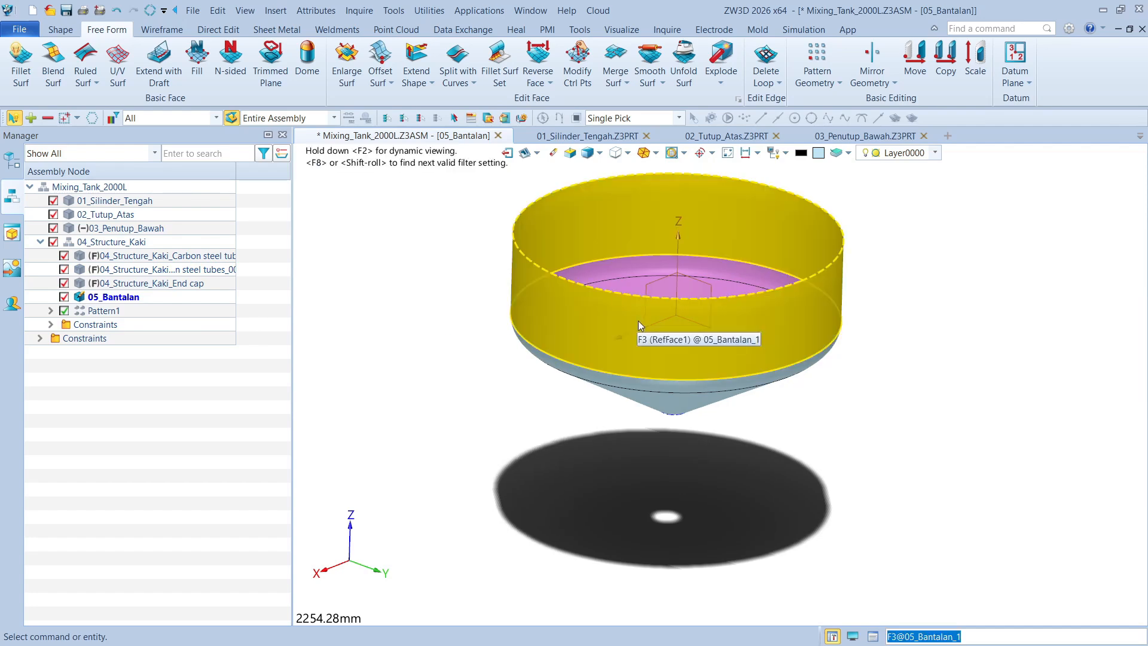
click(53, 241)
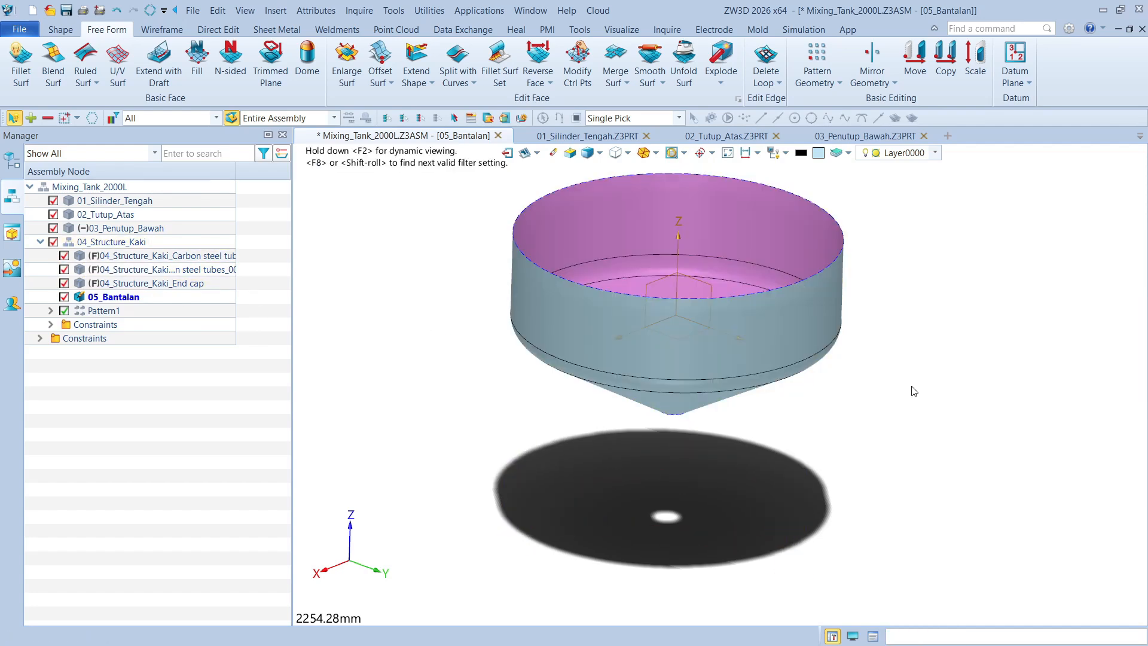
click(53, 242)
click(99, 245)
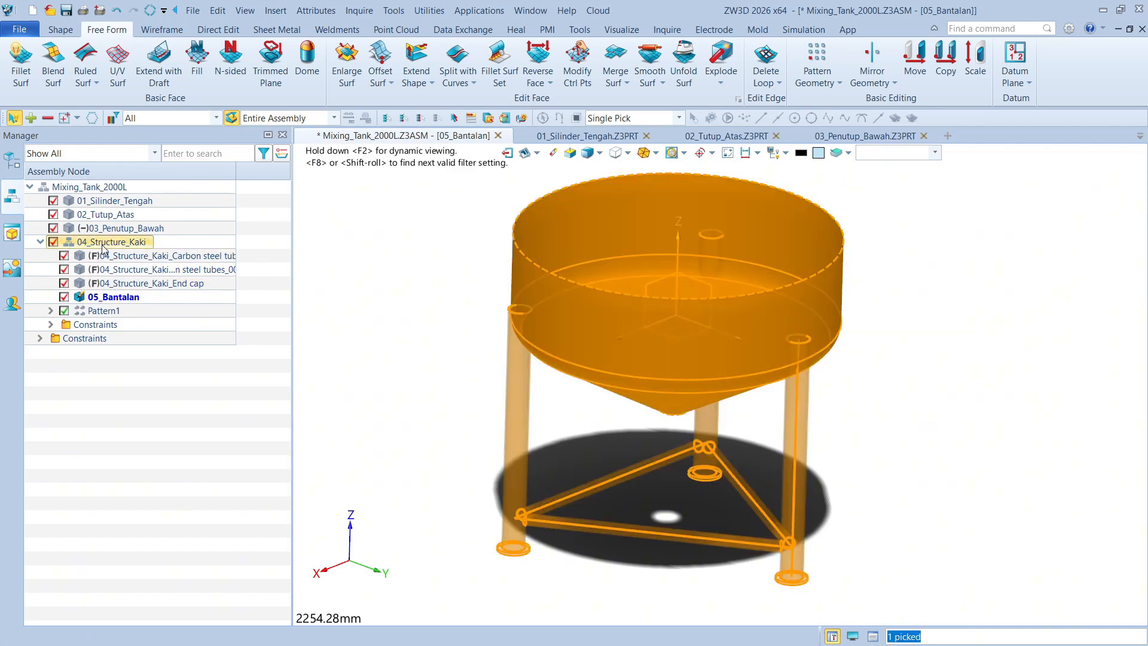
click(388, 292)
click(132, 237)
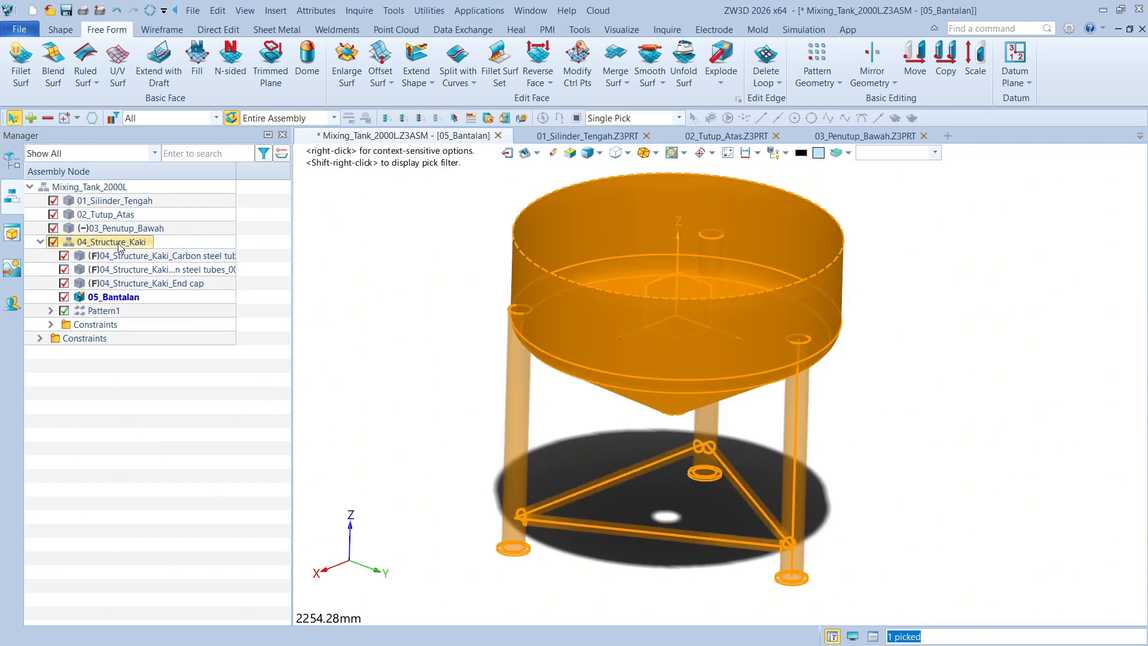
double_click(117, 242)
double_click(114, 297)
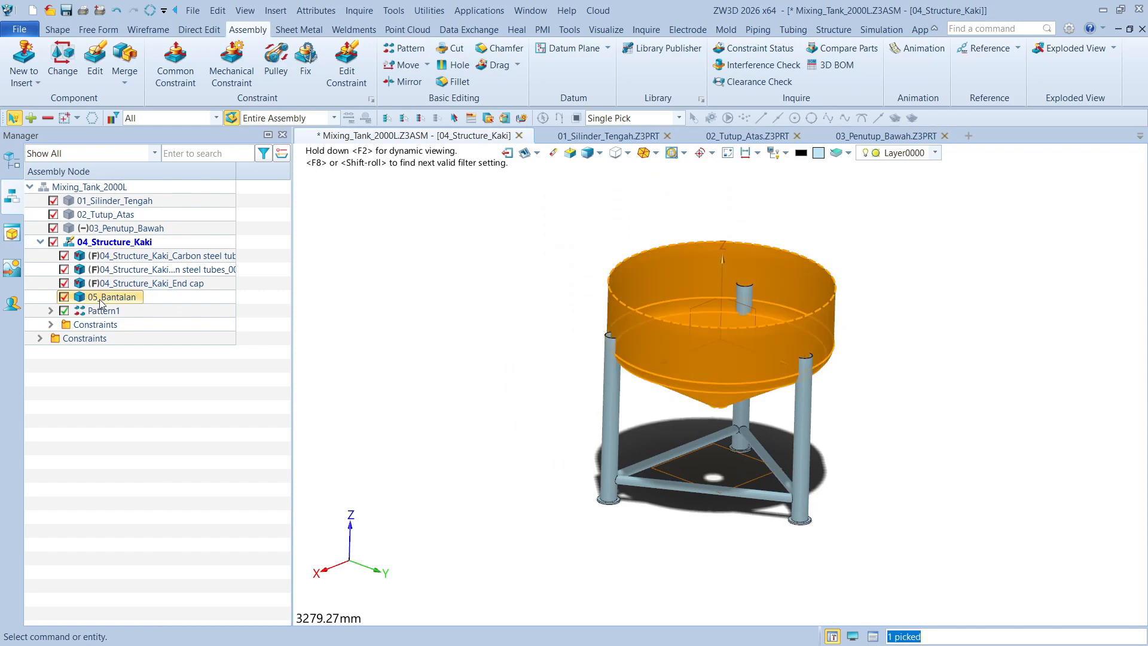
middle_drag(685, 392, 663, 330)
click(729, 155)
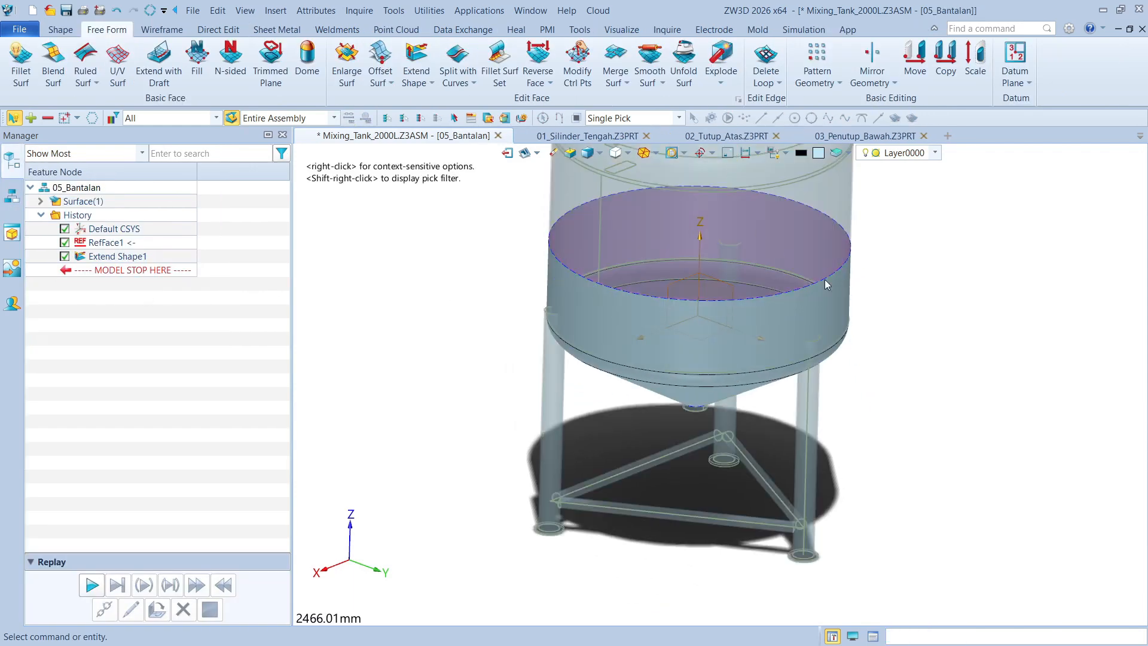
Examine the tank-to-leg area and compare it with the pad shape in the Trial Mixing Tank 2000L reference assembly
scroll(878, 338, up, 5)
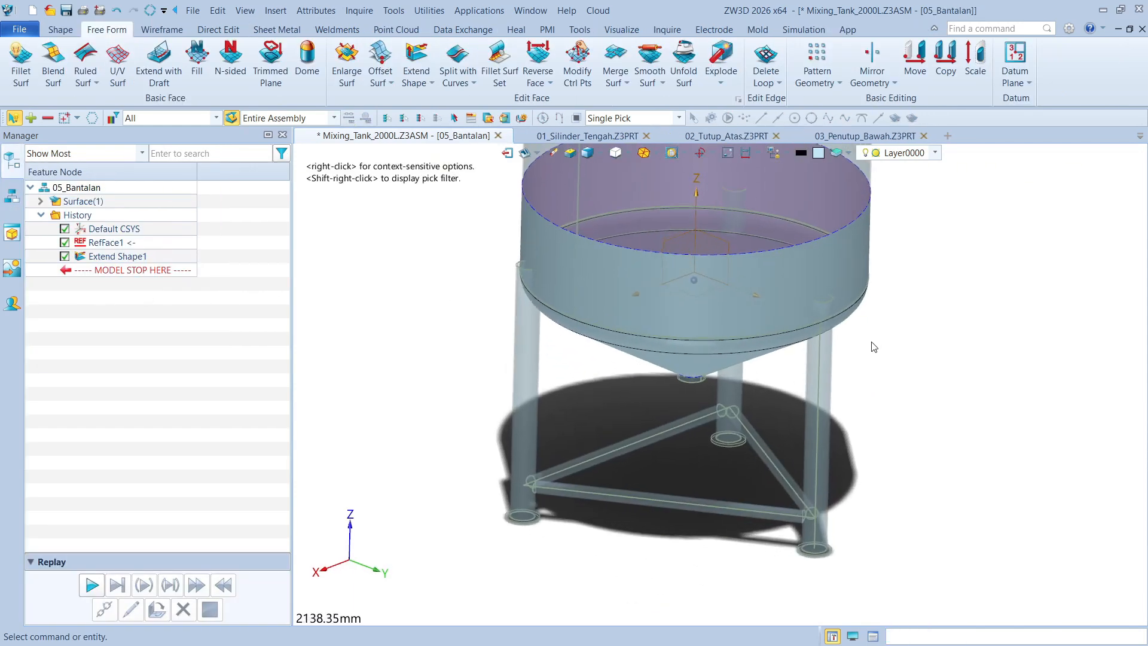
scroll(726, 293, up, 3)
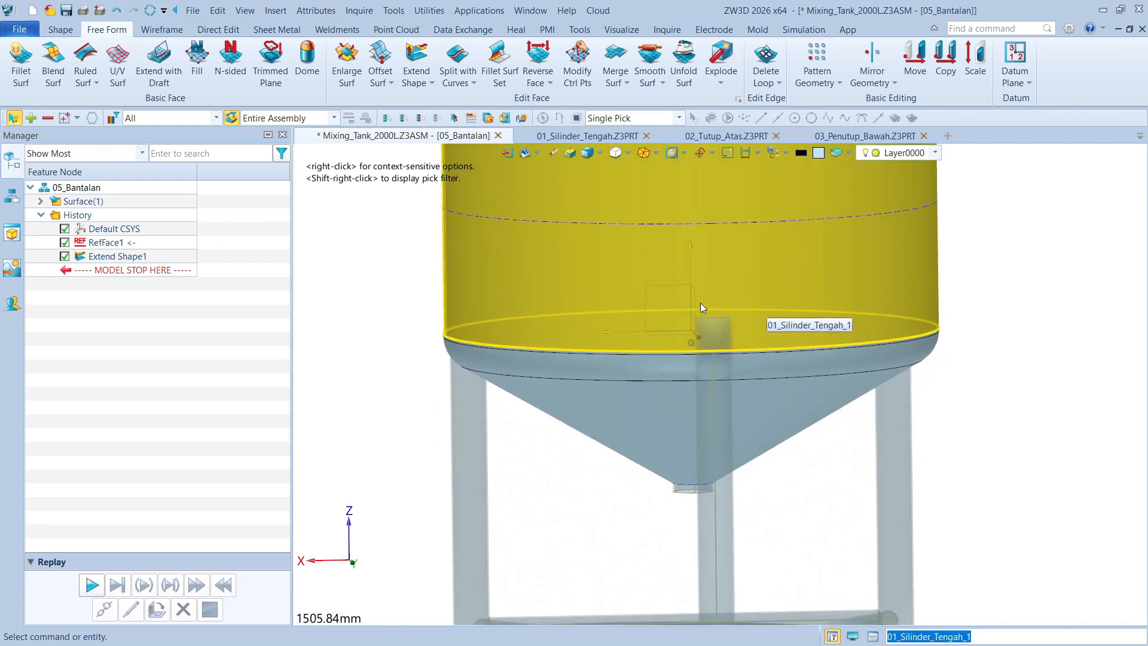
right_drag(758, 330, 616, 406)
right_drag(720, 384, 602, 330)
scroll(602, 329, down, 3)
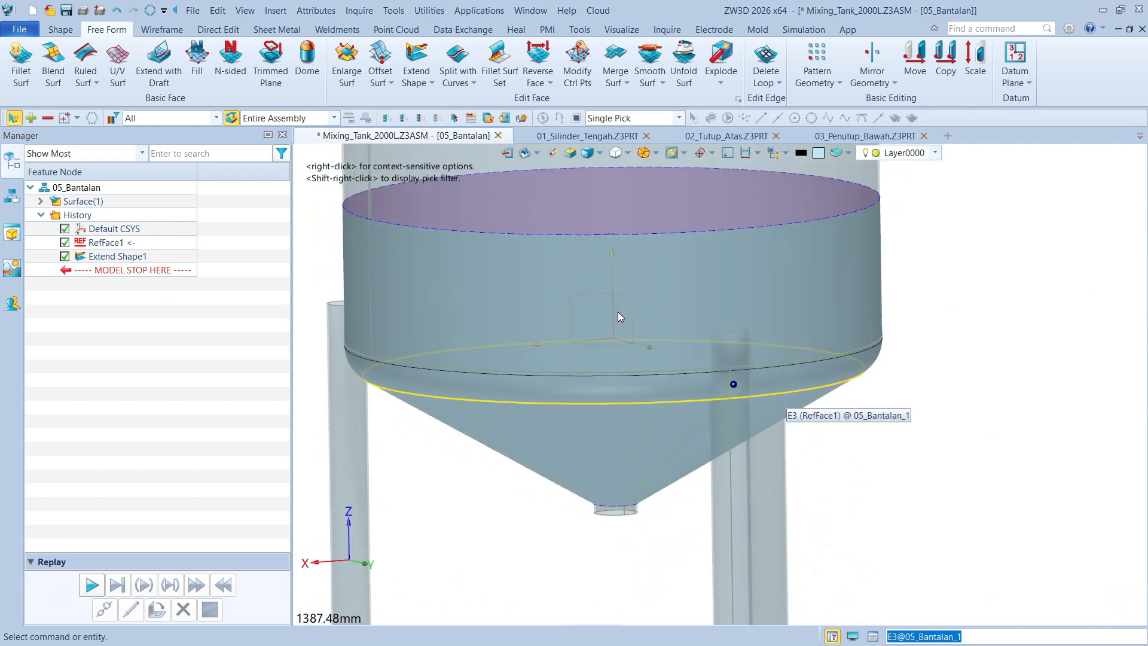
drag(0, 84, 544, 53)
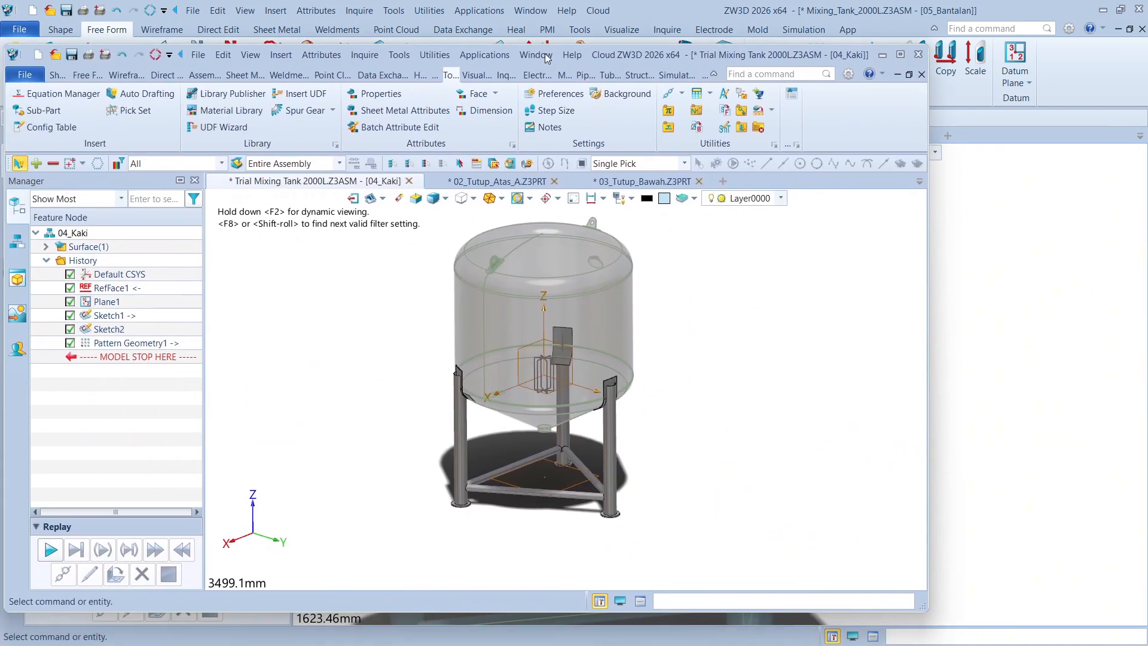
right_drag(572, 369, 683, 398)
scroll(685, 402, up, 6)
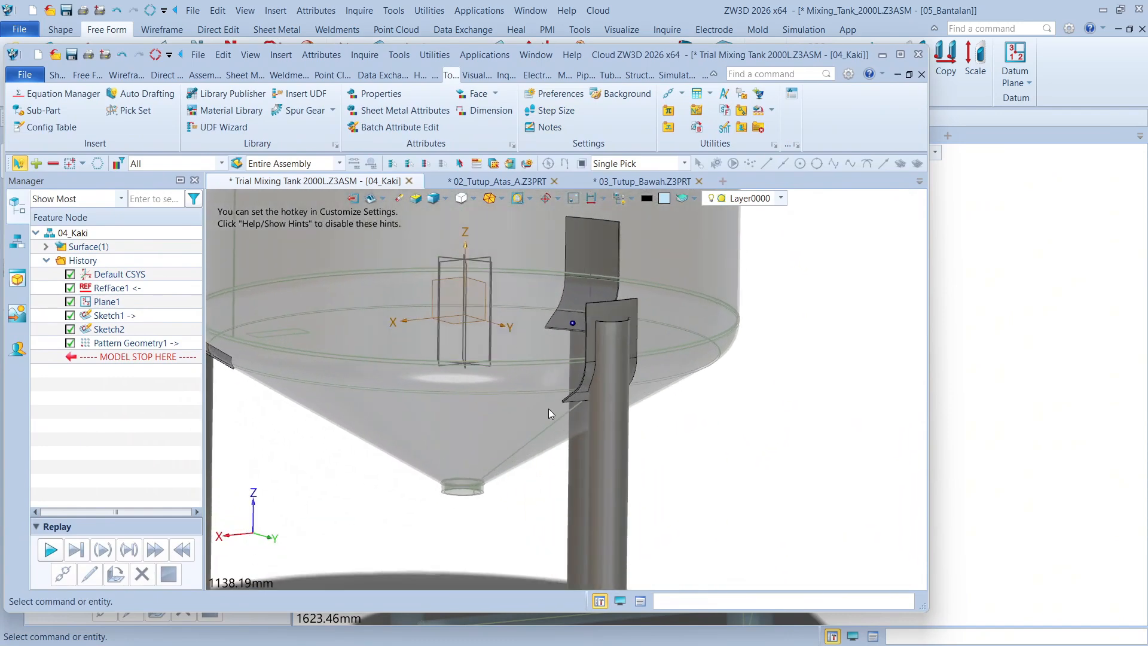
right_drag(465, 253, 493, 362)
scroll(481, 285, down, 3)
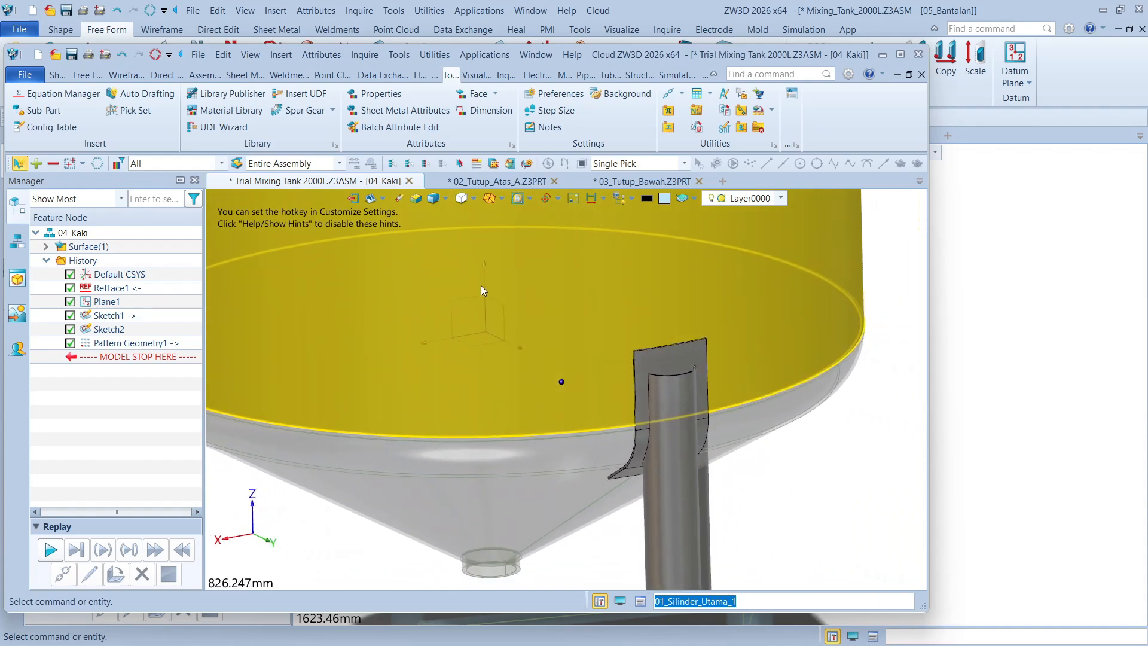
scroll(502, 320, down, 5)
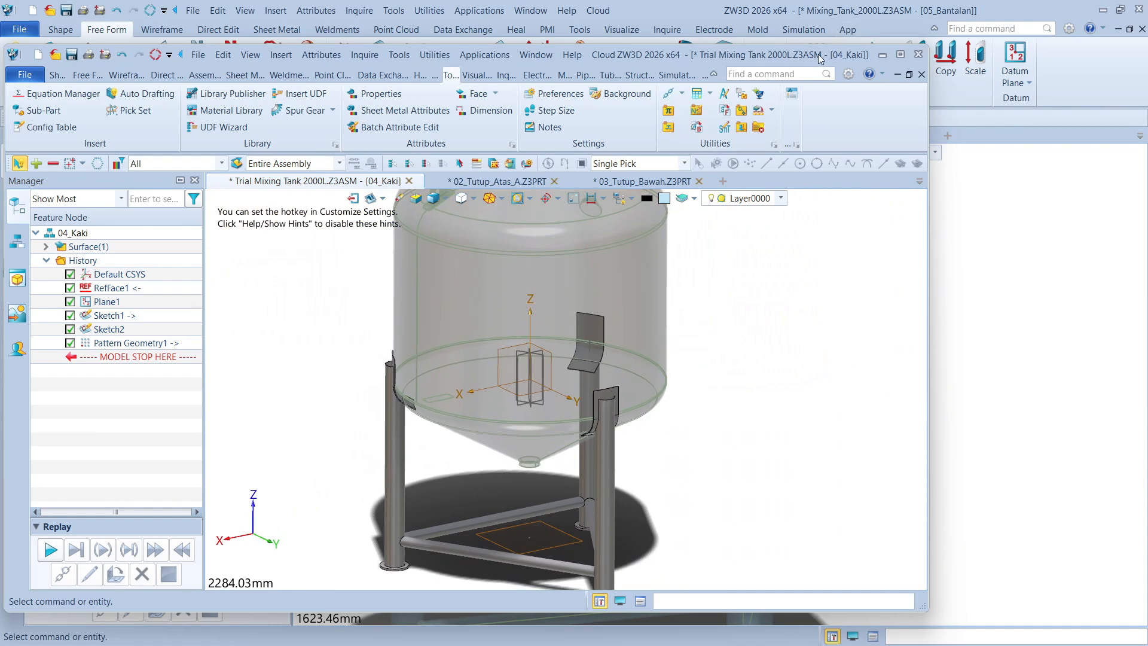
drag(824, 53, 0, 83)
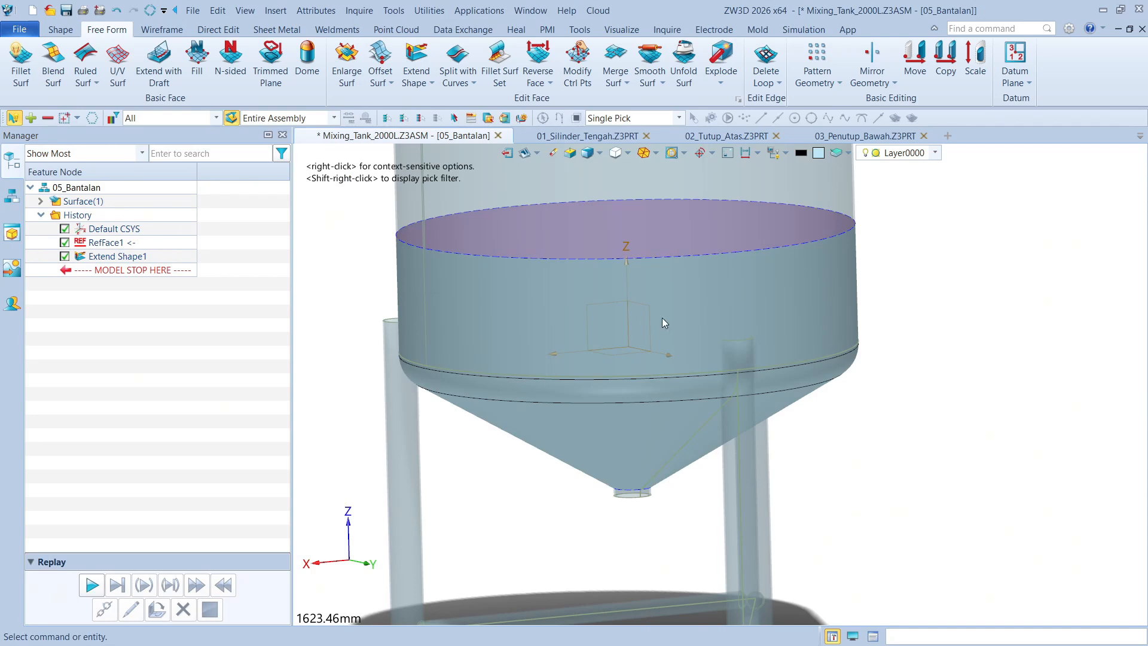
Start a sketch on the default XZ plane of 05_Bantalan and hide all geometry outside the sketch
scroll(937, 419, down, 4)
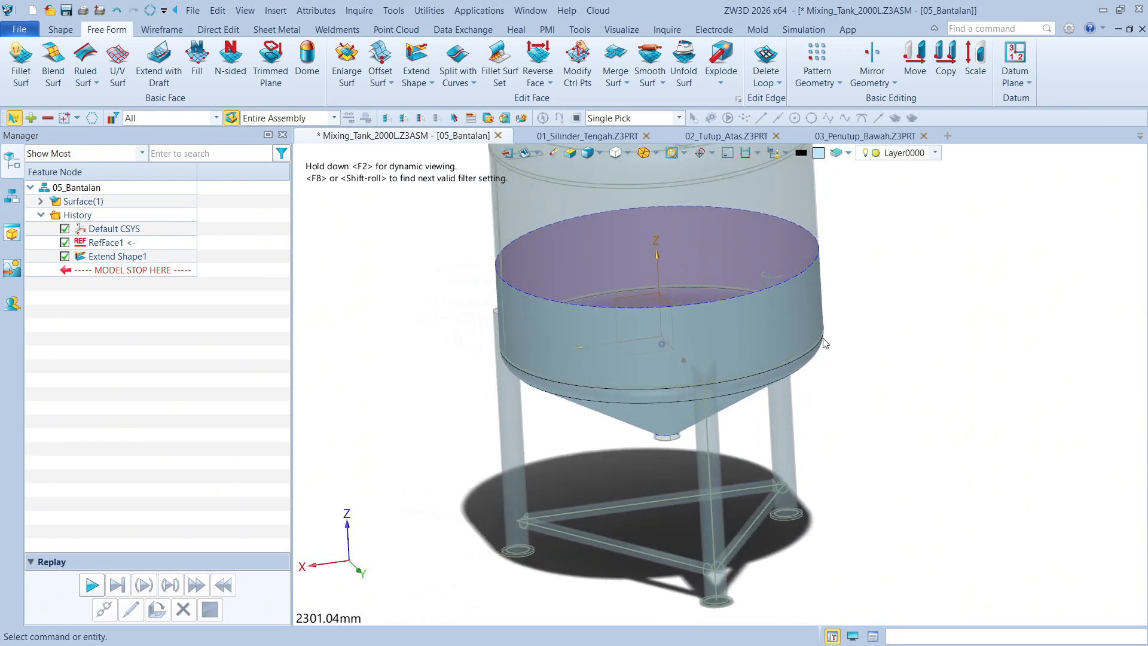
click(60, 29)
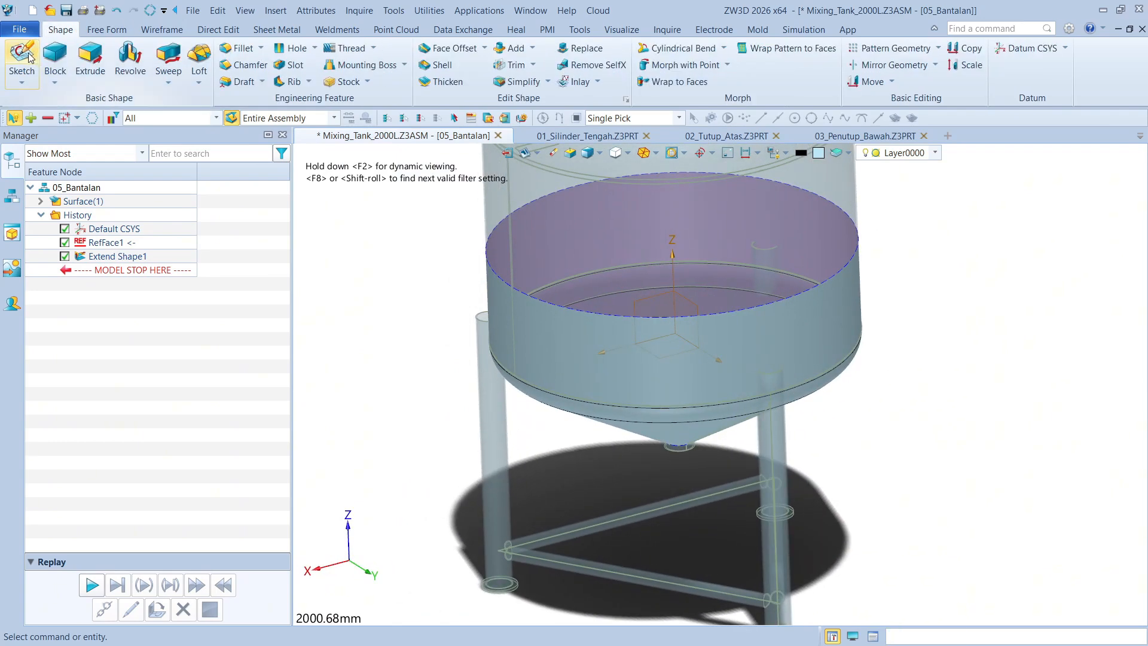
click(30, 57)
click(668, 290)
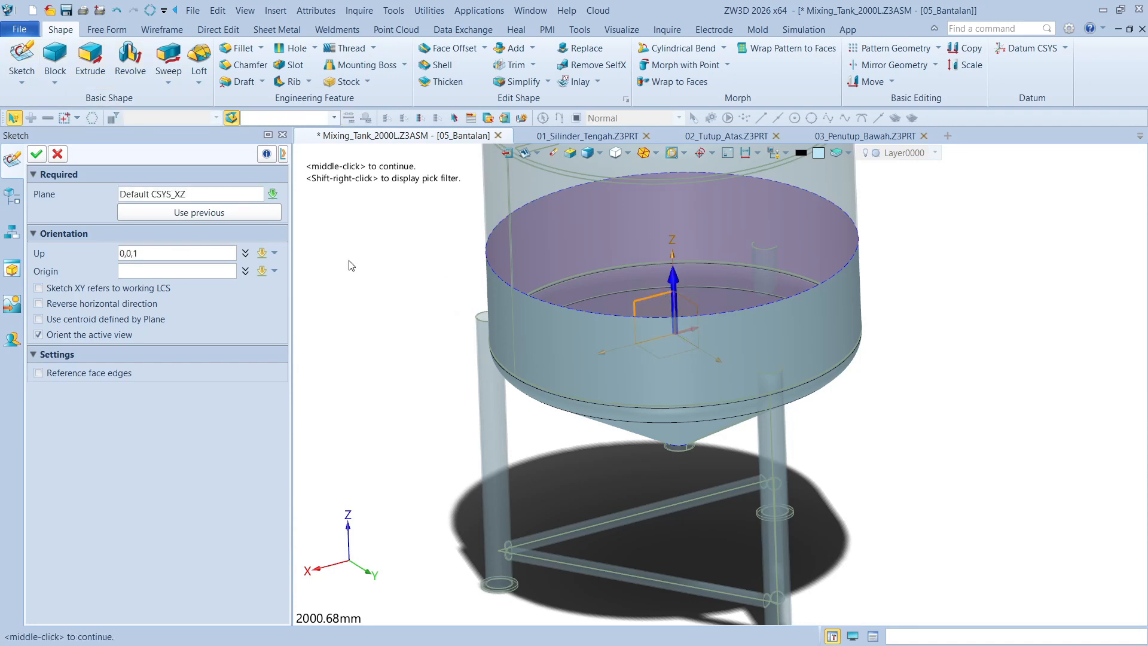
click(35, 157)
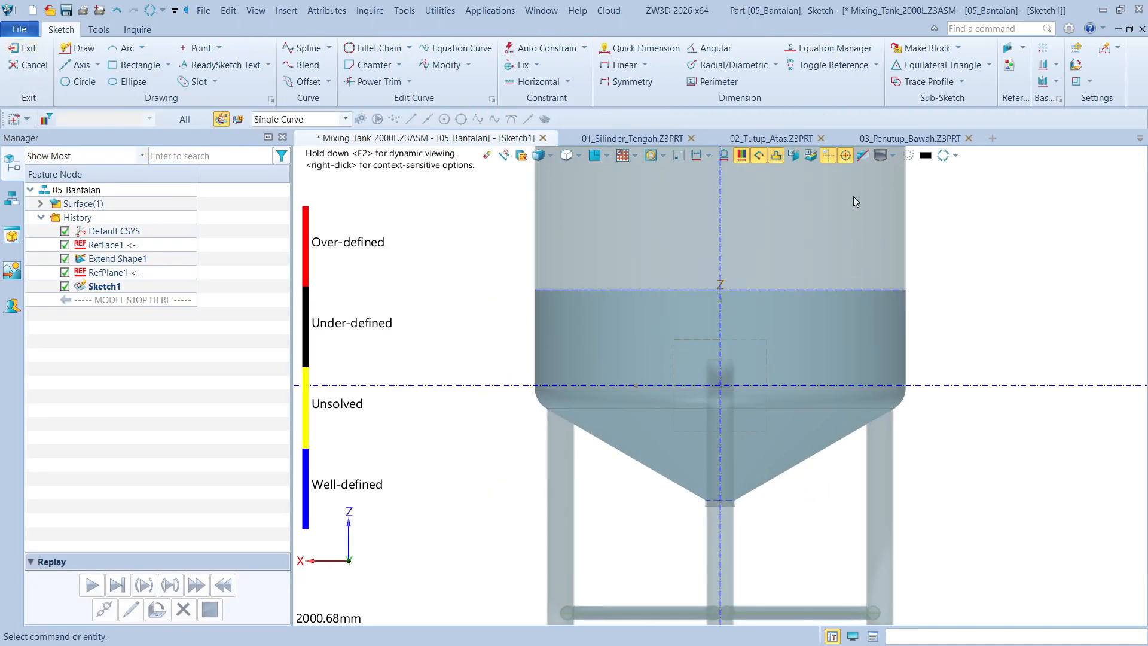
click(678, 156)
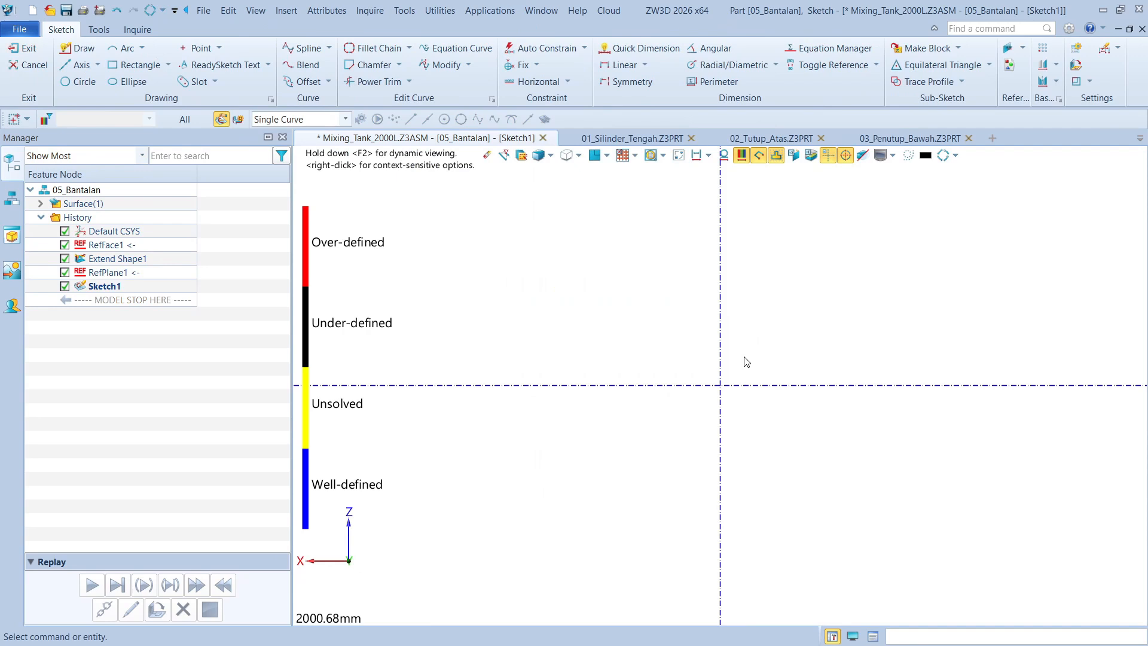
middle_drag(746, 362, 720, 332)
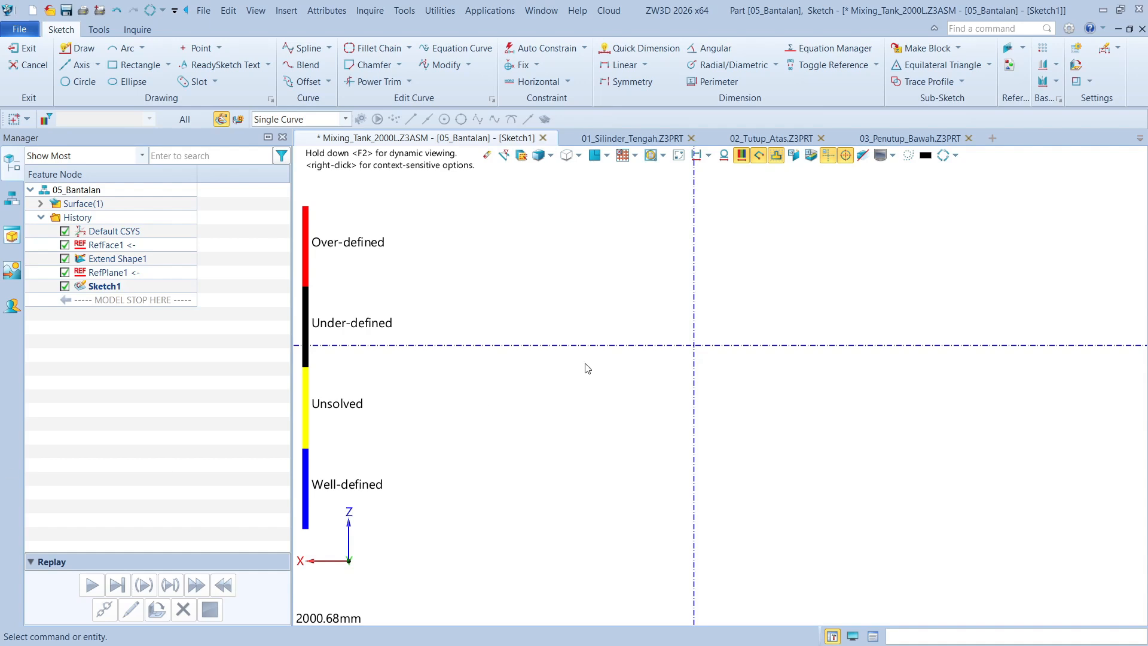
Draw a two-corner rectangle about 597 mm wide and 1186 mm tall around the sketch origin
click(152, 70)
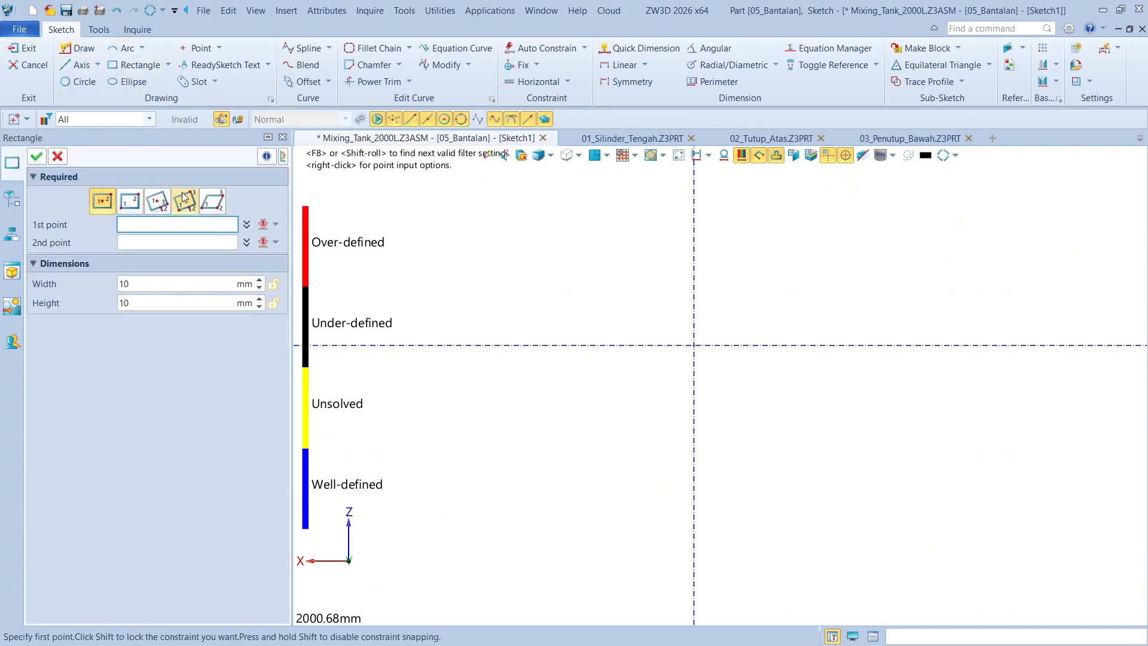
click(623, 229)
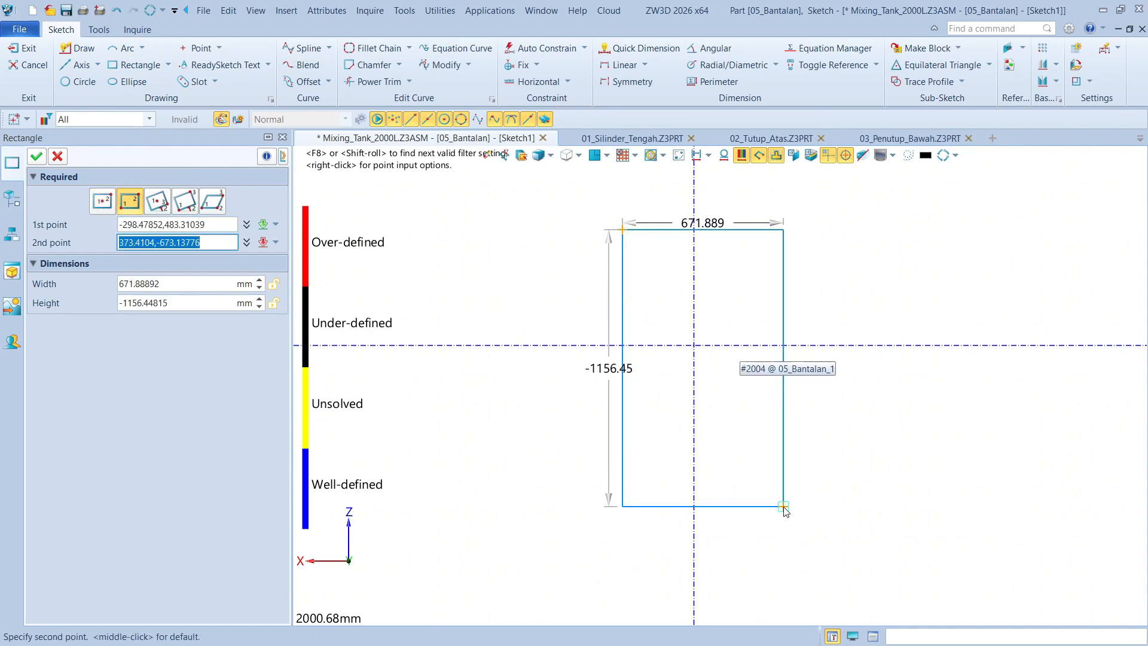
click(766, 513)
click(36, 157)
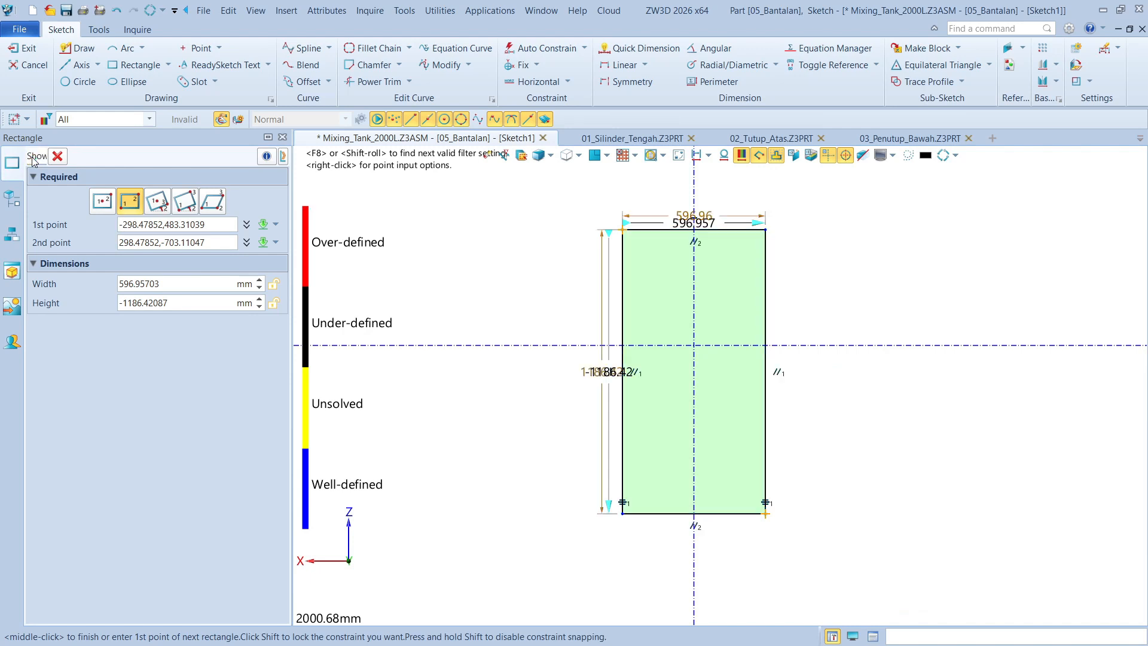
Constrain the rectangle's vertical sides symmetric about the vertical axis and set its width to 170 mm
click(623, 277)
click(697, 278)
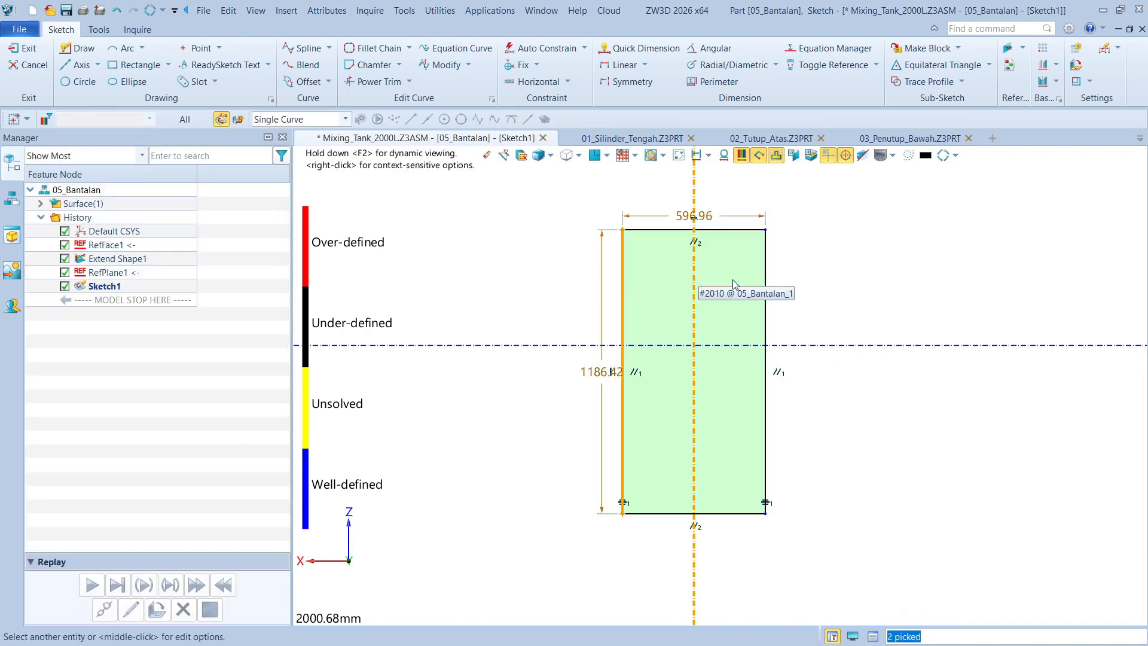
click(765, 291)
click(851, 291)
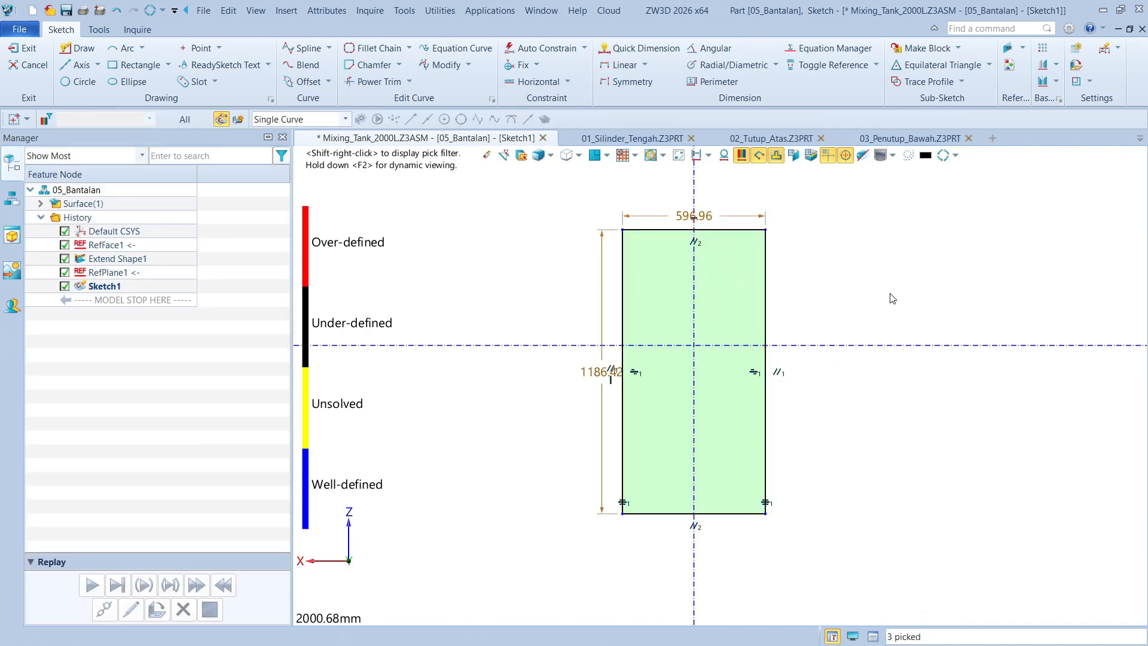
double_click(662, 215)
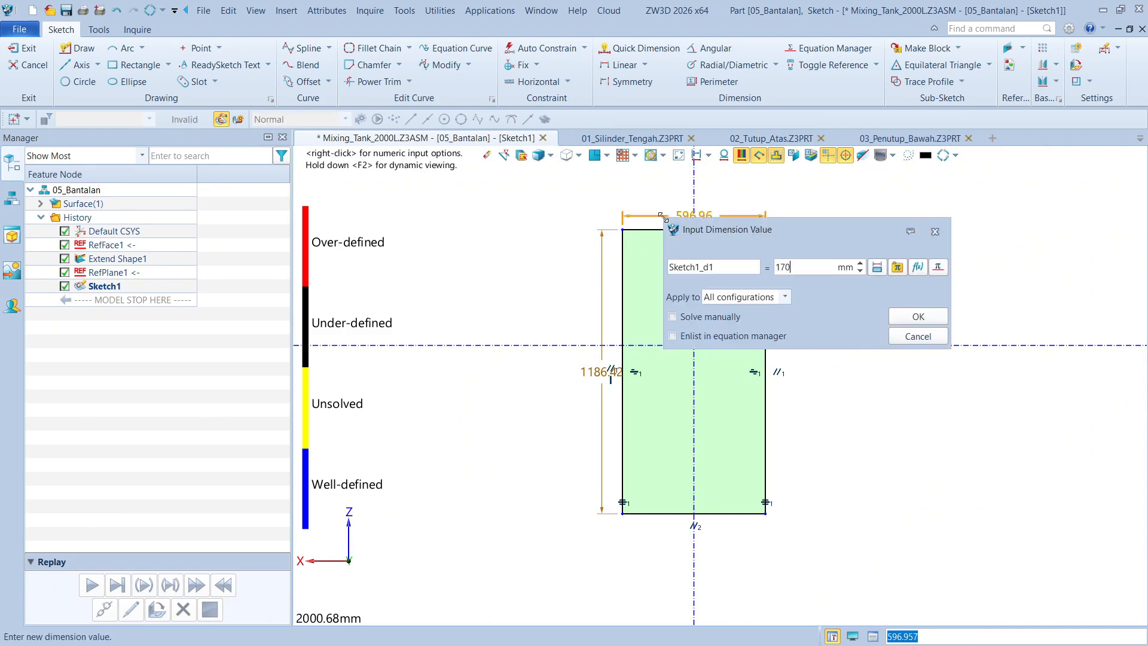
key(Return)
Dimension the rectangle's top edge 160 mm above the horizontal axis
scroll(716, 339, up, 2)
right_click(807, 272)
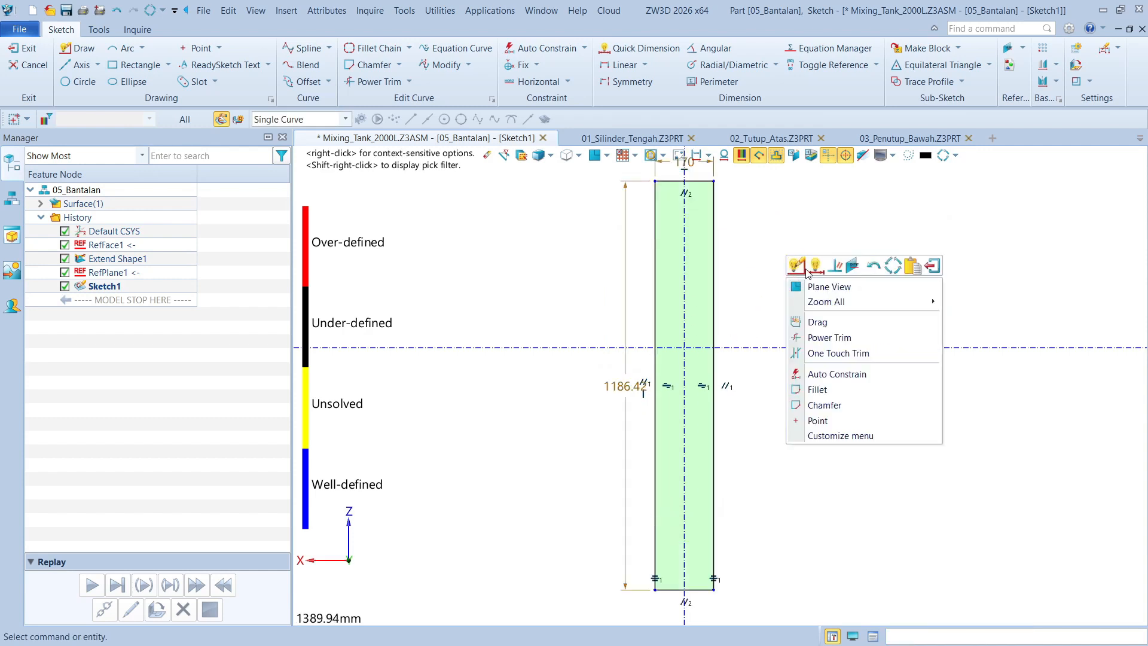
click(815, 266)
click(696, 181)
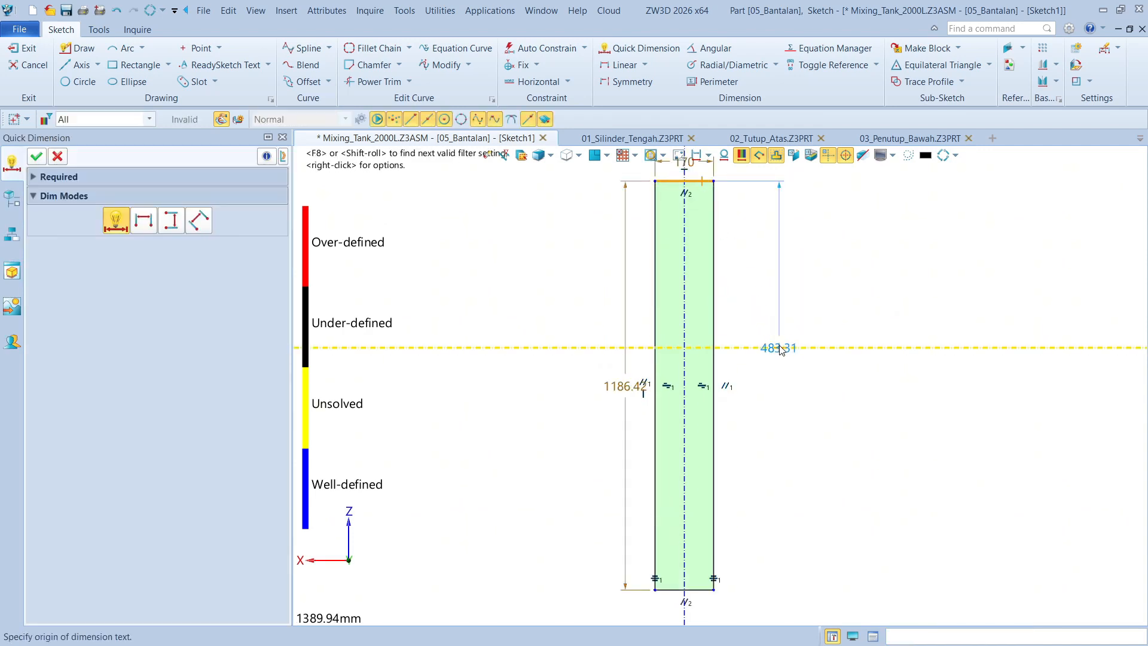
click(780, 348)
click(774, 287)
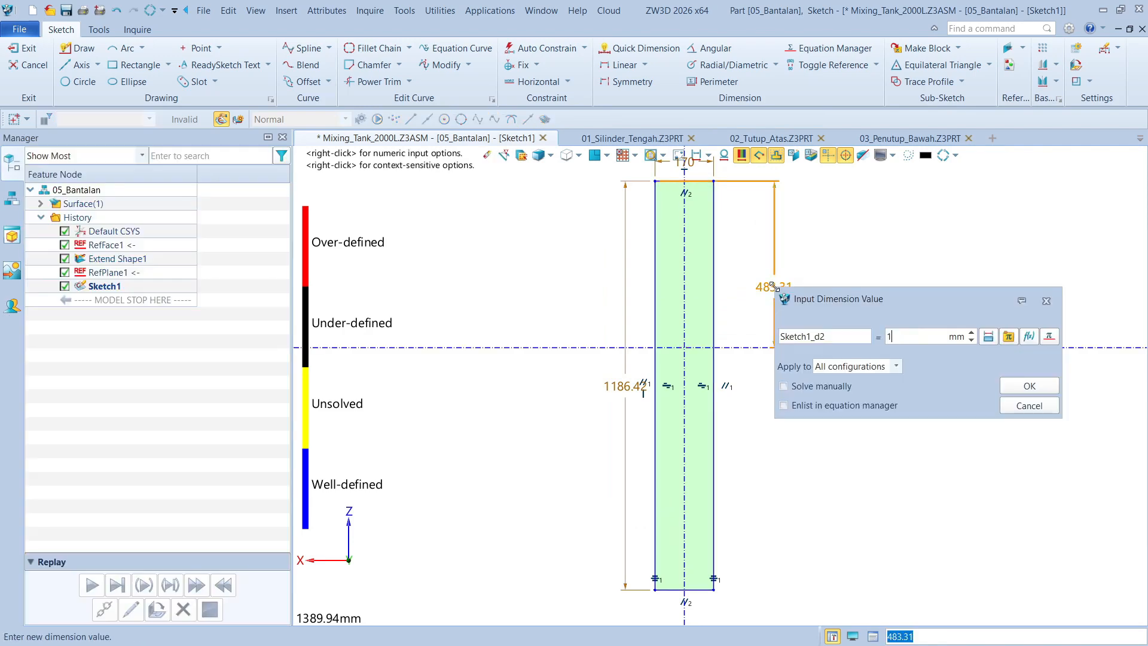
key(Return)
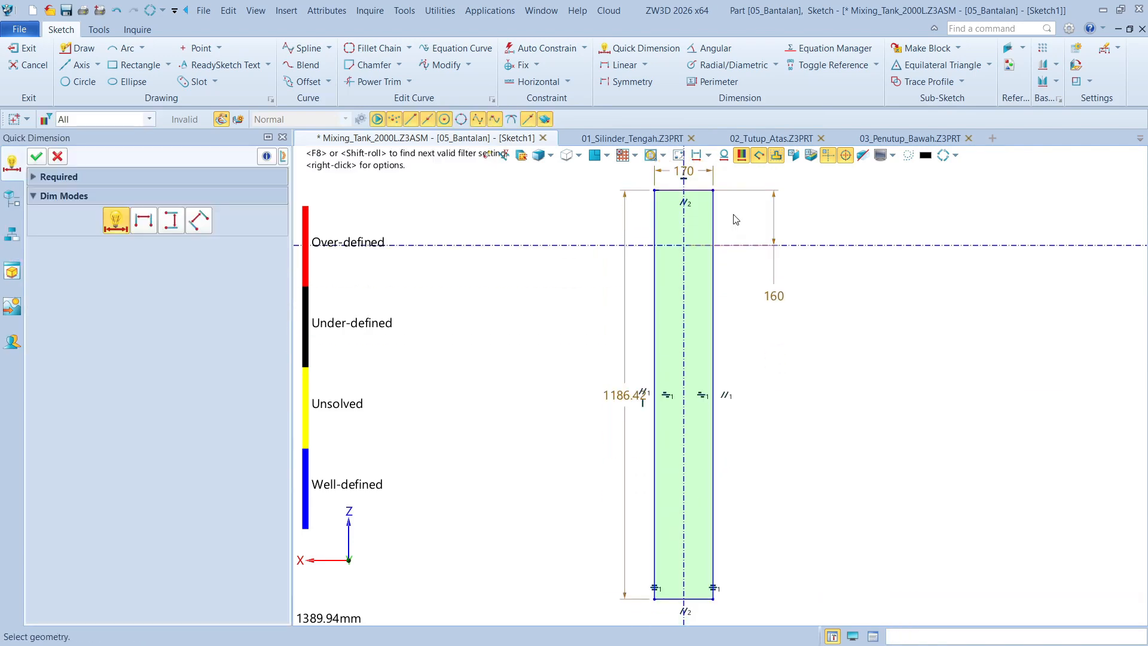
middle_click(622, 366)
Delete the rectangle's overall height dimension and dimension its bottom edge 140 mm below the horizontal axis
click(625, 369)
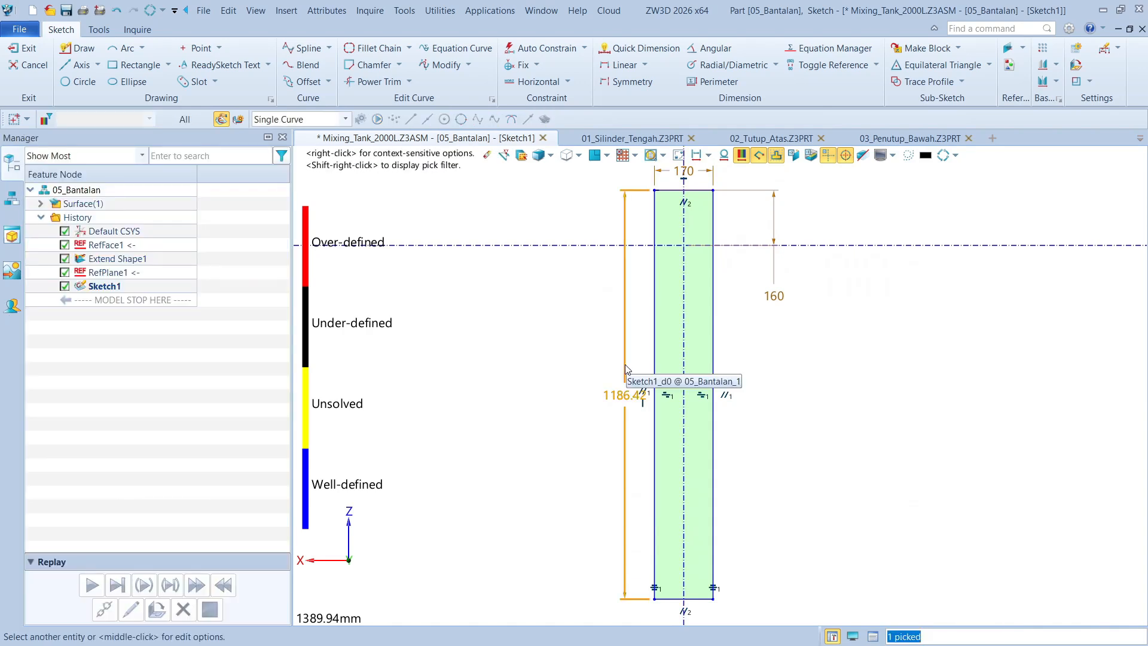
key(Delete)
right_click(888, 377)
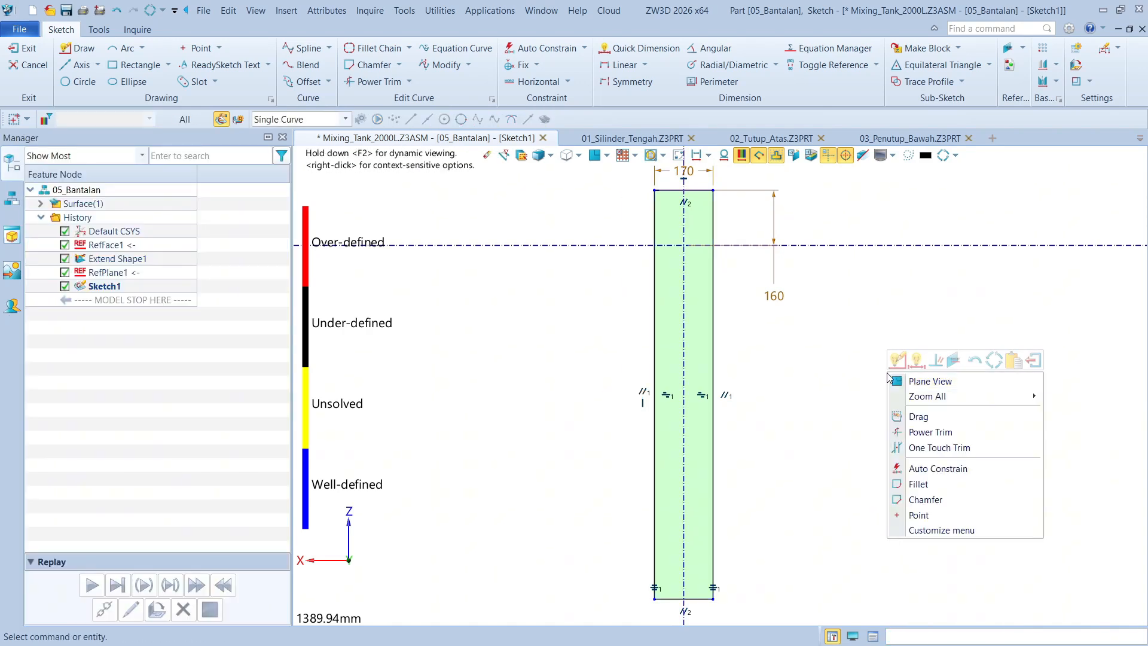
click(917, 365)
click(700, 607)
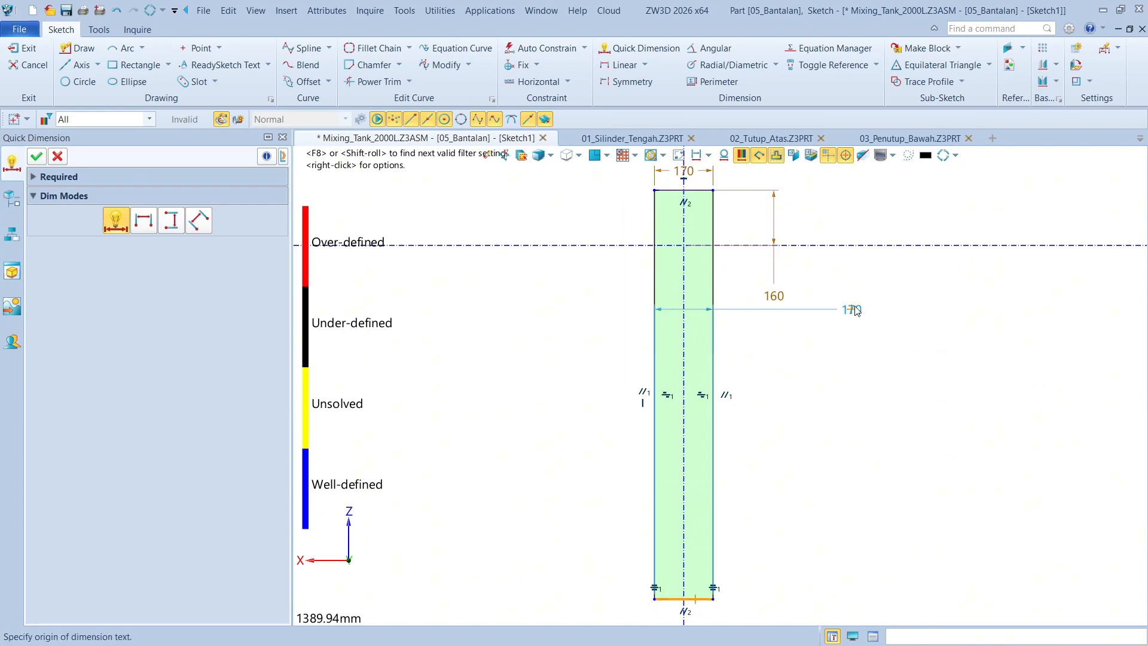
click(864, 249)
click(824, 395)
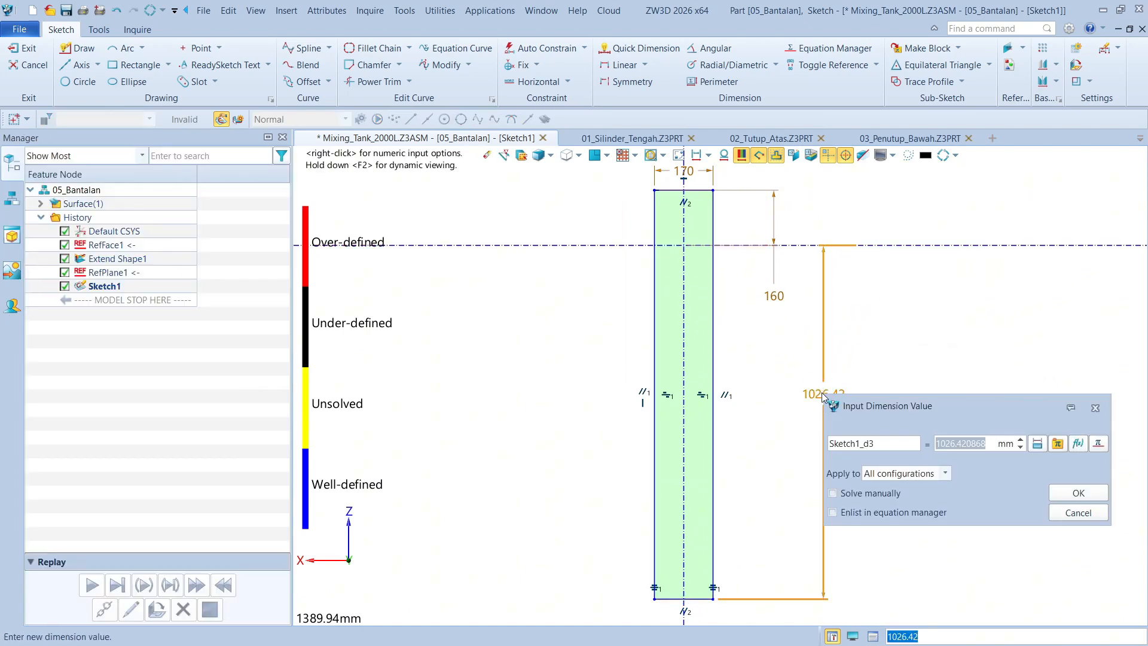
text(140)
key(Return)
scroll(696, 237, up, 1)
scroll(697, 239, up, 1)
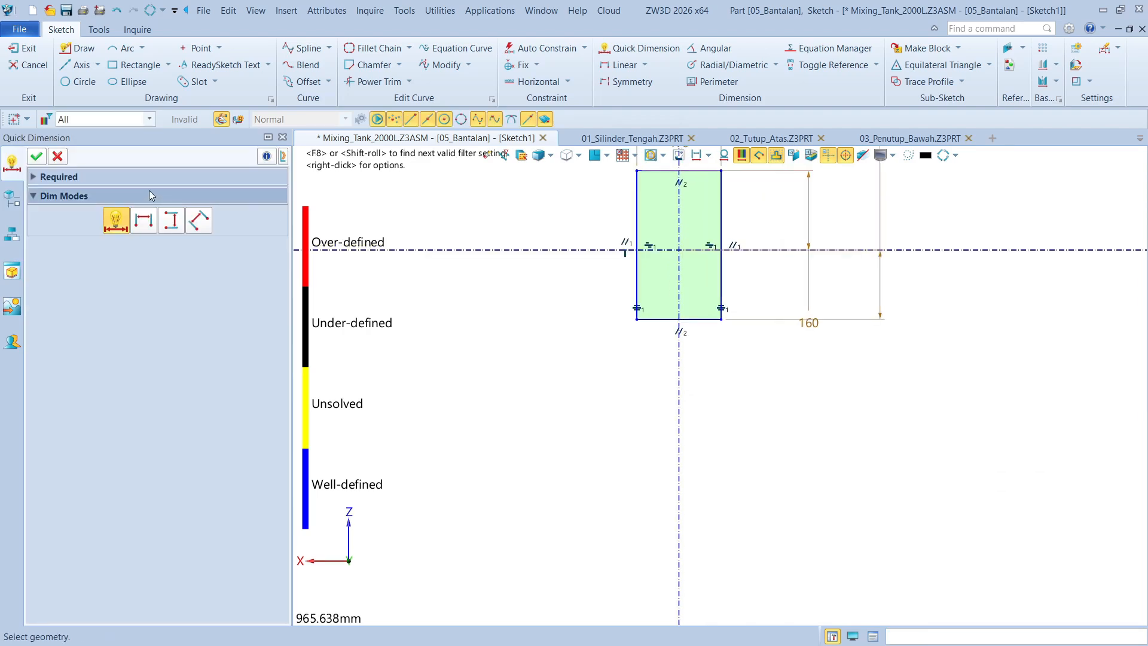
Finish the dimensioning and exit the rectangular pad outline sketch, returning to the 05_Bantalan part
click(36, 156)
click(30, 49)
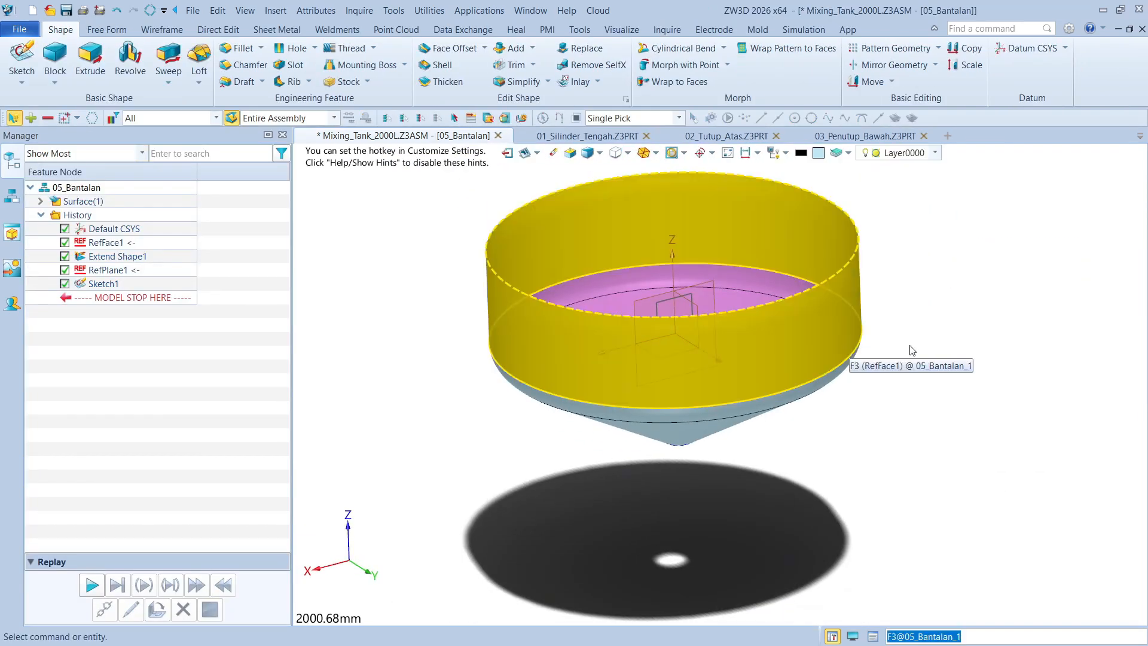
scroll(1017, 332, up, 2)
right_drag(994, 326, 918, 304)
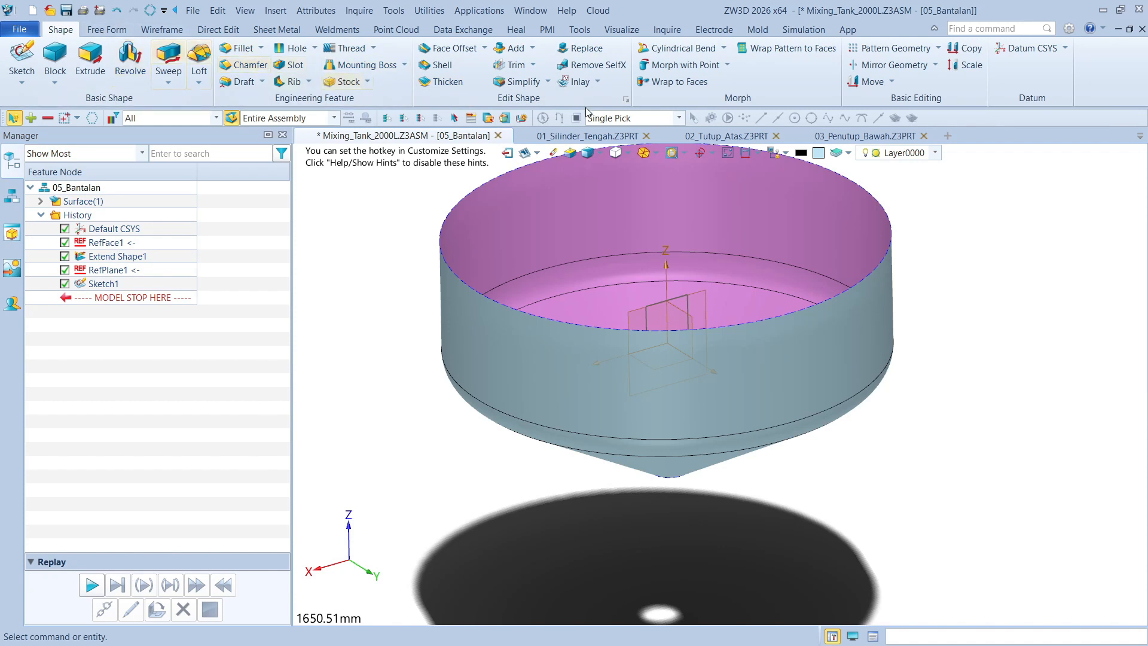
Start Trim with Curves with the three faces of the extended bottom-cover surface as targets and the rectangle sketch as the trimming curve
click(113, 32)
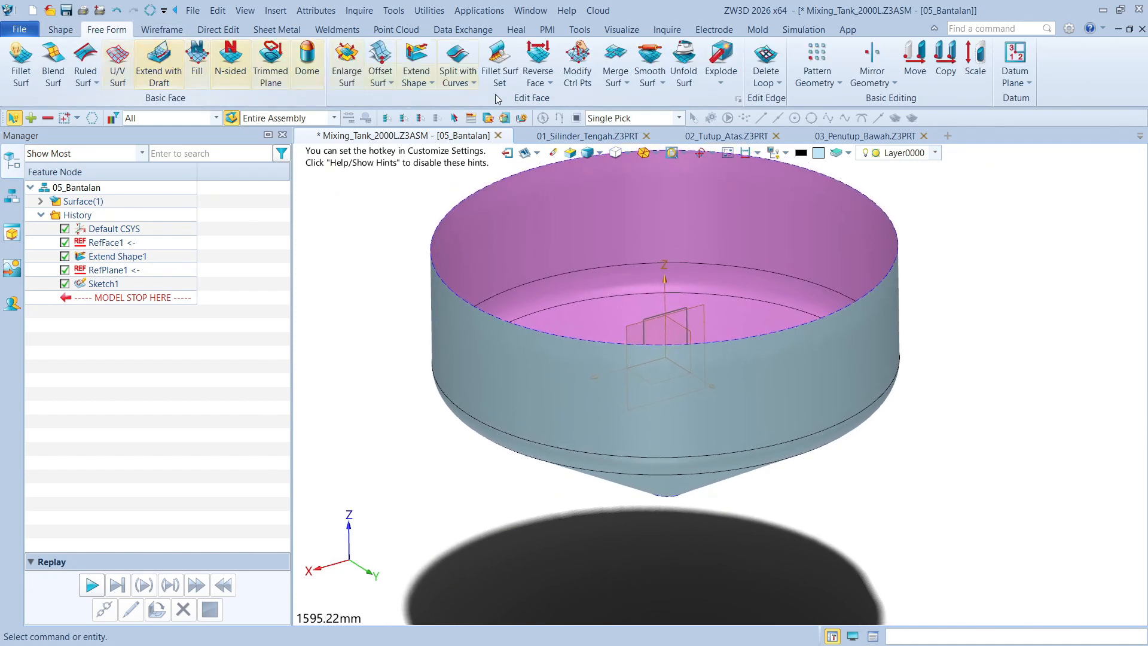
click(473, 84)
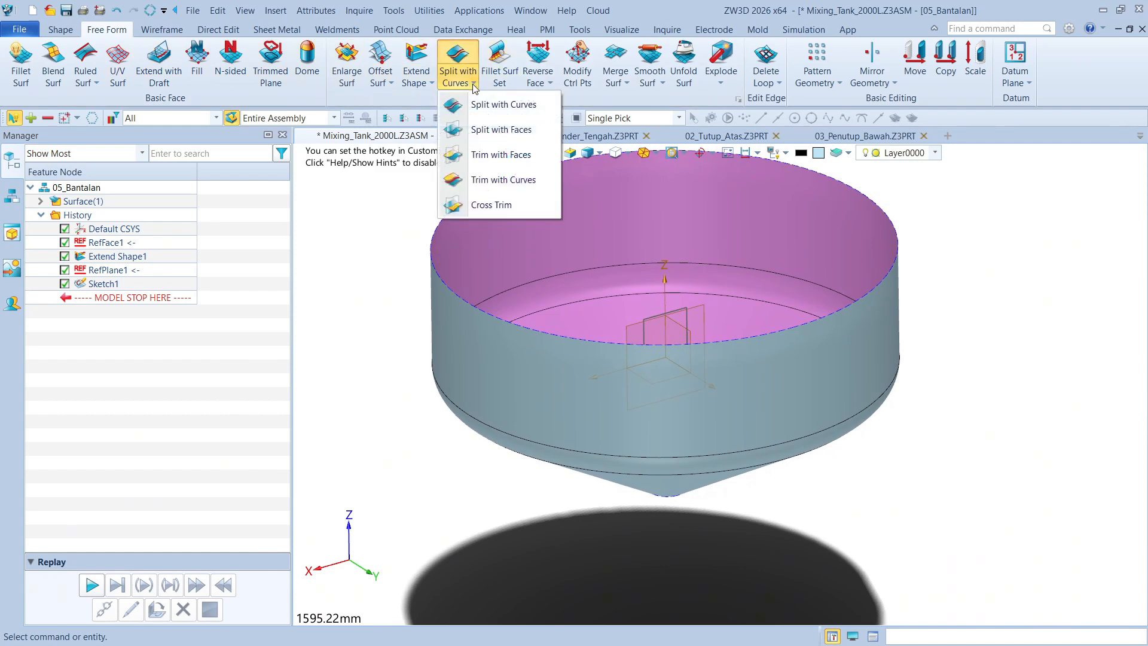
click(514, 180)
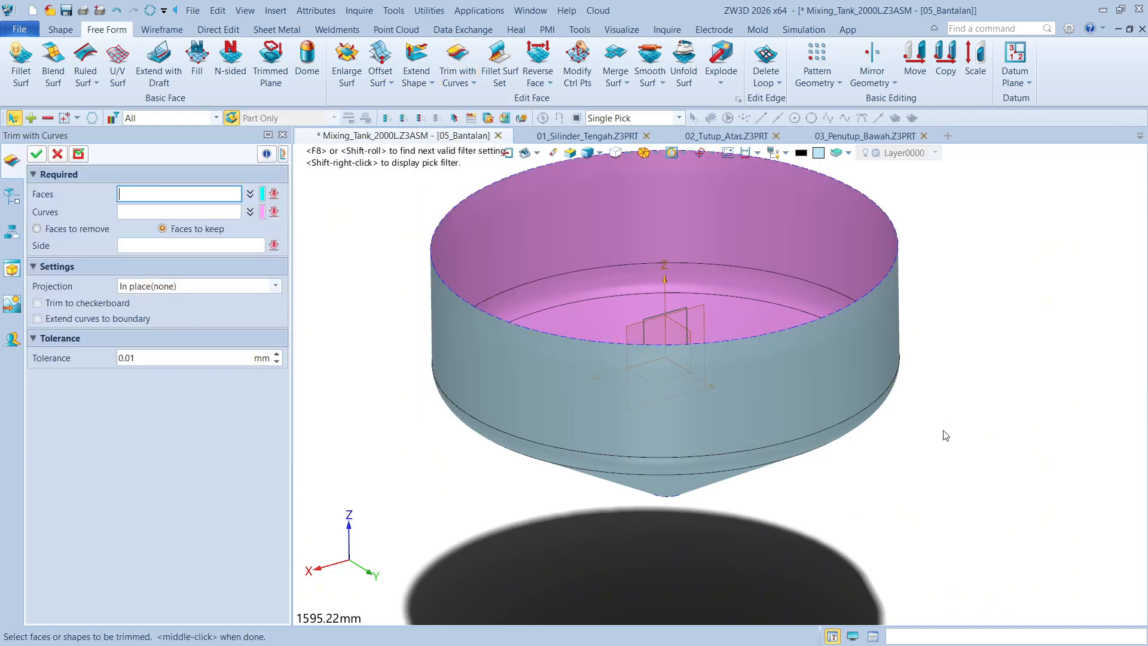
right_drag(882, 447, 879, 495)
drag(880, 493, 812, 369)
mouse_move(957, 341)
right_down()
mouse_move(981, 373)
mouse_move(542, 202)
mouse_move(559, 208)
right_up()
middle_click(719, 382)
right_drag(720, 385, 683, 314)
click(683, 314)
scroll(684, 314, down, 3)
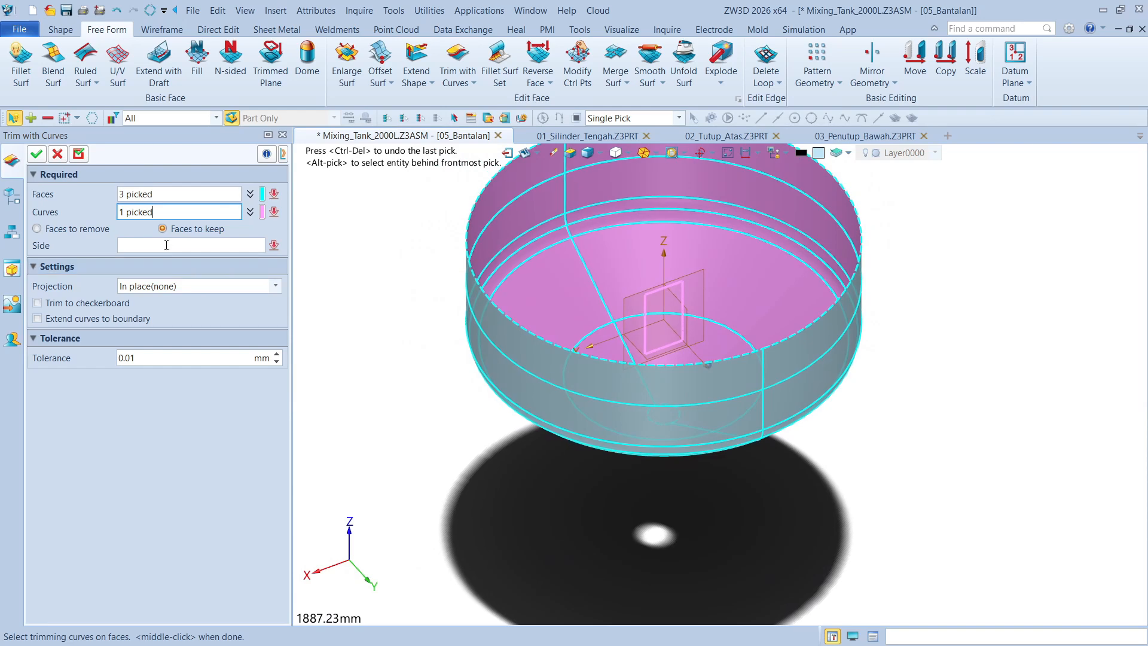
Set the trim's curve projection to Directed along the Y axis (0,1,0)
click(198, 285)
click(149, 323)
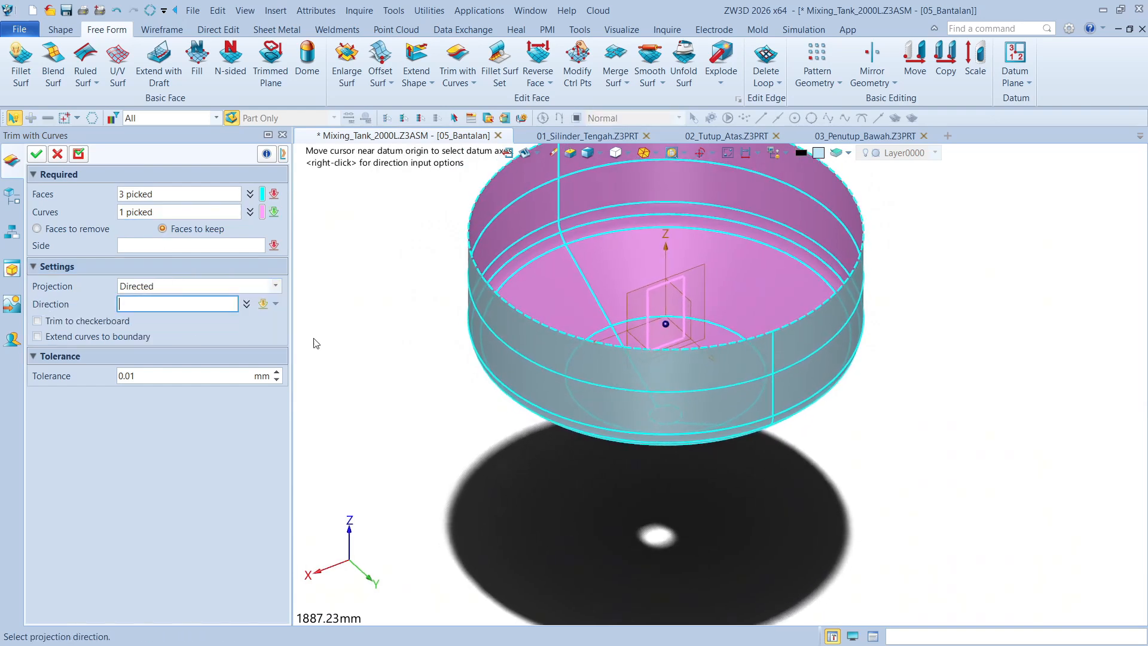
right_drag(431, 448, 410, 484)
click(373, 572)
right_drag(399, 541, 435, 448)
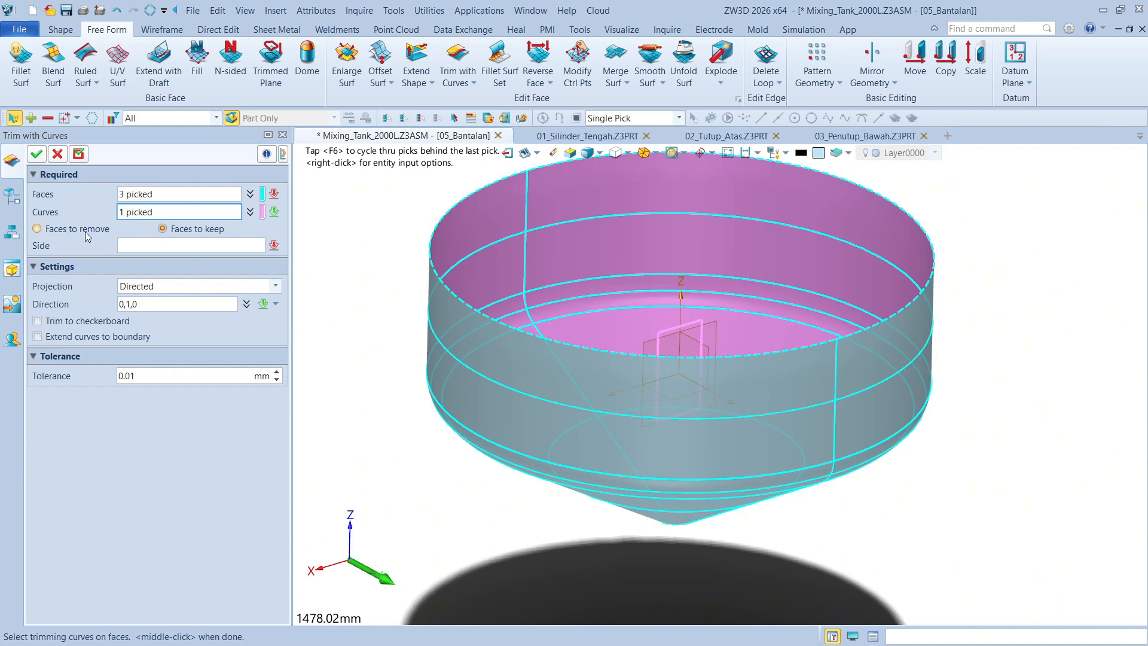
Set the trim to Faces to remove, mark the surface area outside the rectangle, and apply the trim
click(136, 247)
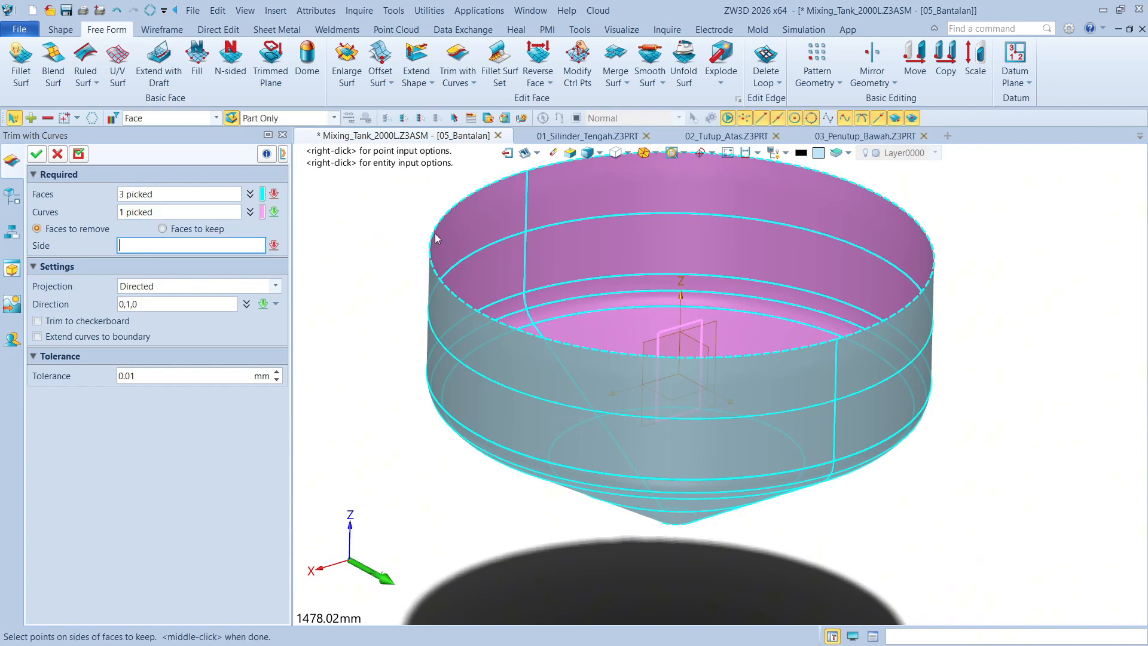
click(670, 185)
right_drag(718, 212, 679, 203)
click(36, 153)
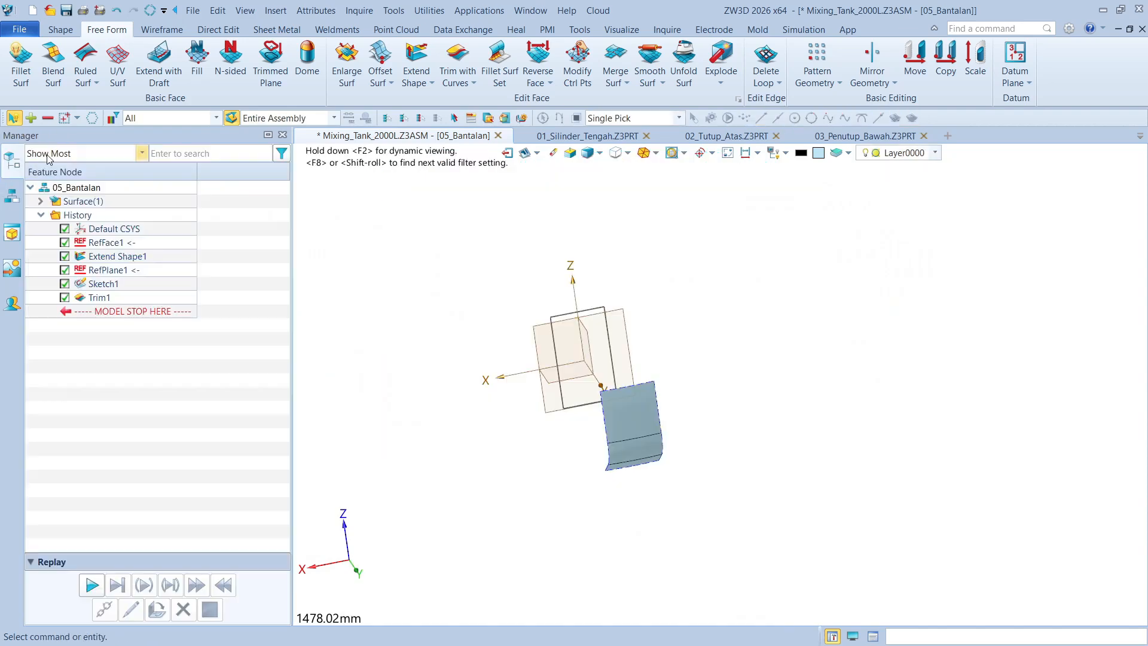
right_drag(719, 332, 733, 379)
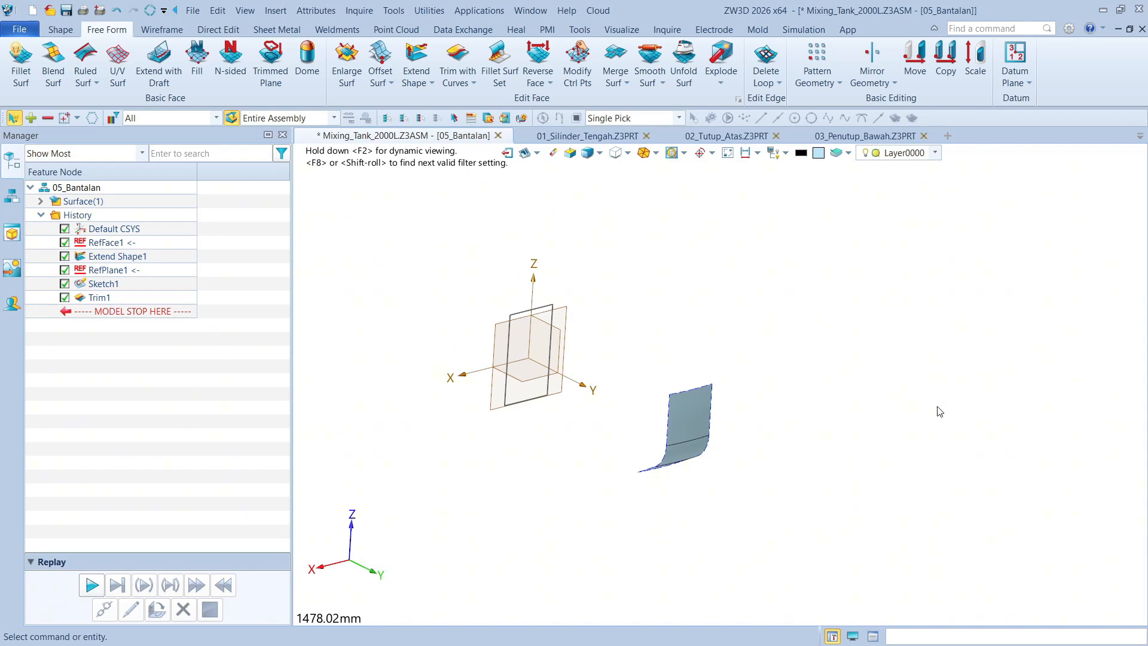
Thicken the three faces of the trimmed pad surface by 5 mm on one side
scroll(656, 281, up, 5)
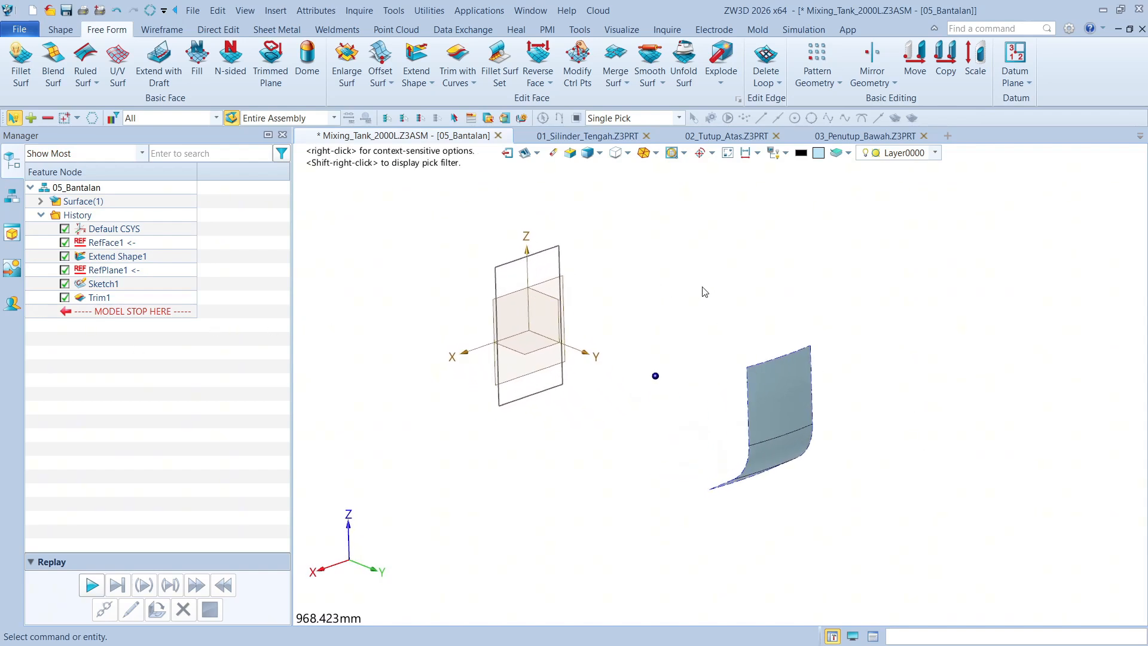
click(61, 29)
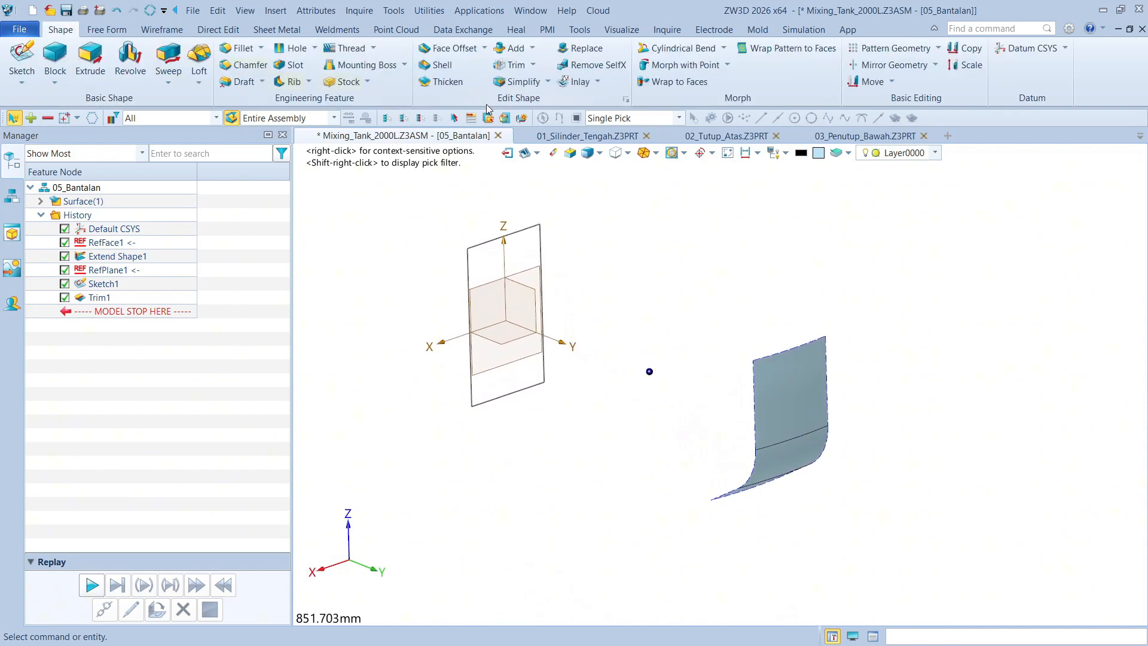
click(438, 82)
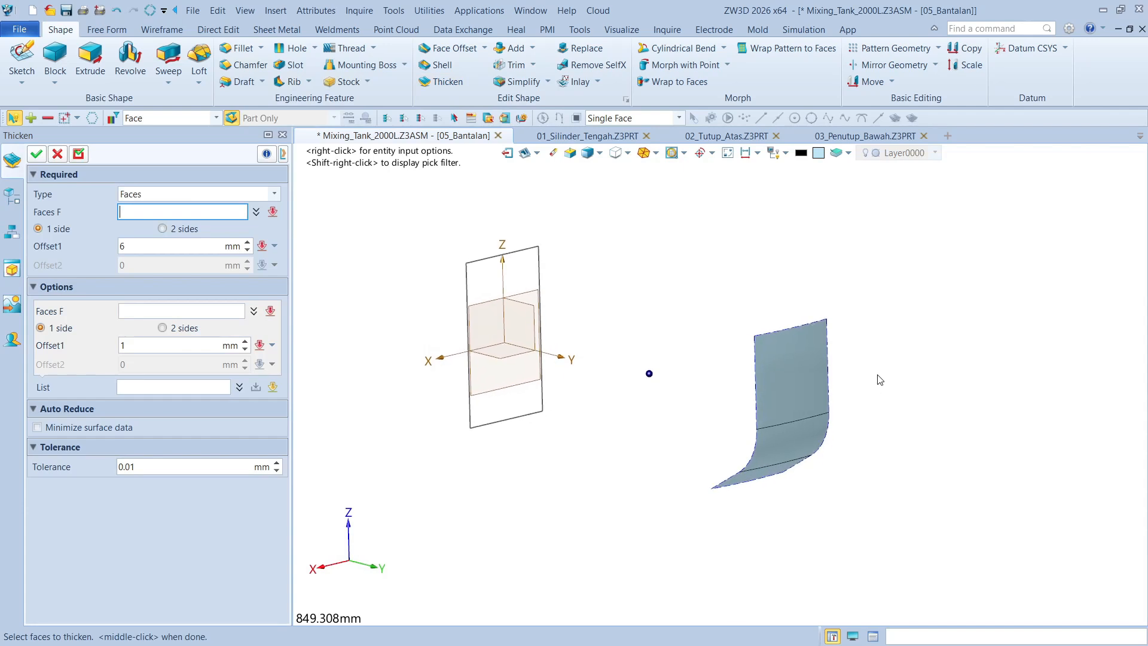
drag(877, 371, 797, 499)
scroll(796, 502, up, 3)
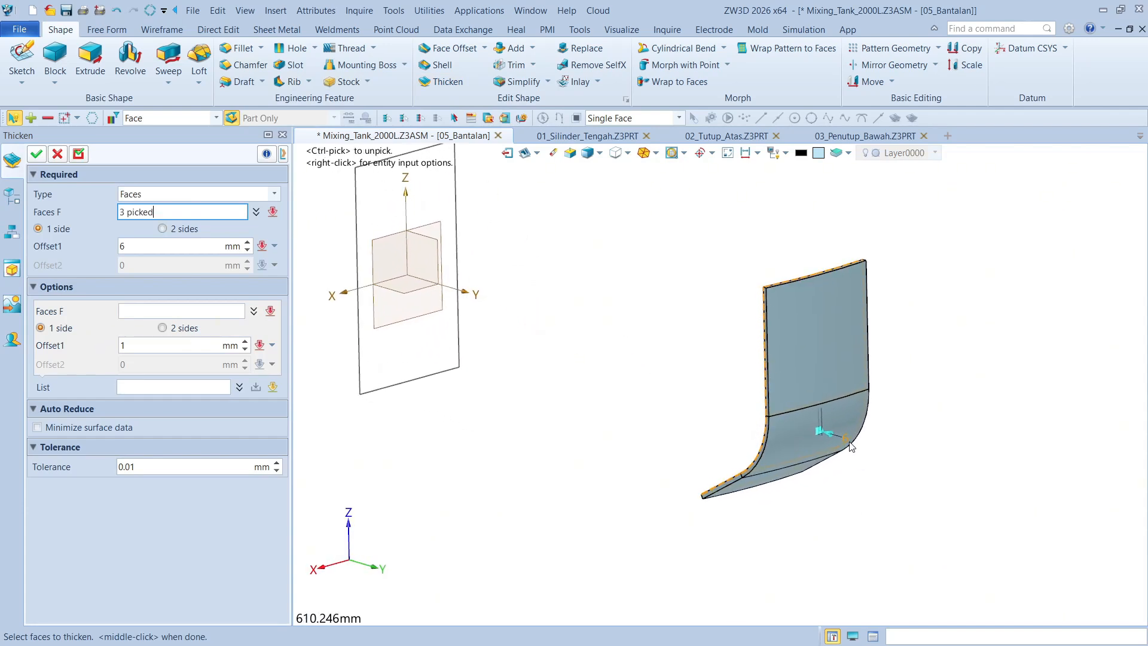
text(5)
key(Return)
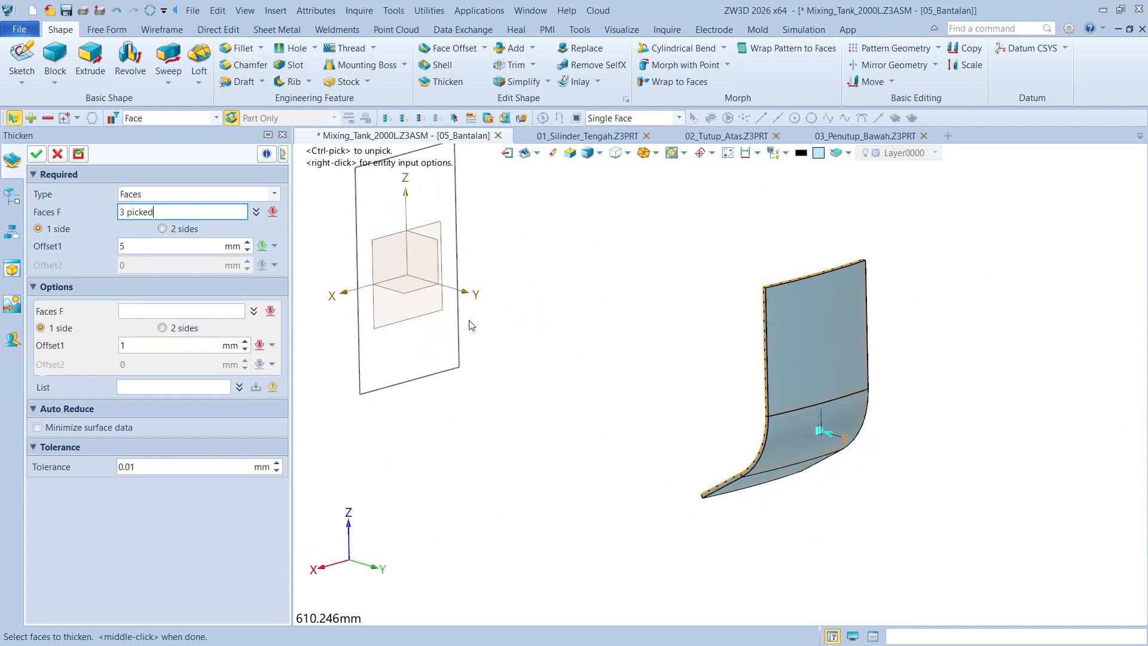
click(36, 154)
scroll(656, 389, down, 3)
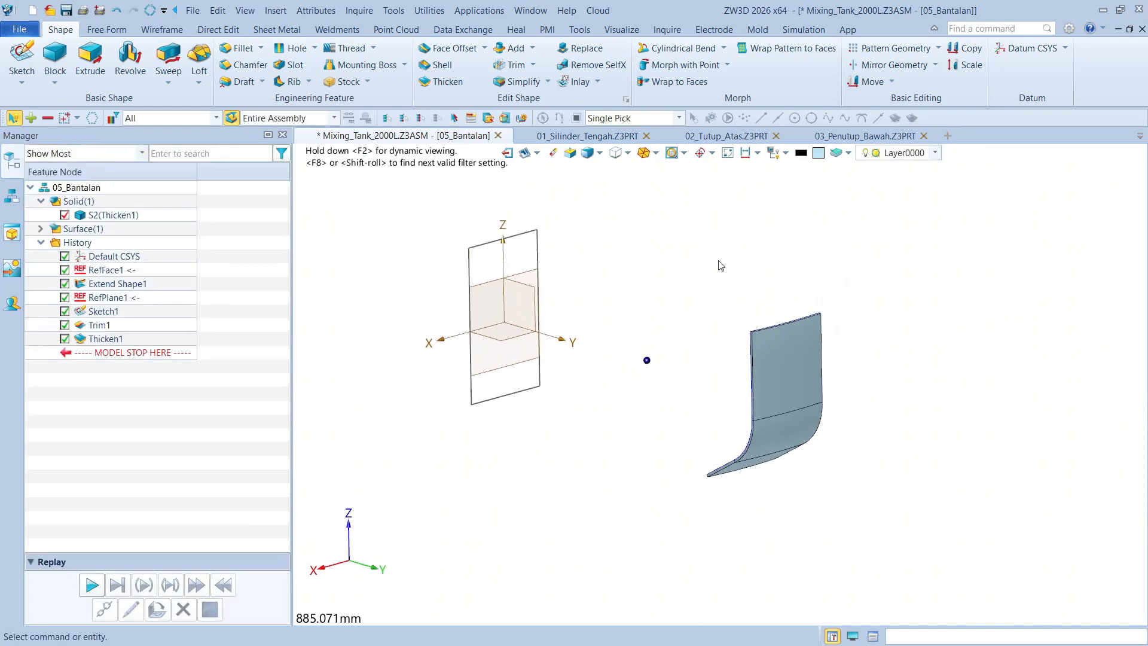
Return to the top-level Mixing_Tank_2000L assembly and inspect the pad where it meets the support leg
click(12, 195)
double_click(91, 186)
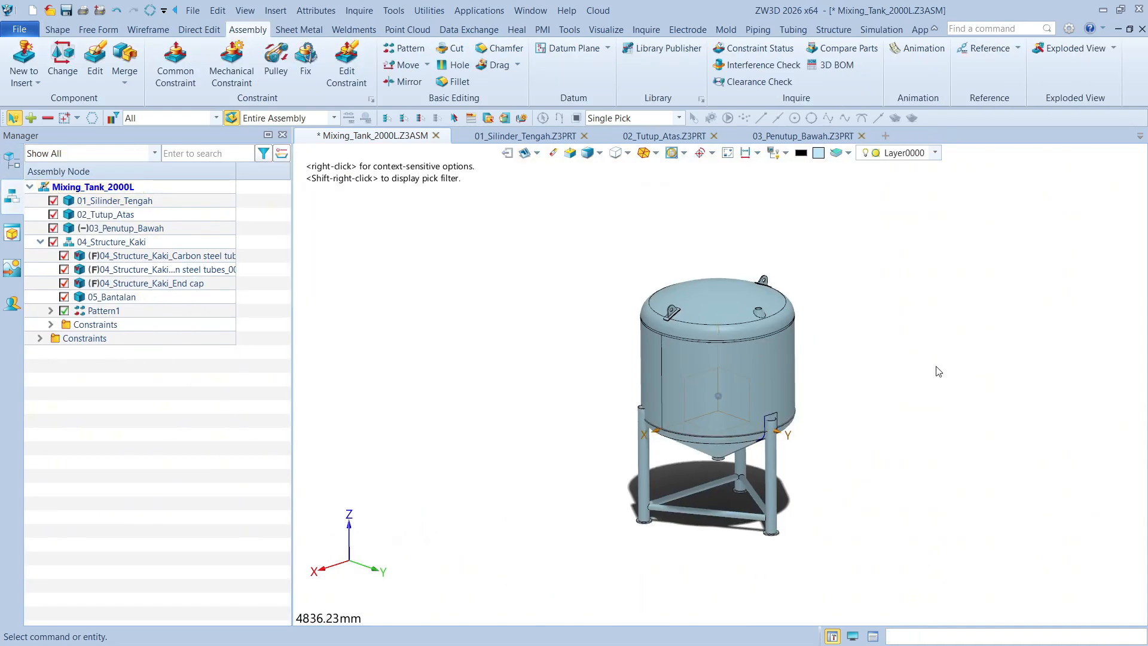
scroll(939, 372, up, 10)
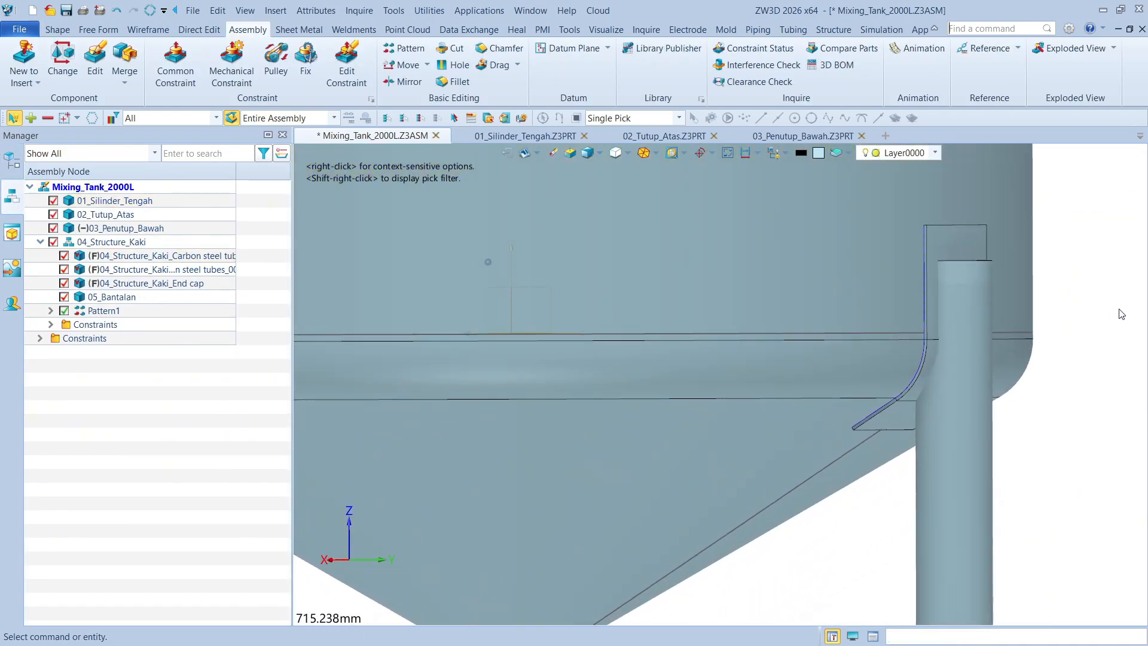
right_drag(1119, 309, 1097, 305)
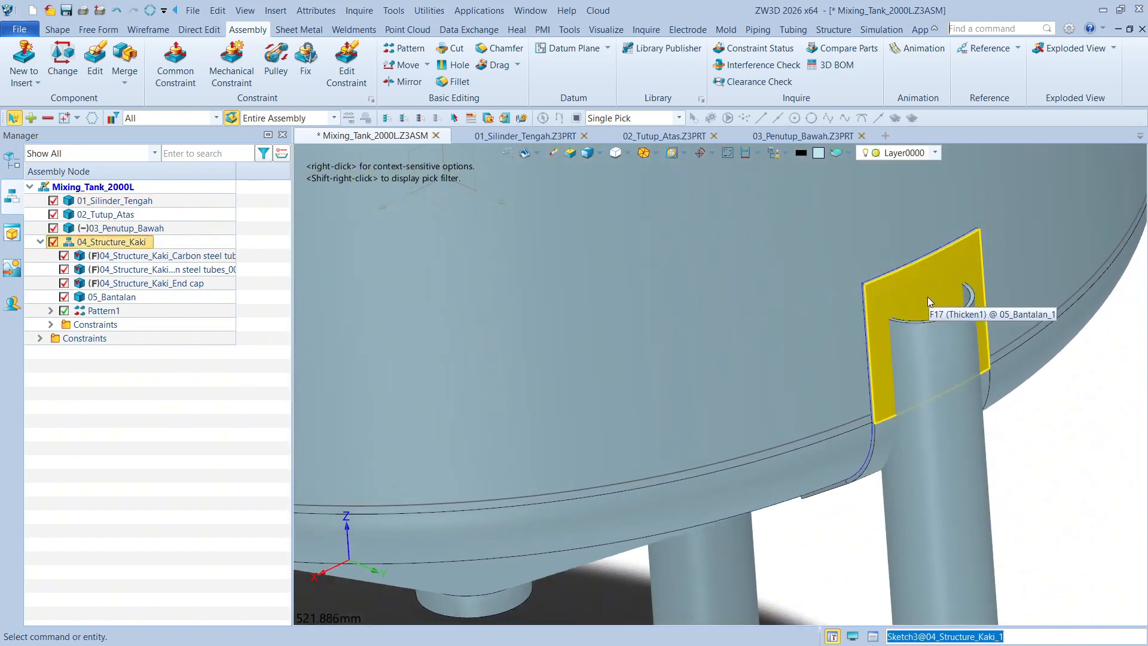
scroll(1042, 301, down, 5)
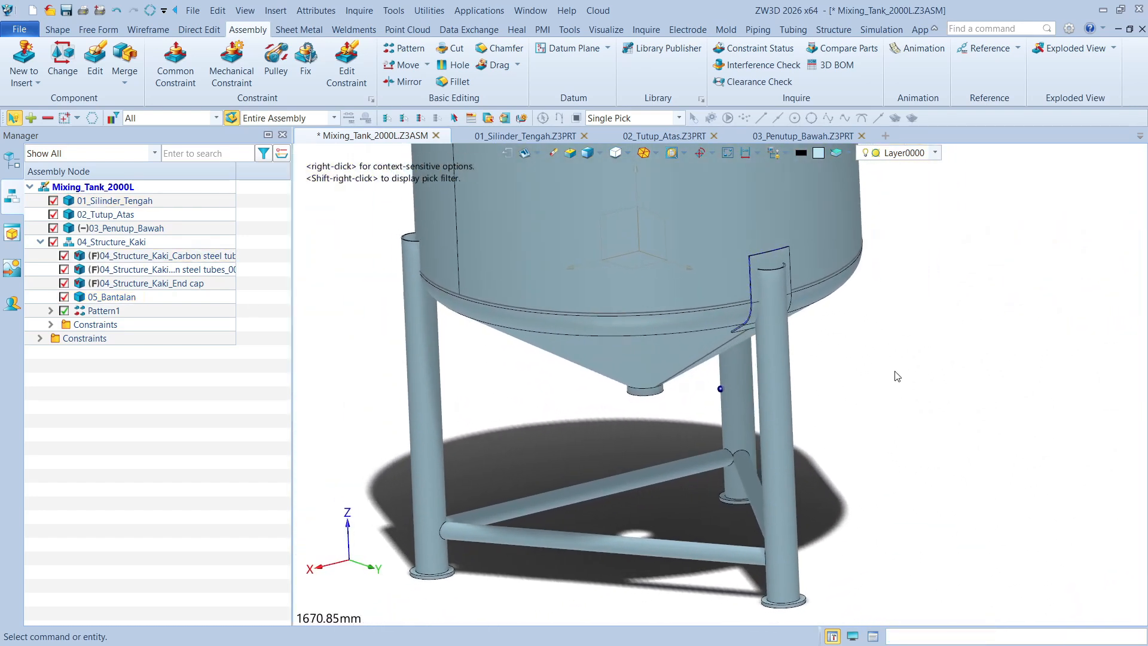
Open the vertical leg part 04_Structure_Kaki_Carbon steel tubes for editing in context and show the surrounding assembly components
click(7, 170)
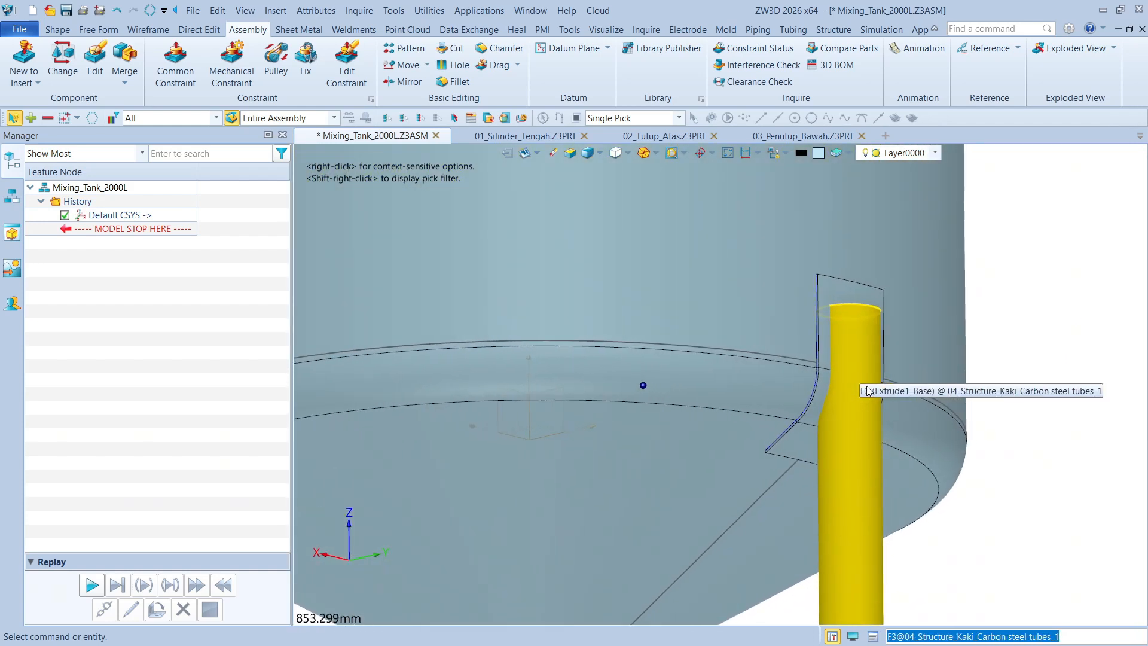
click(17, 205)
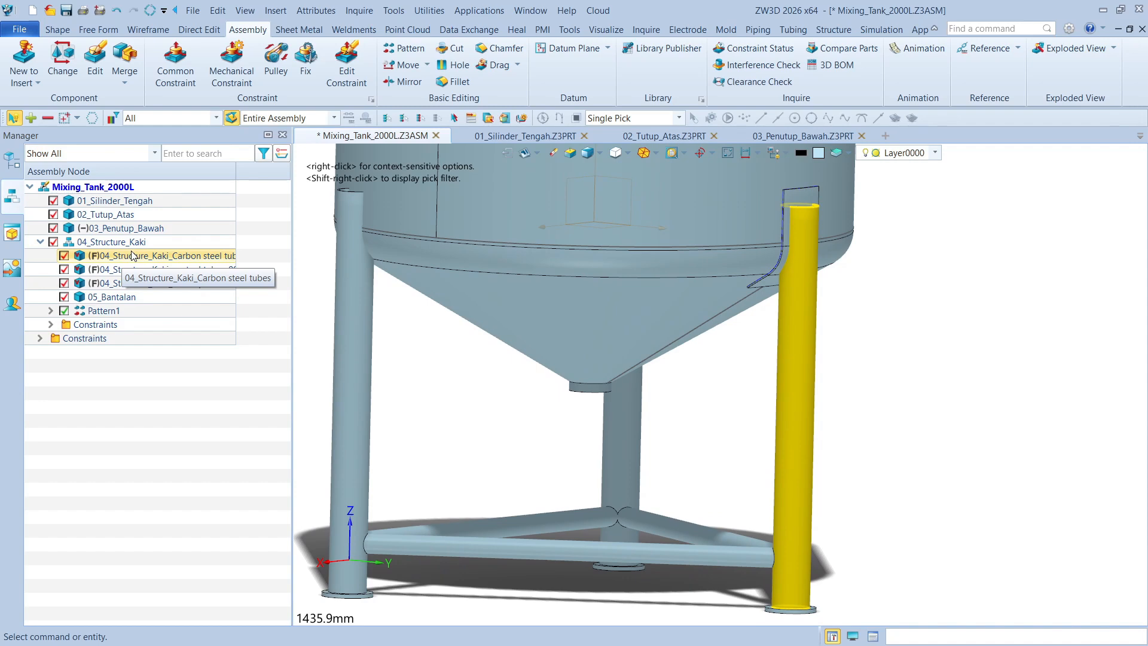
double_click(189, 269)
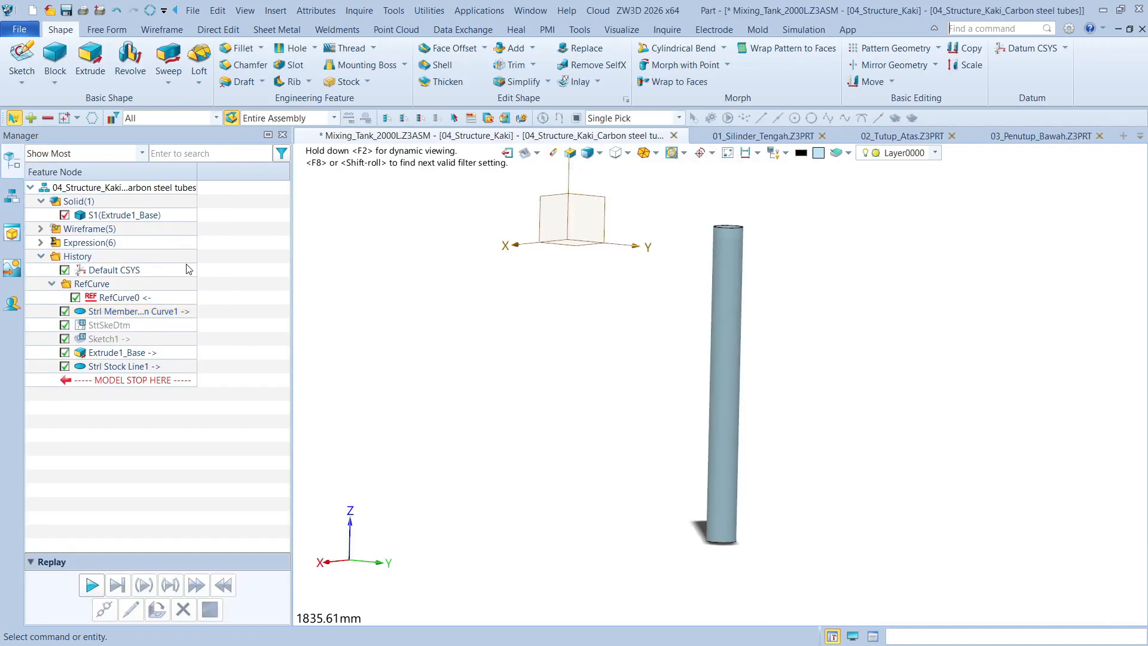
click(734, 154)
scroll(758, 262, up, 3)
right_drag(839, 255, 848, 274)
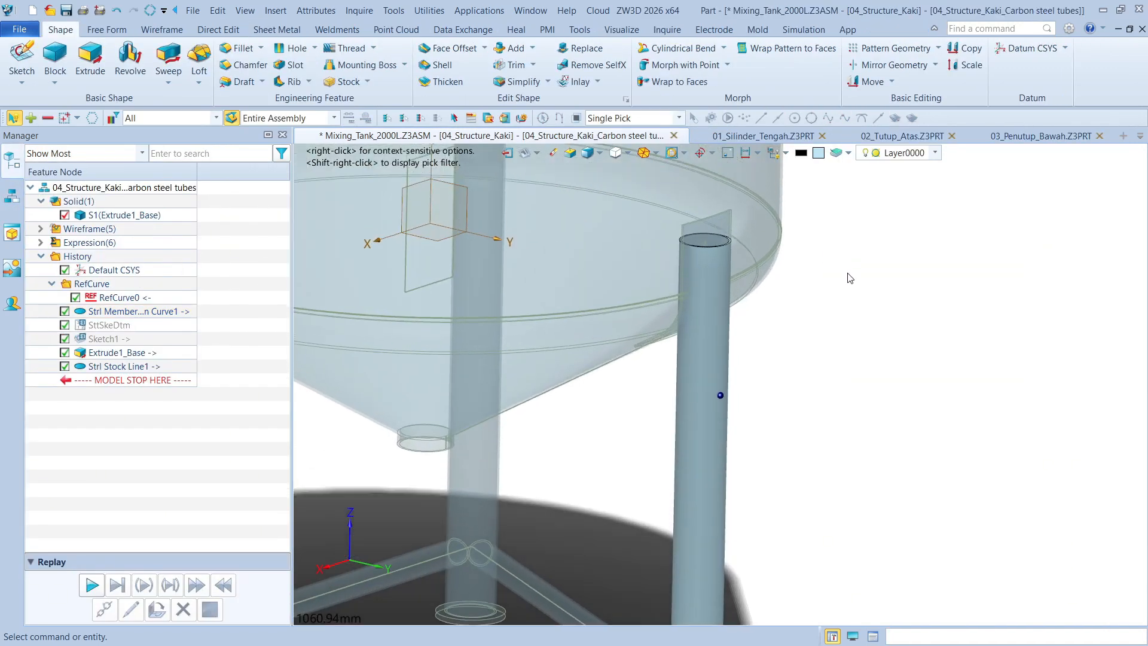
scroll(849, 278, up, 5)
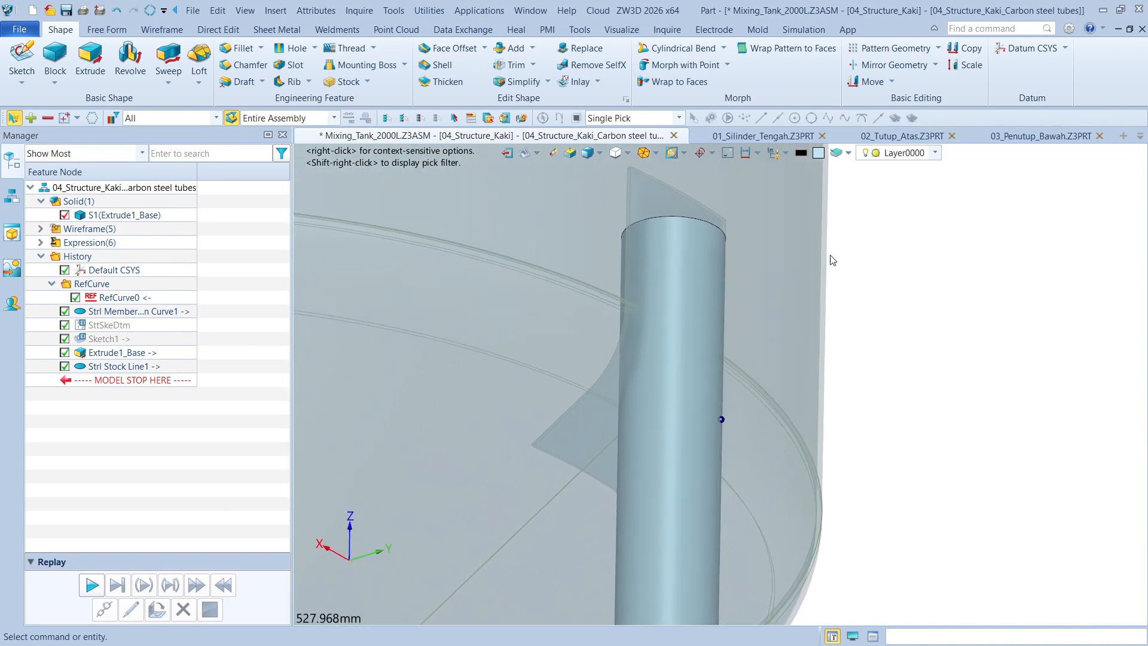
scroll(672, 249, up, 2)
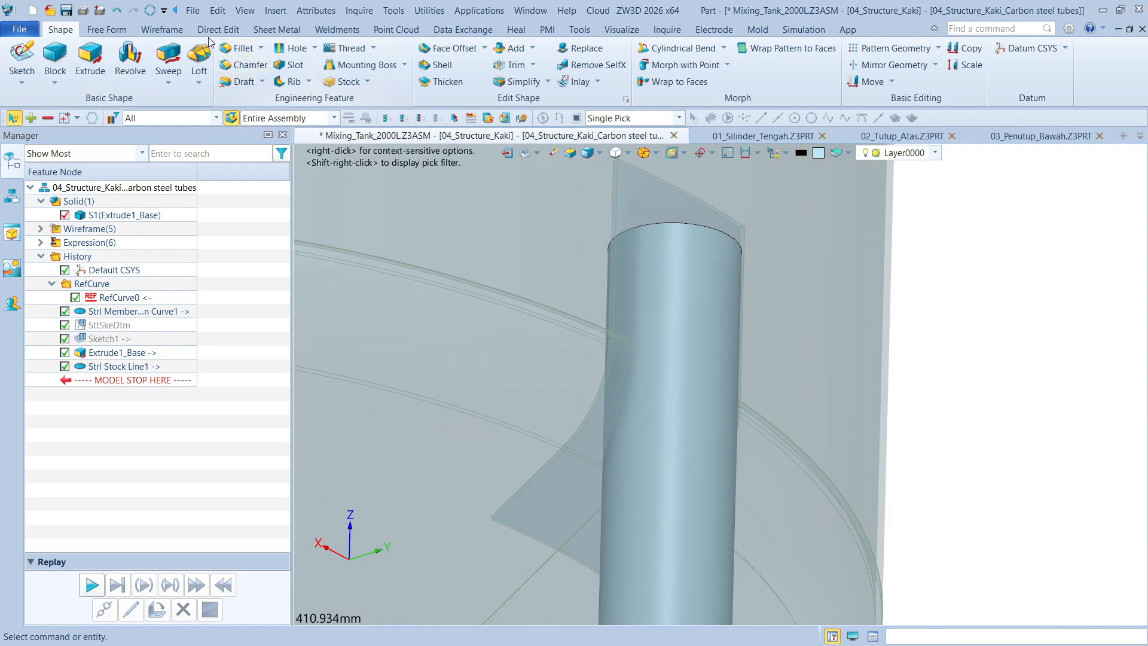
Create an associative face reference in the leg tube part from the three 05_Bantalan pad faces facing the leg
click(476, 30)
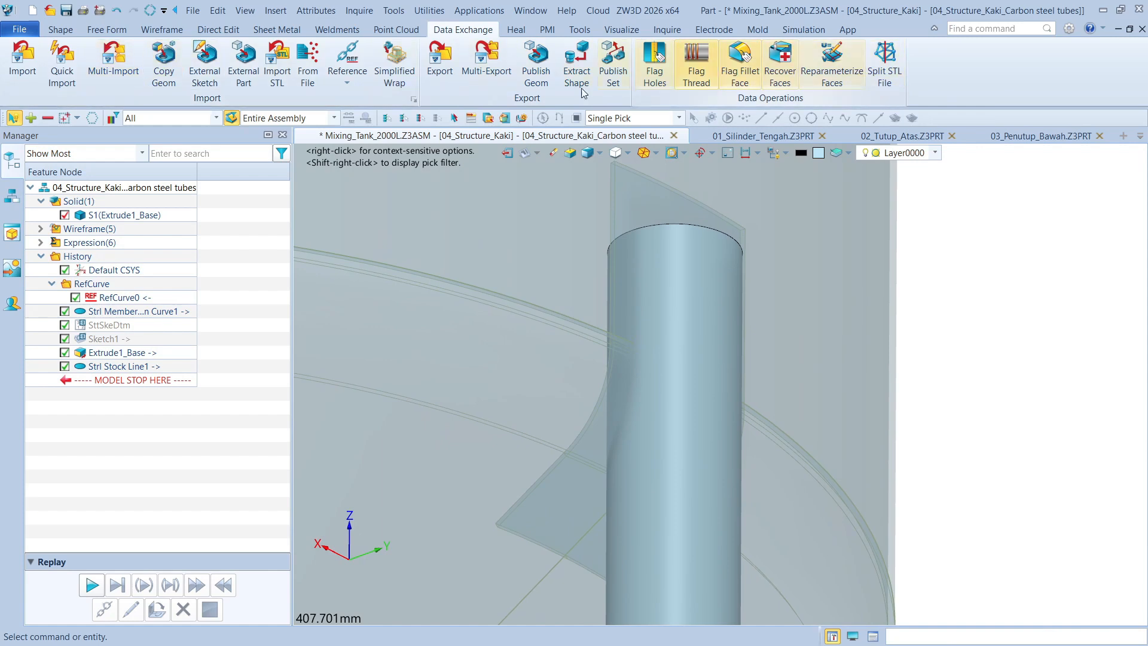
click(348, 59)
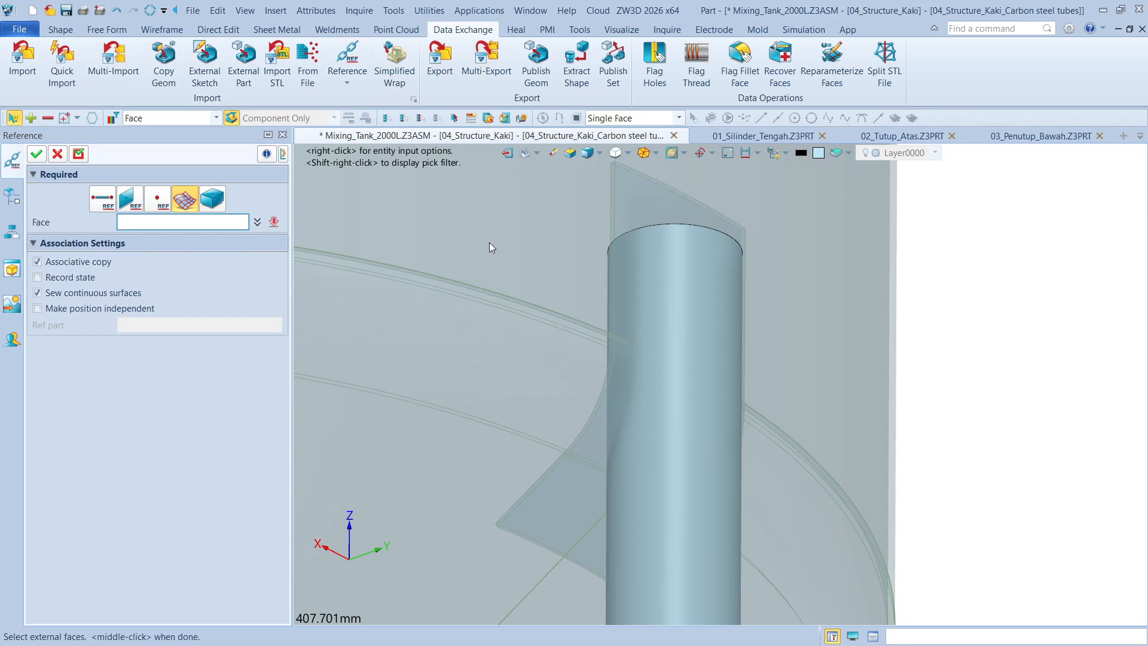
click(640, 210)
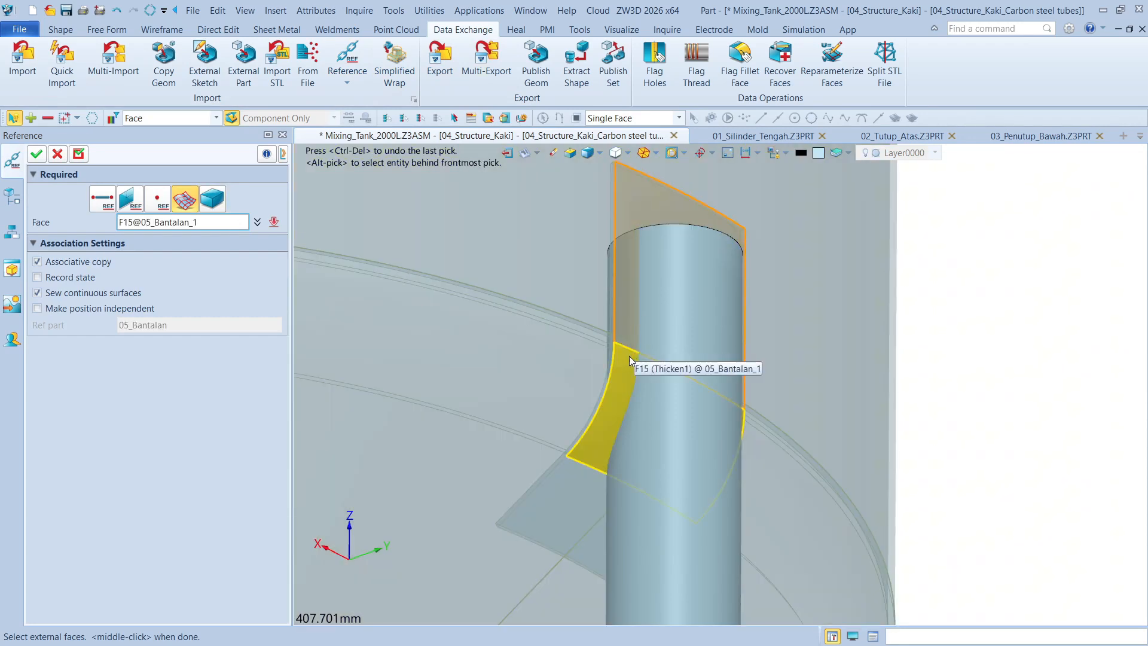
click(628, 358)
click(582, 495)
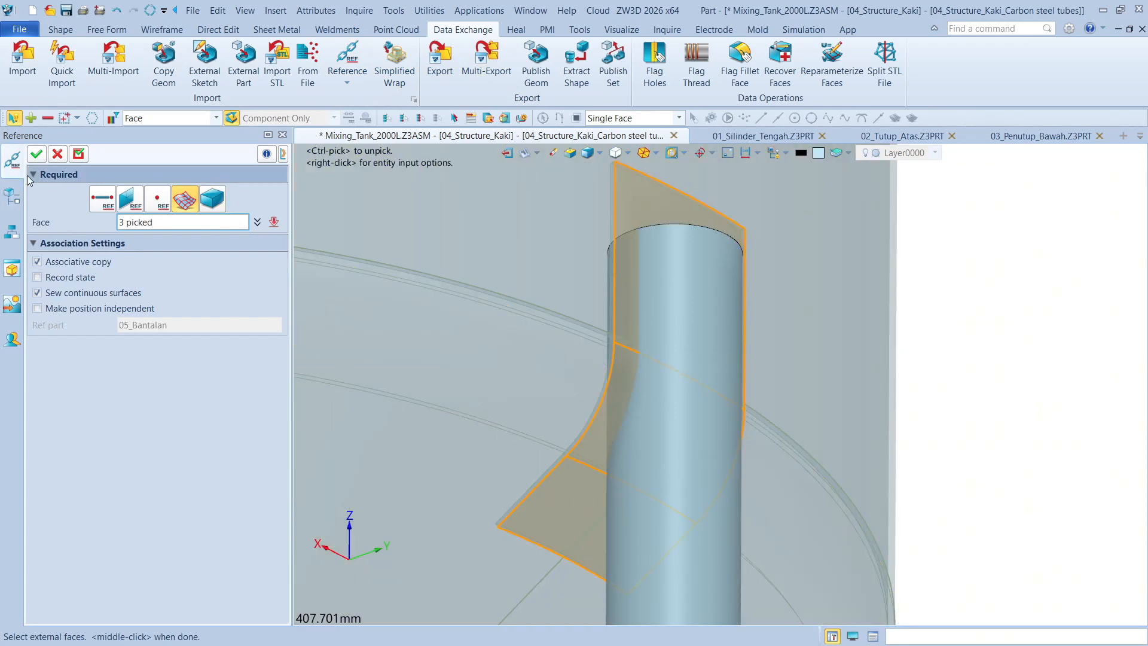
click(37, 154)
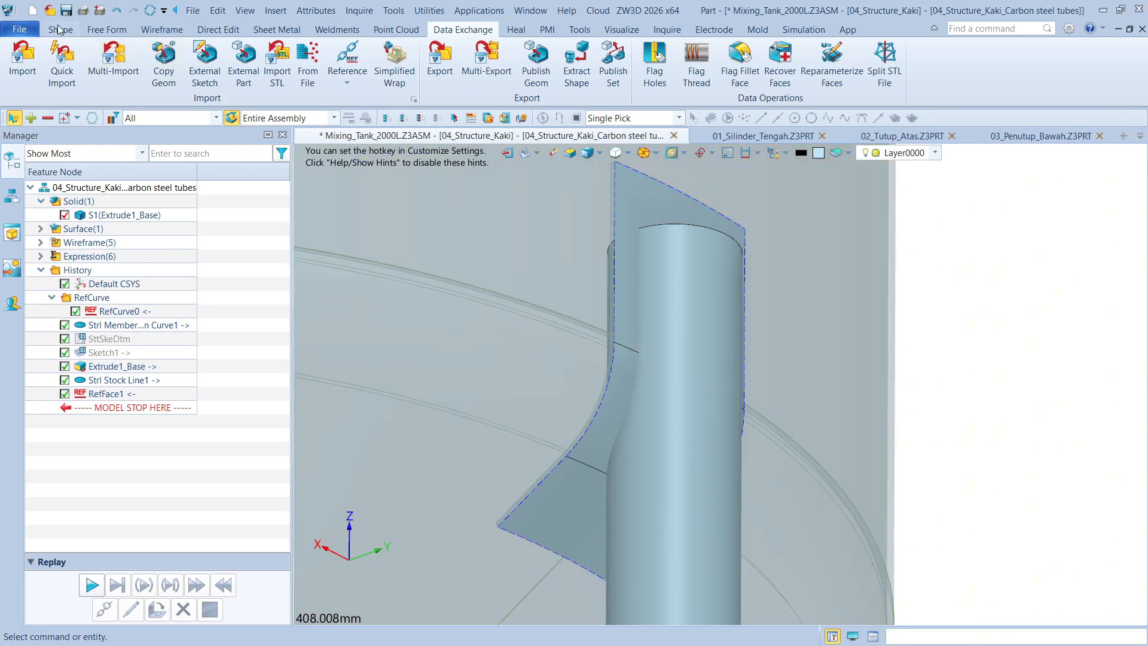
Trim the leg tube solid with the referenced pad surface, picked as a whole shape, keeping the trimming surface
click(59, 29)
click(517, 66)
click(658, 310)
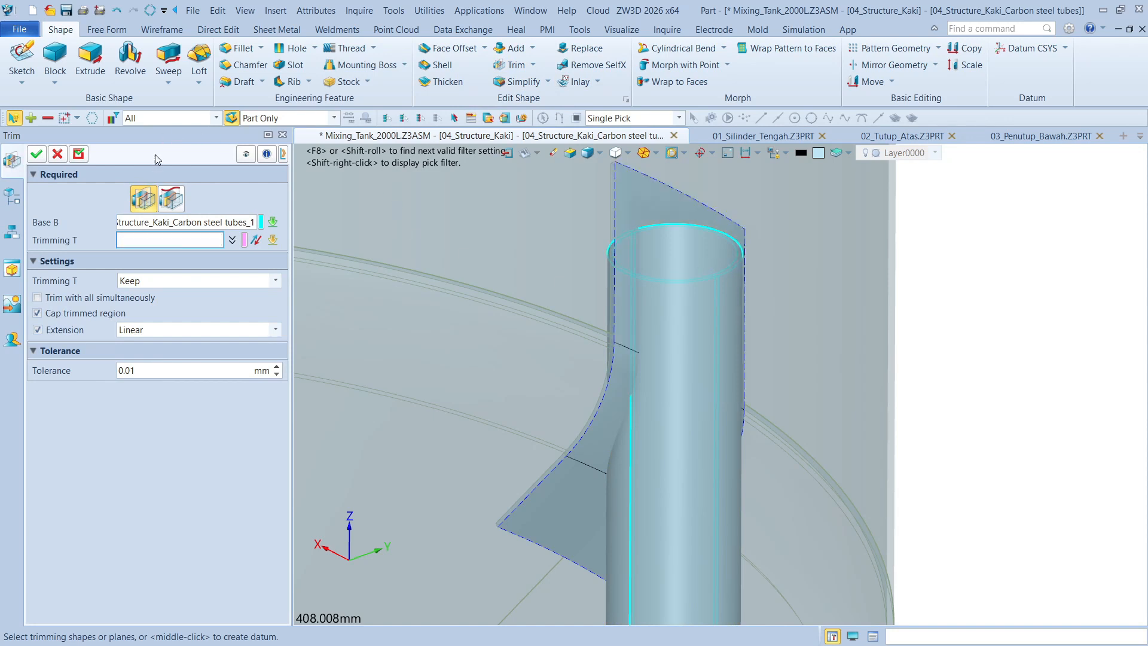
click(132, 118)
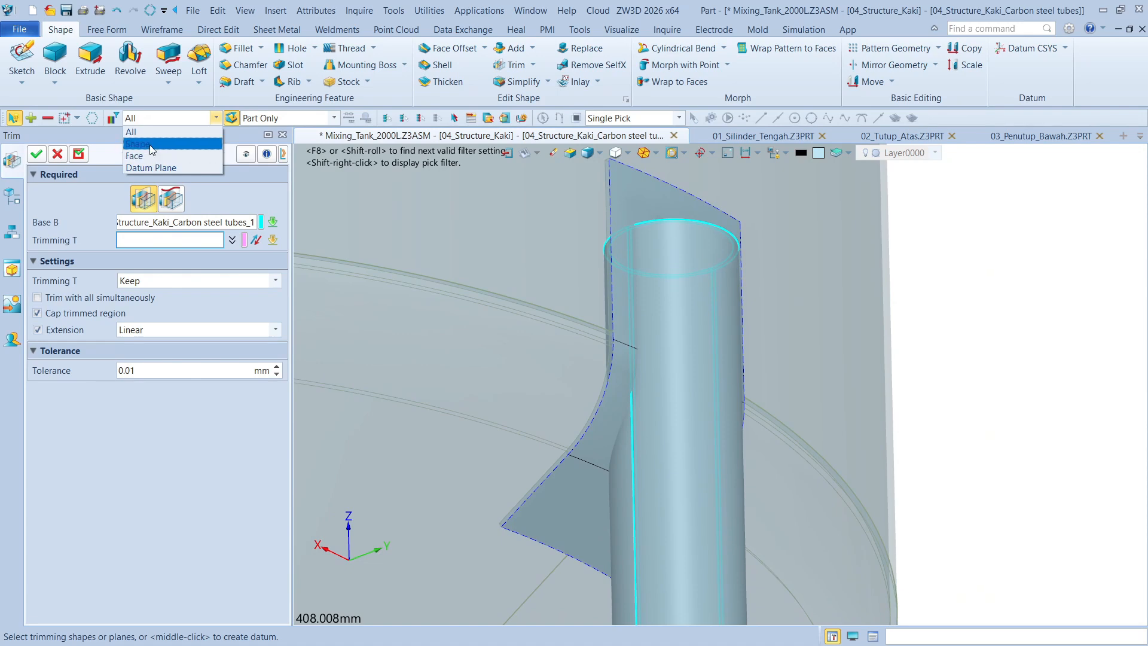
click(138, 144)
click(680, 201)
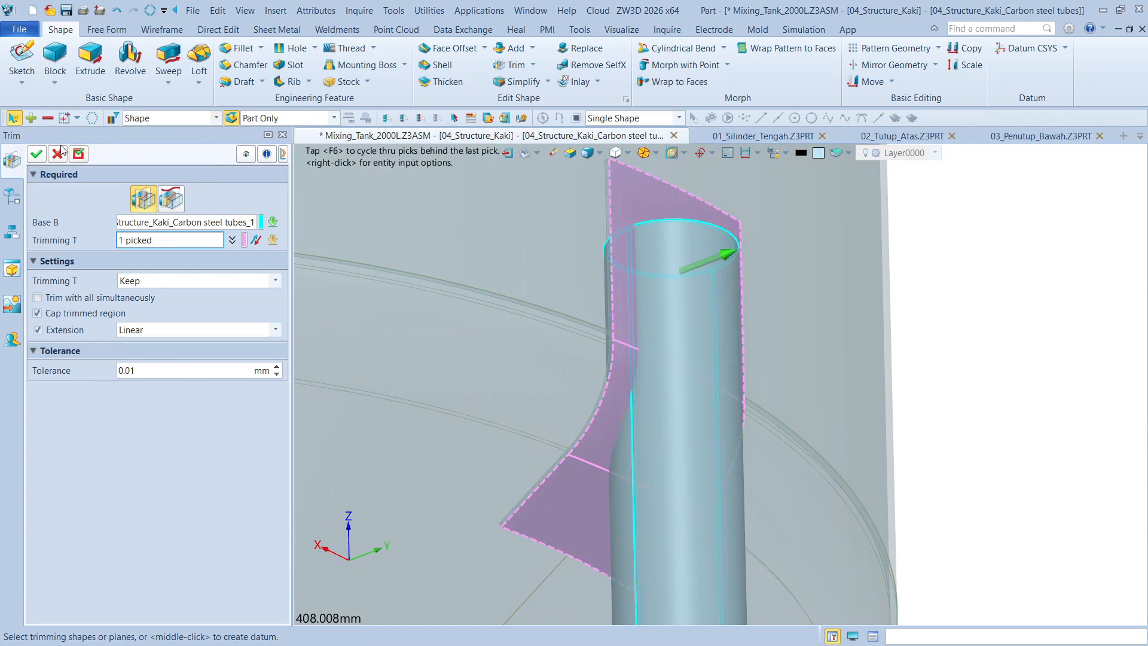
click(42, 154)
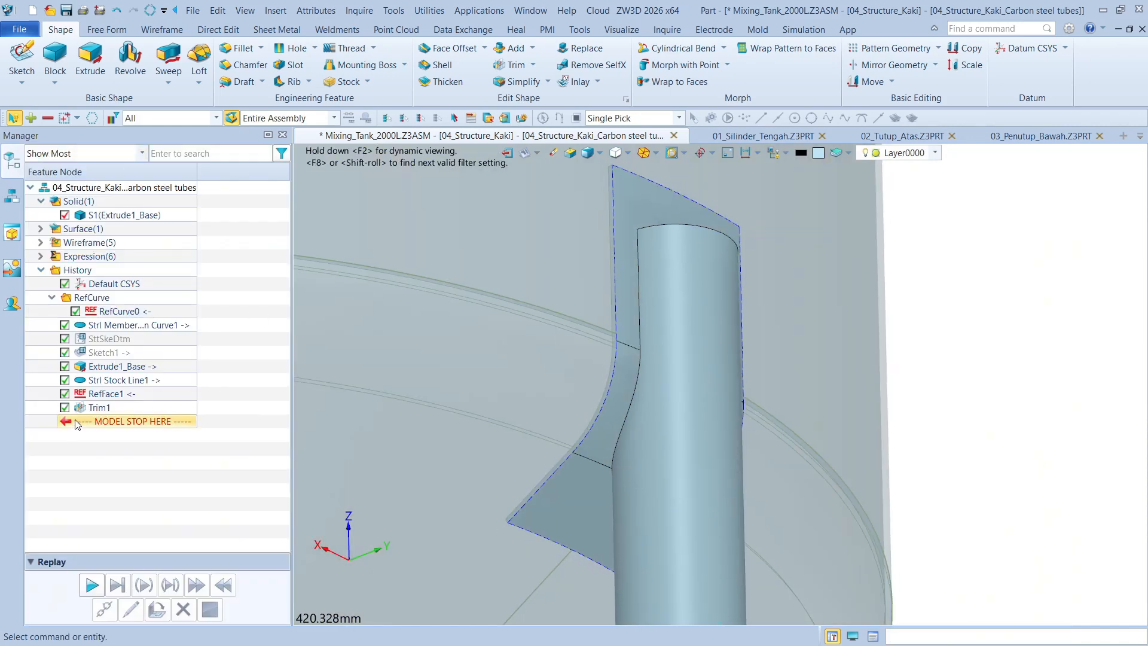
Redefine the leg tube's trim so that the trimming surface is deleted
double_click(90, 409)
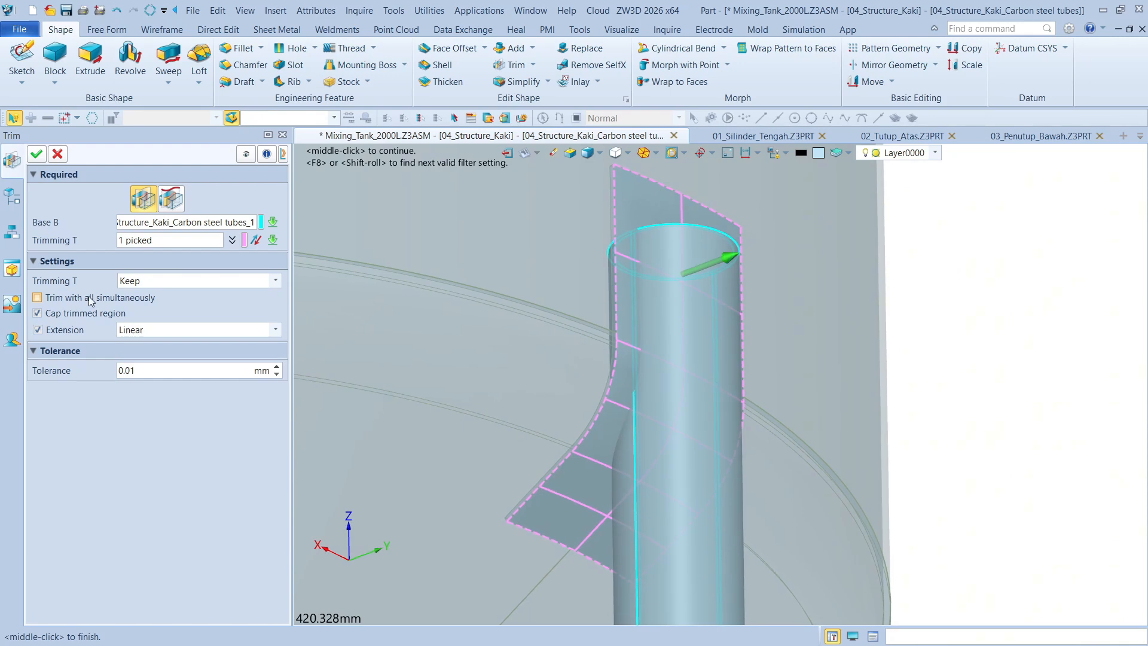
click(148, 282)
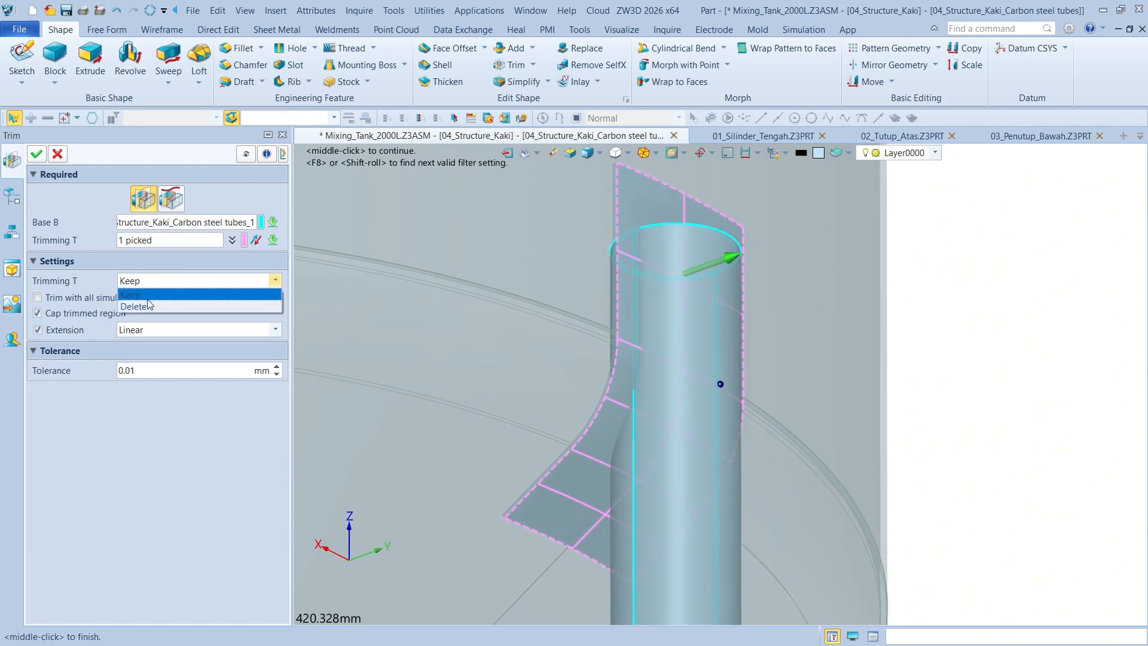
click(149, 306)
click(37, 154)
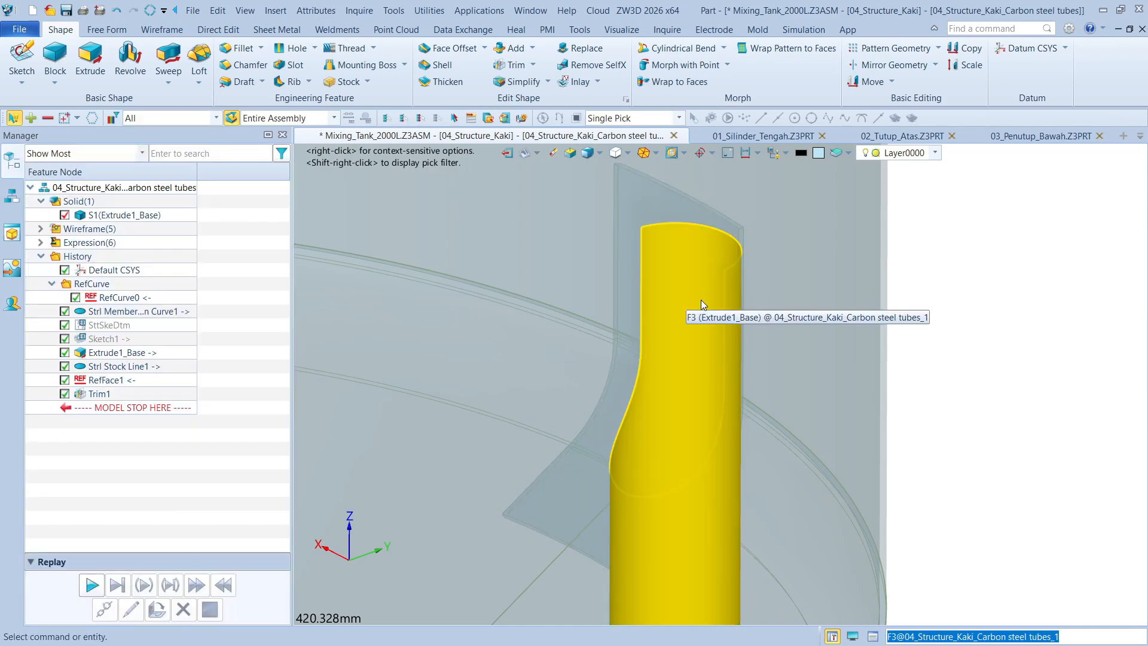
Inspect the trimmed leg against the tank and make the 04_Structure_Kaki subassembly active for editing
scroll(702, 302, down, 4)
right_drag(1068, 244, 872, 286)
scroll(761, 264, down, 5)
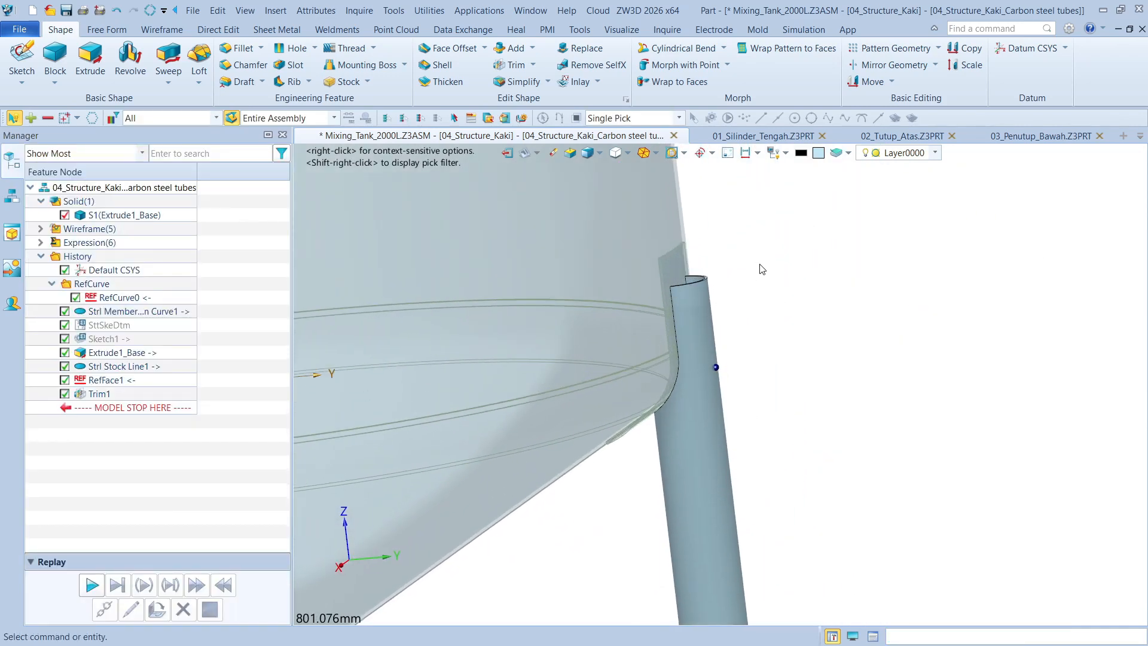
right_drag(719, 258, 724, 269)
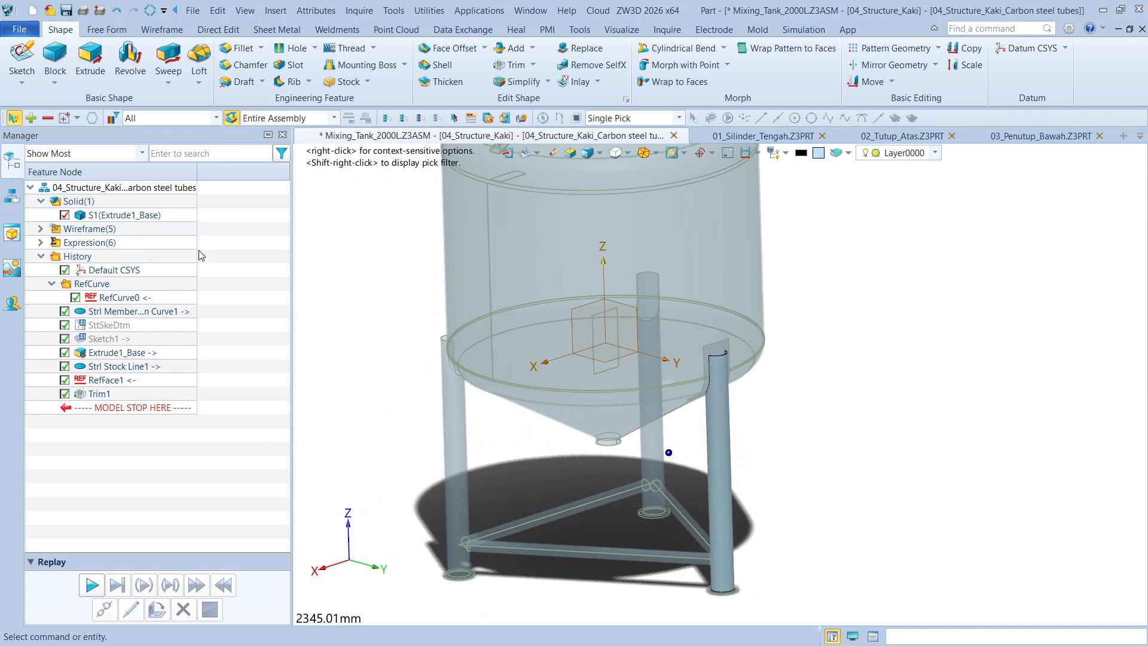
click(16, 202)
click(89, 189)
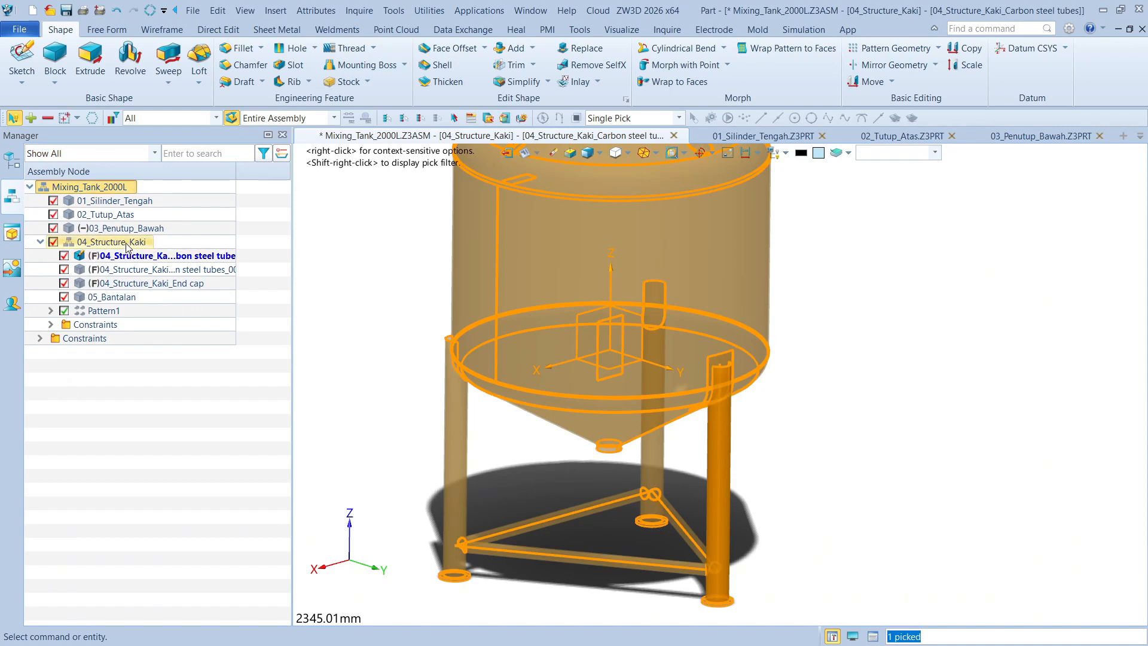
double_click(124, 243)
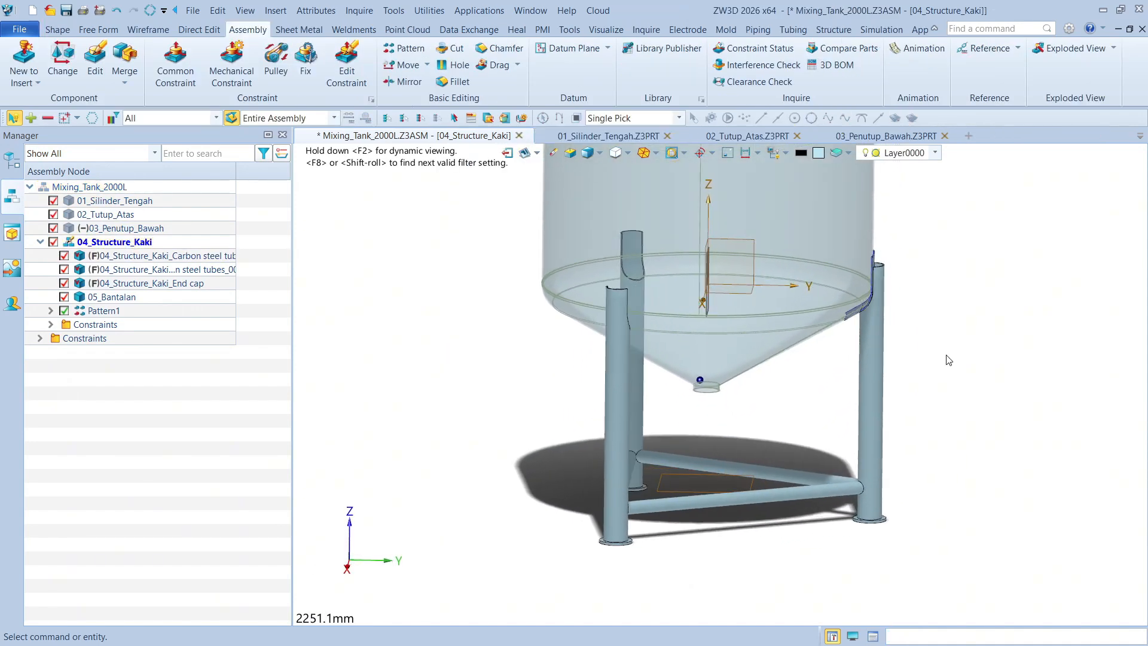
Create a circular pattern of the 05_Bantalan pad about the Z axis with 3 instances over 360 degrees
click(112, 297)
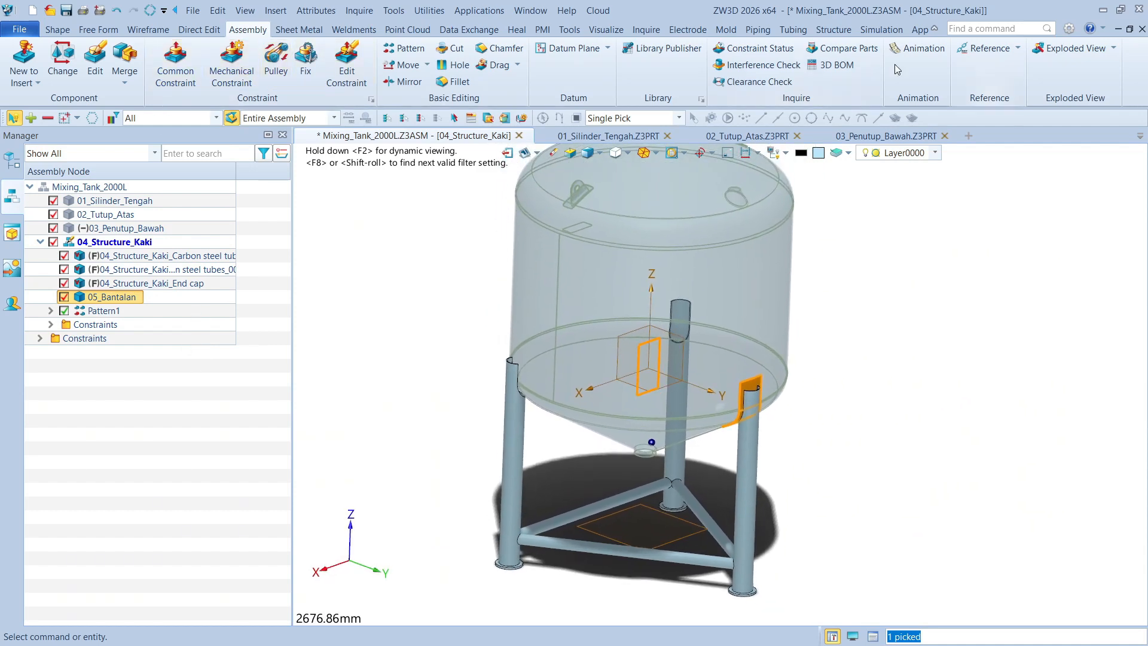
click(58, 30)
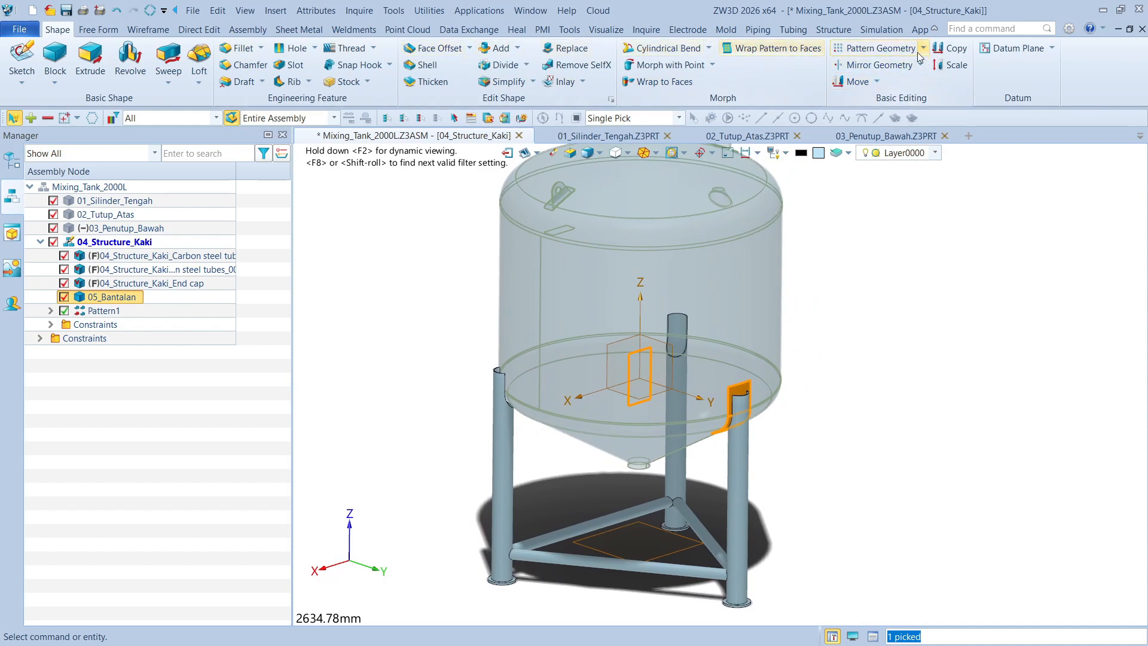
click(834, 30)
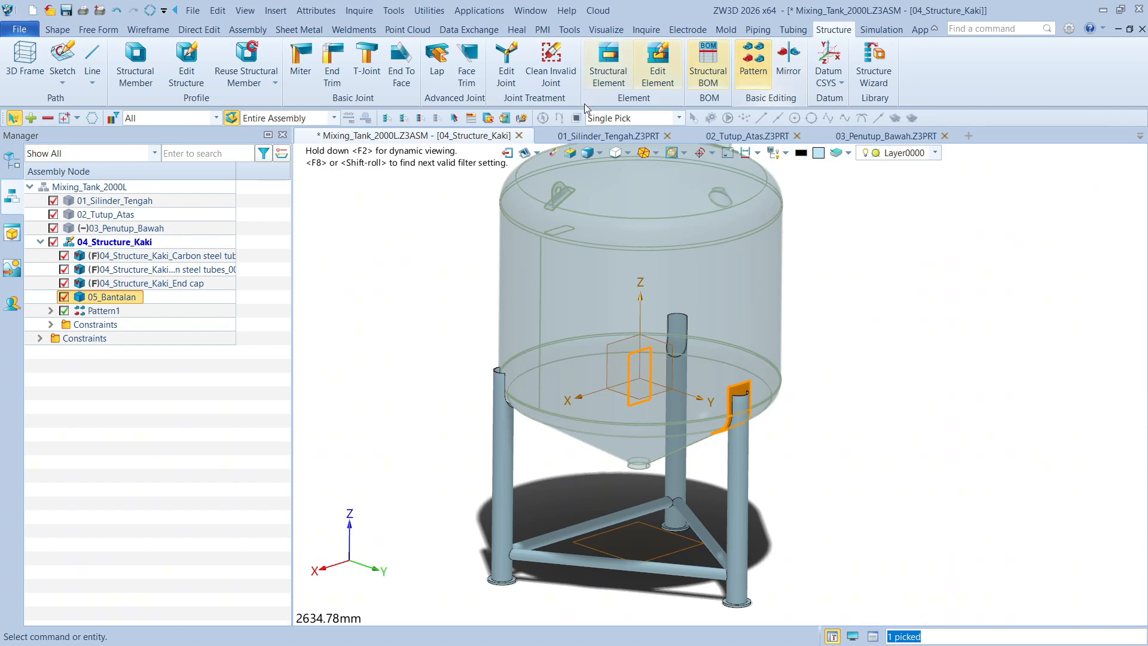
click(238, 30)
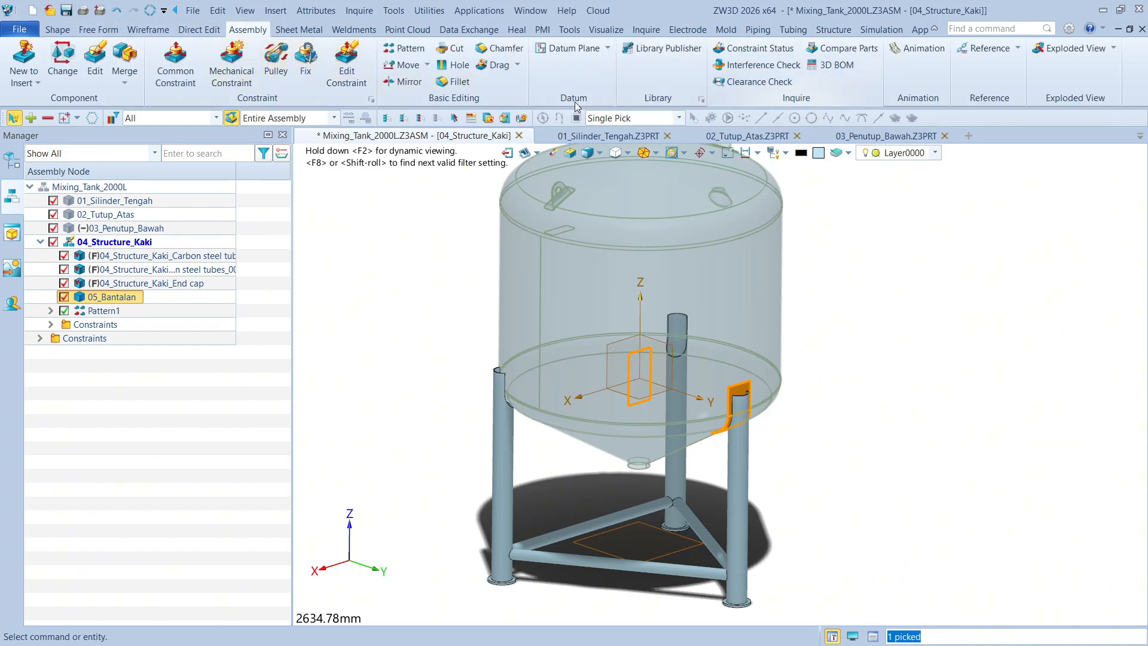
click(403, 48)
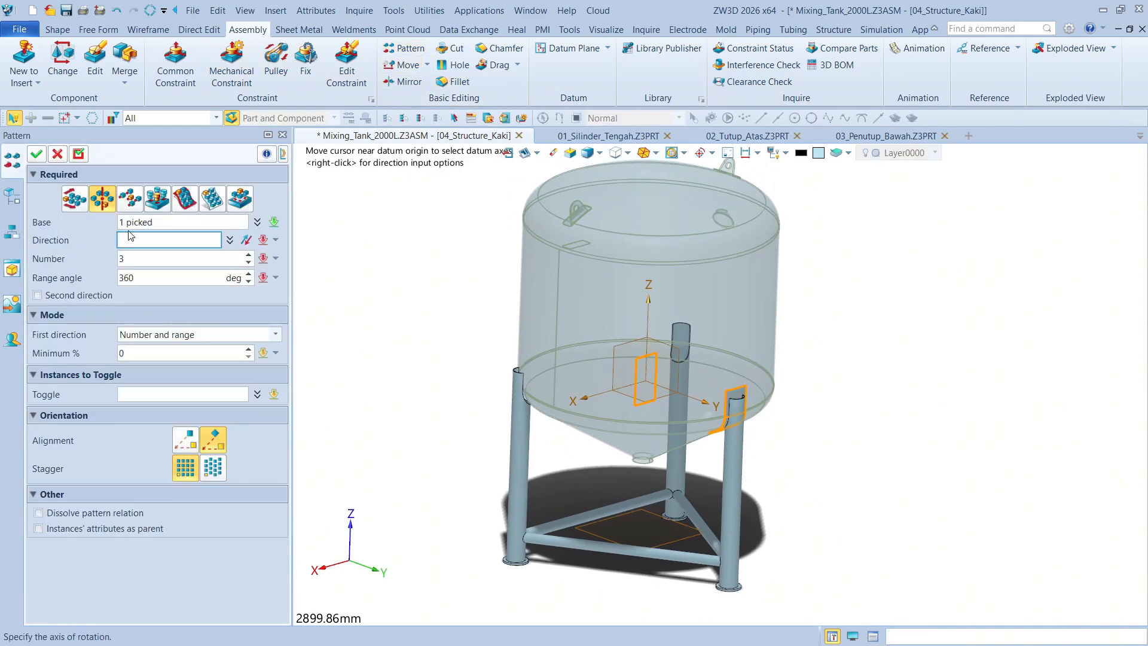
click(649, 315)
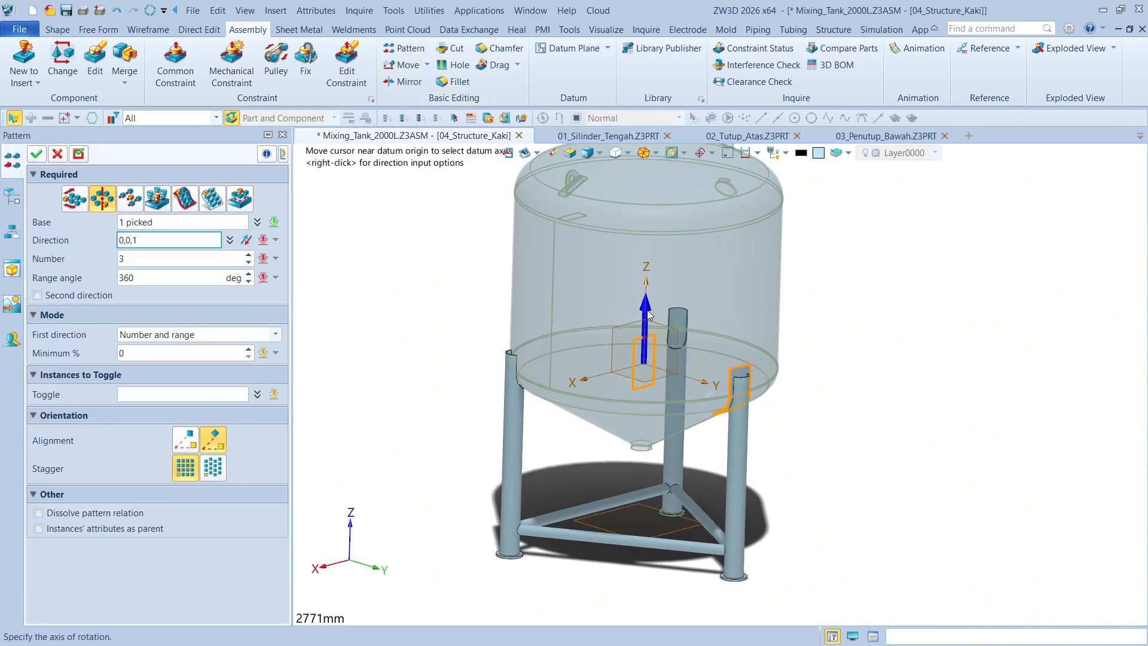
click(41, 157)
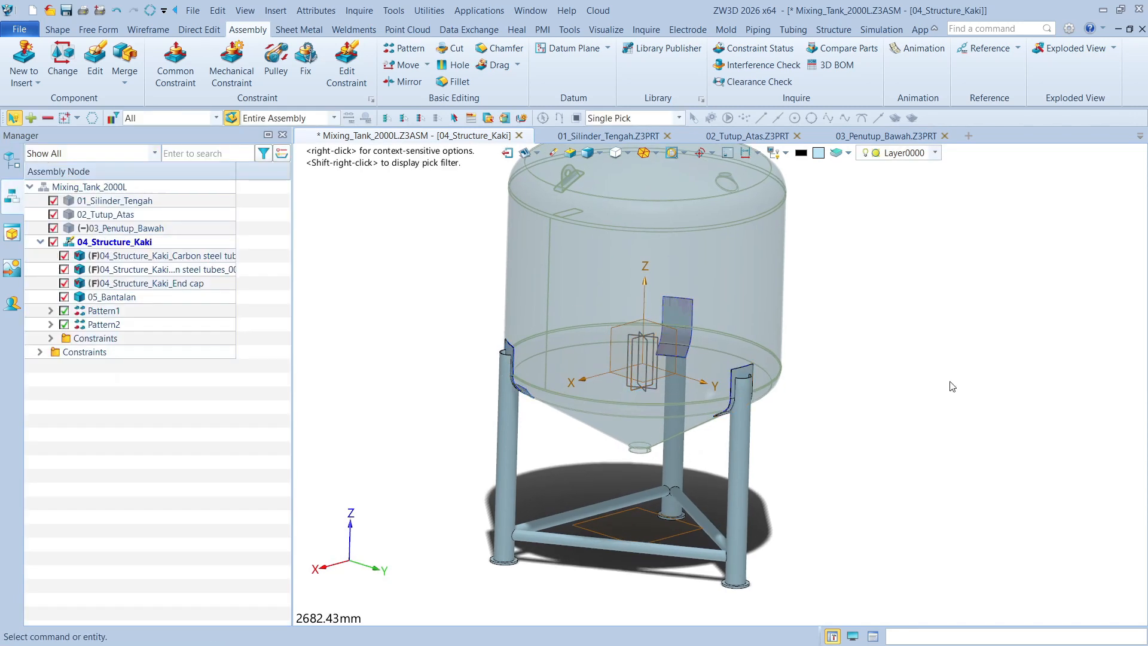
Return to the top-level Mixing_Tank_2000L assembly and open the 01_Silinder_Tengah part for editing in context
right_drag(950, 383, 818, 336)
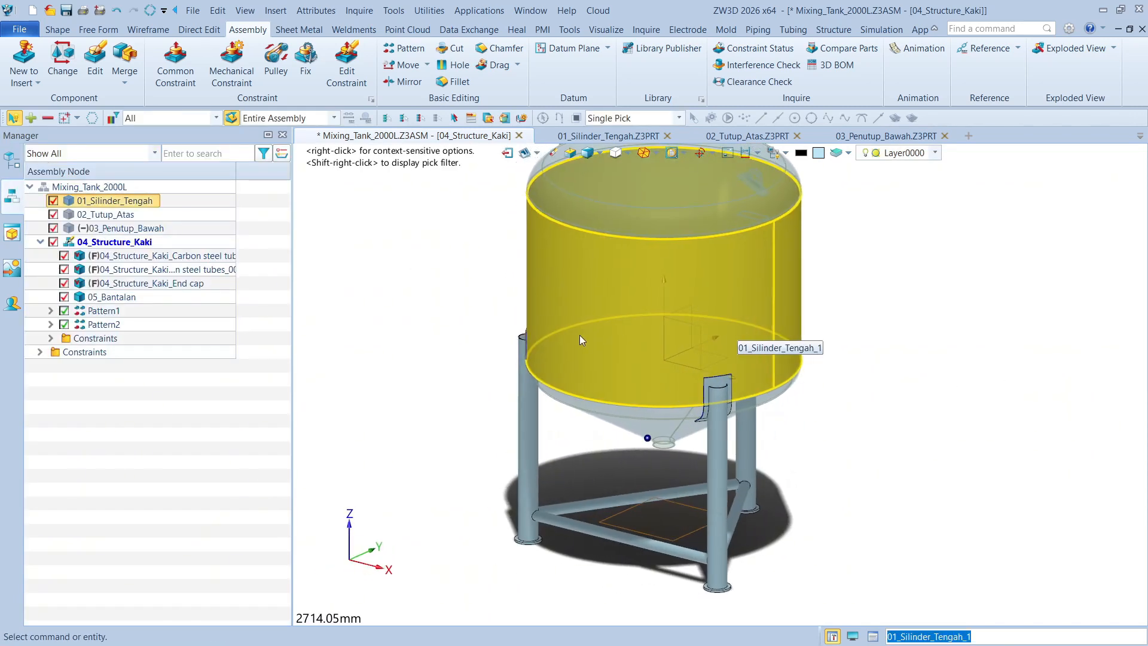
double_click(92, 187)
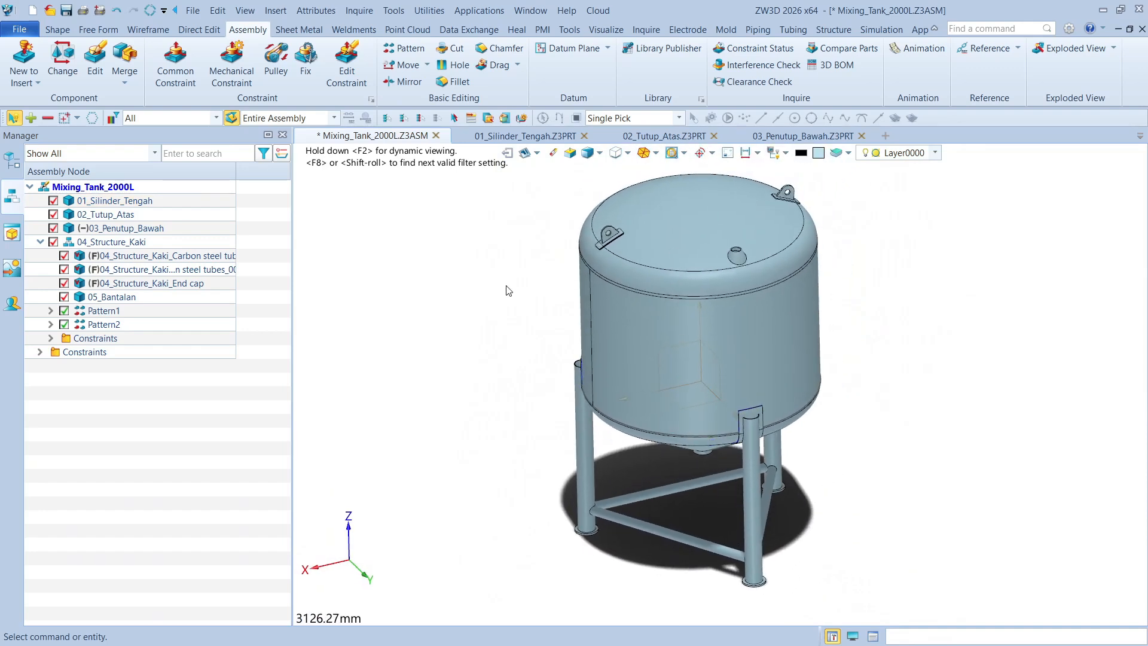
double_click(147, 203)
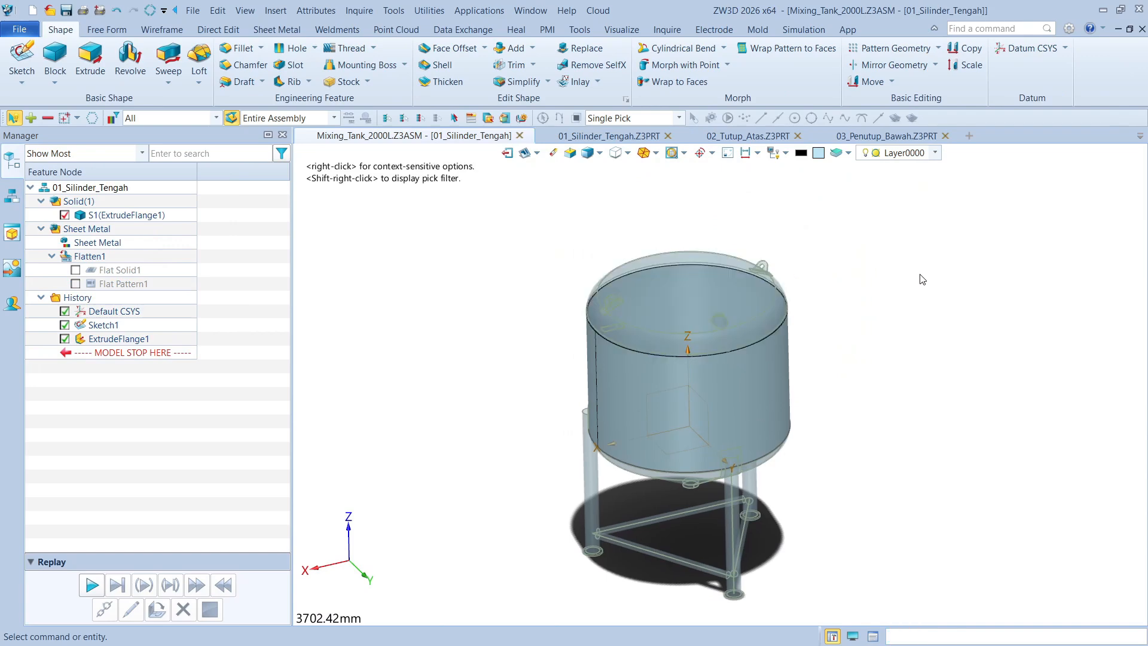
scroll(495, 269, down, 1)
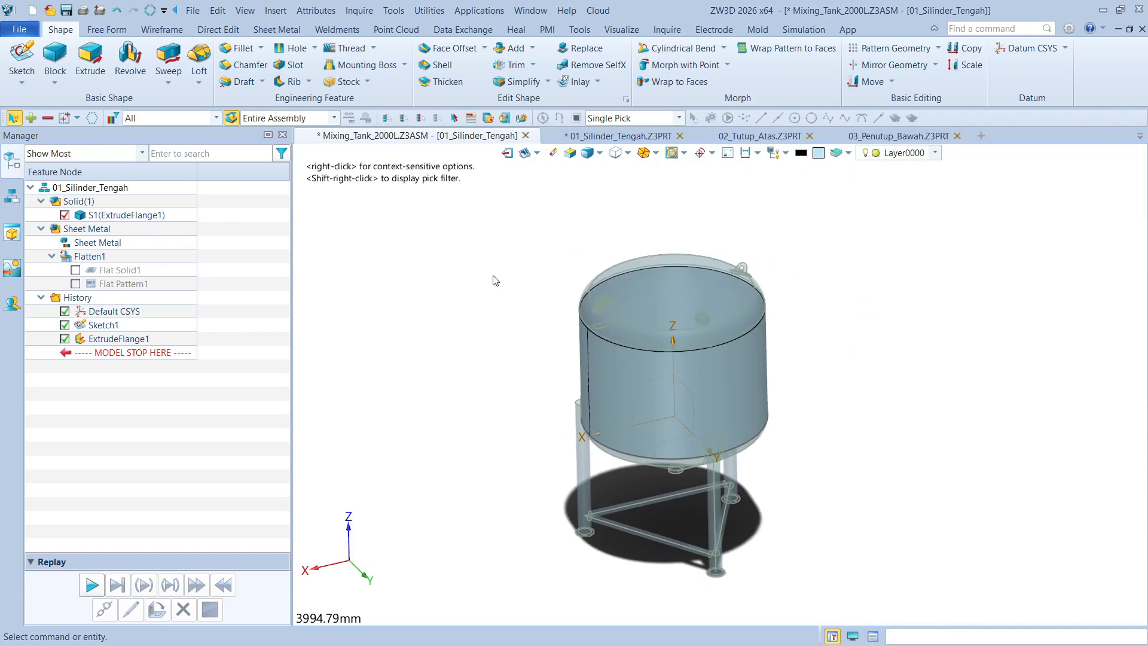
middle_drag(493, 276, 510, 281)
click(786, 155)
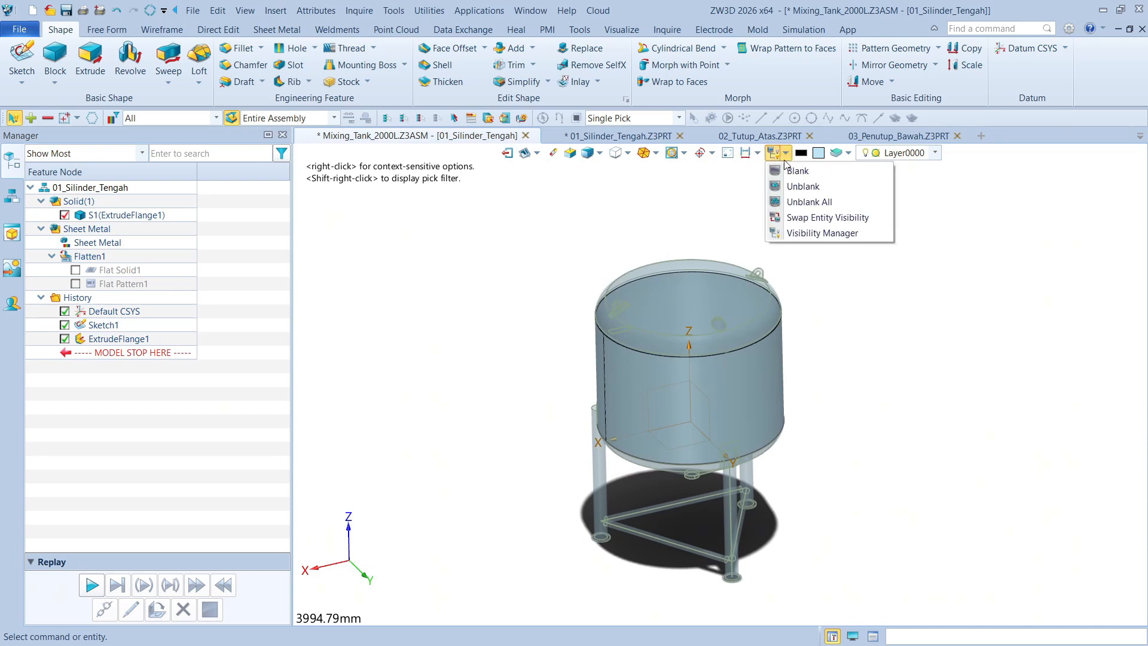
click(519, 250)
right_click(124, 326)
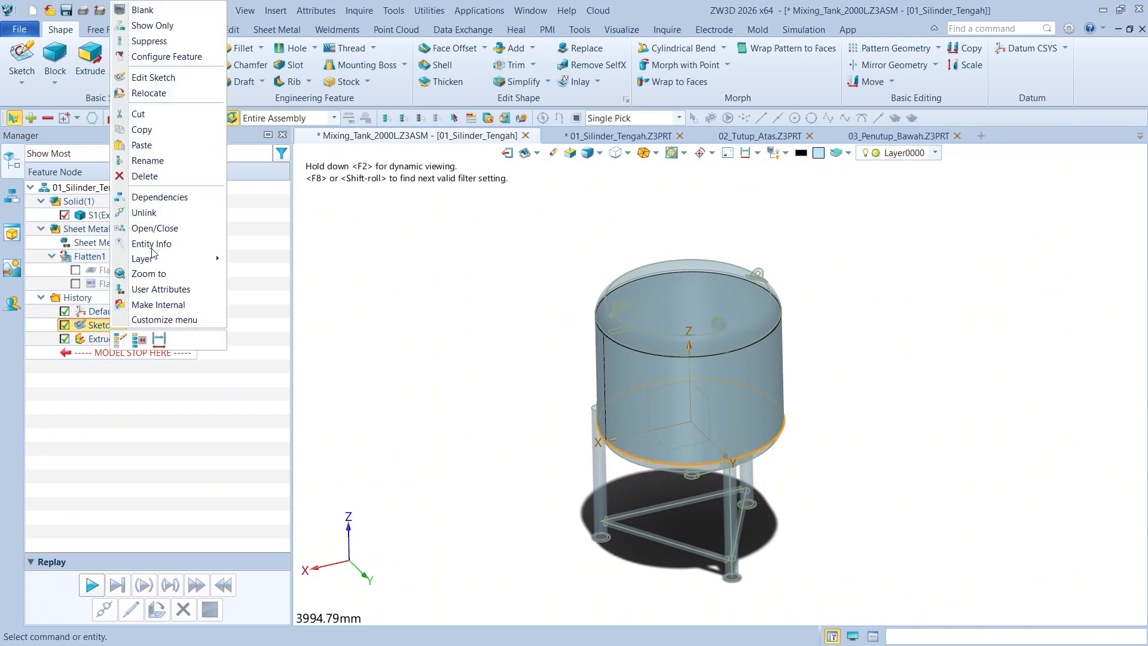
click(362, 290)
right_click(125, 336)
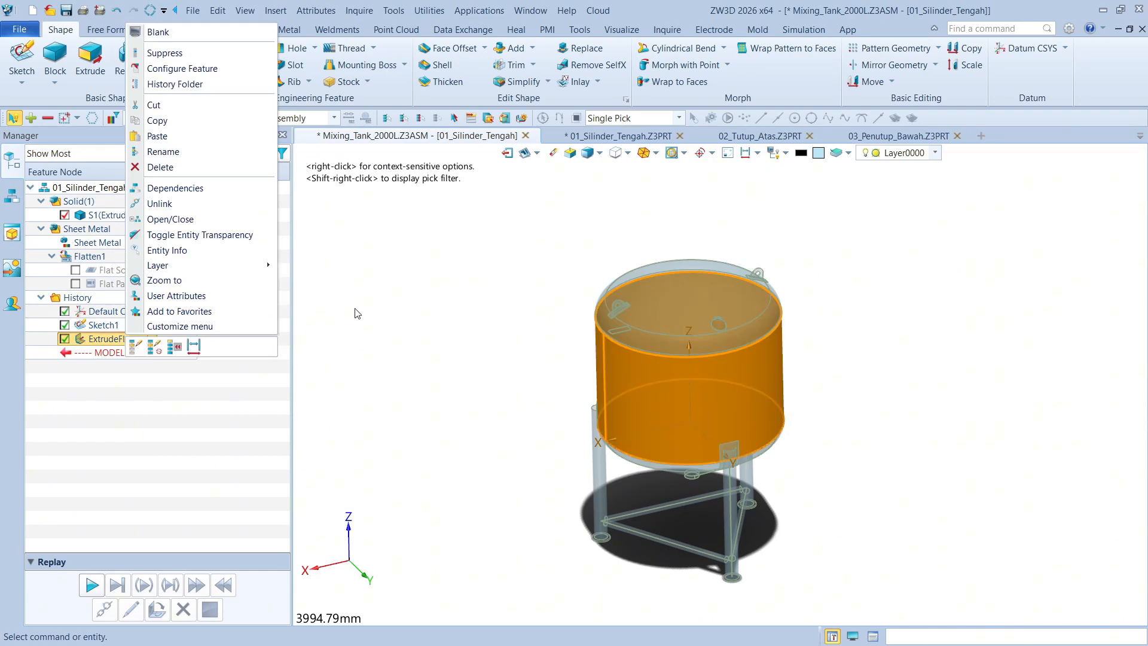
click(389, 297)
Set the start value of the cylinder's extruded flange to 1500 mm
double_click(145, 339)
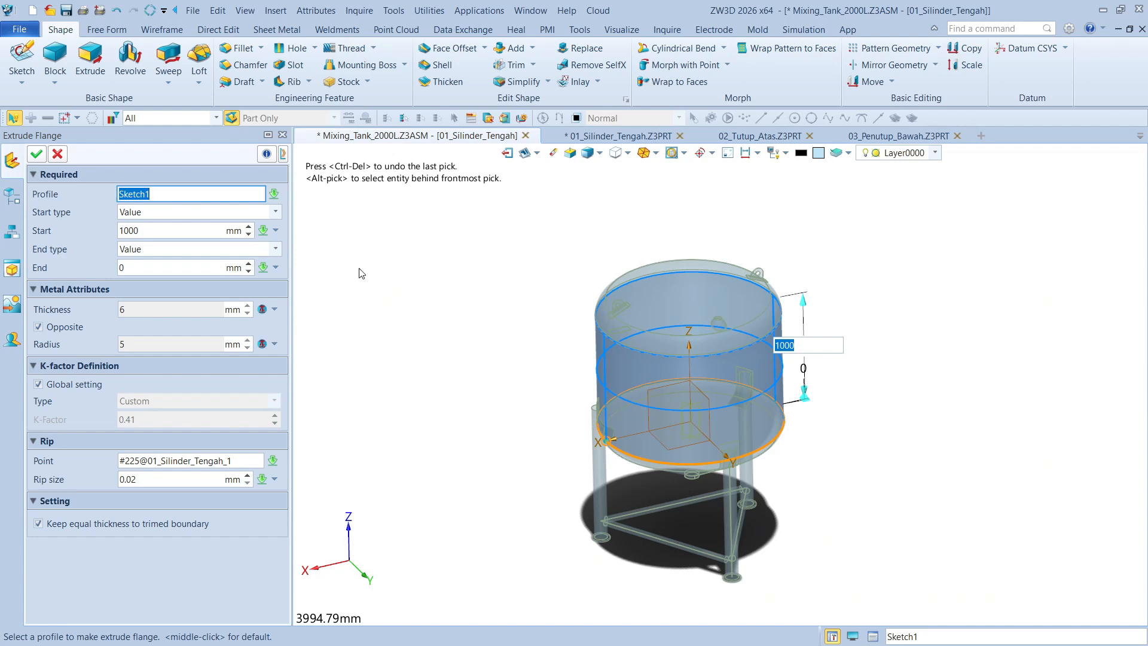
click(173, 230)
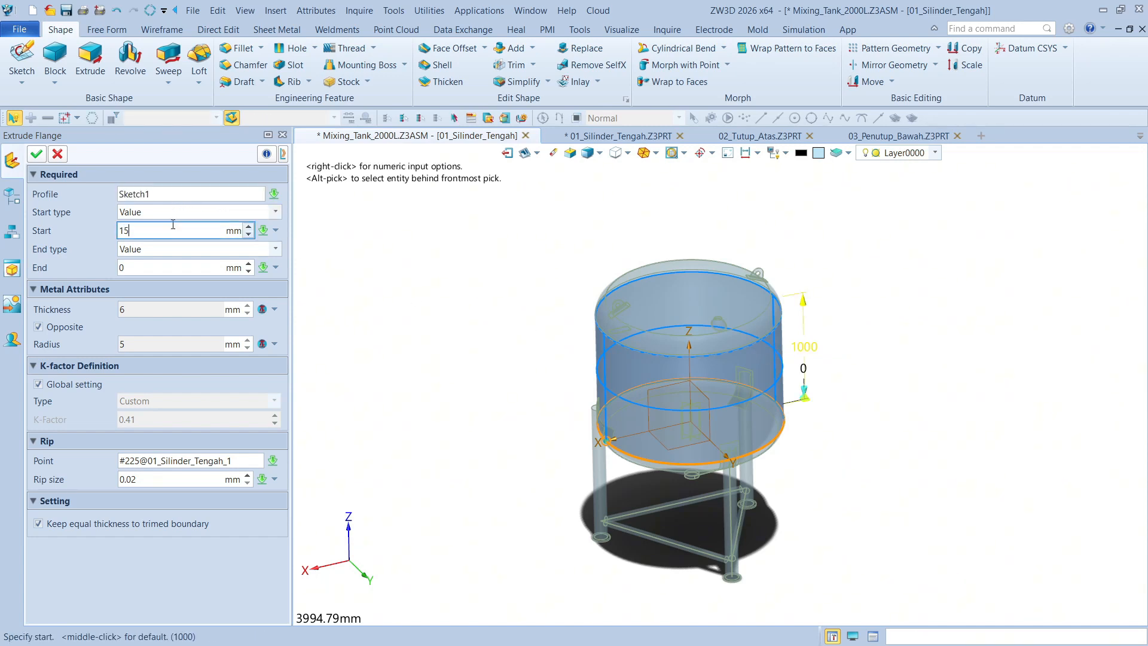
key(Return)
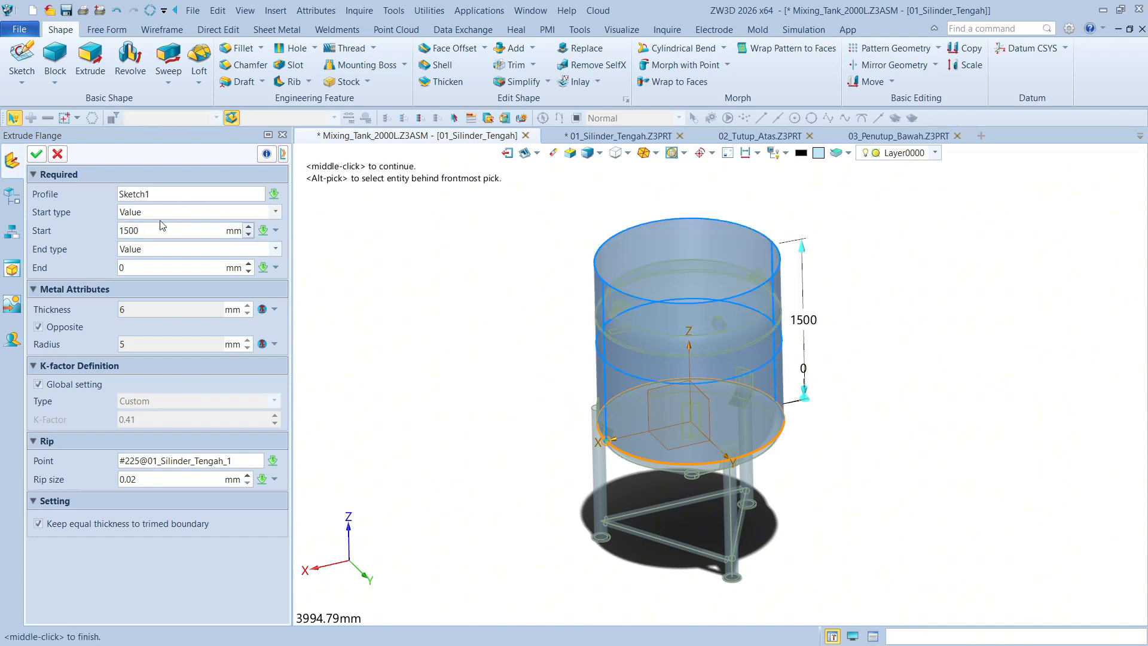
click(36, 154)
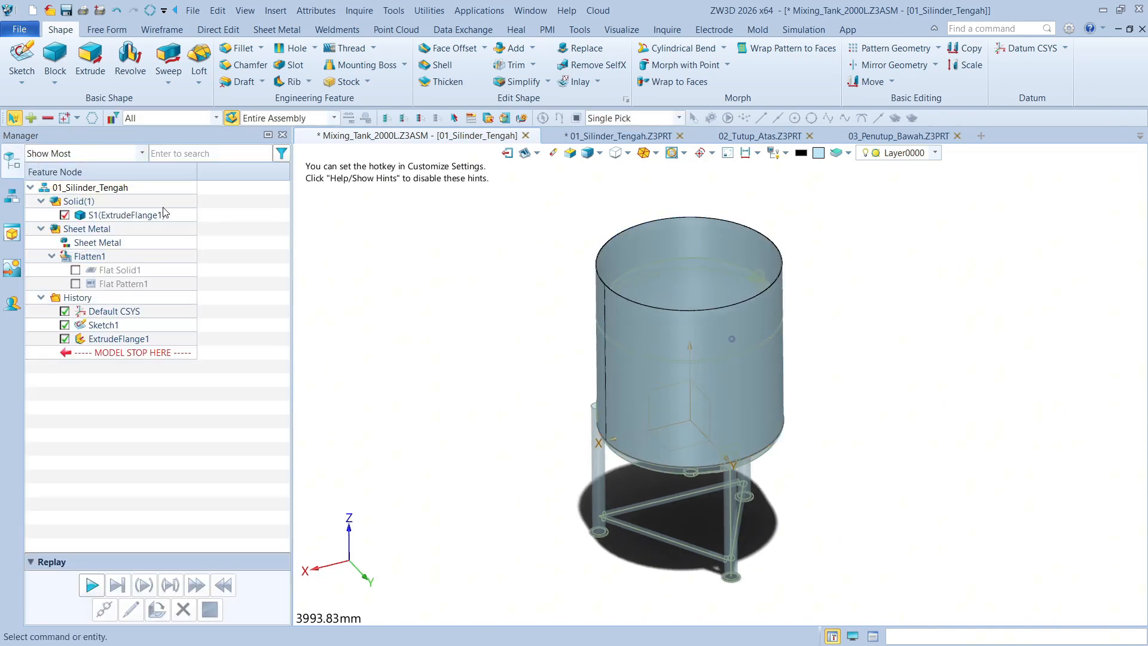
Return to the top-level Mixing_Tank_2000L assembly and regenerate it to update the components to the taller cylinder
double_click(84, 188)
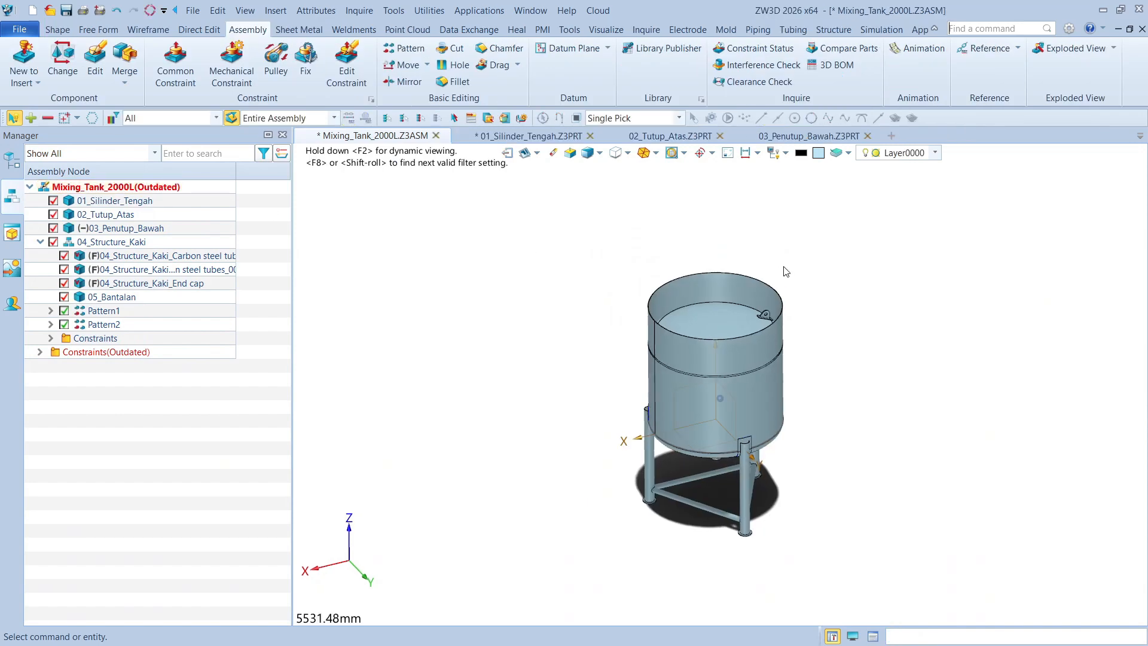
click(149, 11)
scroll(871, 258, up, 3)
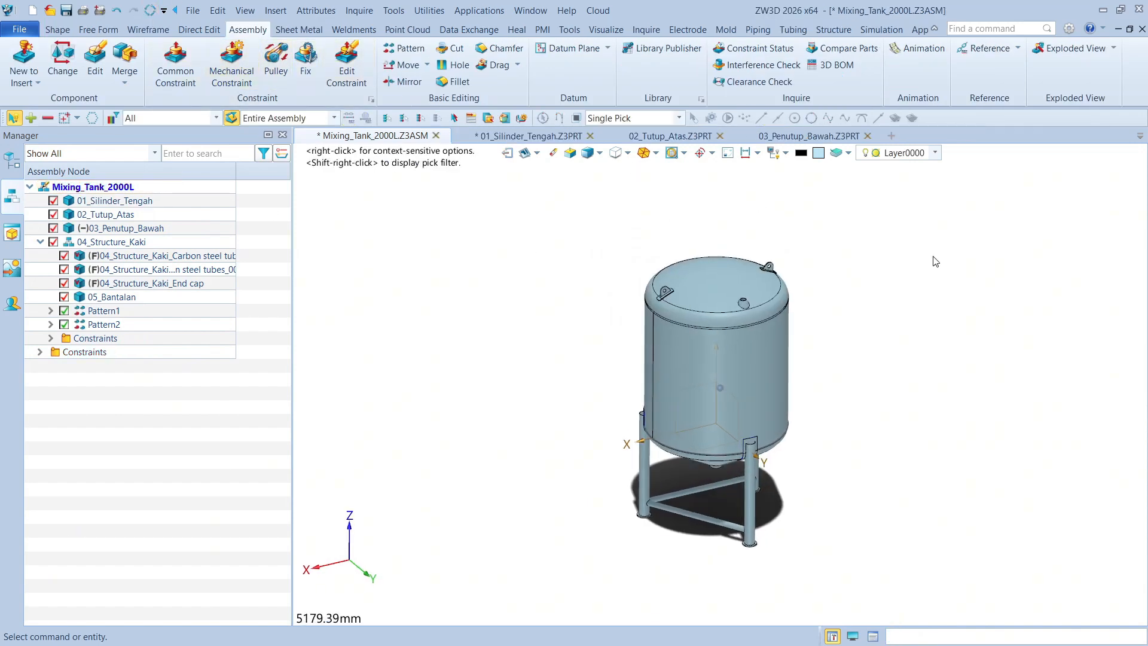
scroll(871, 259, up, 4)
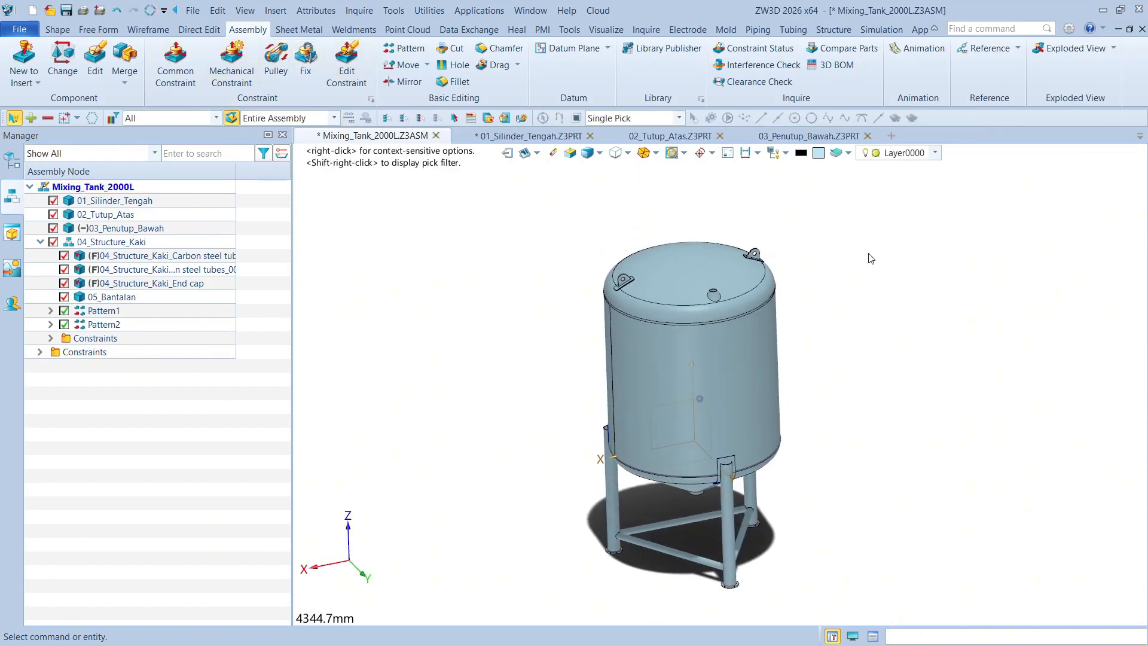
Review the regeneration and assembly options in the Part configuration settings
click(1067, 28)
drag(644, 97, 691, 78)
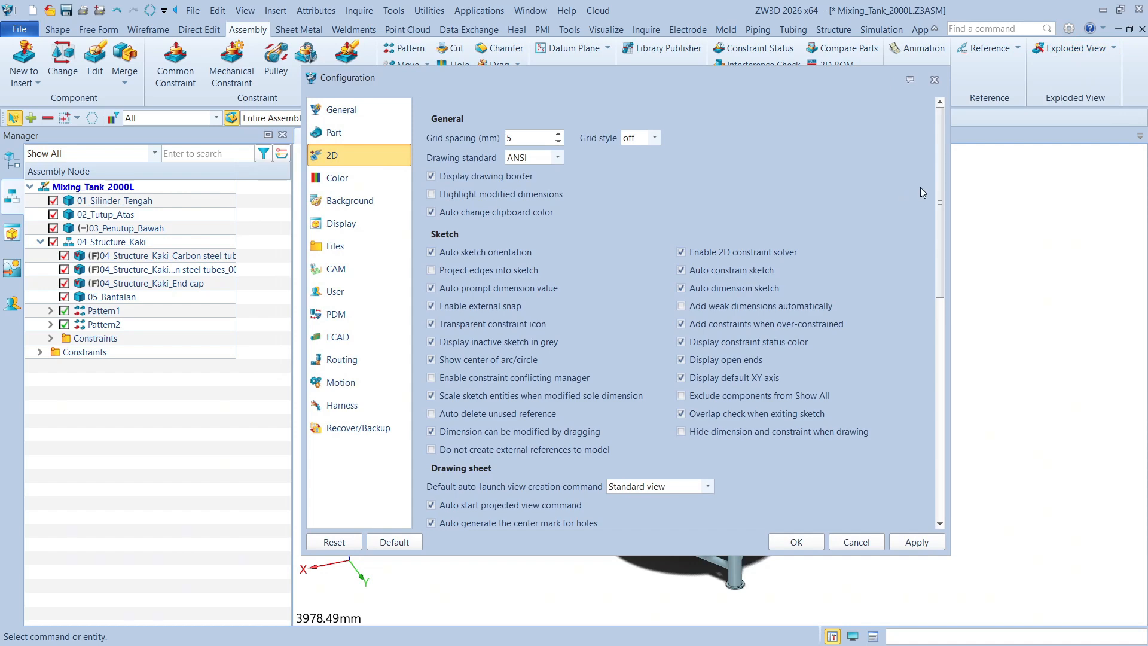
drag(940, 163, 942, 340)
click(367, 134)
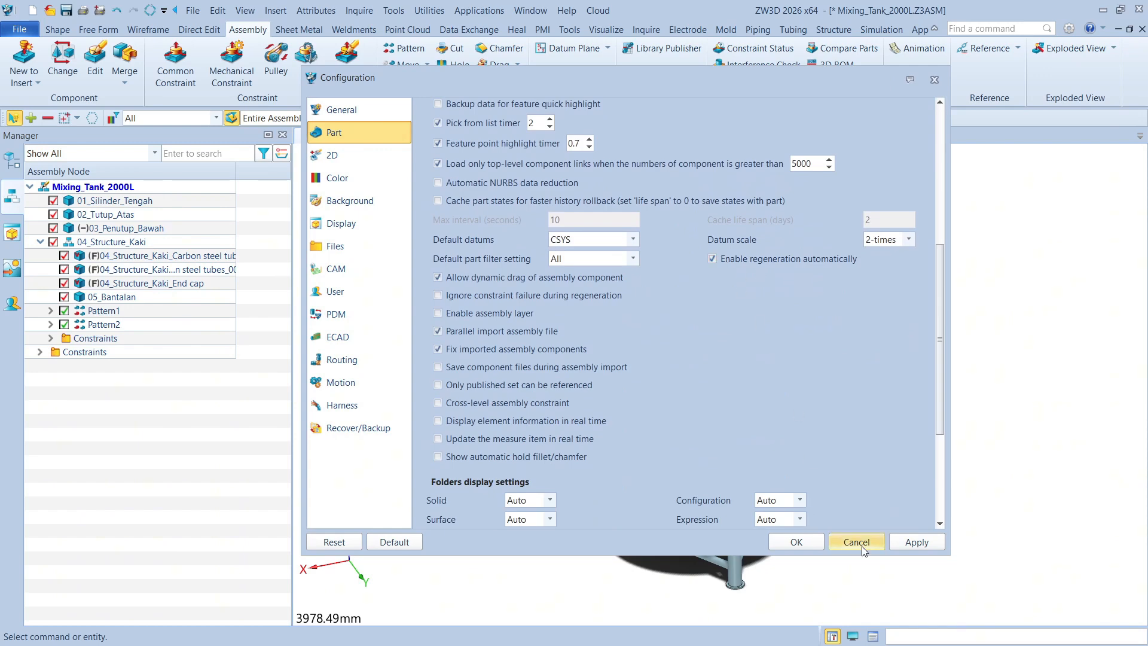
click(798, 542)
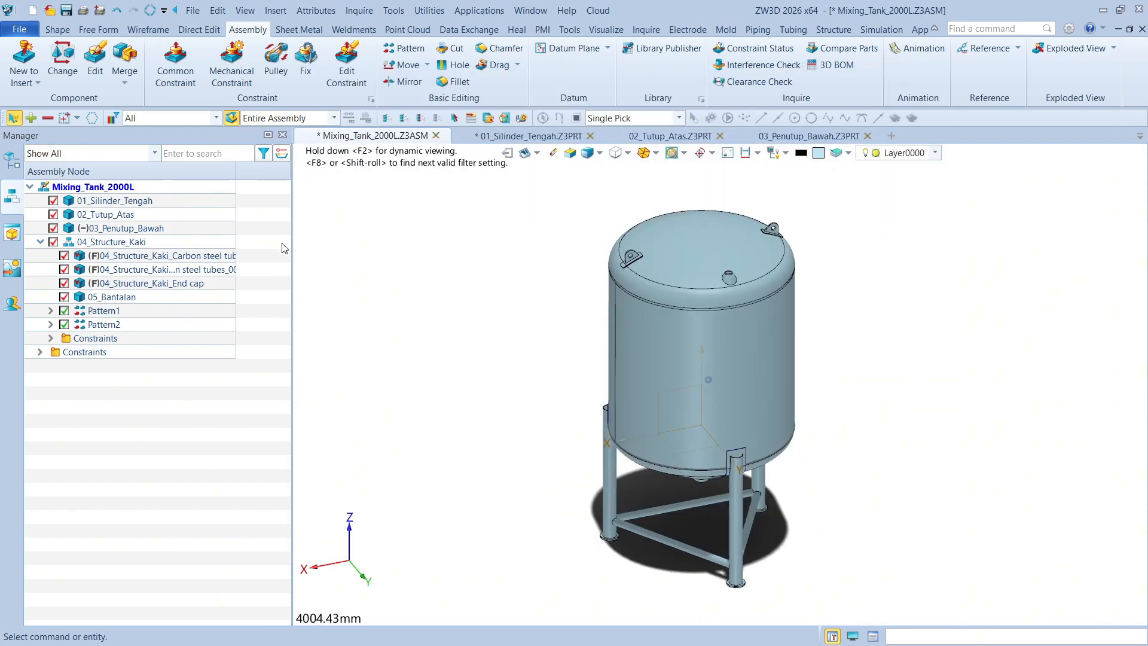
Open the 01_Silinder_Tengah part for editing in the context of the assembly
double_click(128, 203)
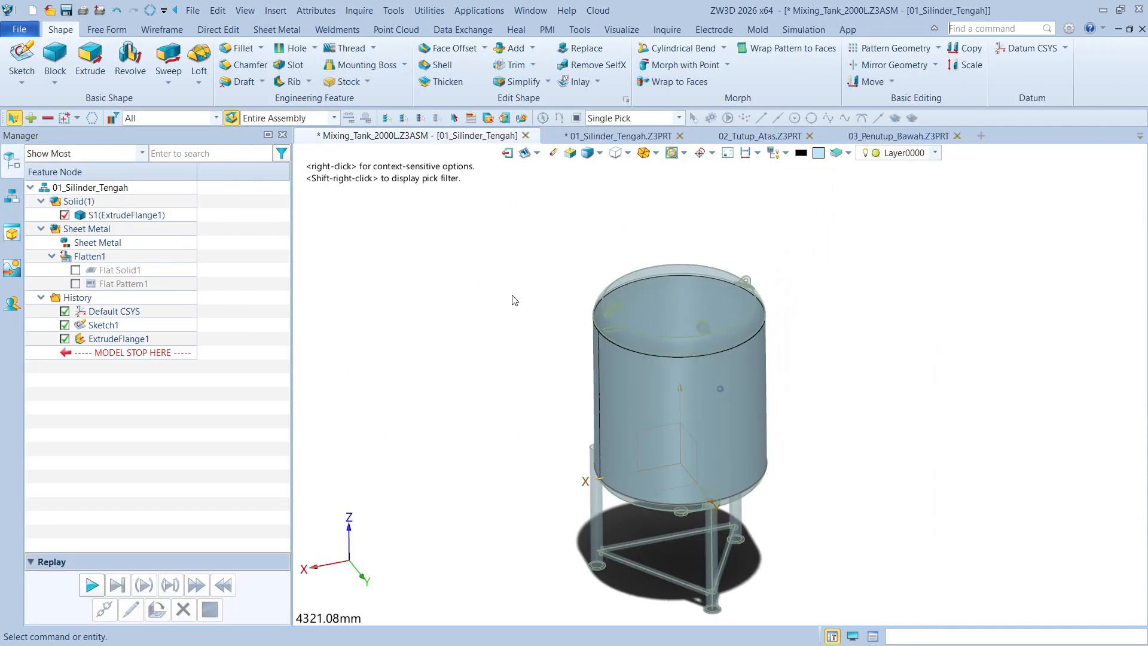
click(117, 337)
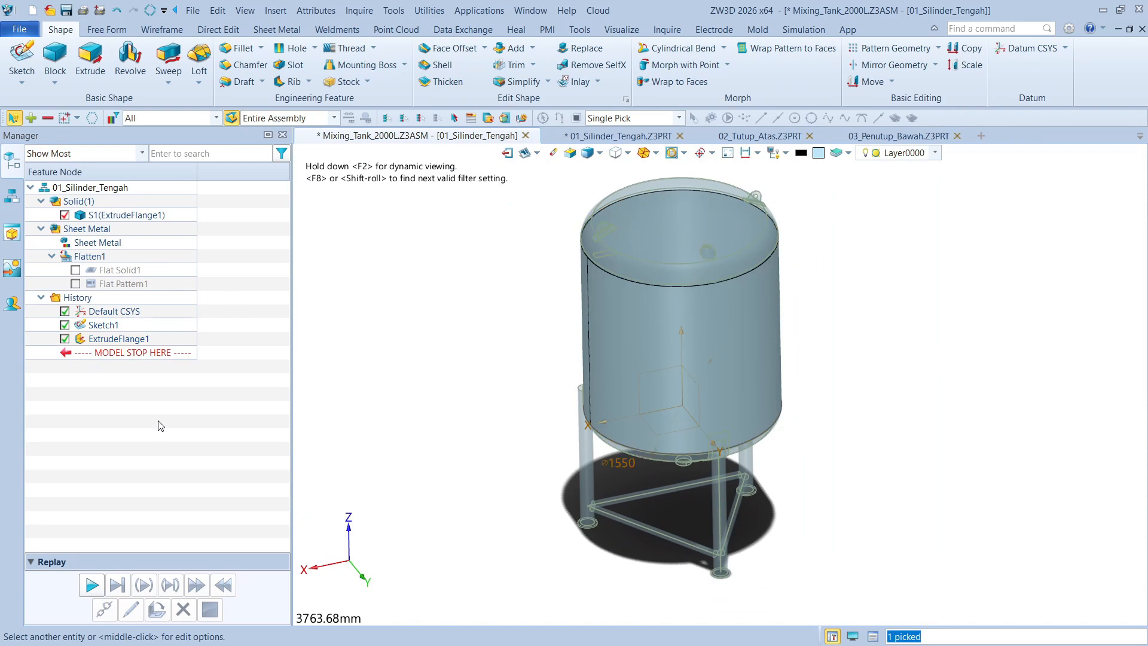
right_drag(879, 445, 903, 436)
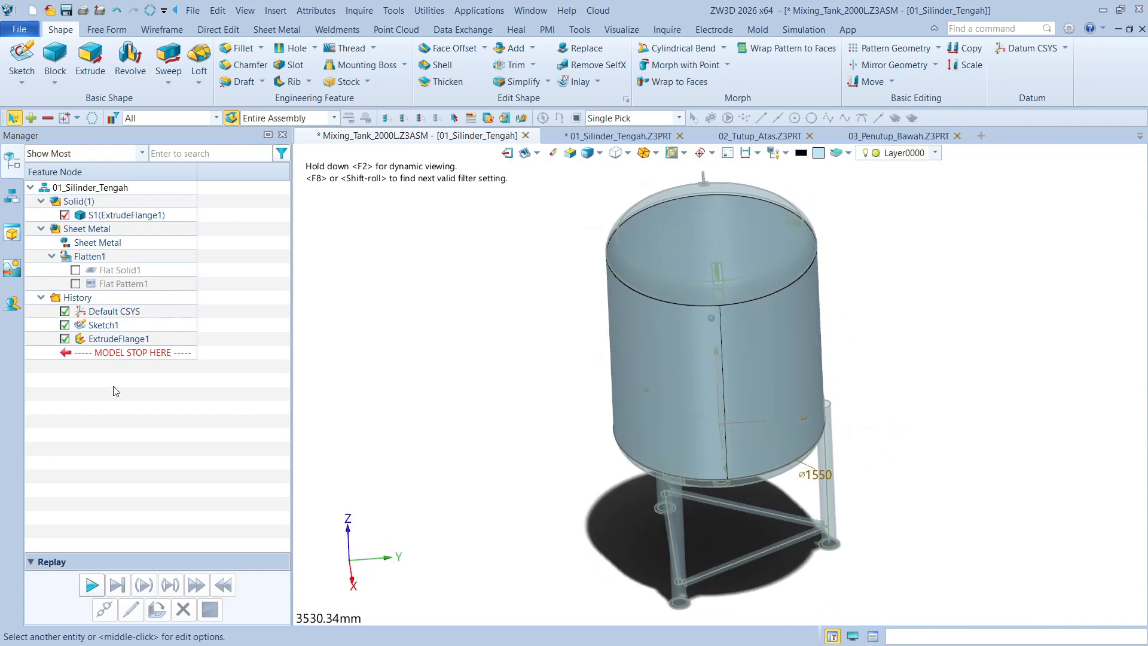
right_click(123, 340)
click(515, 346)
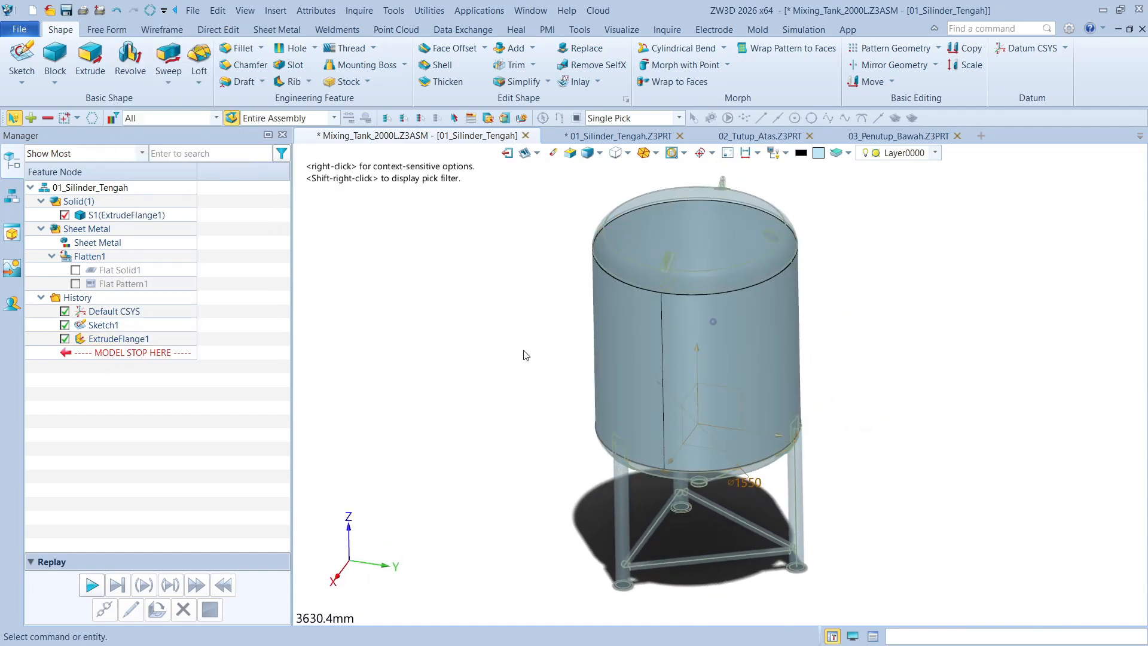
Set the start value of the cylinder's extruded flange to 1000 mm
double_click(133, 336)
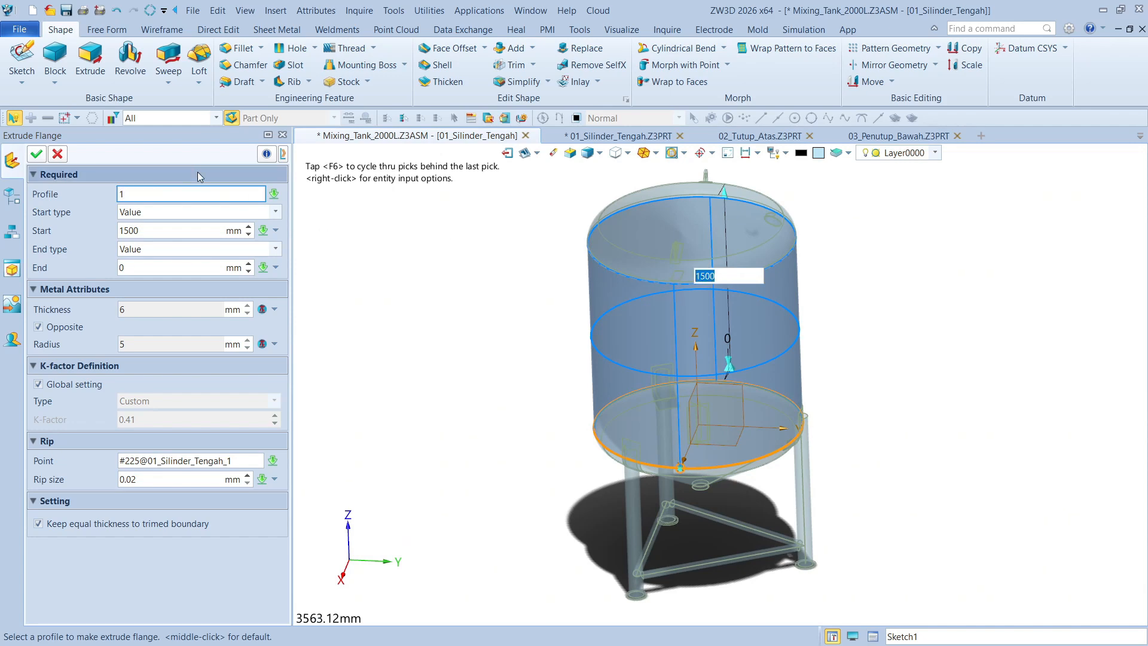
click(55, 155)
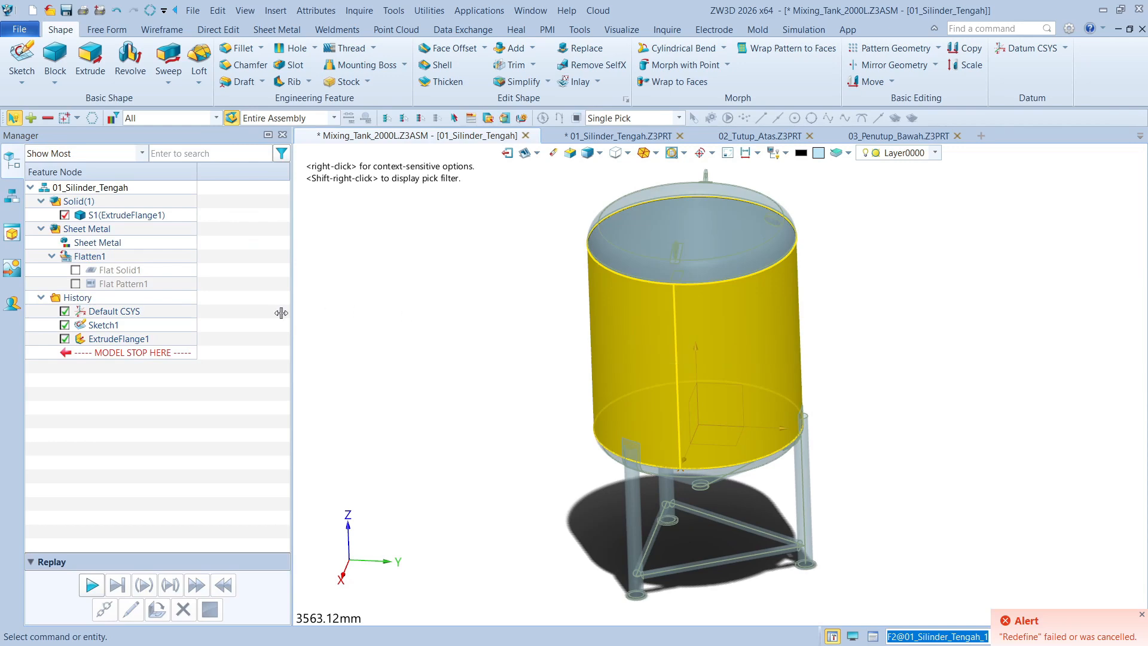
click(122, 338)
double_click(123, 338)
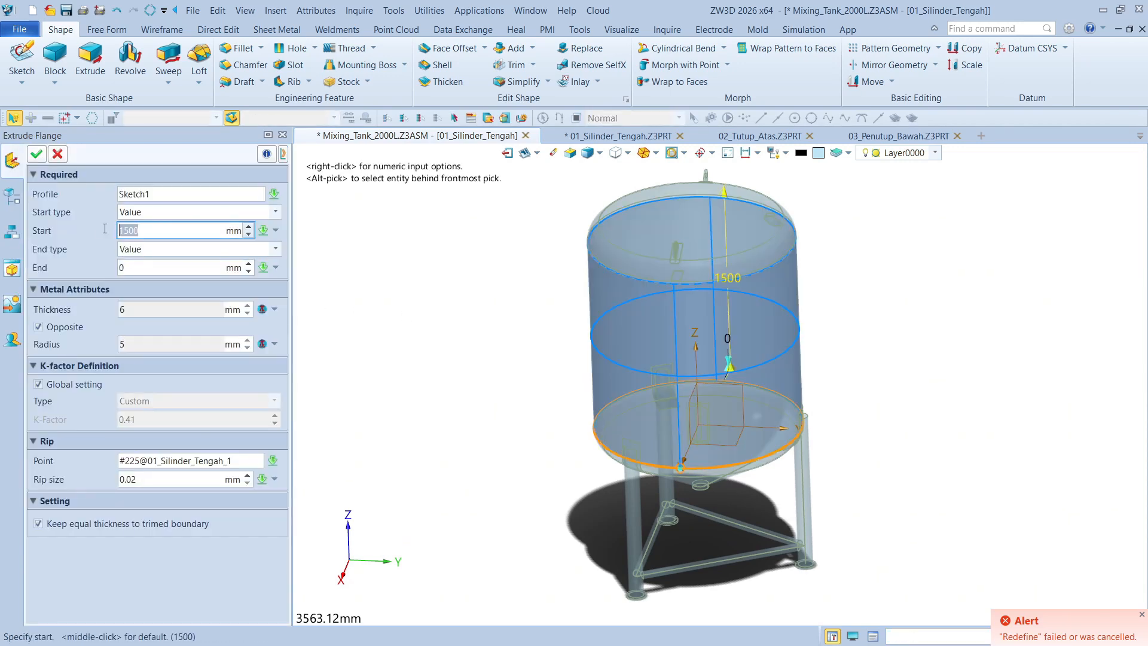
text(1000)
key(Return)
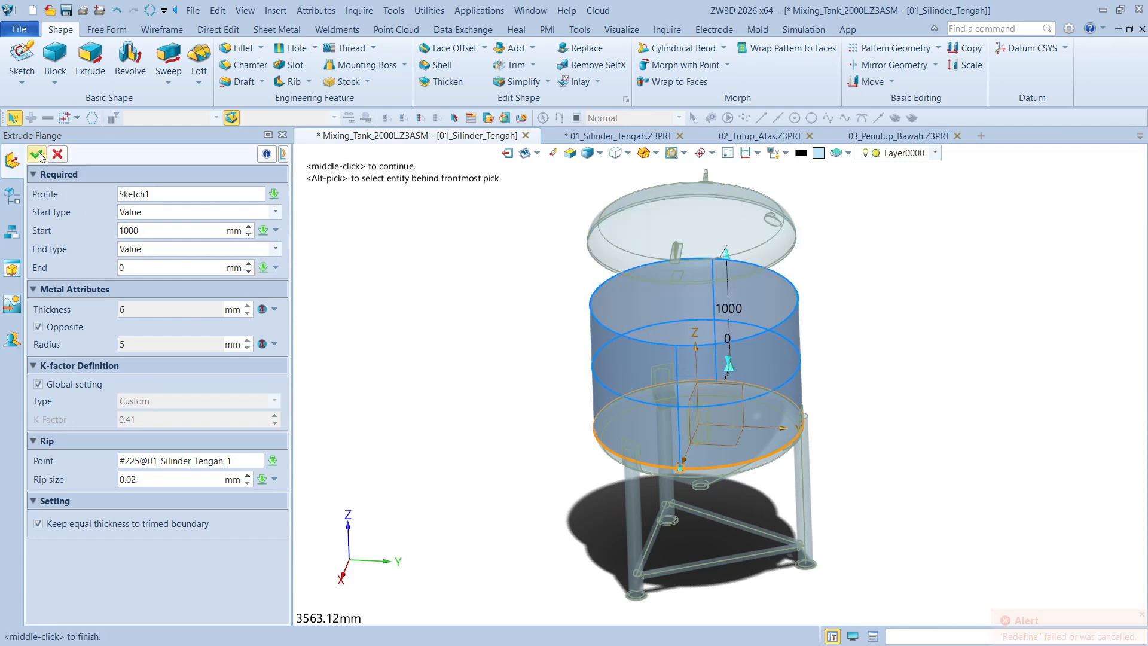
click(37, 155)
Return to the top-level Mixing_Tank_2000L assembly and update its components to the shorter cylinder
double_click(80, 187)
click(92, 187)
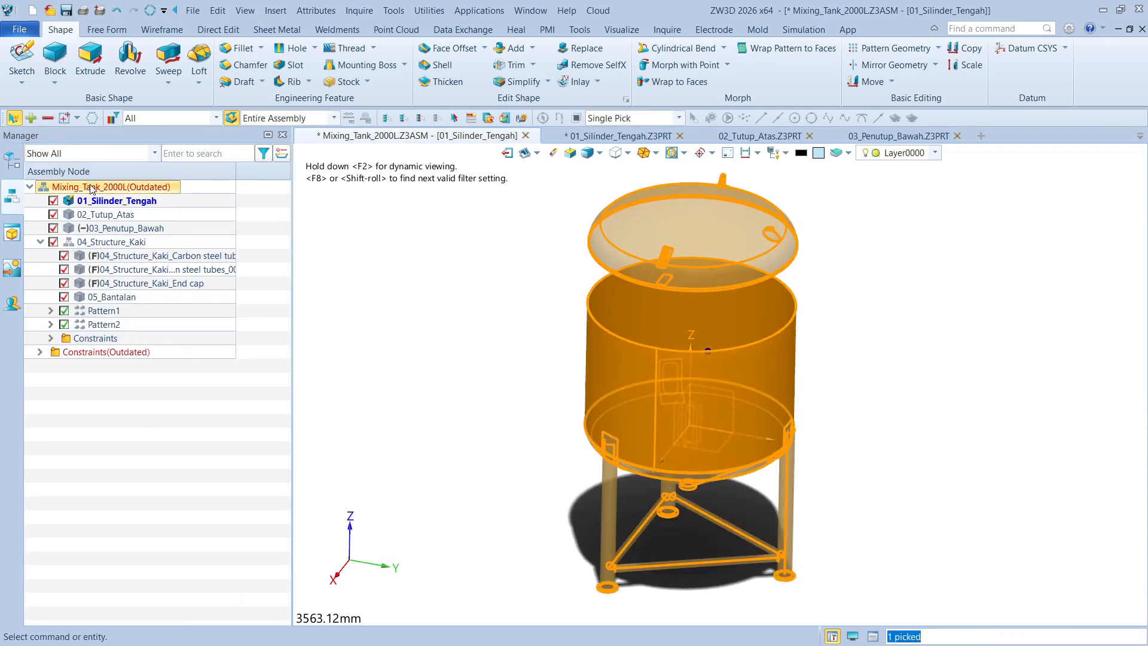
double_click(91, 189)
click(587, 153)
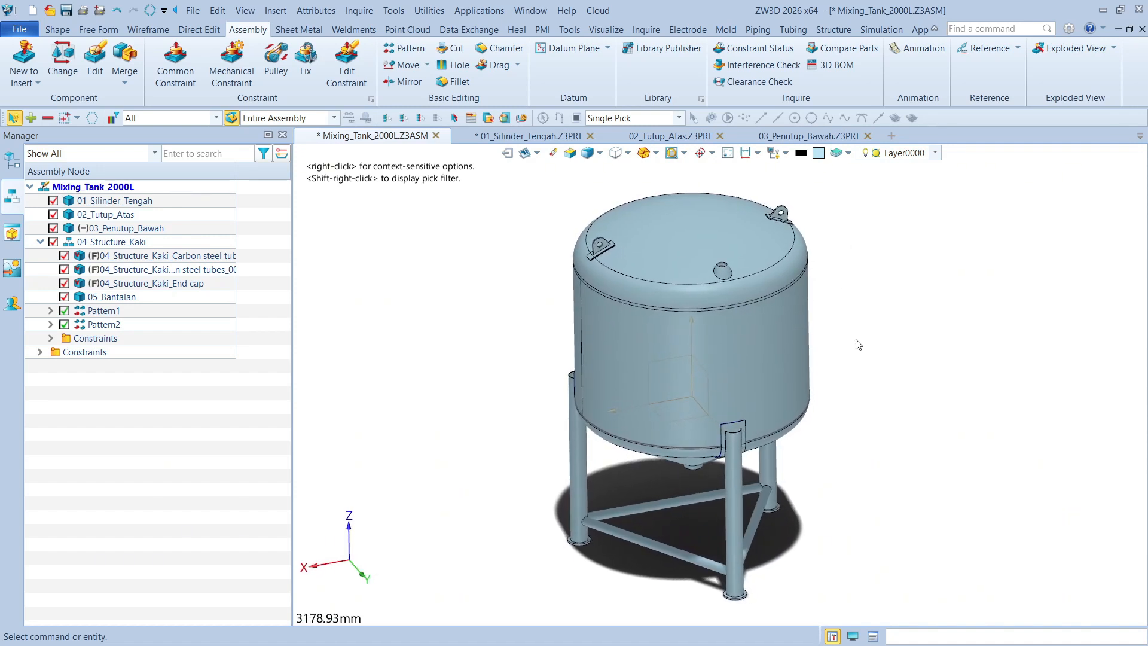
middle_drag(856, 342, 801, 336)
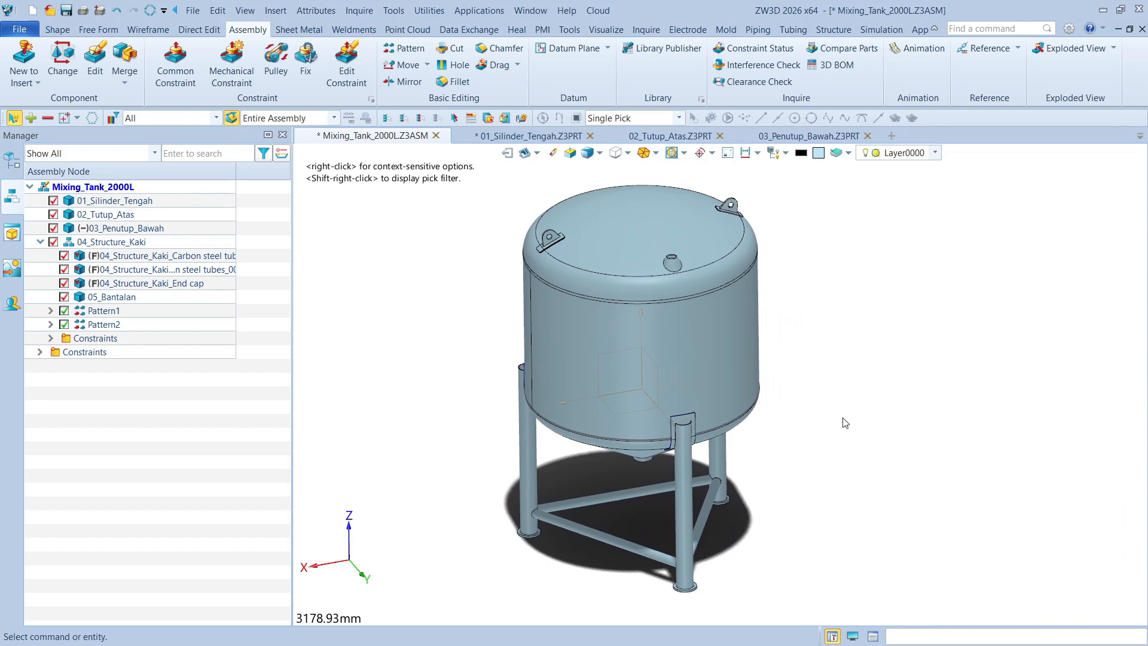
Open the Appearance Library and browse the ZW3D Appearance Library to the Steel appearances under Metal
click(860, 639)
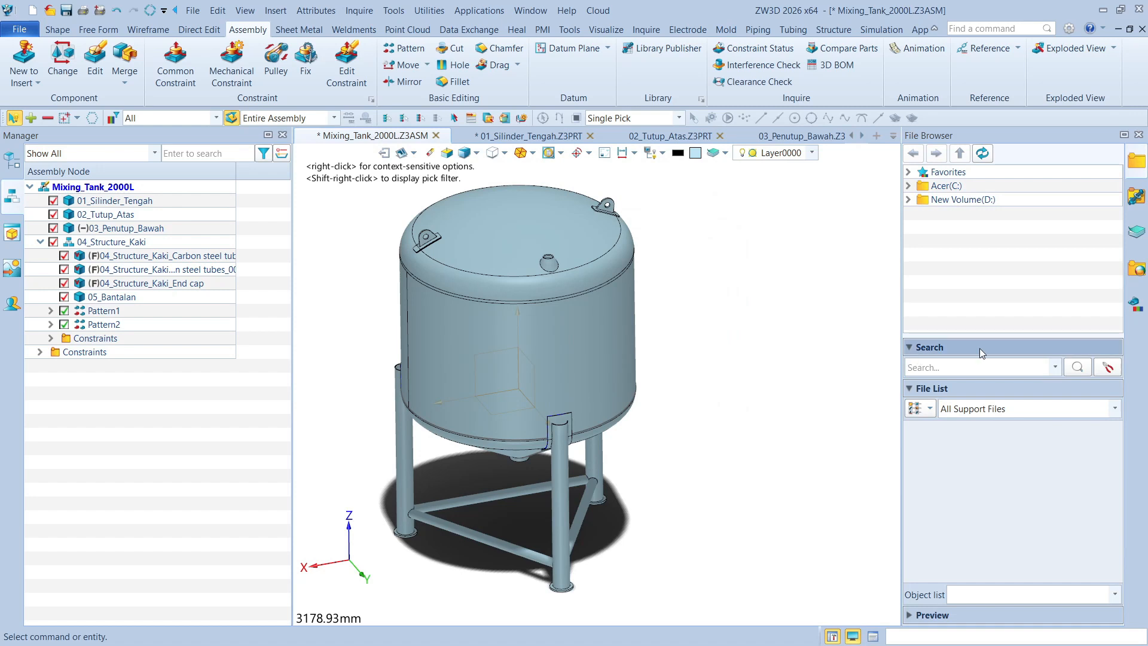
click(1138, 265)
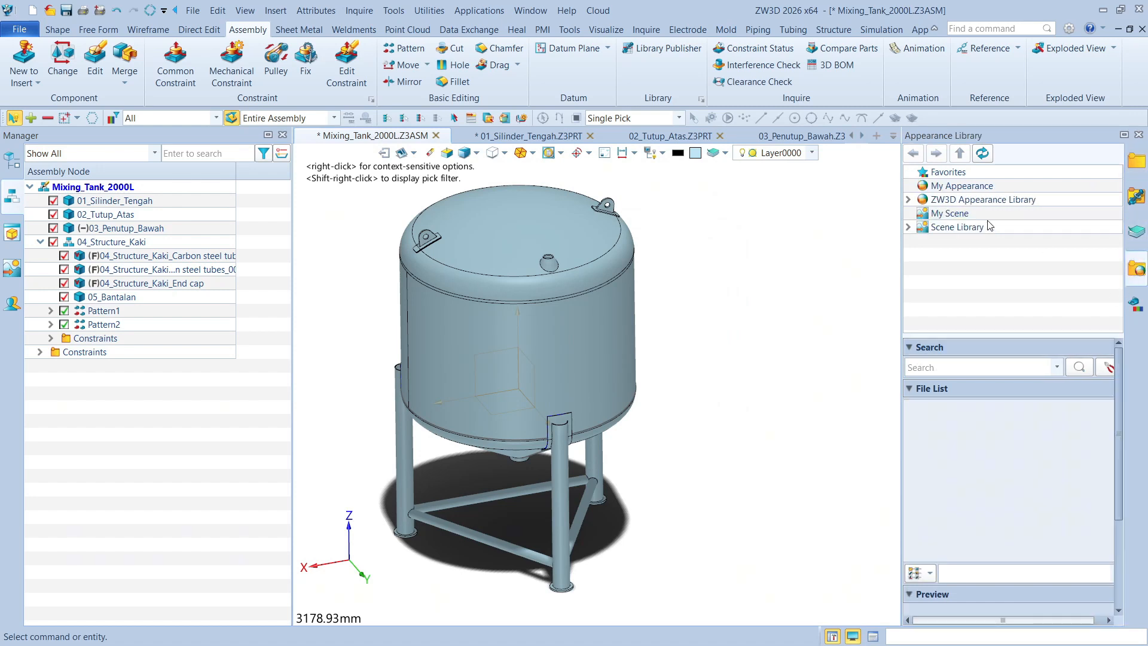
double_click(981, 199)
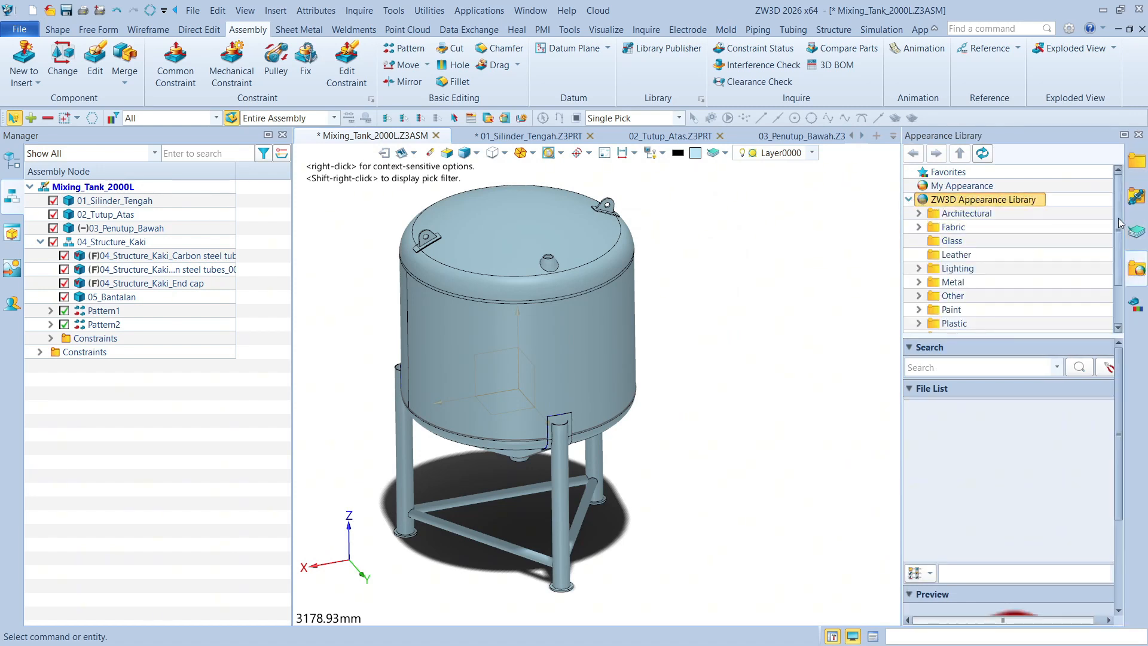
scroll(1120, 223, down, 3)
scroll(1118, 221, up, 3)
scroll(993, 276, down, 1)
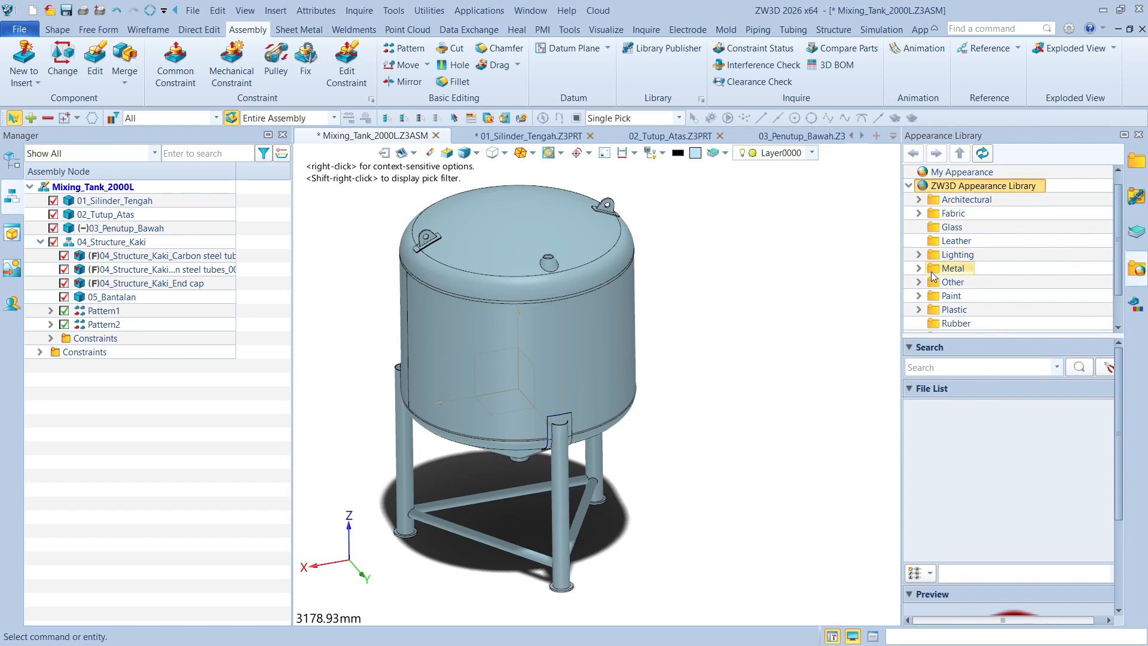
scroll(938, 281, down, 1)
scroll(945, 278, up, 1)
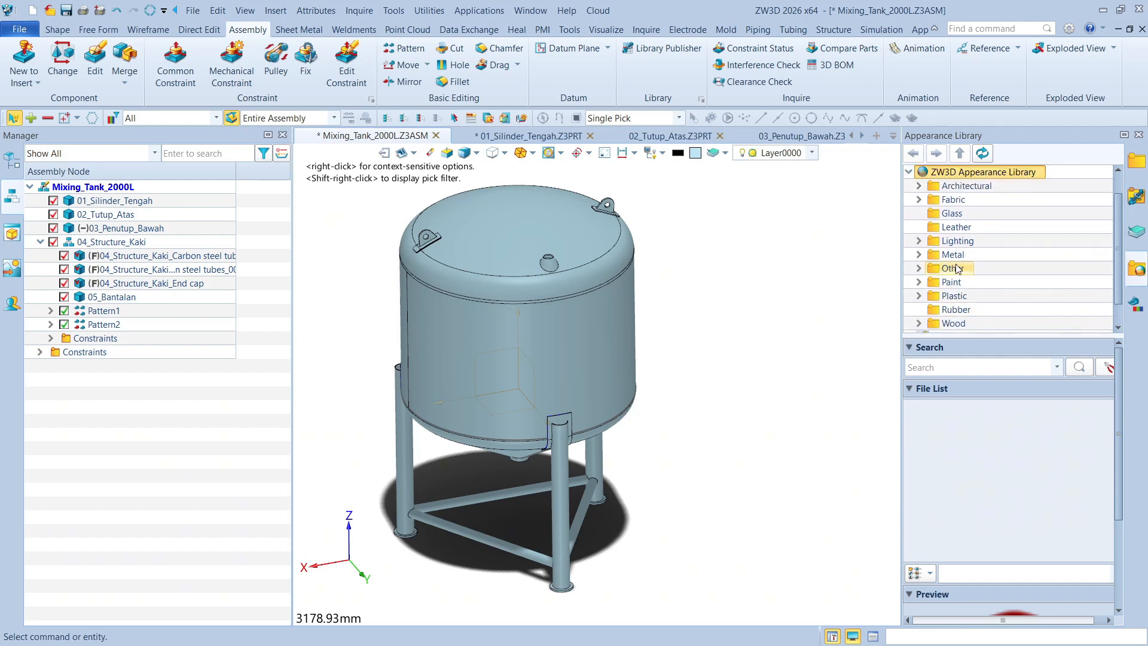
click(921, 255)
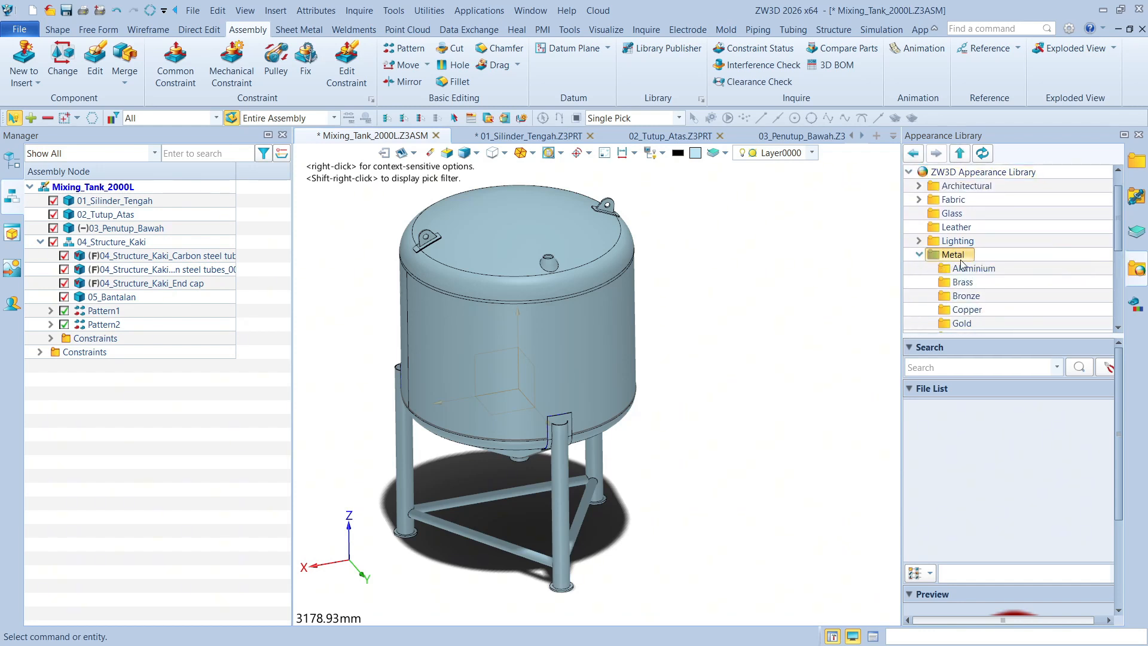
scroll(980, 272, down, 3)
scroll(984, 274, down, 2)
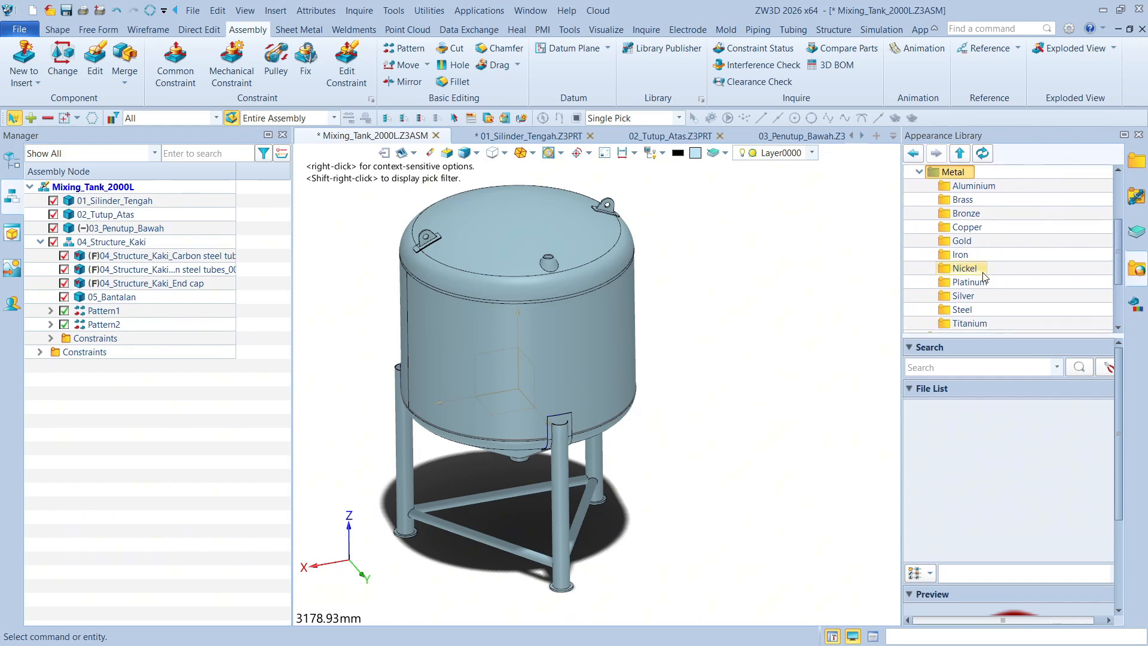
click(968, 296)
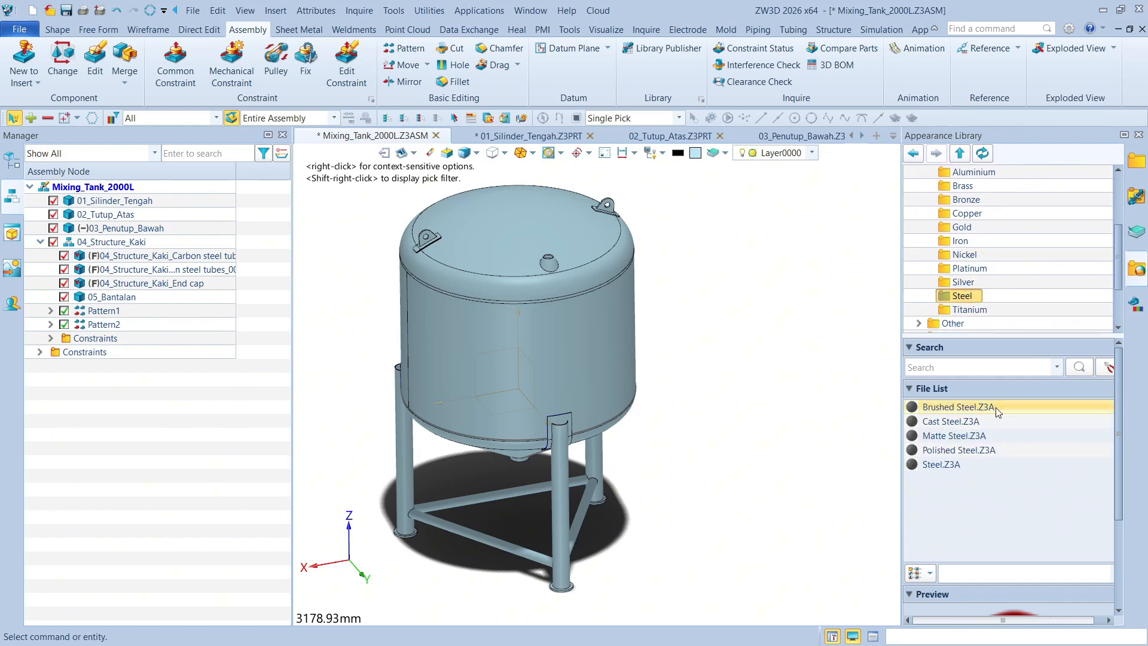
Apply the Polished Steel appearance at part level to the middle cylinder and the top cover
click(965, 452)
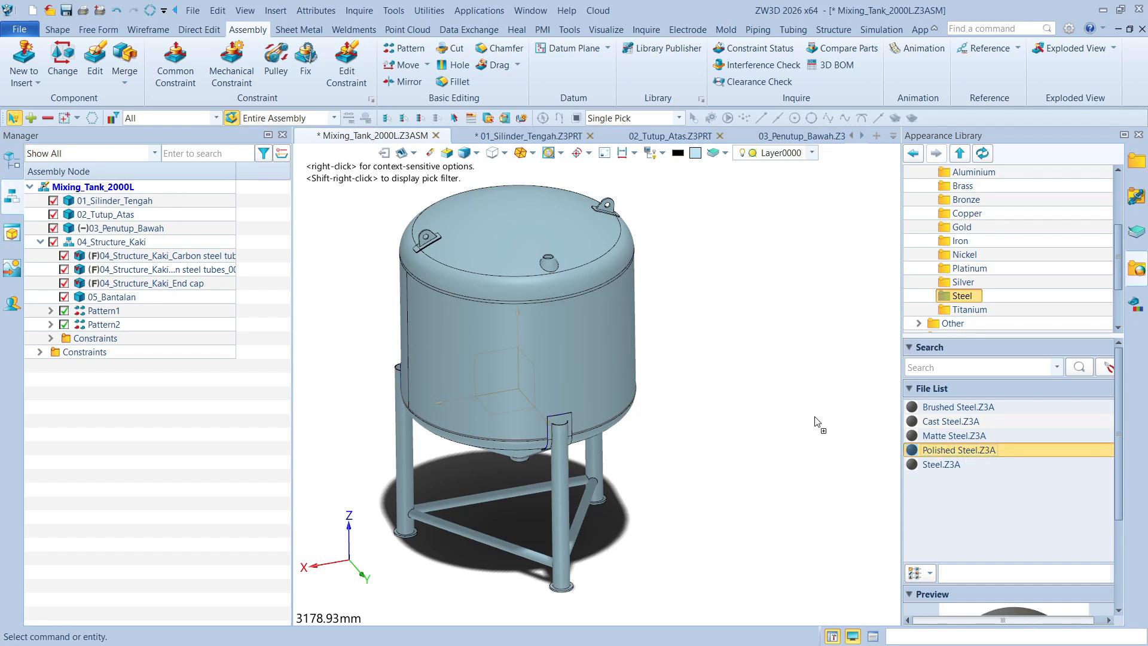
click(623, 345)
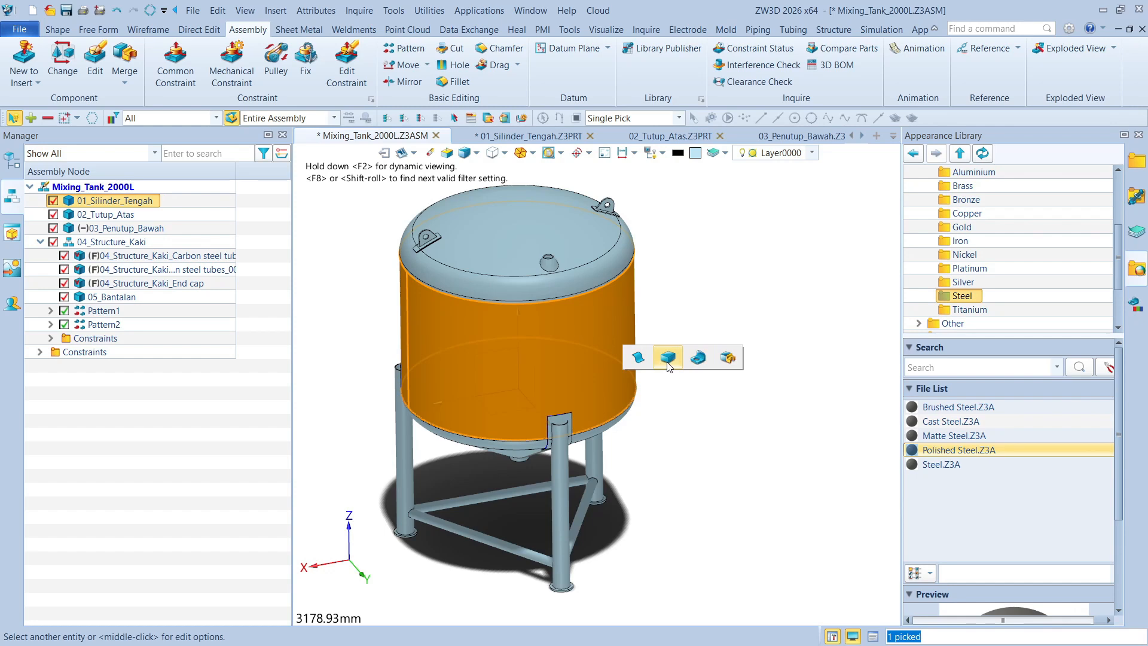
click(700, 361)
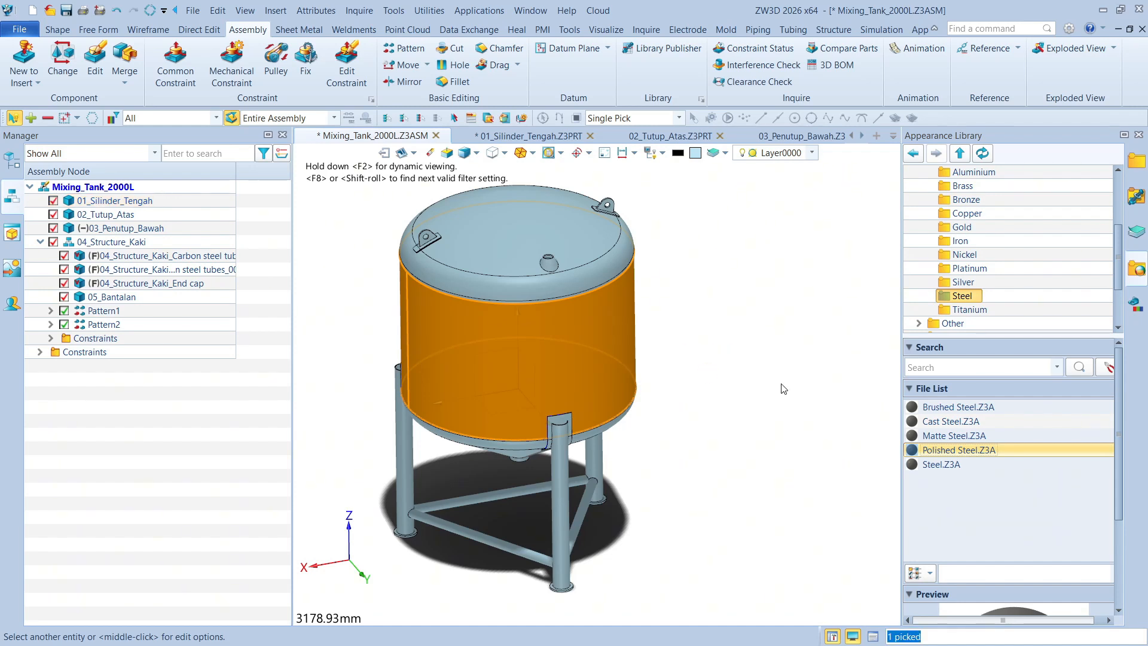
click(613, 277)
click(659, 280)
middle_drag(706, 317, 772, 257)
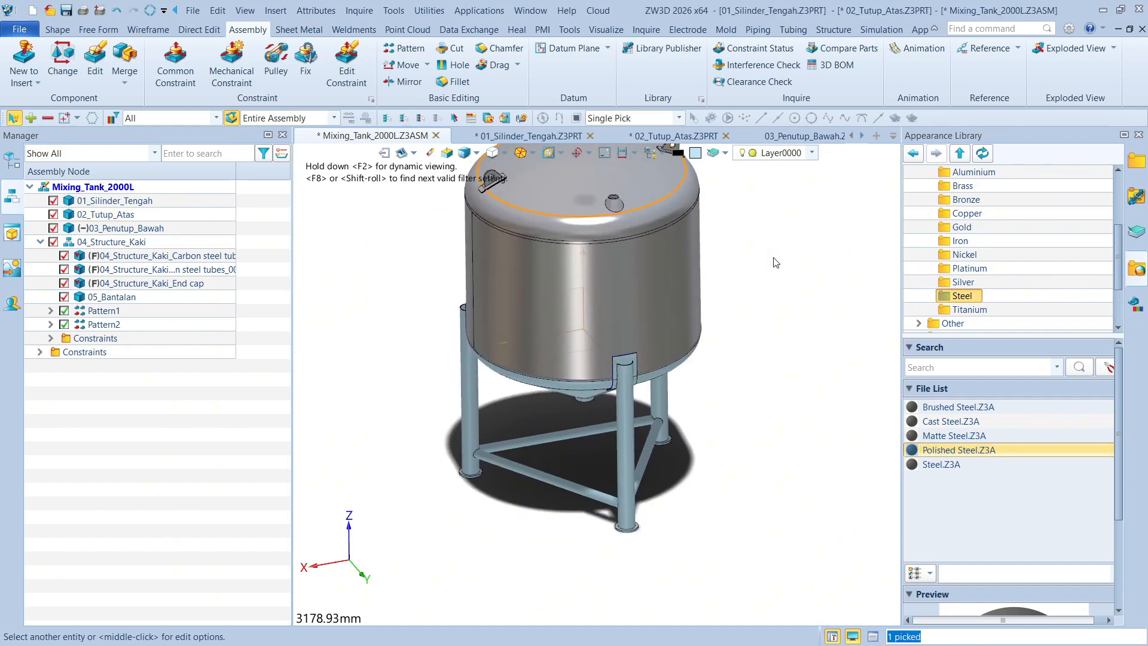
Try to apply the Polished Steel appearance to the rear leg tube at component level
drag(959, 452, 662, 400)
scroll(861, 438, up, 1)
click(767, 421)
right_drag(780, 431, 774, 421)
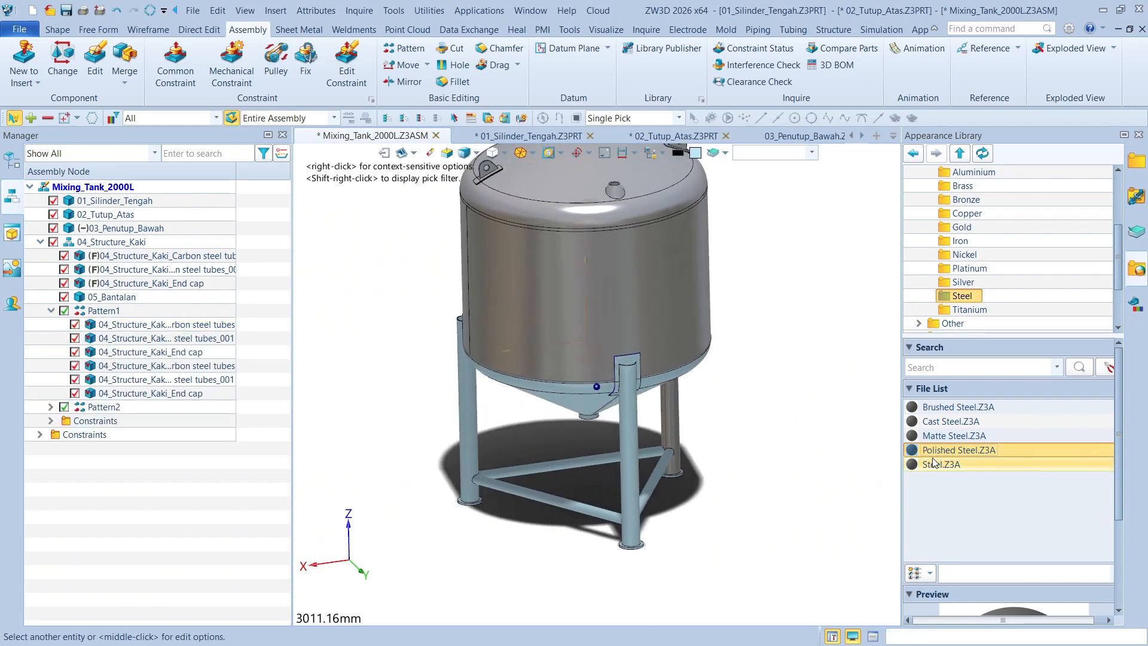
drag(940, 453, 772, 447)
key(ctrl+z)
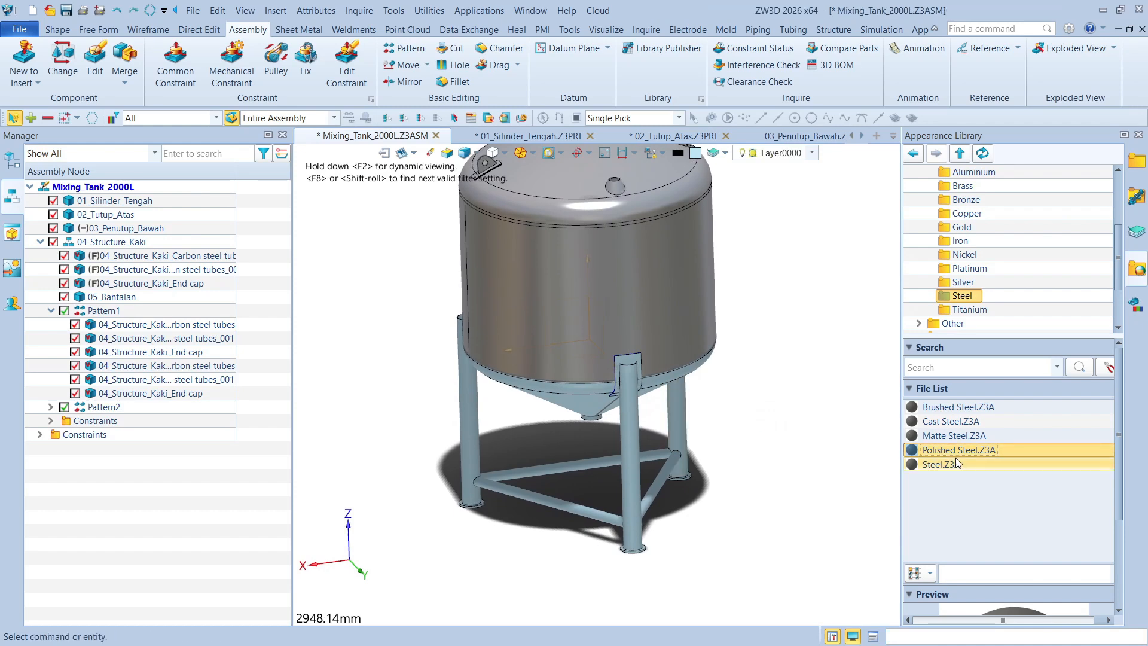
Apply the Polished Steel appearance at part level to the leg tubes and the support pads
drag(954, 455, 679, 413)
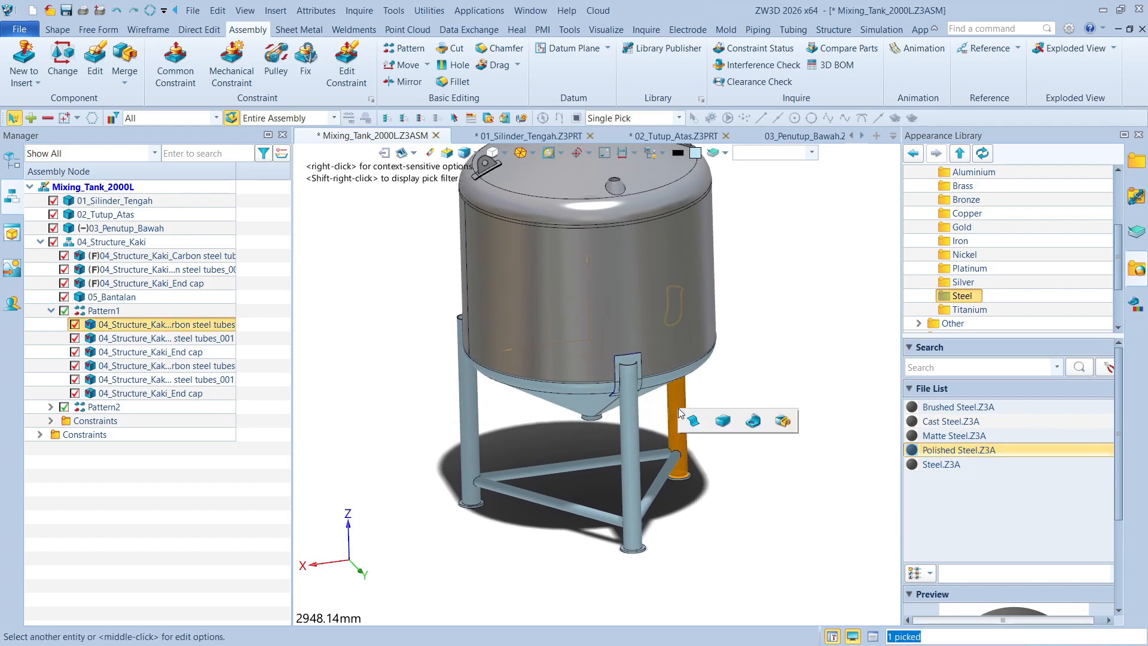
click(757, 428)
drag(955, 453, 645, 358)
click(723, 369)
Apply the Polished Steel appearance at part level to the conical bottom cover, 03_Penutup_Bawah
right_drag(381, 317, 421, 306)
scroll(422, 306, up, 2)
drag(961, 451, 606, 393)
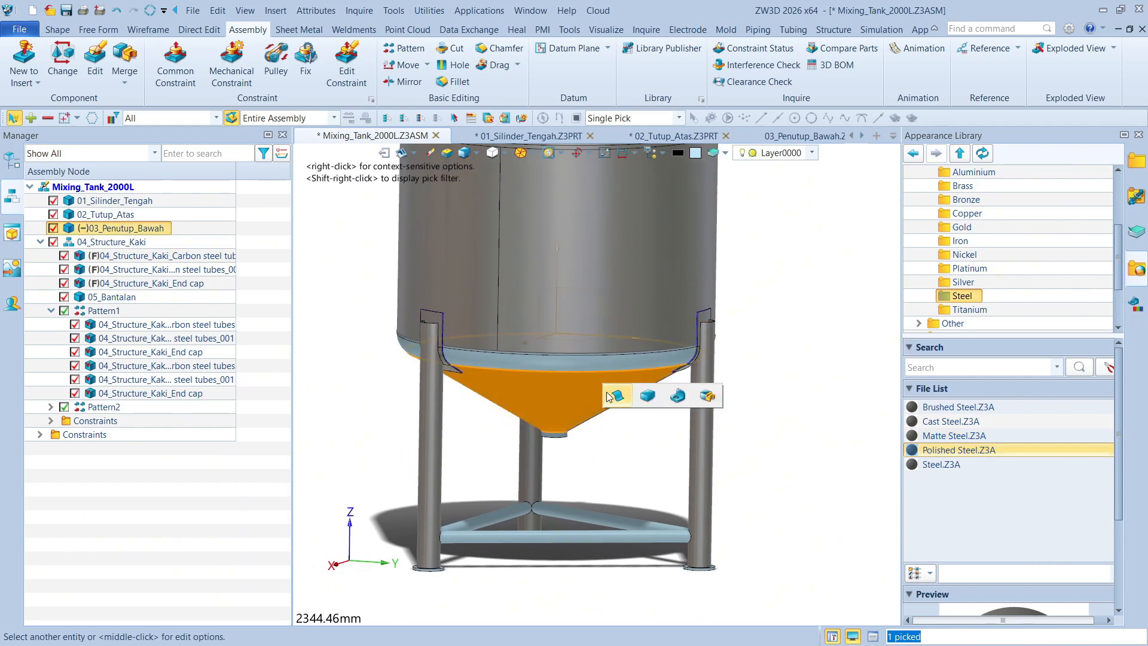
click(679, 398)
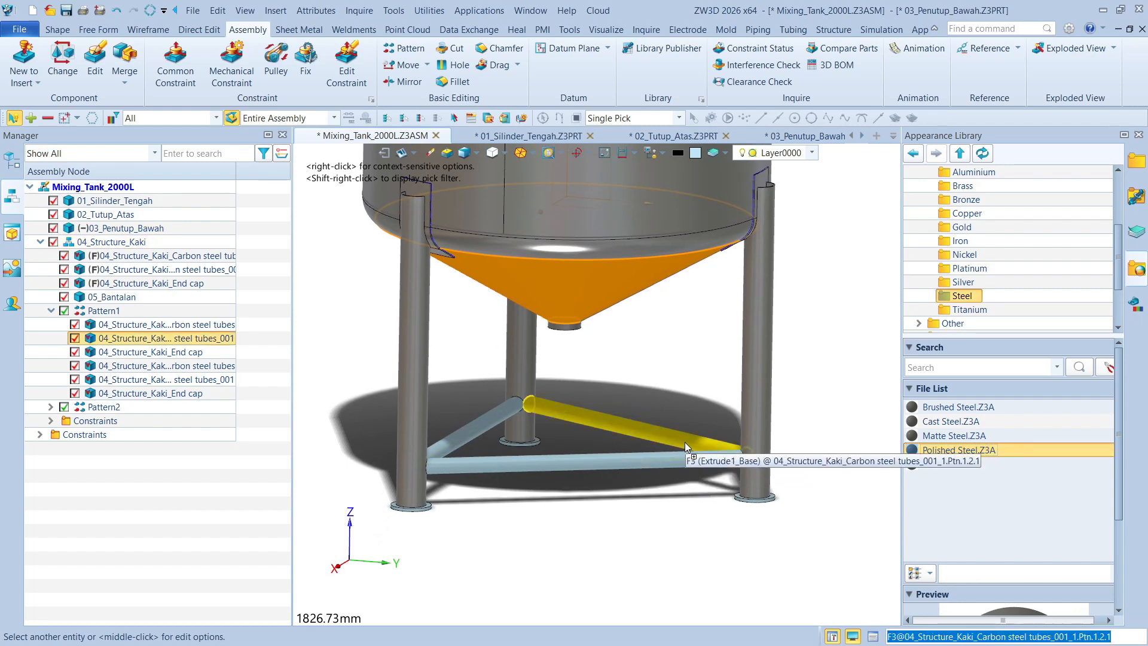
Apply the Polished Steel appearance at part level to the horizontal brace tubes and the leg end caps
click(684, 442)
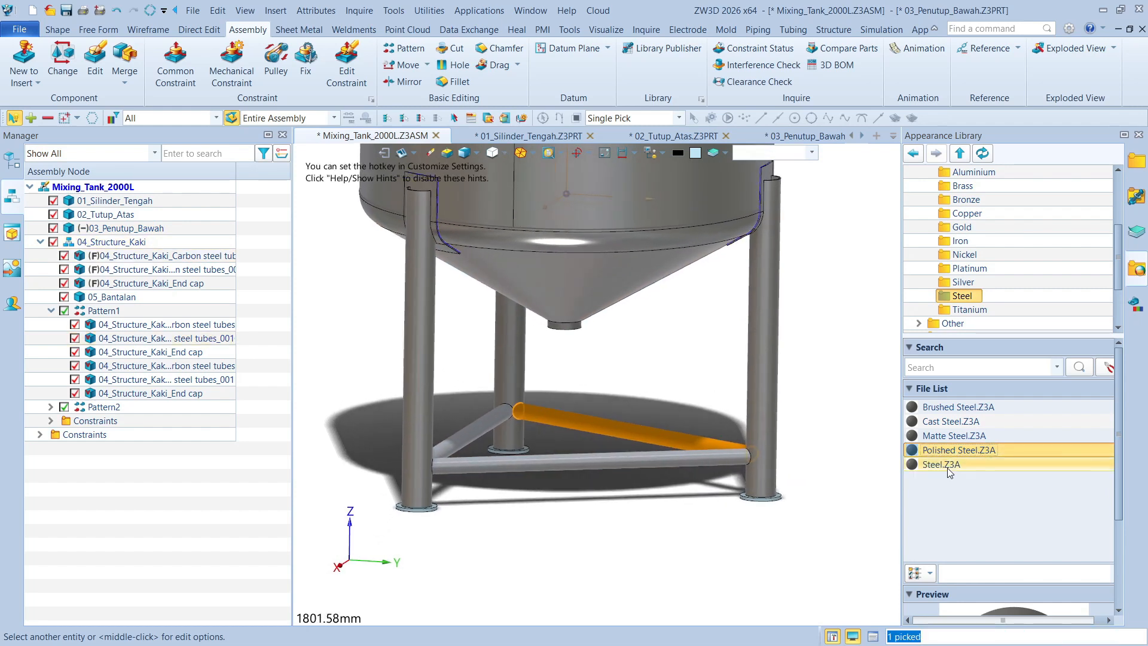
drag(940, 451, 779, 500)
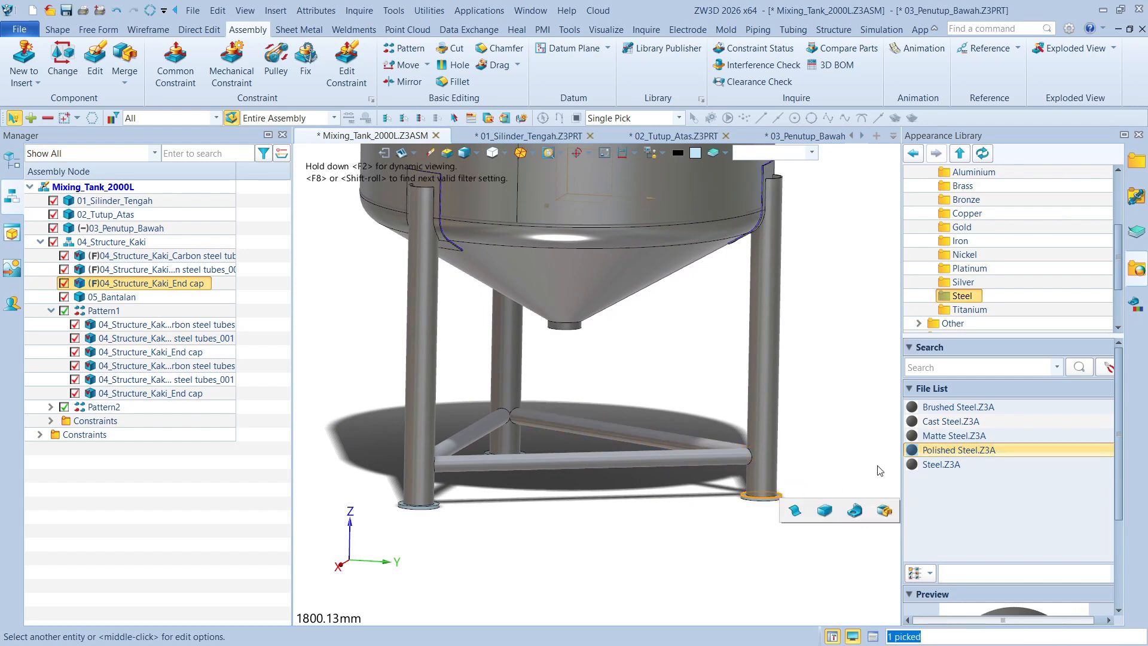
click(856, 511)
Close the Appearance Library and inspect the whole tank from another side
scroll(840, 423, down, 3)
click(840, 424)
scroll(840, 423, down, 2)
right_drag(841, 428, 871, 568)
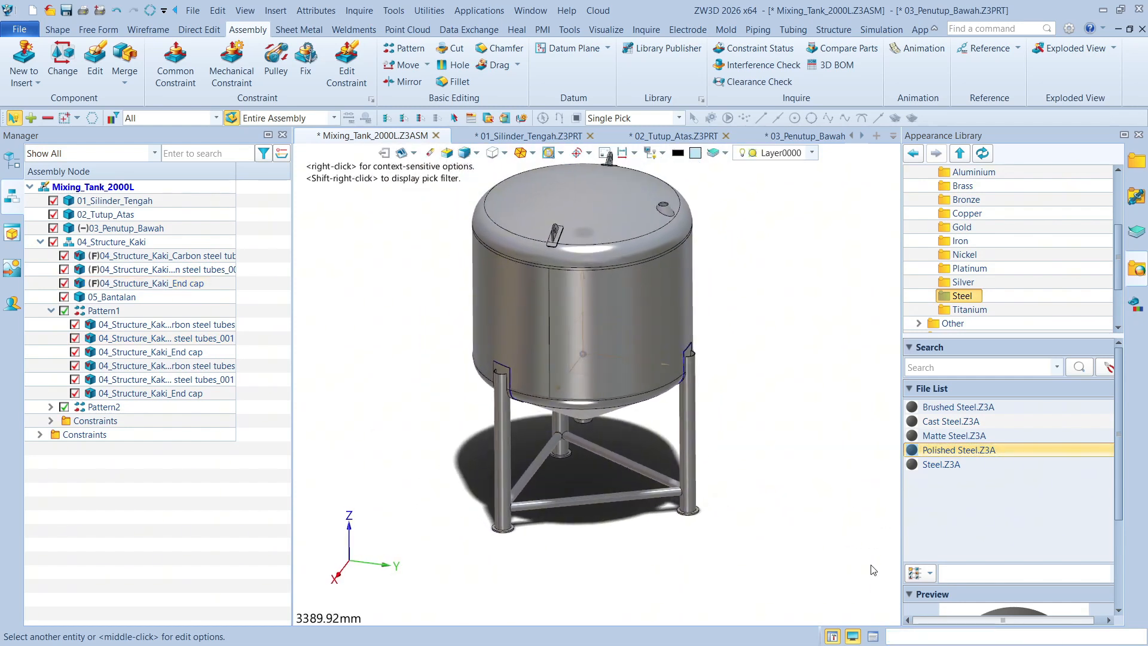
click(854, 636)
right_drag(963, 388, 931, 357)
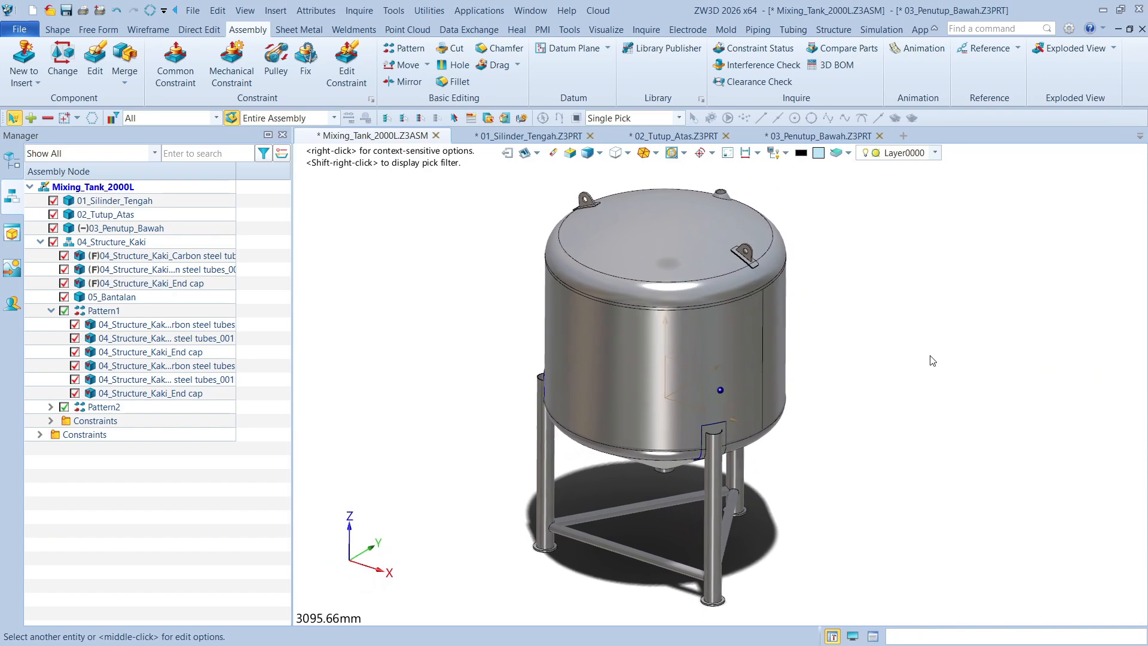